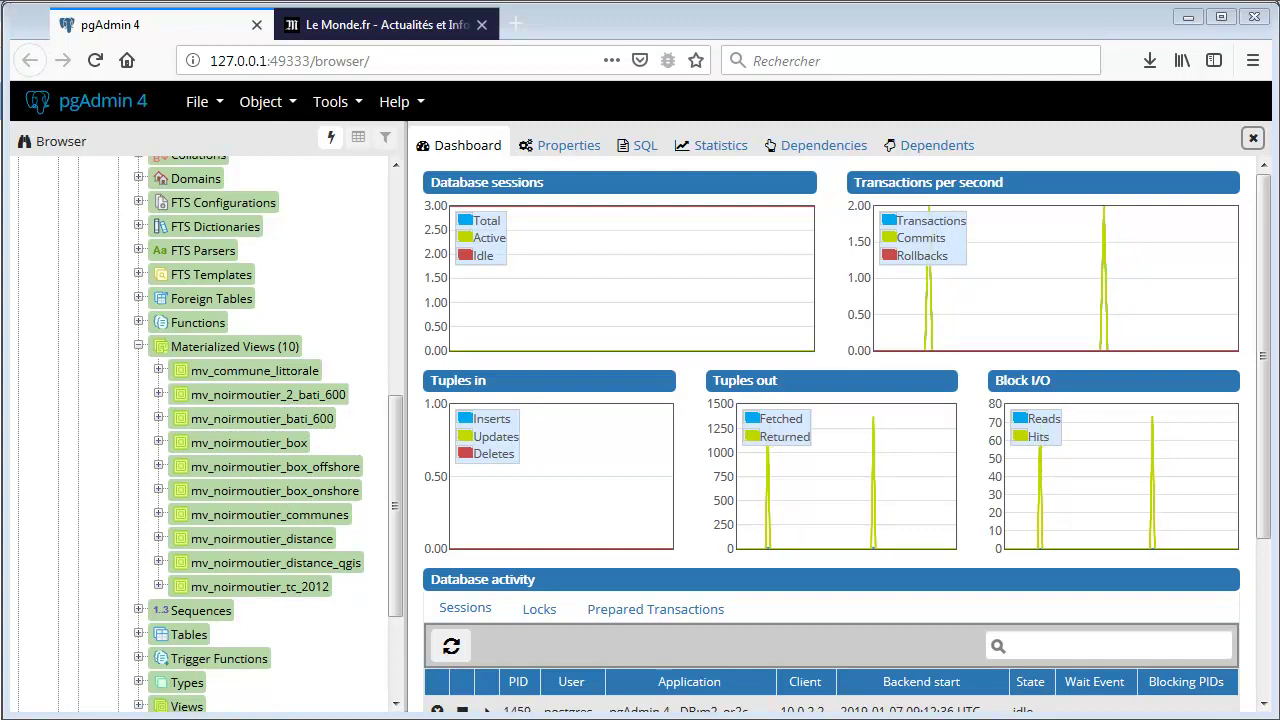
Switch to QGIS, make the mv_commune_littorale layer visible and remove the mv_noirmoutier_2_bati_600 layer from the project
key(alt+Tab)
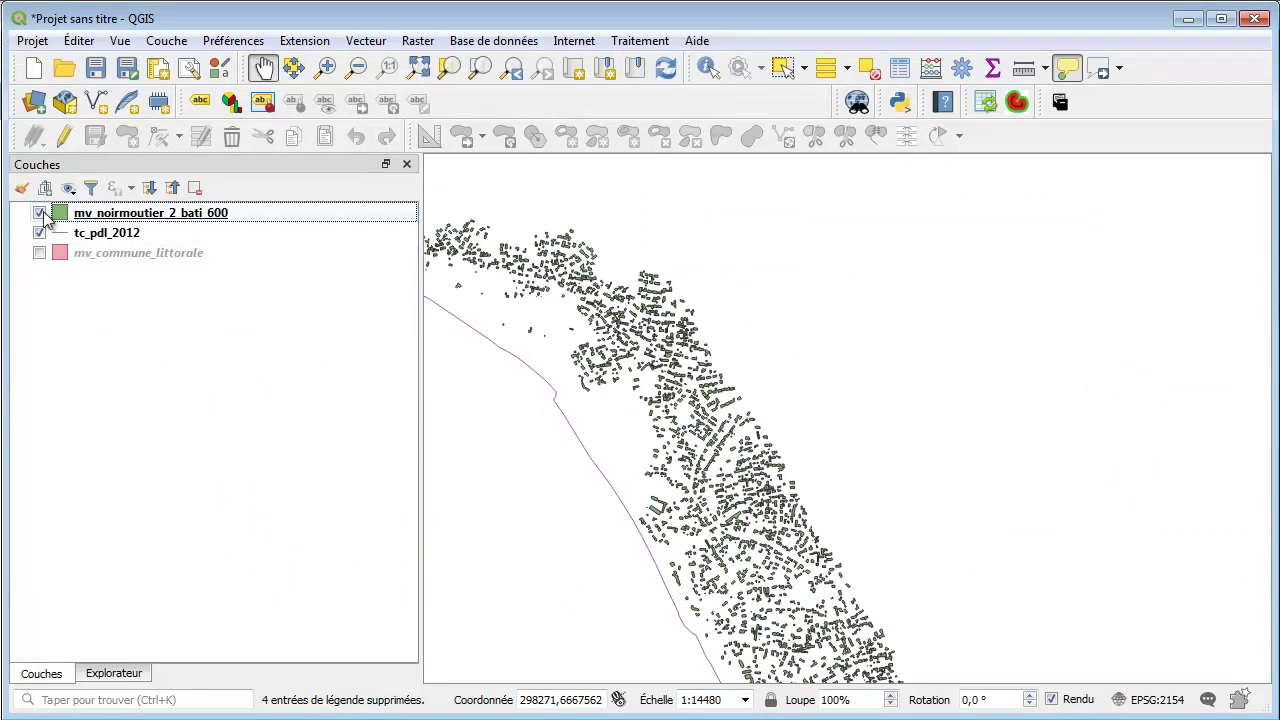
click(31, 70)
click(722, 397)
click(47, 254)
right_click(109, 213)
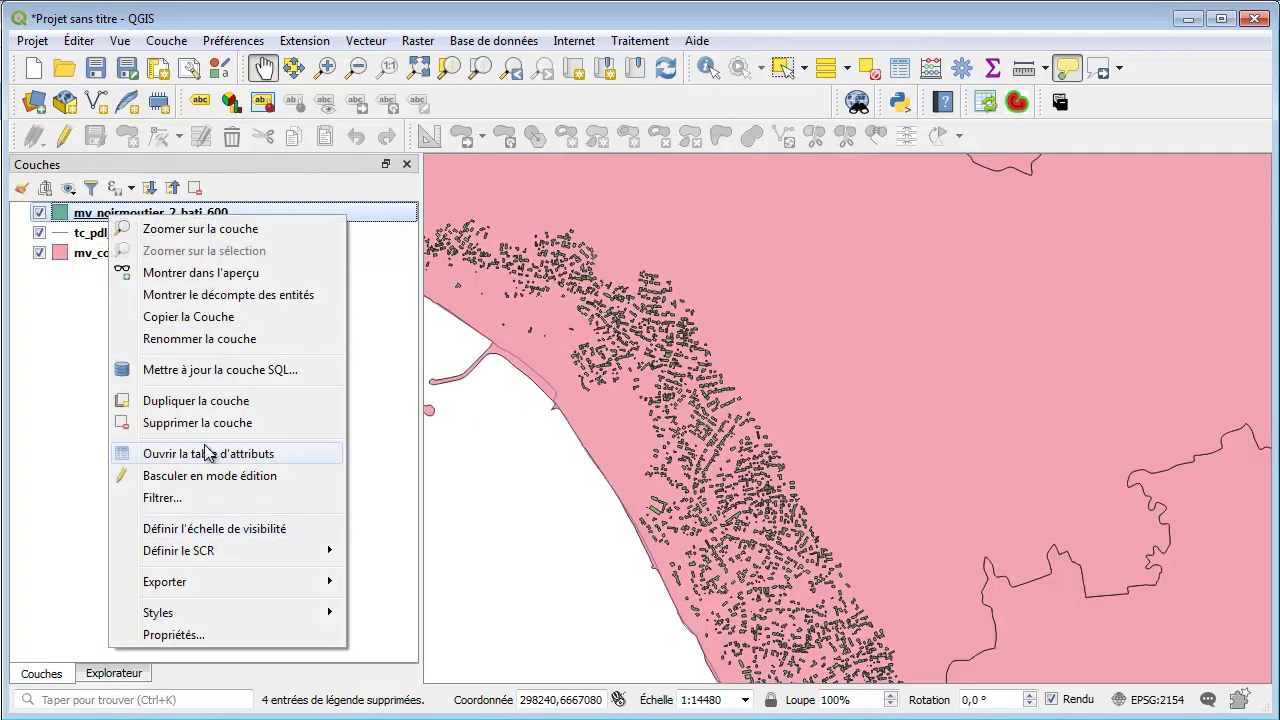
click(197, 422)
click(645, 400)
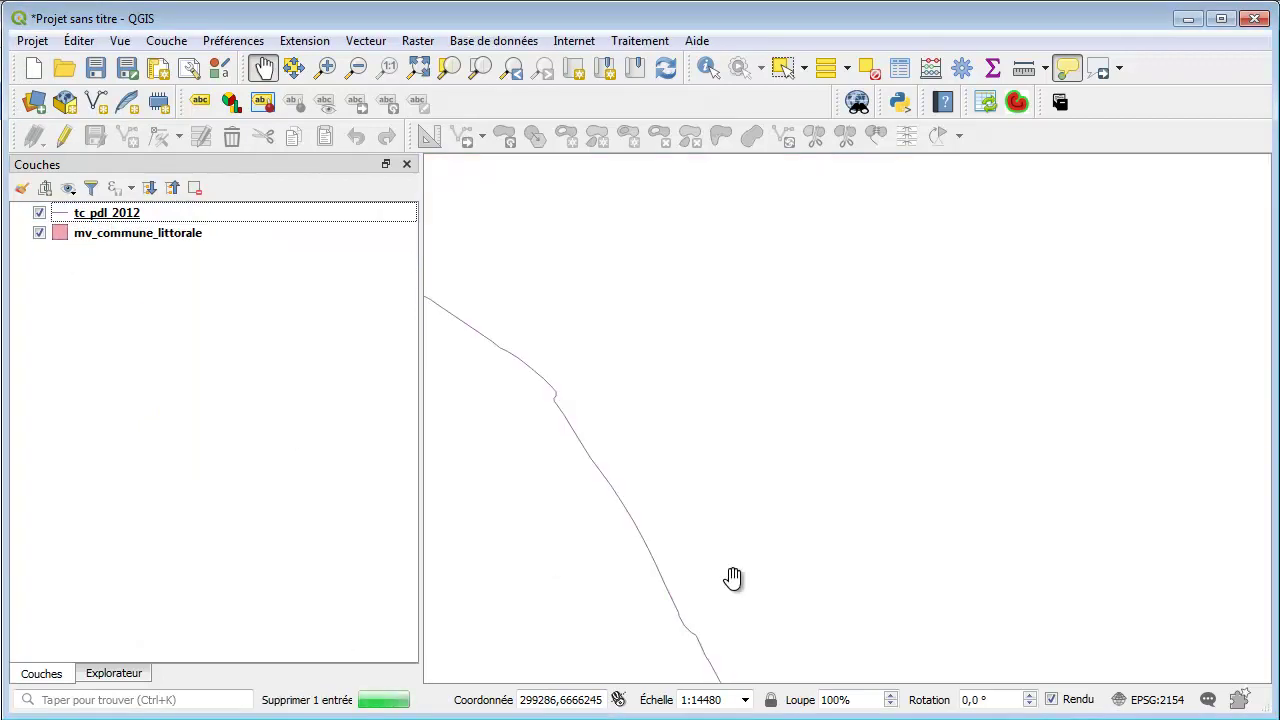
Add the box_offshore and box_onshore layers from the database's public schema to the map
scroll(723, 491, down, 2)
scroll(754, 397, down, 1)
scroll(757, 367, down, 1)
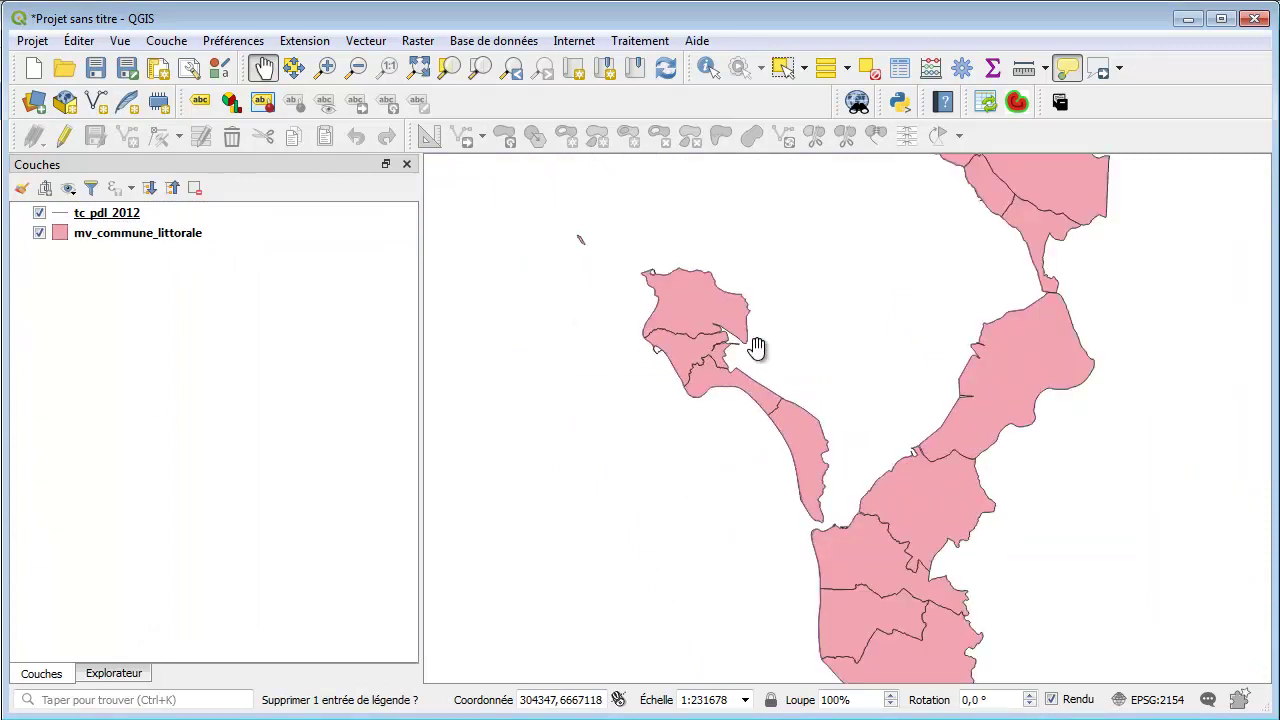
scroll(697, 367, up, 1)
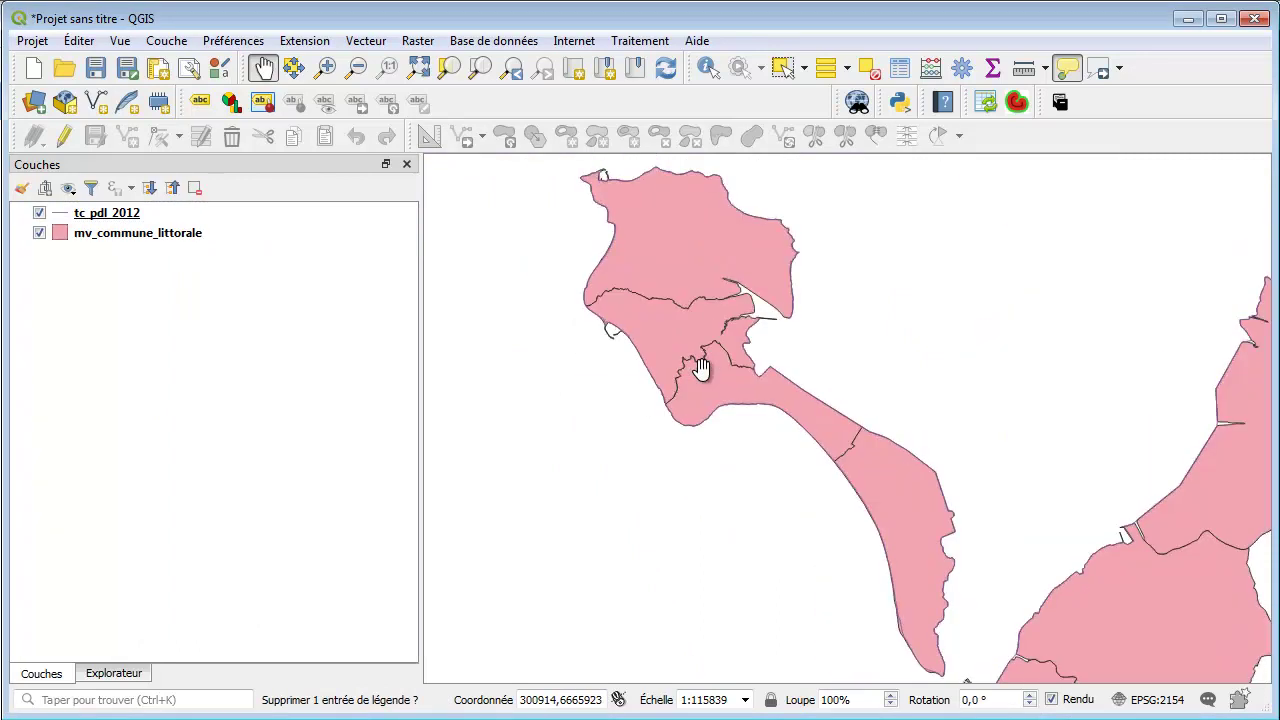
click(127, 680)
right_click(160, 240)
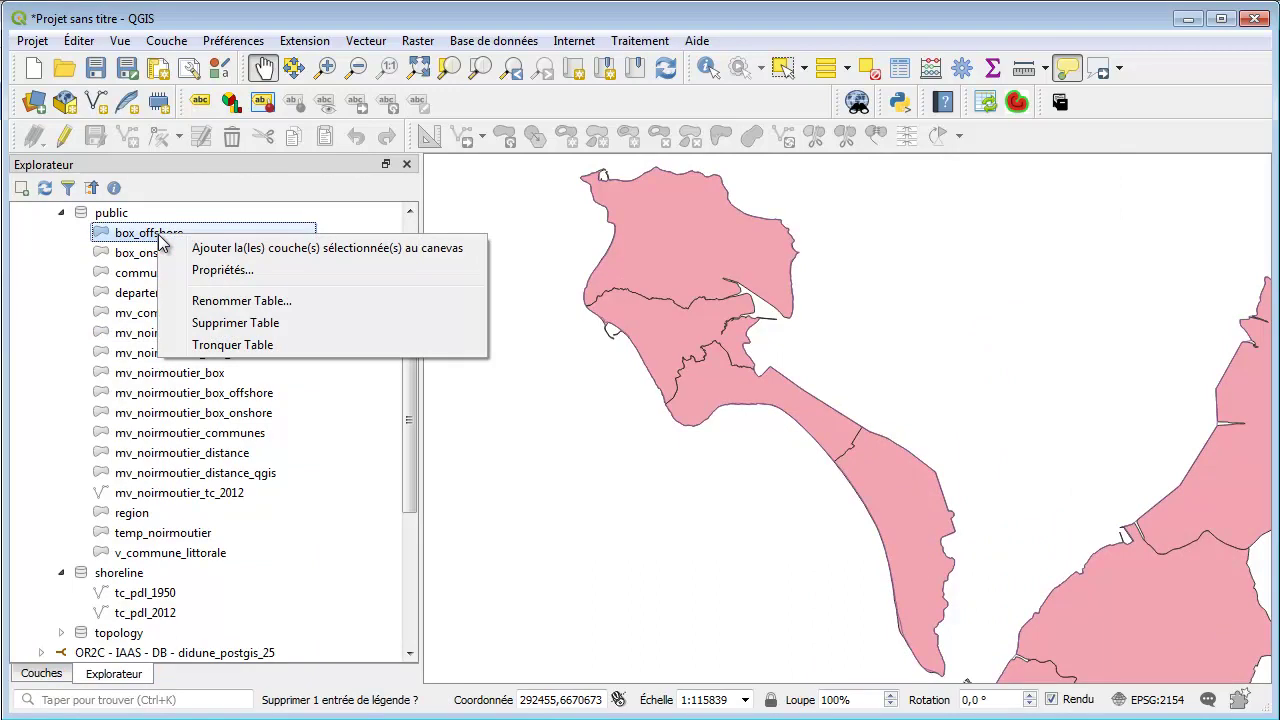
click(246, 249)
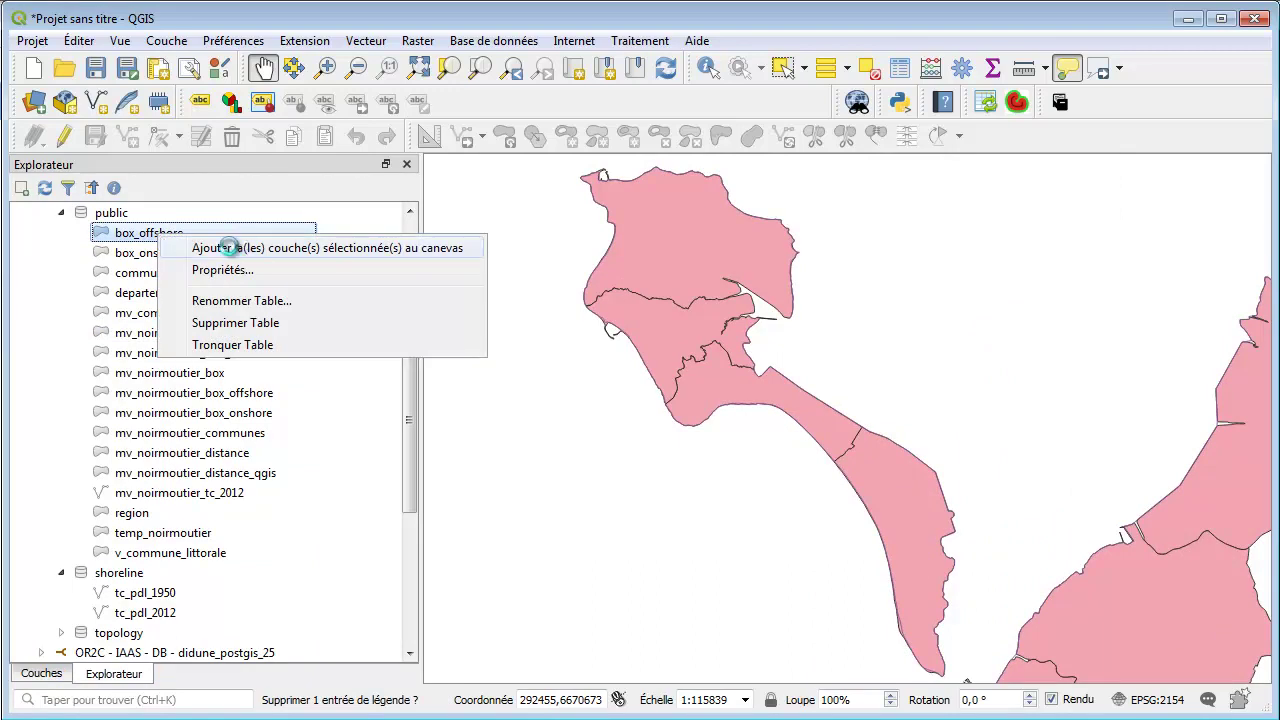
right_click(150, 252)
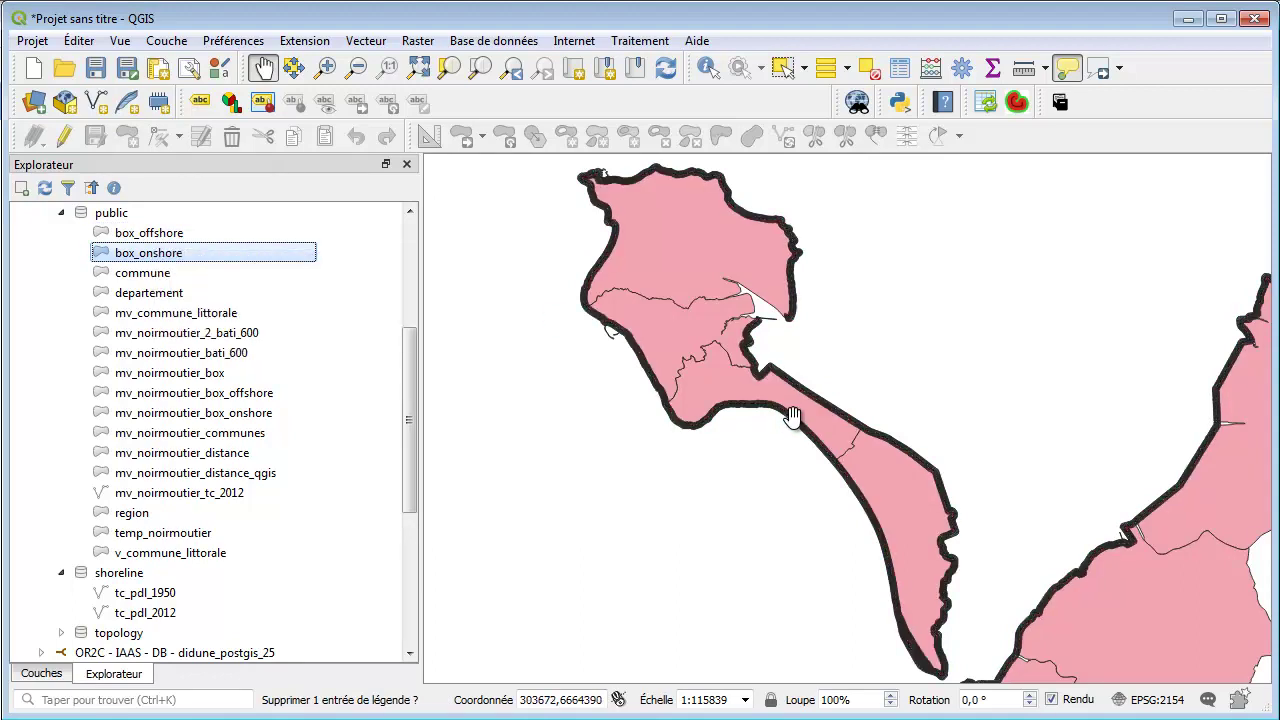
Place the mv_commune_littorale layer above all the other layers in the drawing order
scroll(740, 398, up, 3)
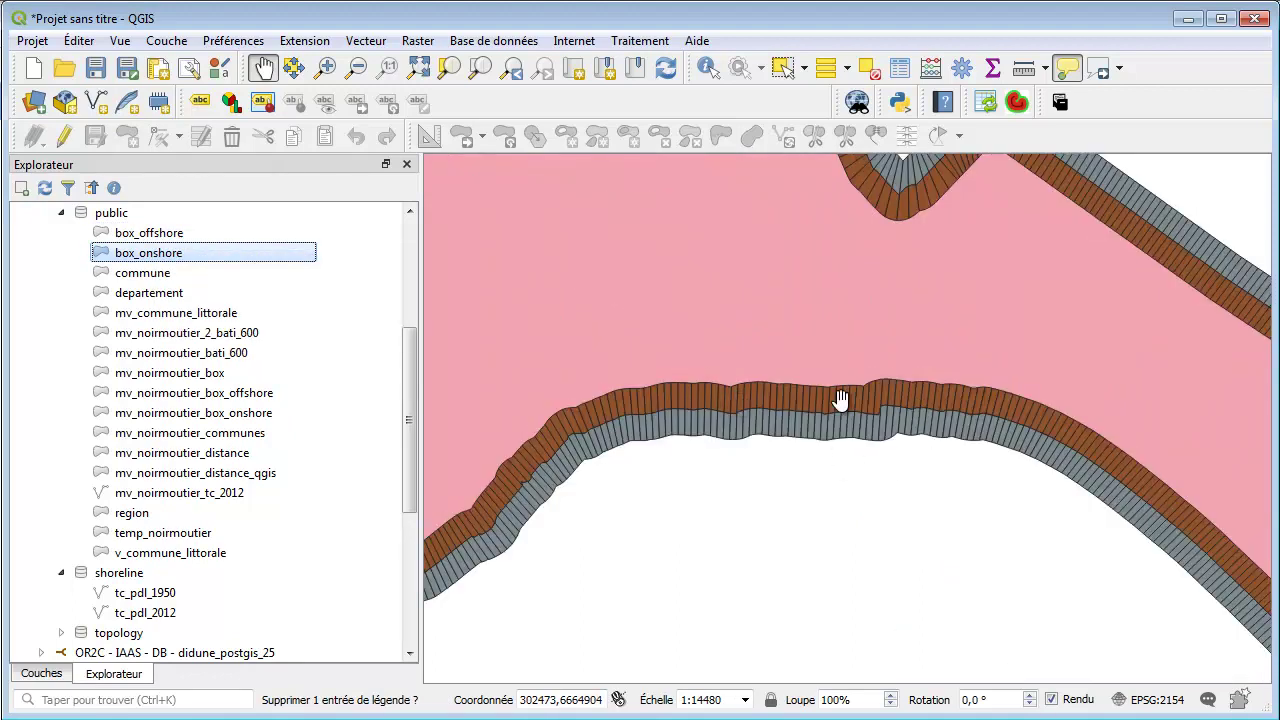
scroll(1010, 420, down, 1)
drag(1023, 446, 808, 226)
scroll(871, 534, down, 1)
drag(880, 491, 909, 406)
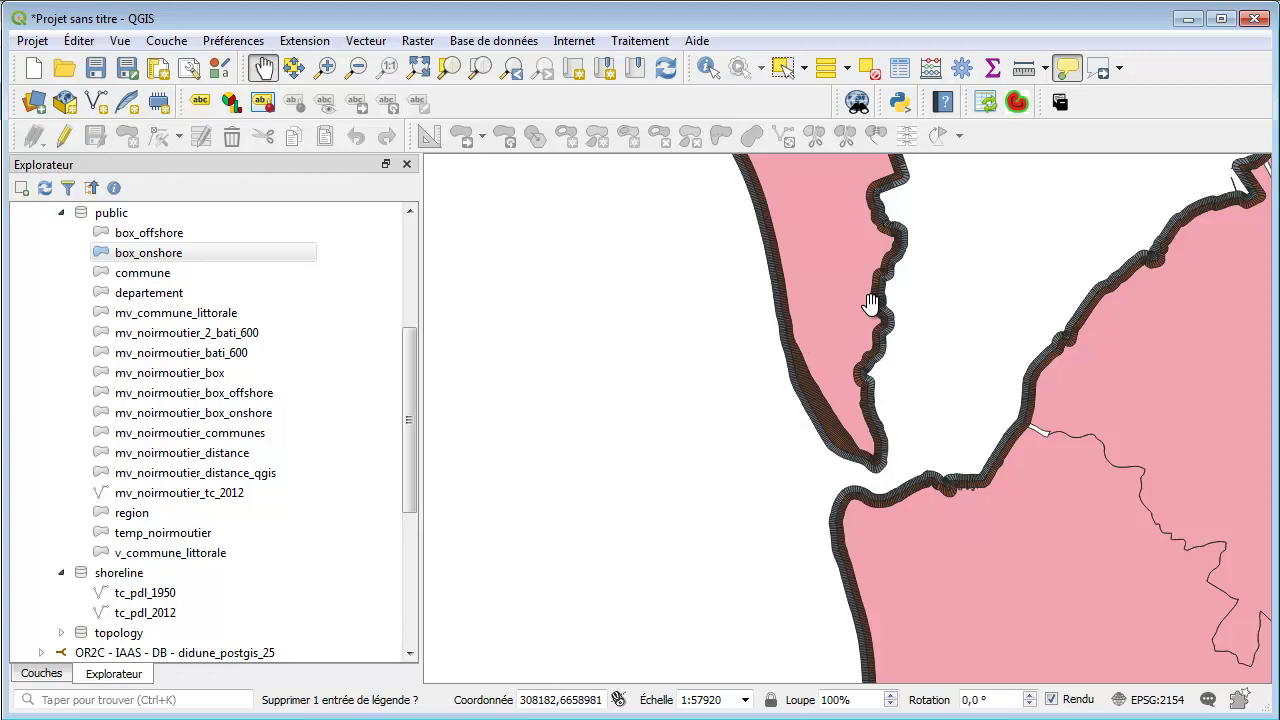
click(47, 675)
drag(138, 279, 143, 213)
In the mv_commune_littorale symbology, set the simple fill's fill style to no fill (Pas de remplissage)
right_click(153, 213)
click(218, 631)
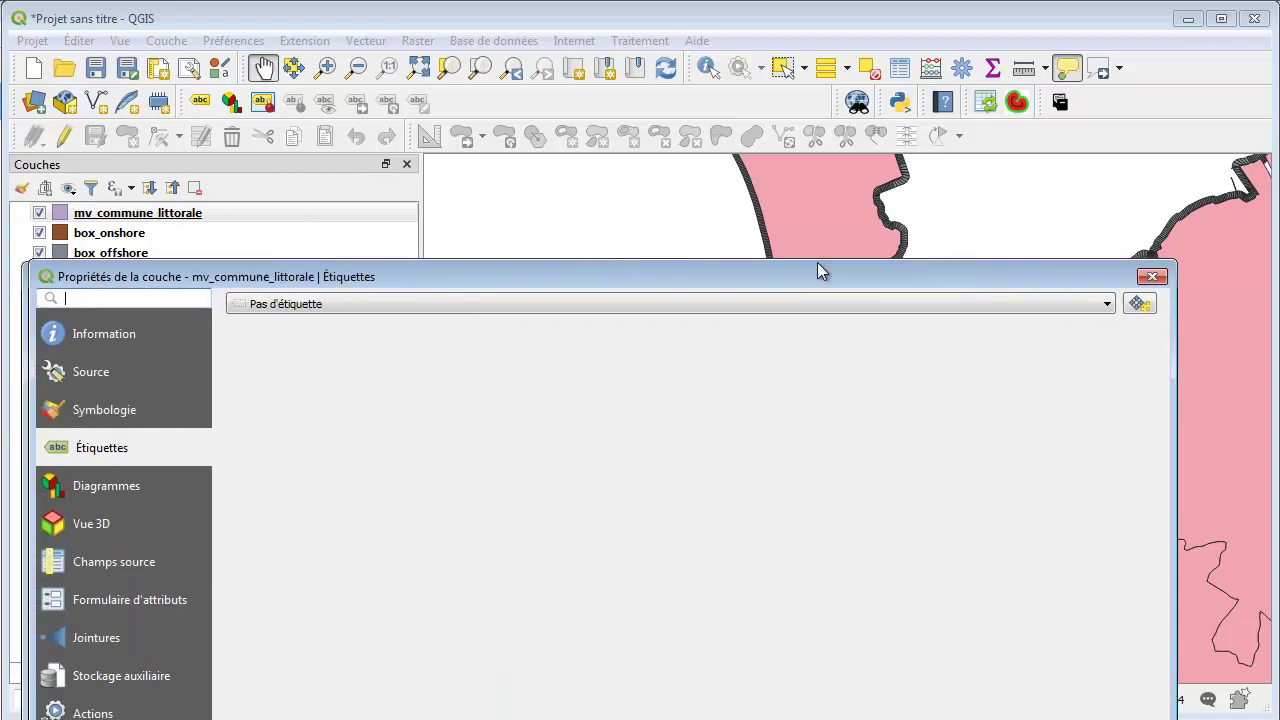
drag(817, 262, 781, 20)
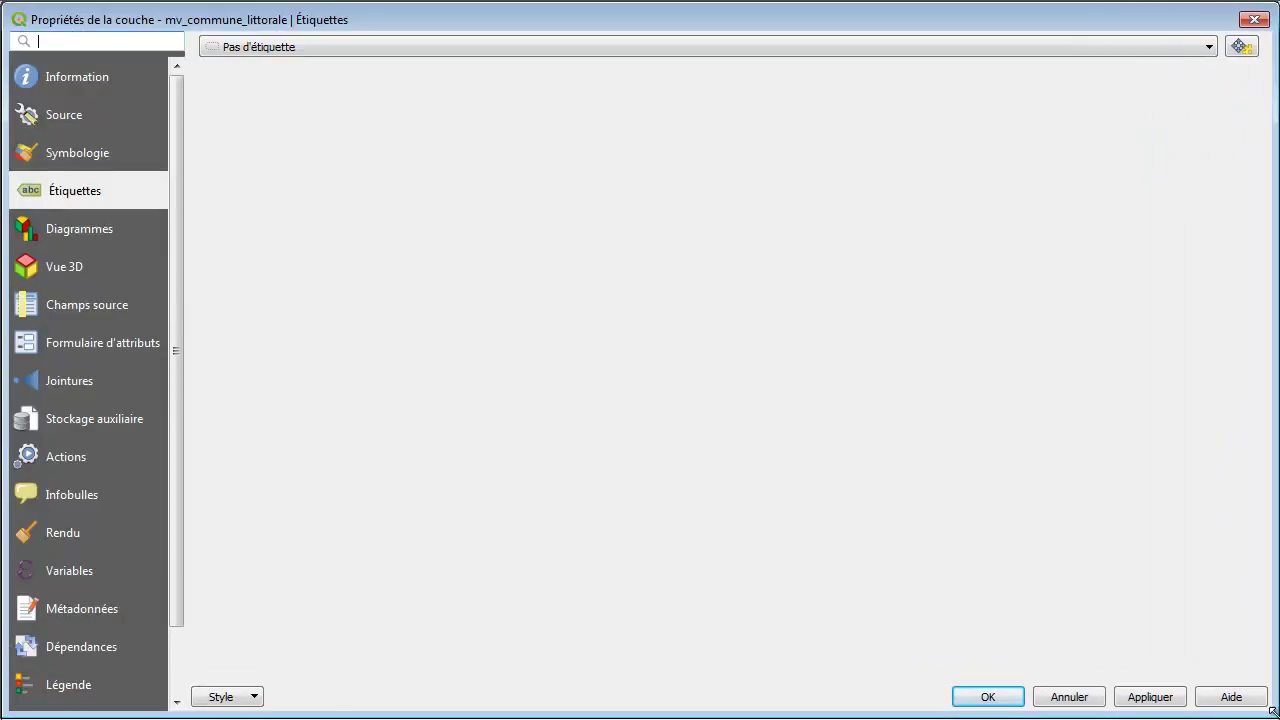
click(100, 150)
click(410, 93)
click(455, 321)
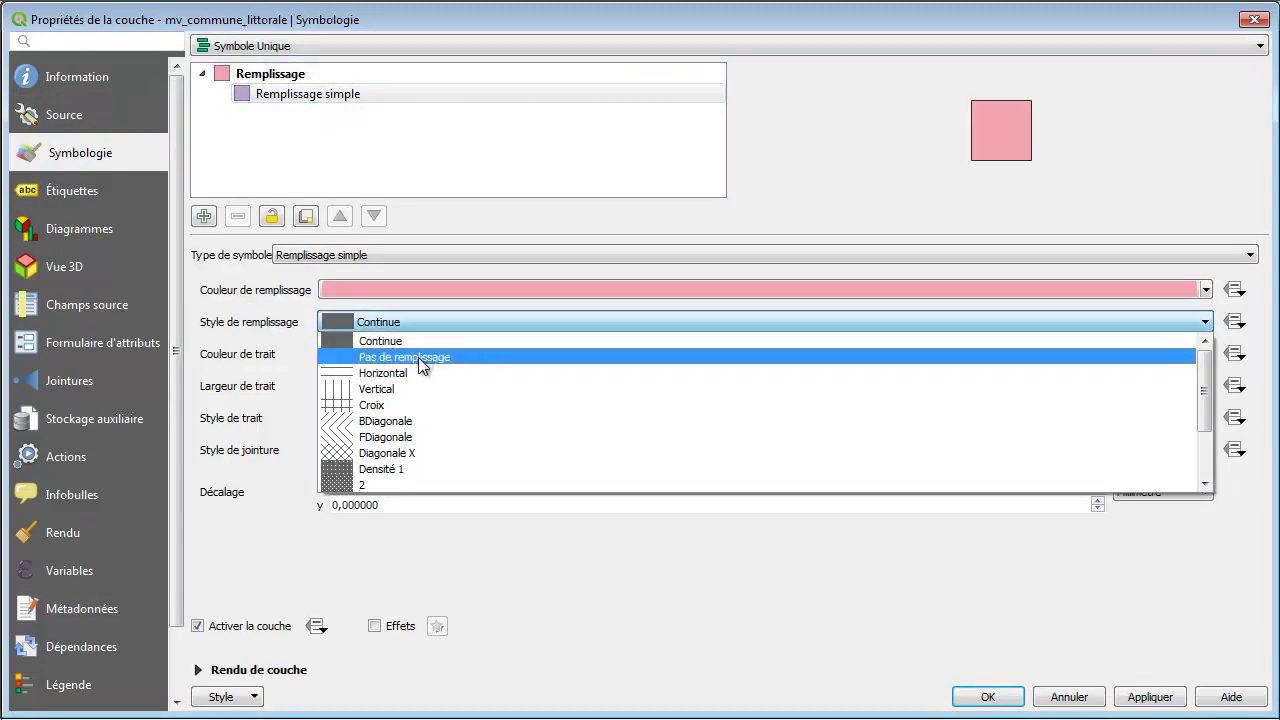
click(418, 357)
Set the layer's stroke to red #d92323 with a width of 0,46 mm and apply the symbology
click(458, 355)
click(638, 448)
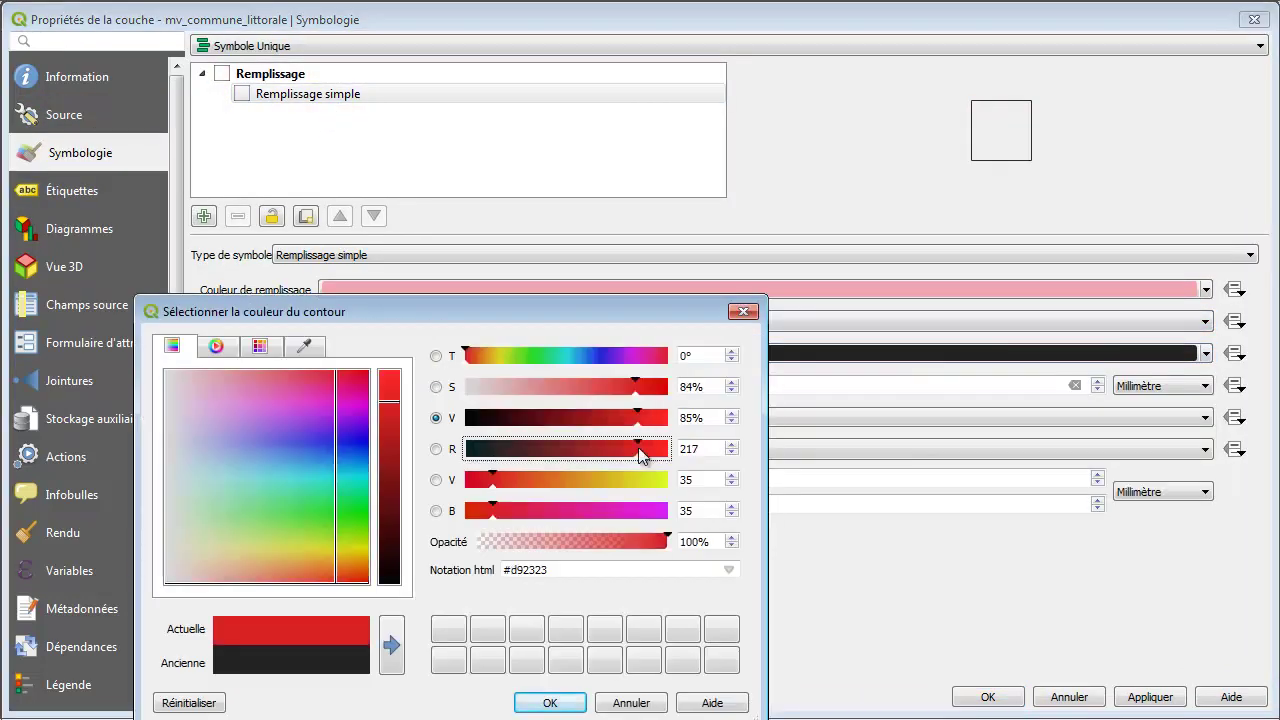
click(556, 702)
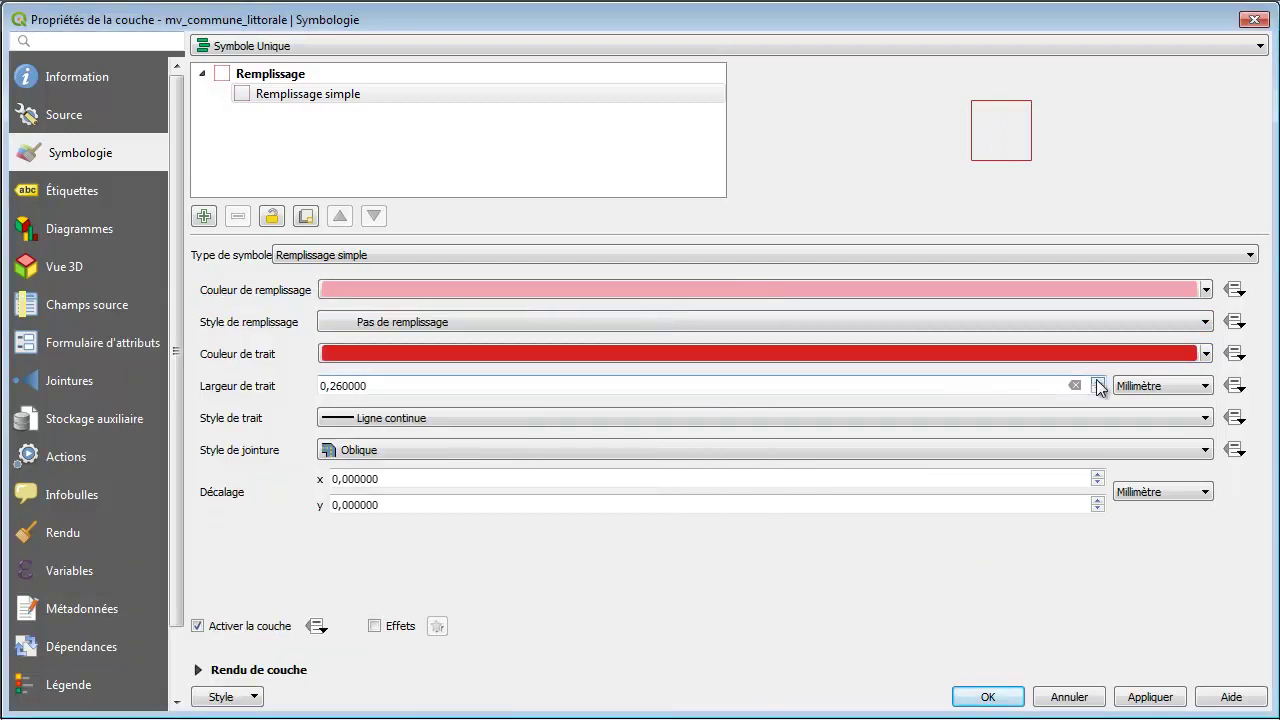
click(1098, 383)
click(1140, 696)
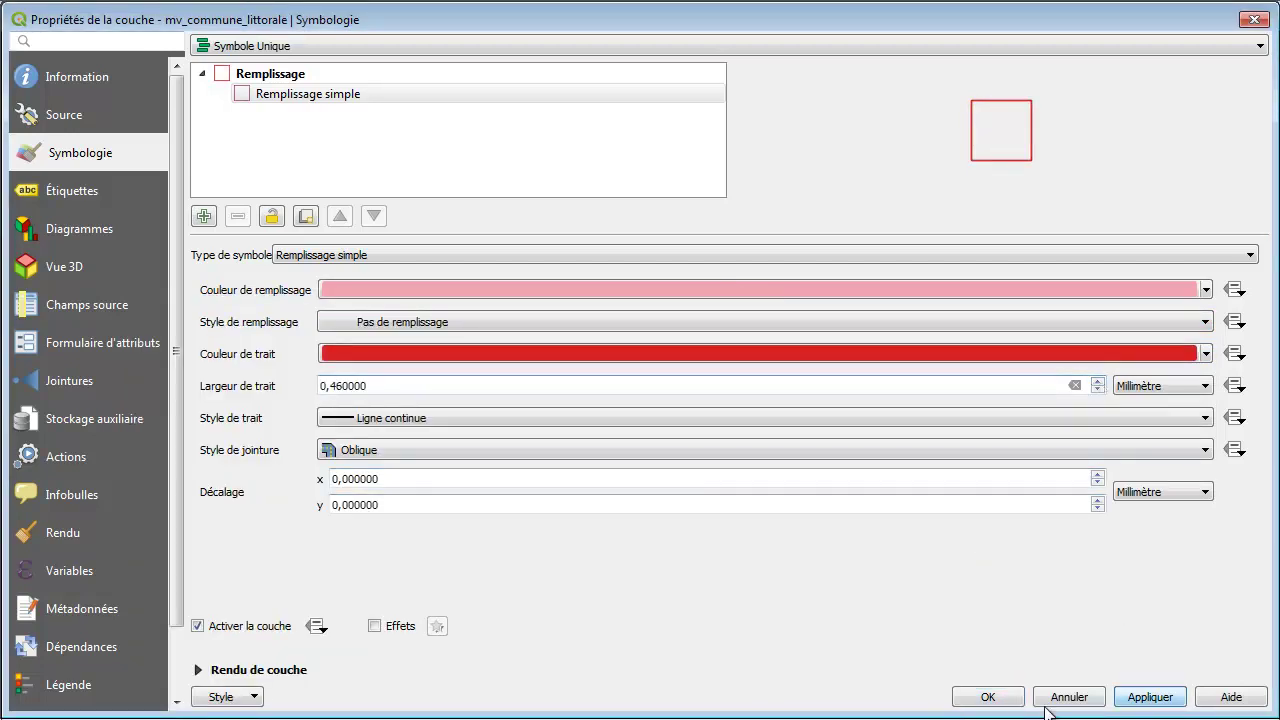
click(985, 696)
Examine along the Noirmoutier coast how the red commune outline lines up with the boundary between the onshore and offshore boxes
scroll(829, 386, up, 2)
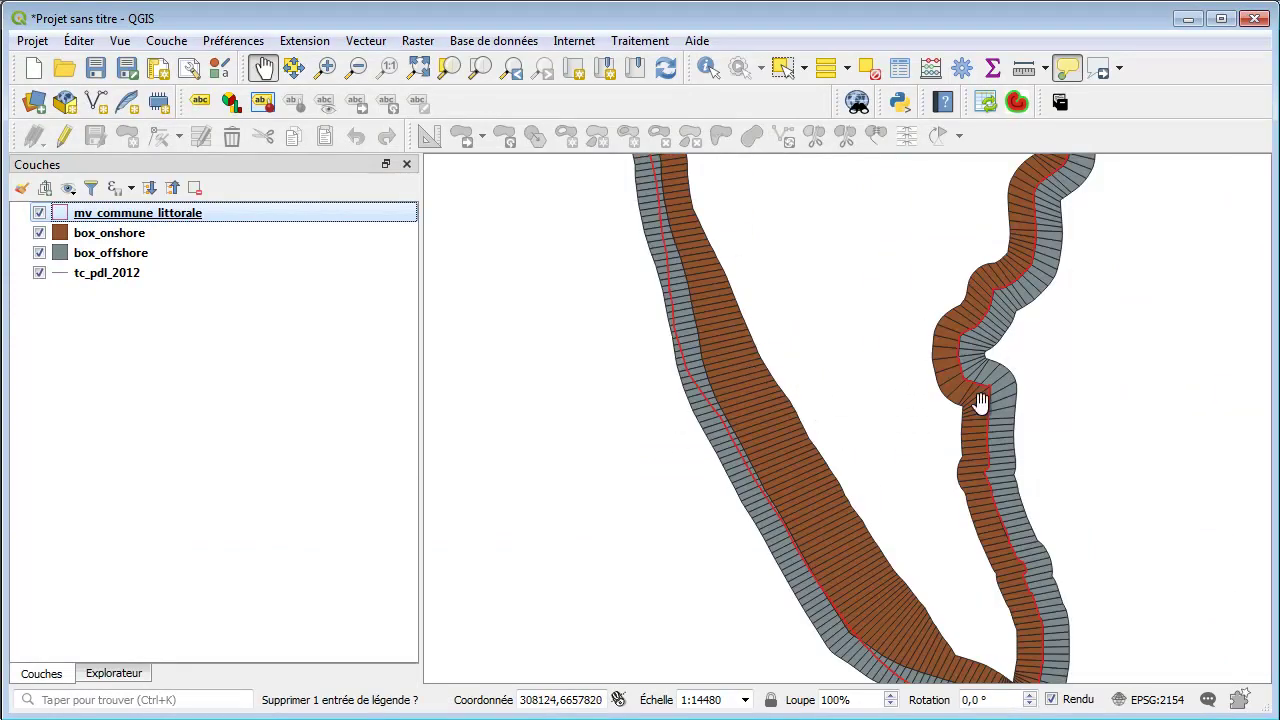
drag(755, 236, 842, 473)
drag(800, 258, 889, 554)
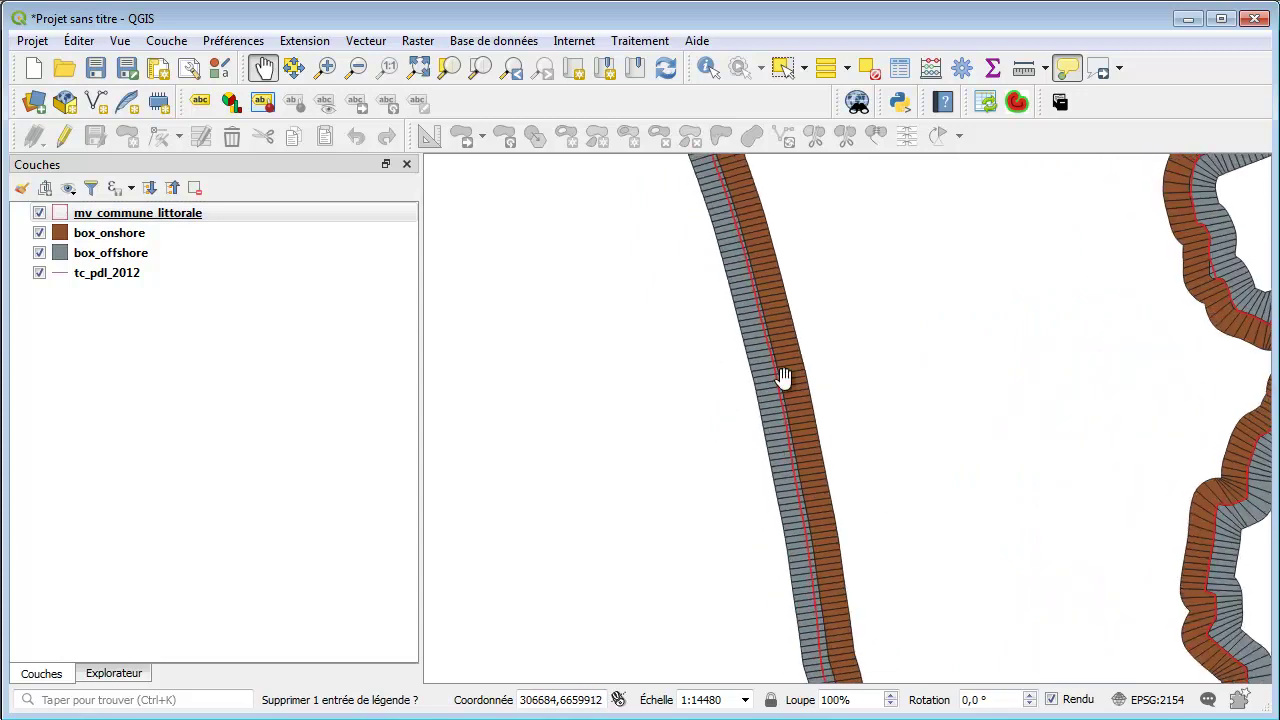
drag(778, 251, 969, 600)
drag(845, 289, 968, 522)
drag(774, 252, 1011, 500)
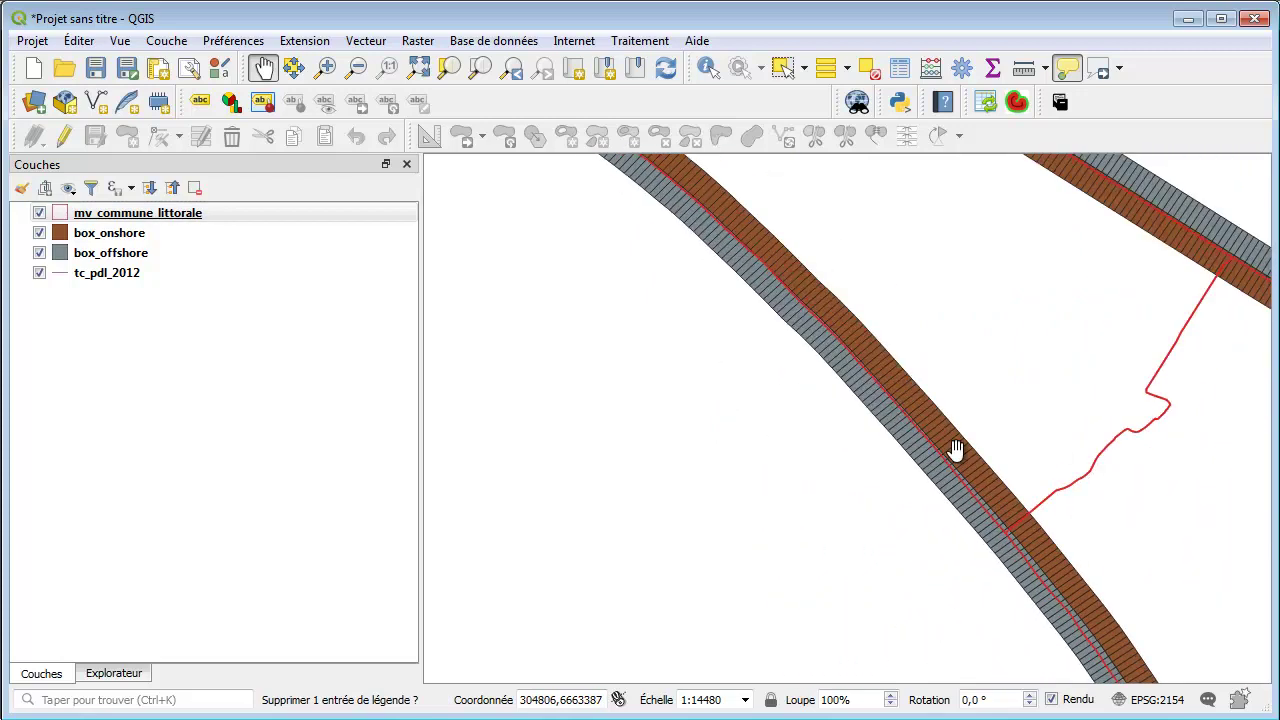
drag(814, 329, 934, 505)
drag(585, 283, 977, 394)
scroll(977, 394, up, 1)
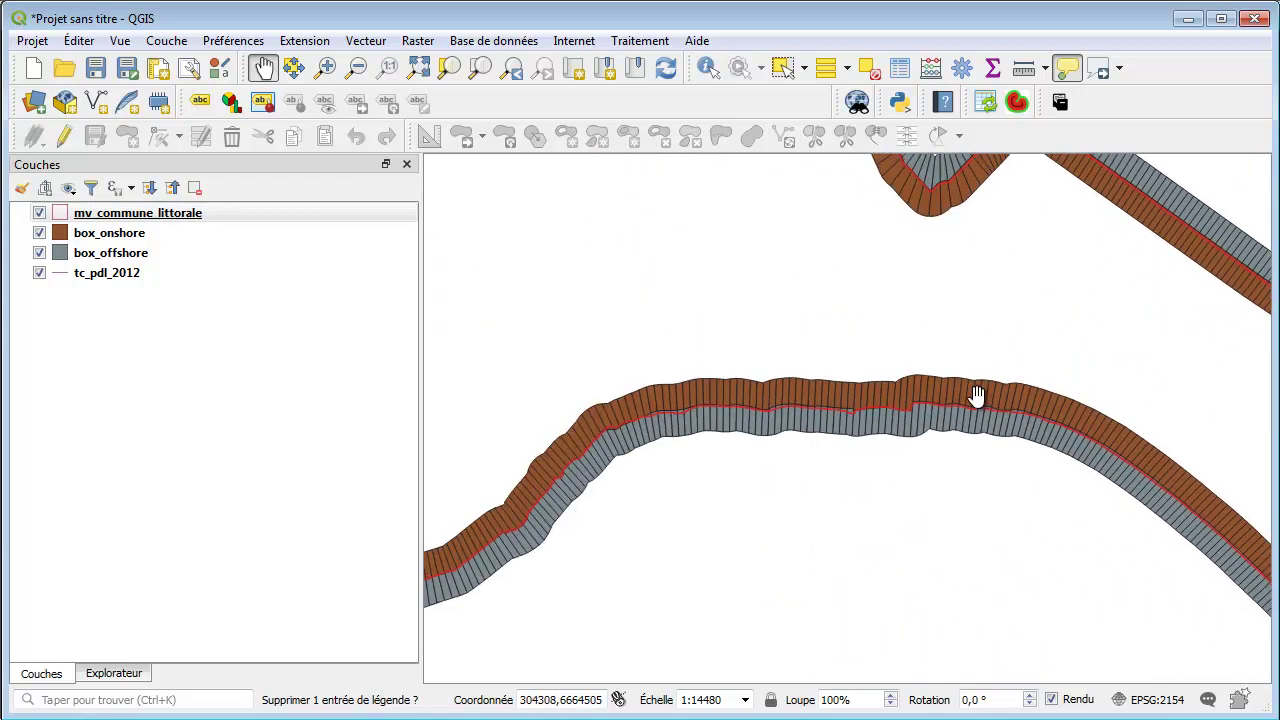
scroll(886, 420, up, 1)
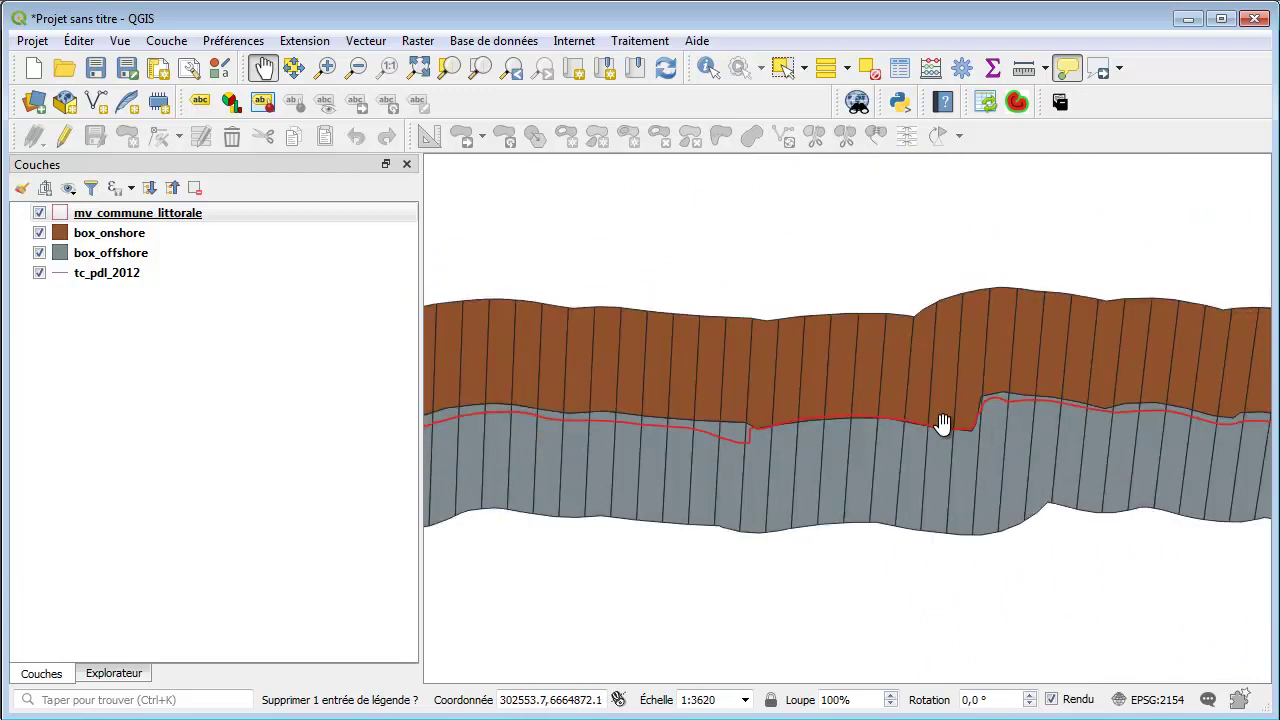
drag(684, 490, 926, 480)
scroll(803, 431, down, 1)
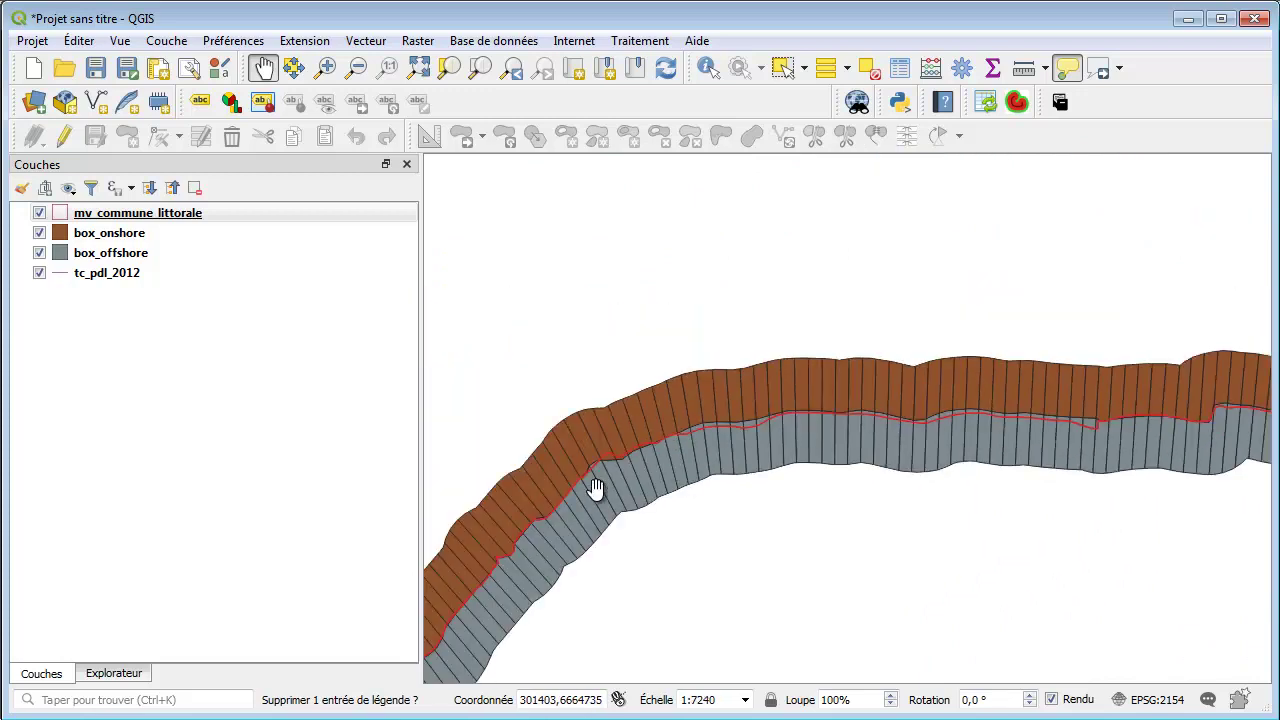
scroll(646, 471, up, 2)
scroll(641, 453, up, 1)
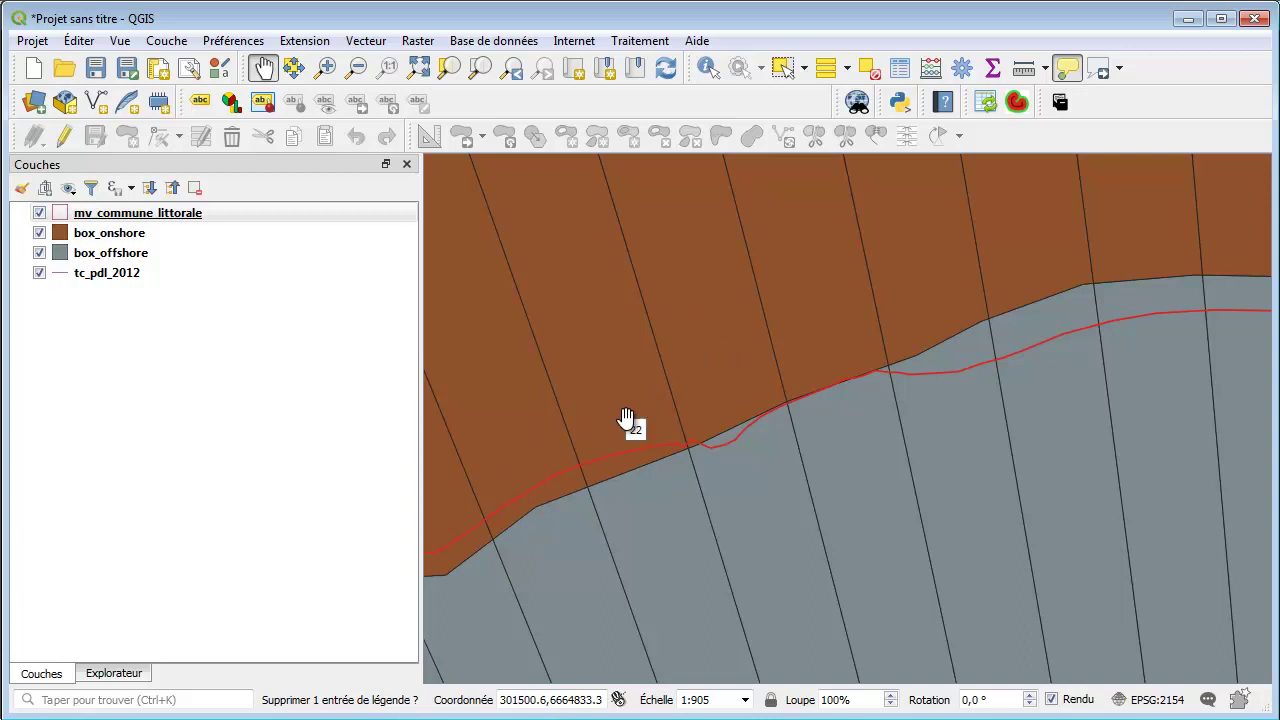
scroll(755, 417, down, 2)
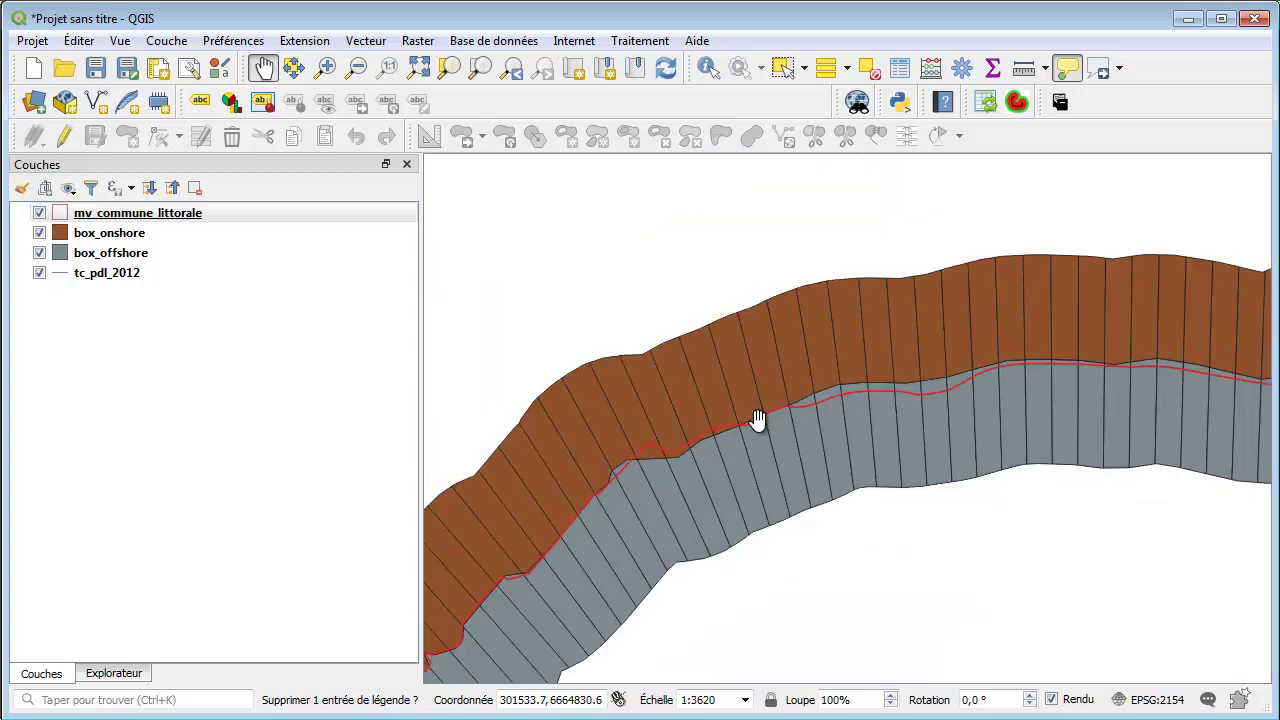
scroll(755, 417, down, 2)
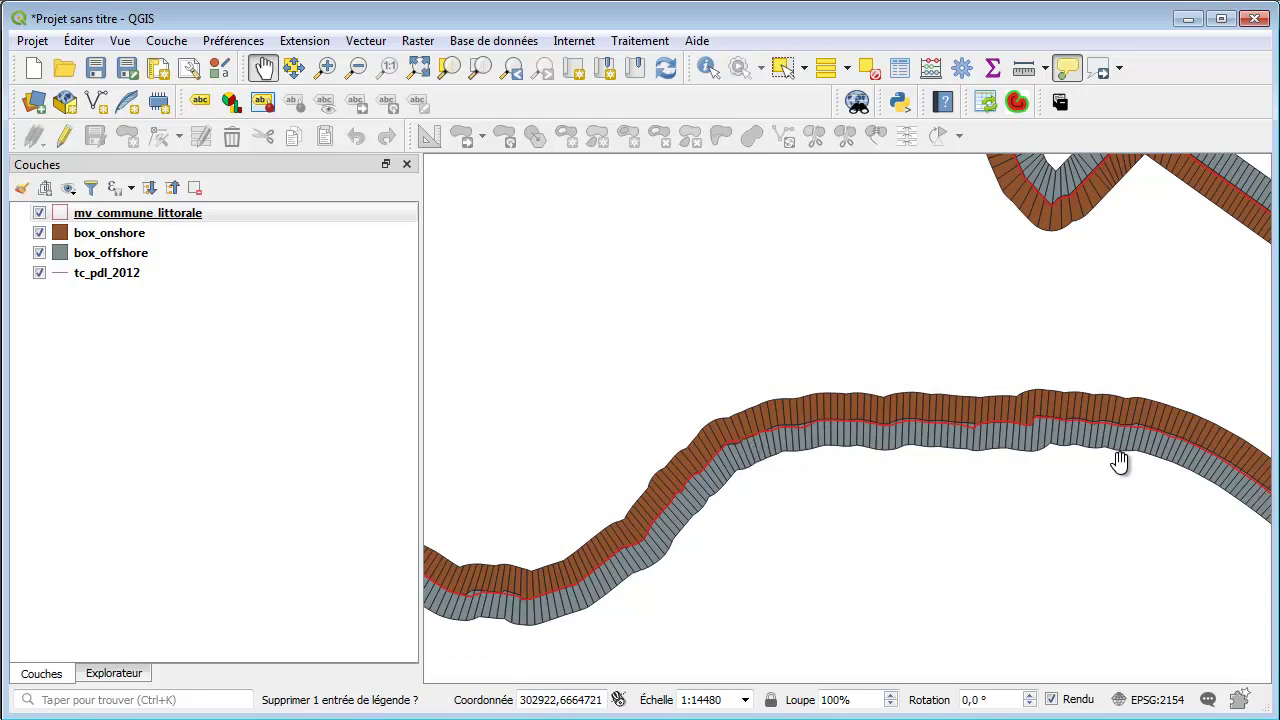
drag(1120, 463, 563, 206)
scroll(727, 189, down, 2)
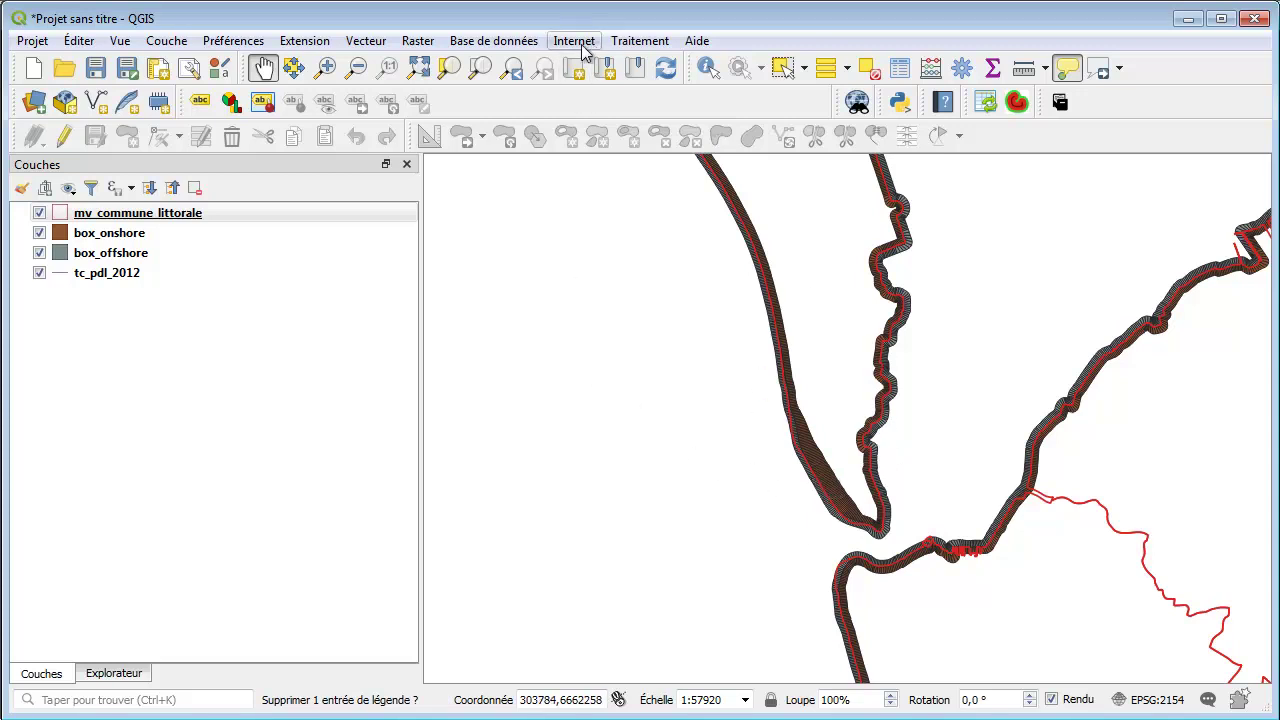
In the DB Manager query, rename the com_noirmoutier subquery in the WITH clause to ile_noirmoutier
click(511, 41)
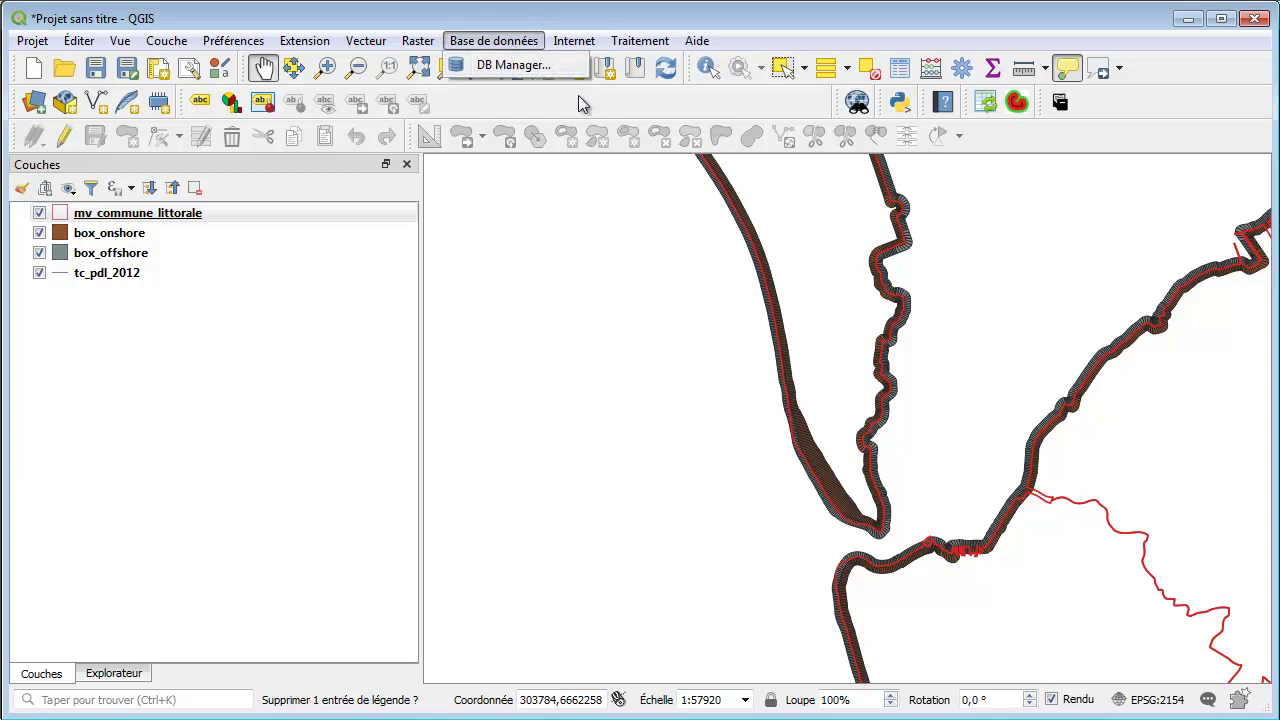
click(528, 70)
click(686, 298)
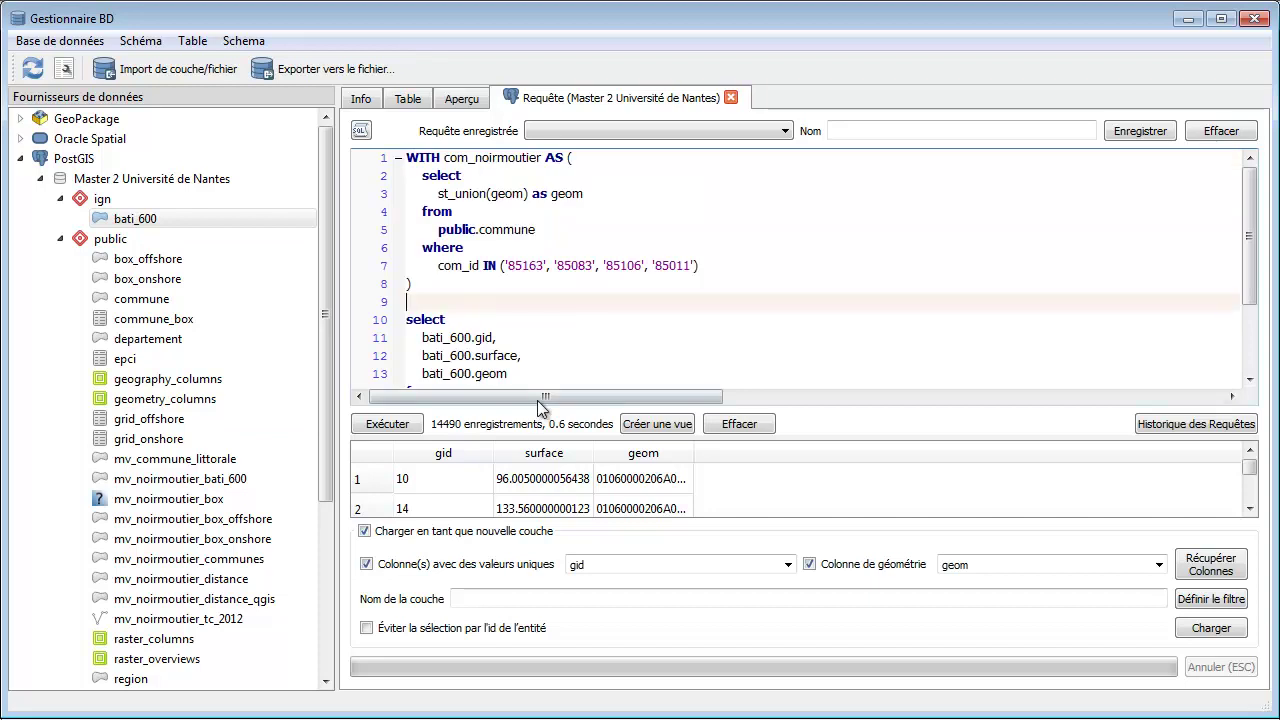
mouse_move(555, 440)
mouse_down()
mouse_move(571, 531)
mouse_move(571, 447)
mouse_up()
click(695, 265)
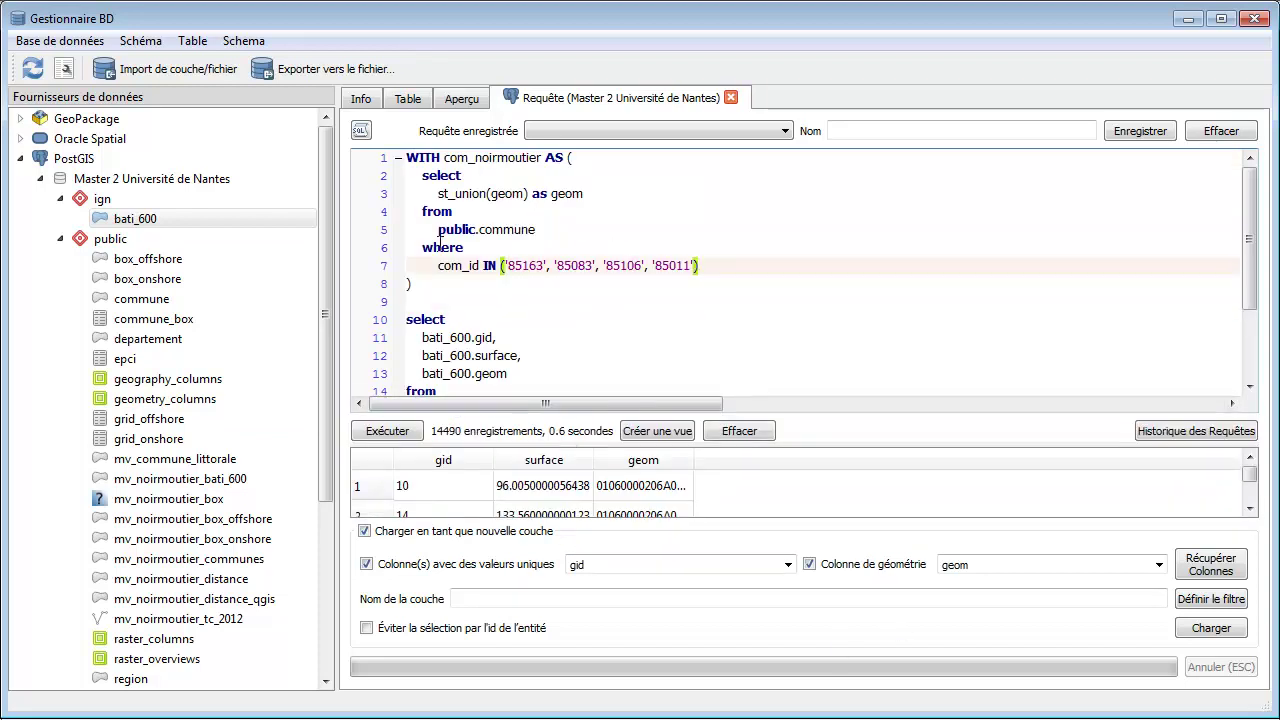
click(444, 158)
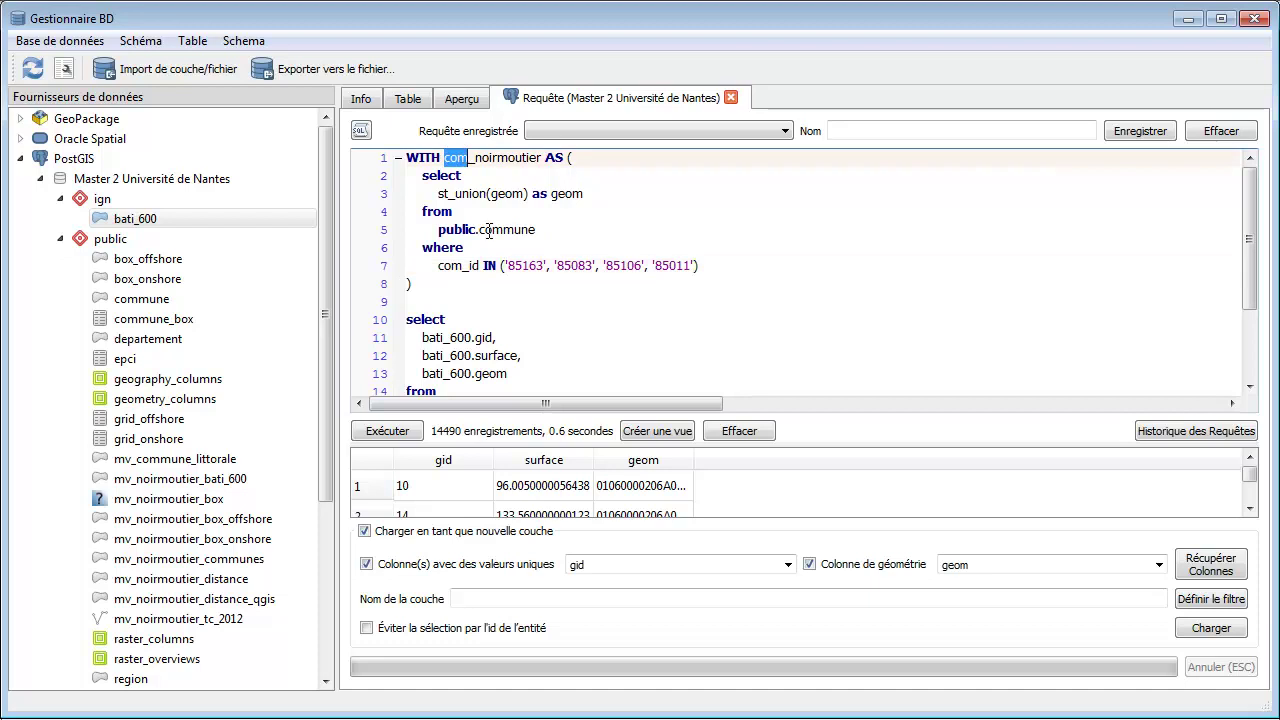
text(ile)
click(481, 265)
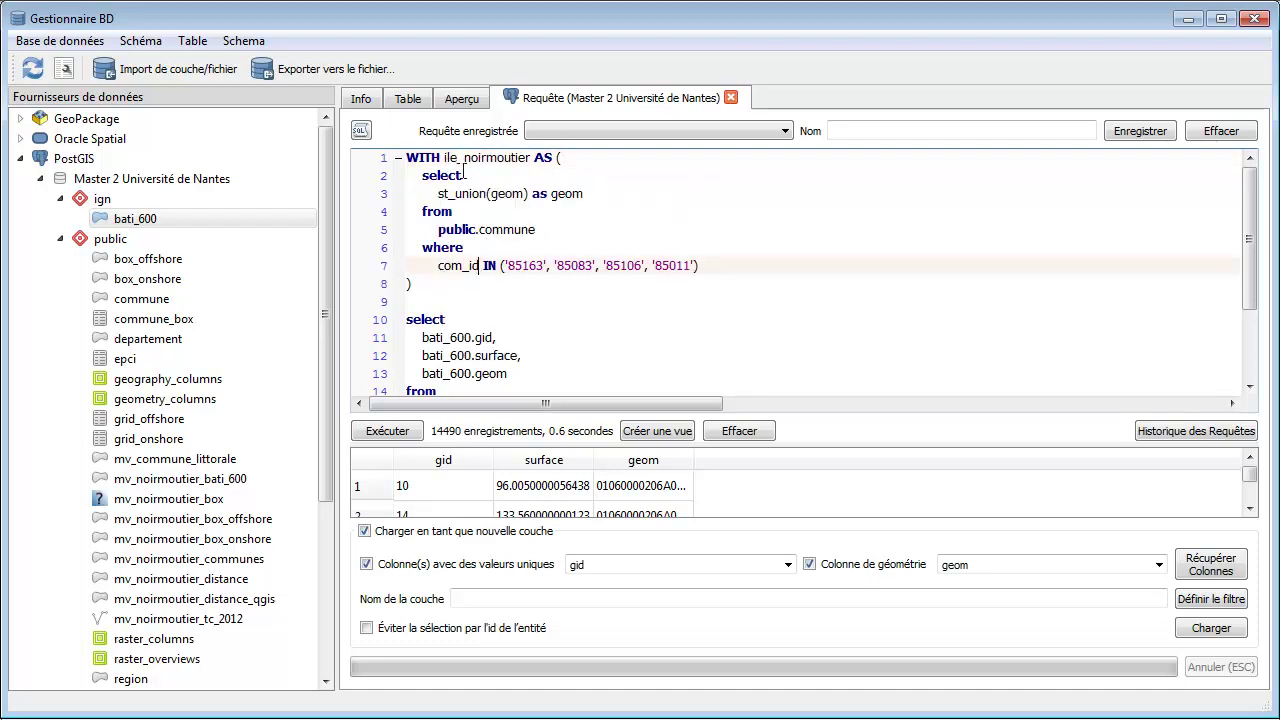
Delete the main bati_600 select with its st_intersects join, keeping only the WITH subquery
drag(415, 310, 403, 537)
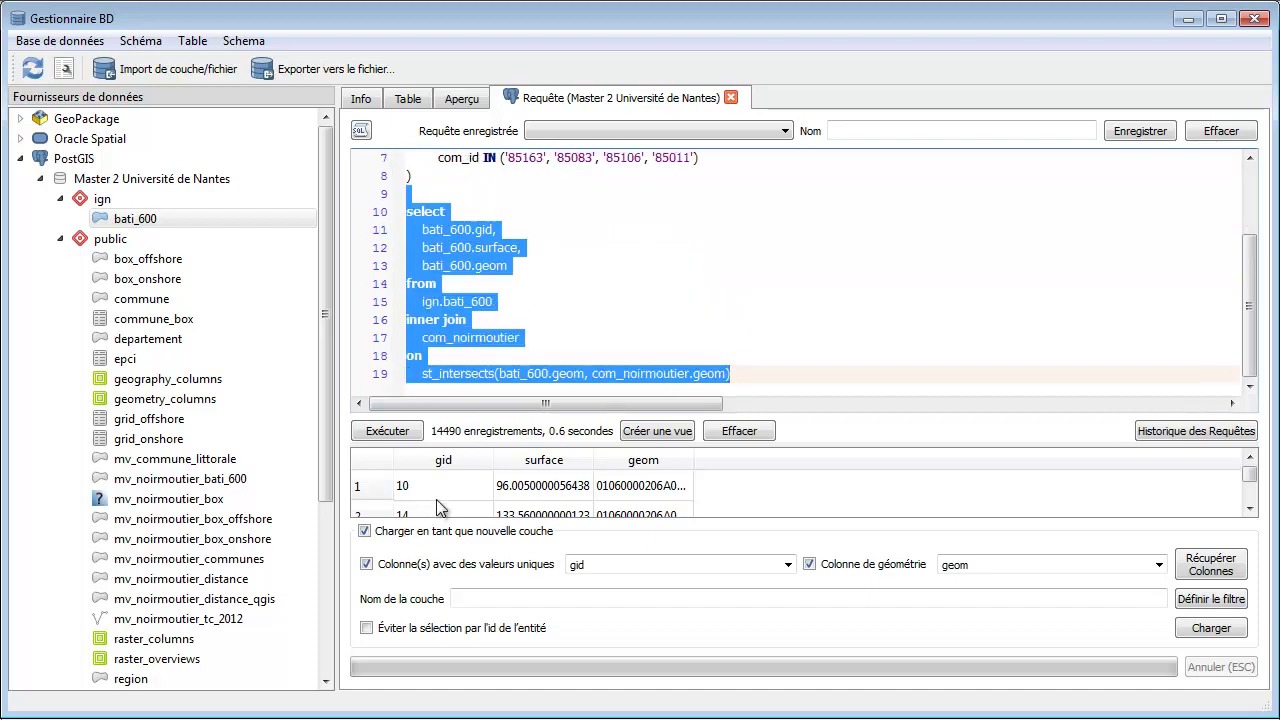
key(BackSpace)
key(ctrl+shift+Home)
key(Right)
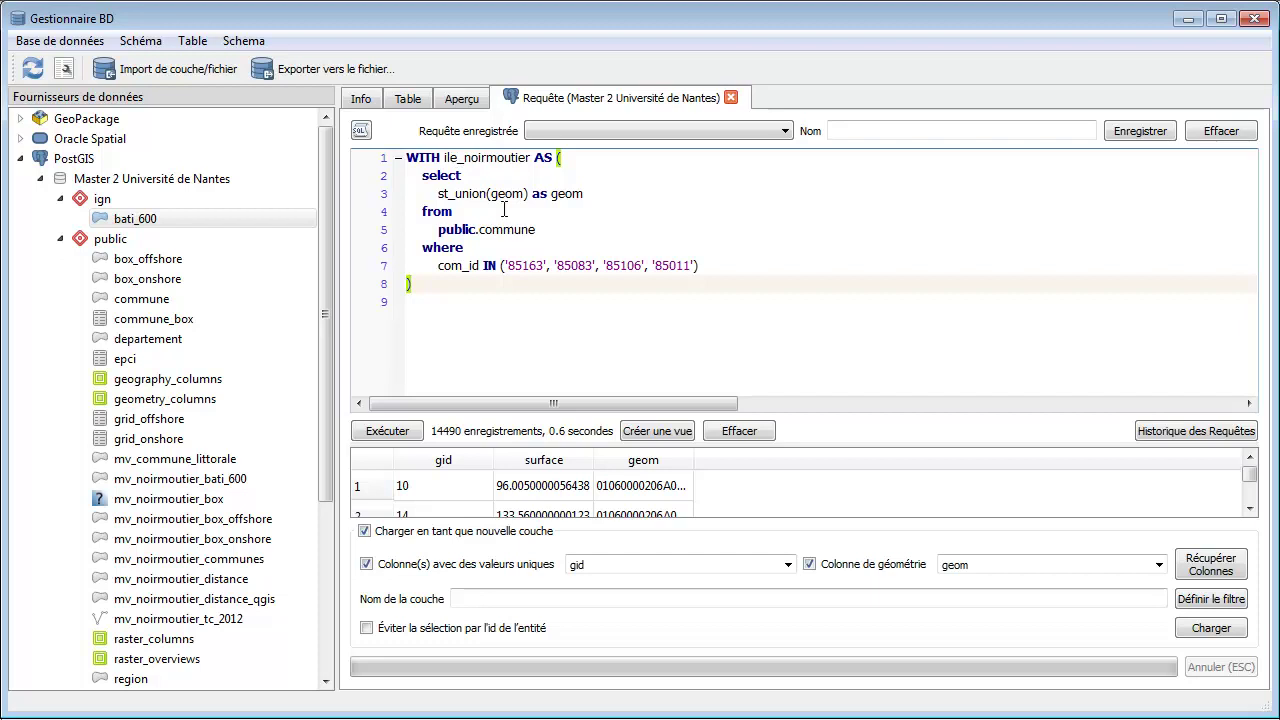
Wrap st_union(geom) in st_buffer with a distance of 100 in the ile_noirmoutier subquery
click(439, 194)
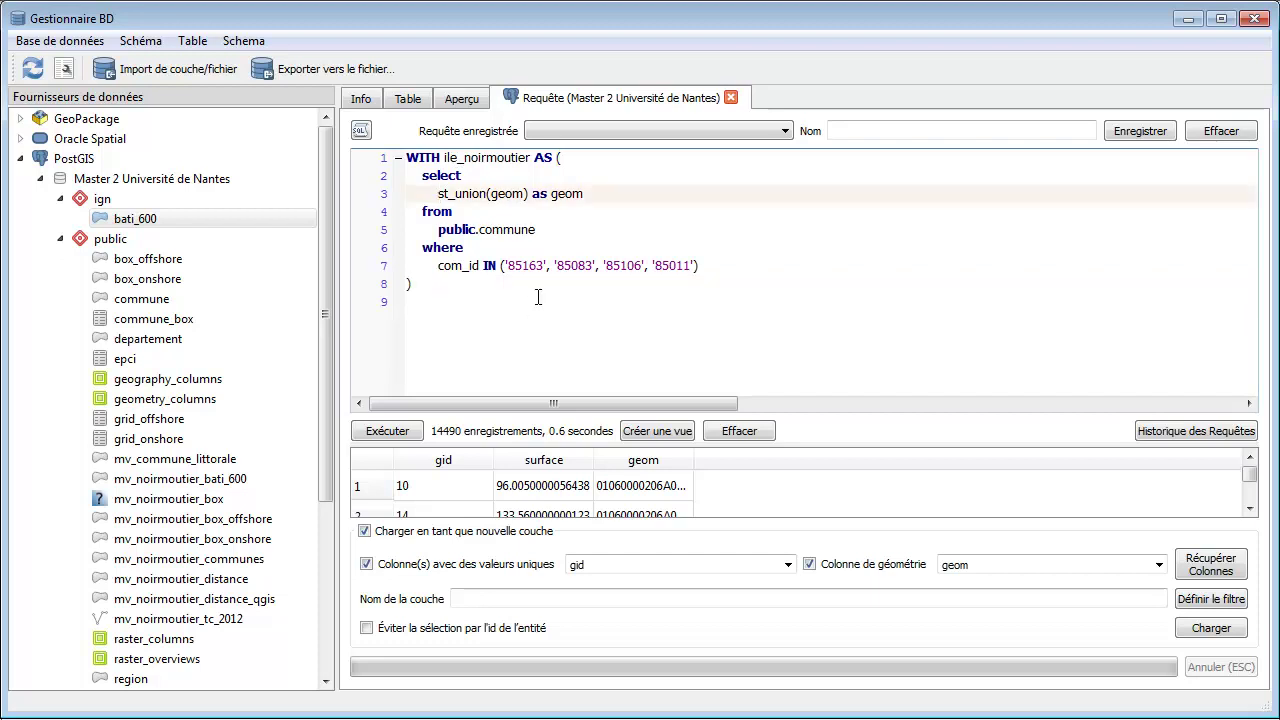
text(st_b)
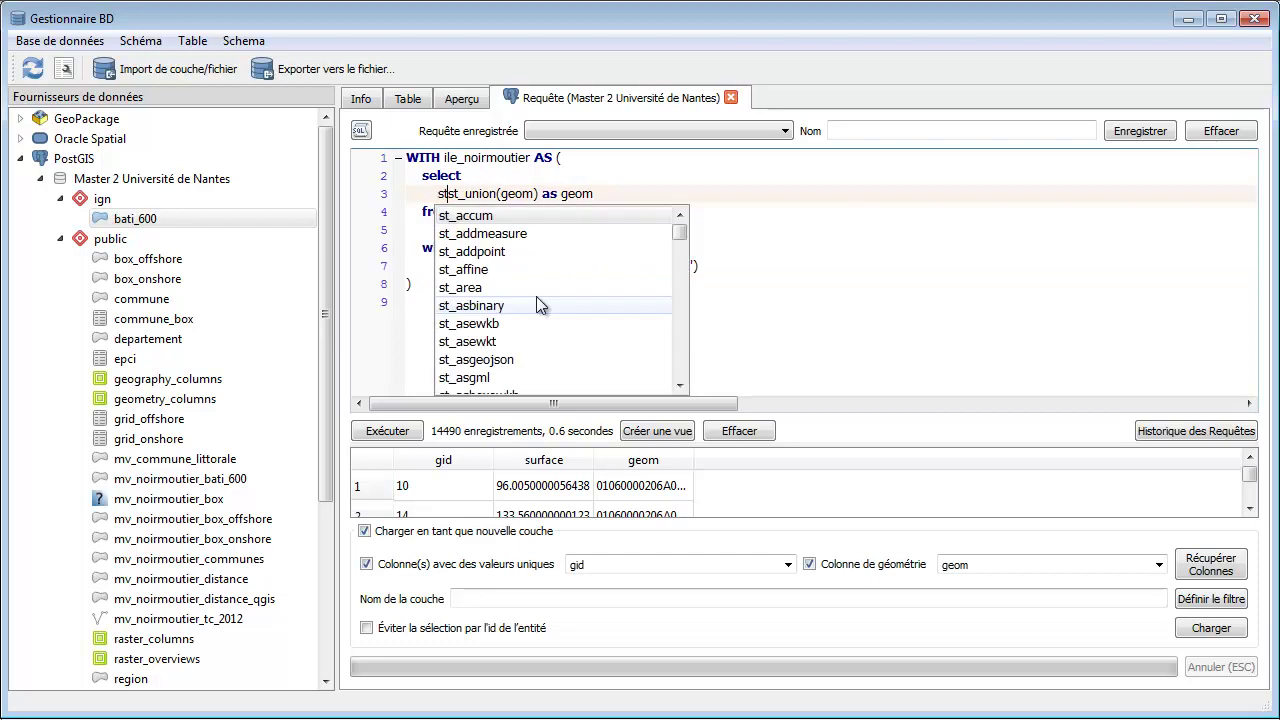
text(uffer()
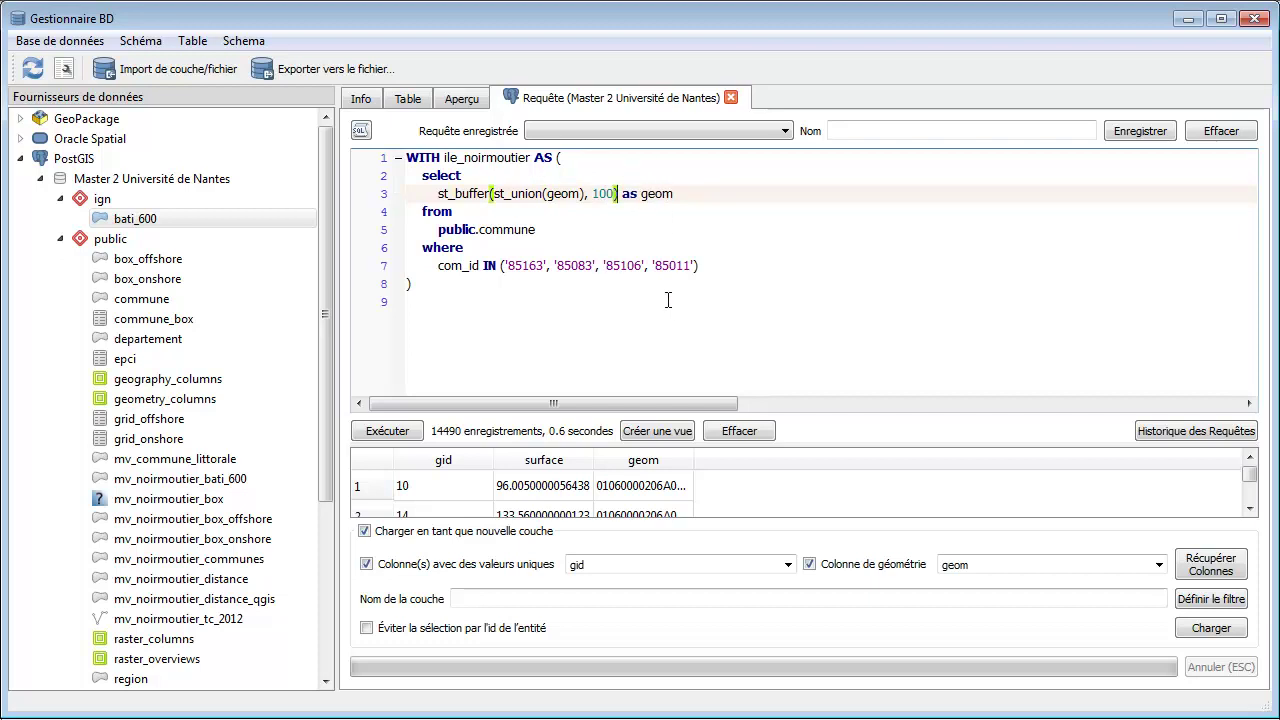
double_click(511, 231)
double_click(602, 194)
click(440, 288)
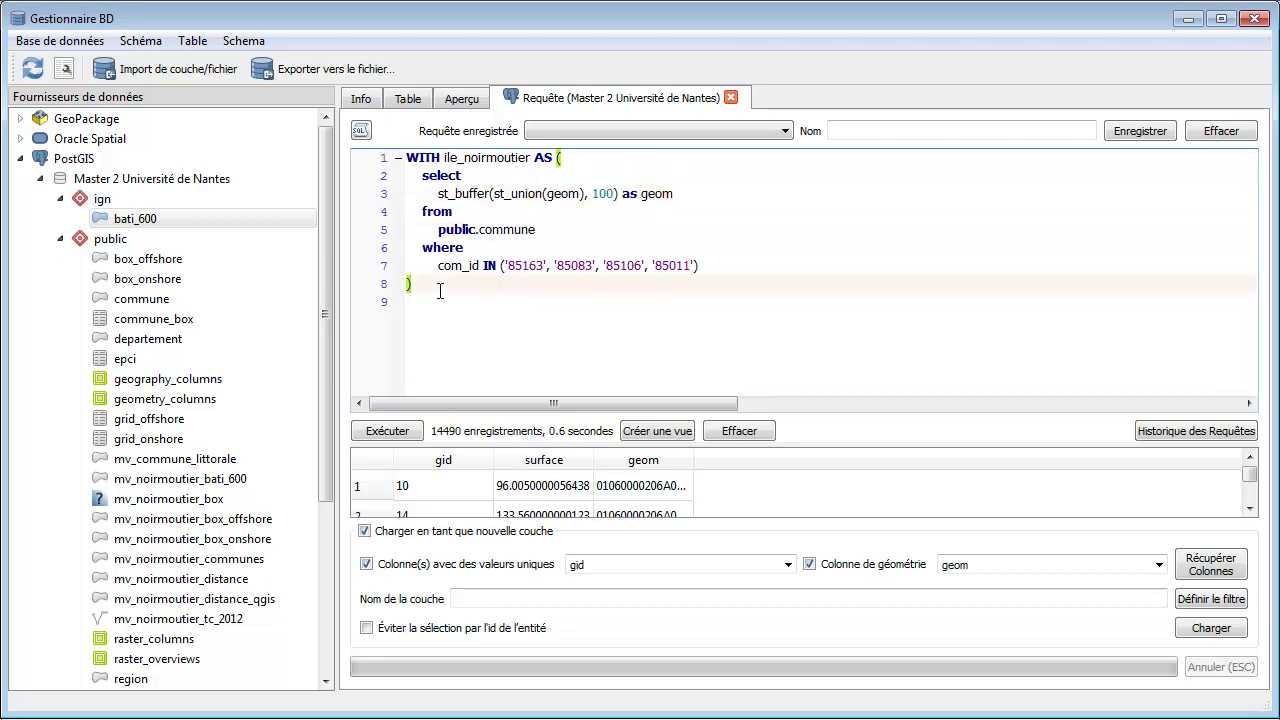
Turn off the unique-values column option and try to execute the query with only the WITH subquery
click(366, 564)
click(401, 436)
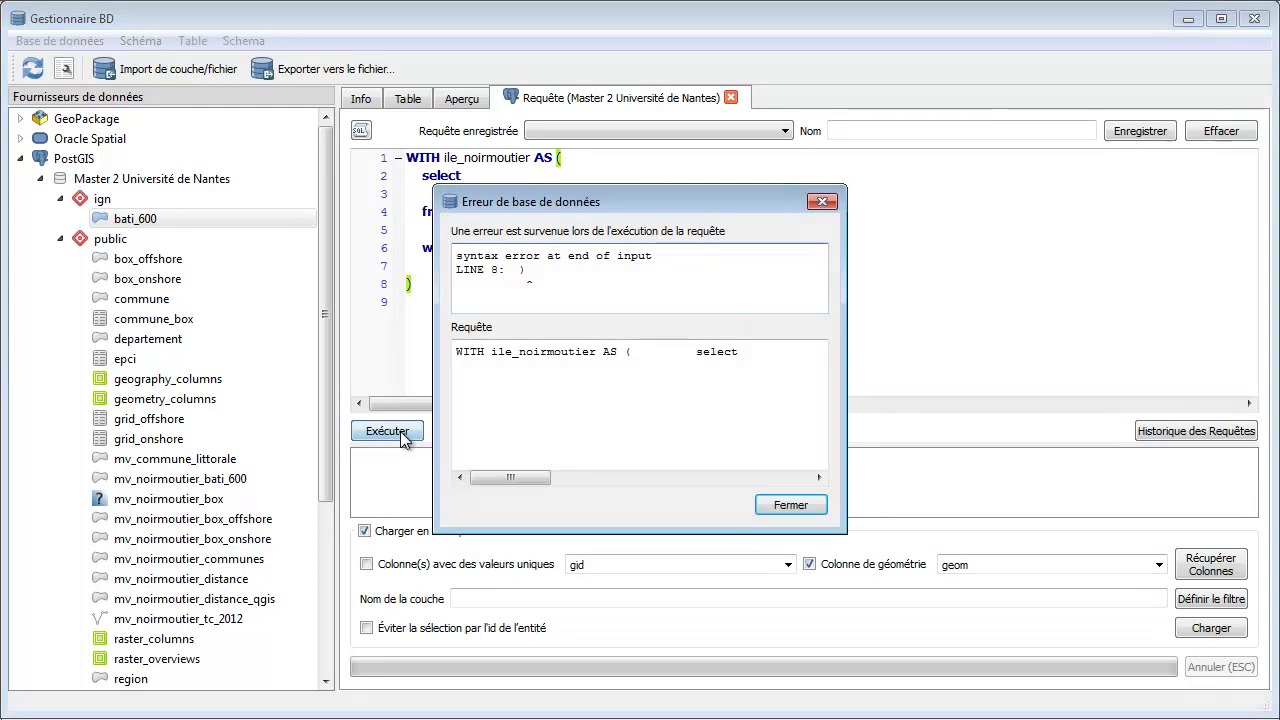
click(787, 504)
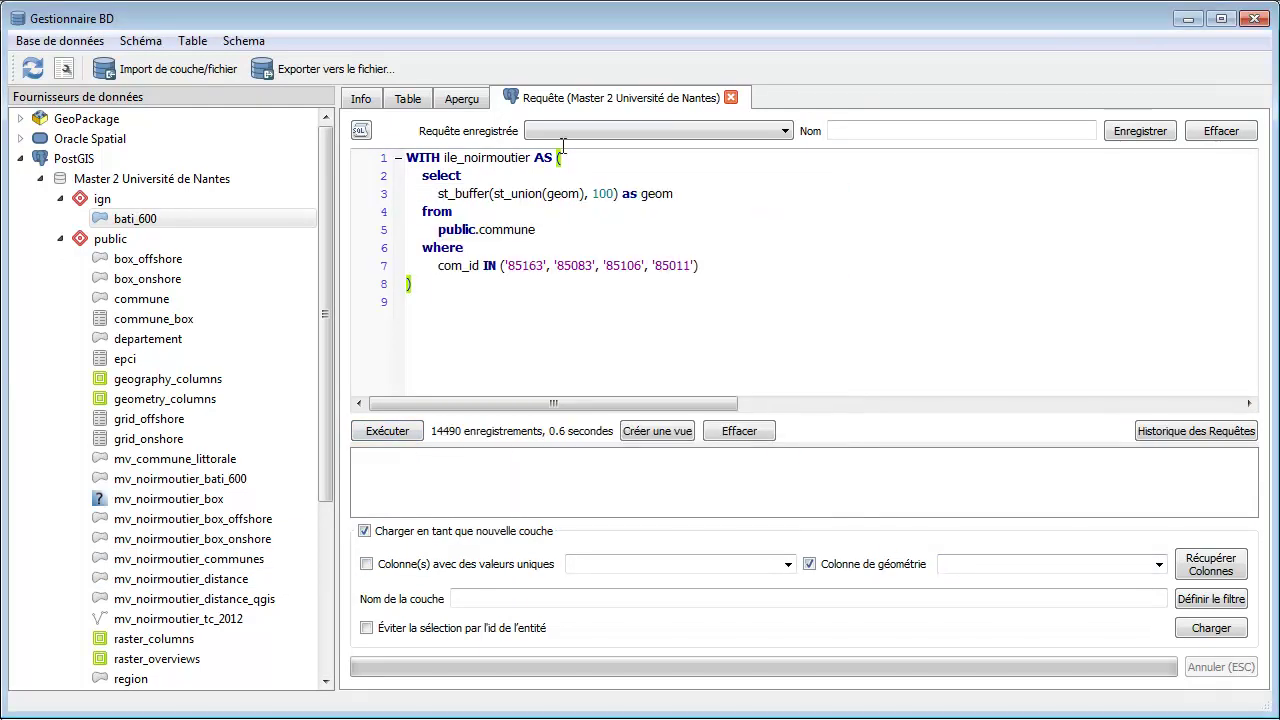
Execute only the inner buffer select, stripped of its WITH ile_noirmoutier wrapper, and load the result as a new layer
click(428, 288)
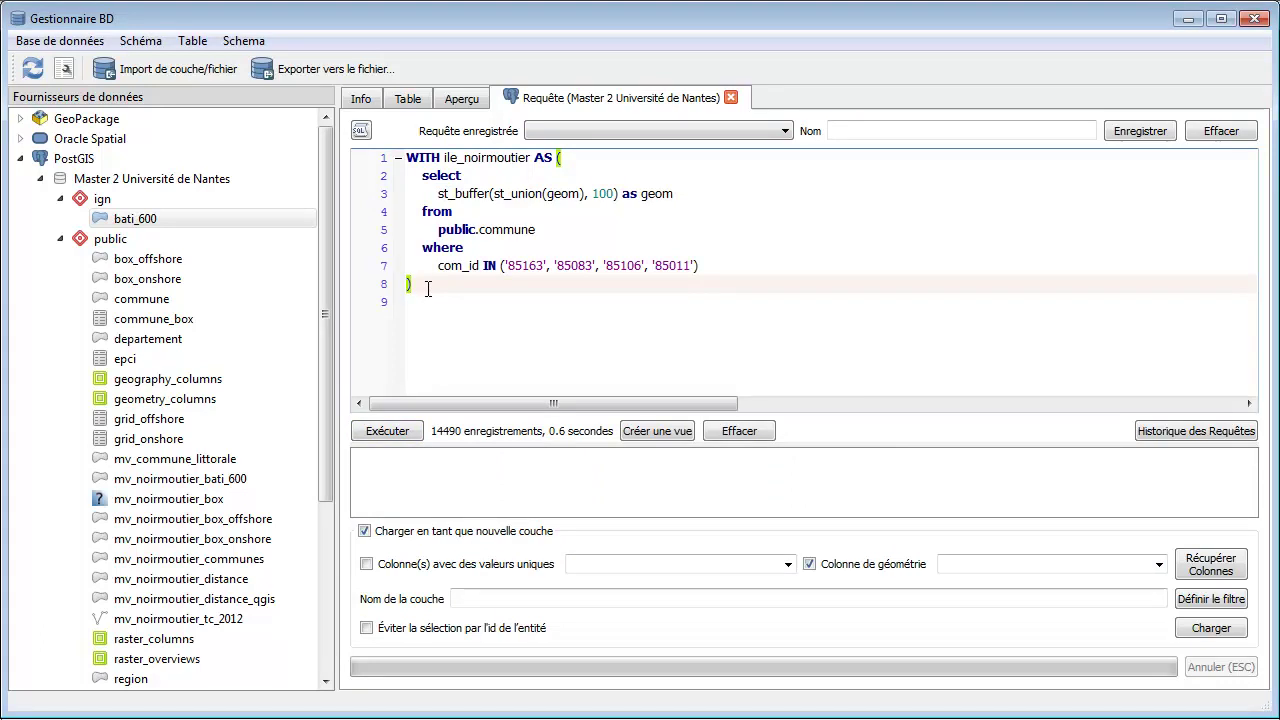
drag(596, 157, 407, 157)
key(BackSpace)
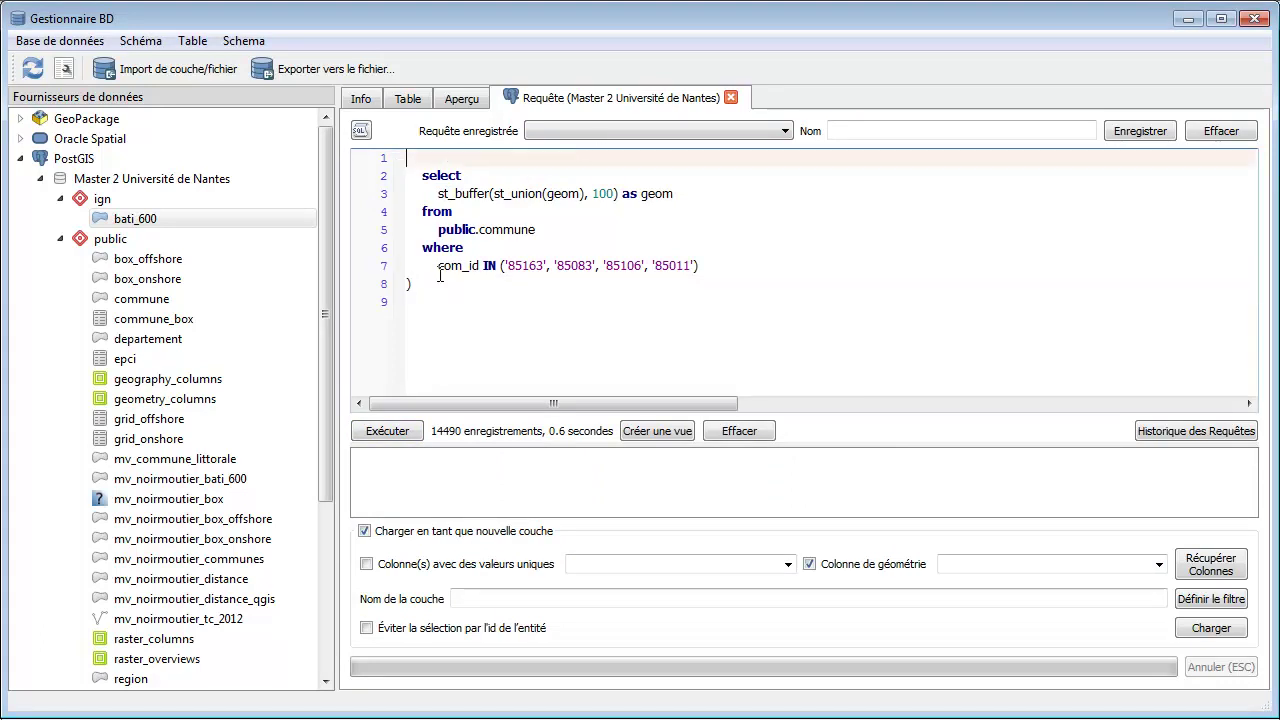
key(BackSpace)
click(392, 428)
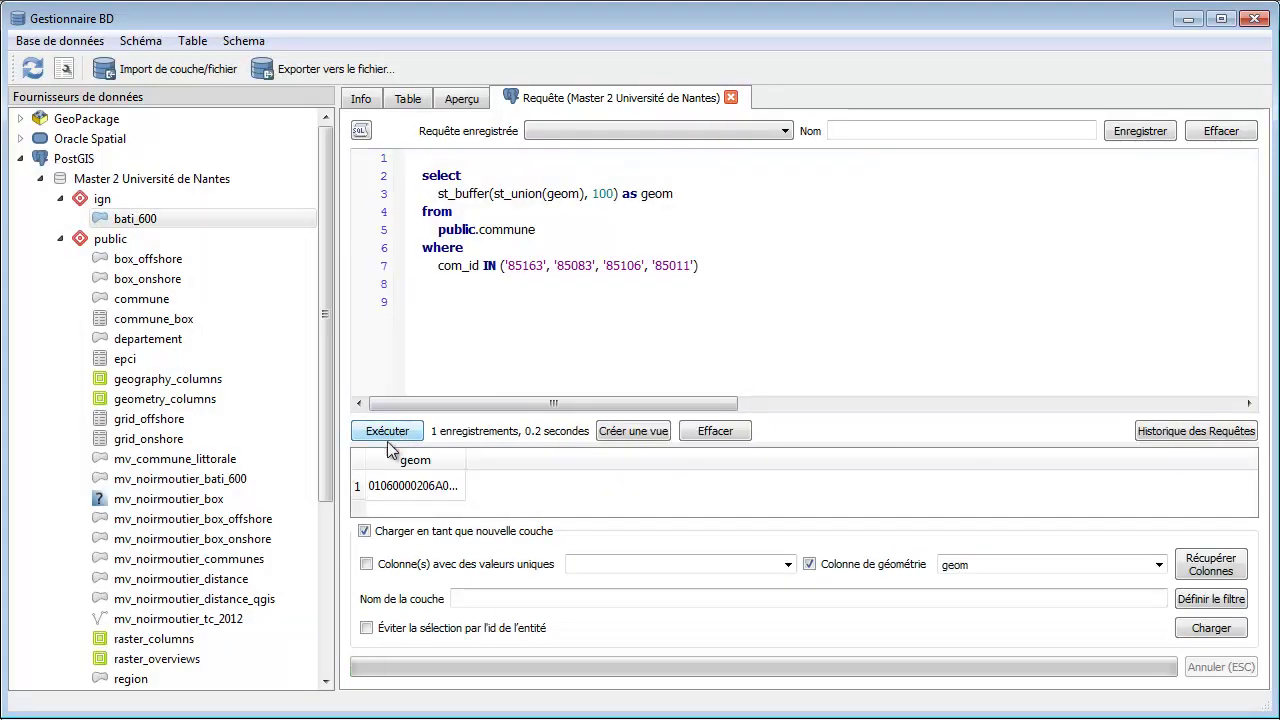
click(1200, 628)
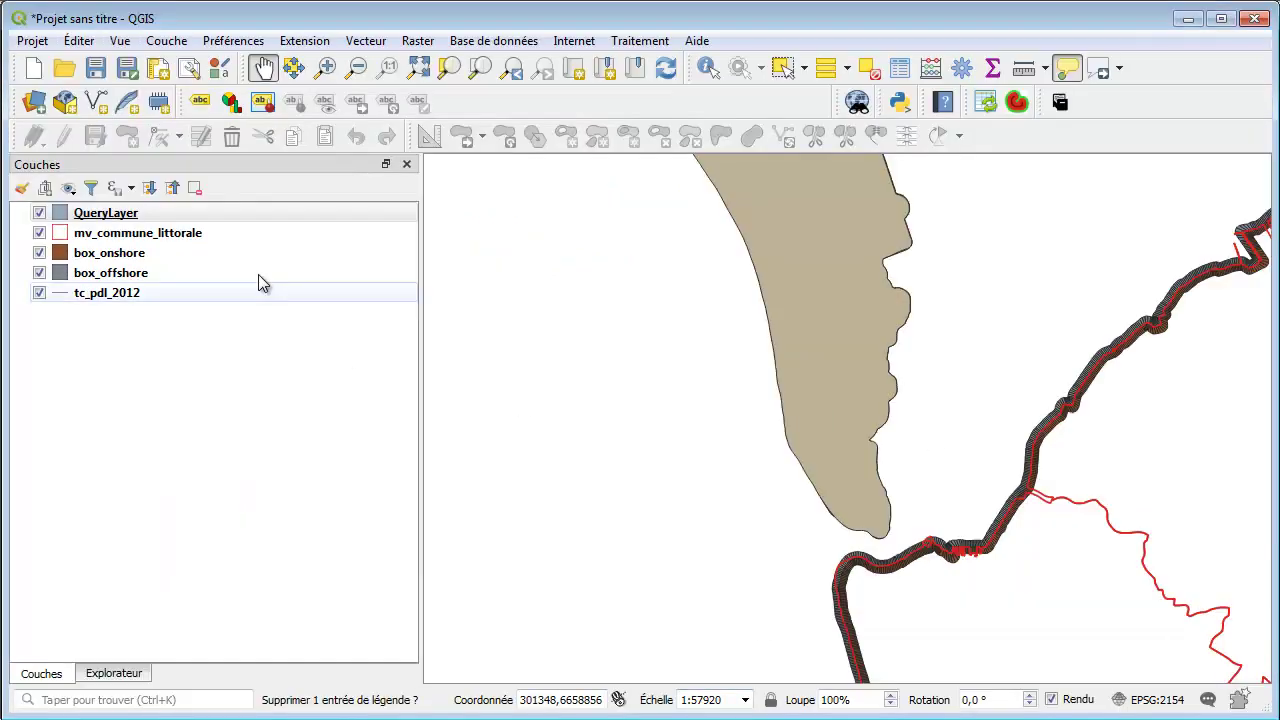
Place QueryLayer beneath mv_commune_littorale and inspect the buffer against the red commune outline around the island
drag(92, 214, 94, 246)
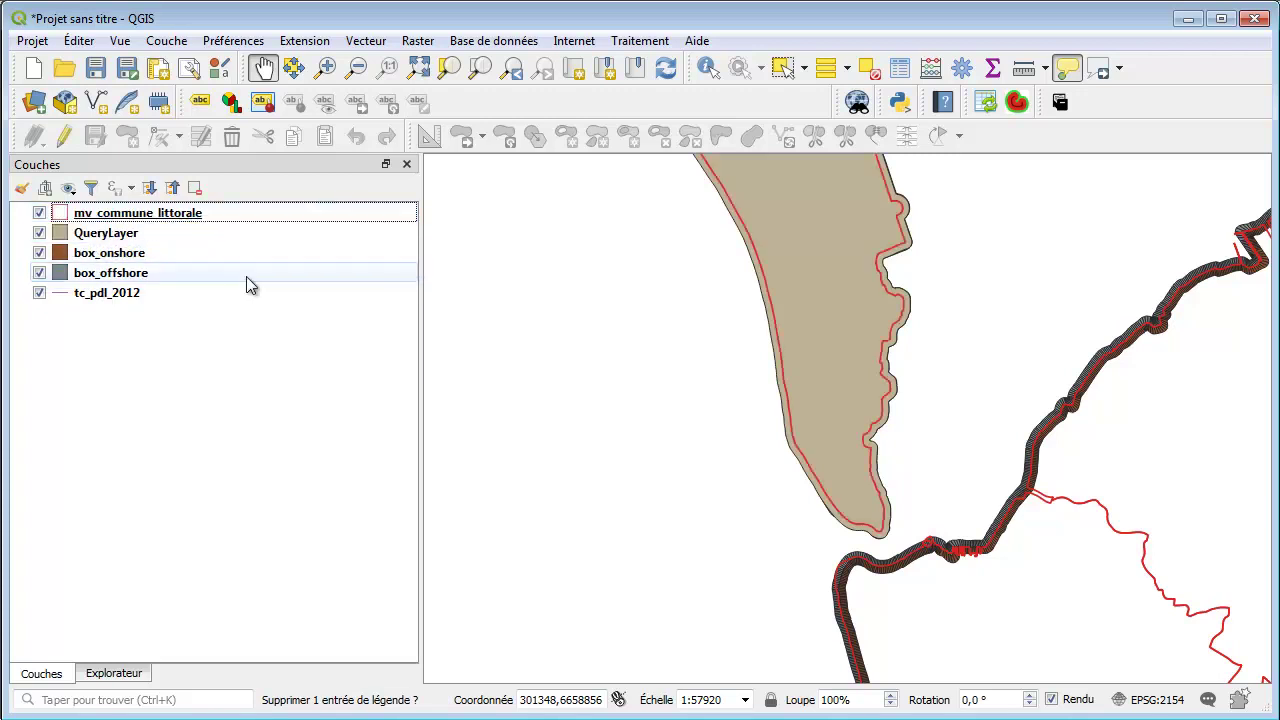
scroll(834, 449, up, 1)
scroll(957, 351, down, 1)
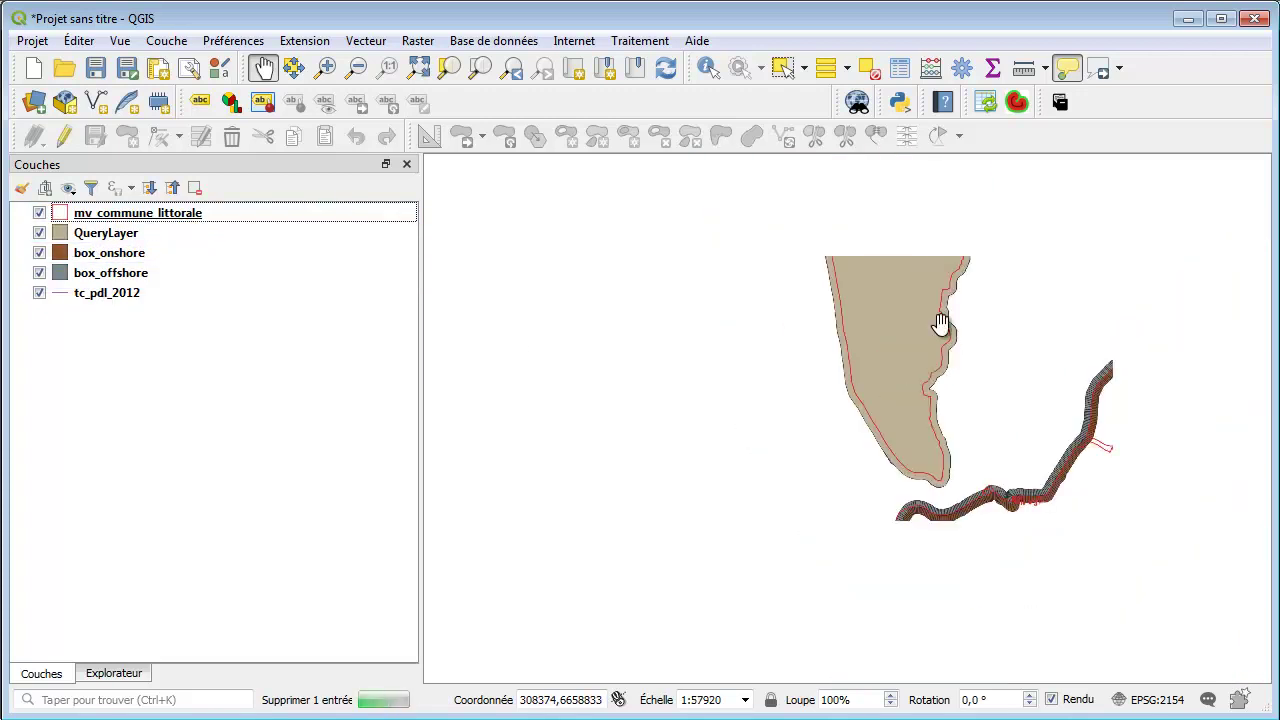
drag(957, 351, 966, 431)
drag(775, 197, 1243, 522)
drag(807, 281, 725, 480)
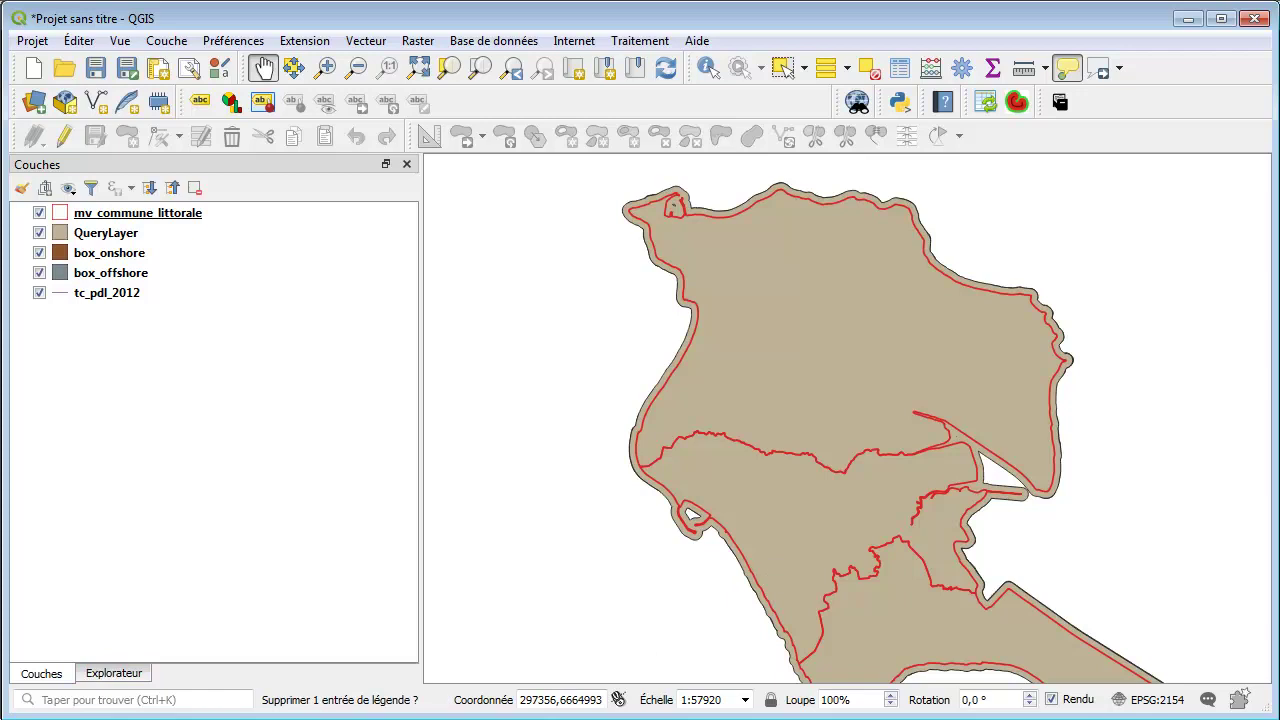
Return to the DB Manager query and undo the removal of the WITH ile_noirmoutier wrapper around the select
key(alt+Tab)
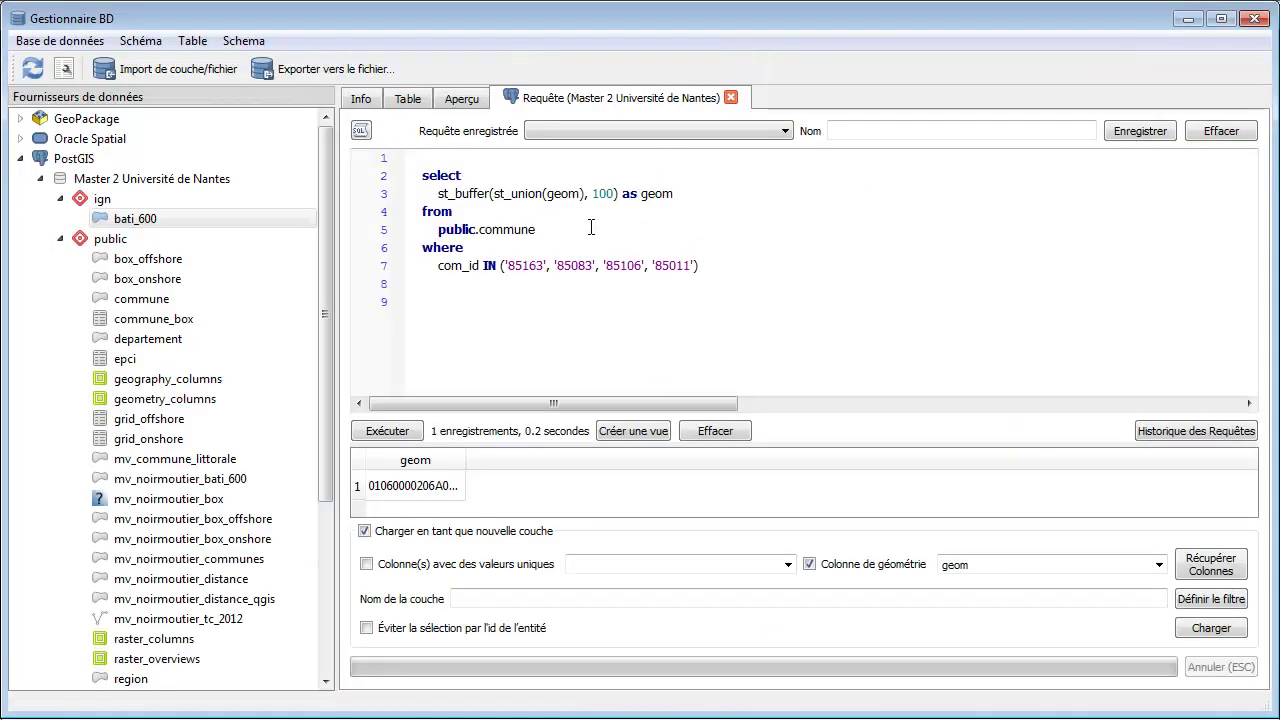
click(509, 212)
key(ctrl+z)
key(ctrl+z)
click(668, 254)
click(473, 289)
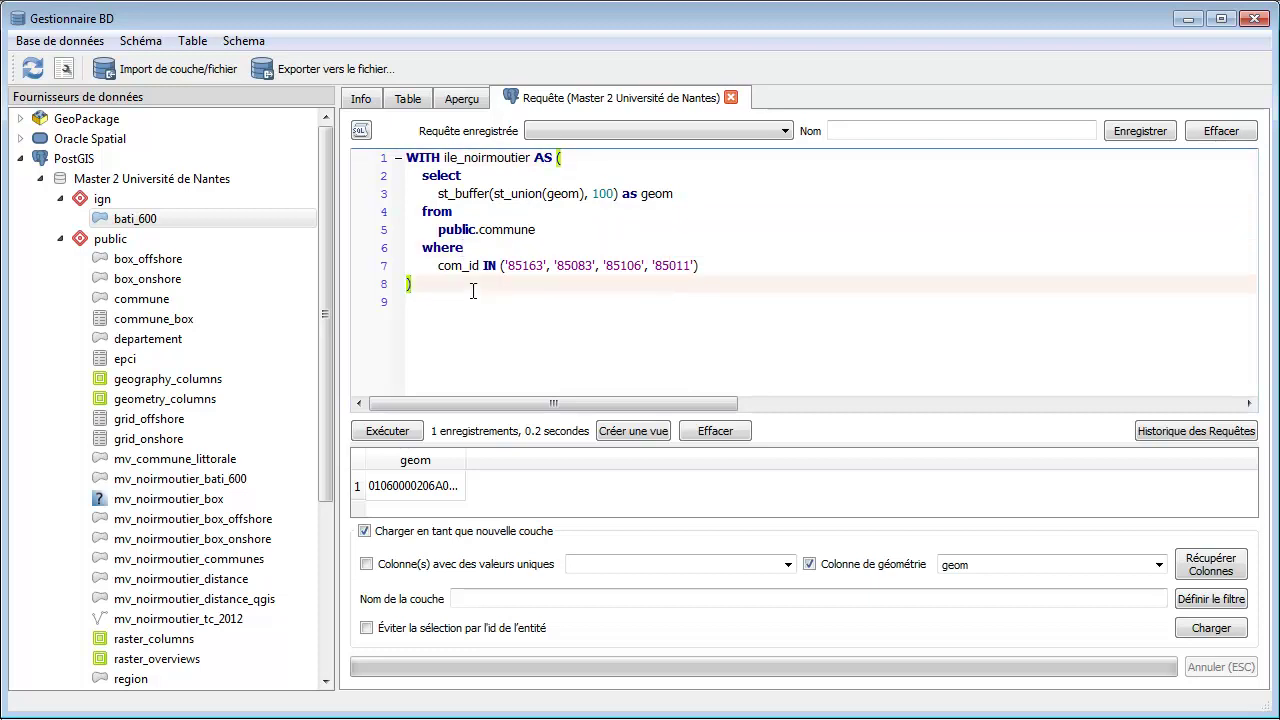
Below the WITH subquery, add the select and from clauses of the main query, leaving the column list empty
key(Return)
key(Return)
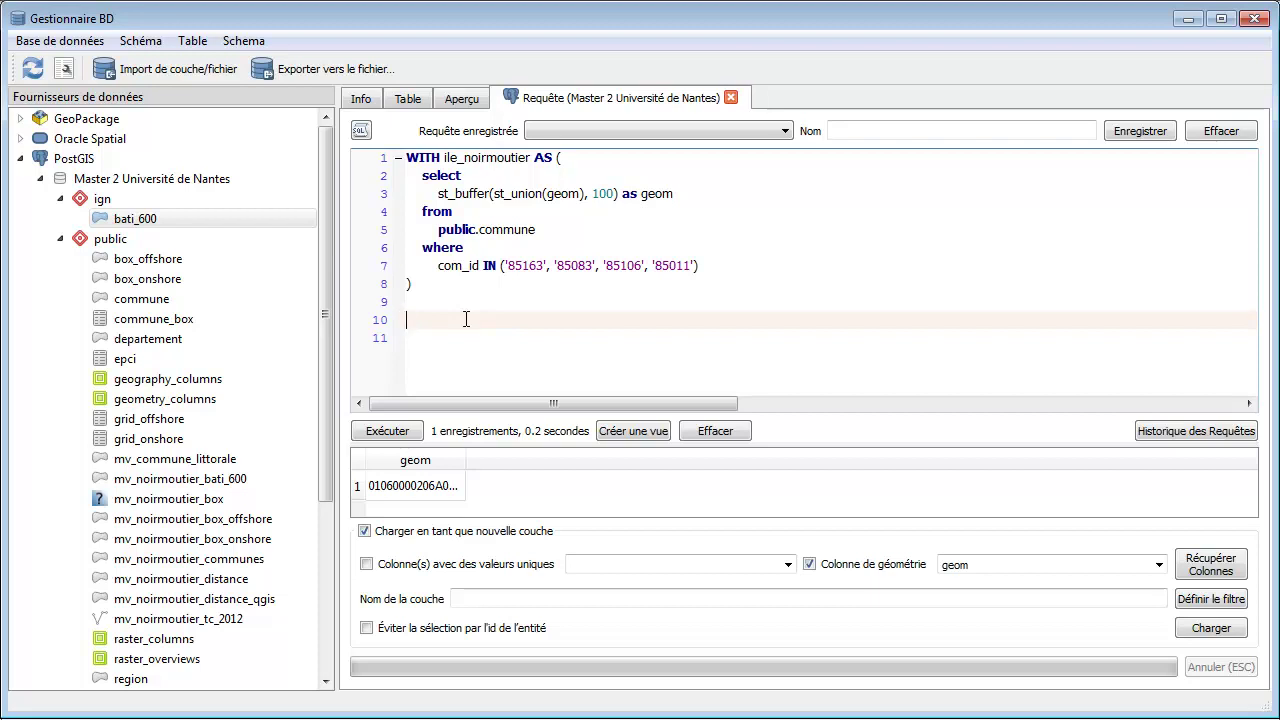
text(select)
key(Return)
key(Return)
key(Return)
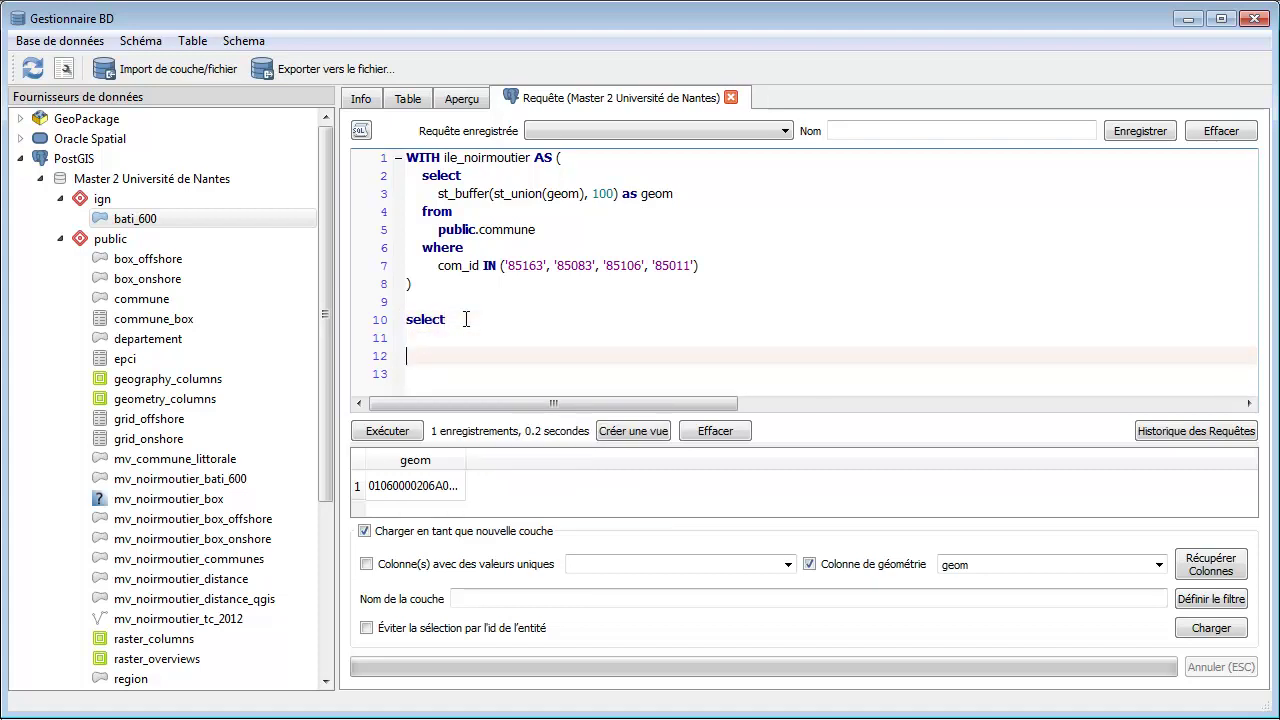
text(from)
key(Return)
key(Return)
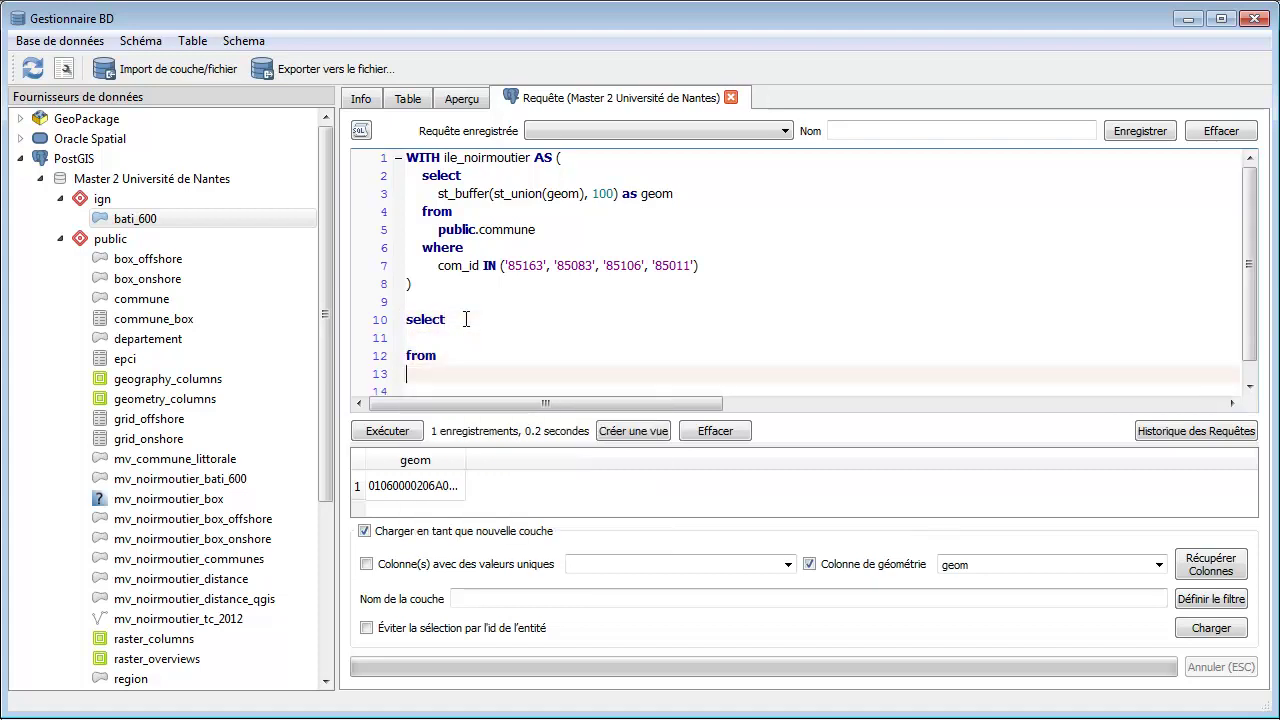
Set public.box_offshore as the source table of the main query's from clause
text(pub)
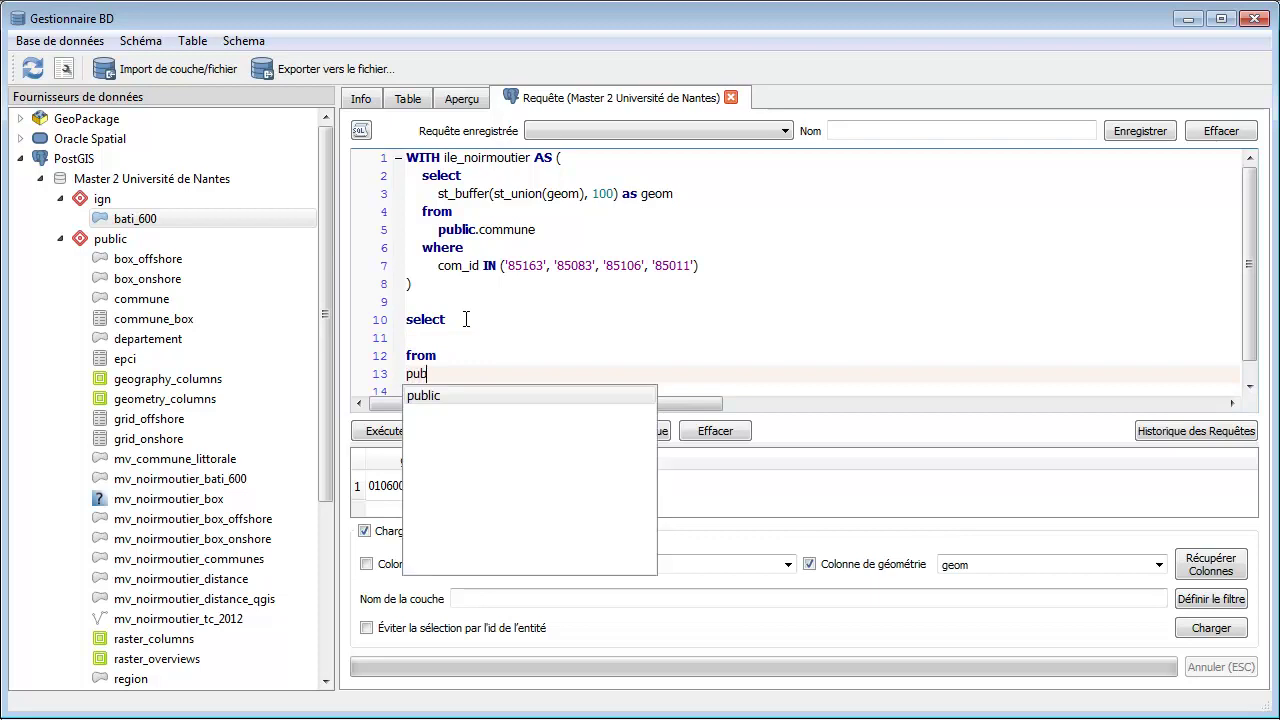
text(lic.box_)
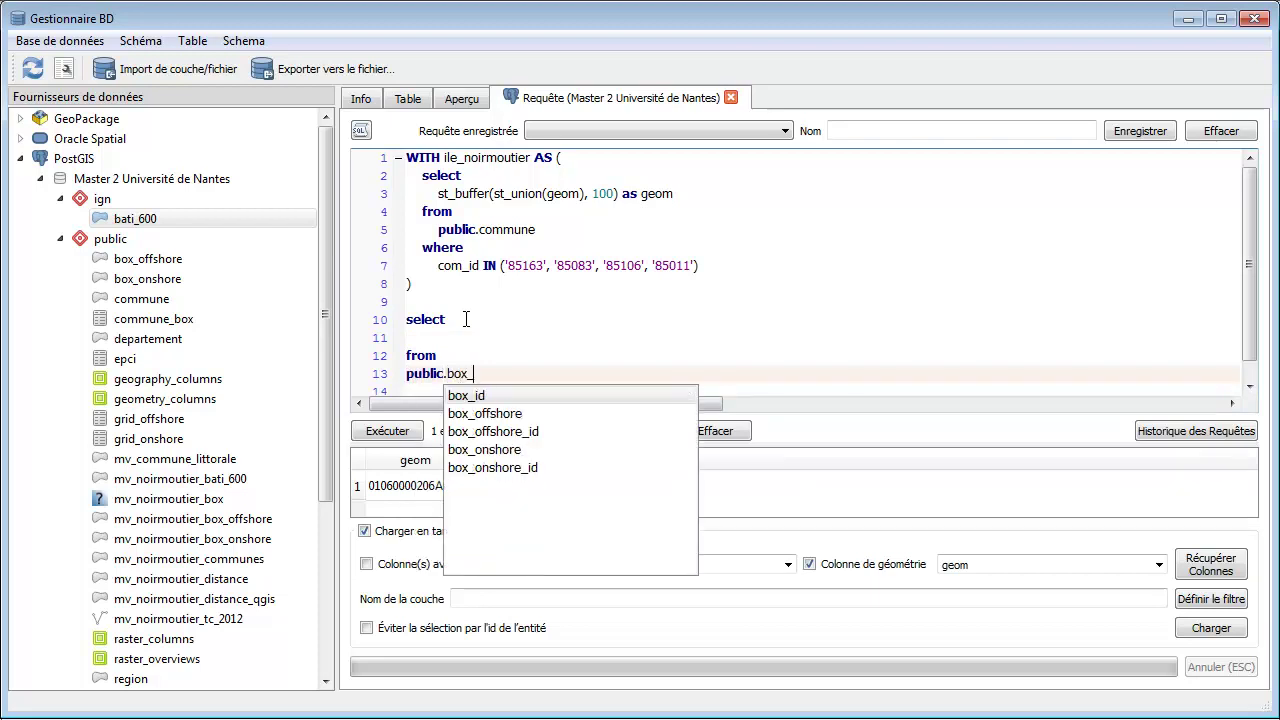
text(offshore)
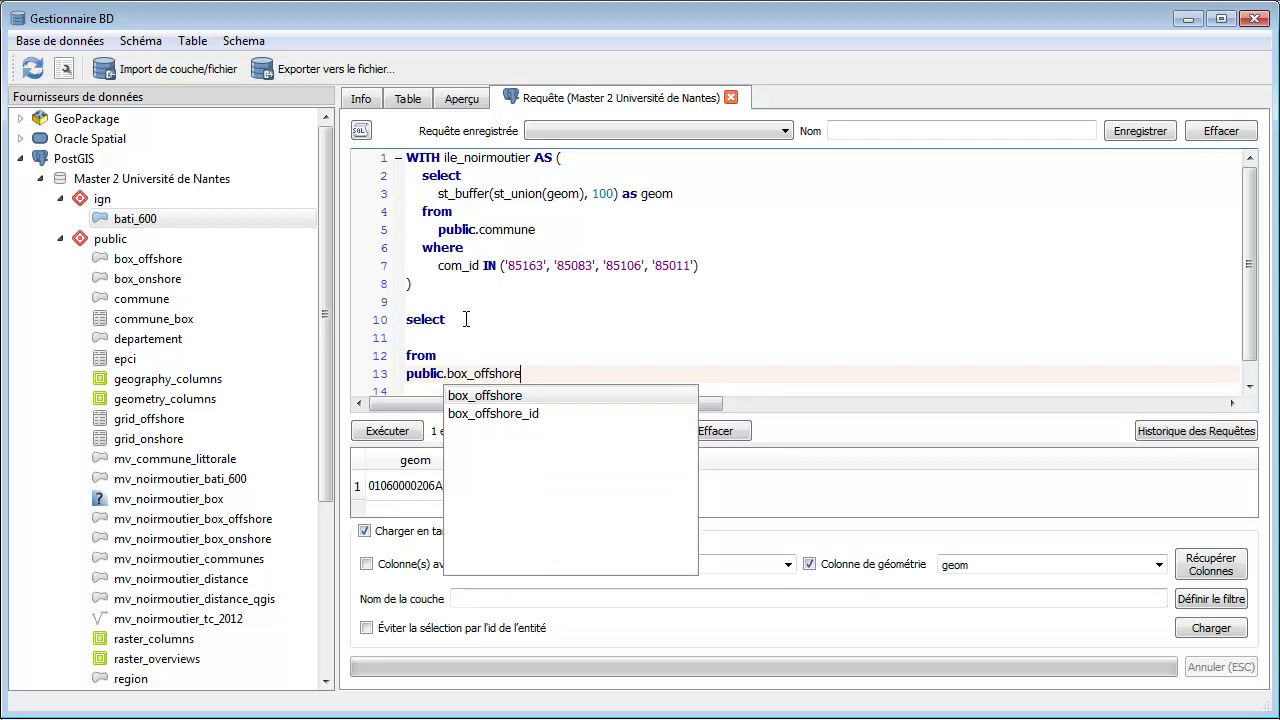
key(Down)
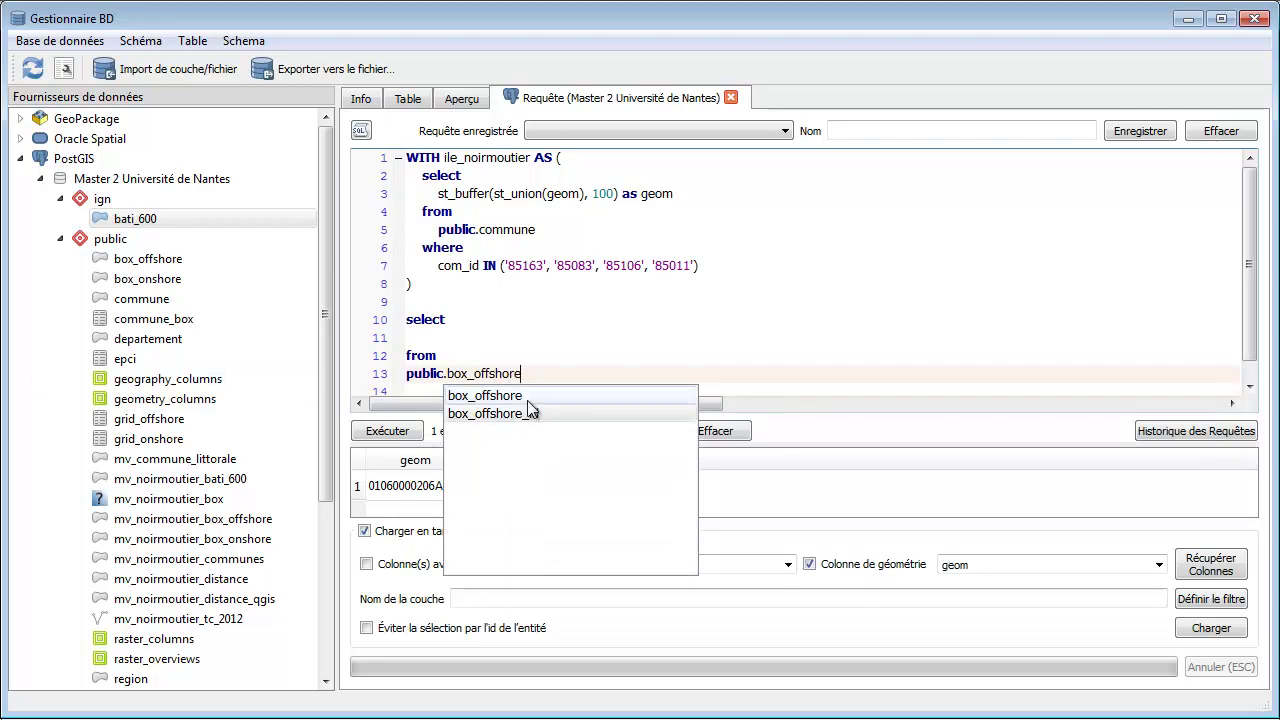
click(547, 372)
key(Return)
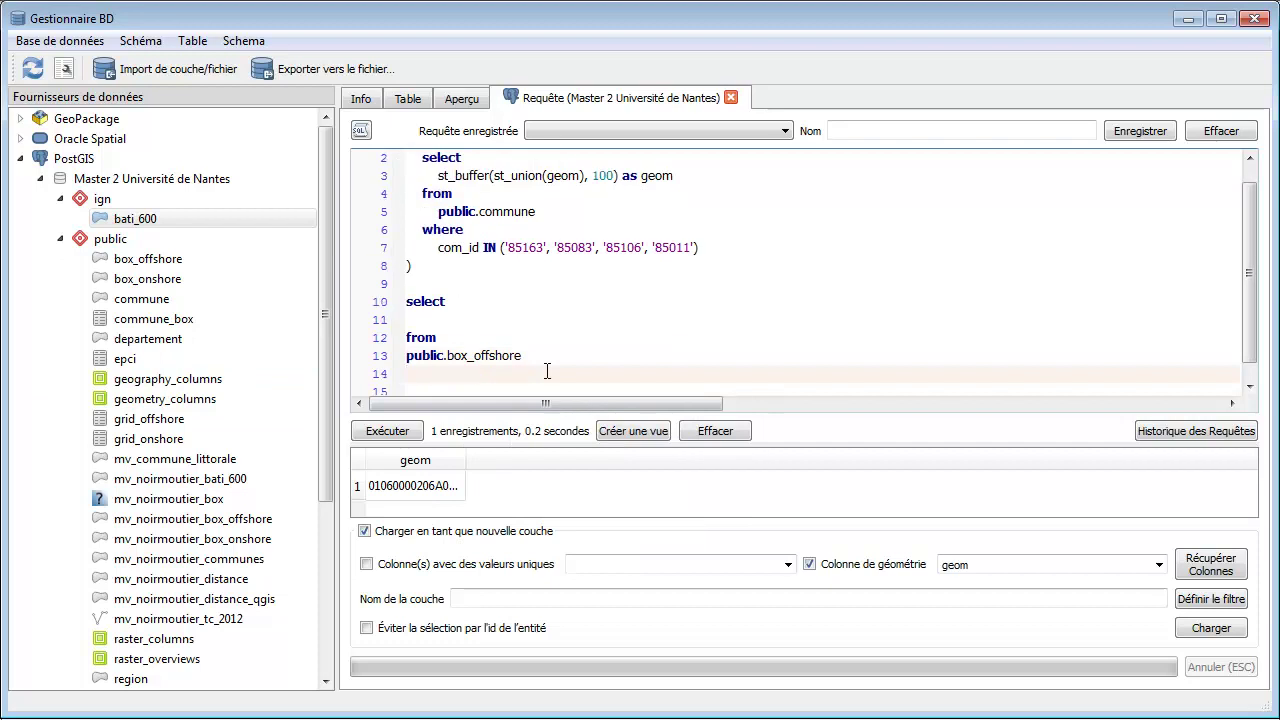
Add an inner join clause below public.box_offshore
text(ine)
key(BackSpace)
key(BackSpace)
text(ner join)
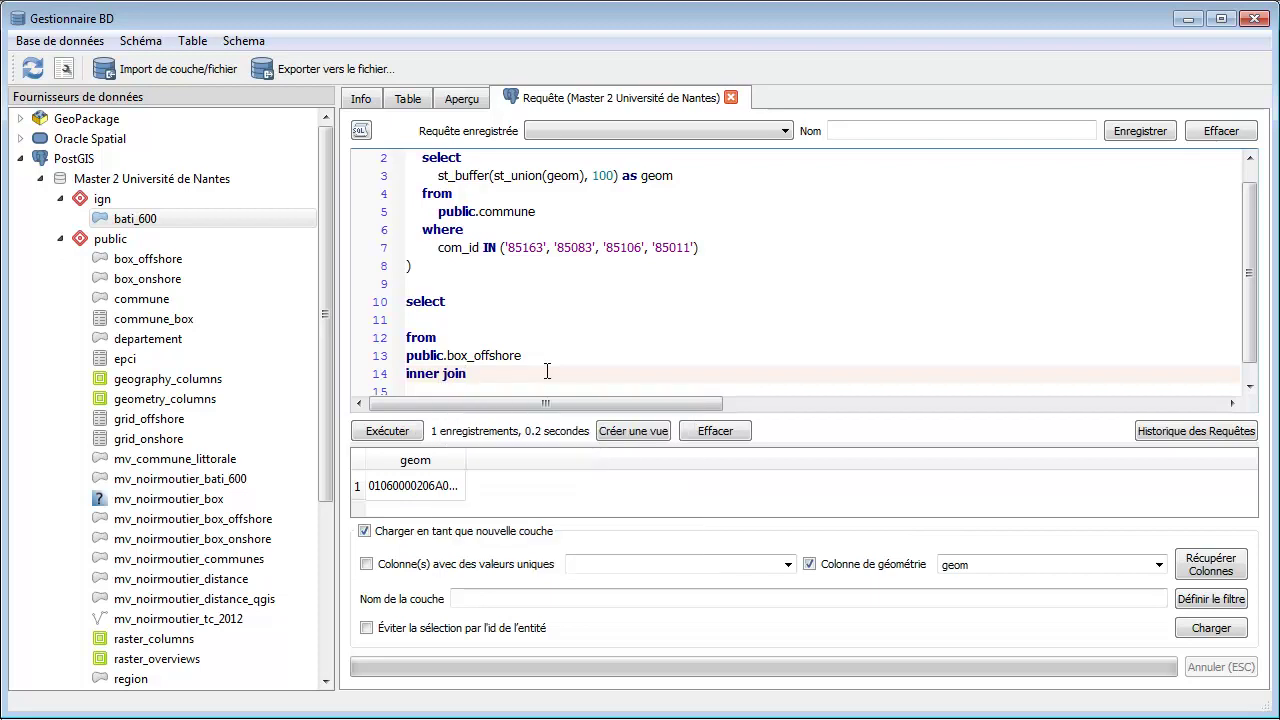
key(Return)
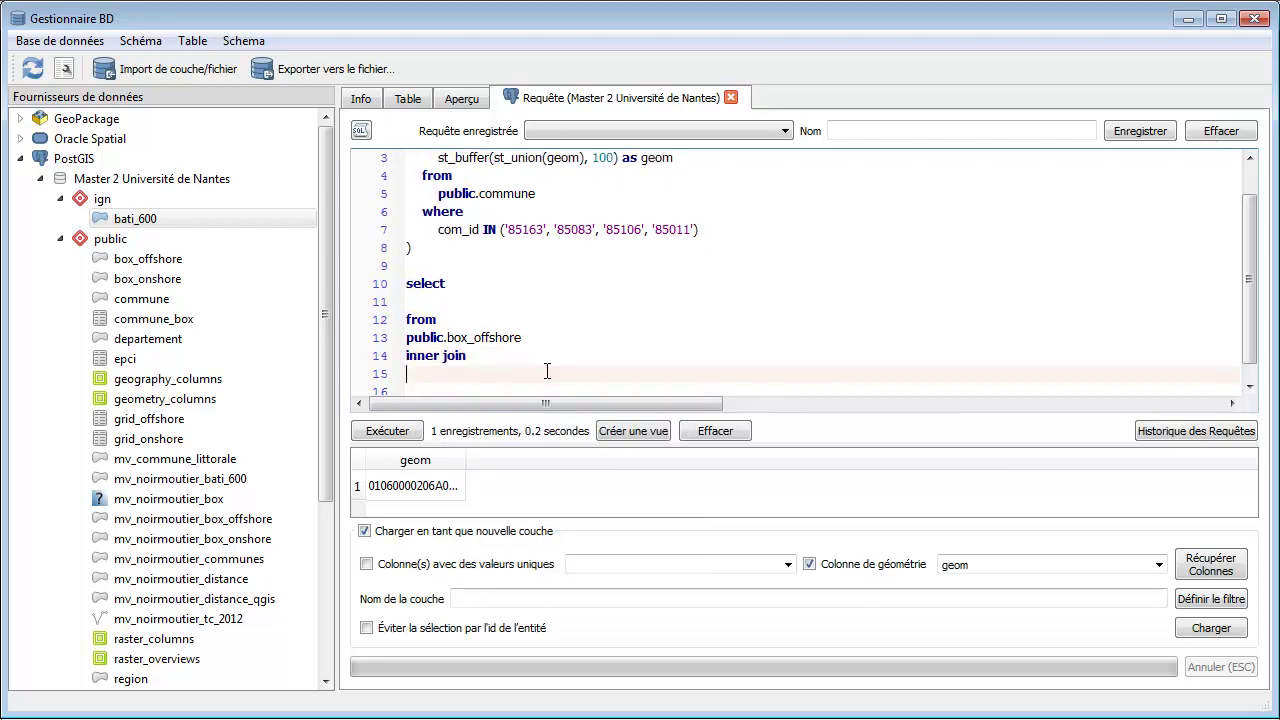
Set ile_noirmoutier as the joined table and add an on clause beneath it
scroll(568, 201, up, 1)
double_click(502, 159)
key(ctrl+c)
scroll(490, 250, down, 1)
click(491, 355)
key(ctrl+v)
key(Return)
text(on)
key(Return)
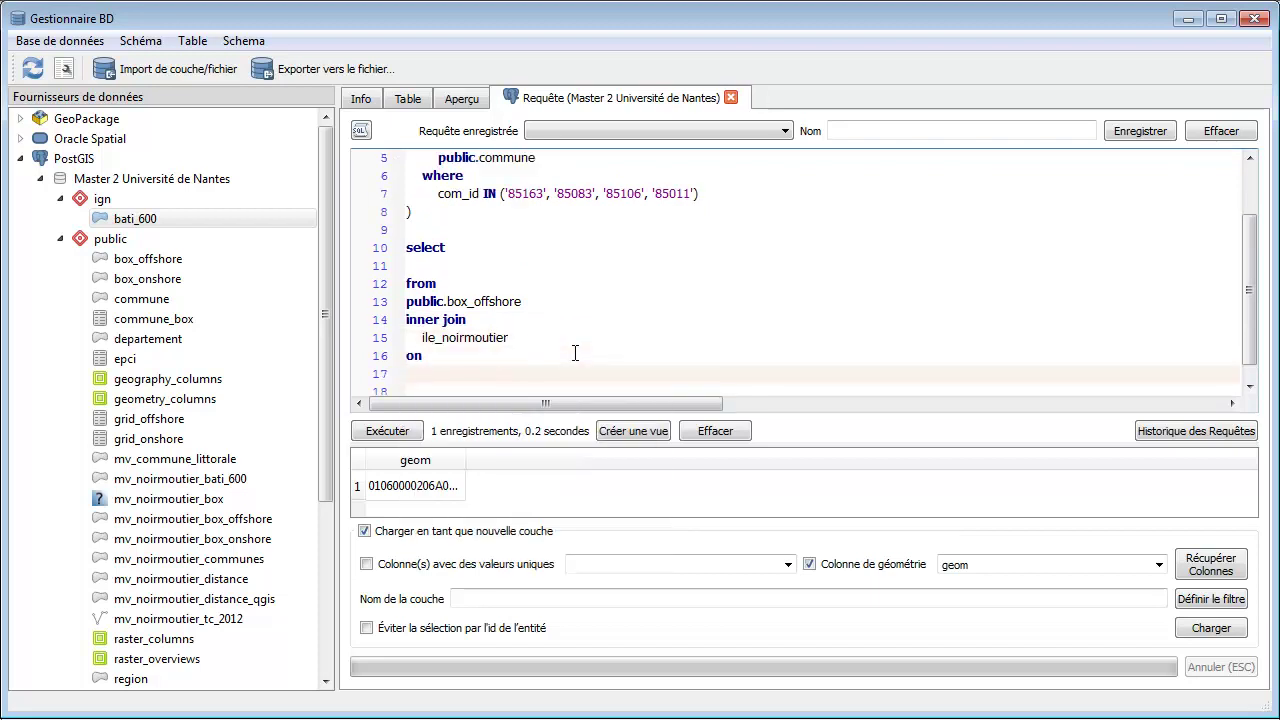
Begin the join condition with st_intersects, using ile_noirmoutier.geom as its first argument
scroll(550, 290, up, 2)
click(498, 157)
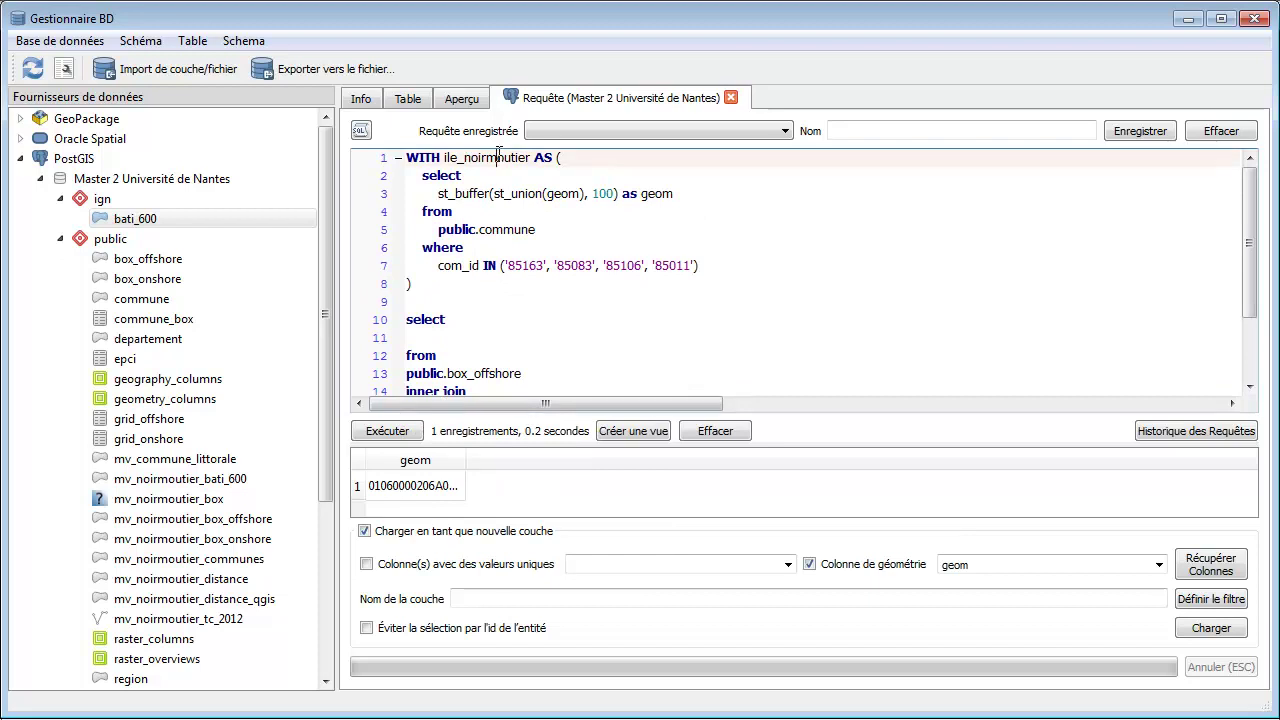
double_click(498, 157)
scroll(500, 178, down, 3)
click(466, 356)
text(st_)
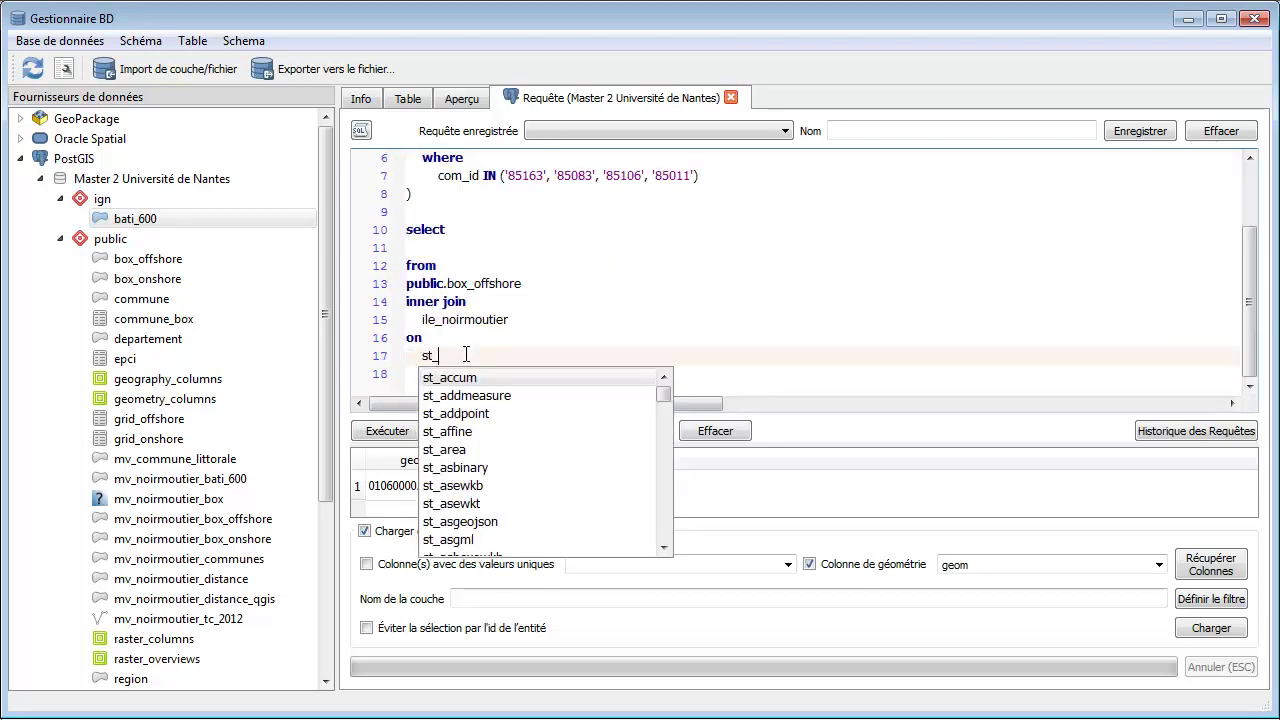
text(intersects()
key(ctrl+v)
text(.geom,)
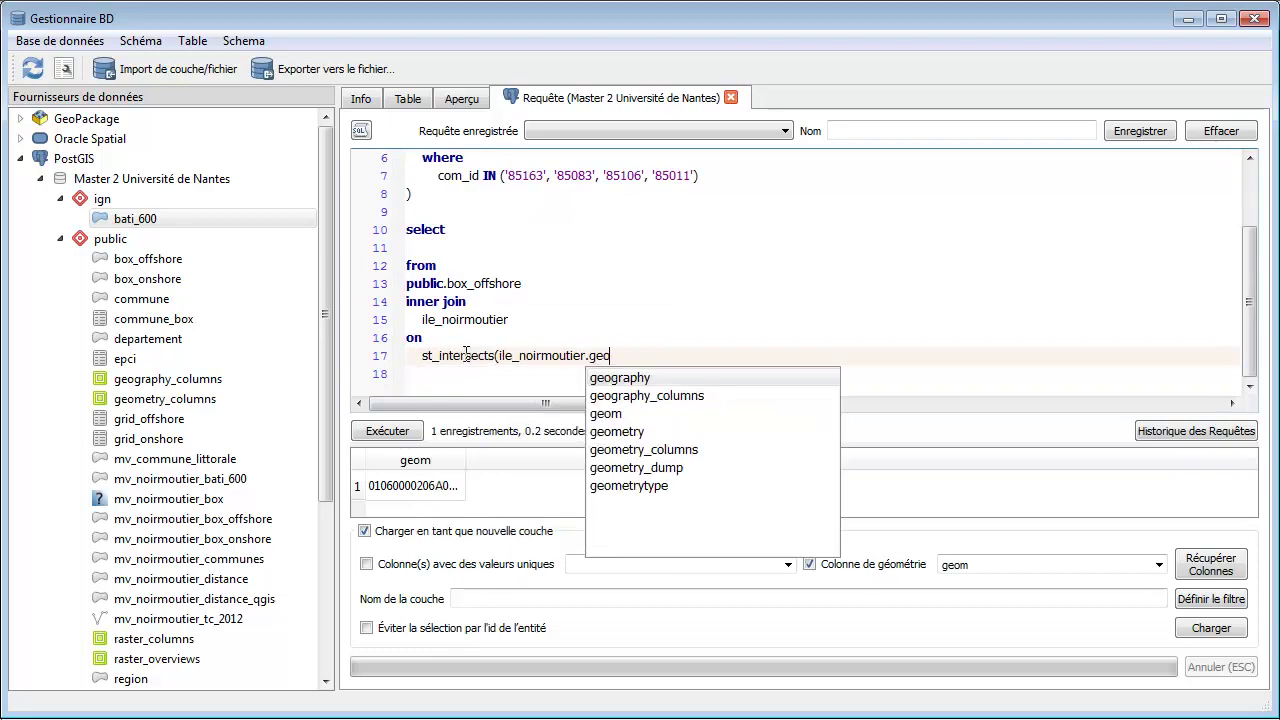
Complete st_intersects with box_offshore.geom as the second argument and indent the public.box_offshore line
double_click(492, 284)
key(ctrl+c)
click(666, 357)
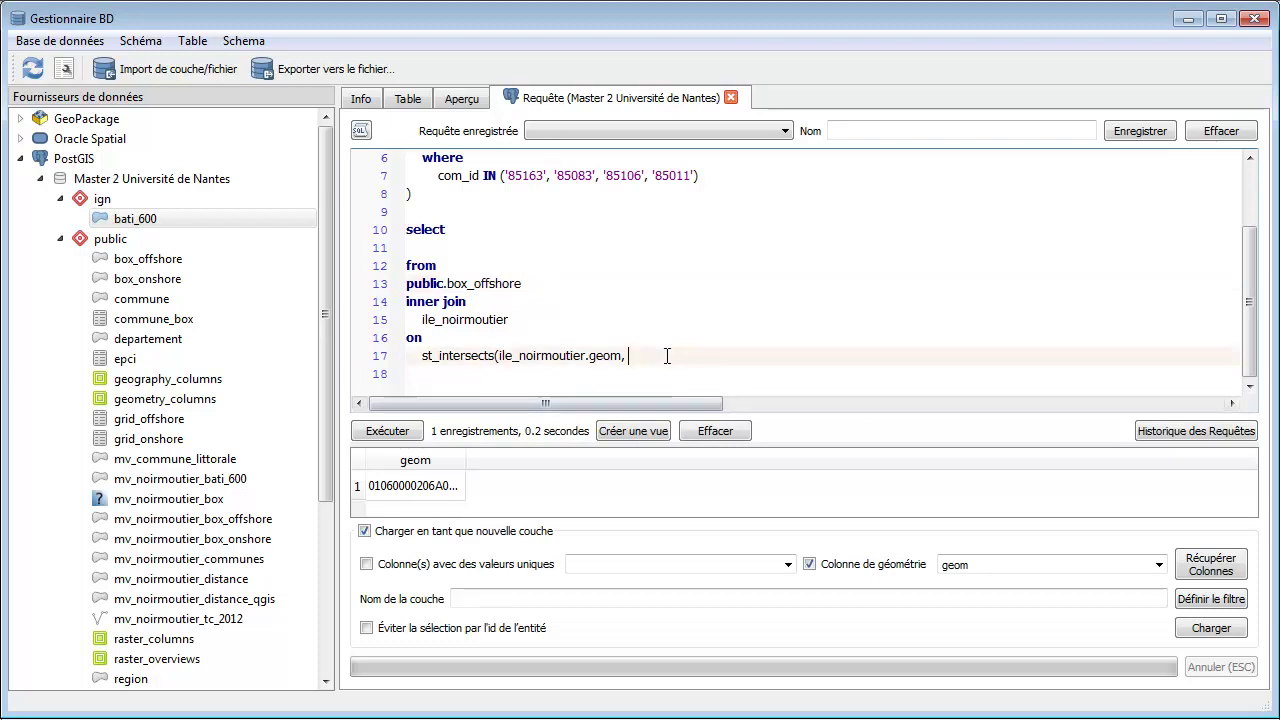
key(ctrl+v)
text(.geom))
click(410, 279)
key(Tab)
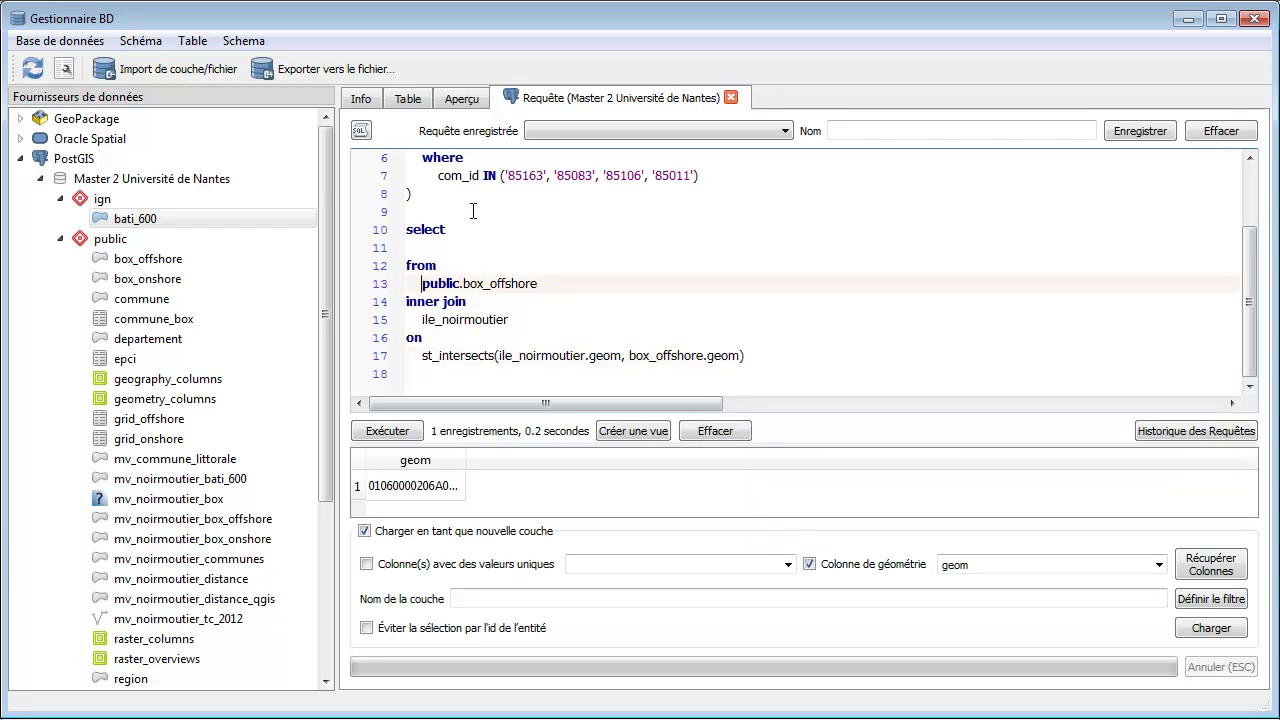
Alias public.box_offshore as box and use the alias for the second geometry in st_intersects
click(570, 286)
text(as box)
click(629, 240)
double_click(570, 284)
double_click(662, 356)
key(ctrl+v)
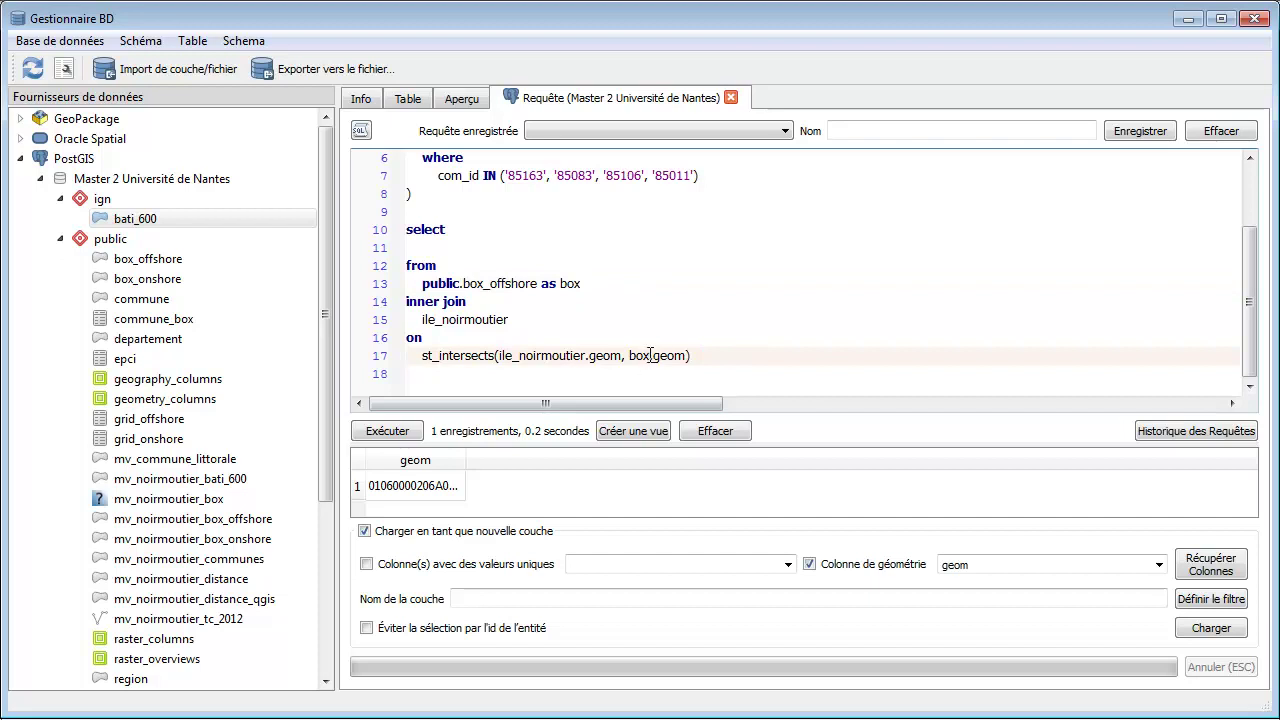
Examine the field list of the box_offshore table, then return to the query
double_click(500, 284)
click(469, 250)
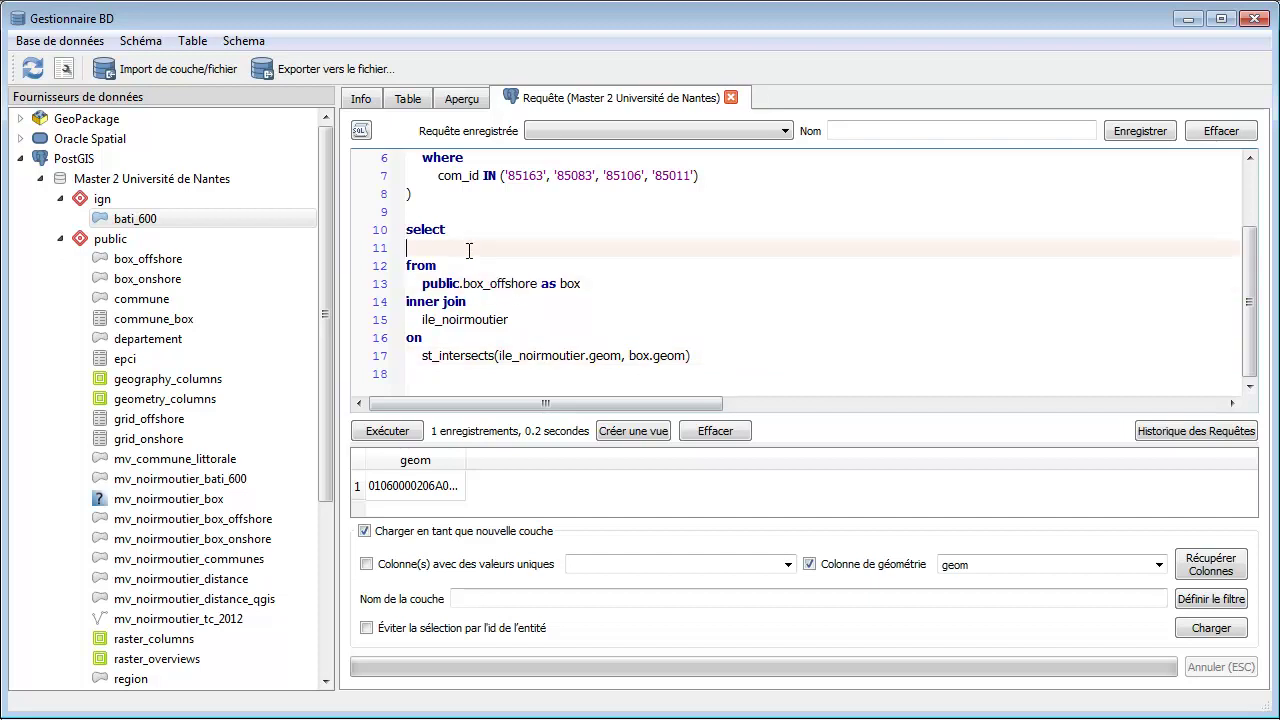
click(150, 259)
click(358, 100)
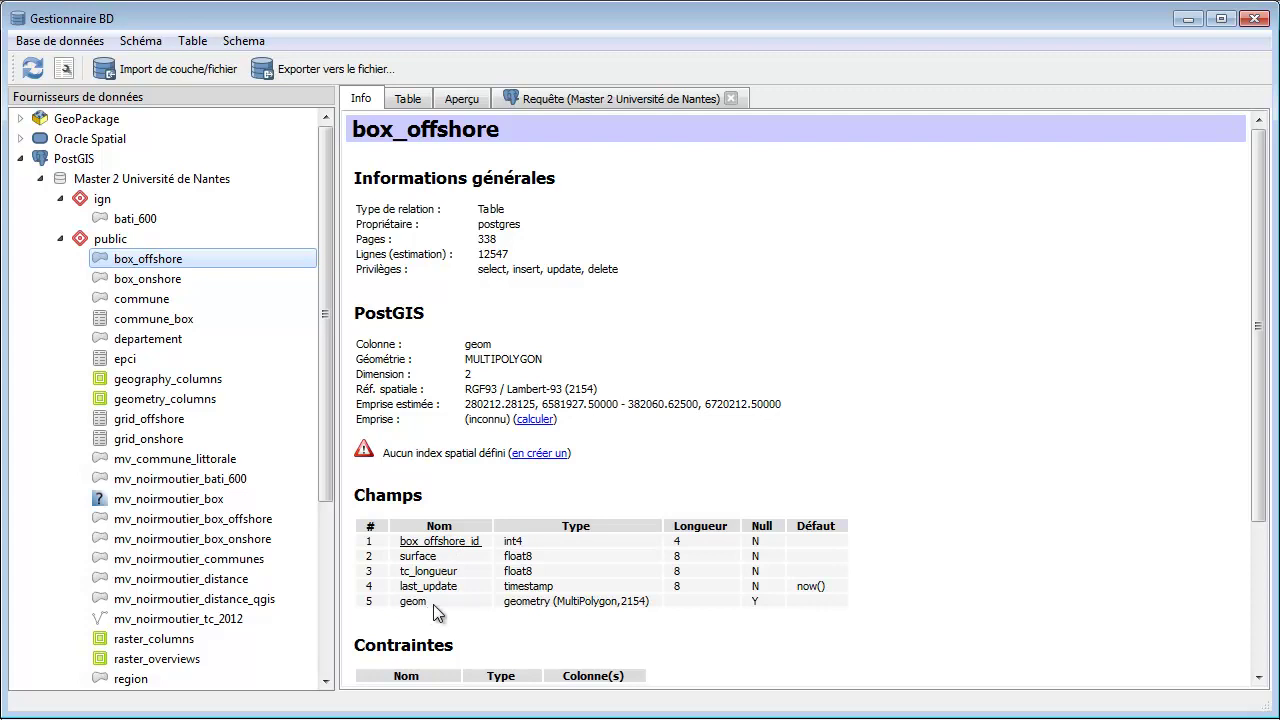
click(592, 100)
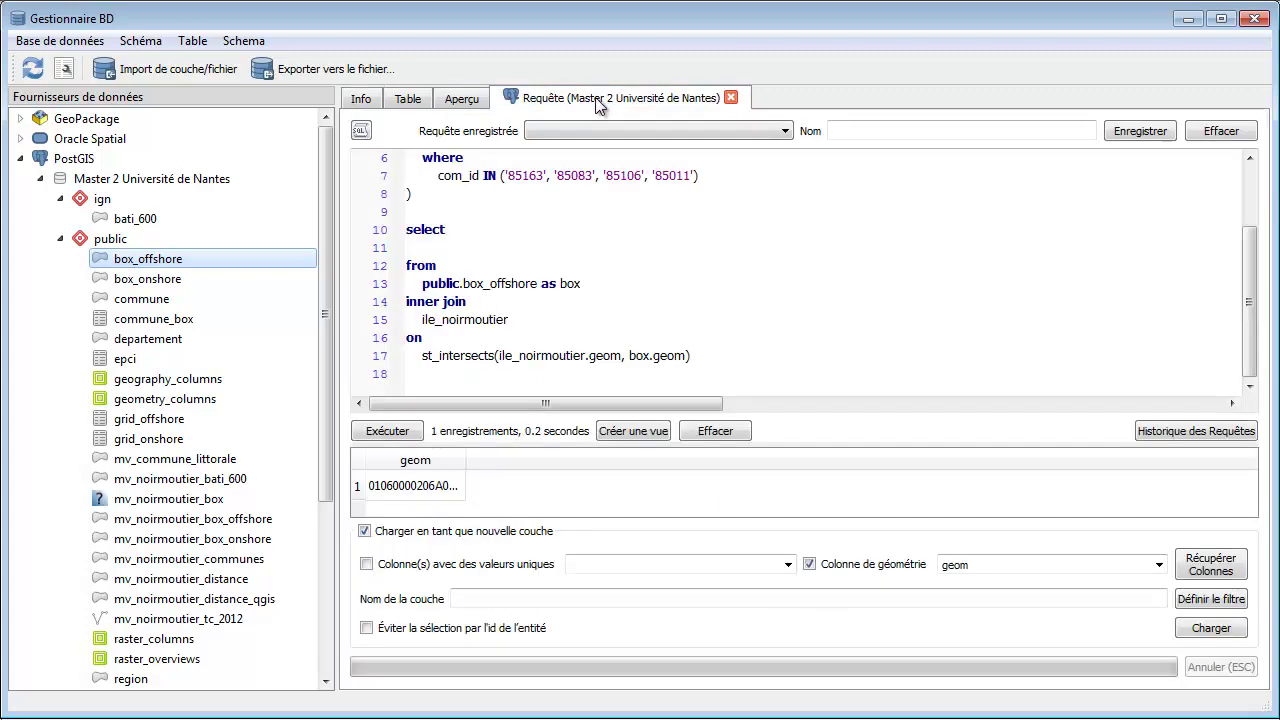
Add box.box_offshore_id as the first column of the main select, followed by a comma and a new line
click(447, 252)
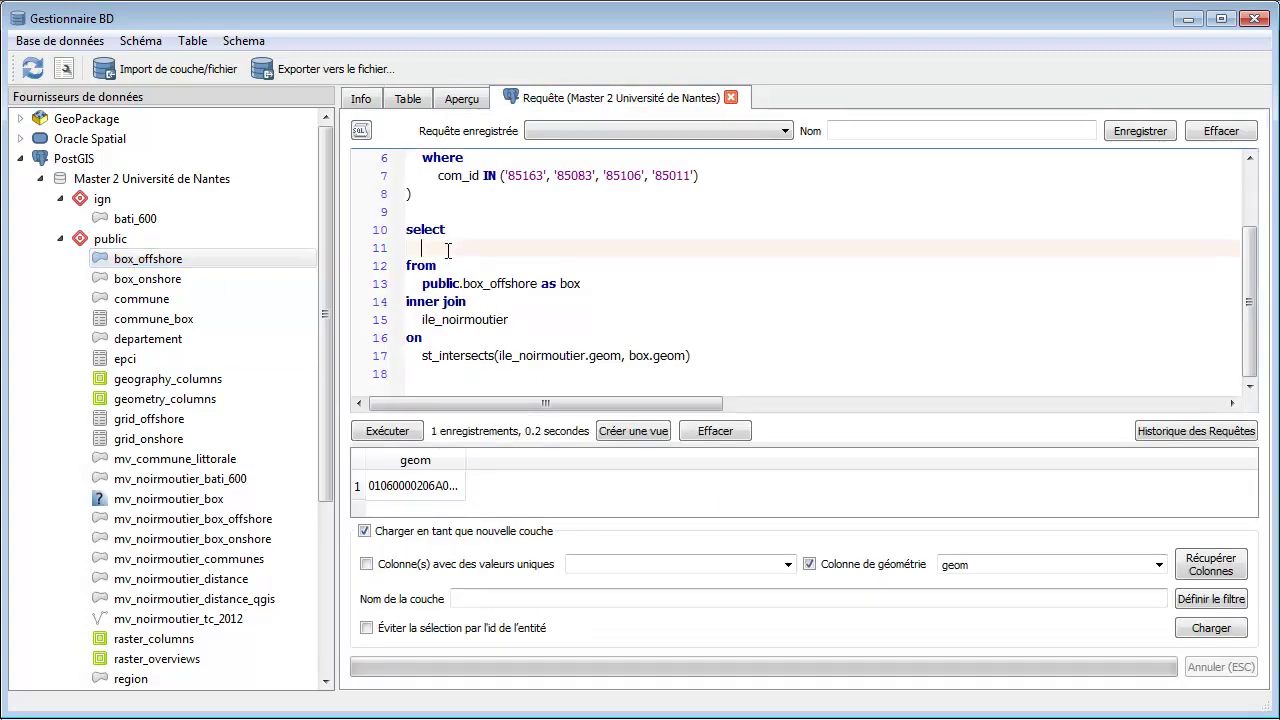
double_click(500, 287)
click(475, 249)
text(box;)
key(BackSpace)
text(.)
key(ctrl+v)
text(_id)
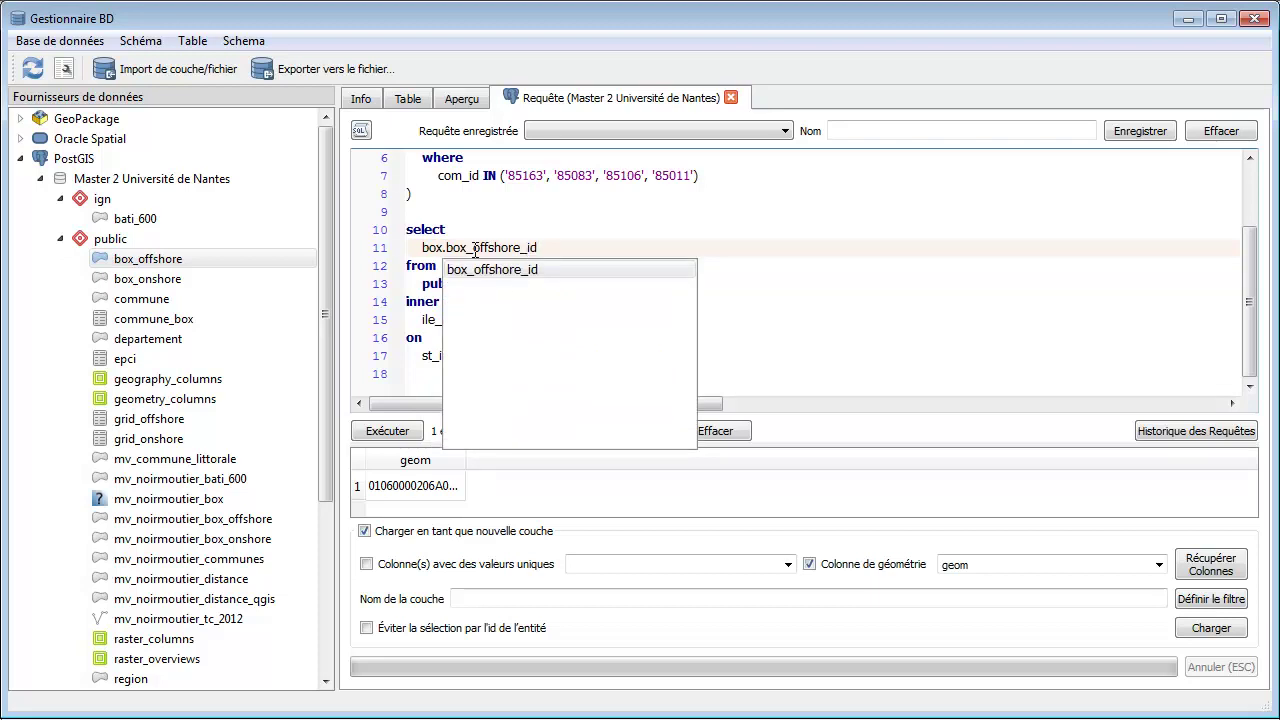
text(,)
key(Return)
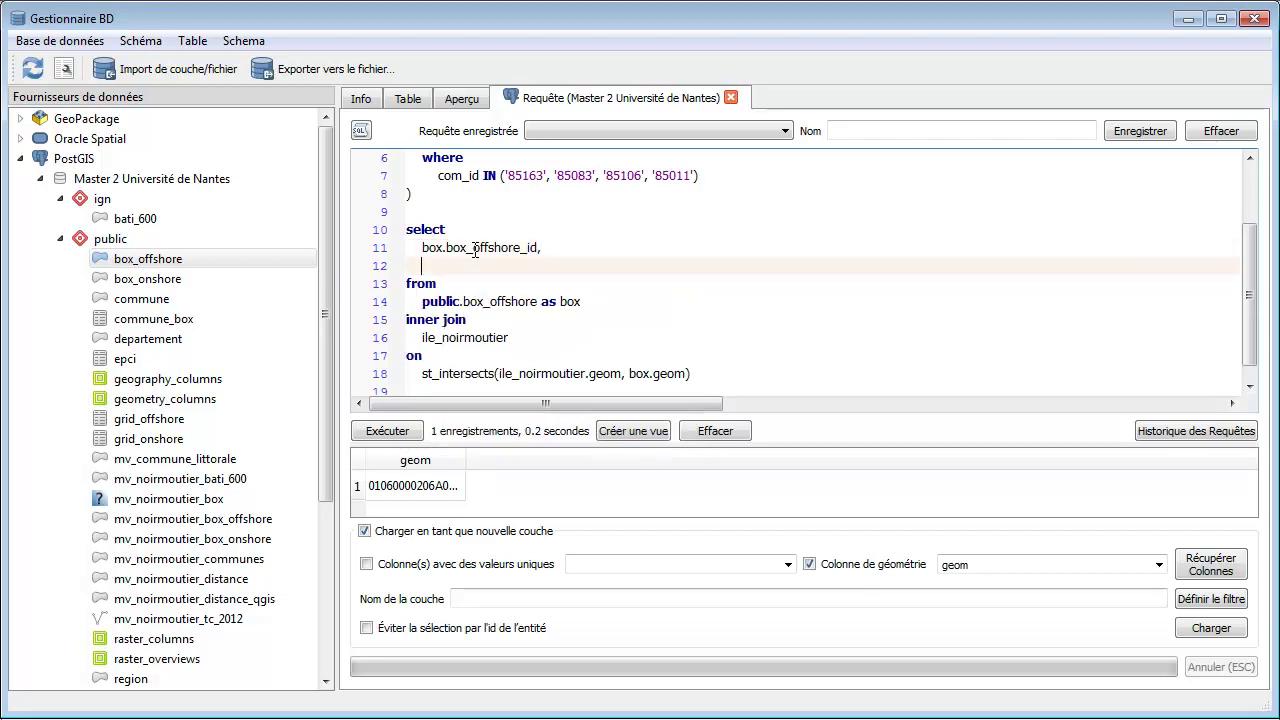
Add box.surface and box.tc_longueur to the selected columns, checking the field names against the box_offshore table's information
text(box.surface,)
key(Return)
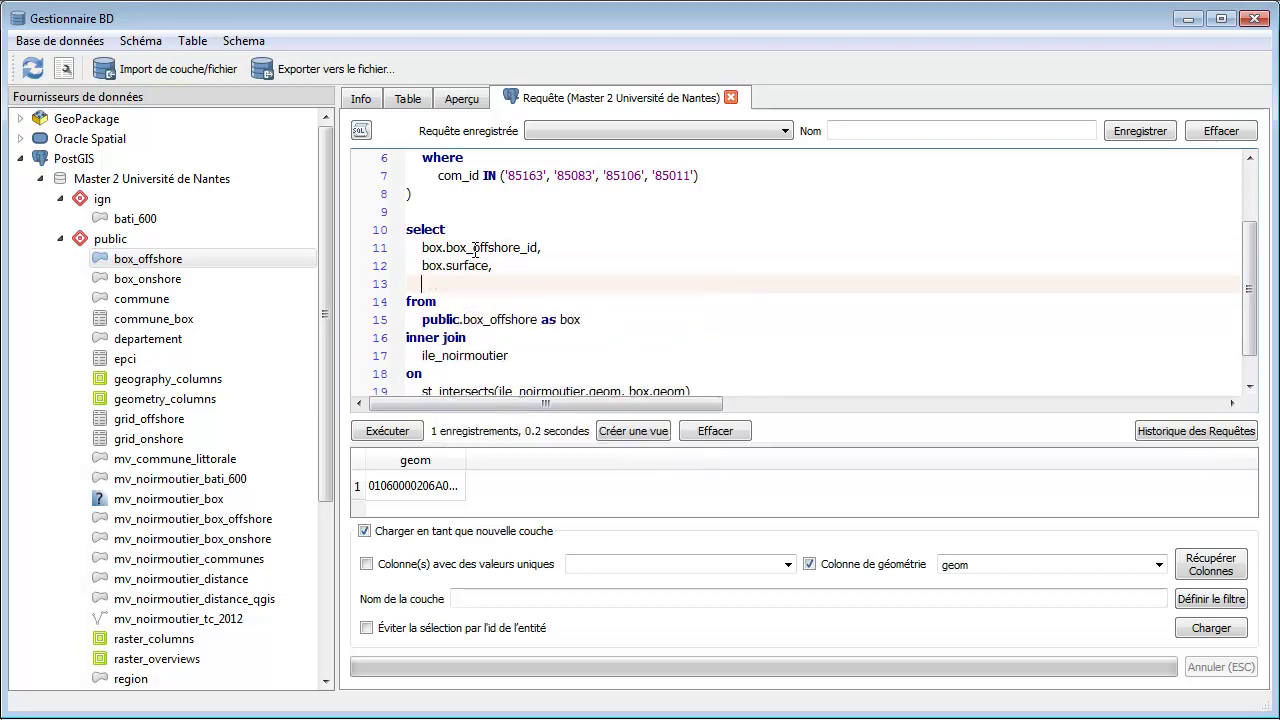
text(box.tc)
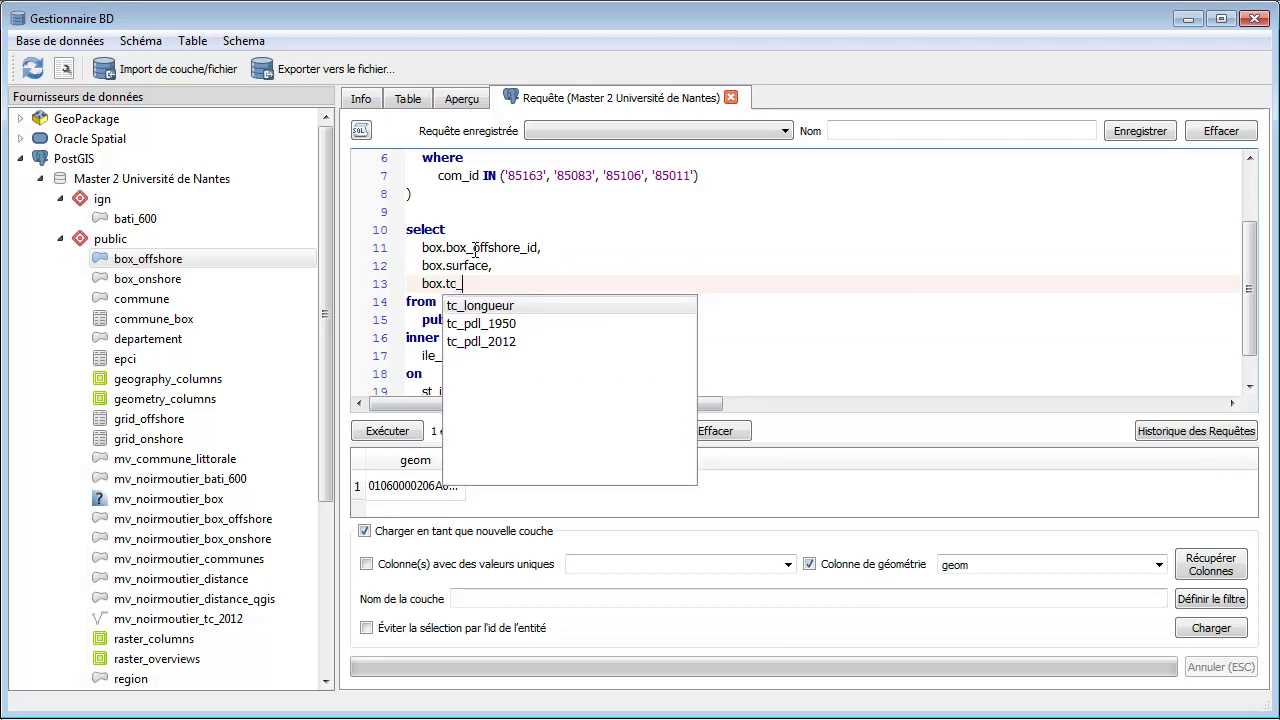
text(_l)
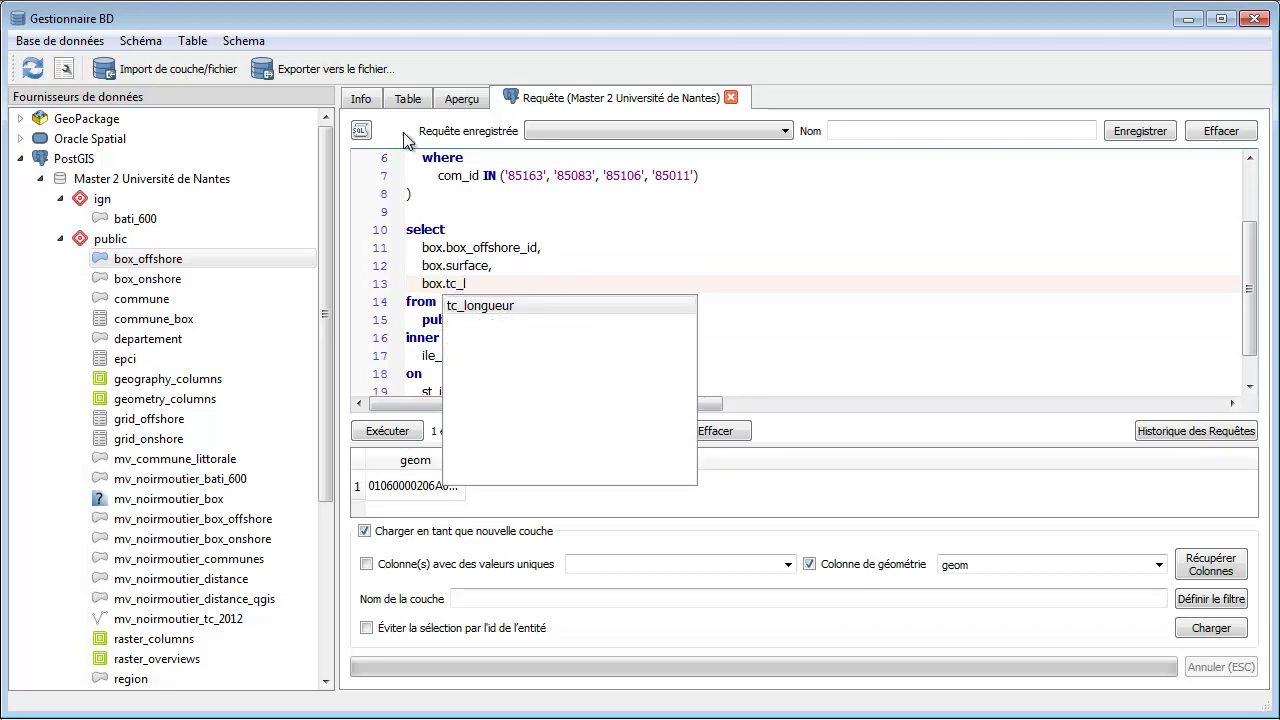
double_click(502, 306)
click(370, 100)
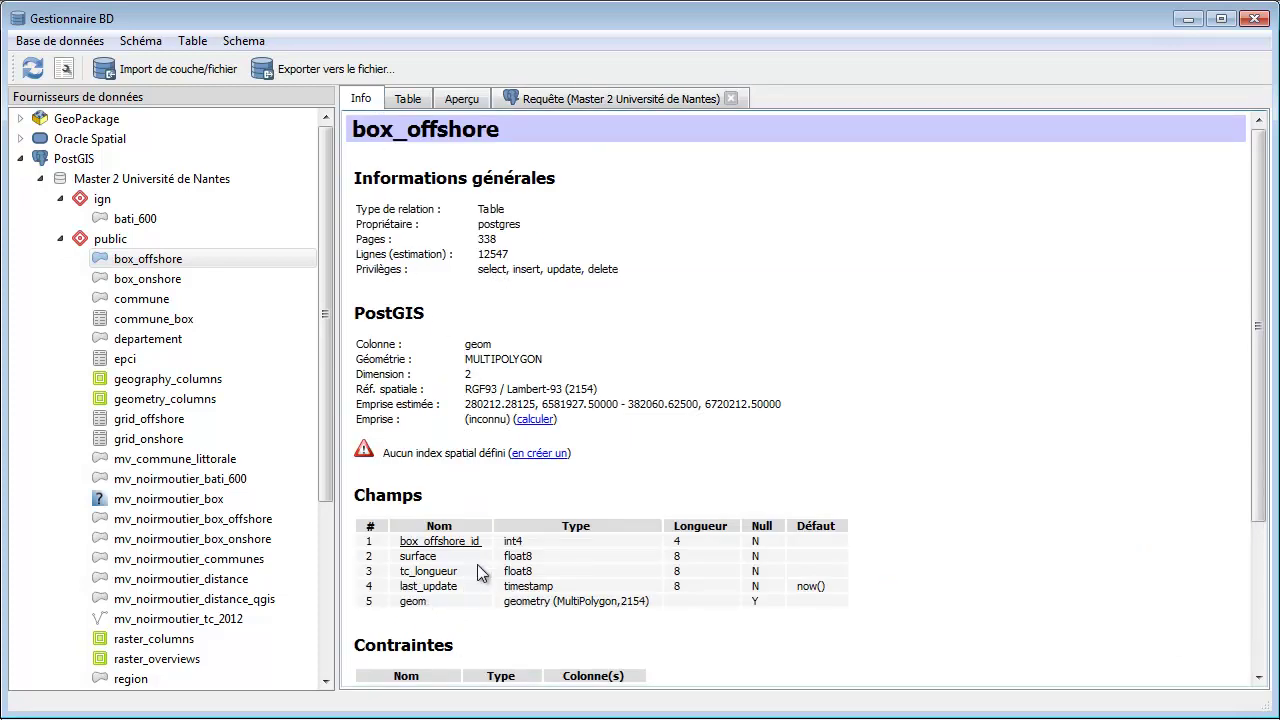
click(605, 100)
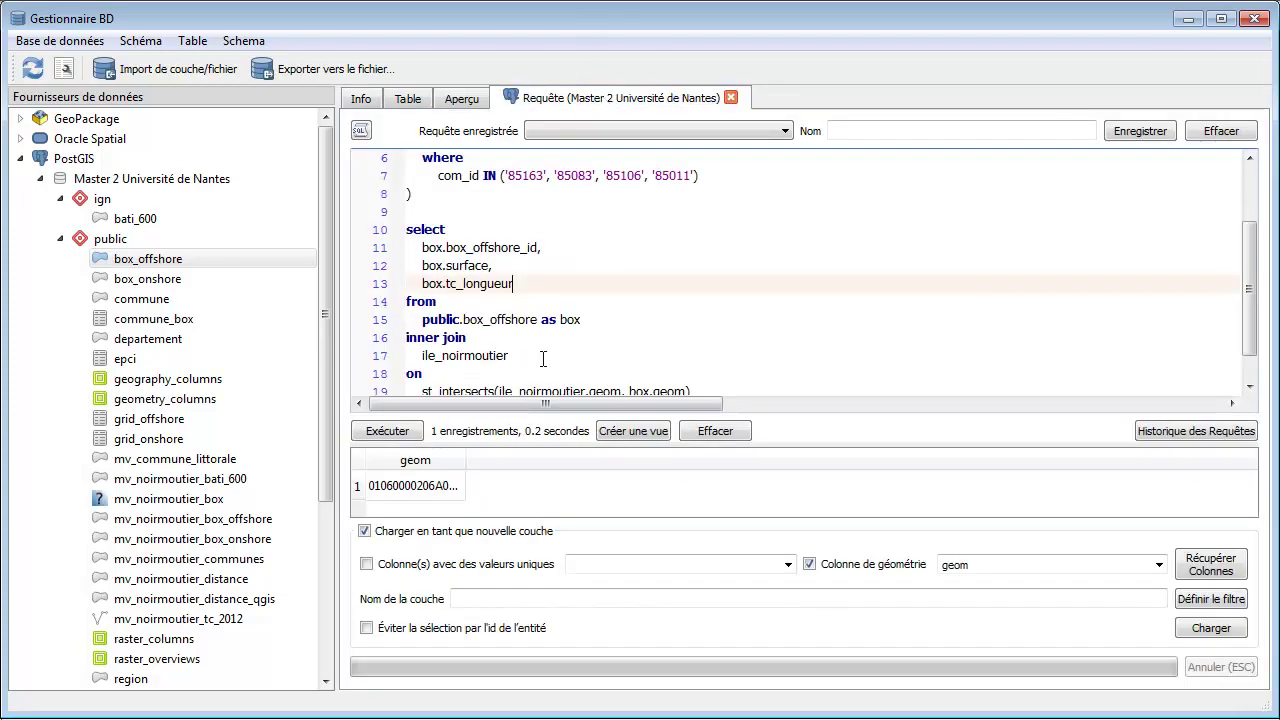
key(Return)
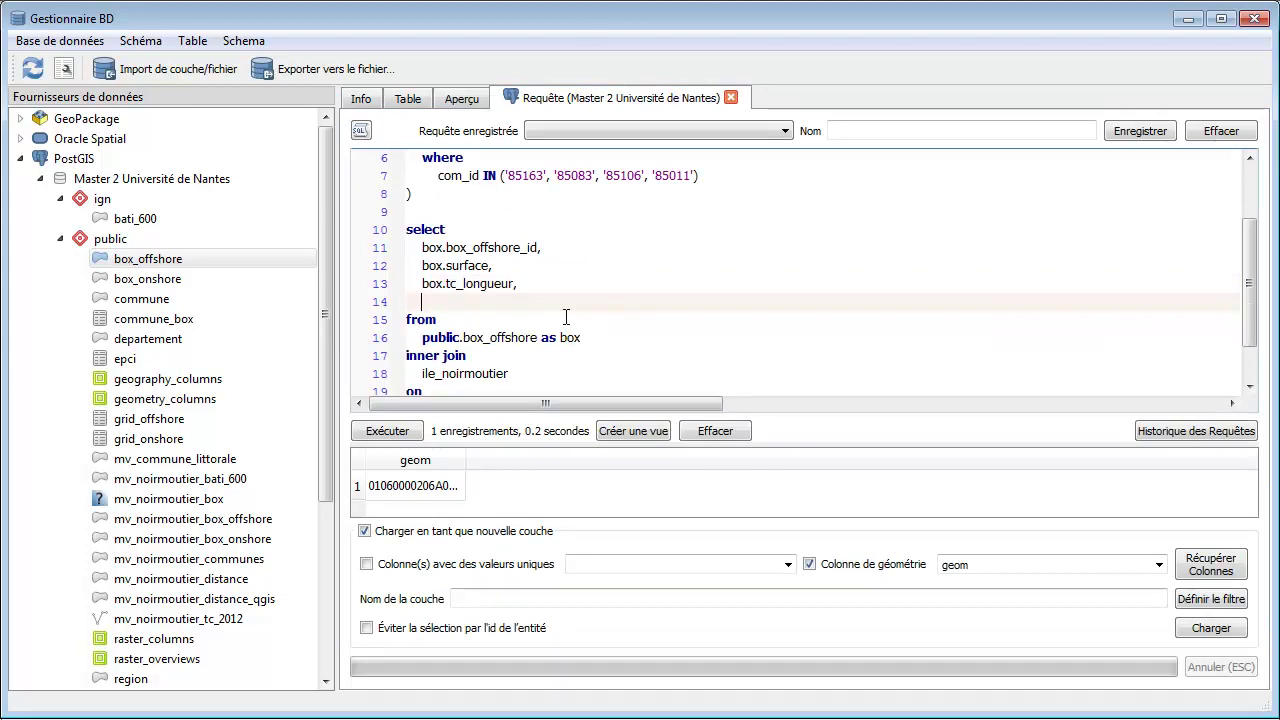
Add box.geom as the last selected column and run the query
text(box;geom)
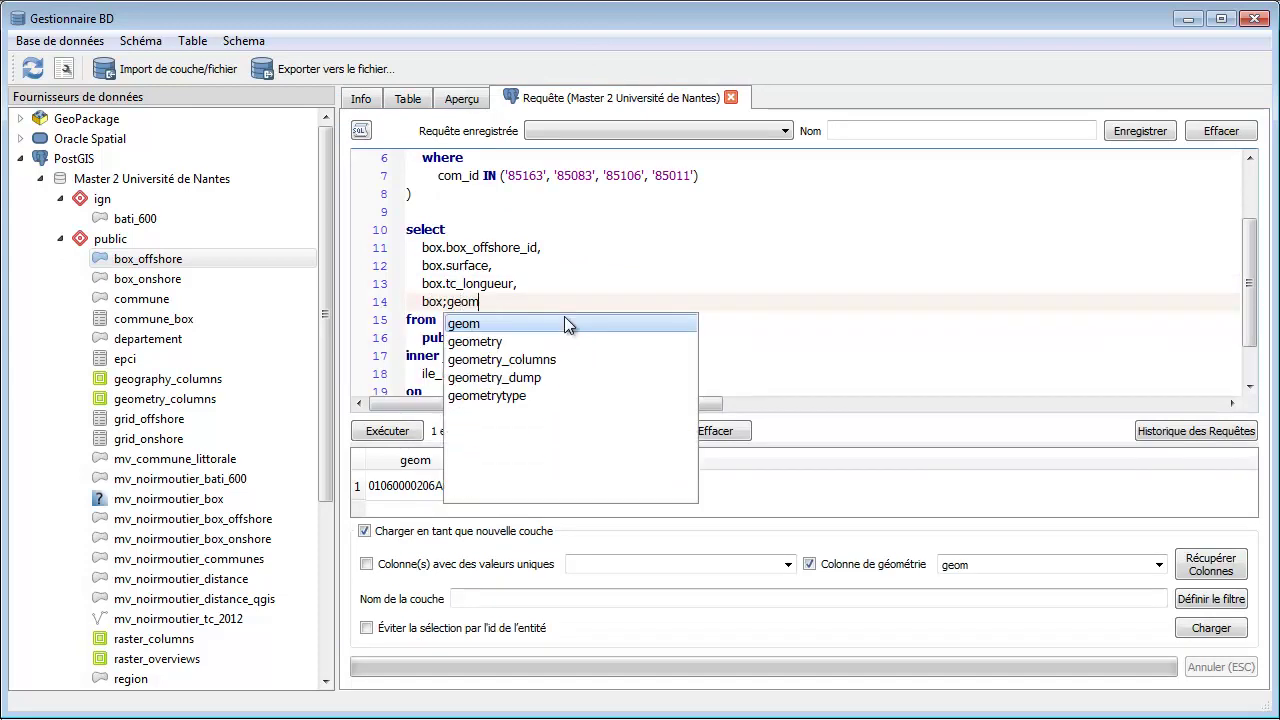
click(444, 301)
key(Delete)
text(.)
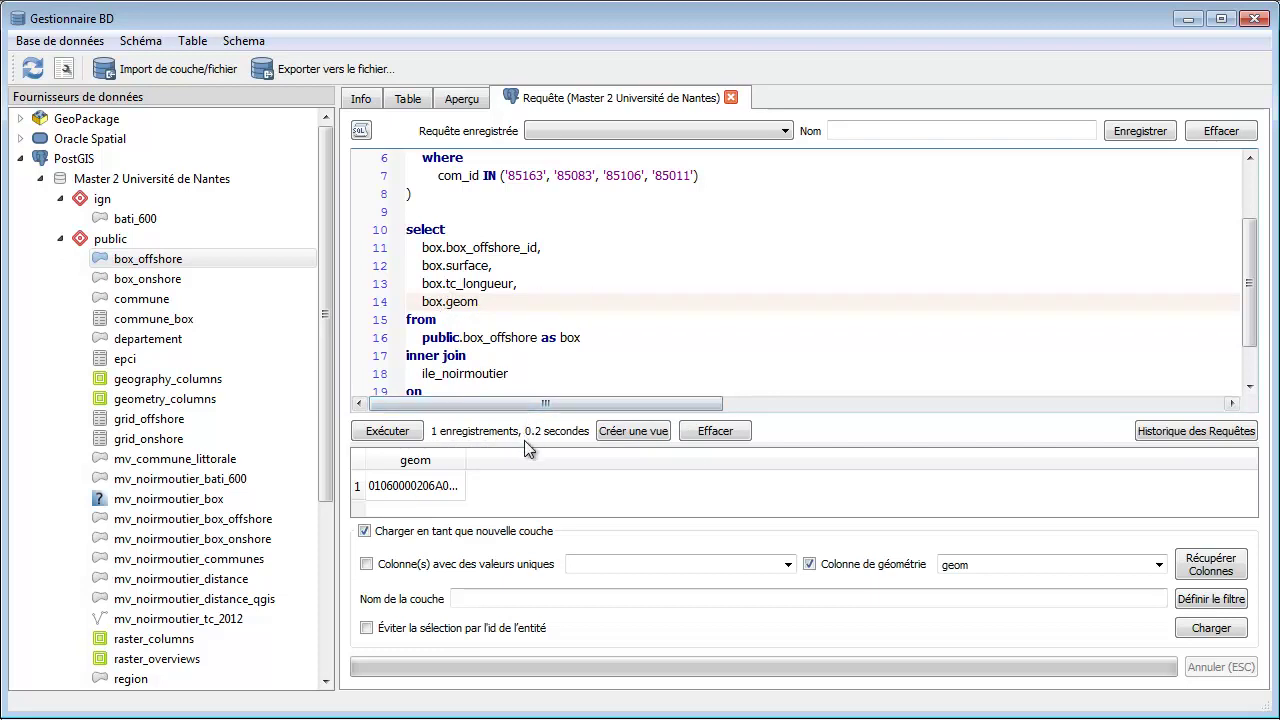
click(392, 432)
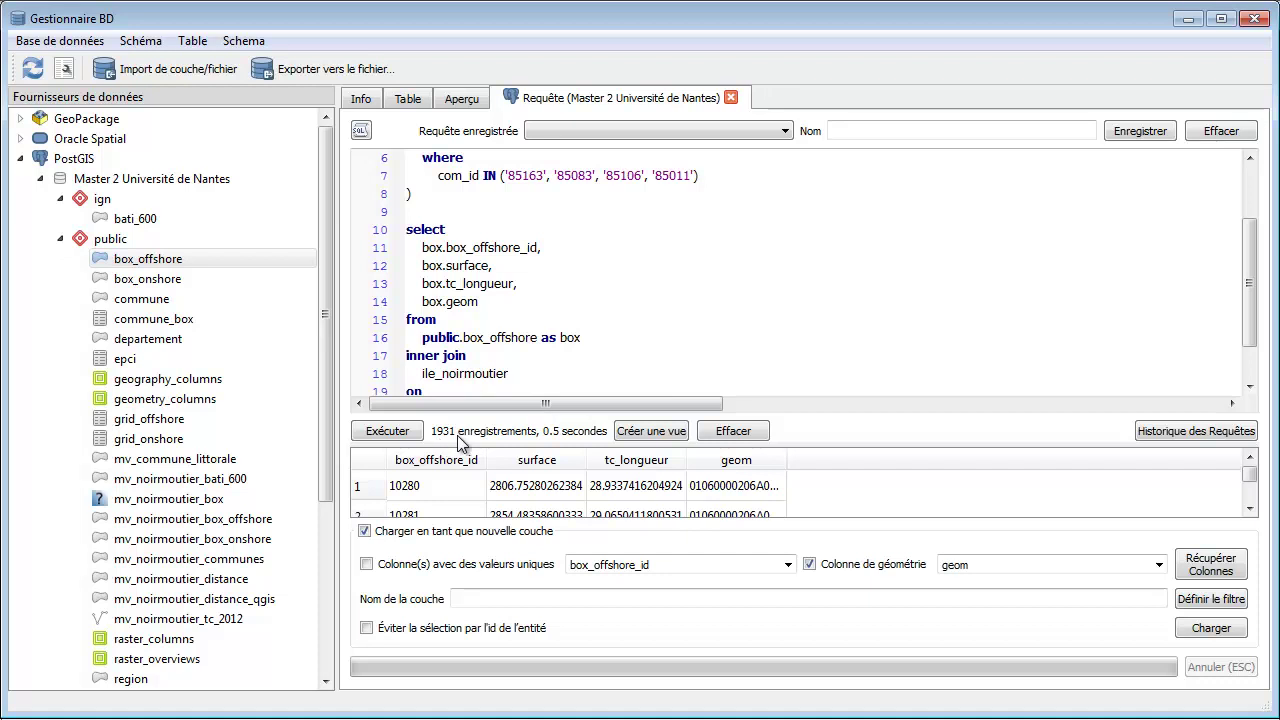
Switch the query to onshore boxes by using box_onshore_id and public.box_onshore, and run it again
click(484, 247)
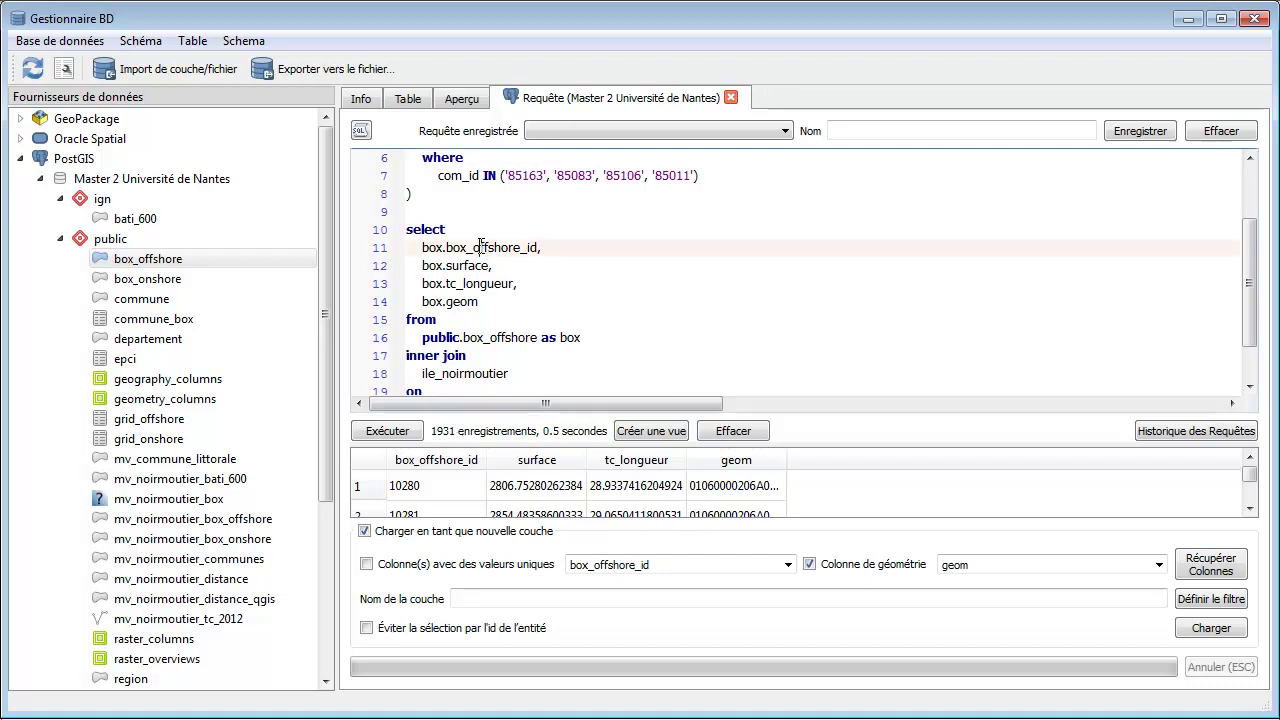
text(n)
click(686, 202)
drag(497, 337, 511, 337)
text(n)
click(519, 283)
click(400, 438)
click(648, 273)
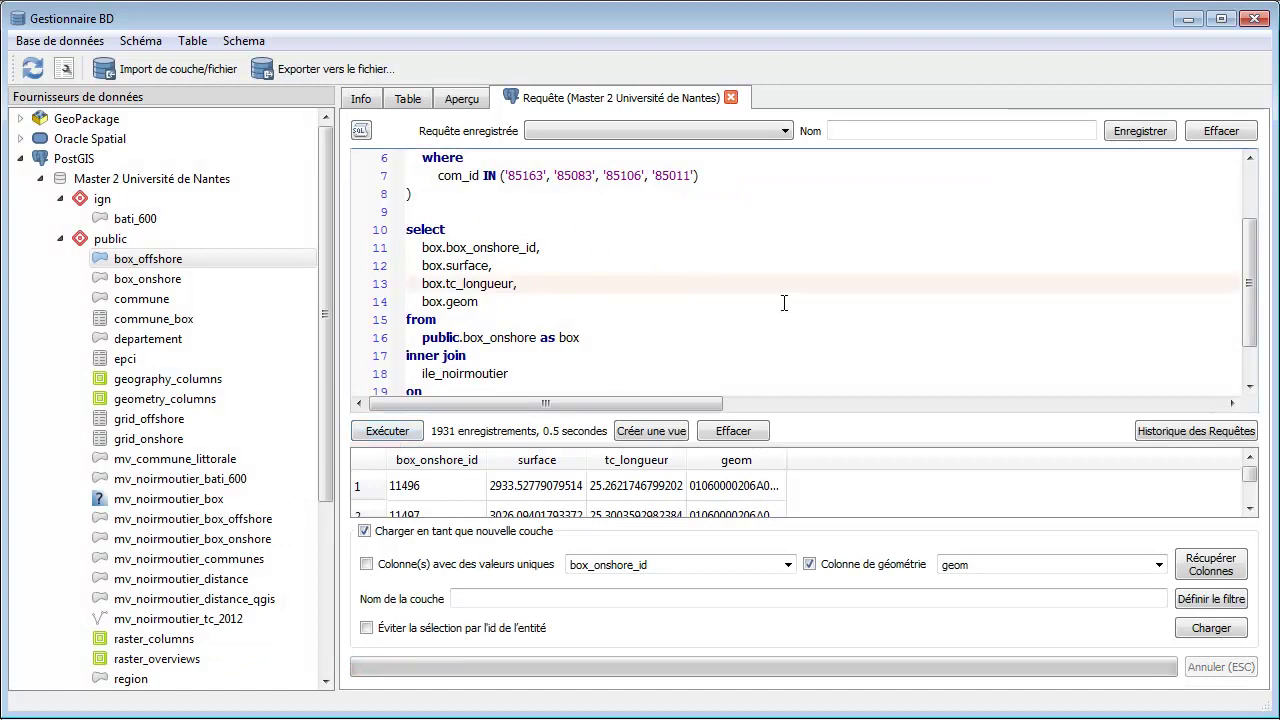
Copy the entire query text and switch to pgAdmin 4
drag(1249, 286, 1249, 357)
drag(755, 351, 299, 5)
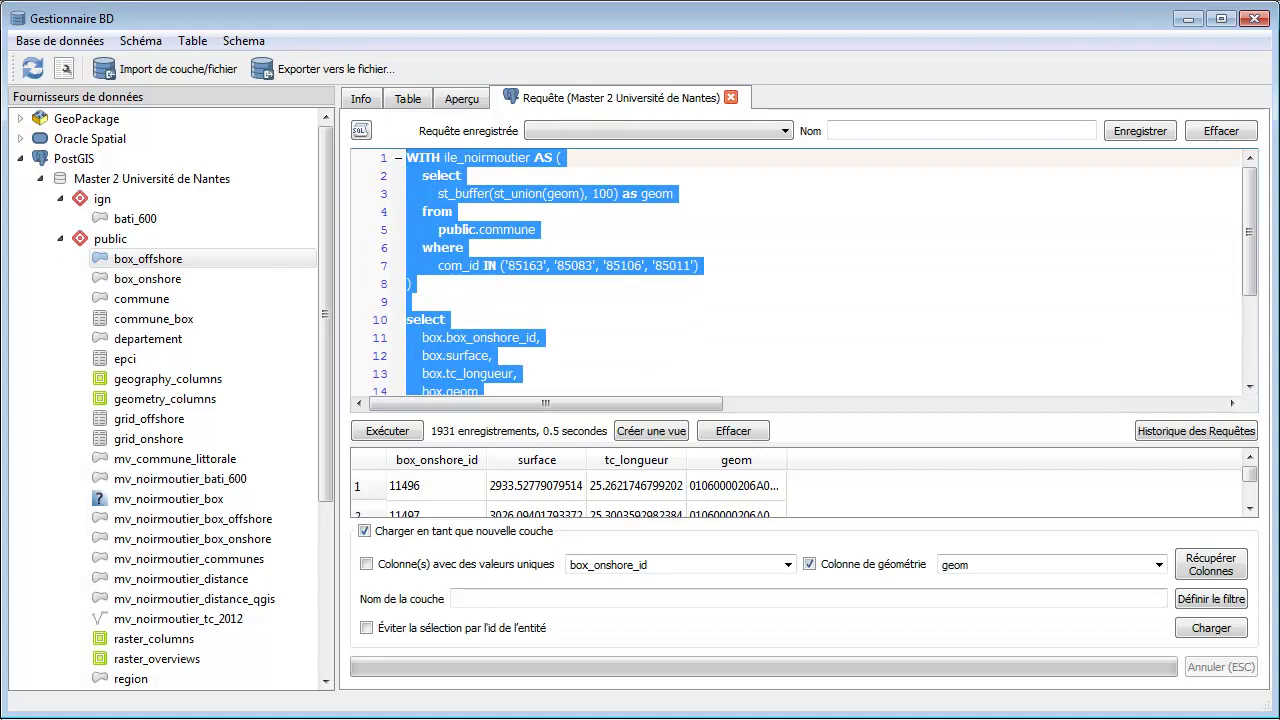
key(alt+Tab)
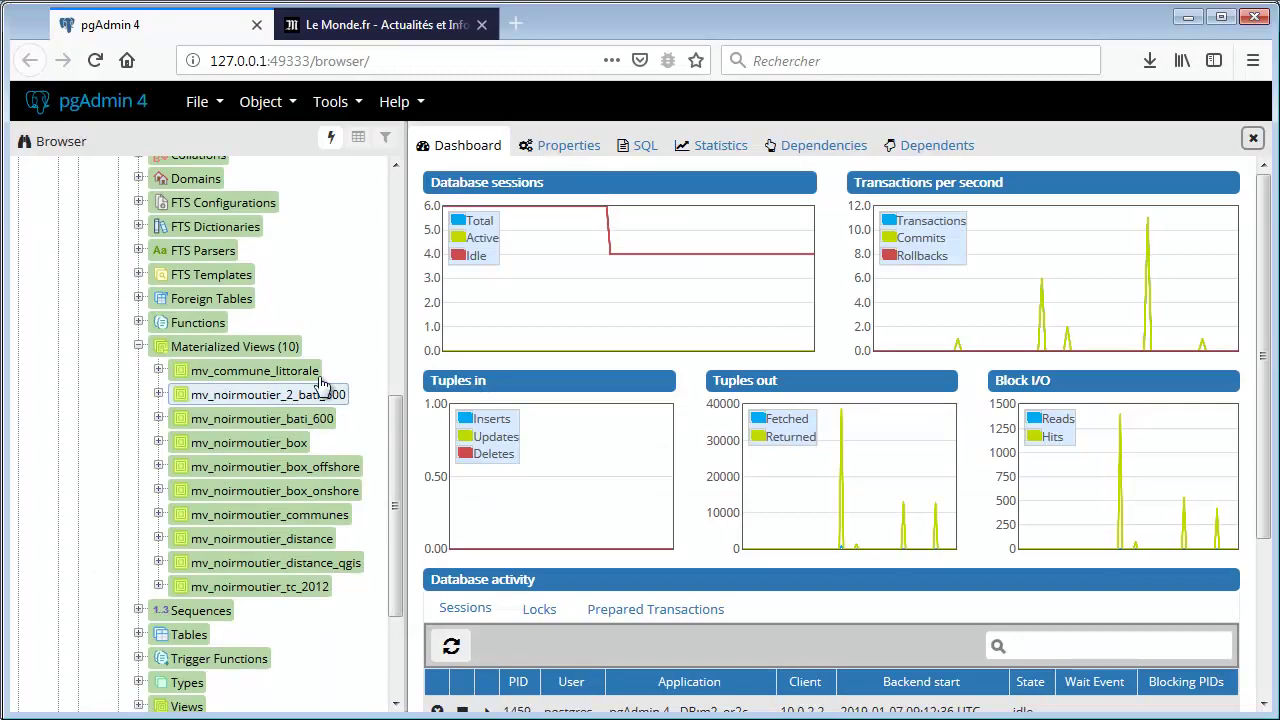
Start a new materialized view in the public schema and name it mv_noirmoutier_2_box_onshore
right_click(293, 346)
mouse_move(371, 368)
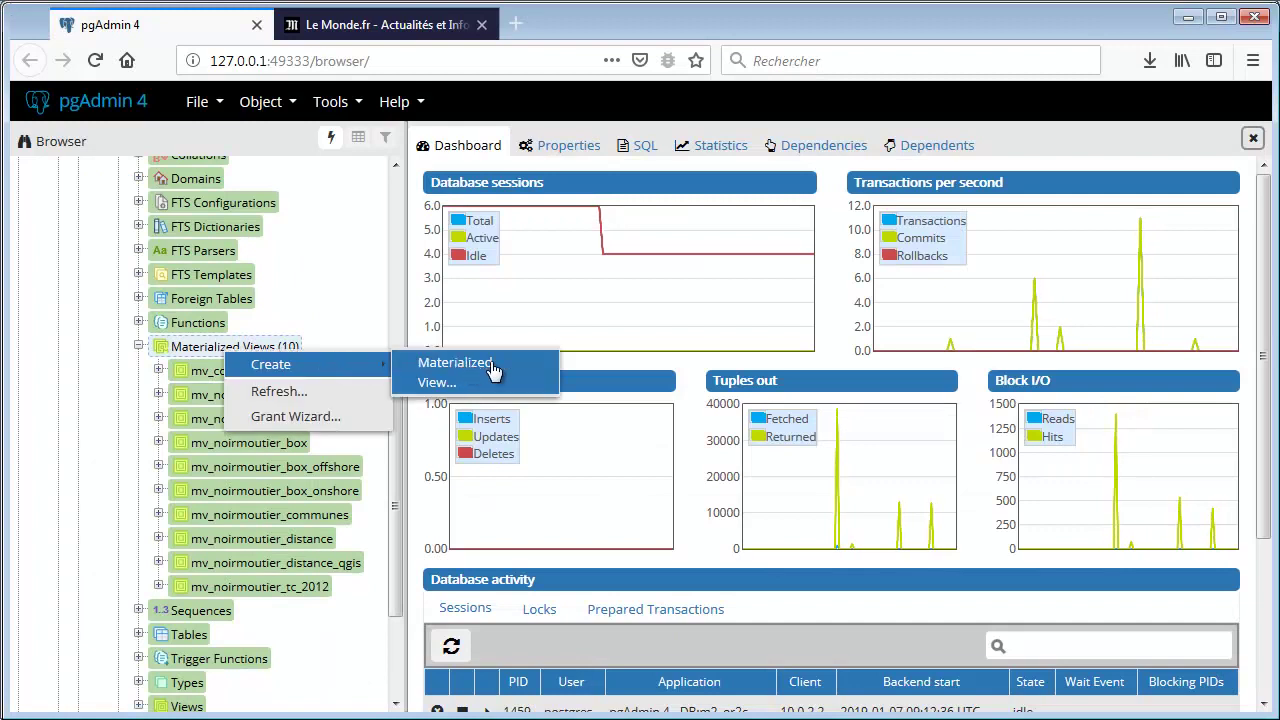
click(415, 365)
click(585, 211)
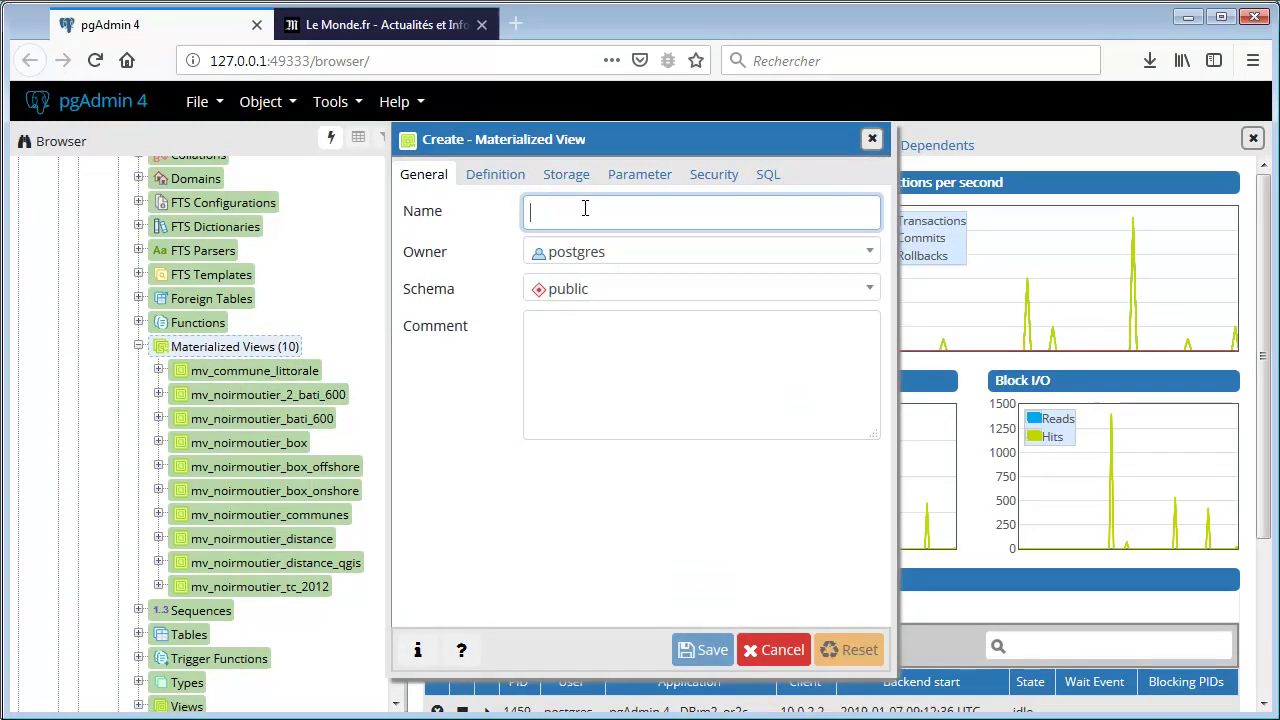
text(mv_noirmoutier_)
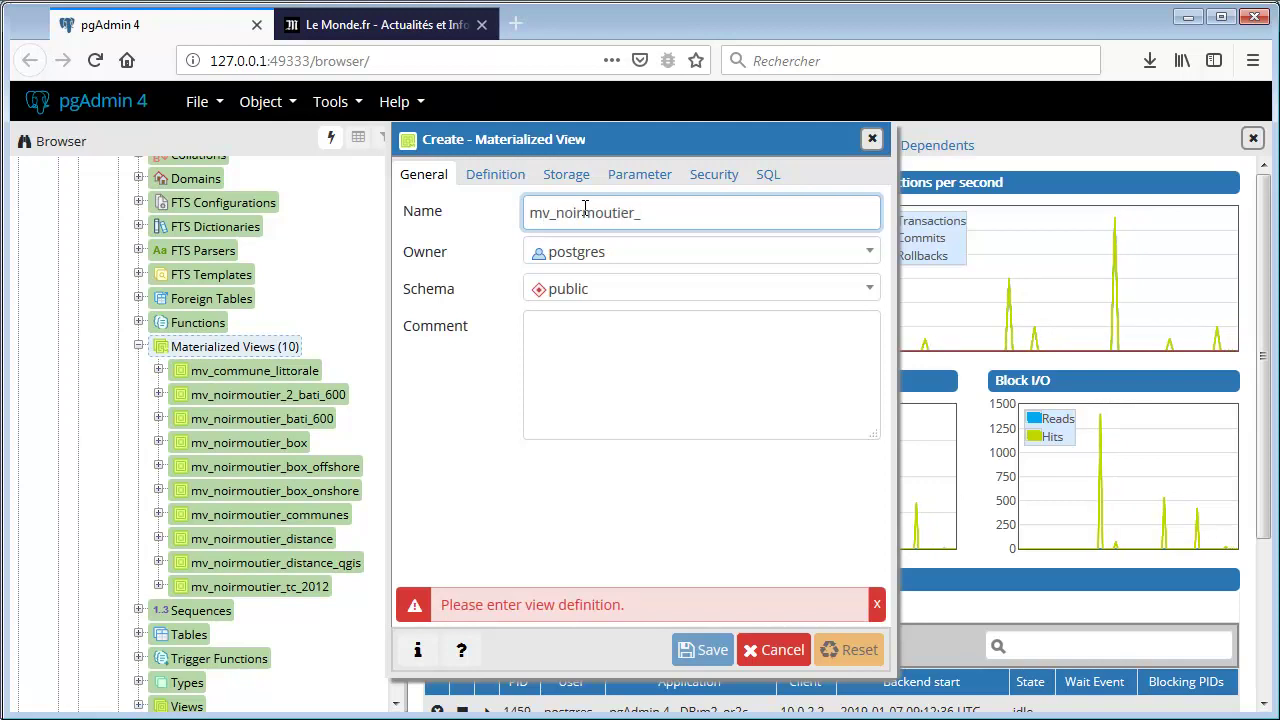
key(BackSpace)
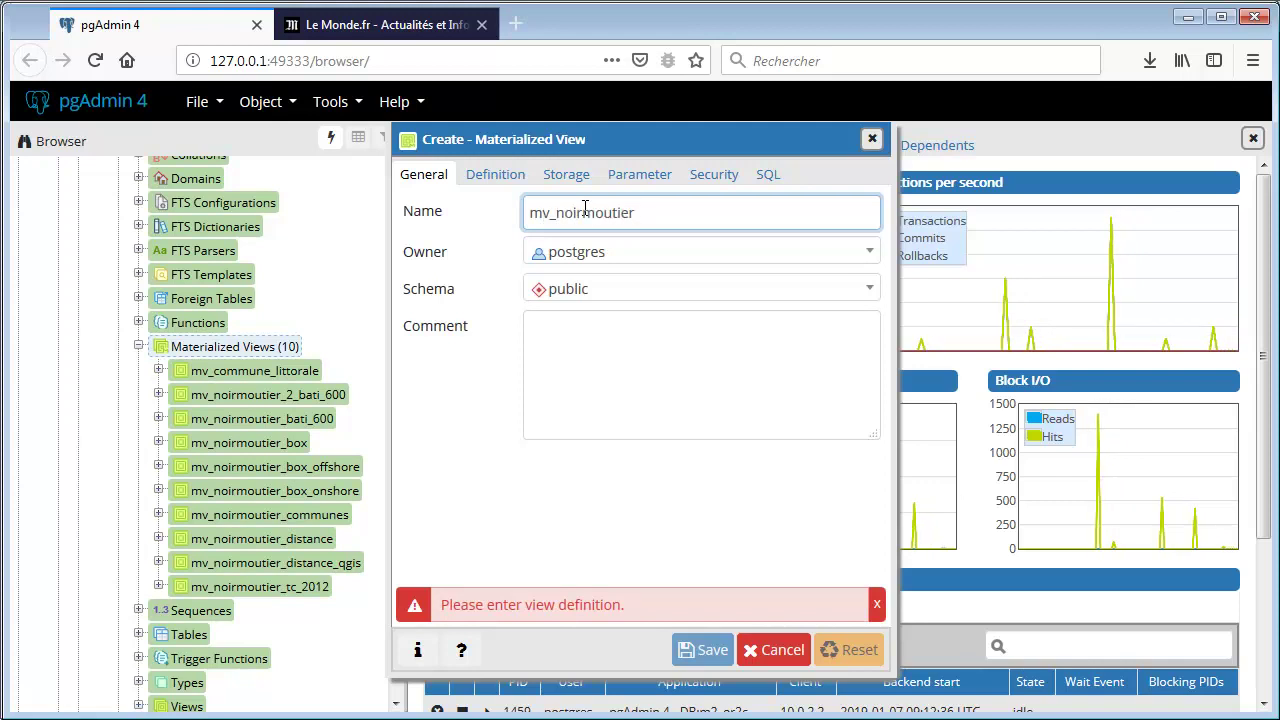
text(_2_box_onshore)
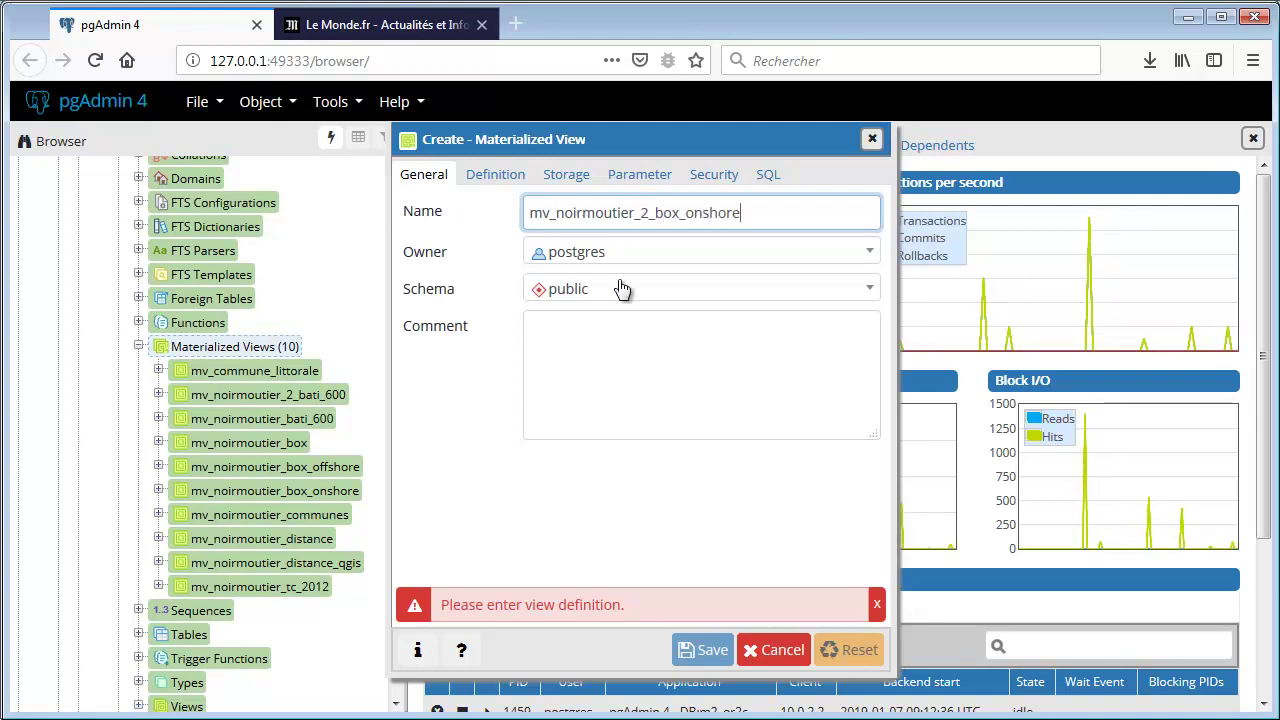
Paste the copied onshore box query as the materialized view's definition and check its beginning
click(518, 179)
key(ctrl+v)
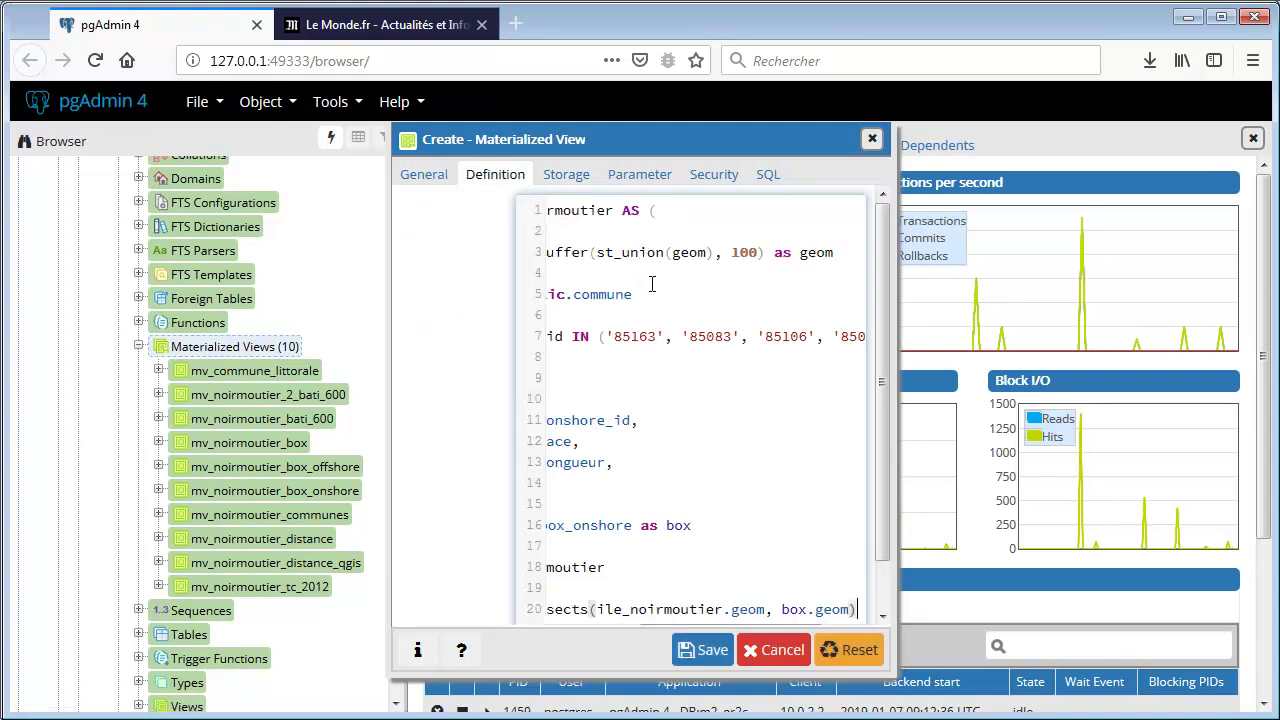
drag(712, 464, 400, 207)
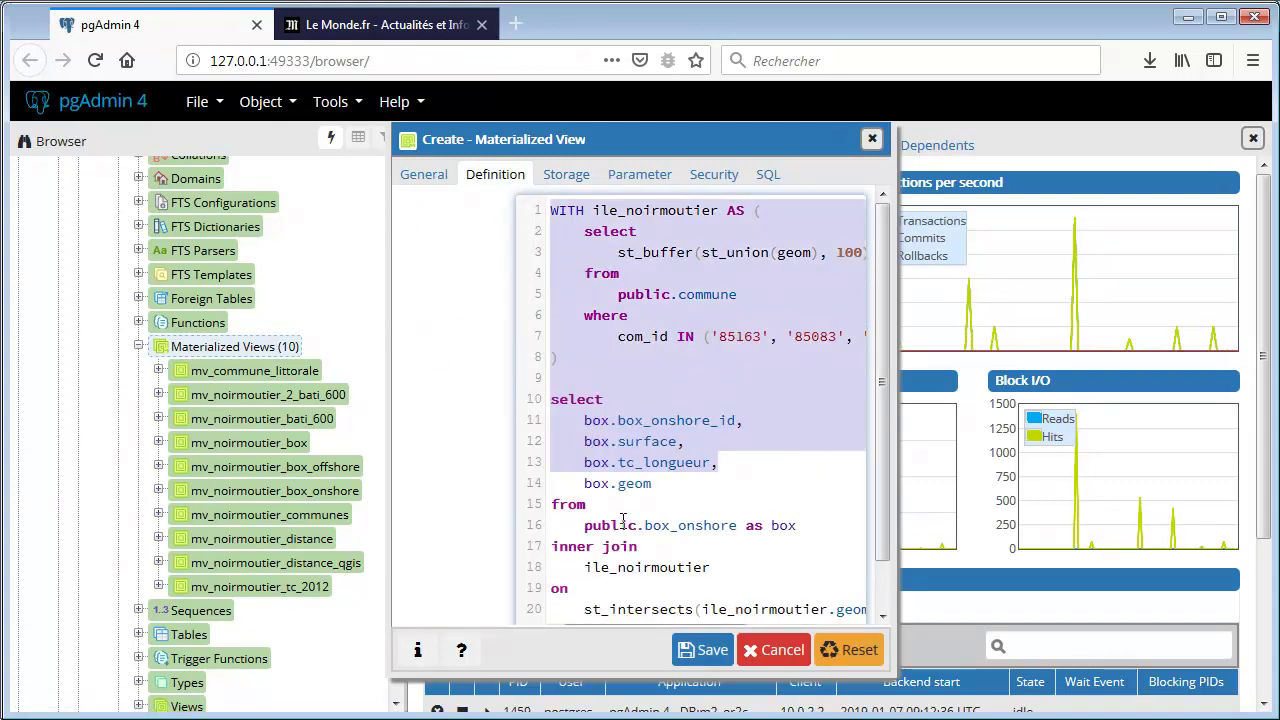
click(652, 538)
Insert "row_number() over() as id," before box.box_onshore_id in the main select and save the materialized view
double_click(680, 420)
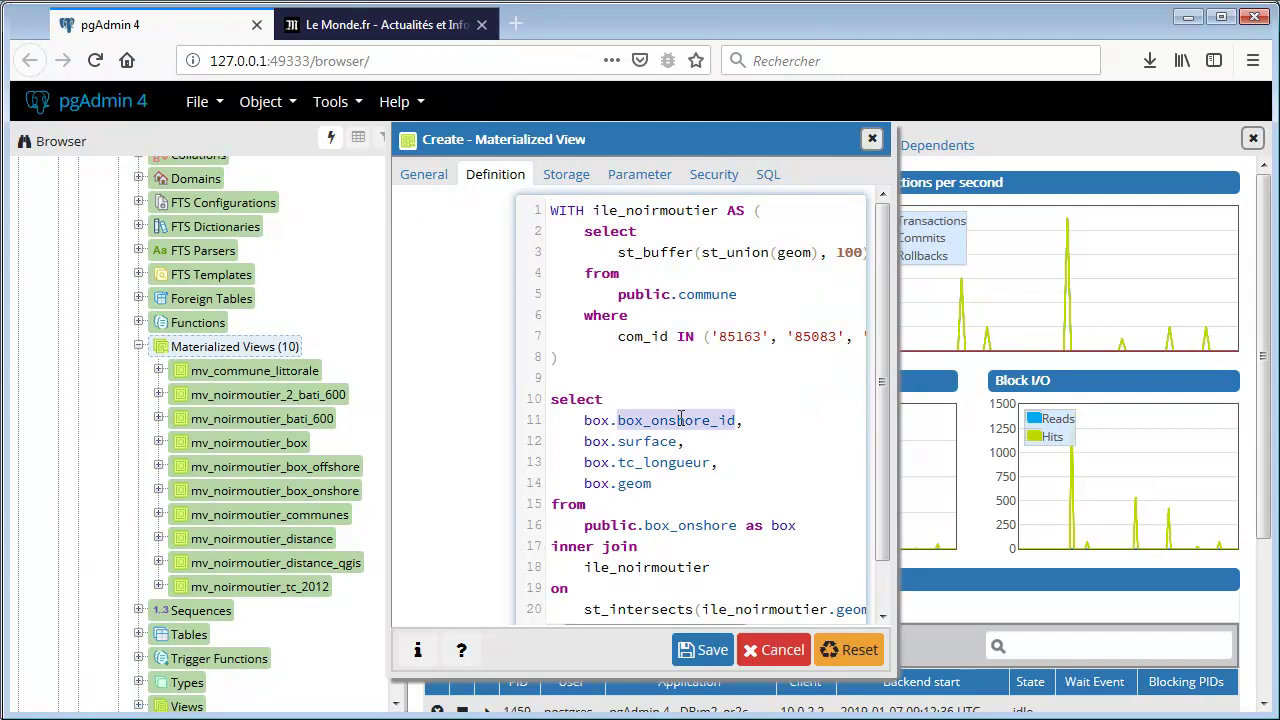
click(648, 401)
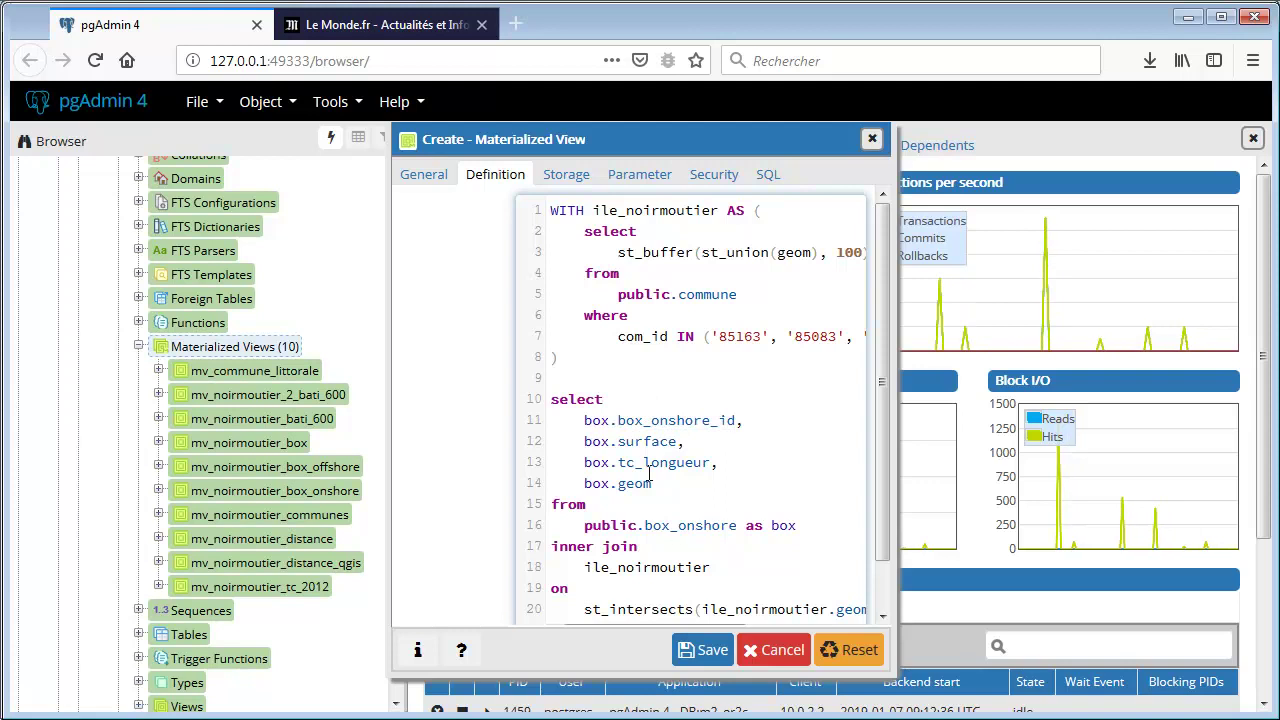
key(Return)
text(row_number() over() as id,)
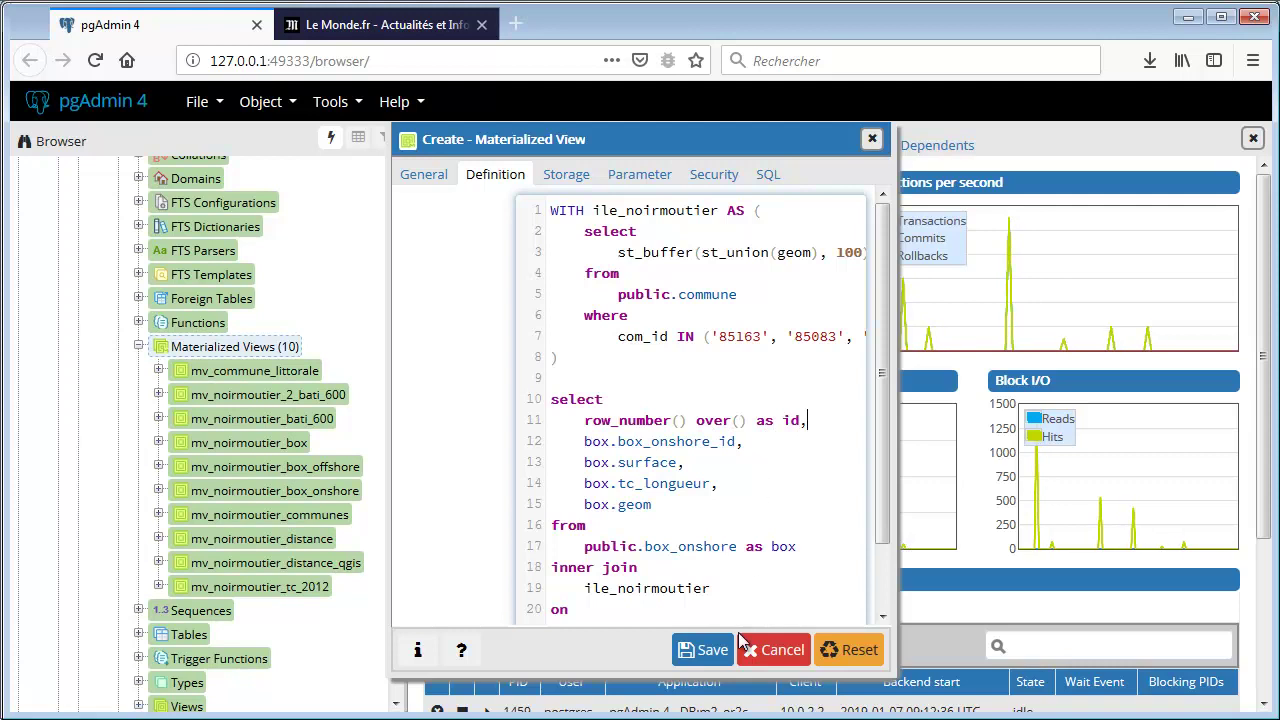
click(700, 650)
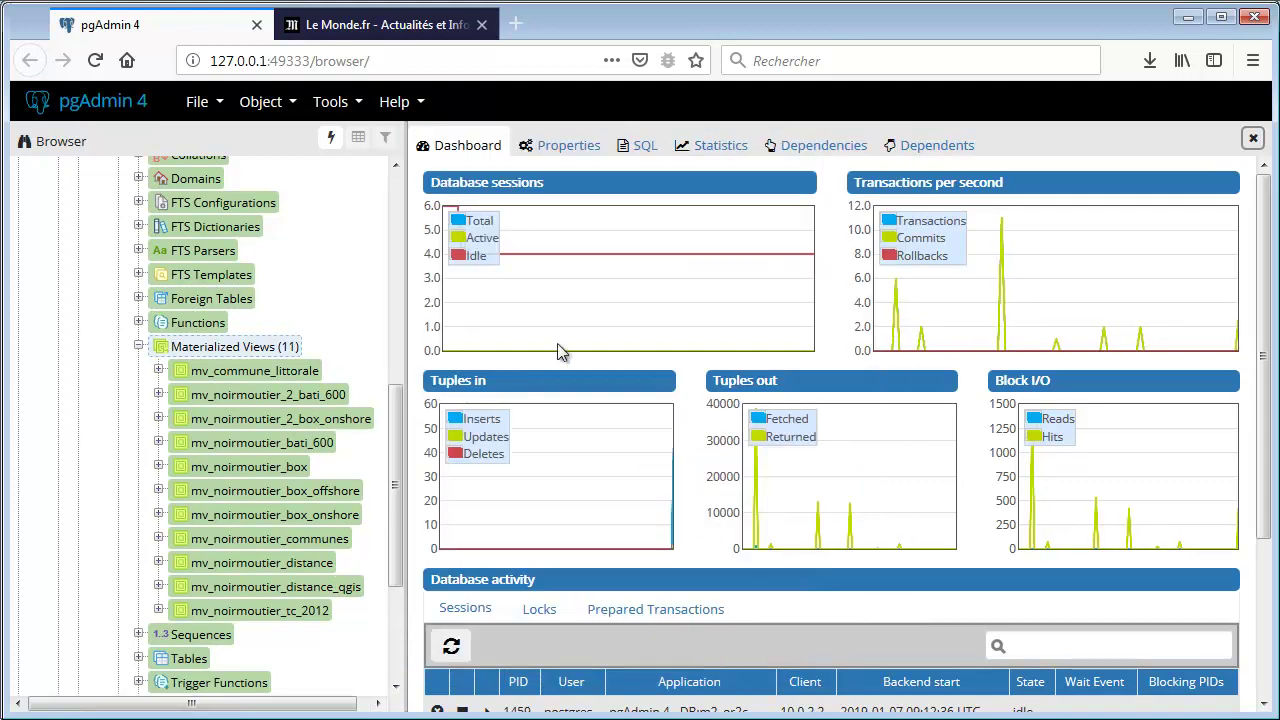
Start a new index on the mv_noirmoutier_2_box_onshore materialized view and name it sdix_mv_noirmoutier_2_box_onshore_geom
click(158, 418)
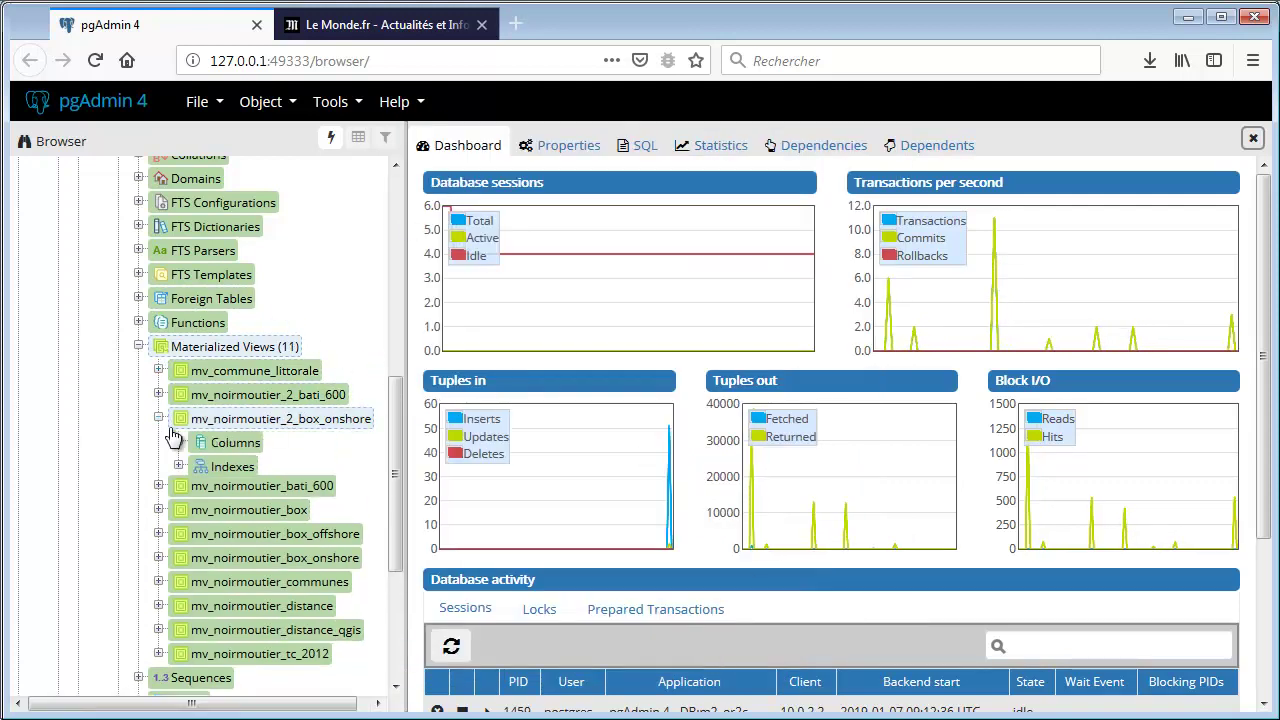
right_click(228, 474)
mouse_move(300, 490)
click(456, 488)
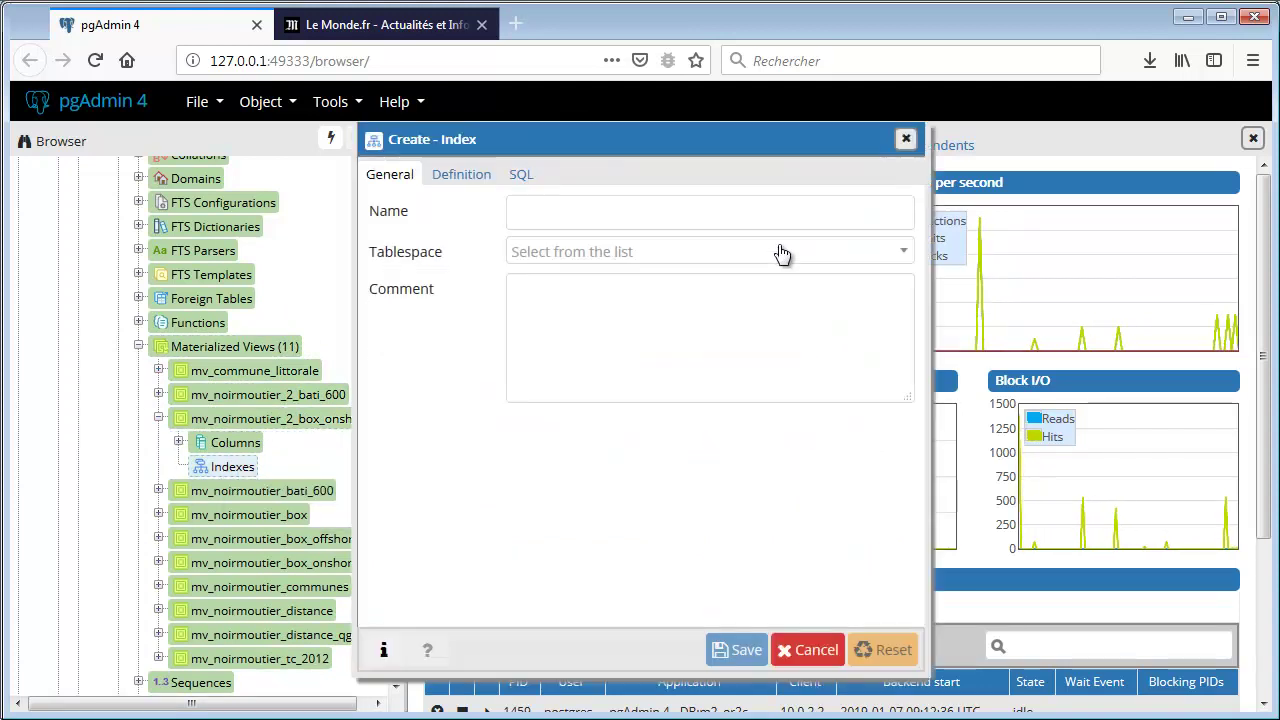
text(sdi)
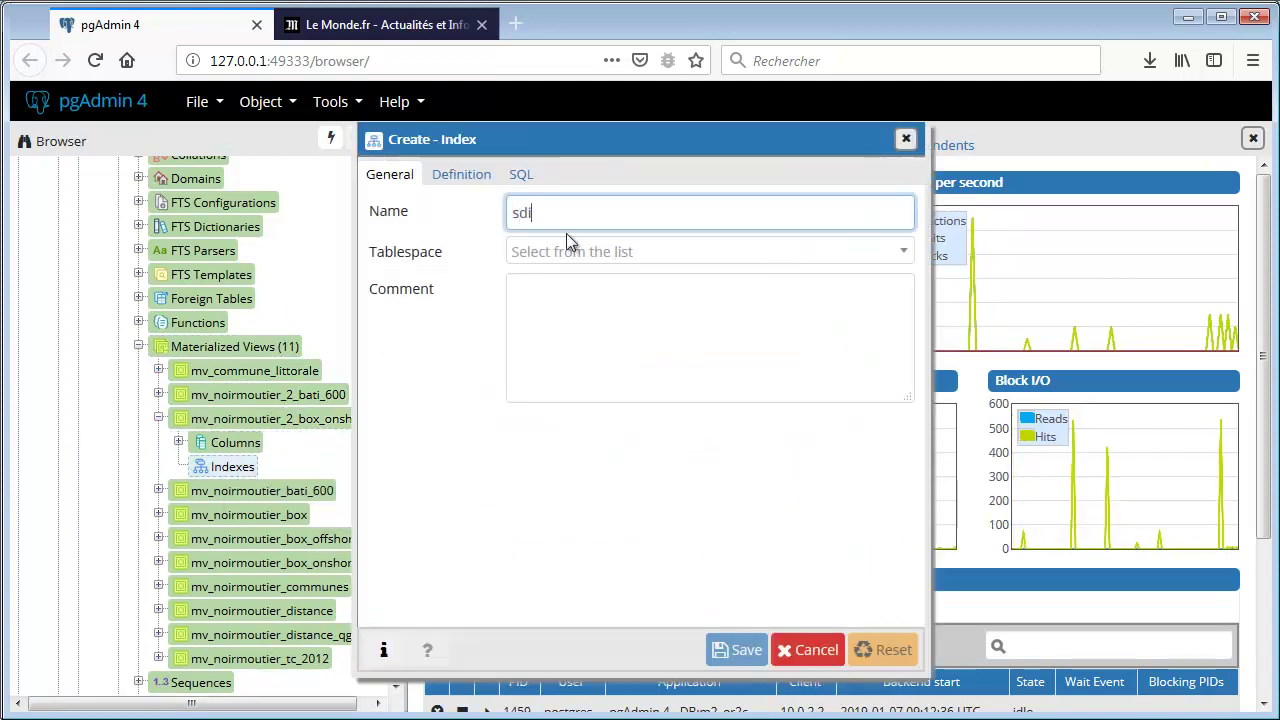
text(x_)
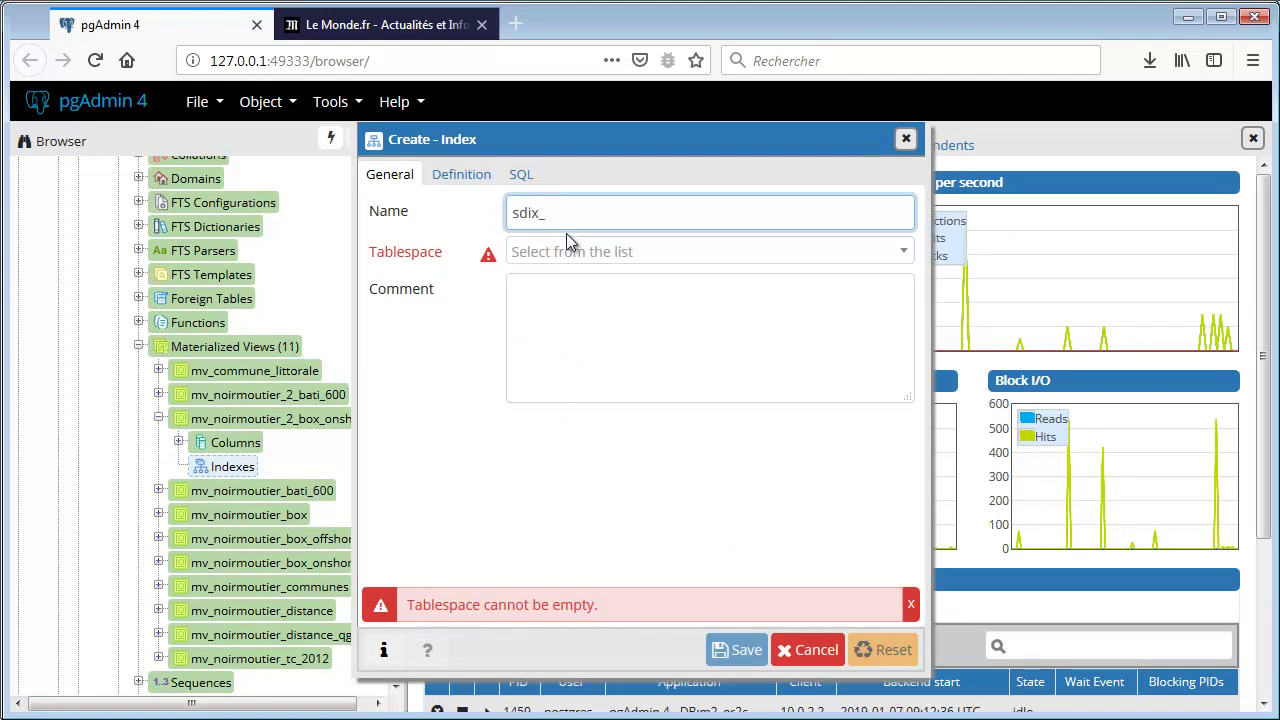
text(mv)
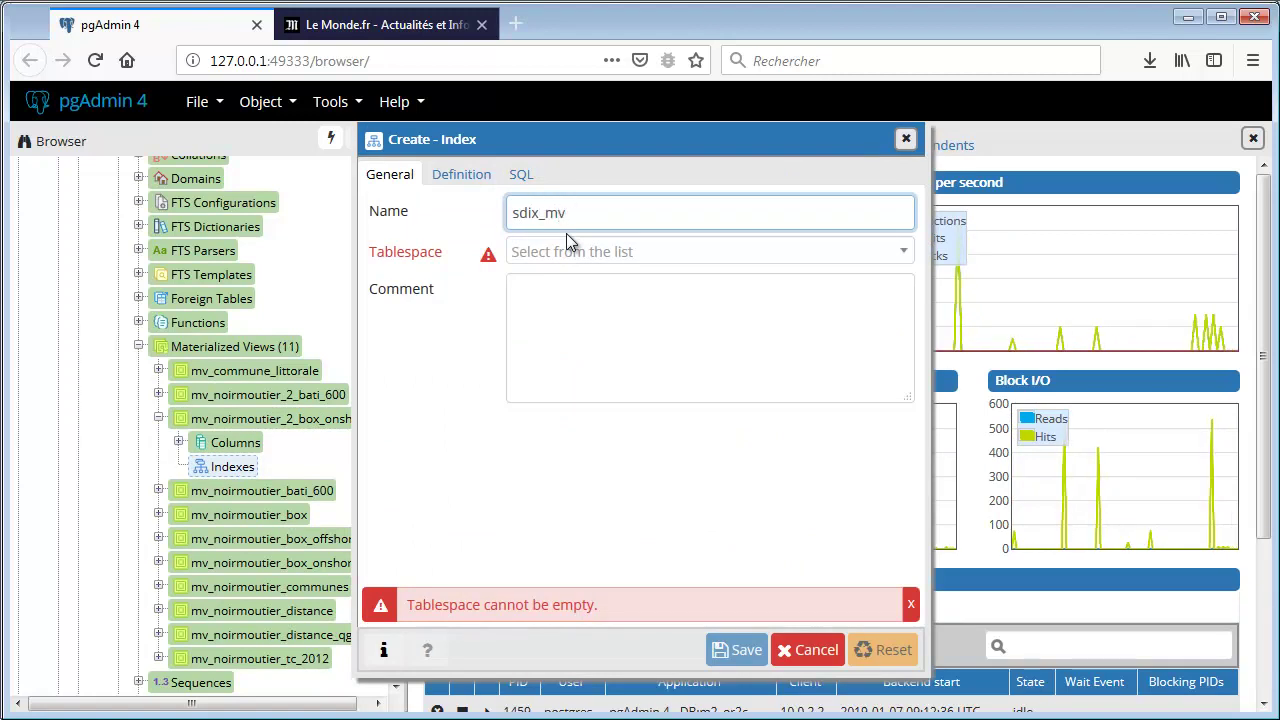
text(_noi)
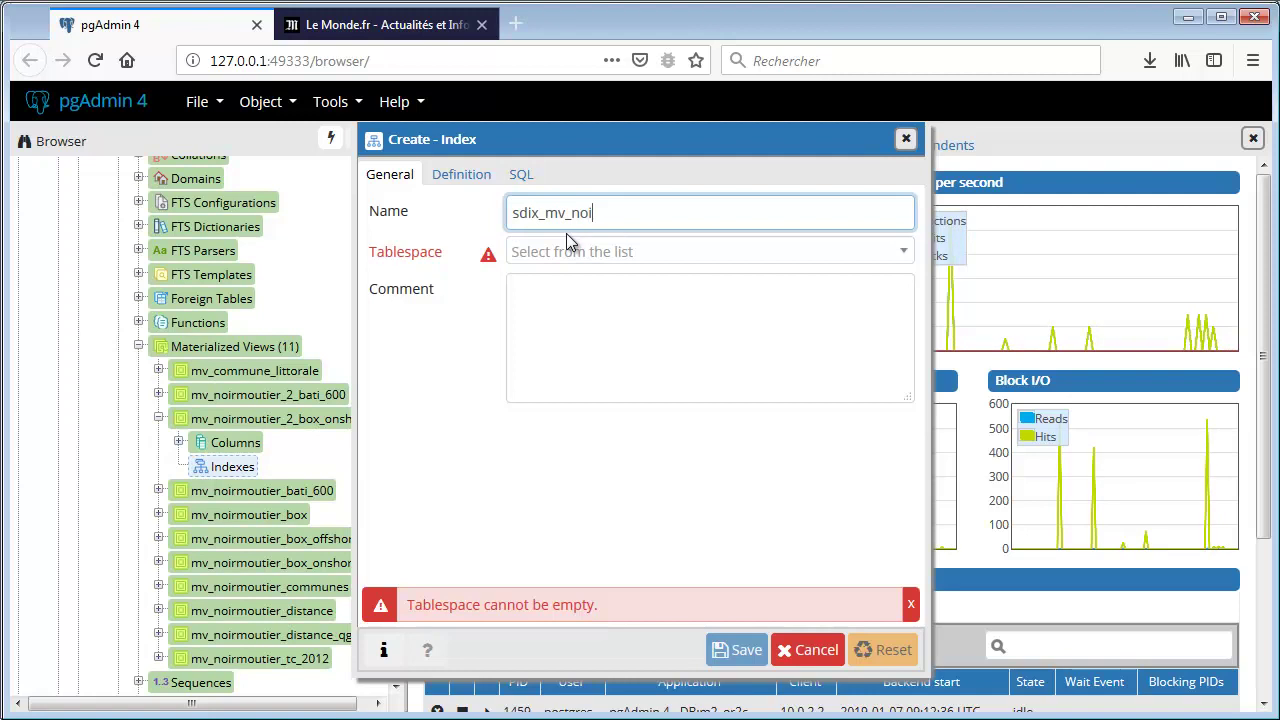
text(rmoutier)
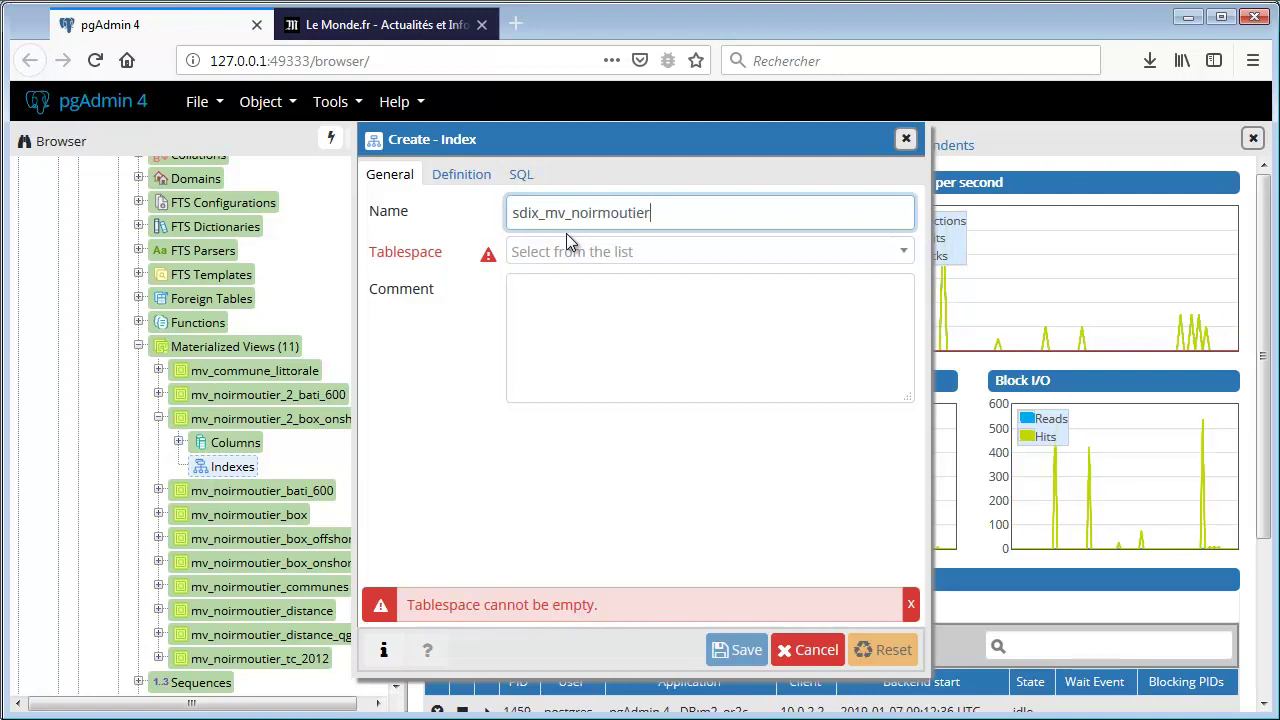
text(_2_boxç)
key(BackSpace)
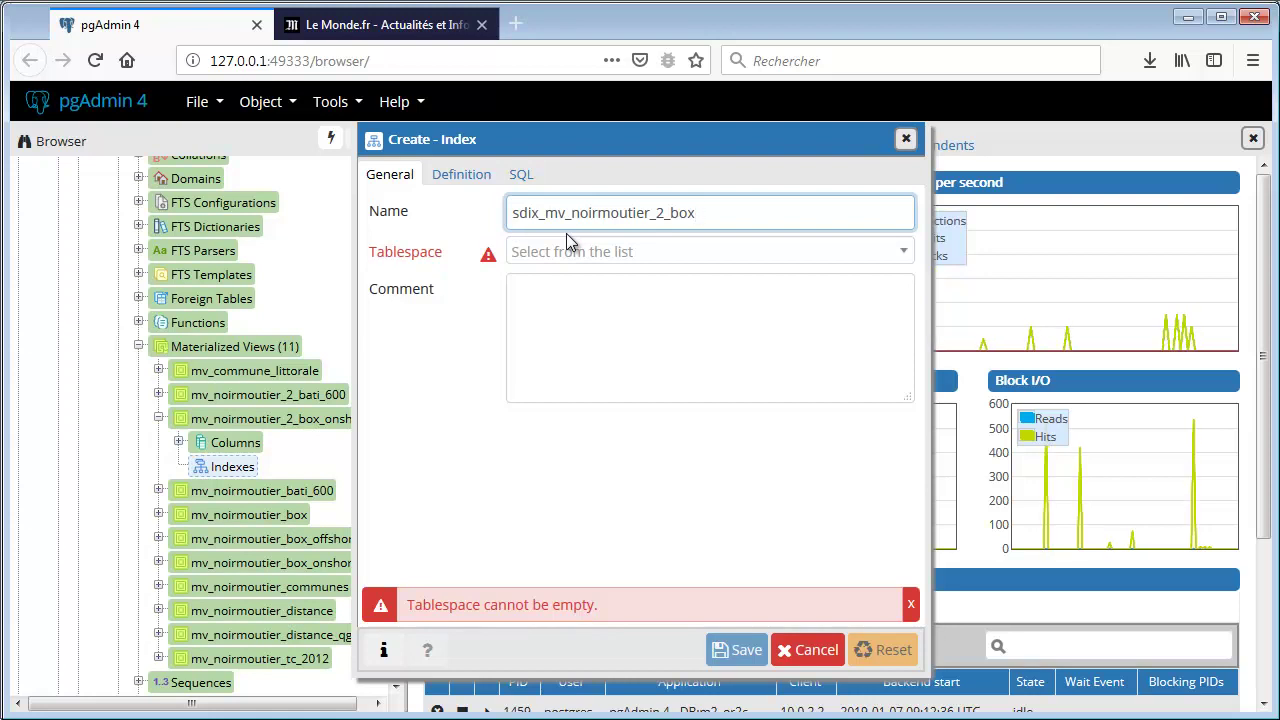
text(_onshore_geom)
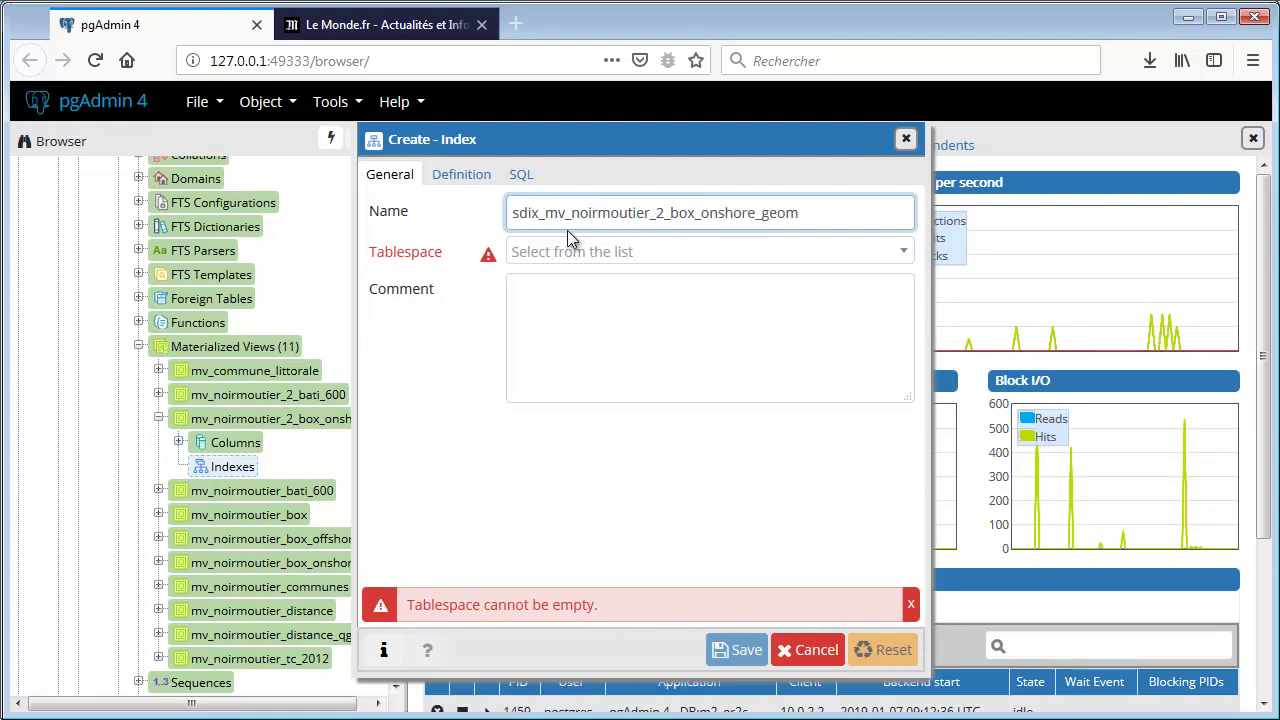
Set the index's access method to gist and add the geom column to its definition
click(465, 180)
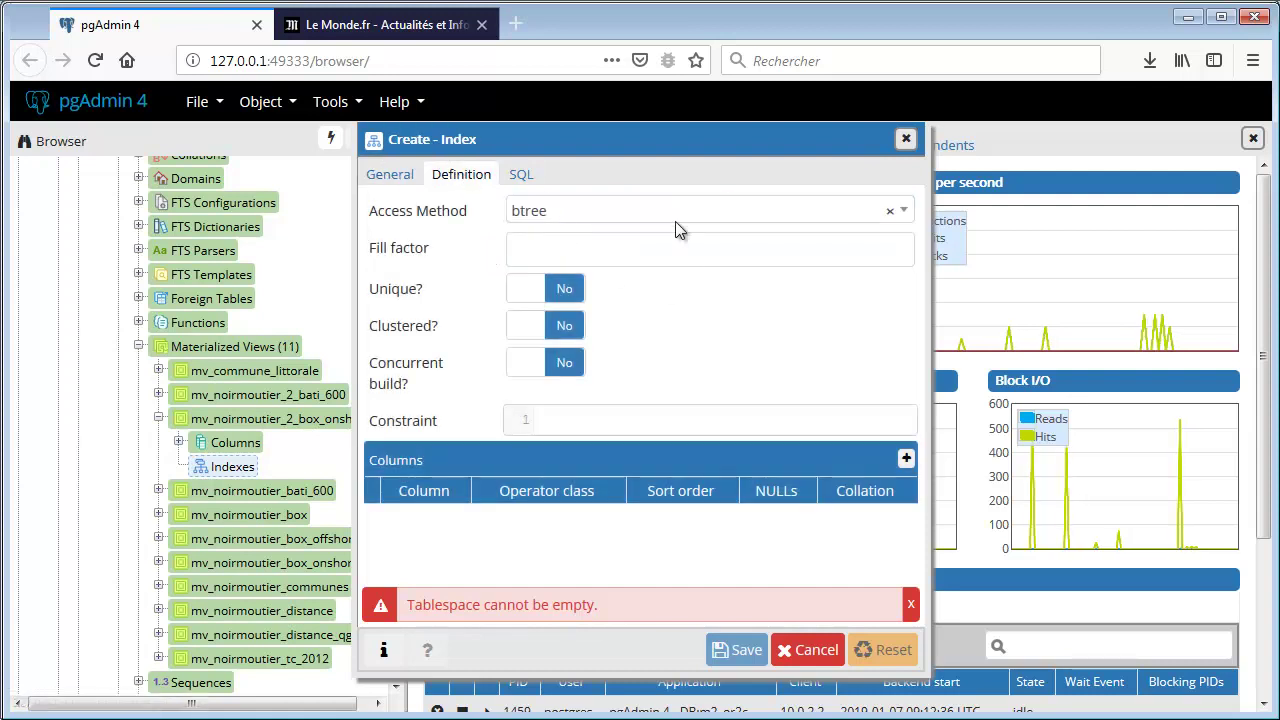
click(786, 215)
click(580, 374)
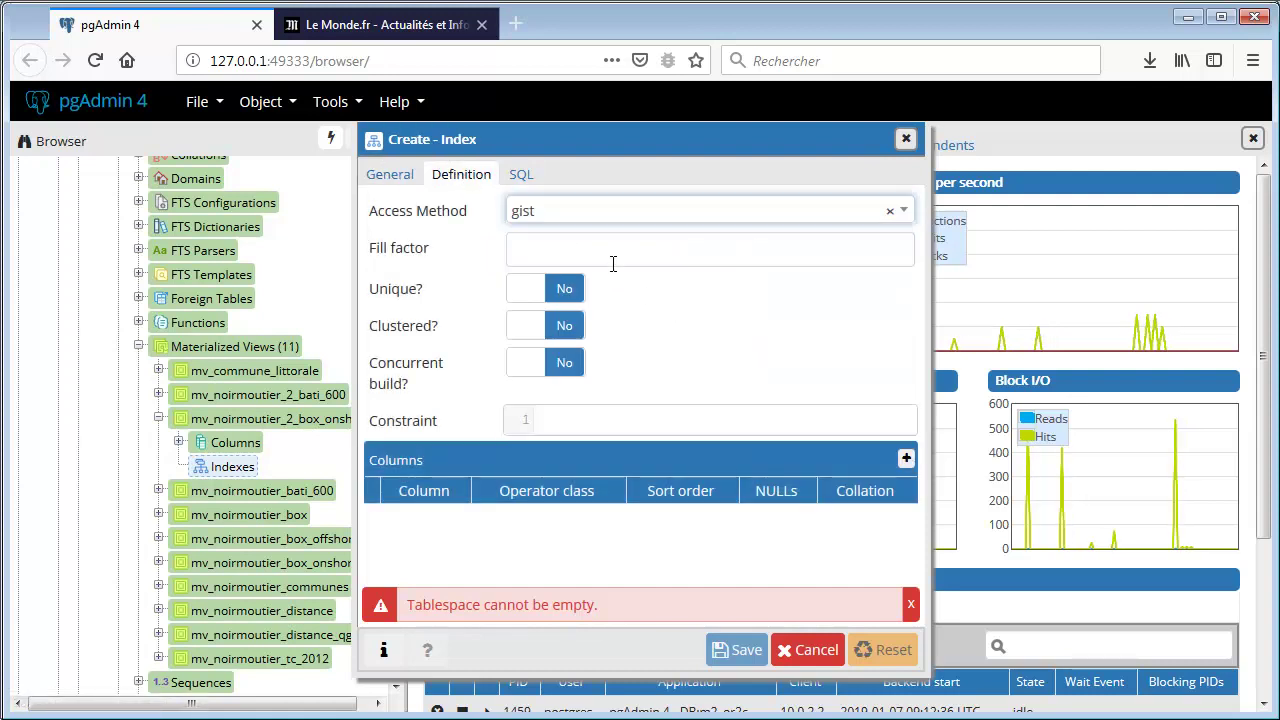
click(906, 458)
click(455, 521)
click(420, 491)
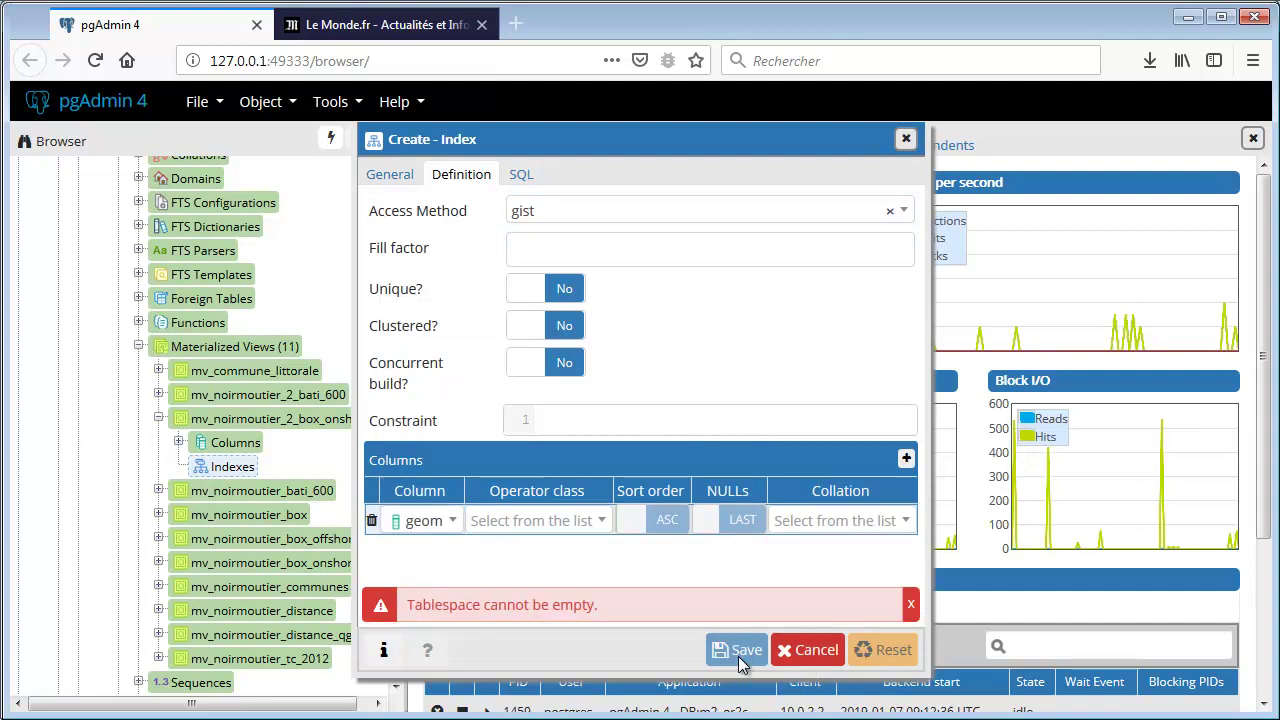
Assign the pg_default tablespace to the new index and save it
click(389, 174)
click(540, 251)
click(569, 321)
click(749, 657)
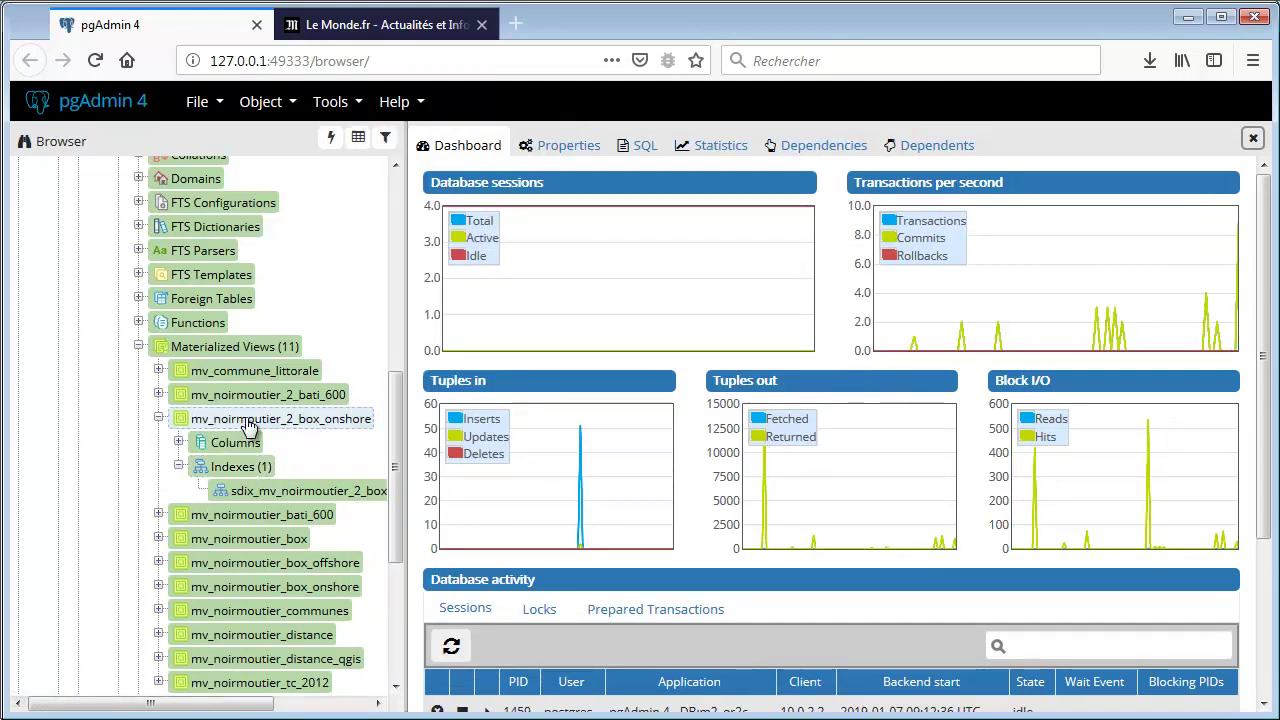
Review the generated SQL of mv_noirmoutier_2_box_onshore, including its spatial index, and select the whole script
right_click(313, 426)
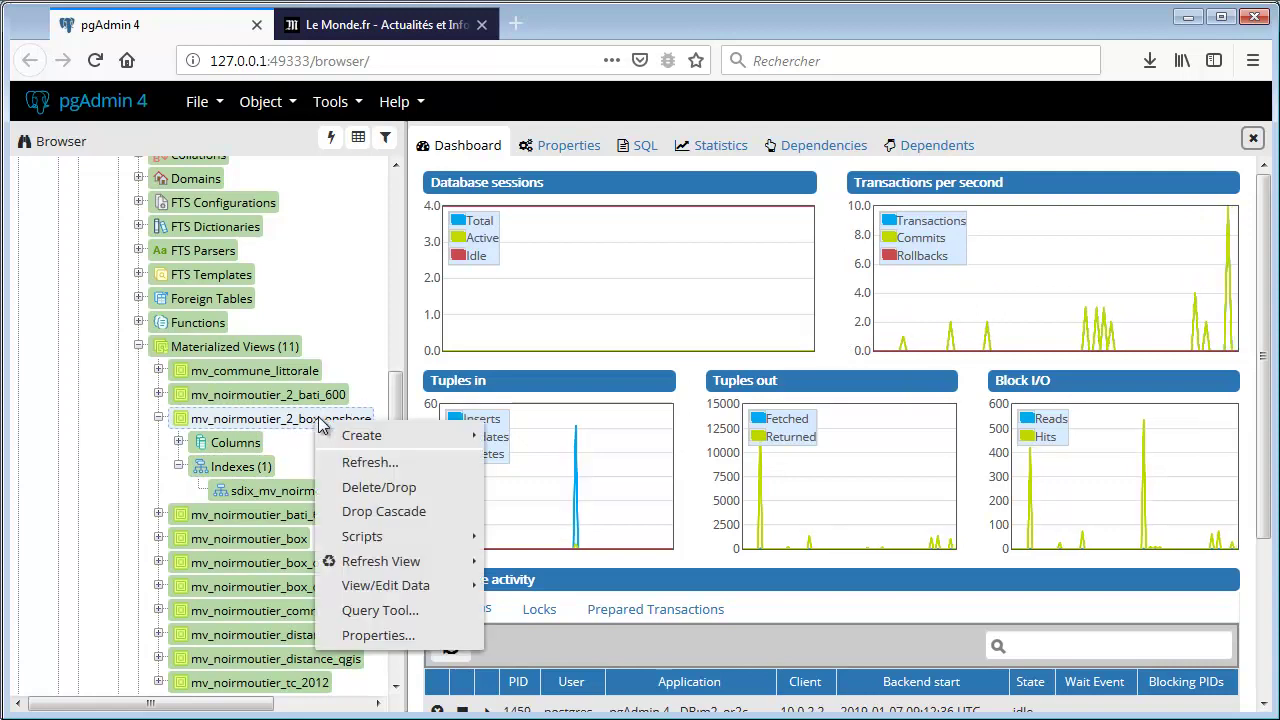
click(420, 636)
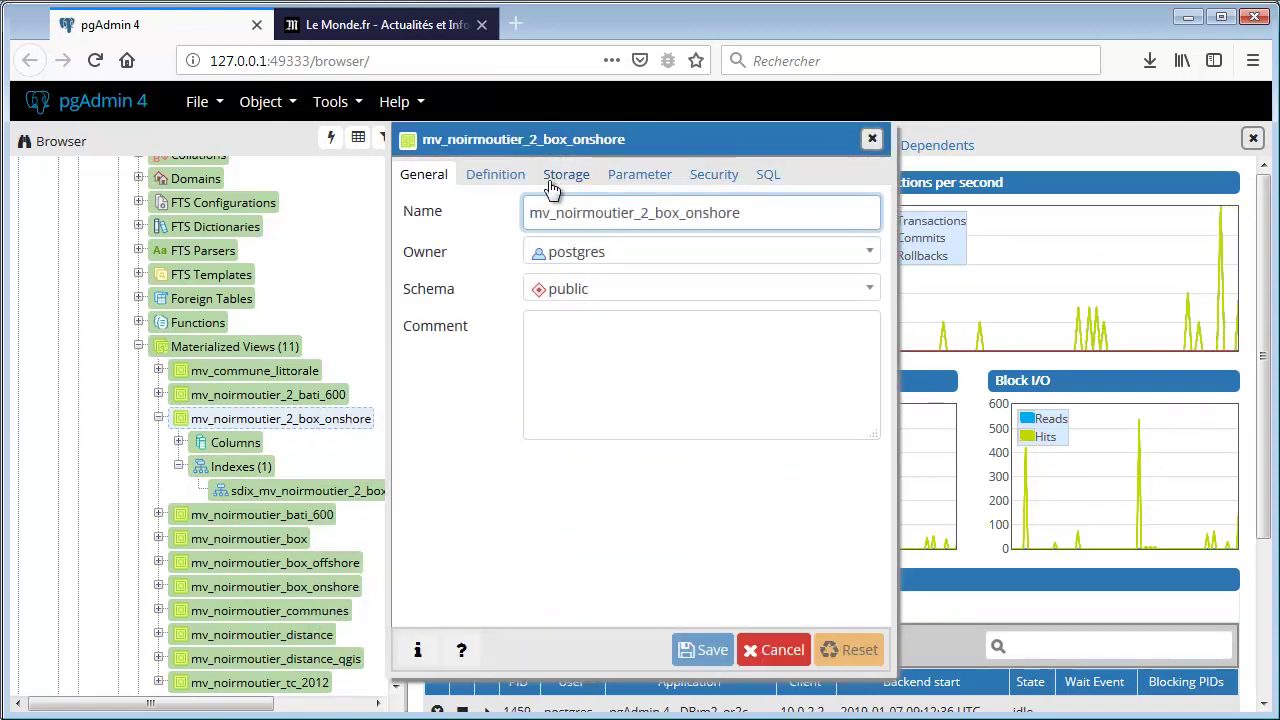
click(767, 175)
click(872, 139)
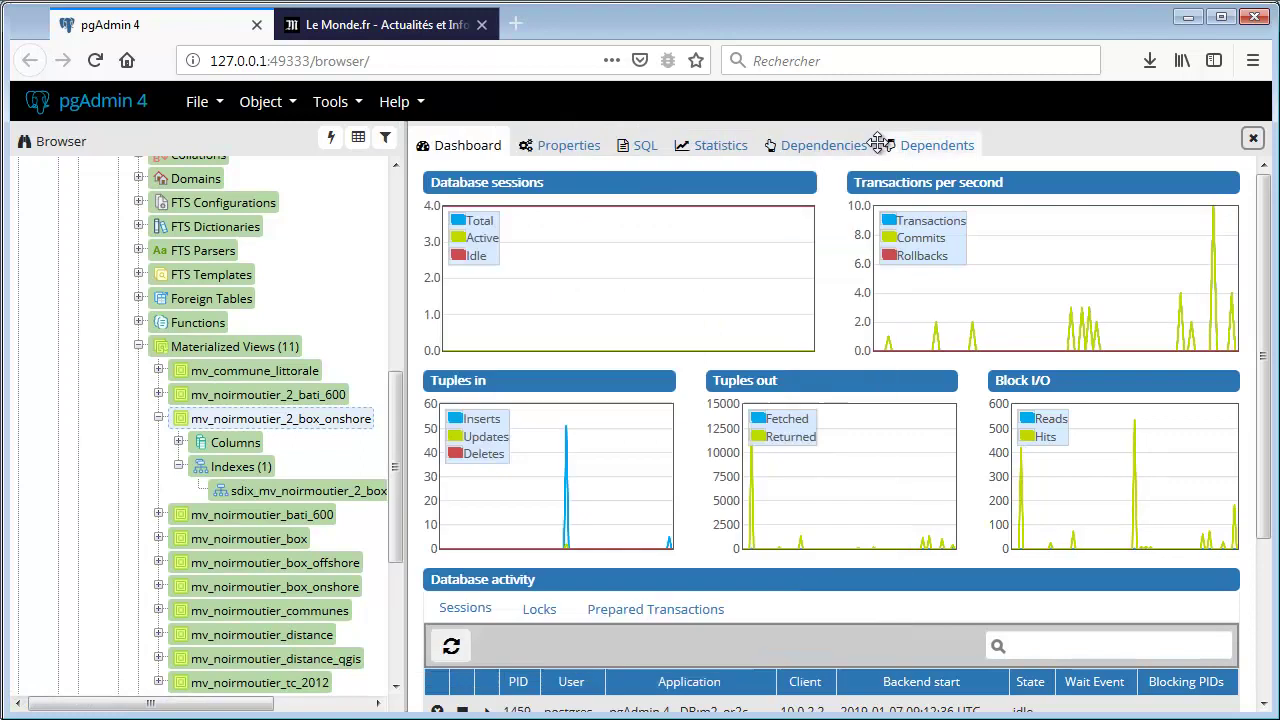
click(645, 146)
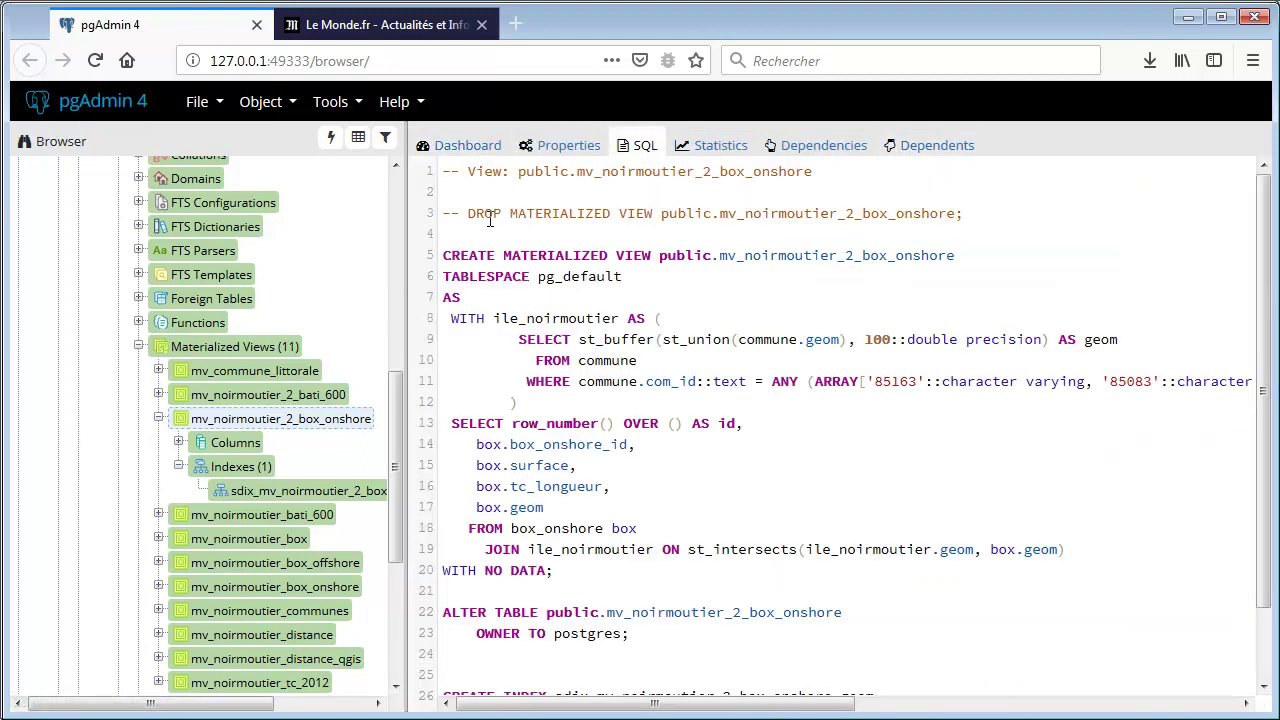
scroll(817, 423, down, 2)
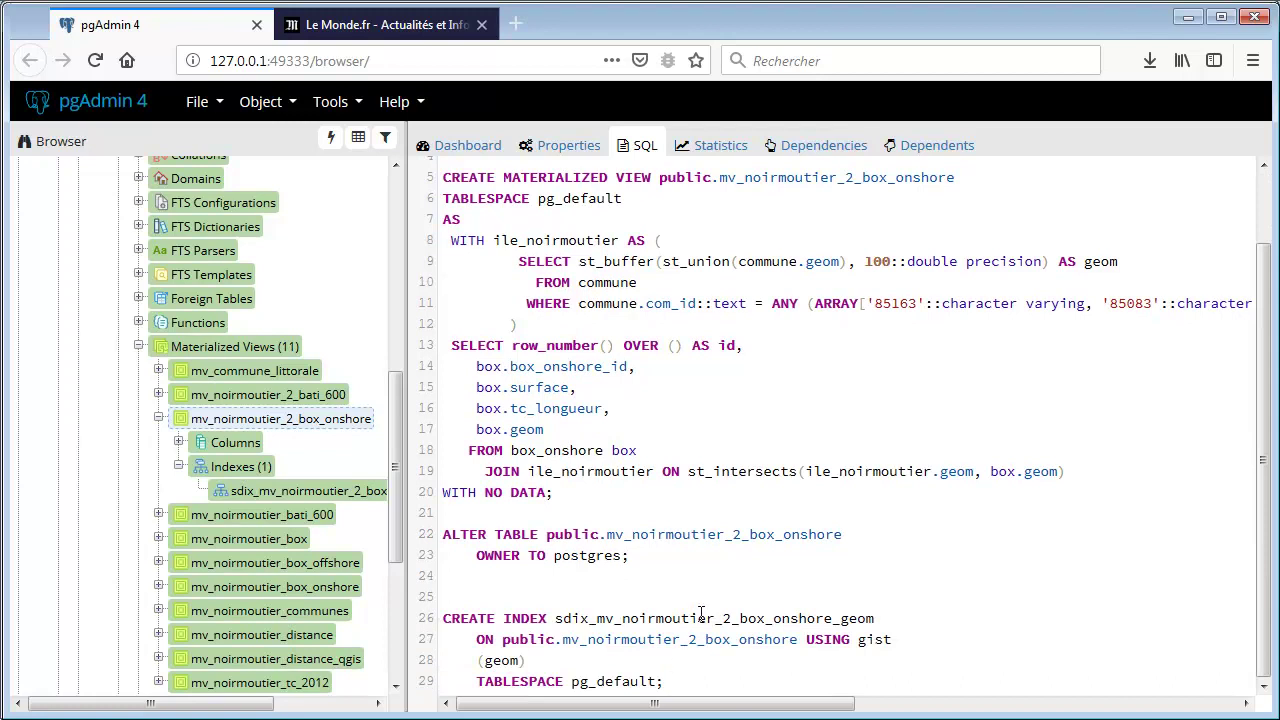
drag(712, 680, 410, 20)
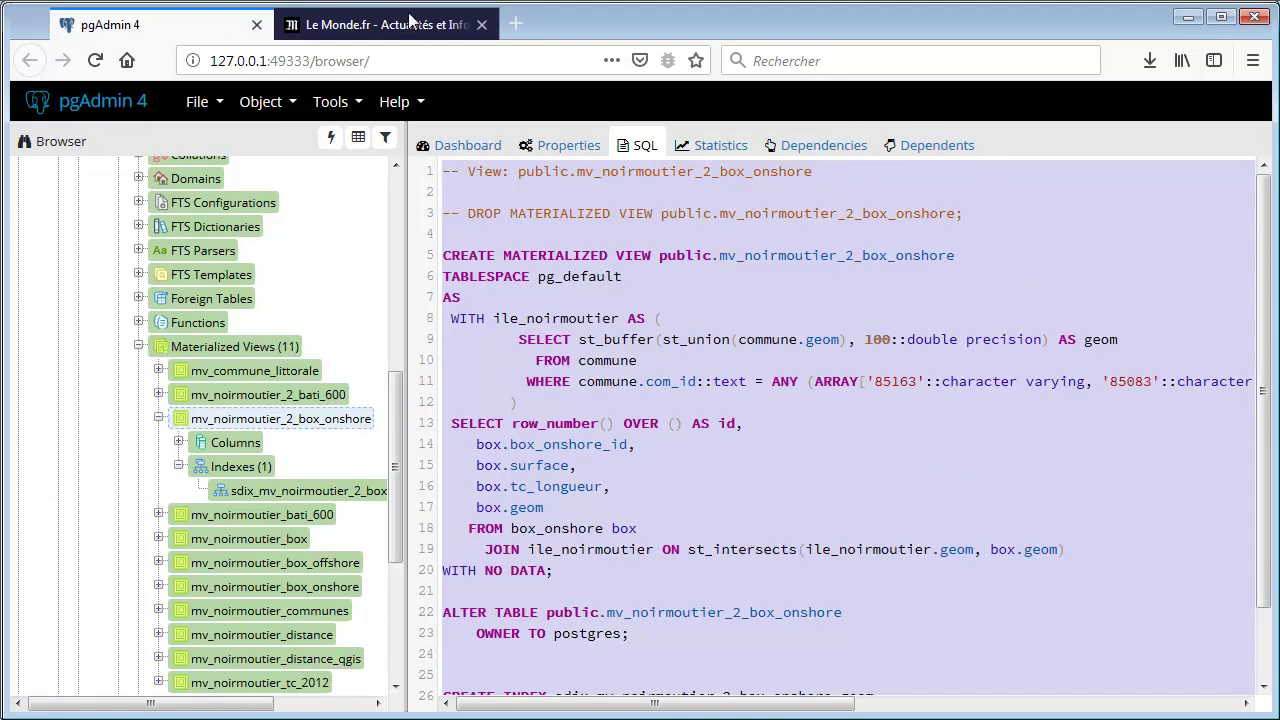
Try to open the Query Tool with the mv_noirmoutier_2_box_onshore view selected
click(332, 101)
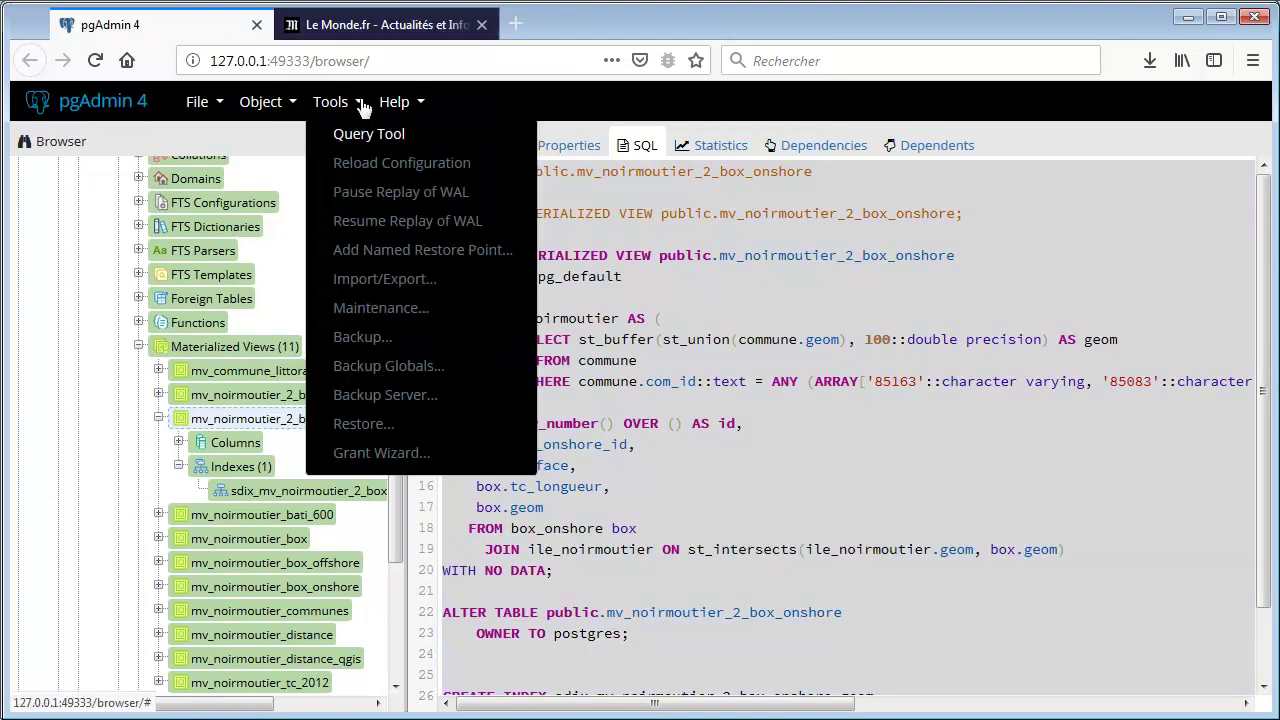
click(366, 132)
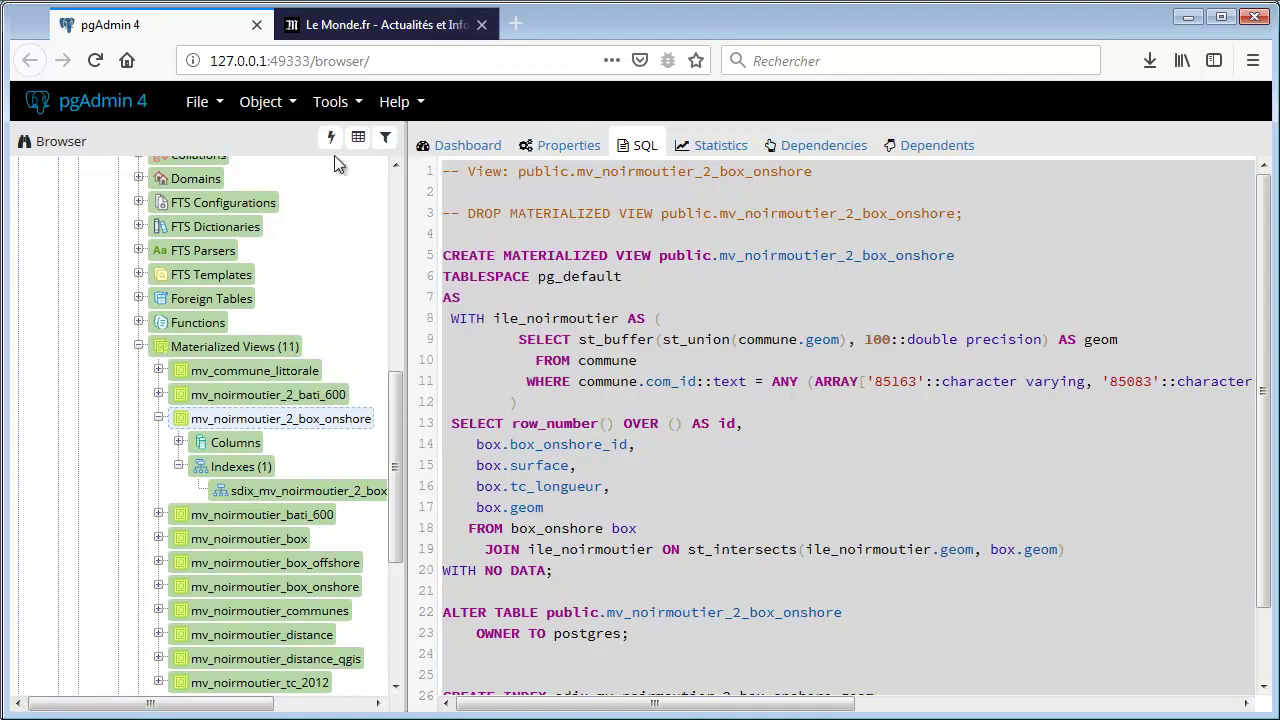
click(345, 104)
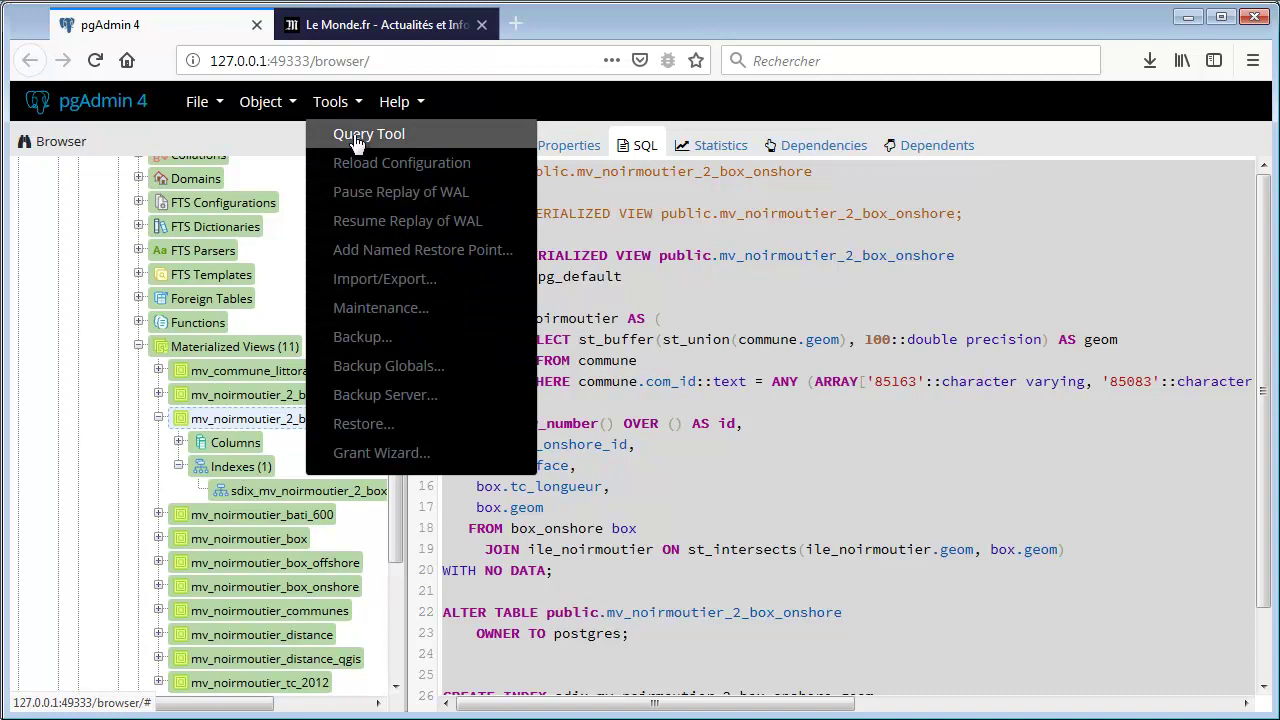
click(356, 143)
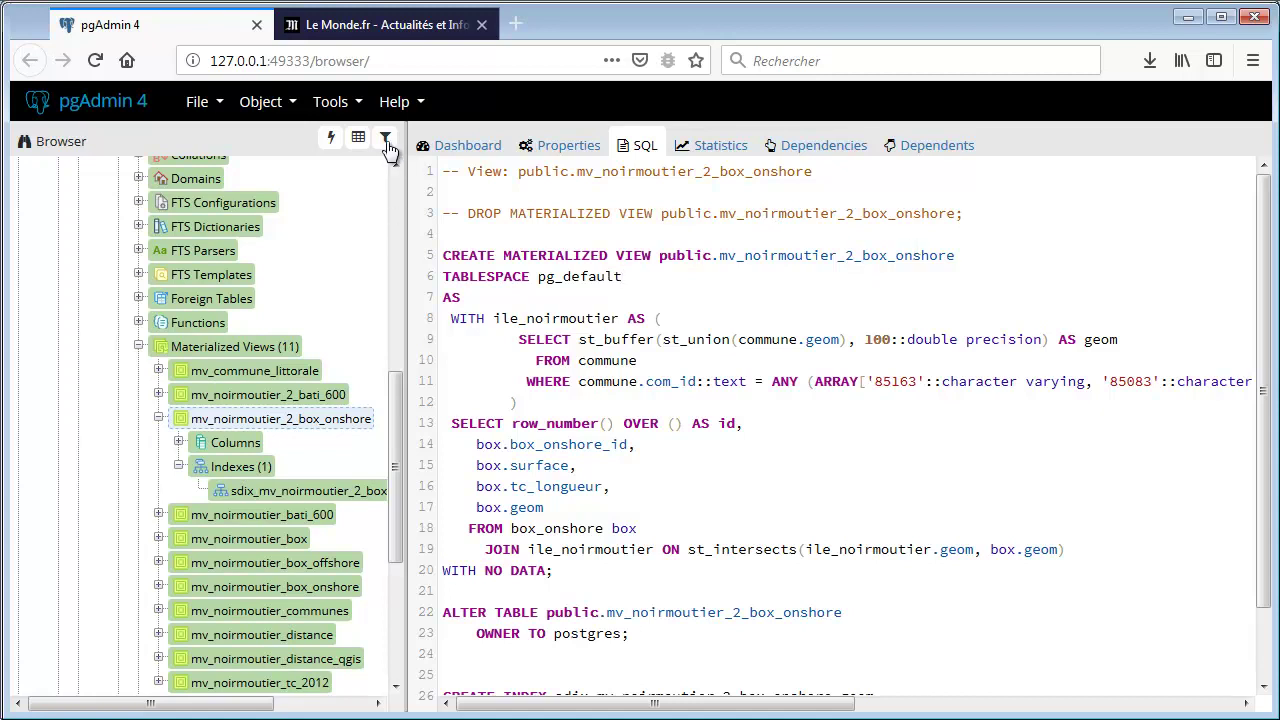
click(345, 104)
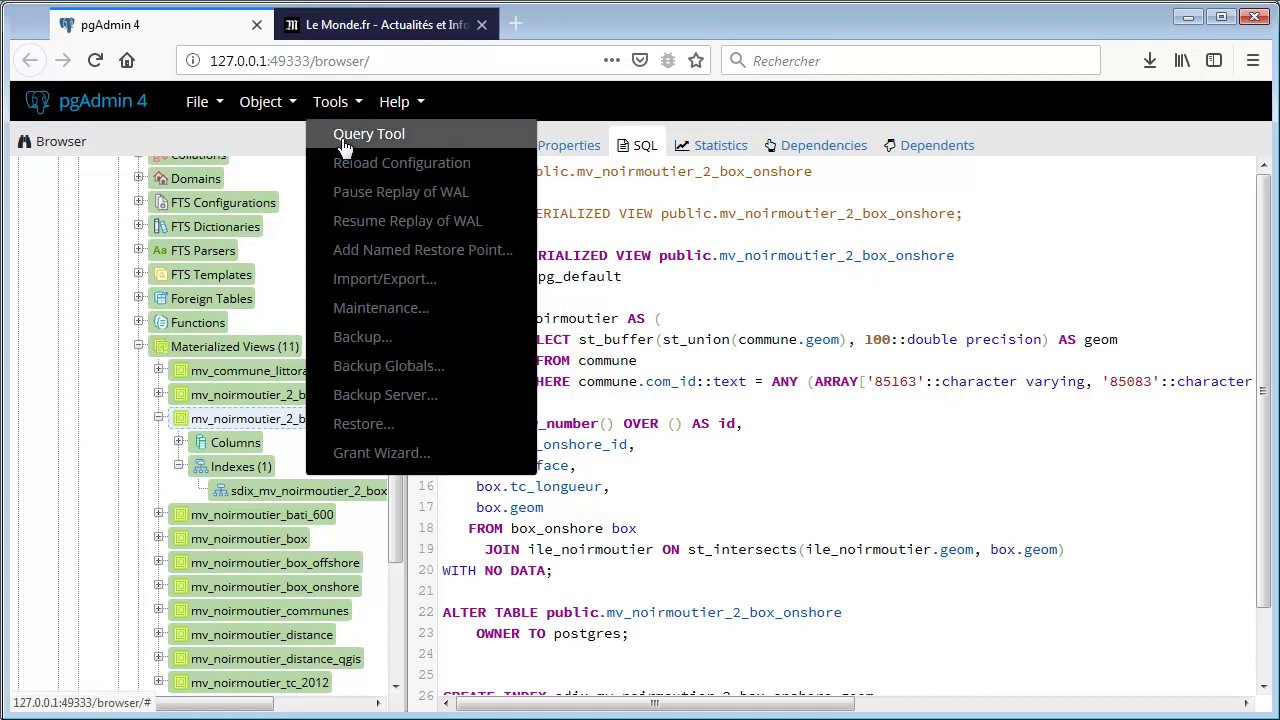
click(344, 146)
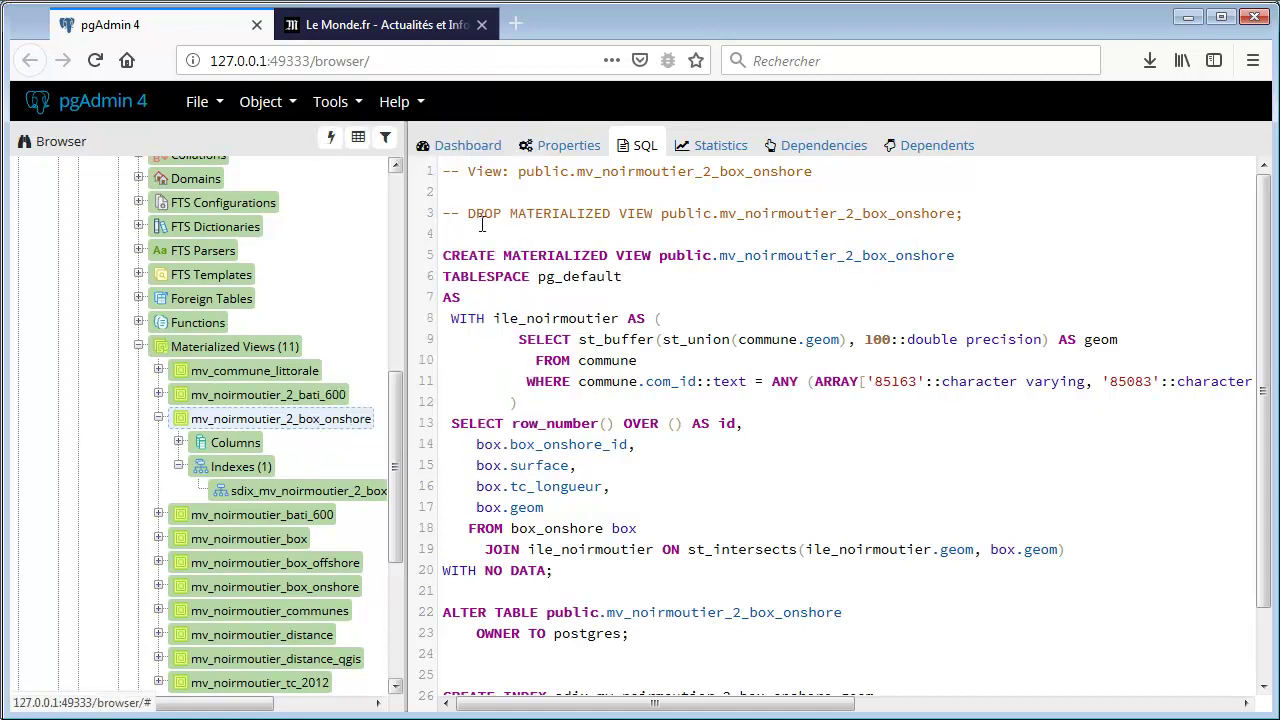
Select the public schema of the m2_or2c database and try to open the Query Tool from there
click(193, 324)
scroll(114, 466, up, 8)
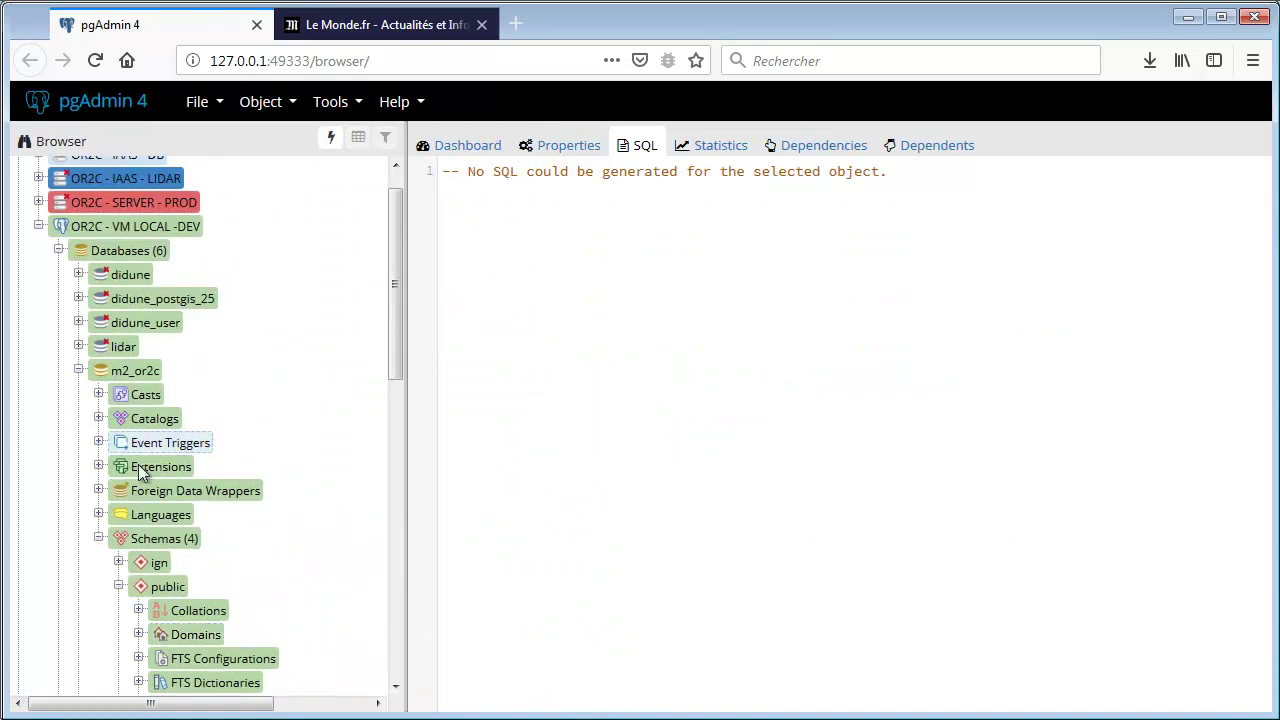
click(141, 586)
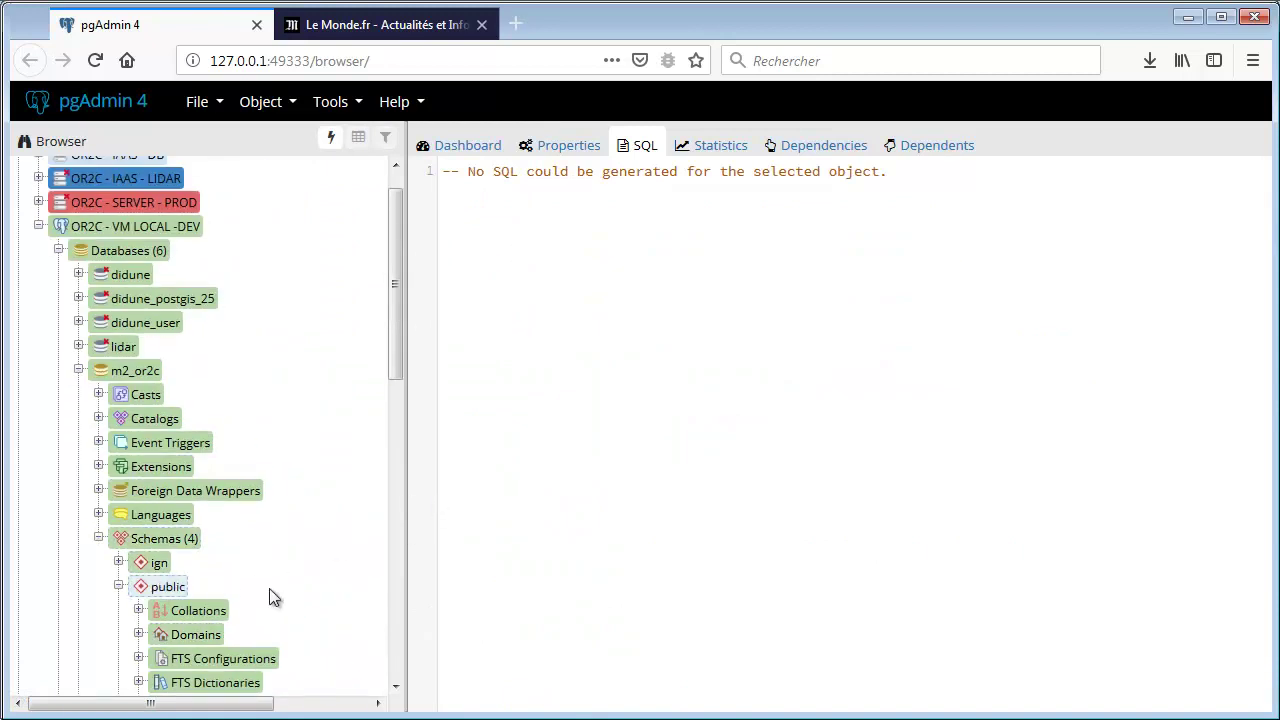
click(340, 104)
click(352, 140)
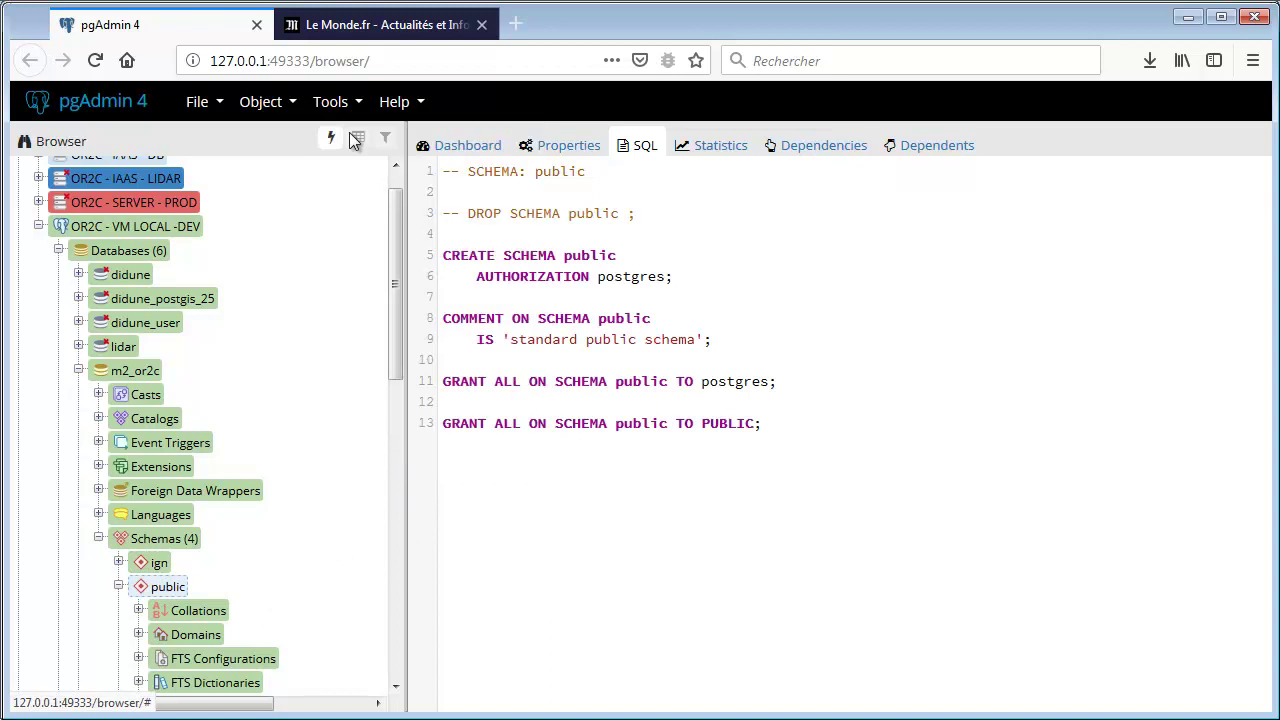
click(921, 145)
click(641, 152)
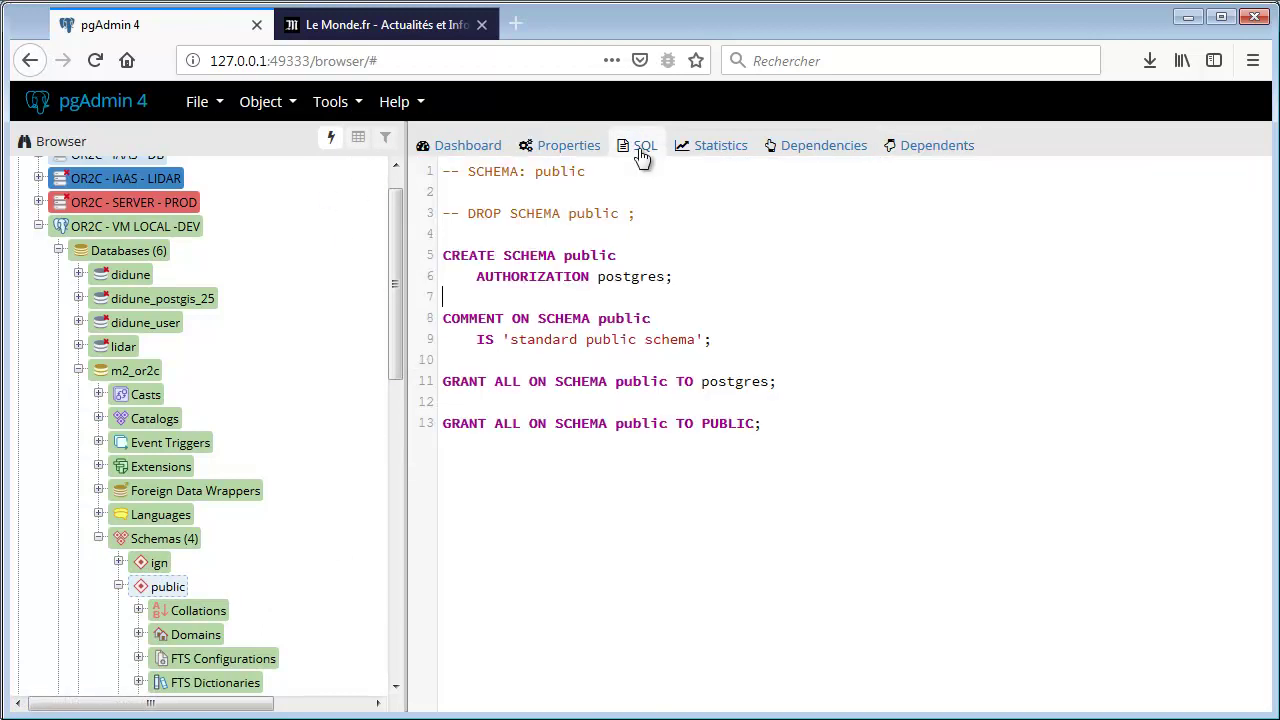
click(329, 103)
click(350, 140)
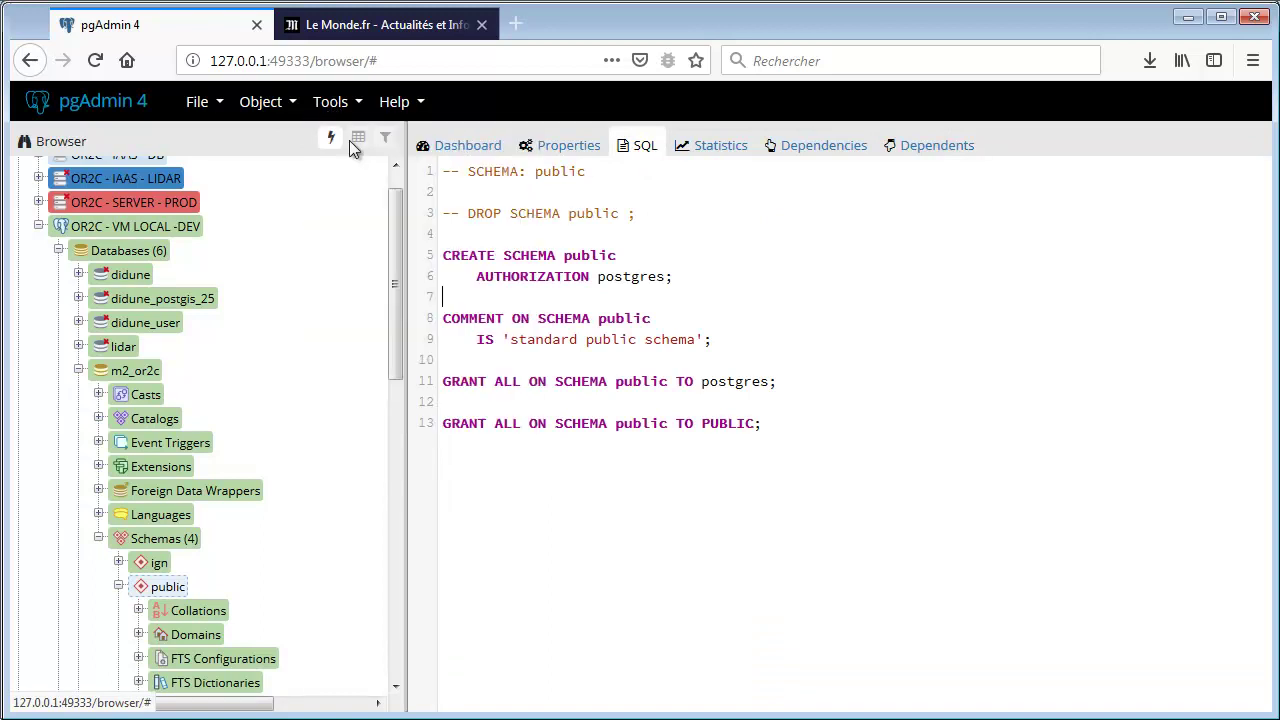
Return to the SQL of mv_noirmoutier_2_box_onshore and highlight its main SELECT statement through WITH NO DATA
drag(399, 295, 402, 427)
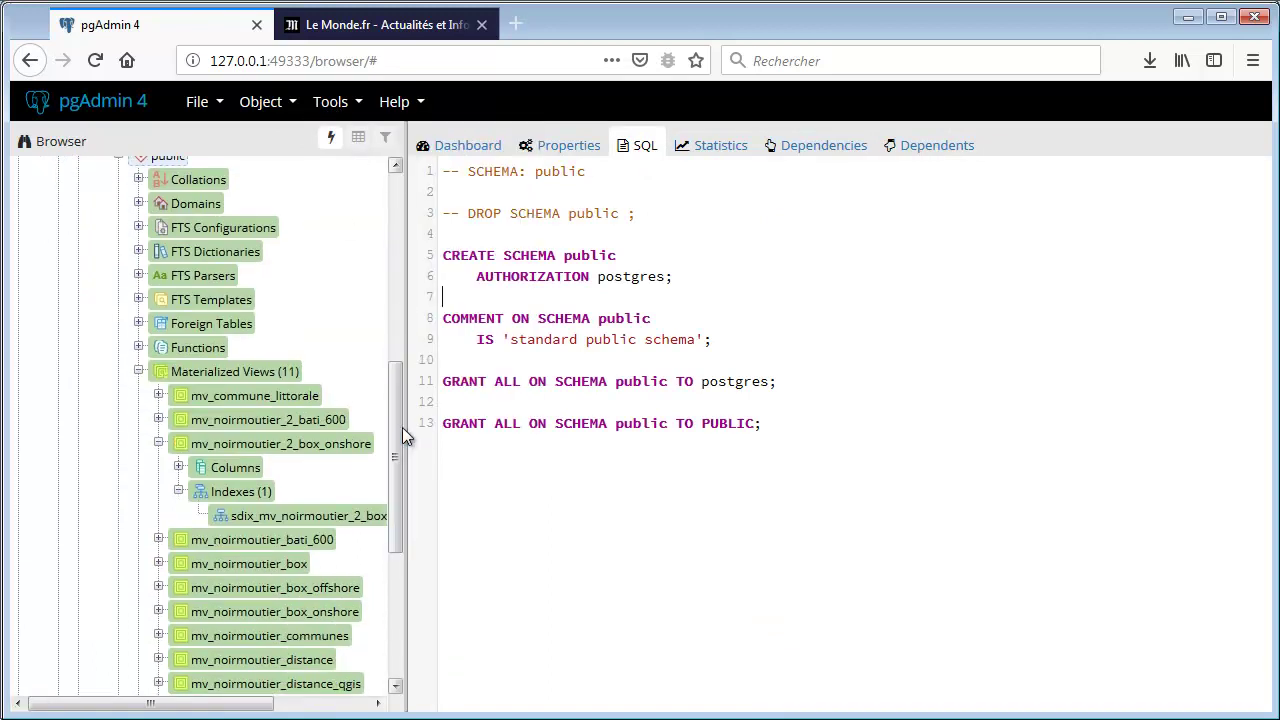
click(158, 443)
right_click(262, 449)
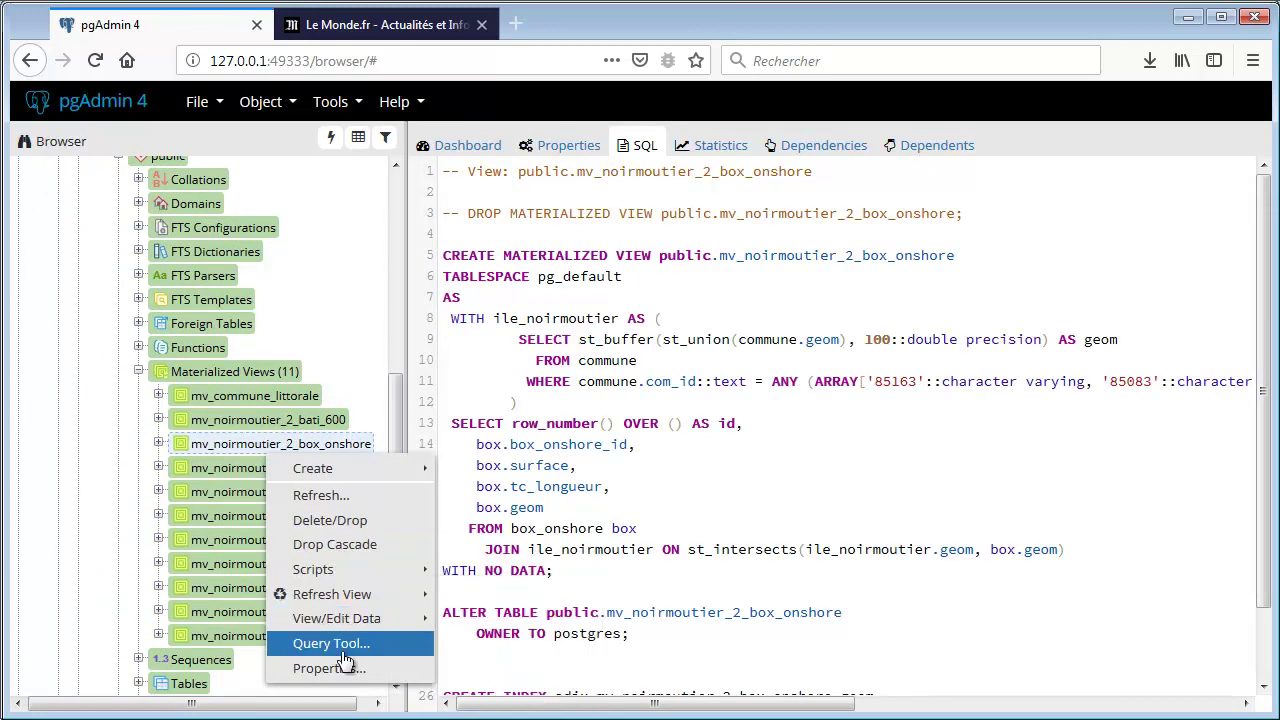
right_click(245, 444)
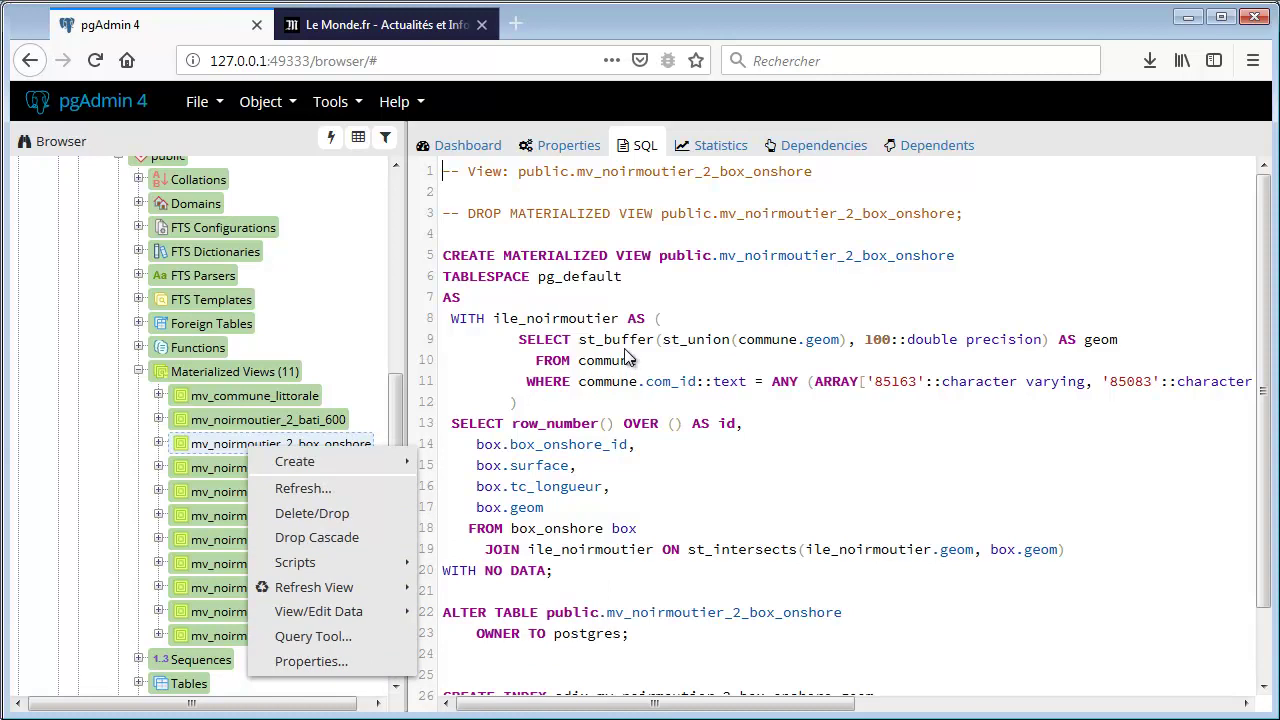
key(Escape)
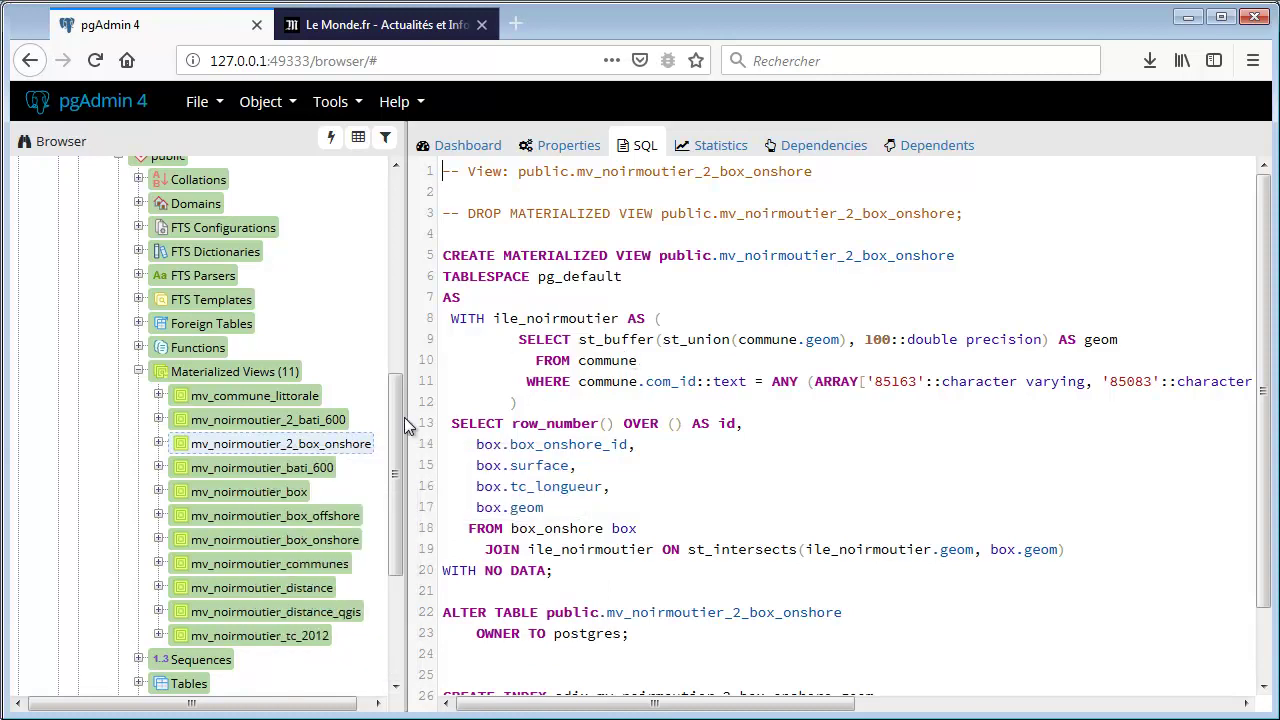
drag(451, 423, 586, 568)
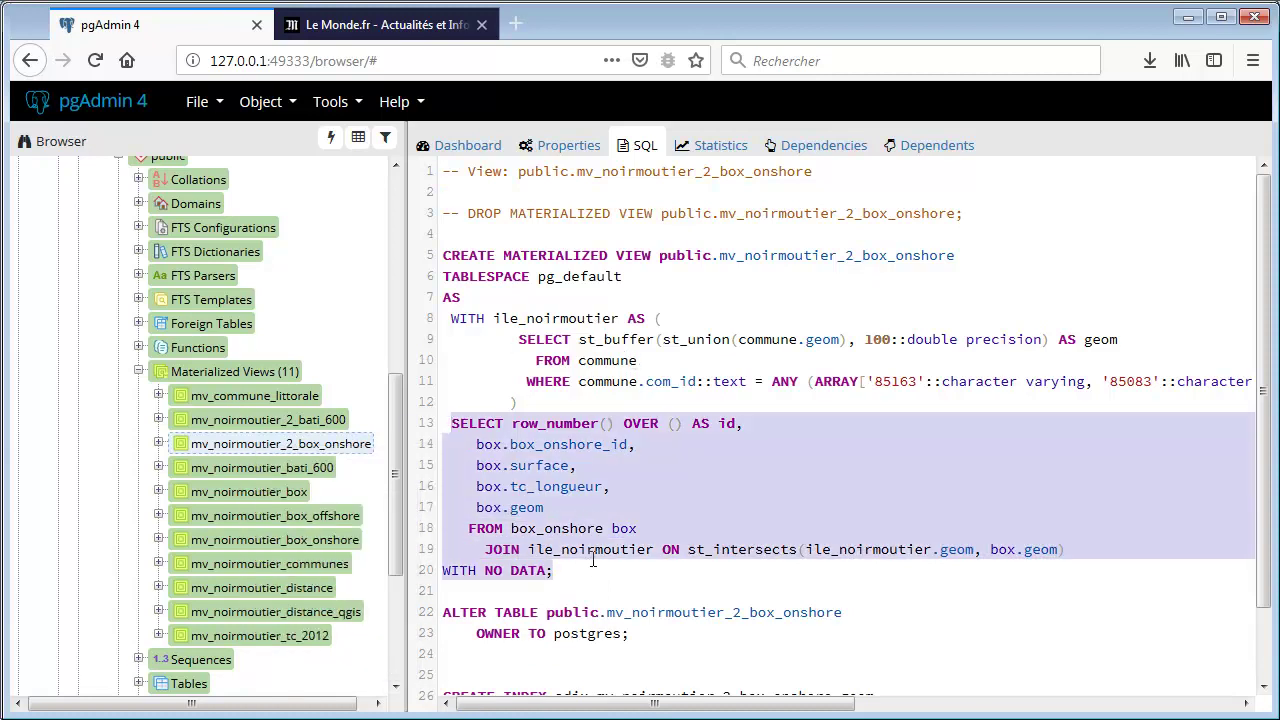
Start a new materialized view named mv_noirmoutier_2_box_offshore_geom in the public schema and bring up its query definition
click(704, 473)
right_click(220, 378)
mouse_move(343, 400)
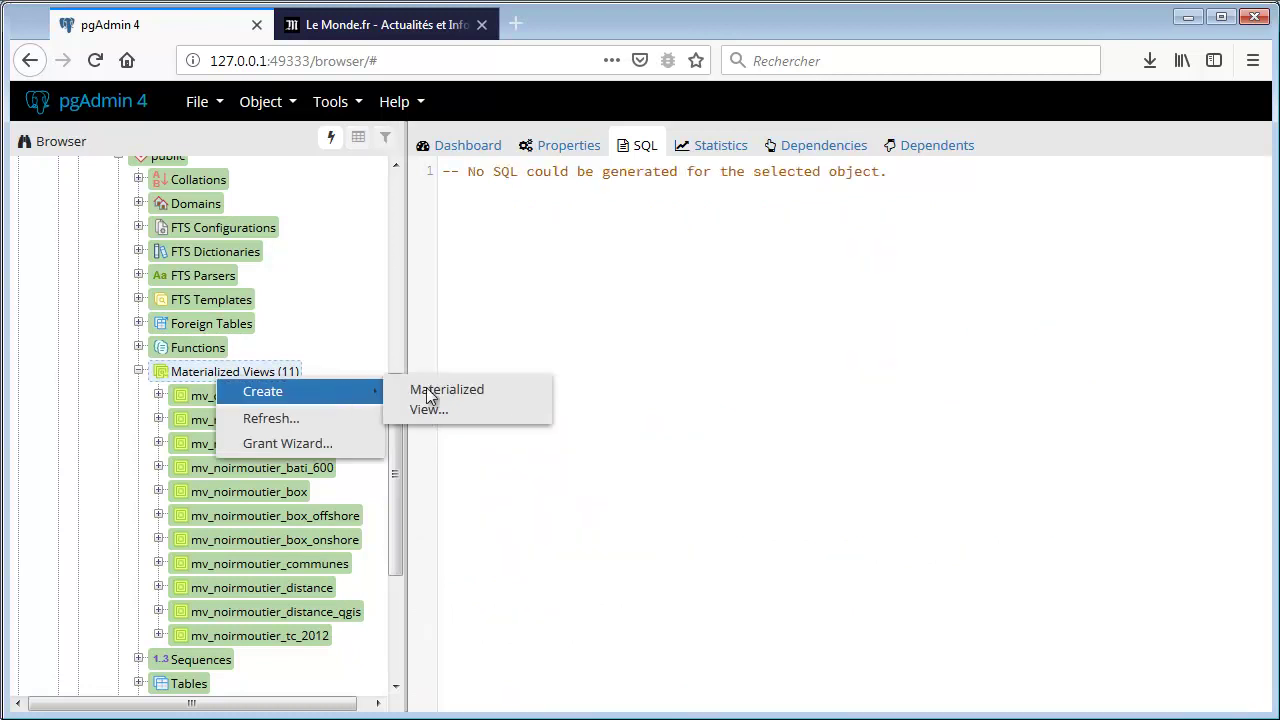
click(465, 404)
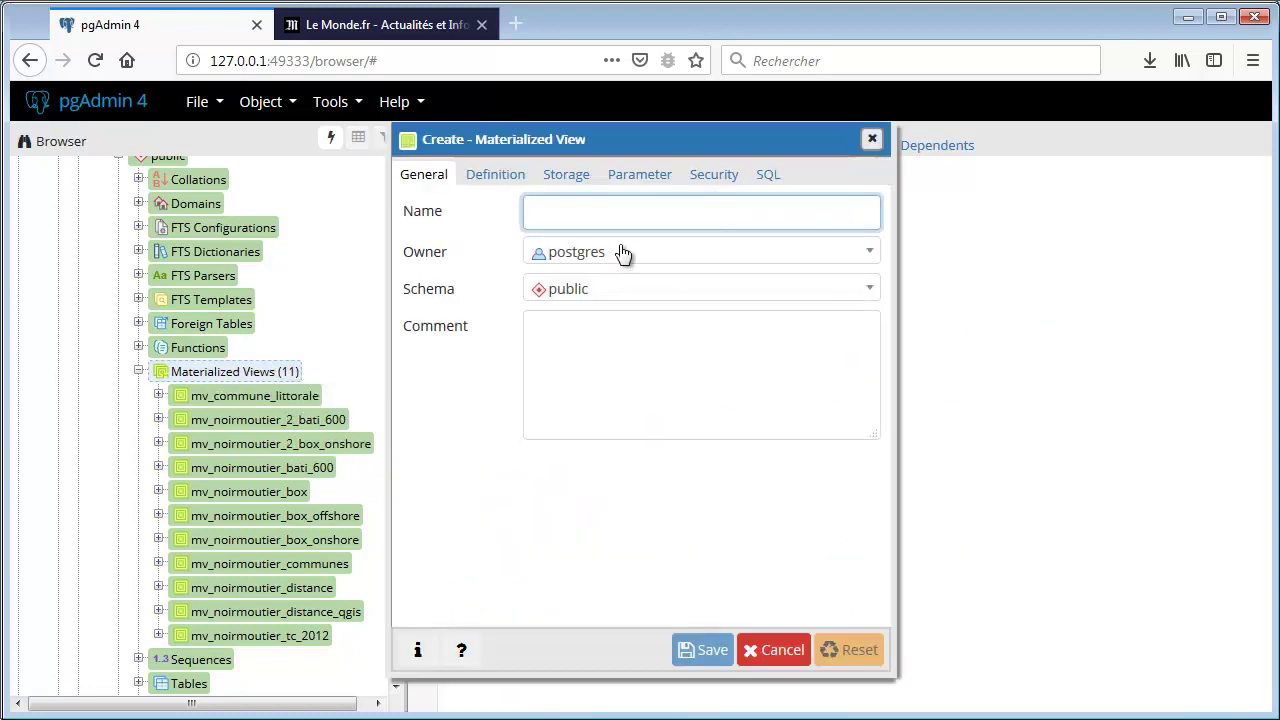
text(mv_noirmoutier_2_box_offshore_geom)
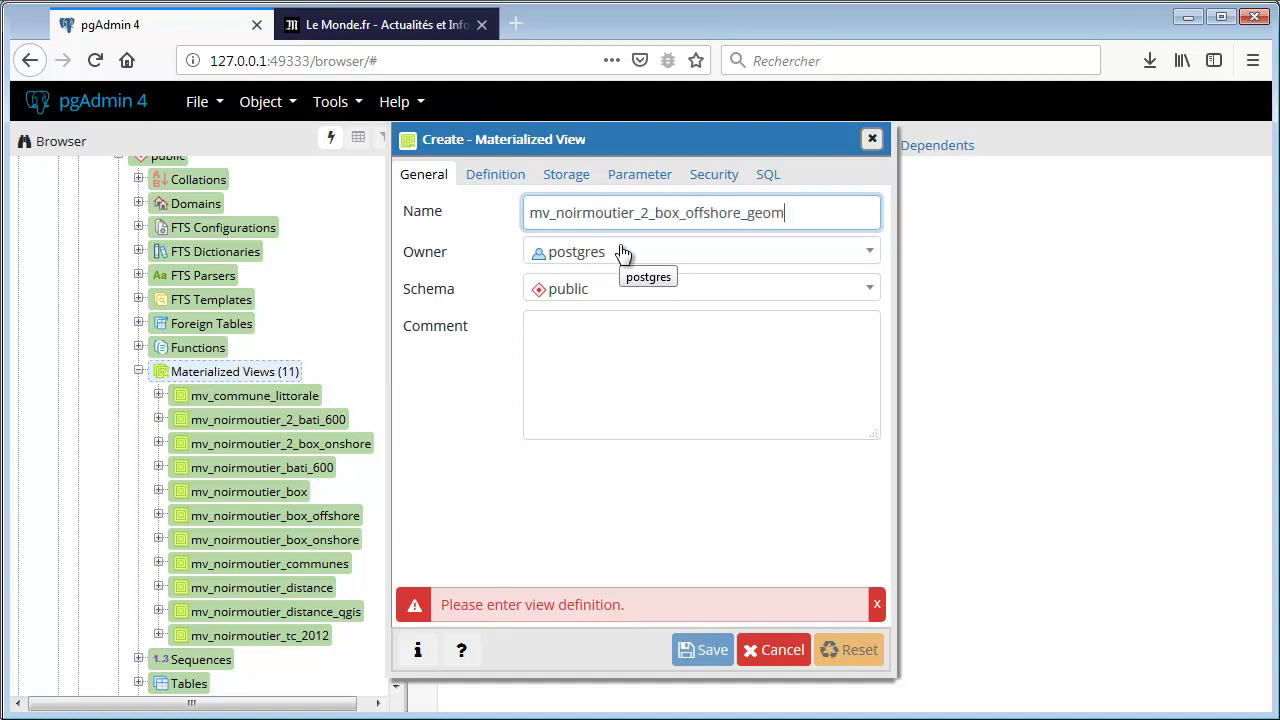
click(663, 348)
click(505, 178)
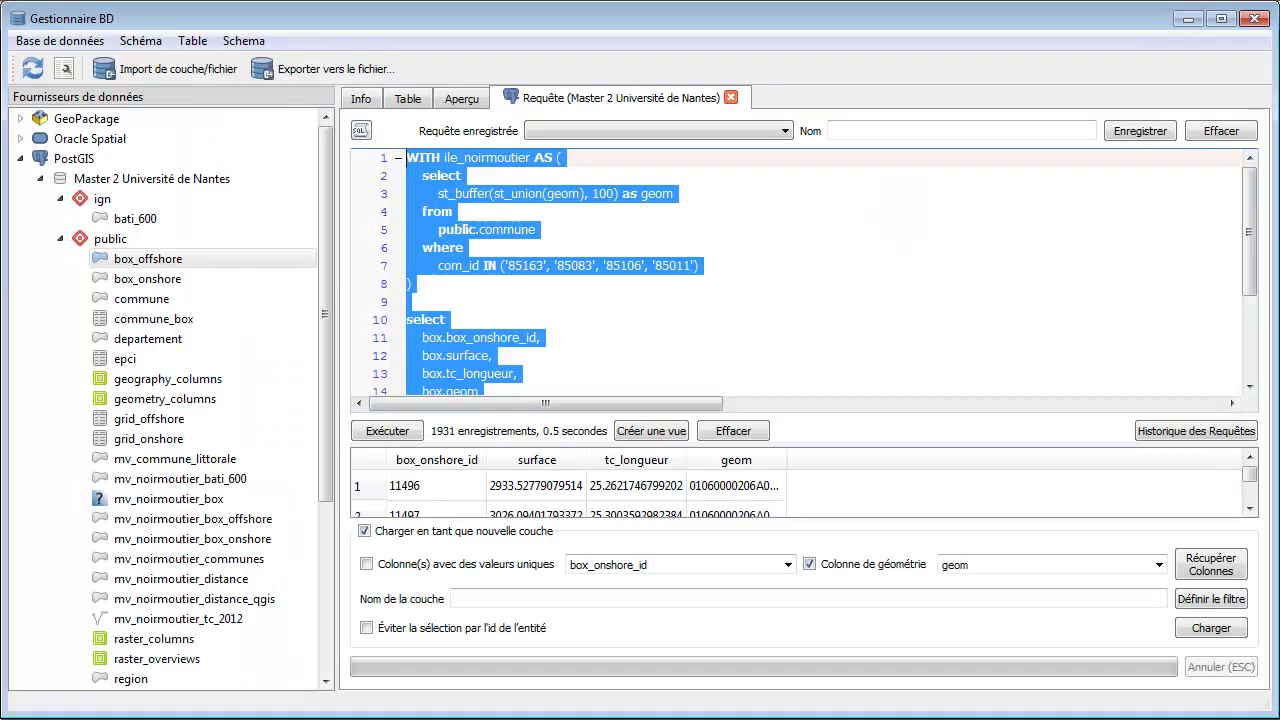
In the QGIS DB Manager query, replace box_onshore_id and box_onshore with box_offshore_id and box_offshore, and select the whole query for copying
click(635, 316)
scroll(547, 197, down, 2)
click(485, 229)
key(Delete)
text(ff)
key(Escape)
key(Up)
click(491, 319)
key(Delete)
text(ff)
click(628, 300)
scroll(637, 303, down, 1)
key(ctrl+a)
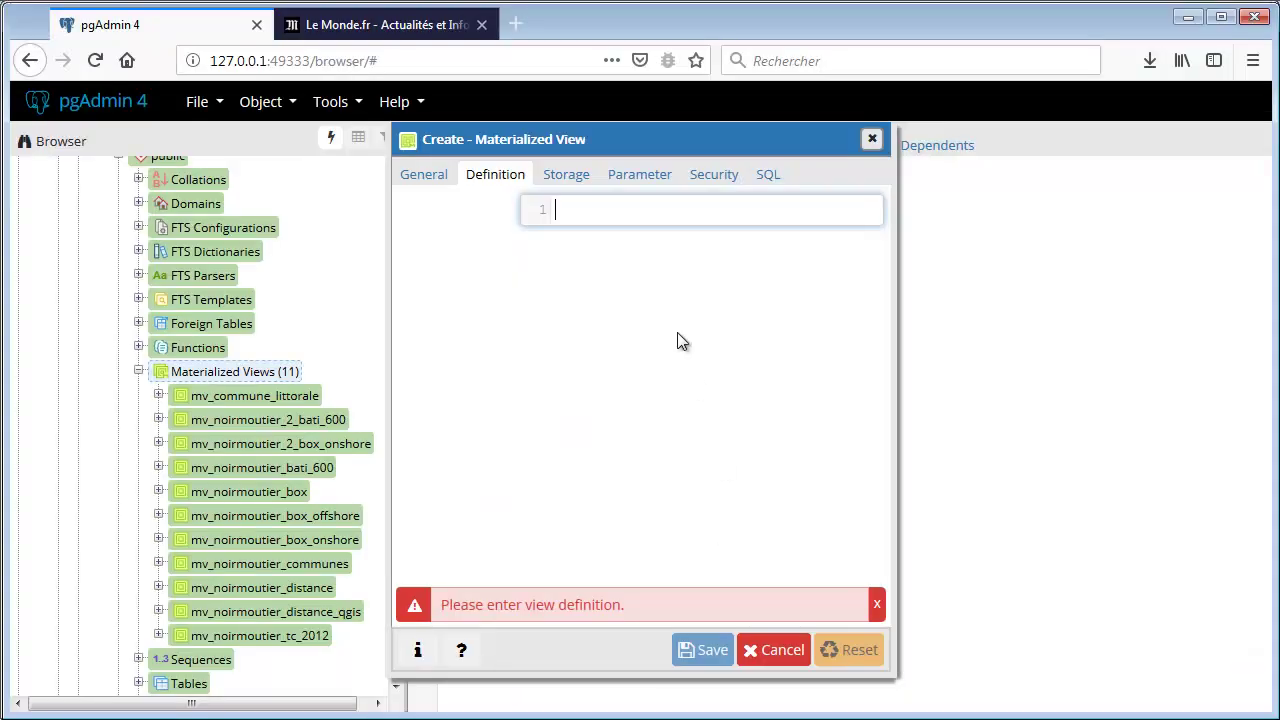
Paste the box_offshore query as the view's definition in pgAdmin, add "row_number() over() as id," as the first selected column, and save the view
key(ctrl+v)
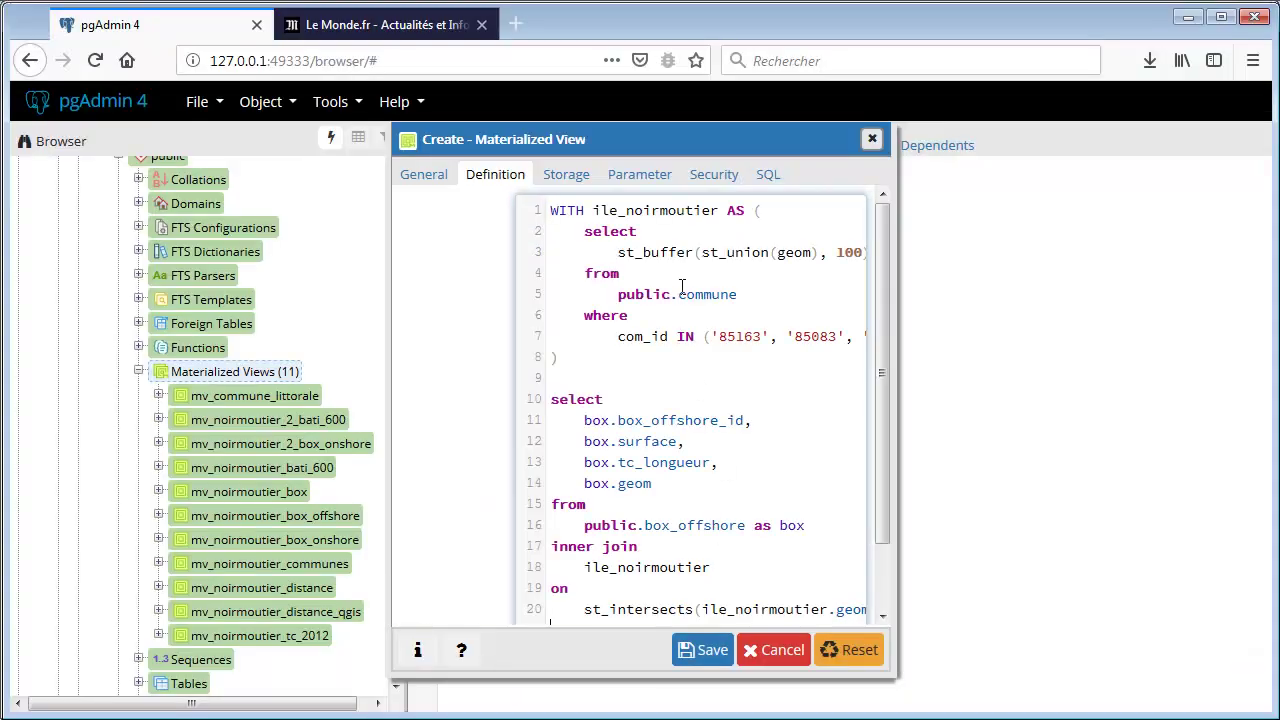
key(Return)
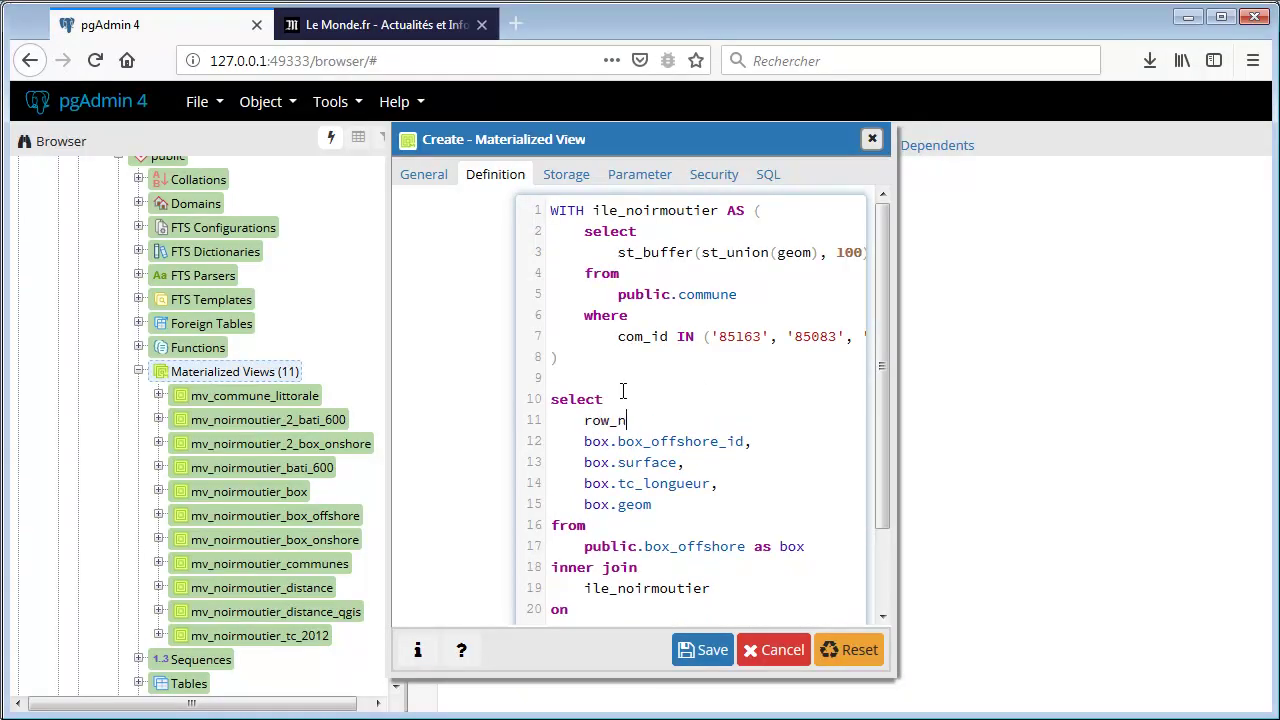
text(row_number() over() as id,)
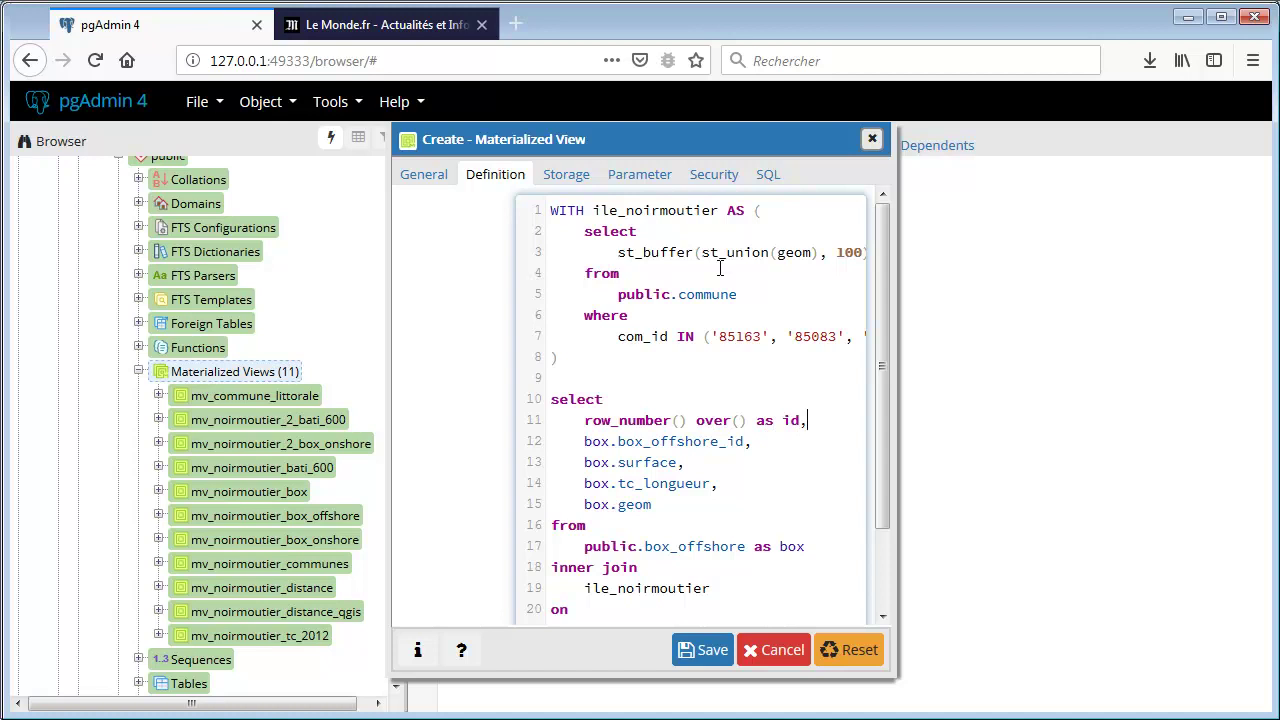
click(692, 650)
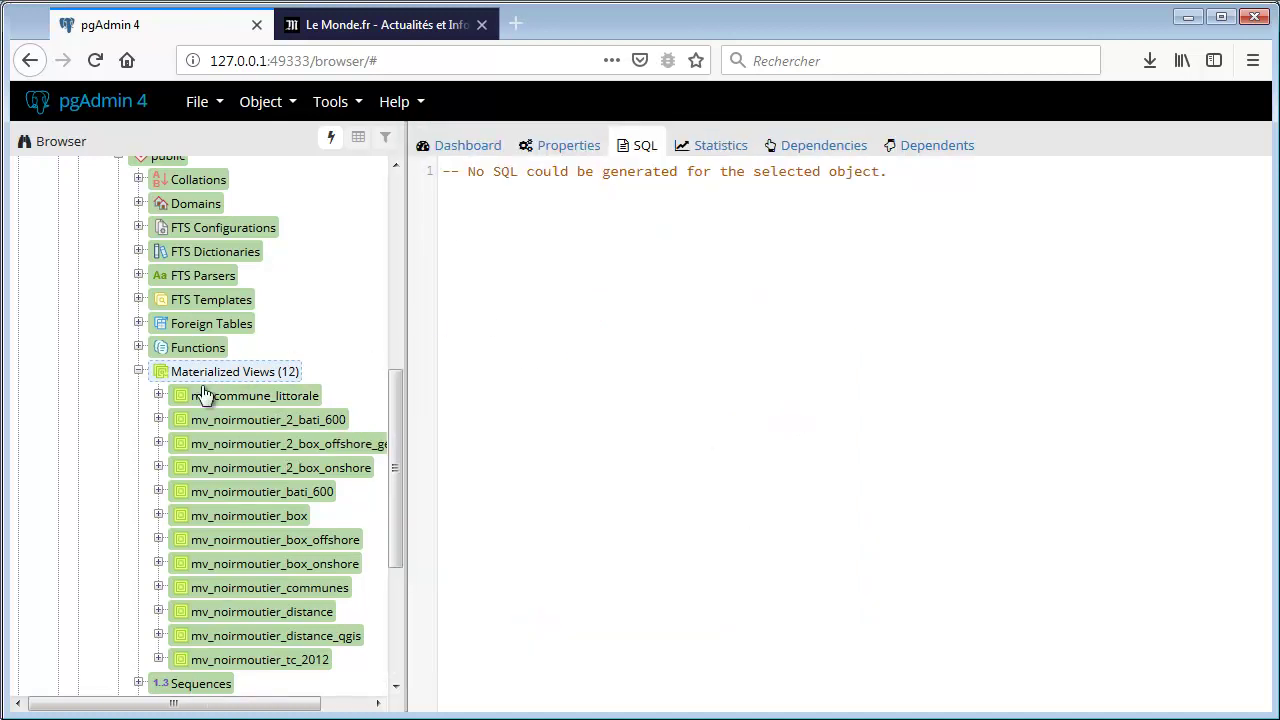
Rename the materialized view mv_noirmoutier_2_box_onshore to mv_noirmoutier_2_box_onshore_geom
drag(411, 466, 514, 468)
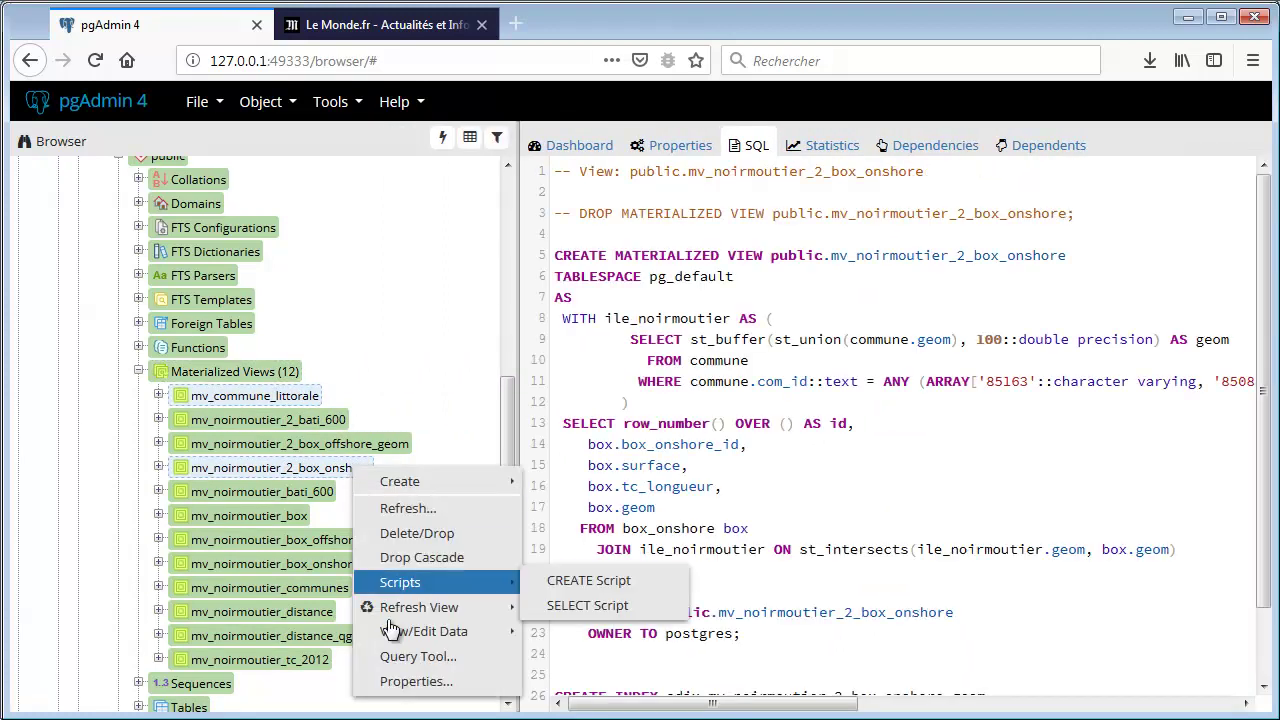
click(416, 681)
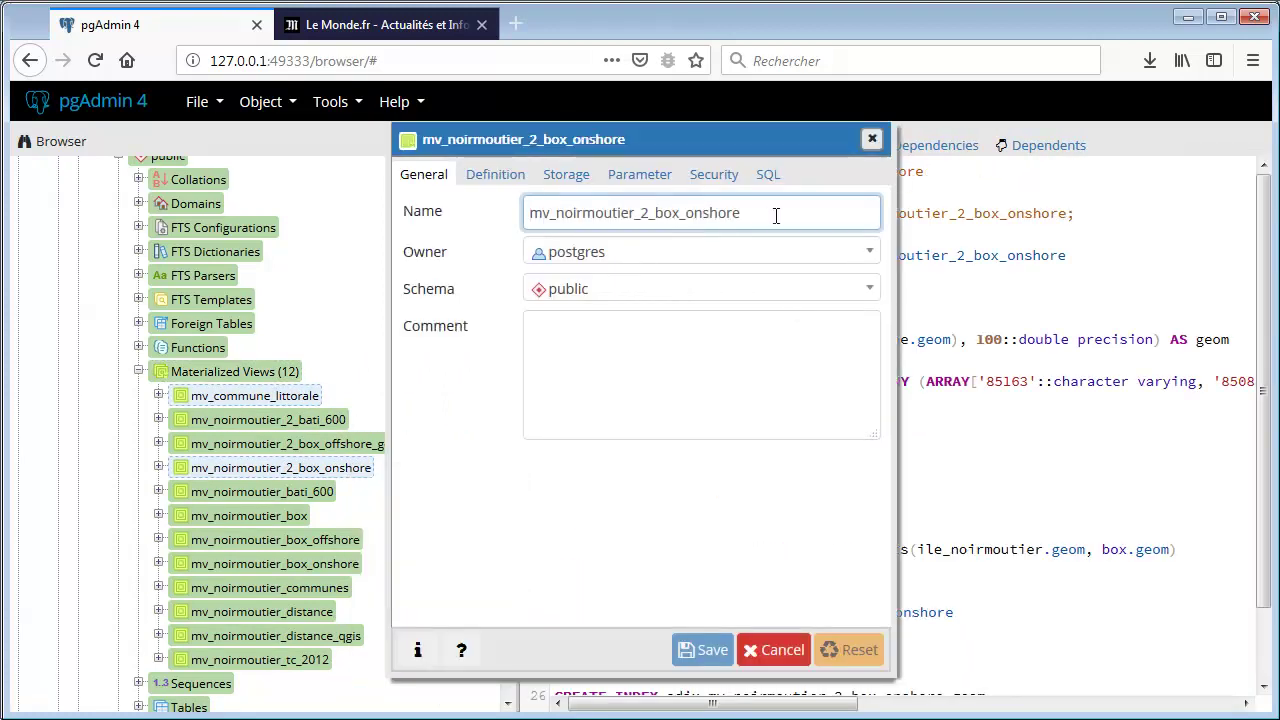
text(_geom)
click(734, 400)
click(693, 649)
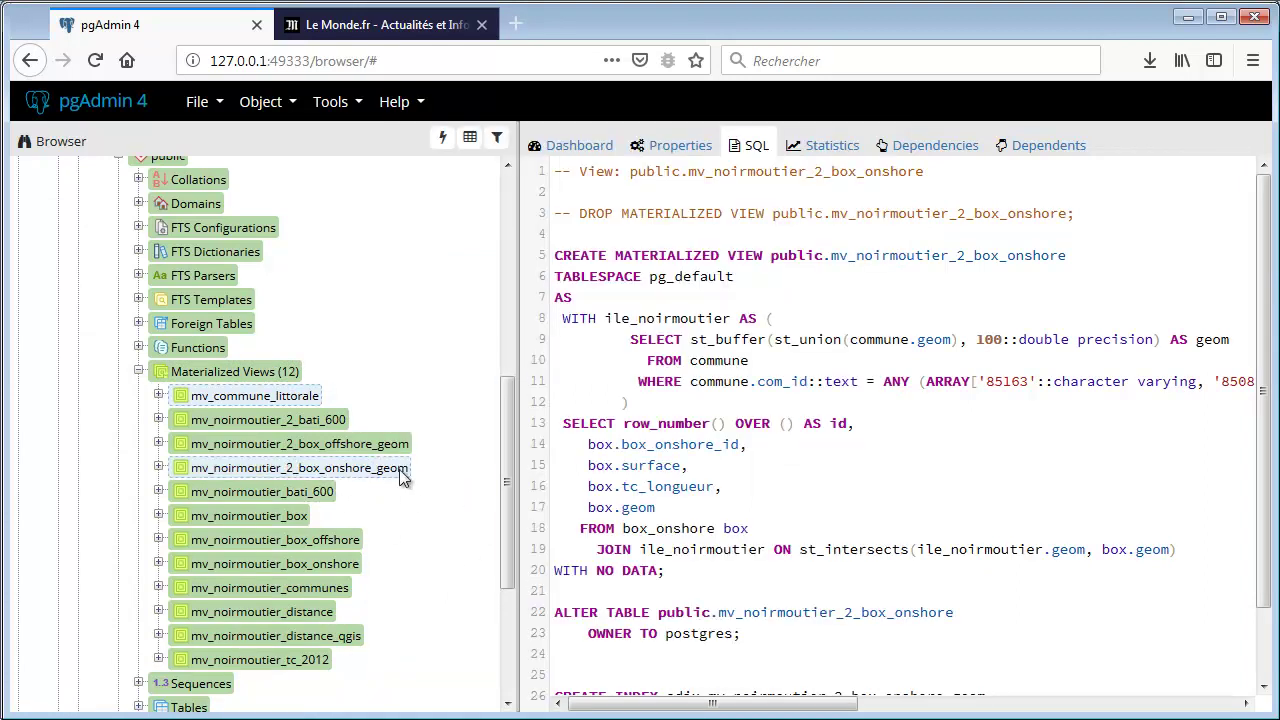
Check the existing index of the mv_noirmoutier_2_box_onshore_geom view
click(159, 468)
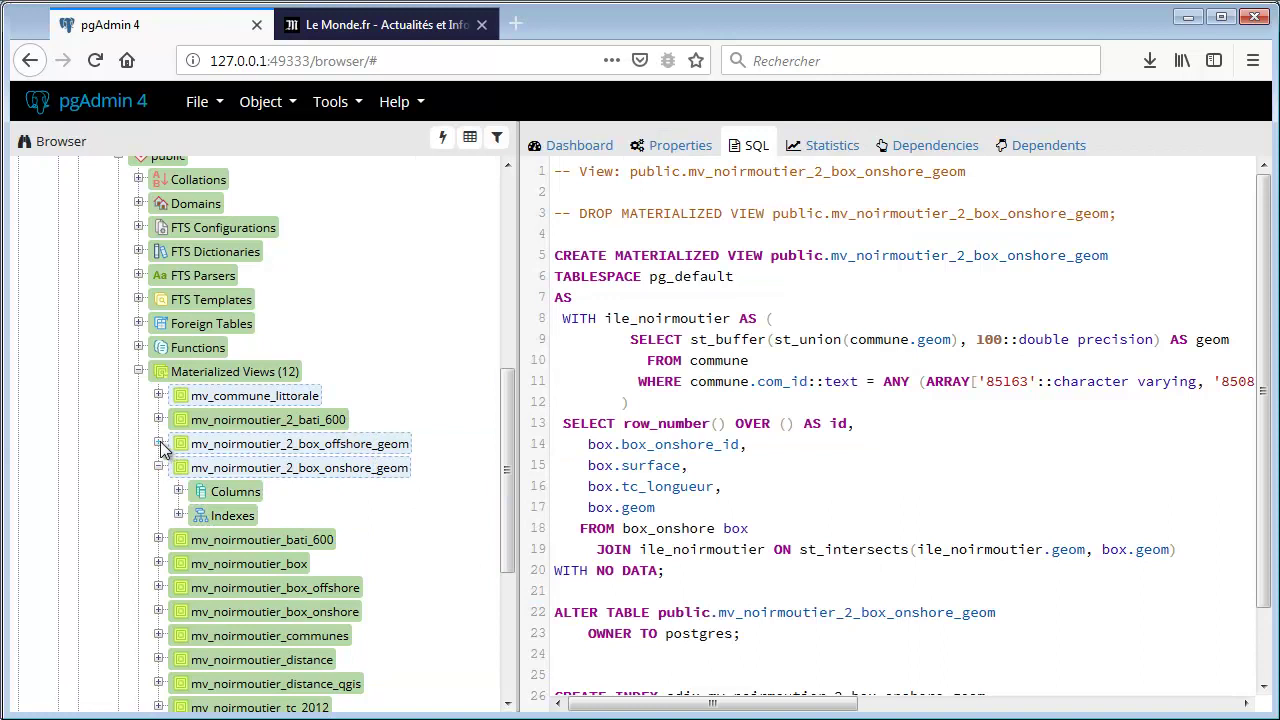
click(178, 515)
right_click(210, 518)
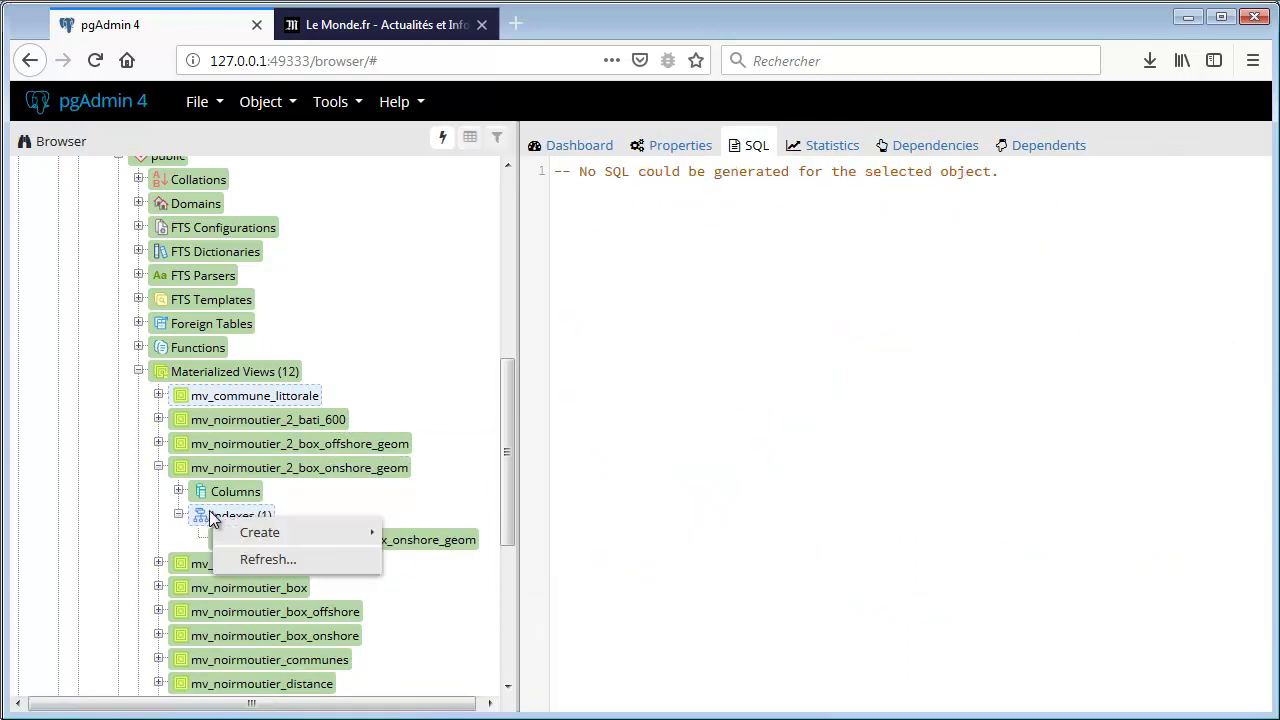
click(160, 447)
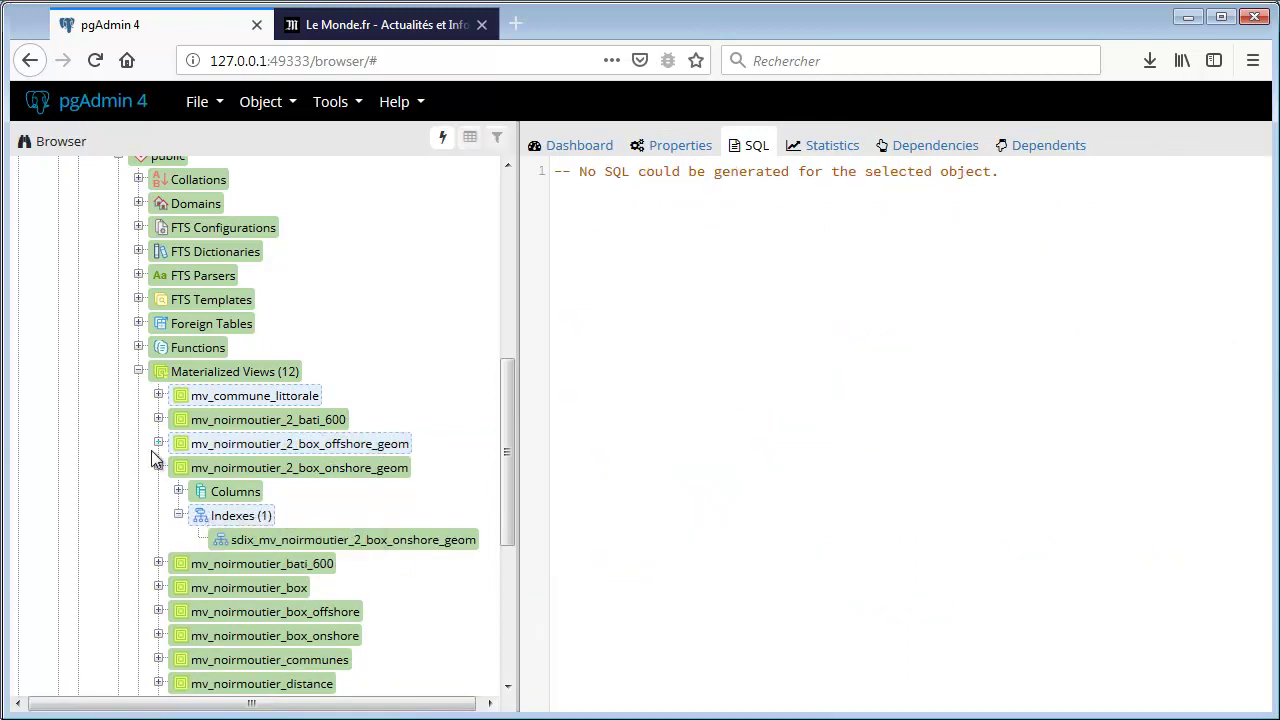
Start a new index on mv_noirmoutier_2_box_offshore_geom named sdix_mv_noirmoutier_2_box_offshore_geom and choose its tablespace
click(159, 445)
click(178, 491)
right_click(242, 493)
mouse_move(337, 510)
click(519, 508)
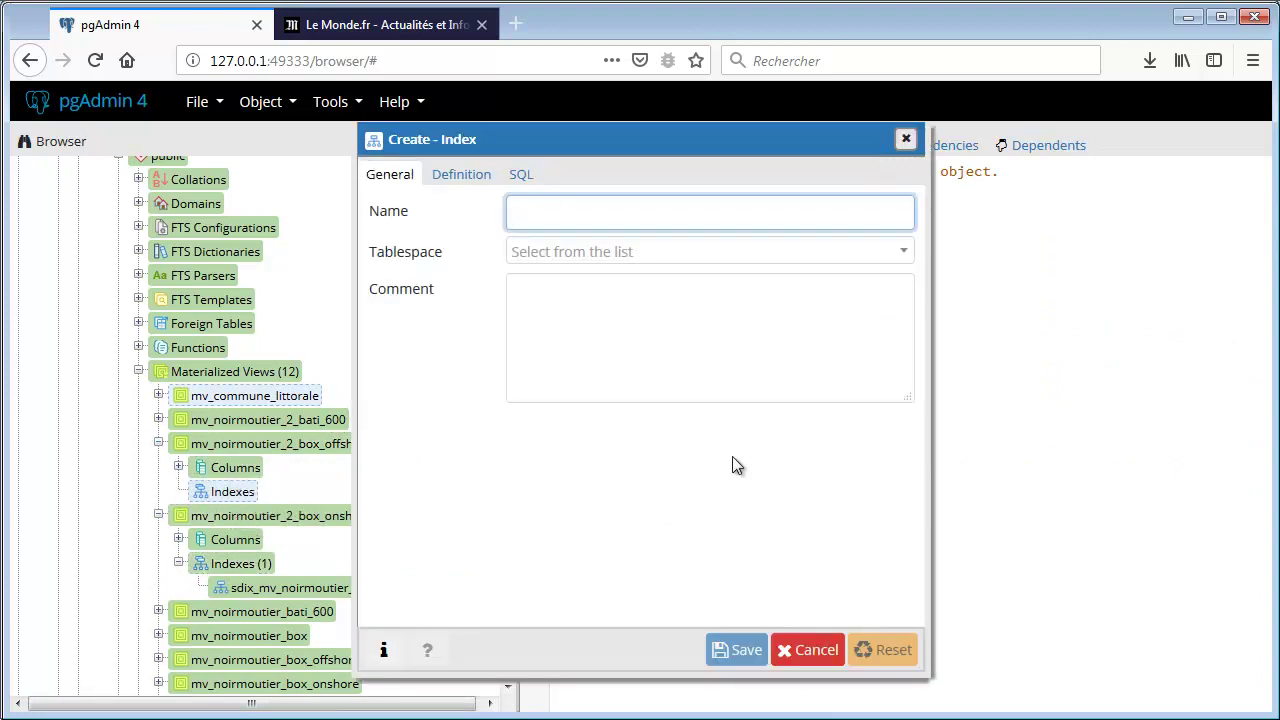
text(sdixc)
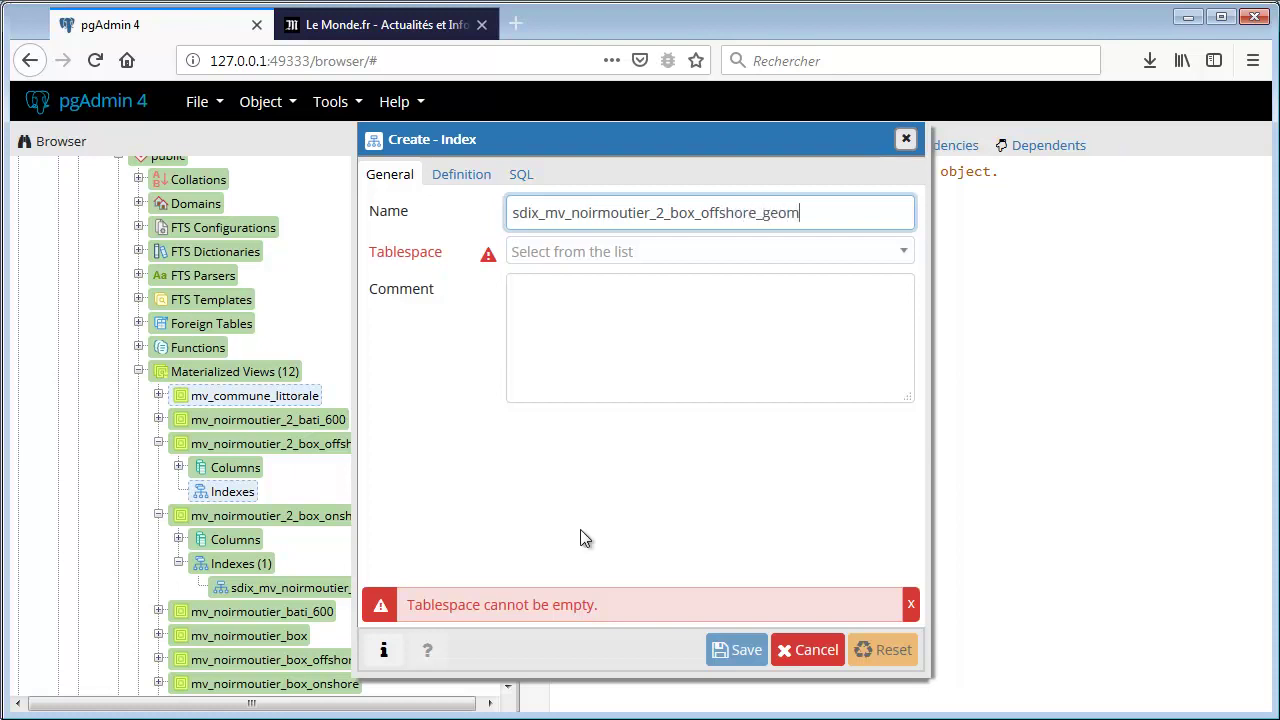
click(573, 252)
click(560, 320)
Define the new index with the gist access method on the geom column and save it
click(470, 175)
click(521, 177)
click(478, 178)
click(697, 211)
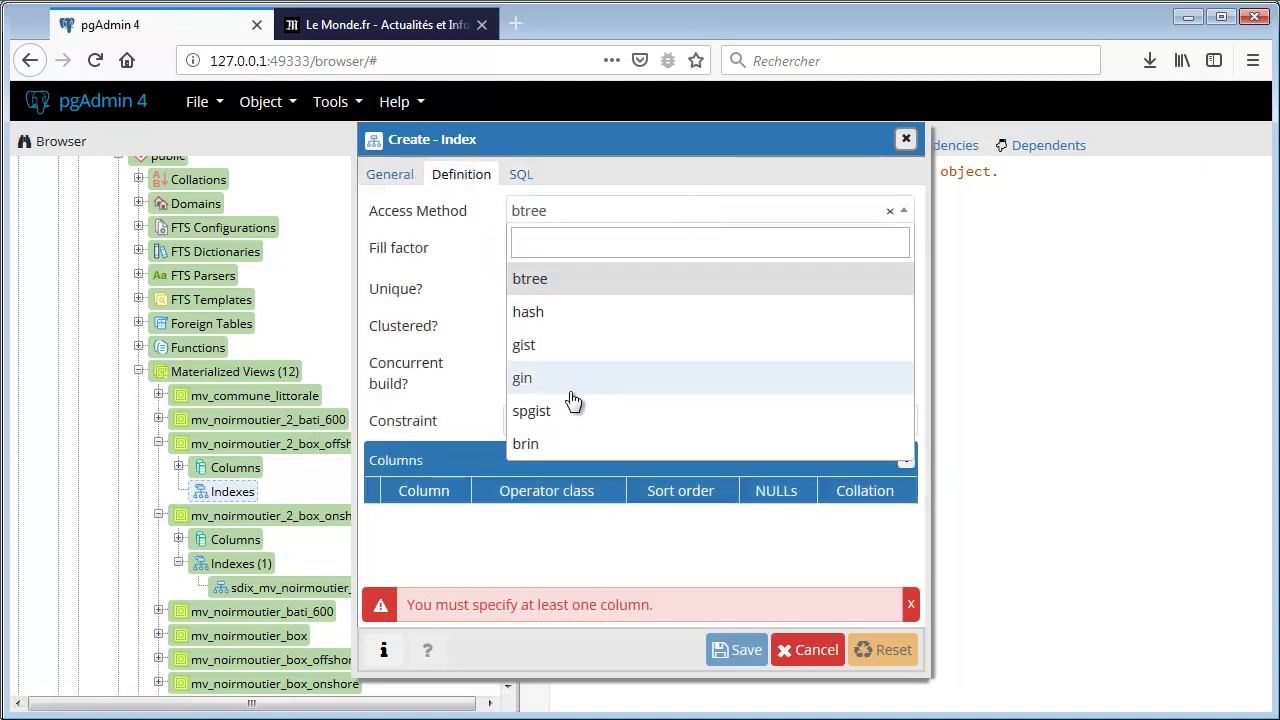
click(560, 348)
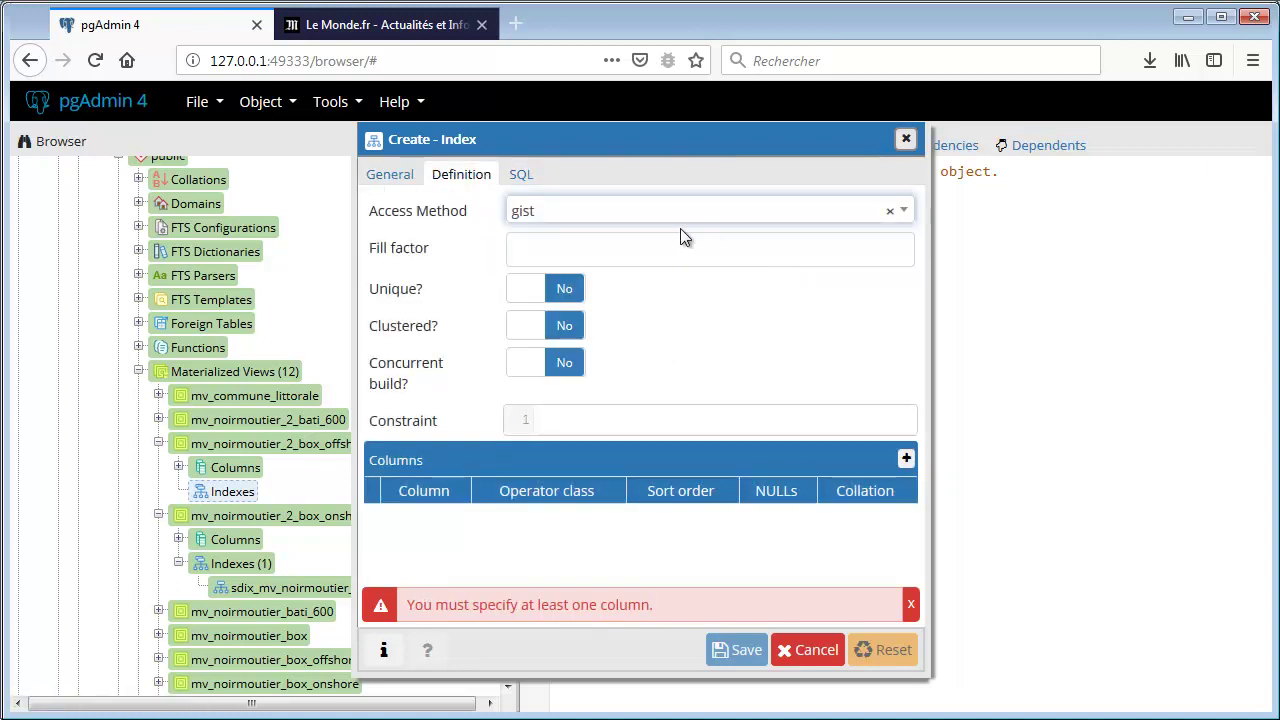
click(905, 459)
click(422, 521)
click(430, 488)
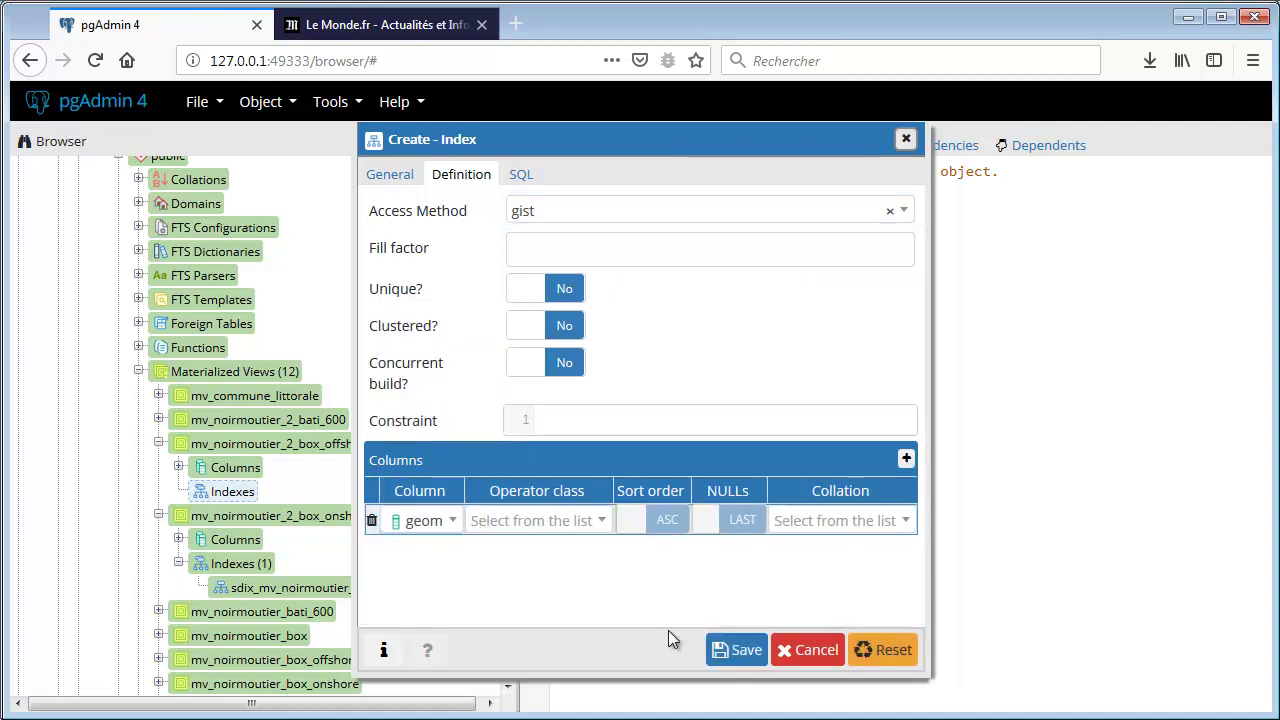
click(737, 650)
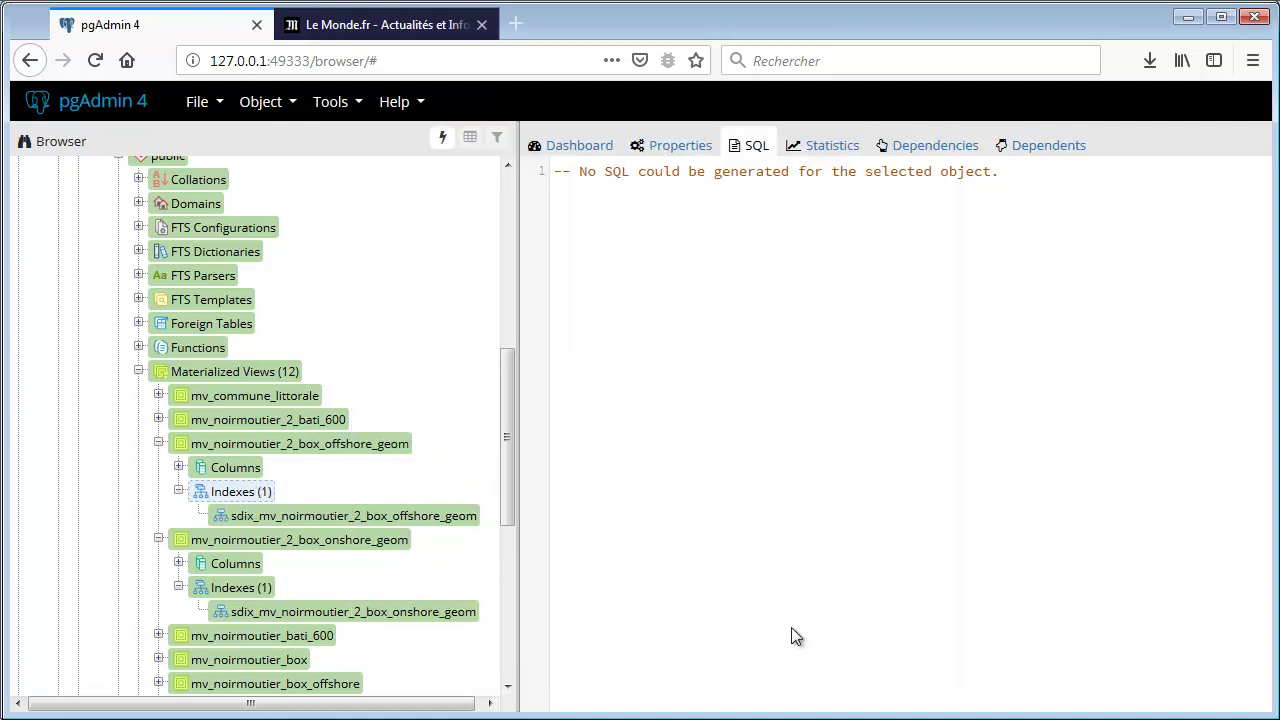
Collapse both box views in the tree and rename mv_noirmoutier_2_box_onshore_geom to mv_noirmoutier_2_box_onshore
click(158, 443)
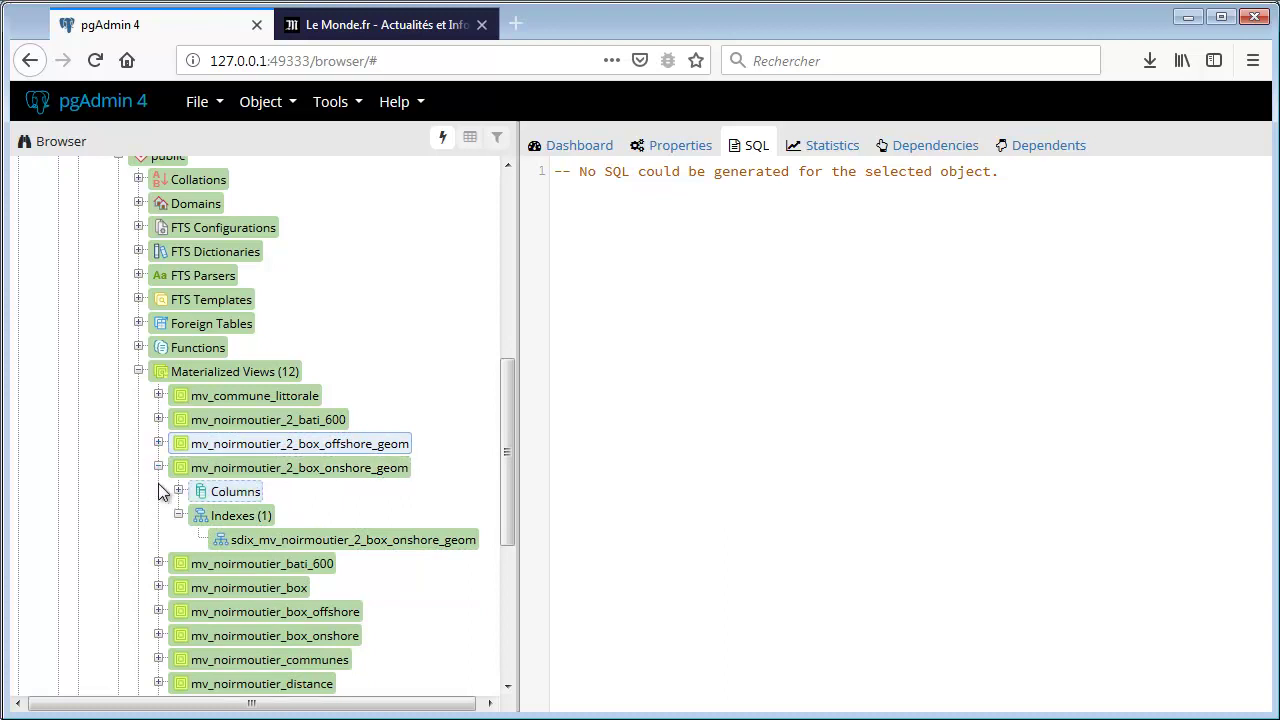
click(158, 467)
right_click(404, 476)
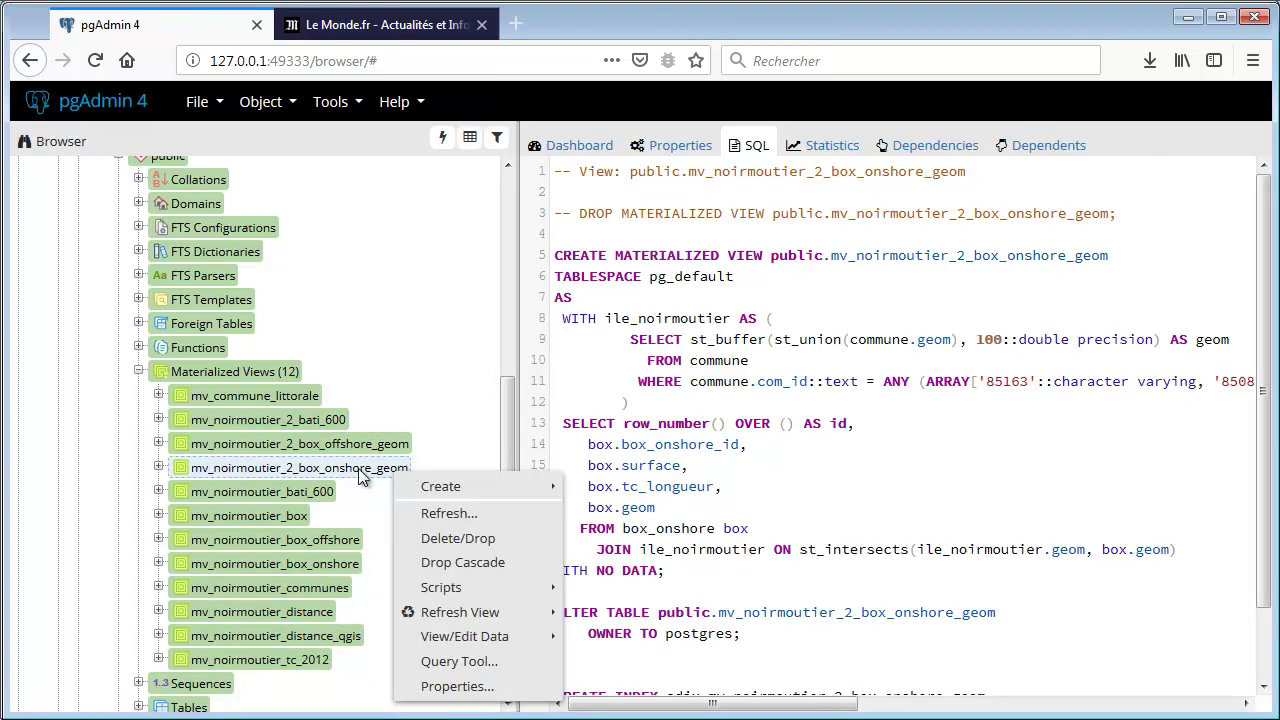
click(446, 686)
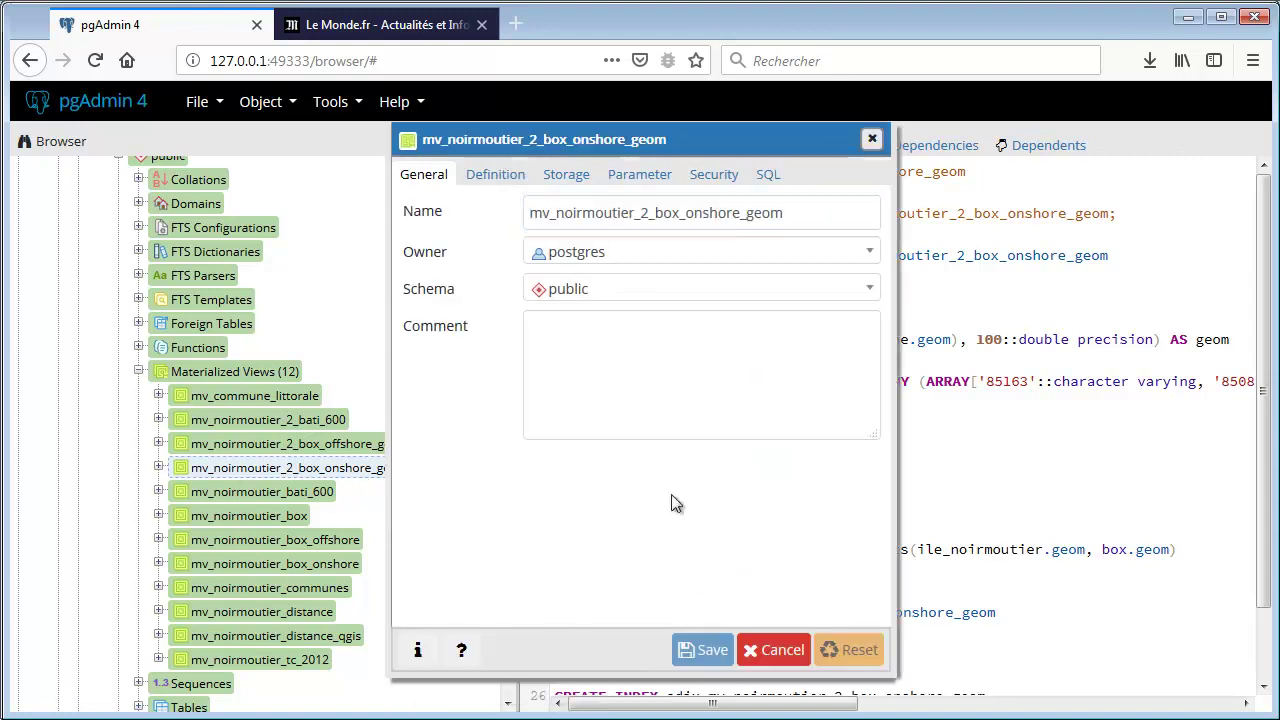
drag(786, 214, 737, 214)
key(BackSpace)
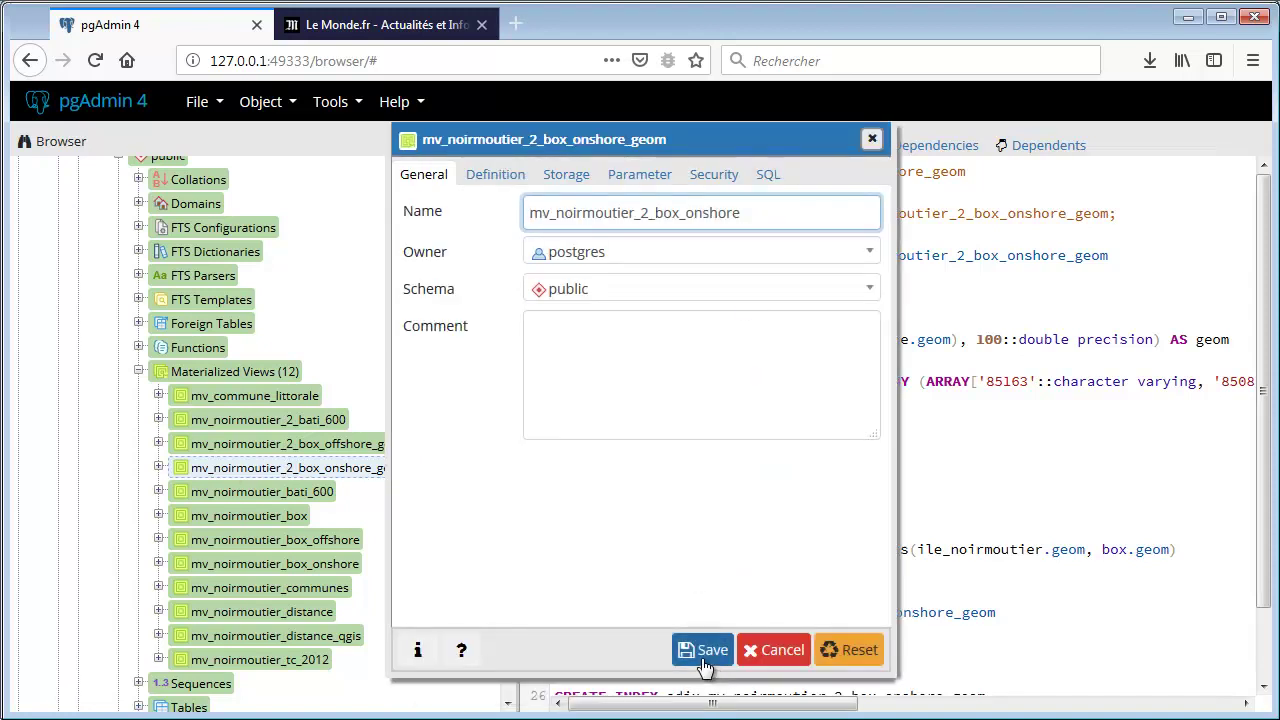
click(703, 650)
Rename the materialized view mv_noirmoutier_2_box_offshore_geom to mv_noirmoutier_2_box_offshore
right_click(372, 452)
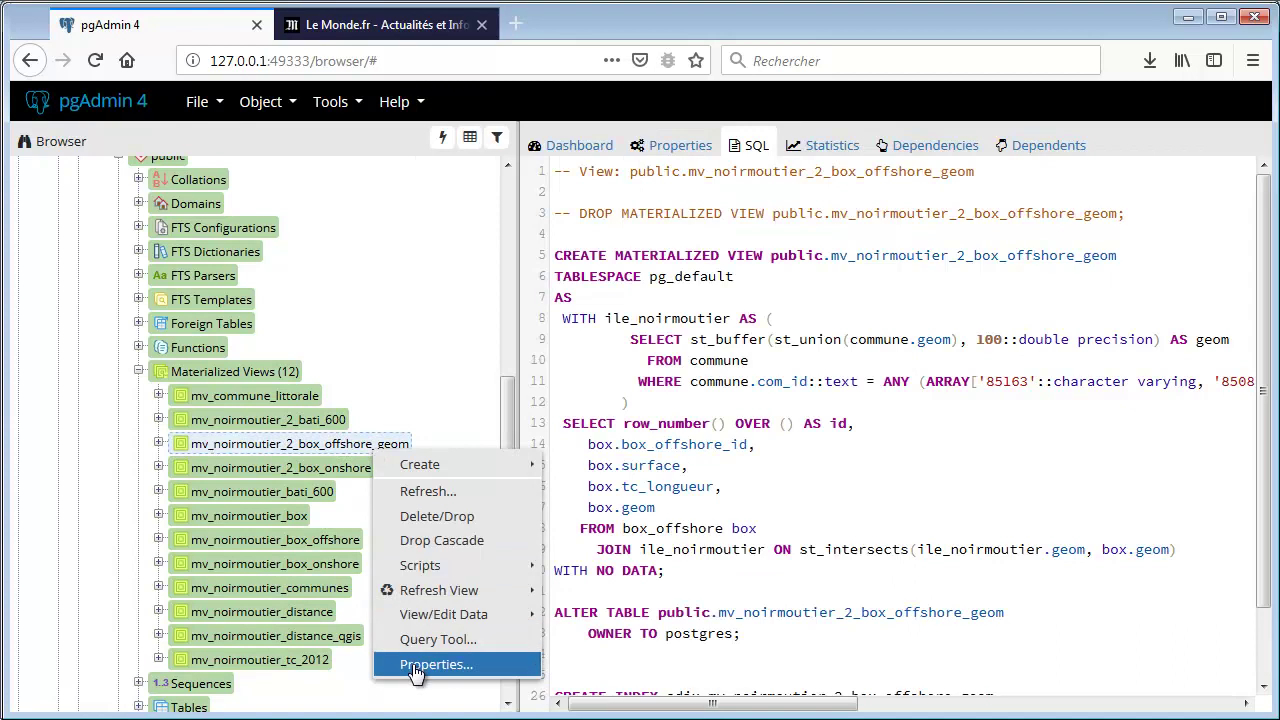
click(440, 663)
drag(742, 214, 800, 214)
key(BackSpace)
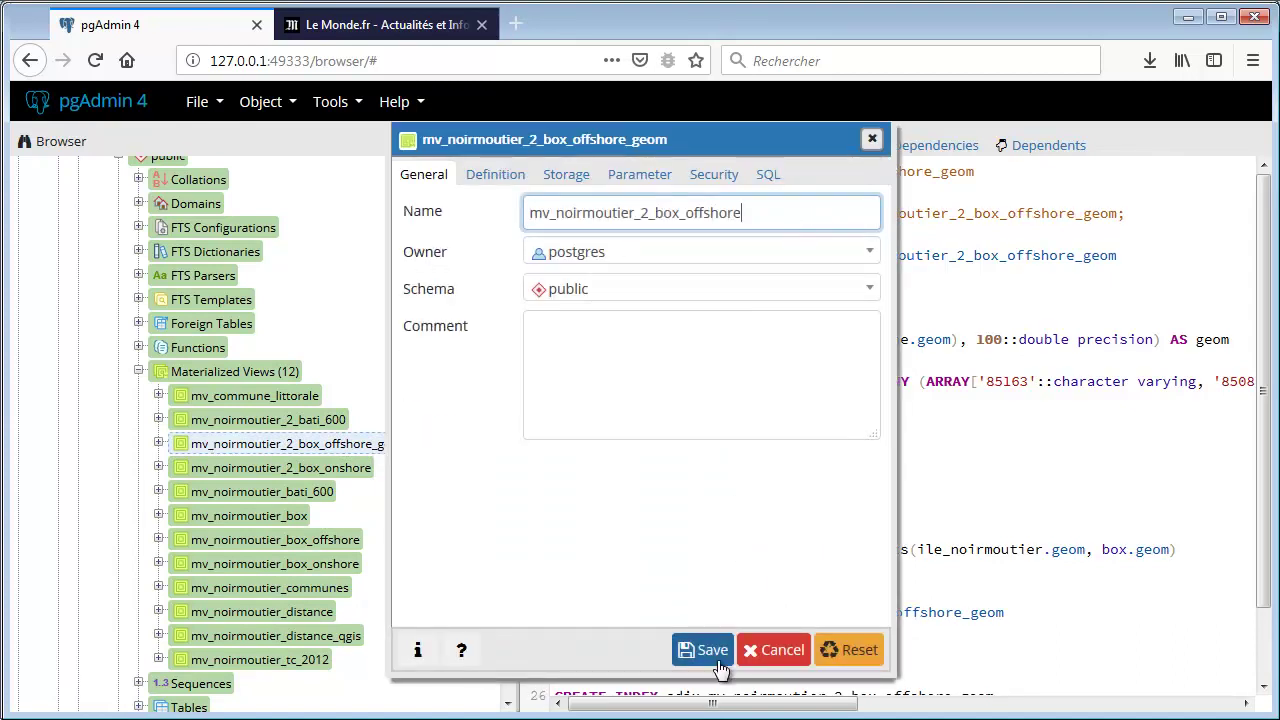
click(712, 651)
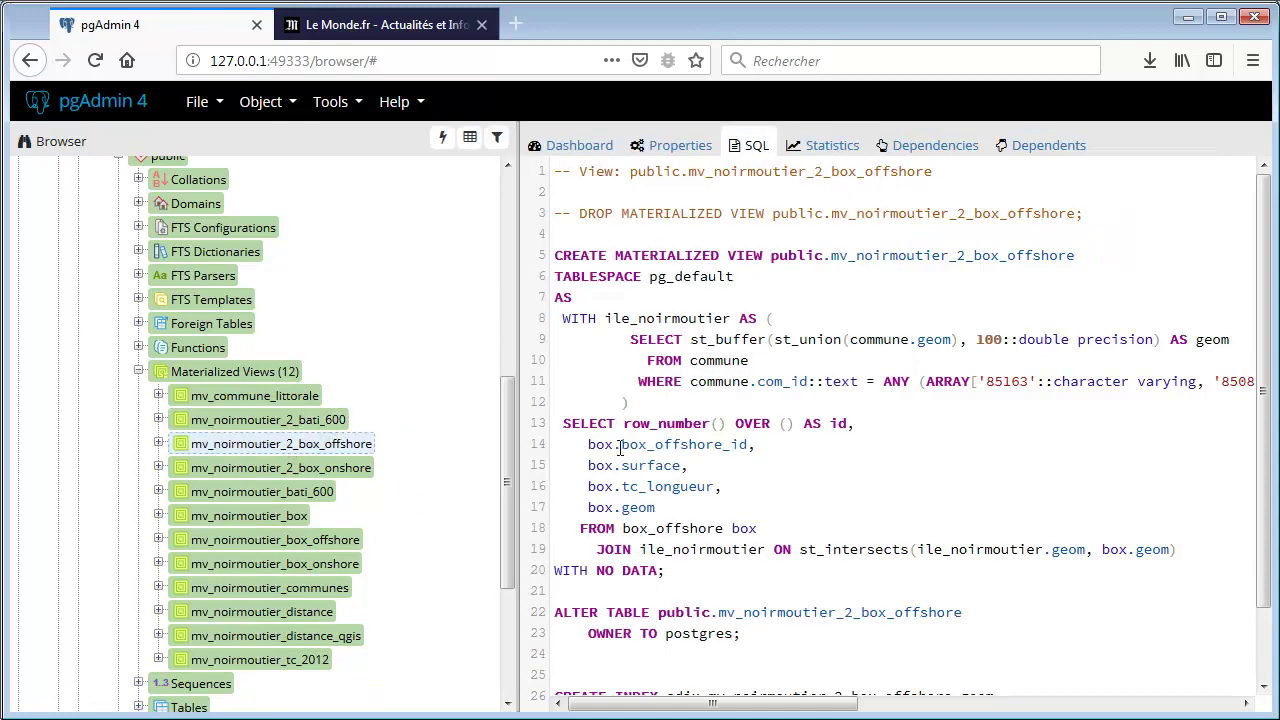
Switch to the QGIS project and remove the QueryLayer, box_onshore and box_offshore layers
key(alt+Tab)
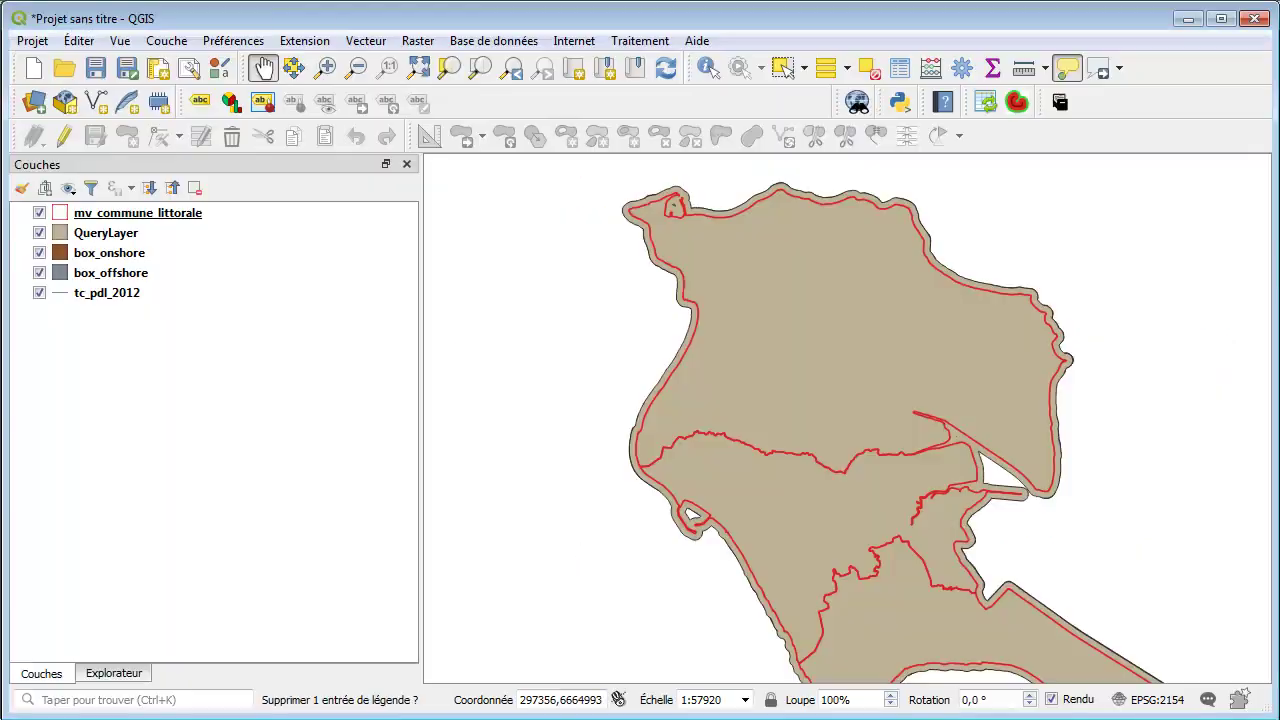
click(134, 234)
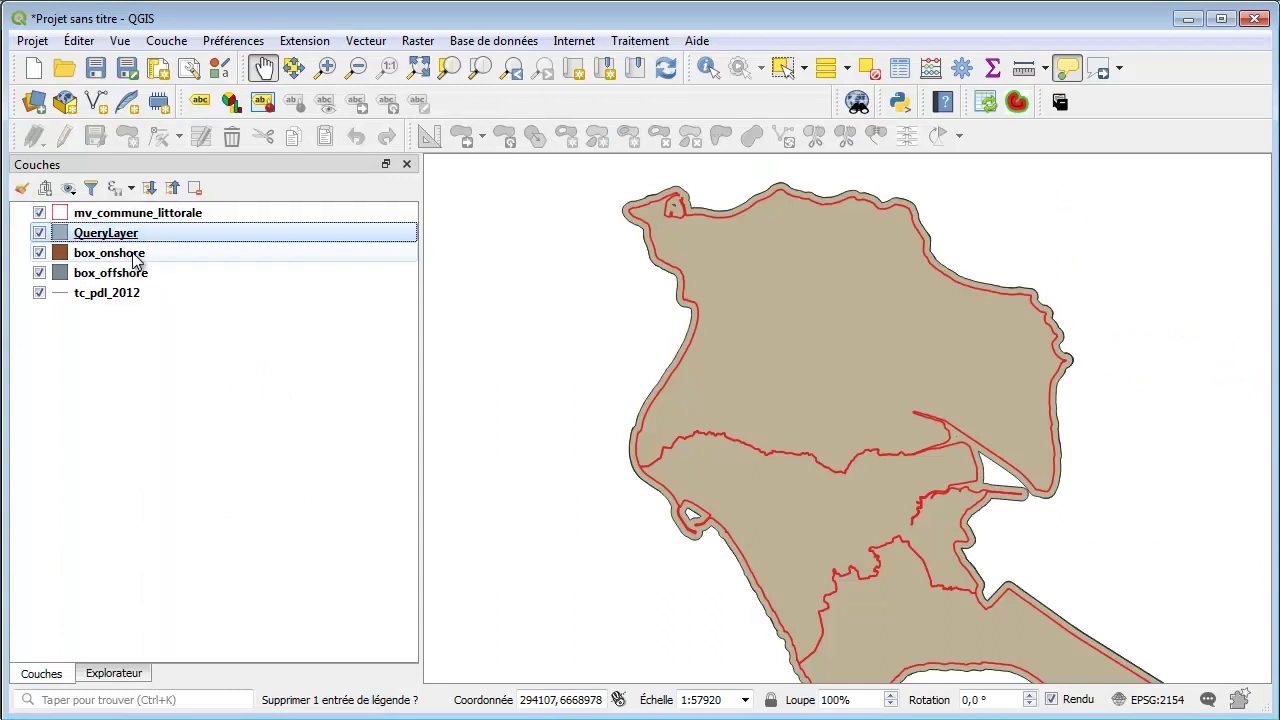
ctrl+click(134, 252)
ctrl+click(120, 272)
right_click(114, 261)
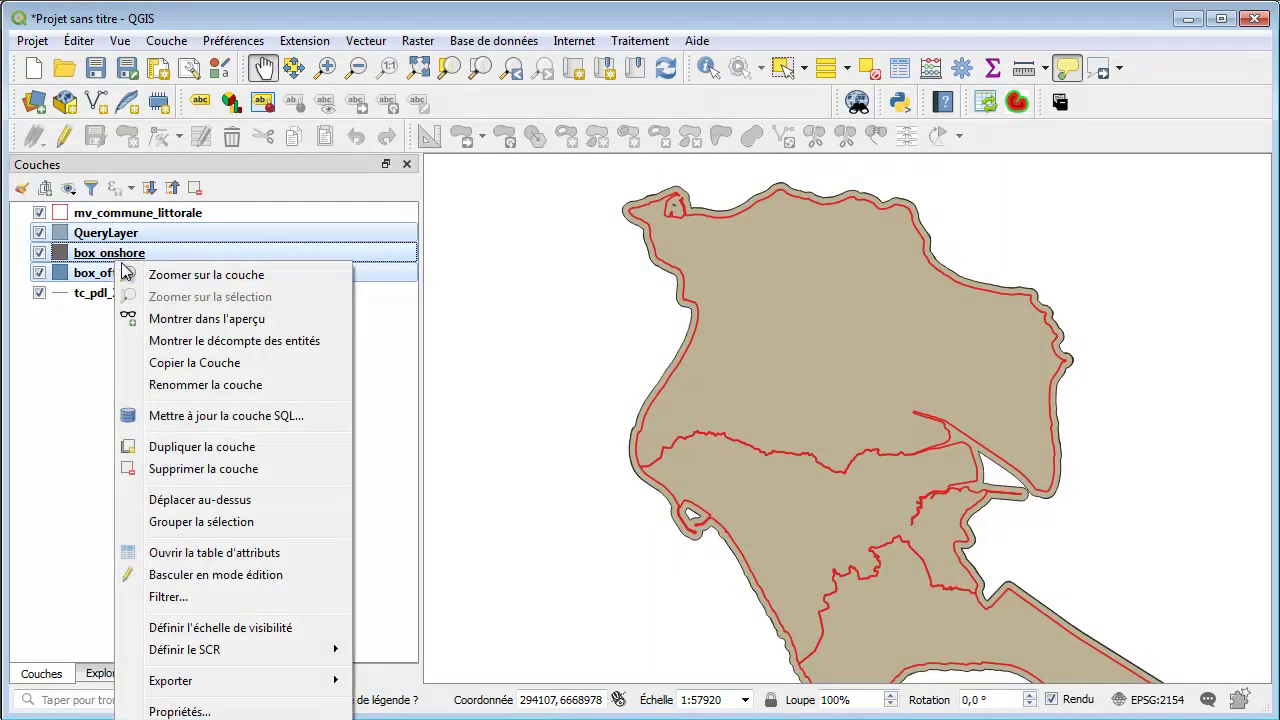
click(200, 468)
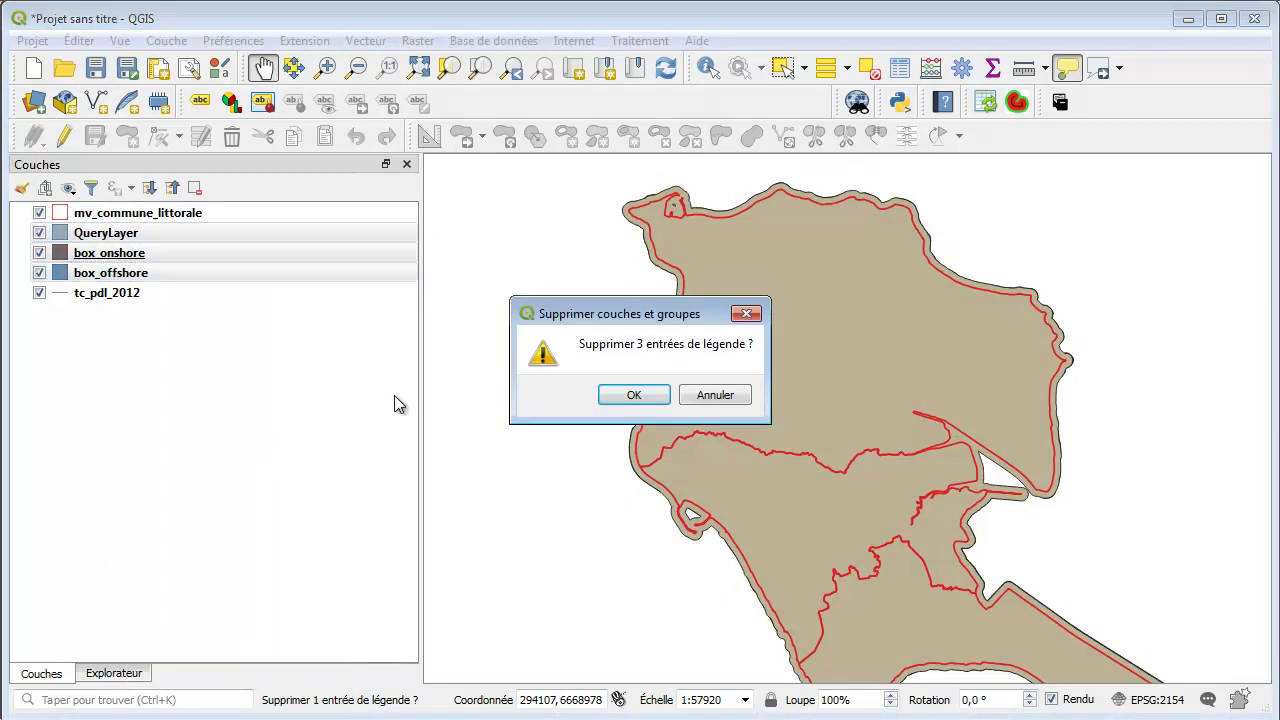
click(600, 398)
Refresh the public schema among the data sources and try to add mv_noirmoutier_2_box_offshore and mv_noirmoutier_2_box_onshore to the map
click(113, 673)
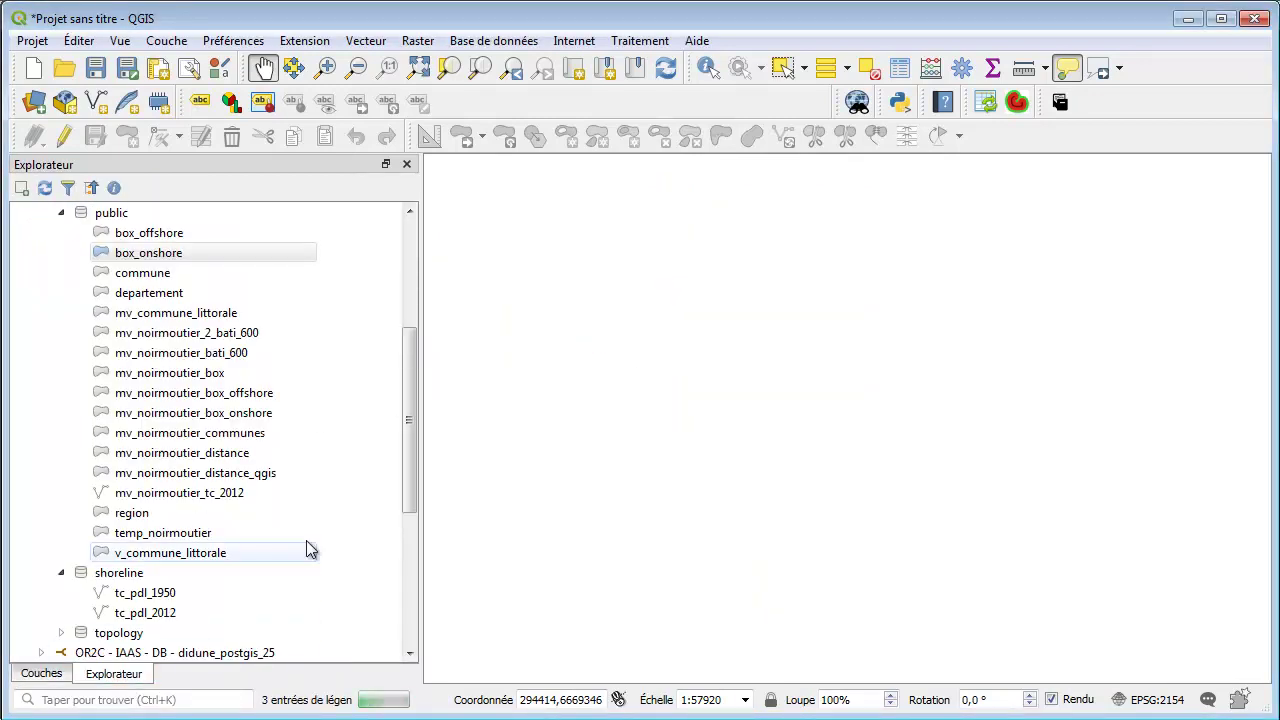
click(110, 213)
right_click(115, 215)
click(157, 233)
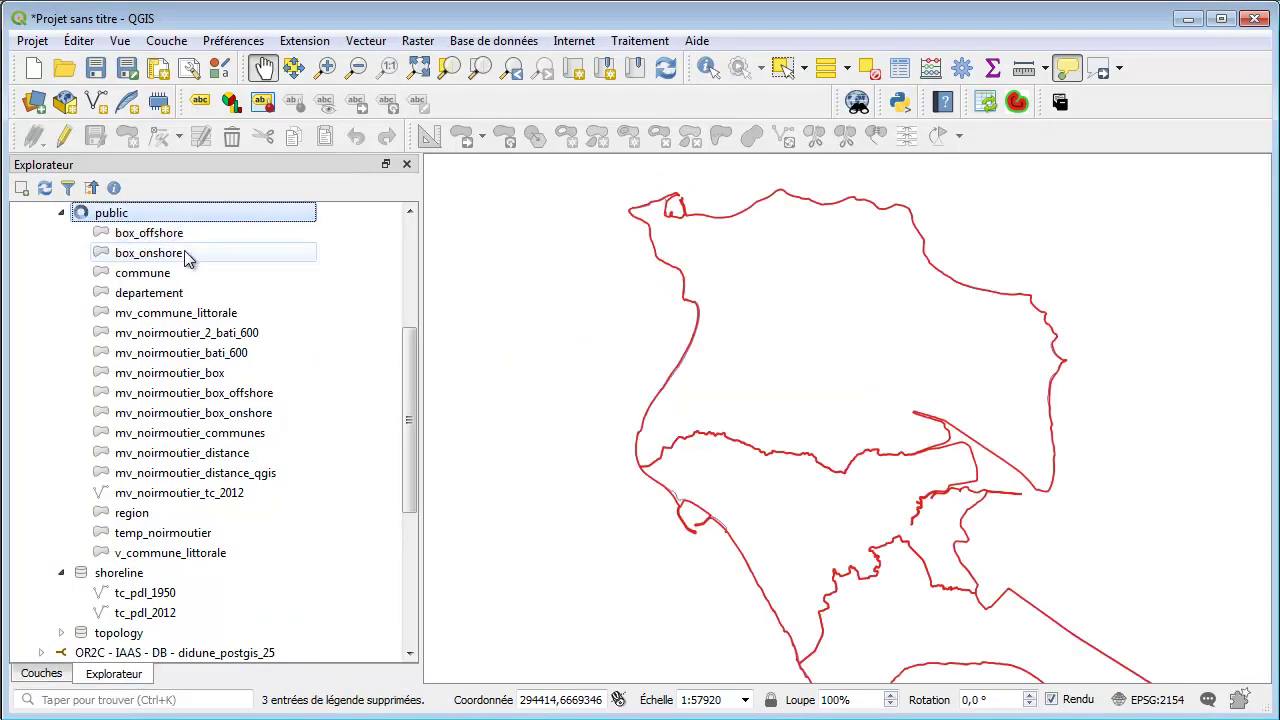
drag(270, 353, 470, 358)
drag(276, 380, 820, 374)
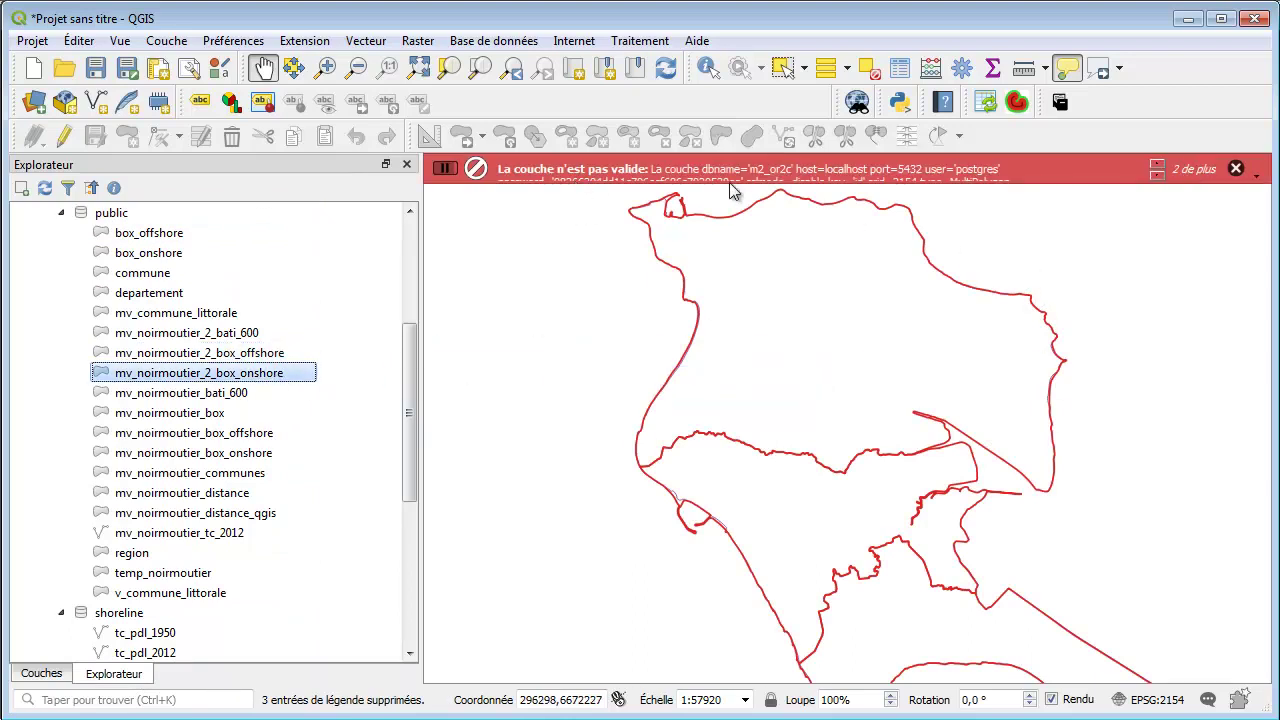
Dismiss the invalid-layer messages and switch to the QGIS DB Manager
click(1155, 175)
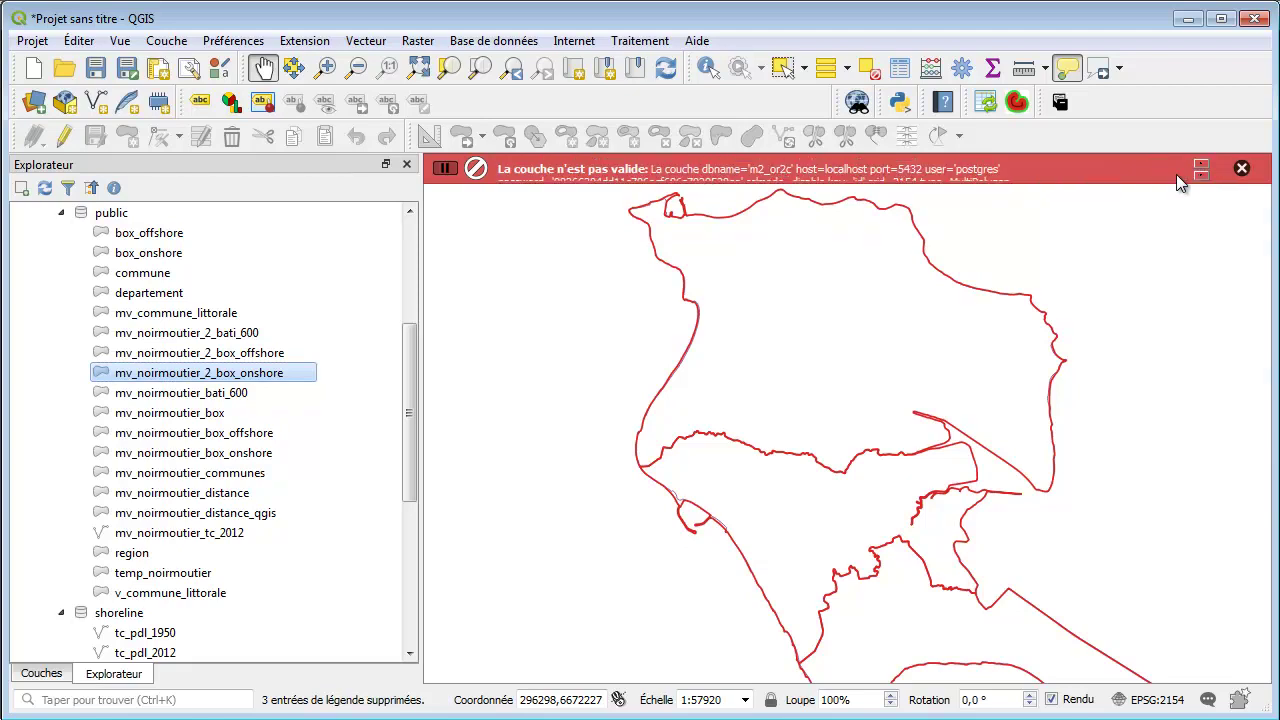
click(1200, 176)
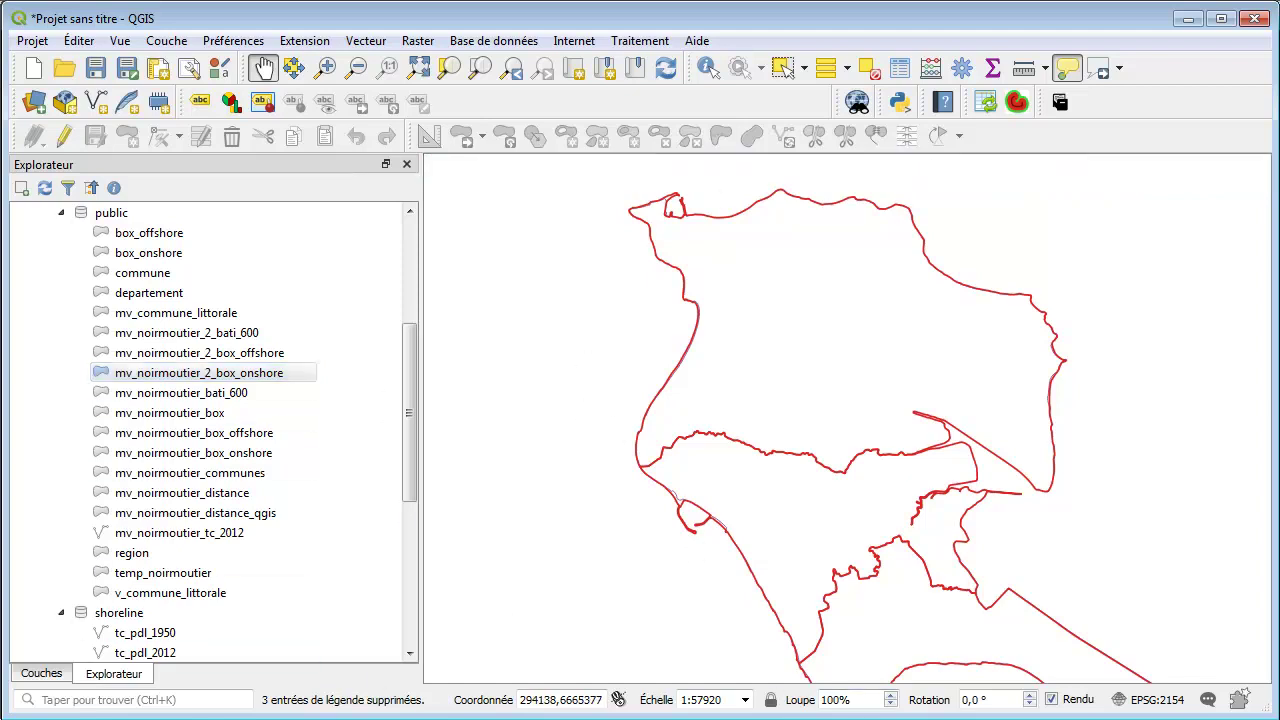
key(alt+Tab)
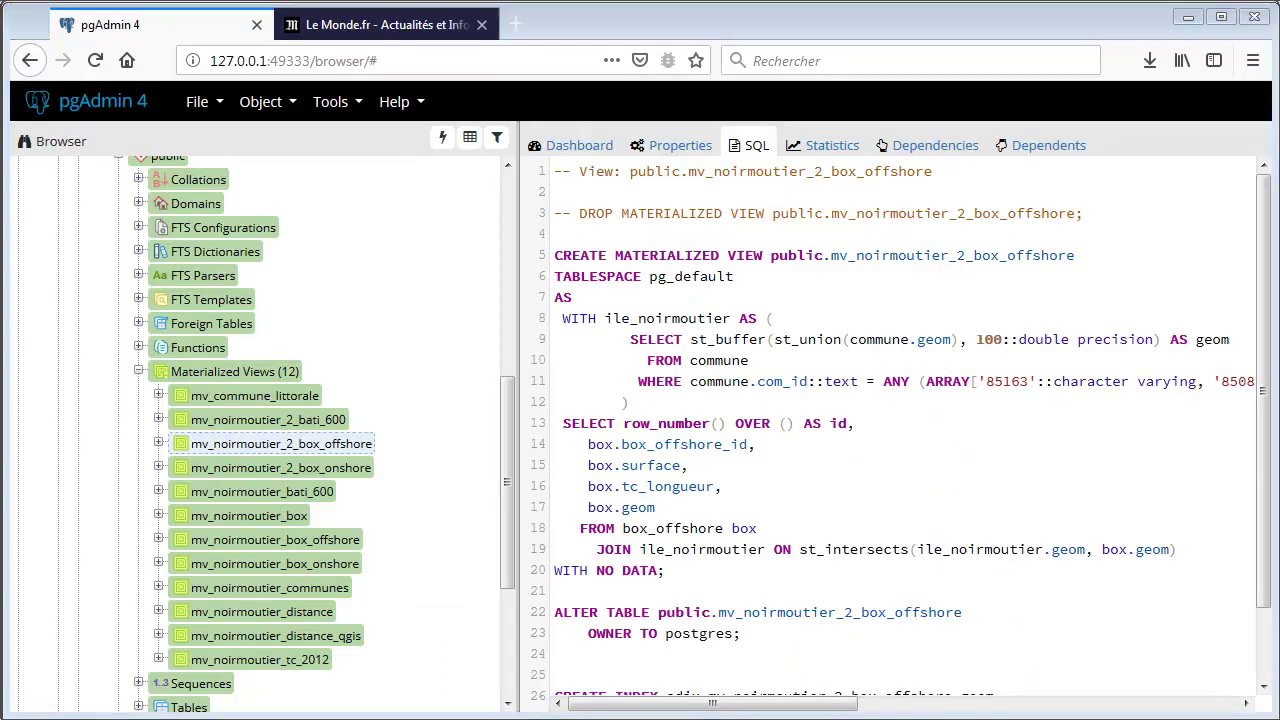
key(alt+Tab)
Refresh the DB Manager tree, open mv_noirmoutier_2_box_offshore, read the full database error and close it
right_click(118, 241)
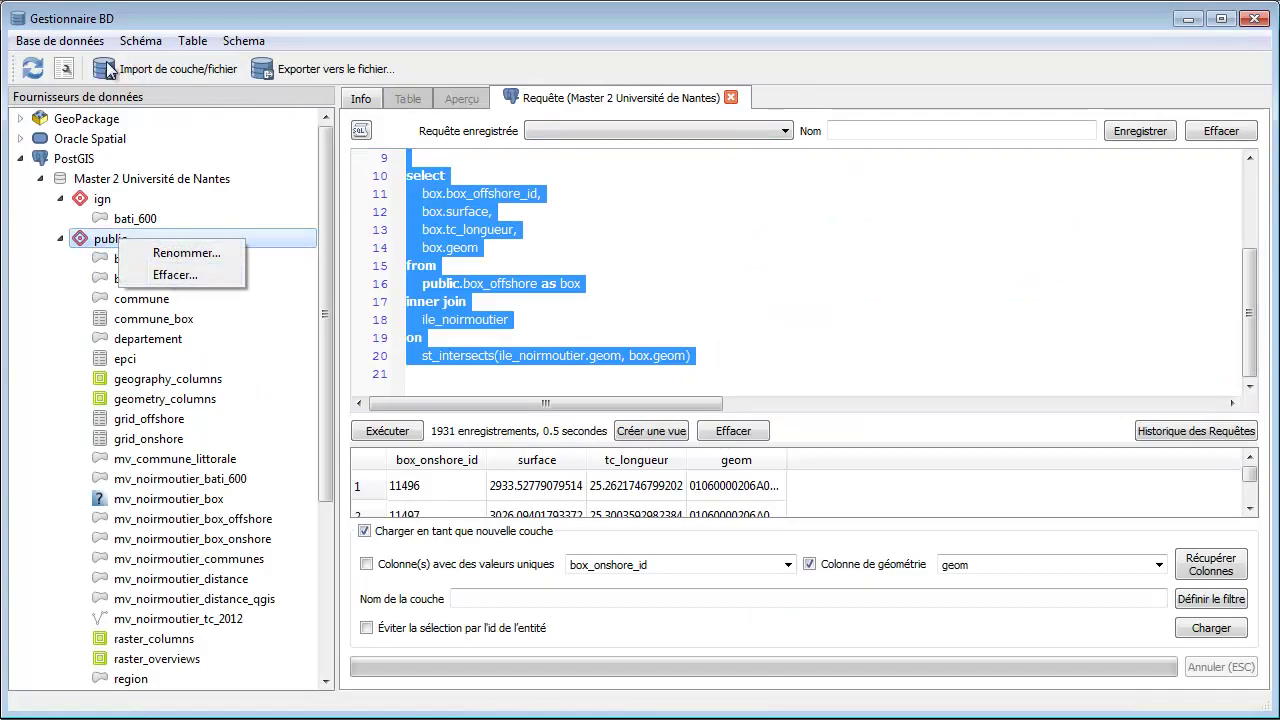
click(32, 68)
click(226, 502)
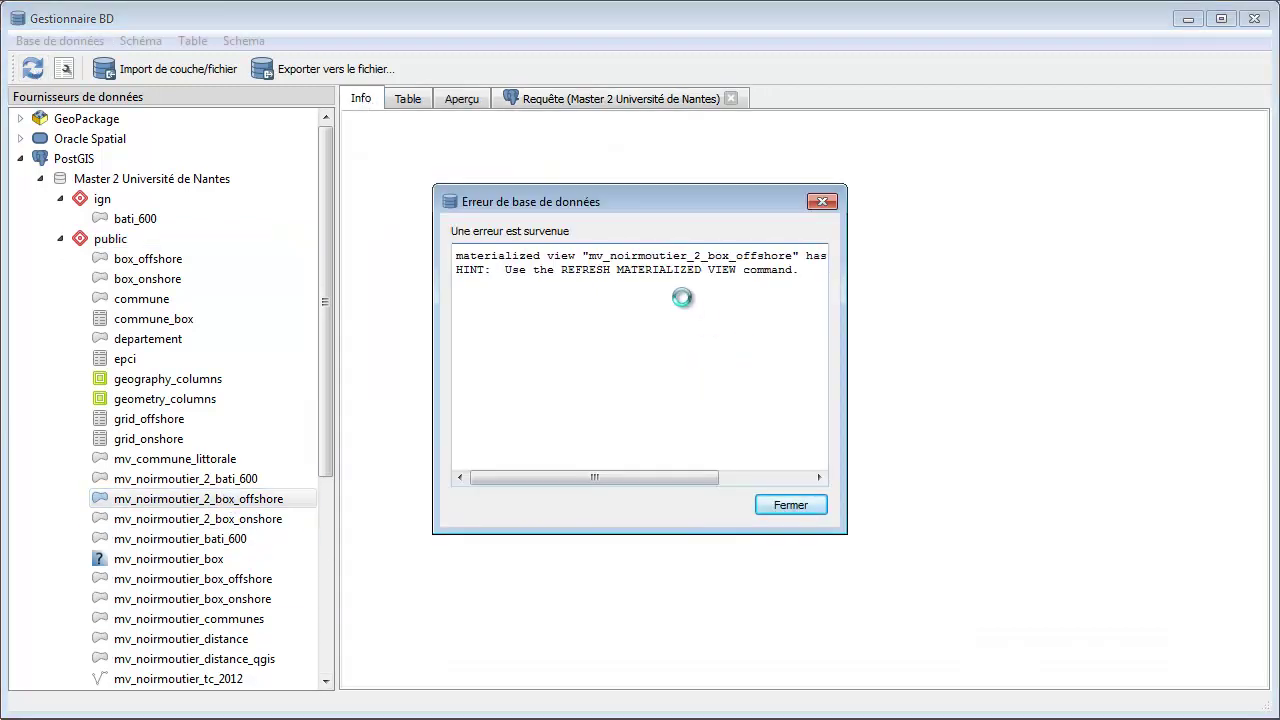
drag(663, 476, 760, 477)
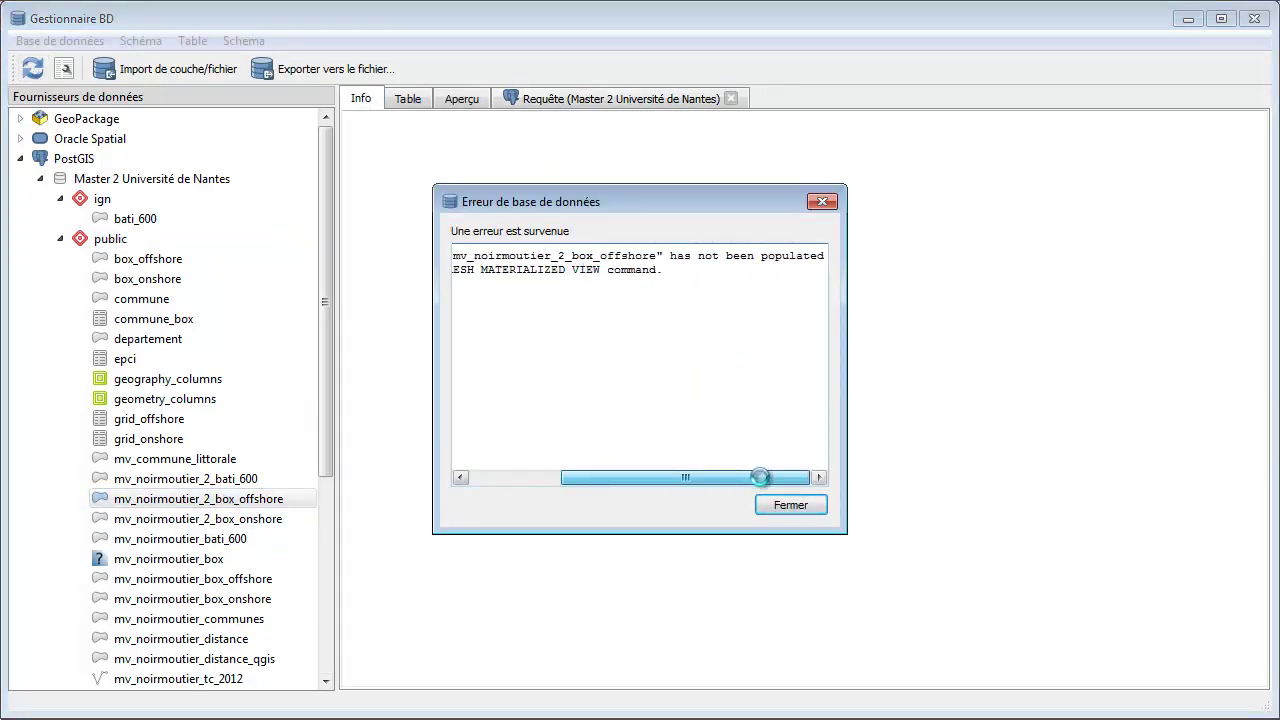
click(807, 511)
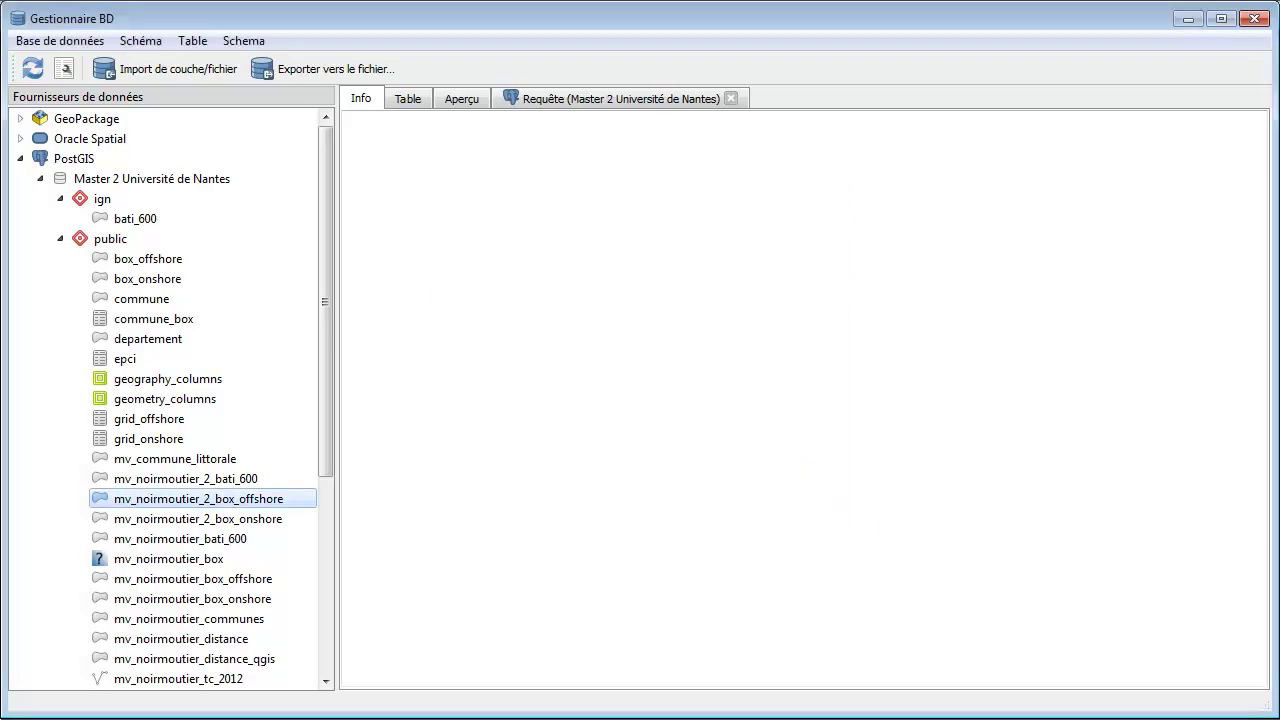
Switch to pgAdmin and refresh the materialized views mv_noirmoutier_2_box_offshore and mv_noirmoutier_2_box_onshore with data
key(alt+Tab)
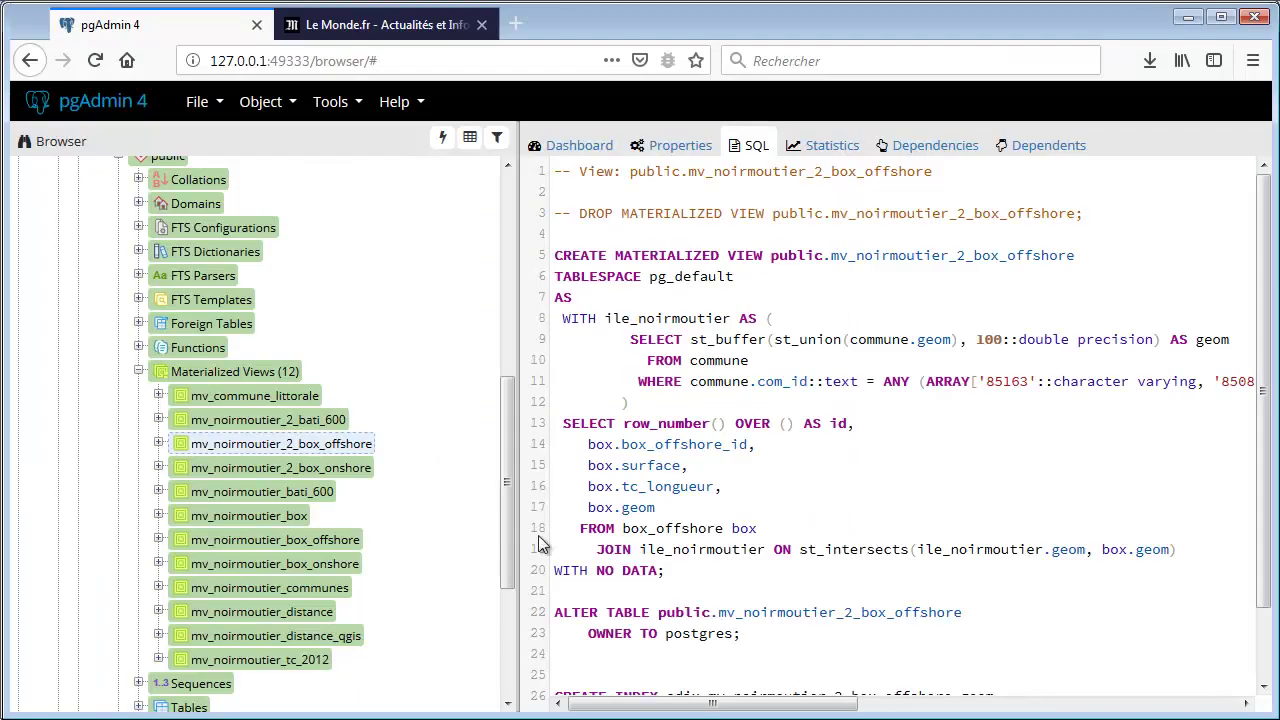
right_click(248, 451)
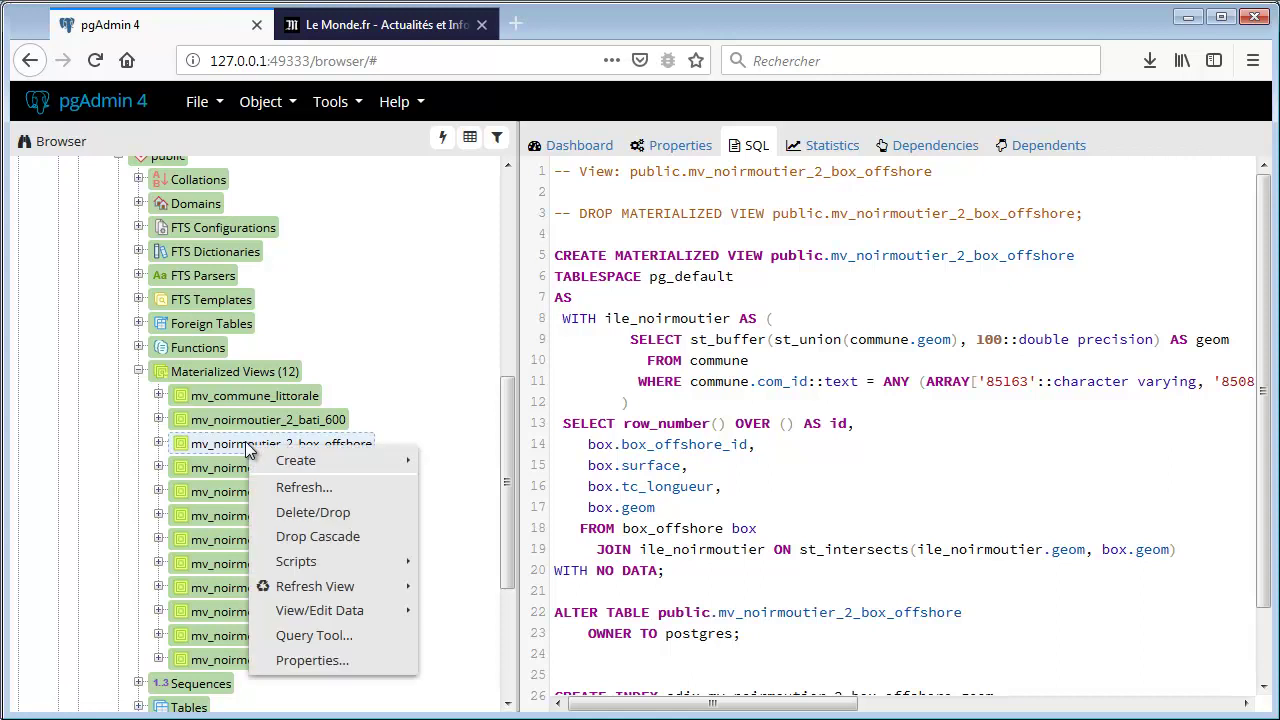
mouse_move(300, 586)
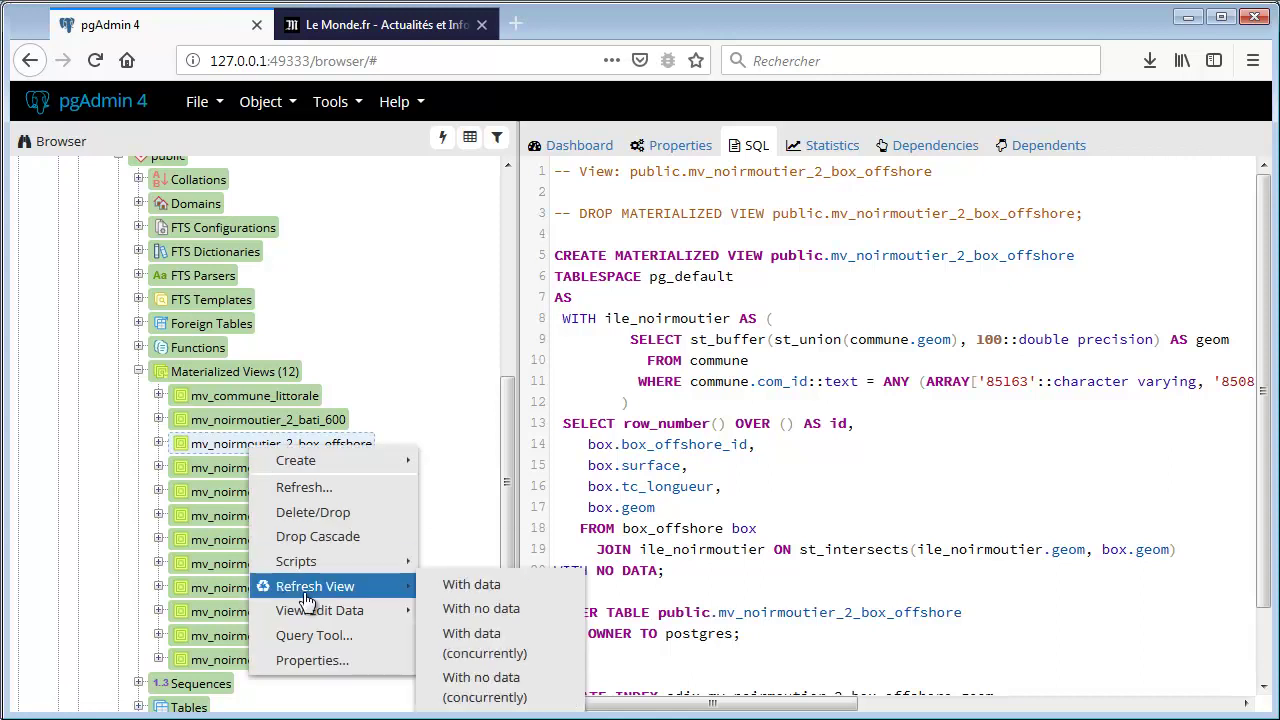
click(494, 590)
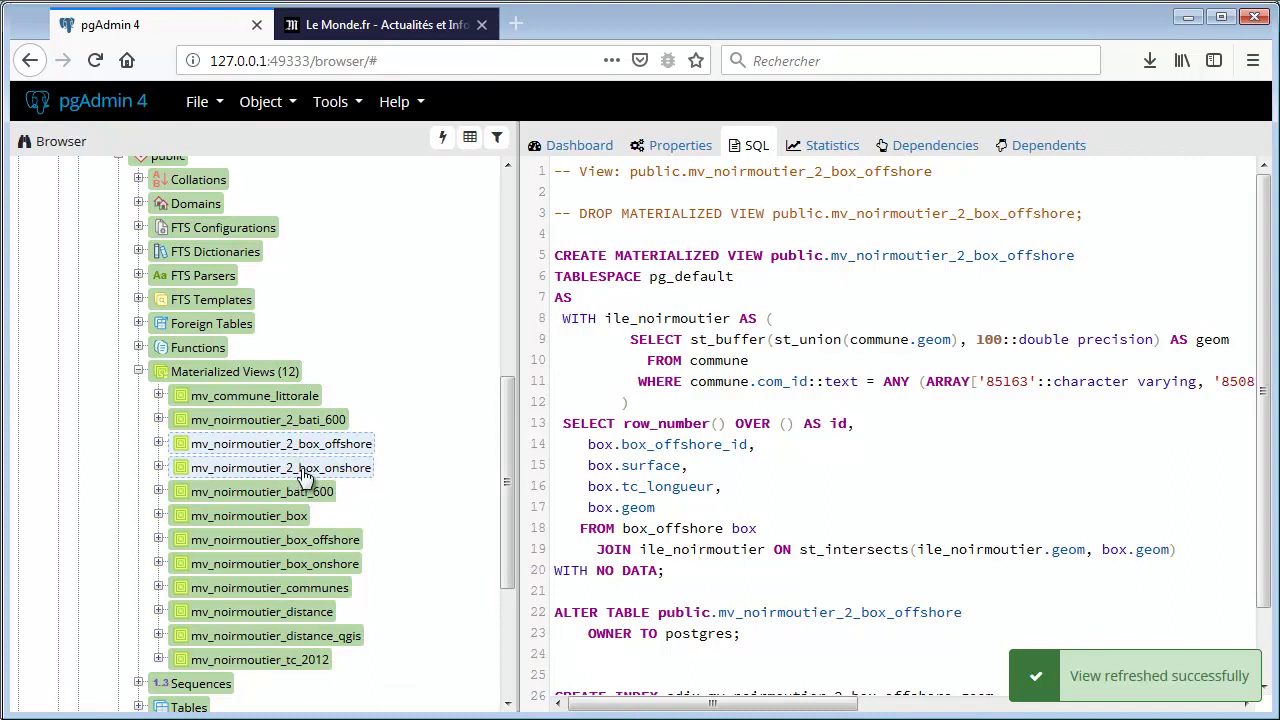
right_click(305, 477)
mouse_move(380, 609)
click(508, 614)
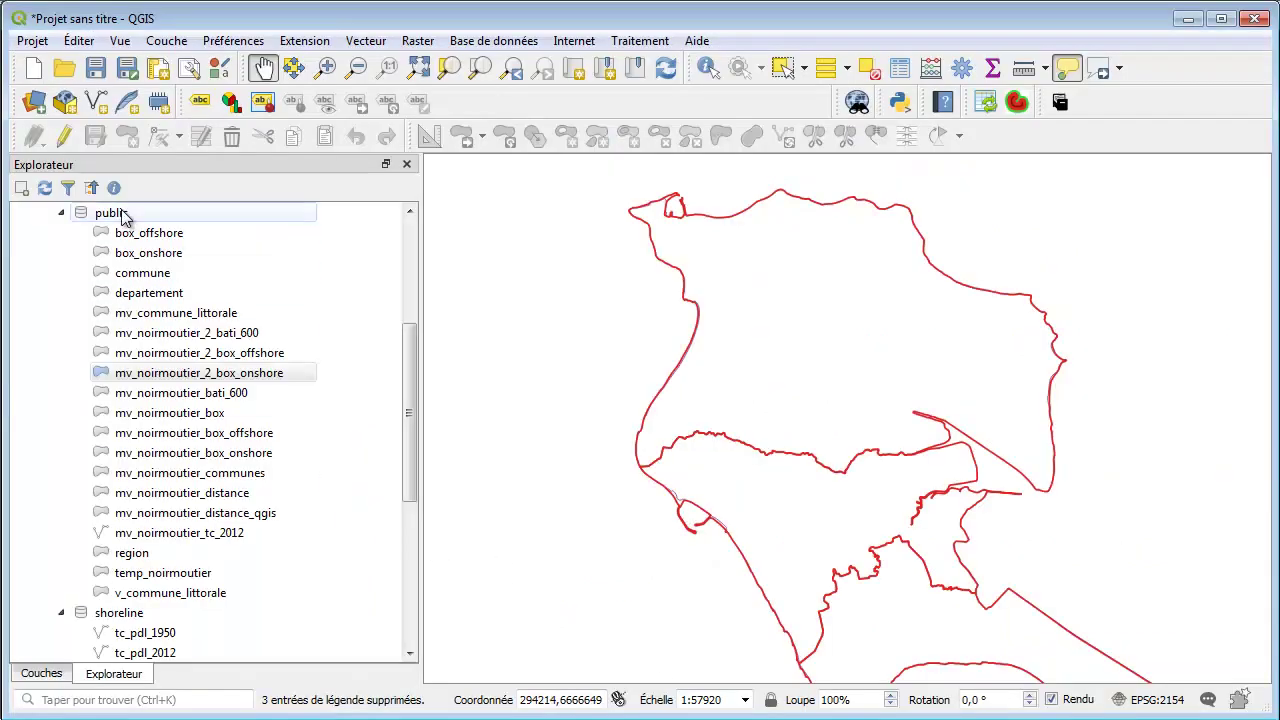
Back in QGIS, add mv_noirmoutier_2_box_offshore and mv_noirmoutier_2_box_onshore from the public schema to the map
right_click(123, 215)
click(48, 216)
right_click(231, 358)
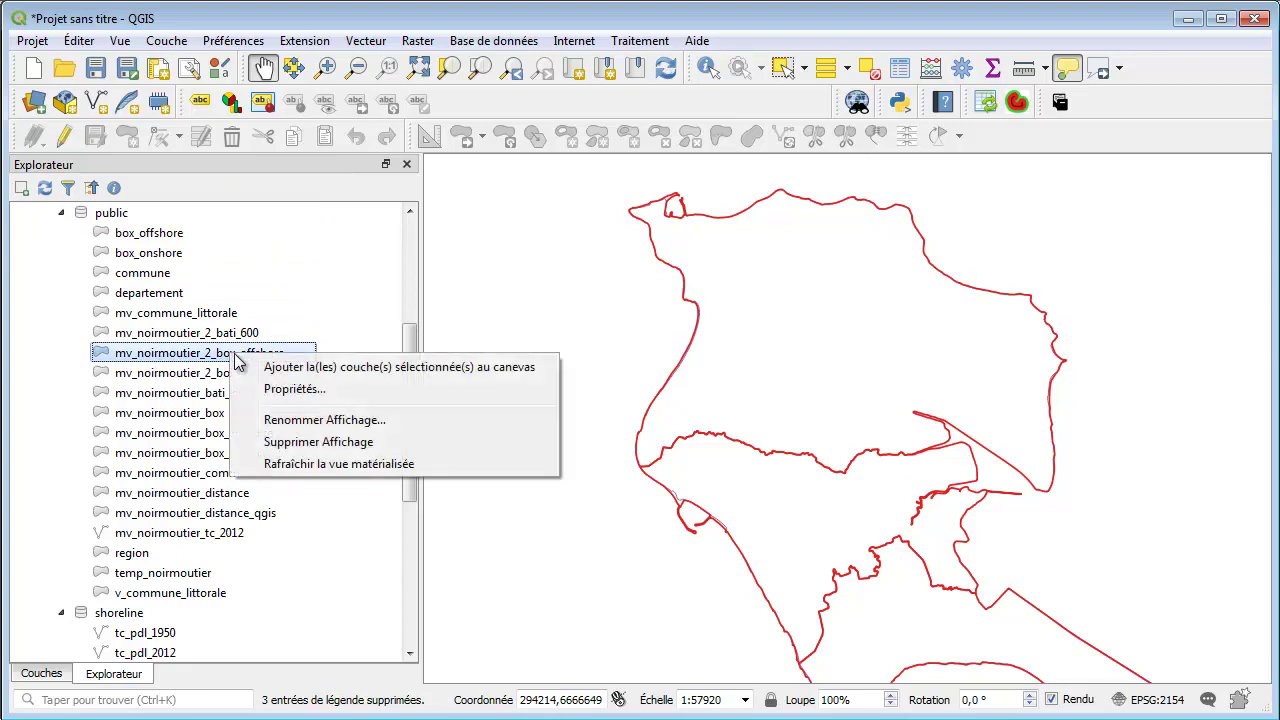
click(360, 367)
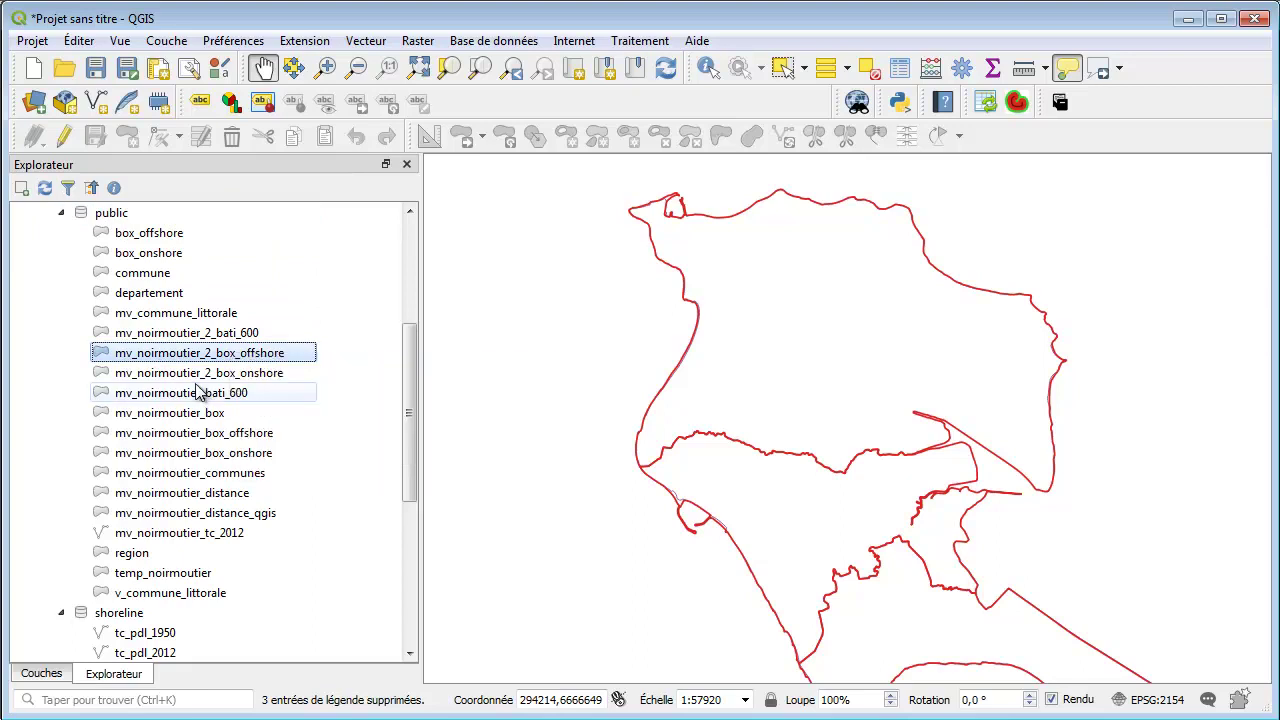
right_click(248, 375)
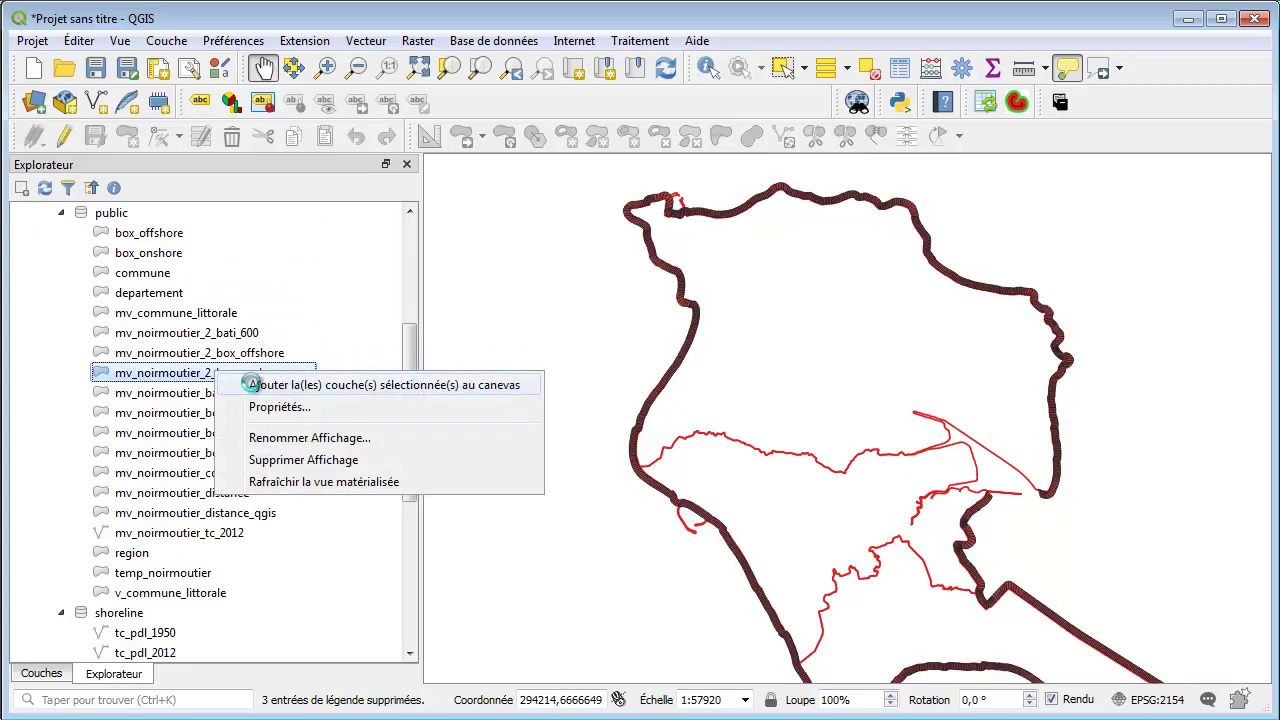
click(258, 388)
Examine the onshore and offshore boxes along Noirmoutier's west coast on the map
scroll(653, 318, up, 1)
scroll(653, 318, up, 2)
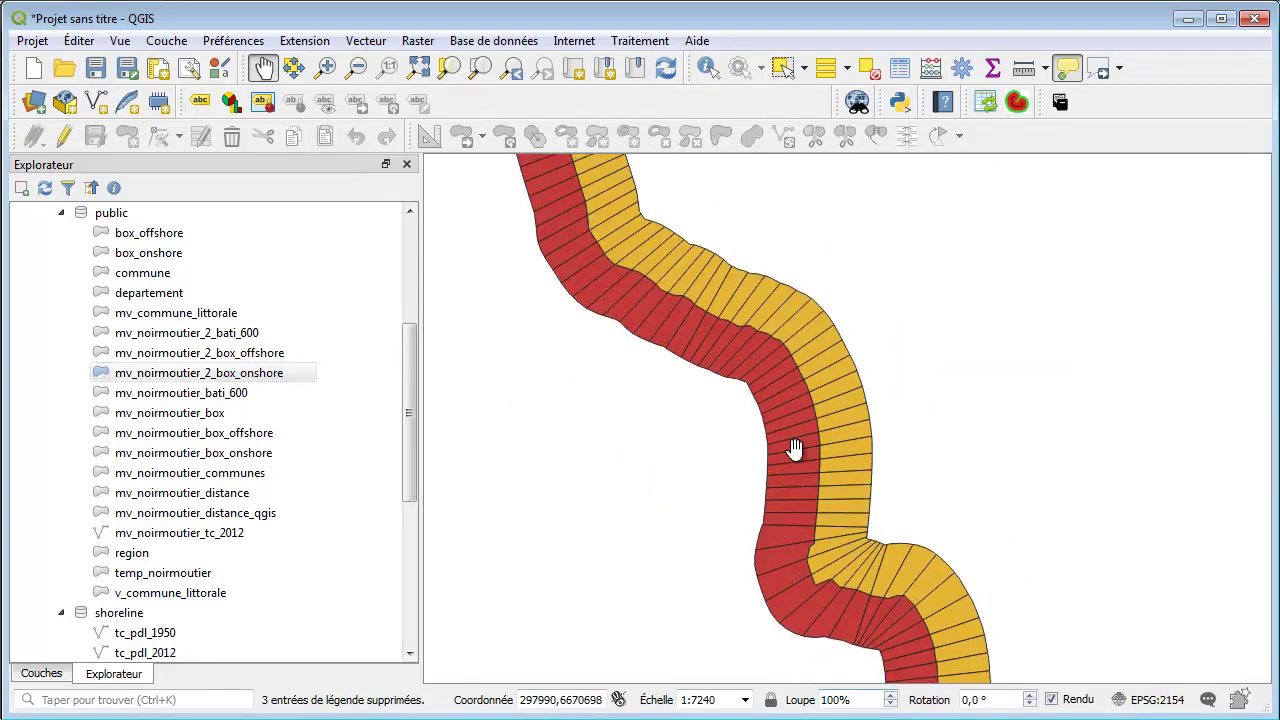
mouse_move(824, 460)
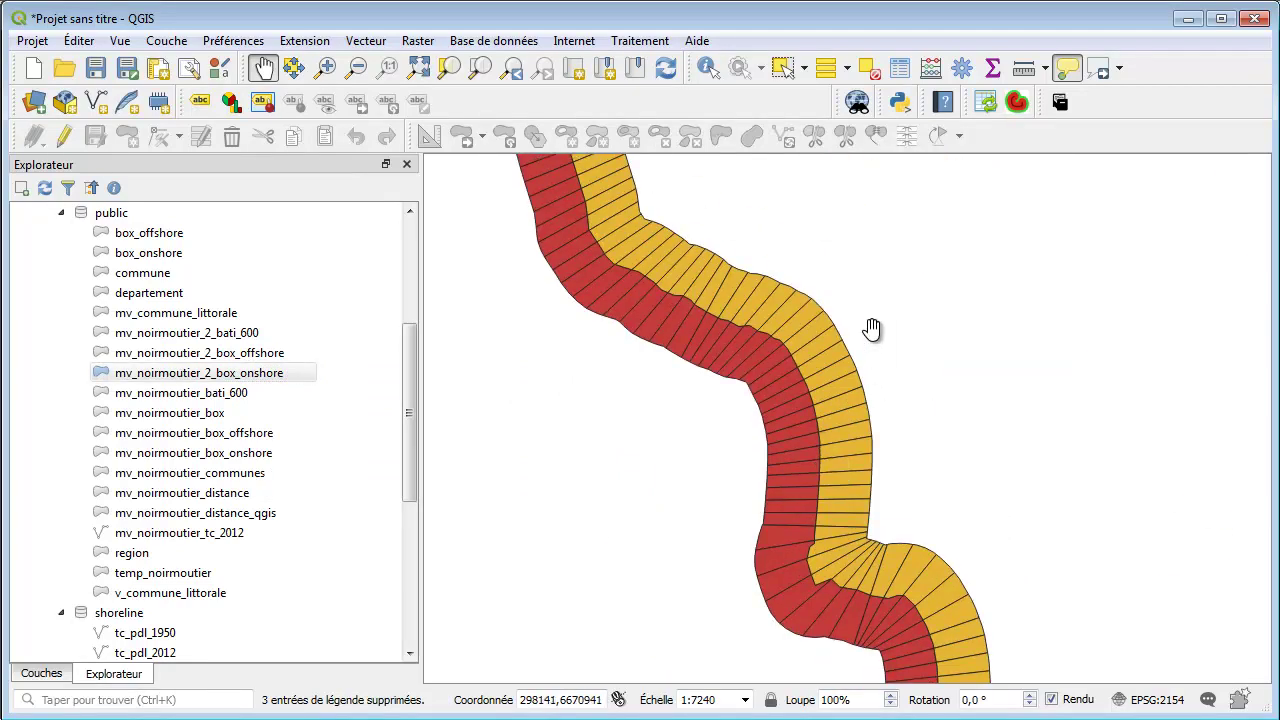
scroll(871, 327, down, 2)
drag(886, 443, 728, 248)
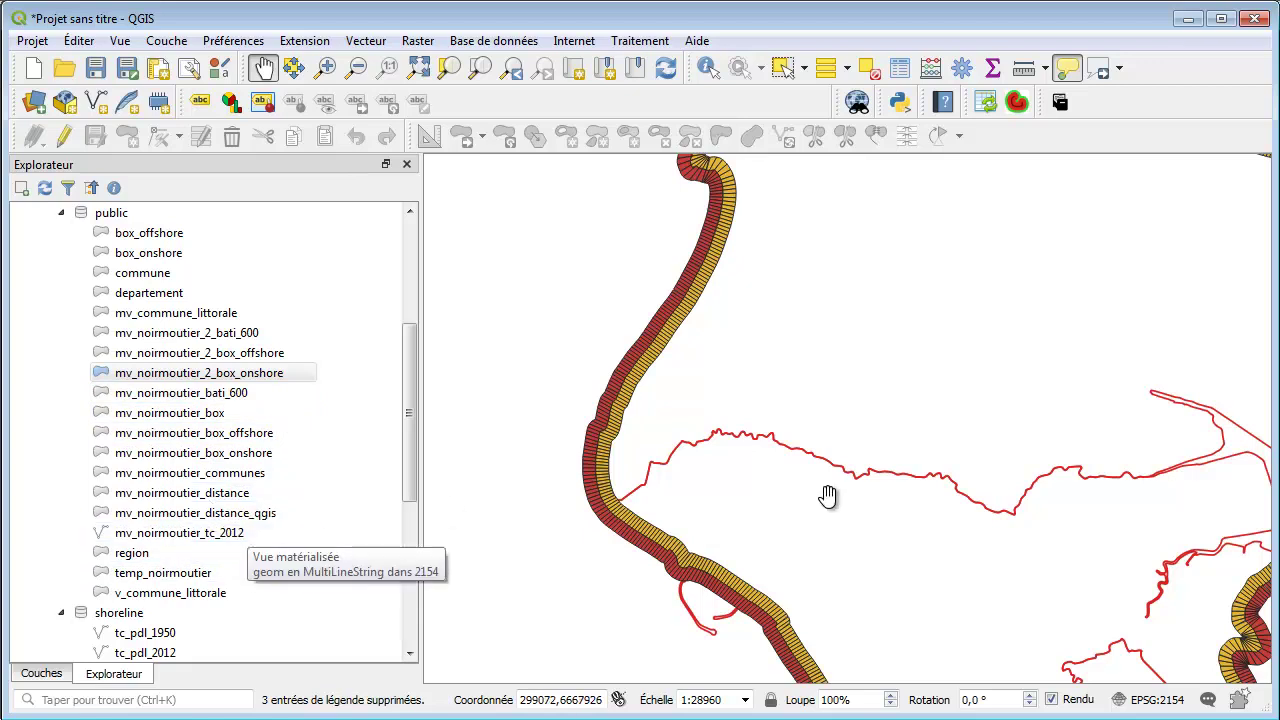
scroll(592, 487, up, 1)
scroll(592, 487, up, 2)
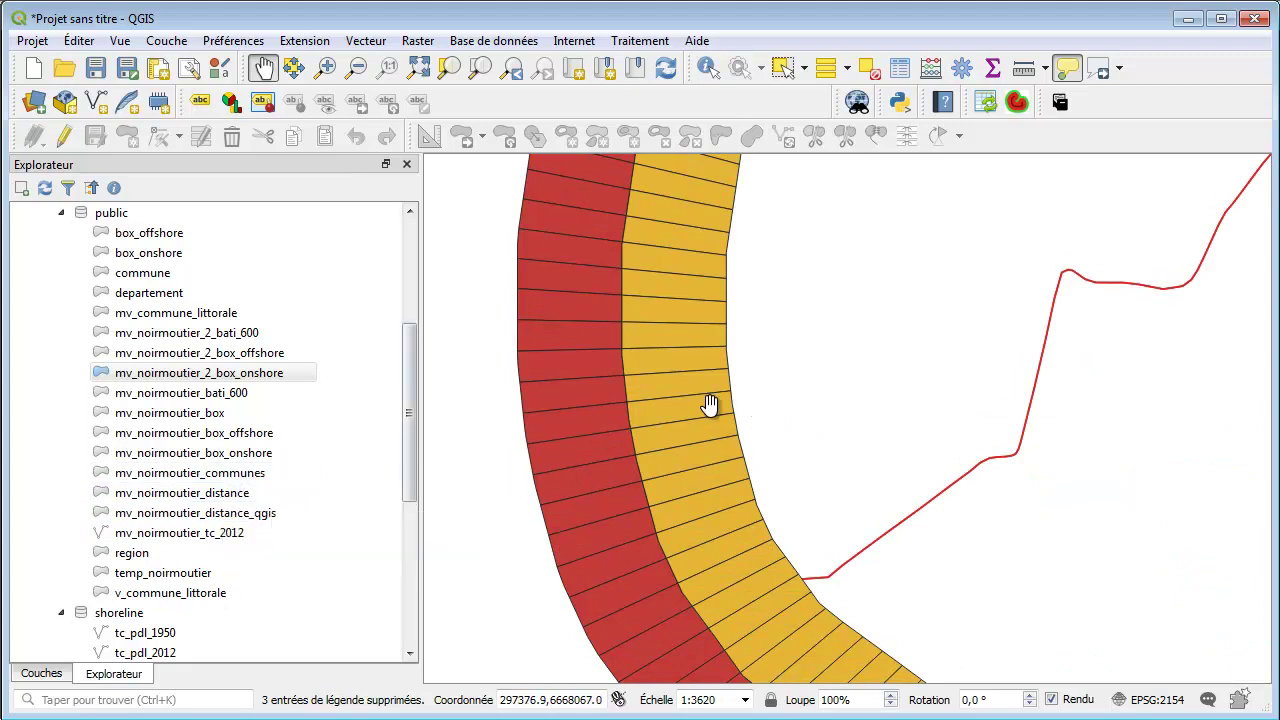
mouse_move(703, 421)
Reopen the query in DB Manager and delete the WITH ile_noirmoutier clause so it starts at select
click(525, 41)
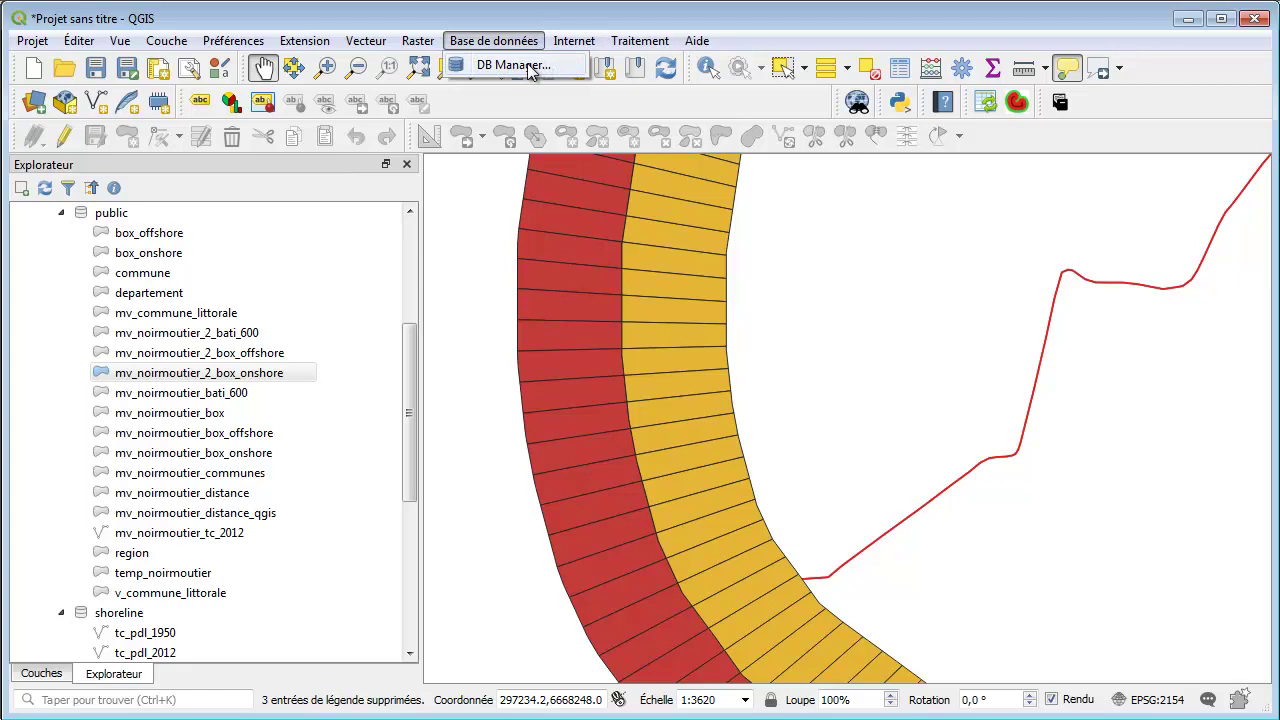
click(530, 68)
click(596, 99)
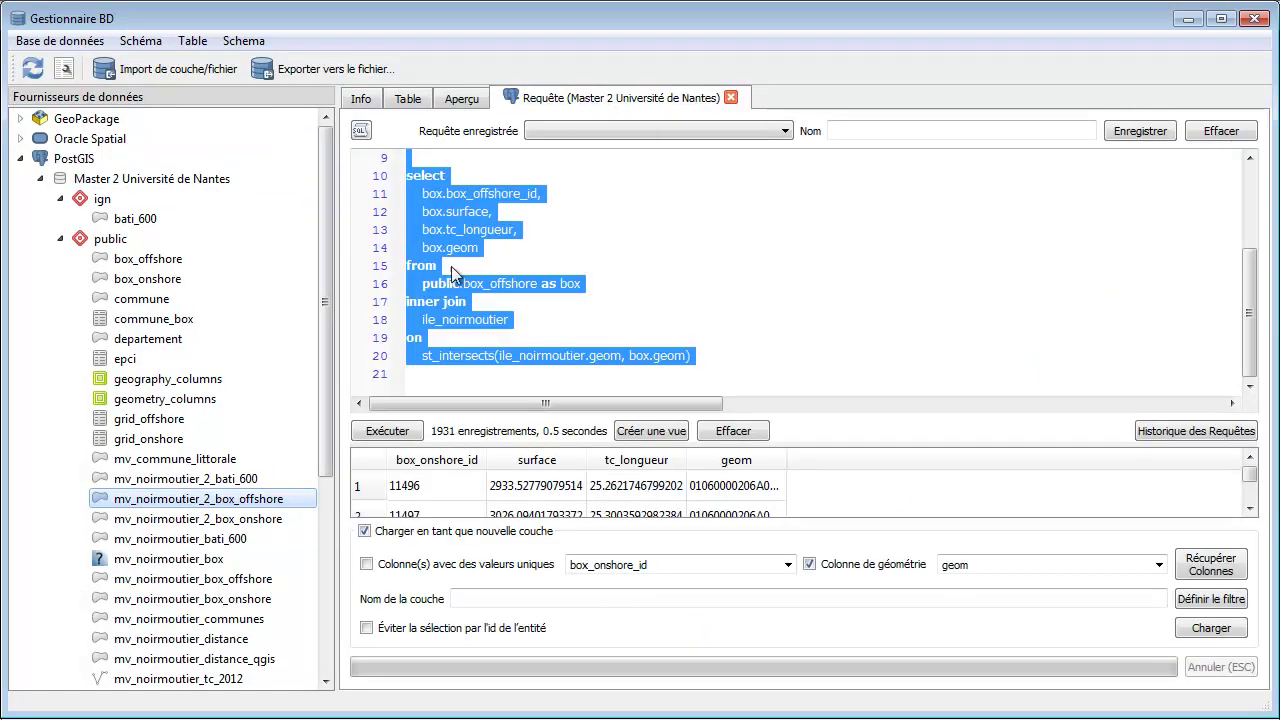
scroll(607, 197, up, 3)
drag(412, 285, 368, 130)
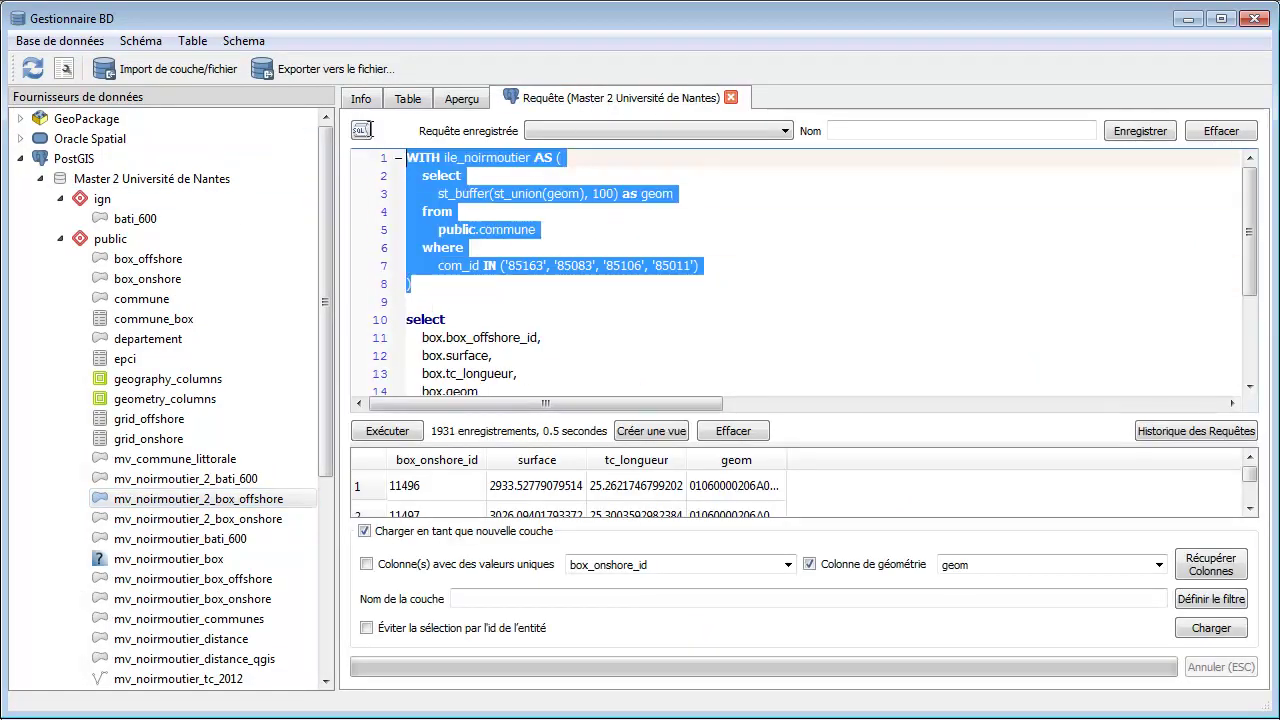
key(Delete)
key(Delete)
key(Delete)
click(804, 302)
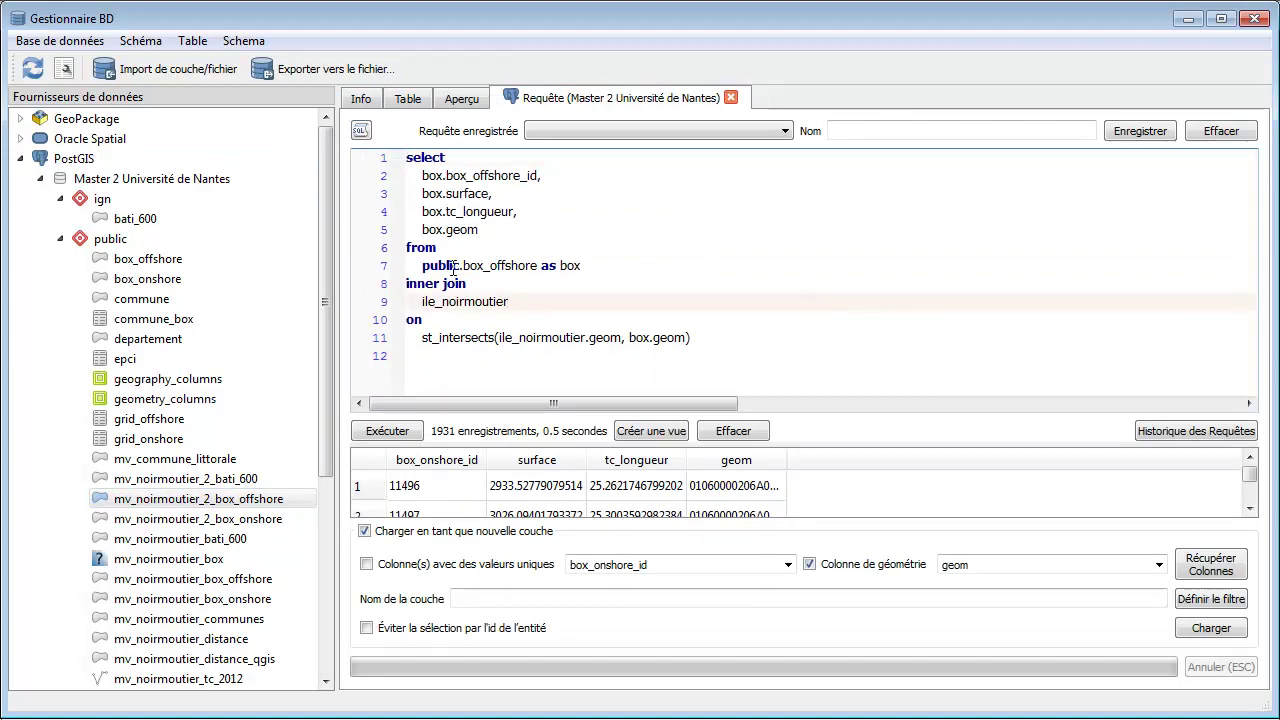
Replace the query's from table with public.mv_noirmoutier_2_box_onshore, keeping the box alias
drag(485, 230, 420, 176)
click(709, 261)
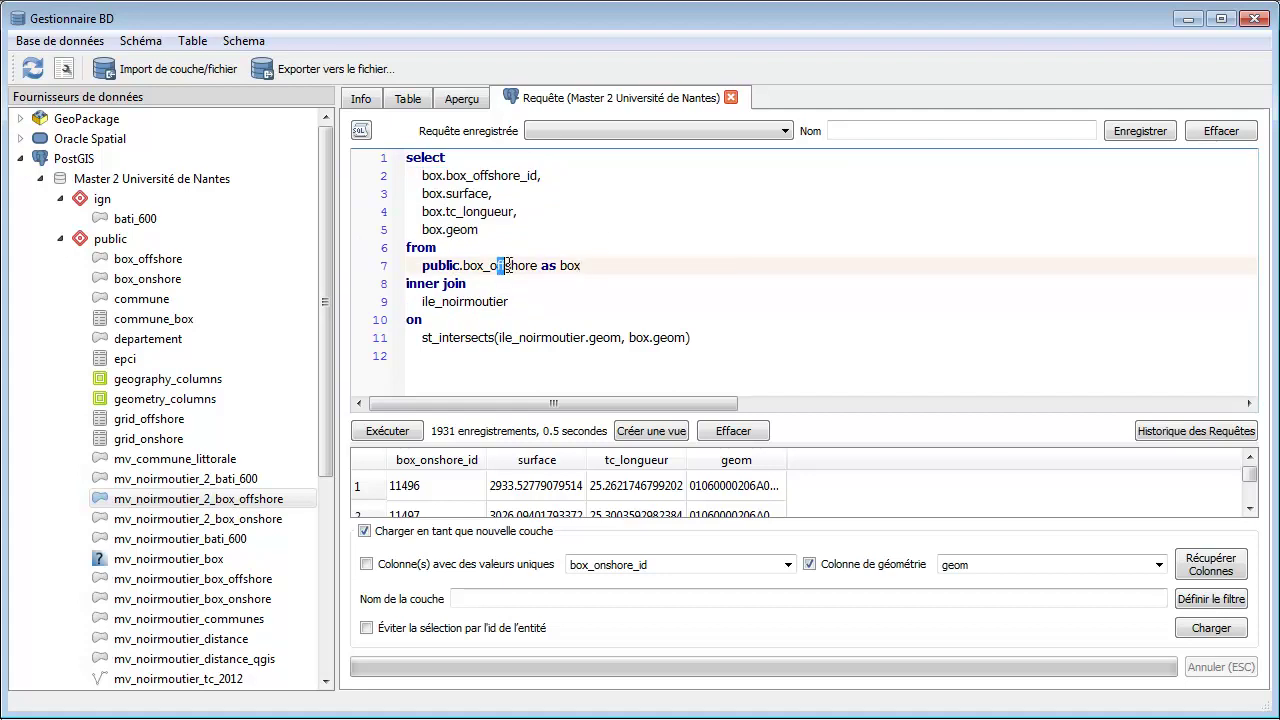
key(Down)
key(Down)
key(Down)
double_click(512, 266)
text(mv_no)
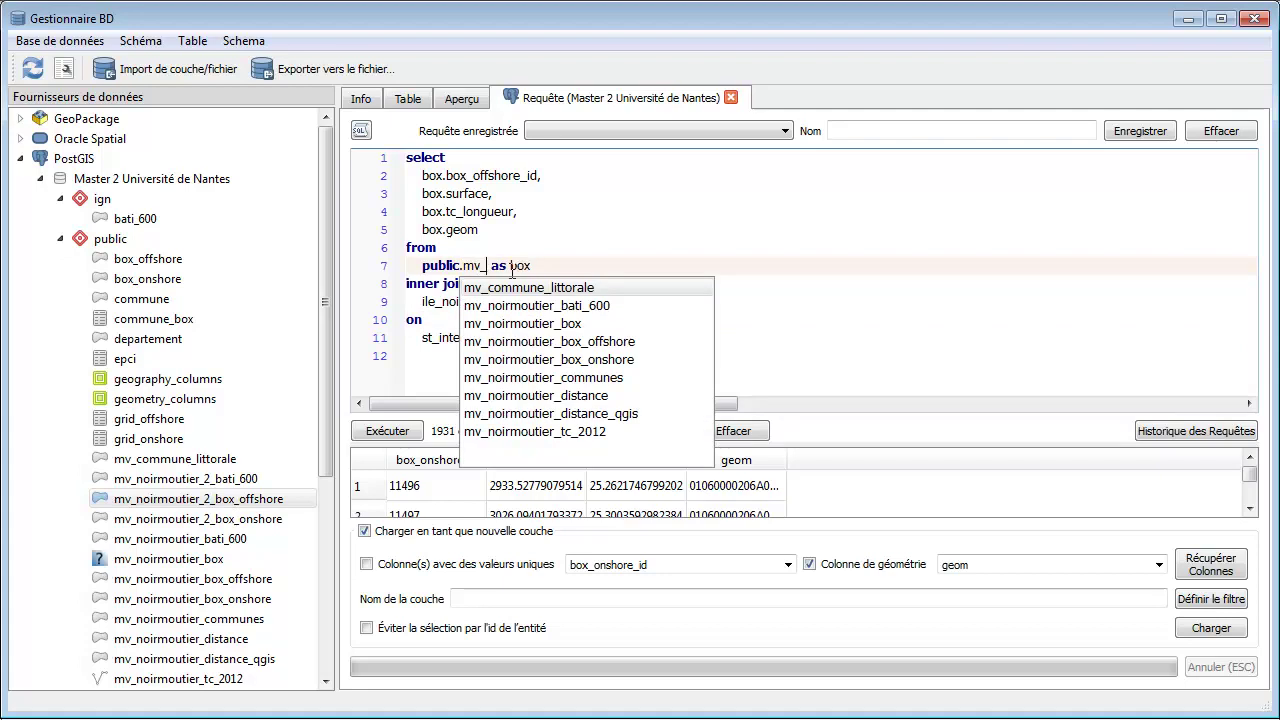
text(irmoutier_2)
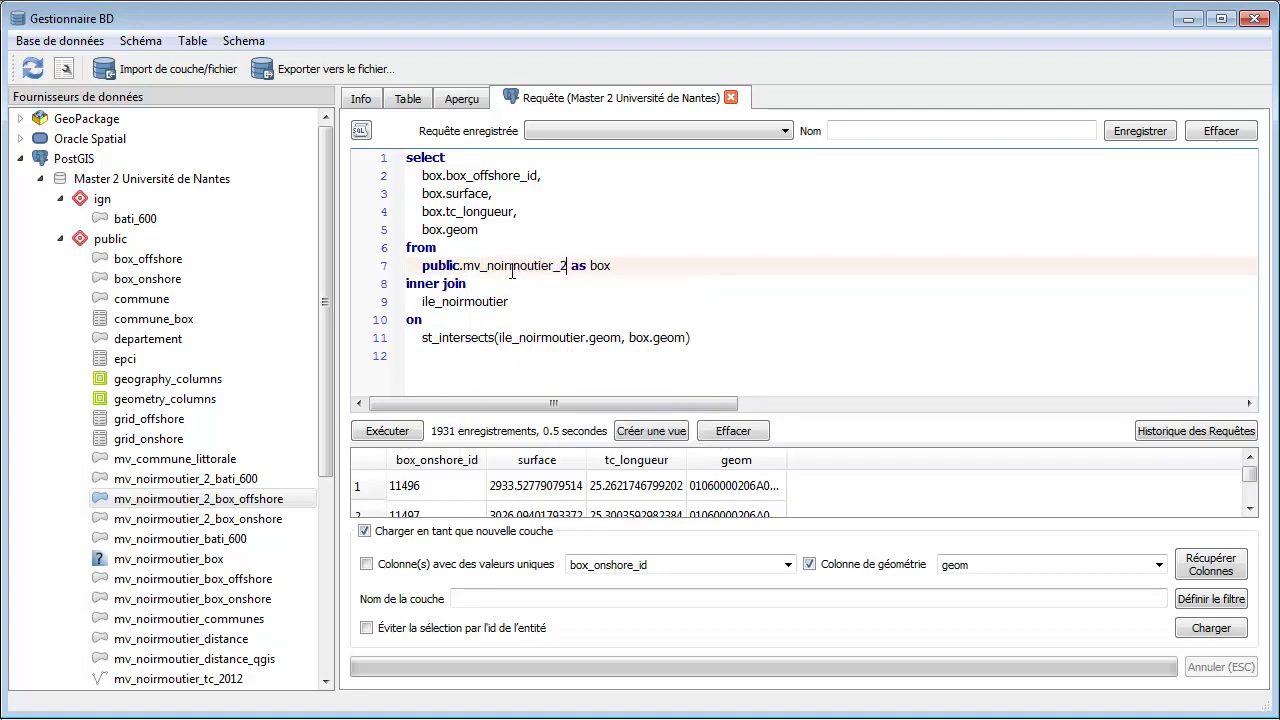
text(_box_onshore)
key(Down)
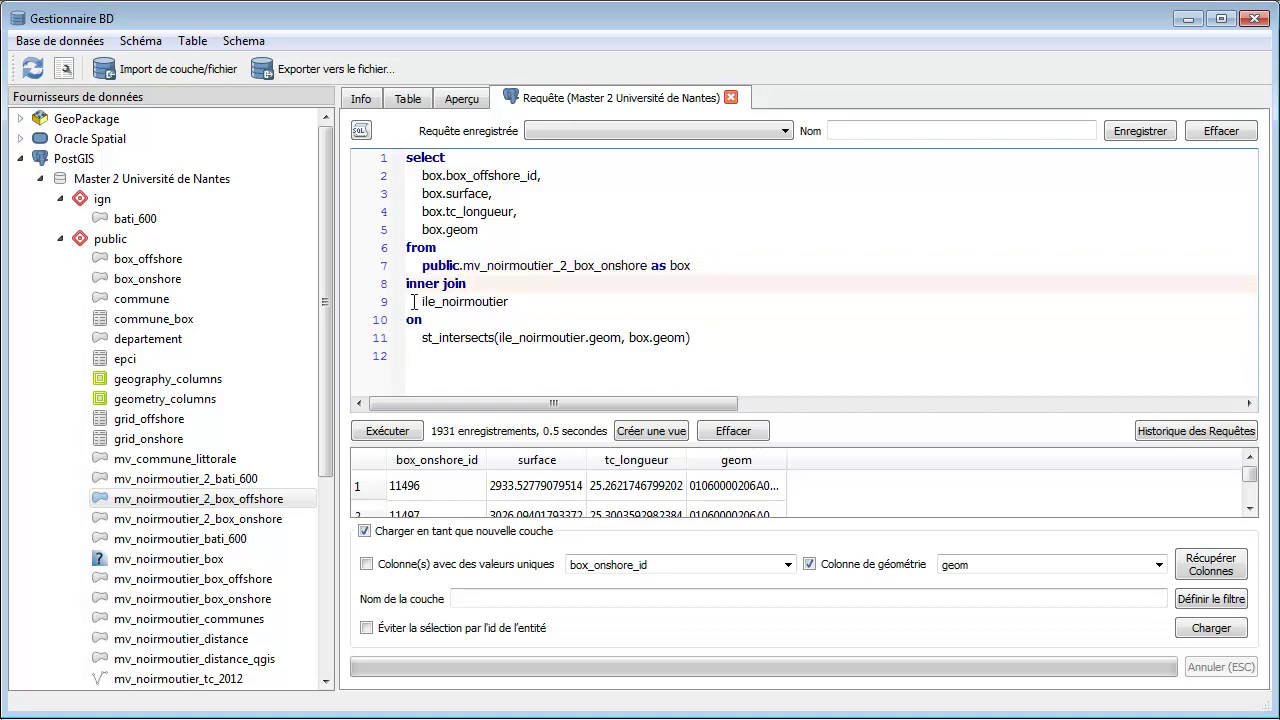
Replace ile_noirmoutier in the inner join with public.mv_noirmoutier_2_bati_600
drag(423, 303, 566, 301)
click(481, 265)
drag(421, 265, 632, 266)
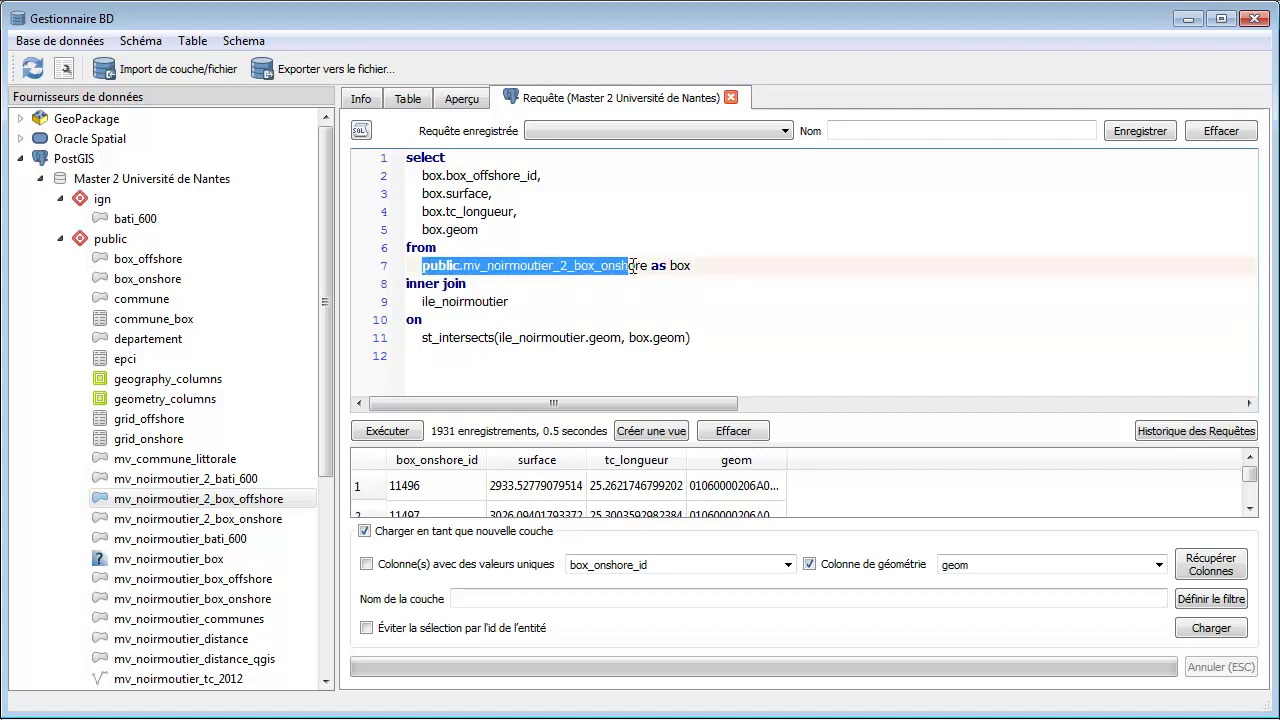
double_click(538, 302)
text(public.mv_noirmoutier_2_box_onshore)
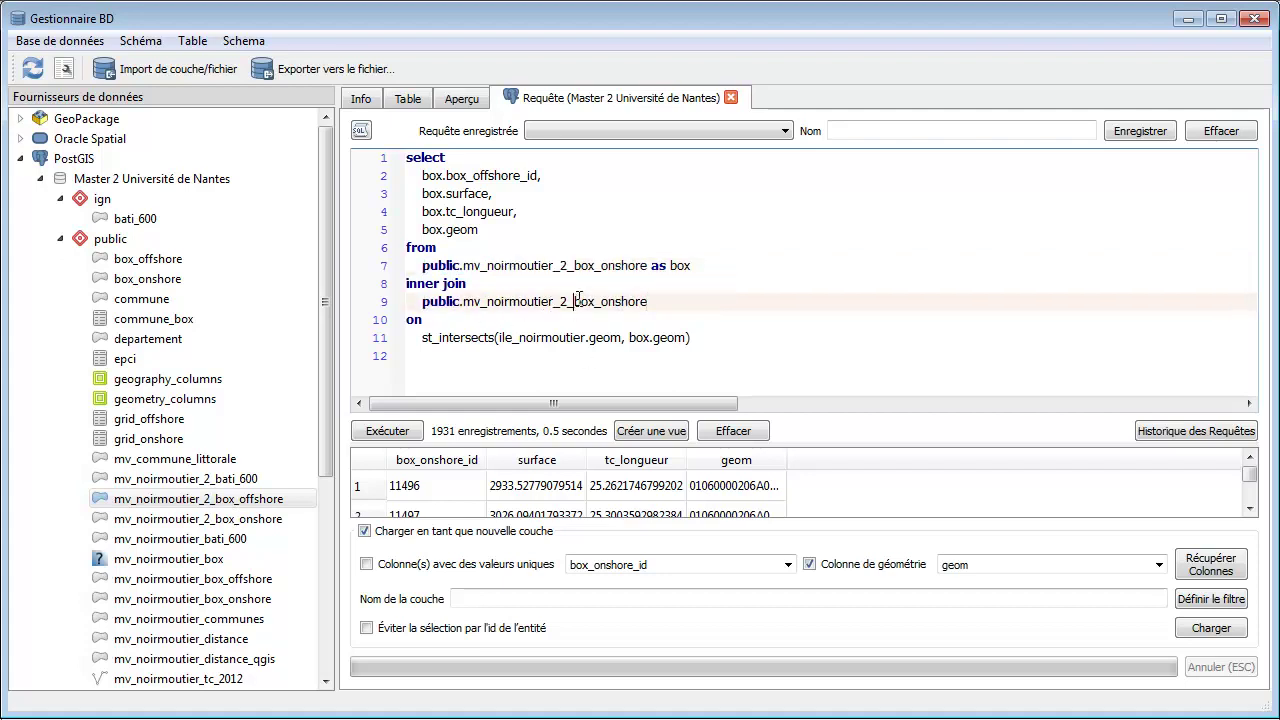
drag(577, 300, 665, 300)
text(bati_600)
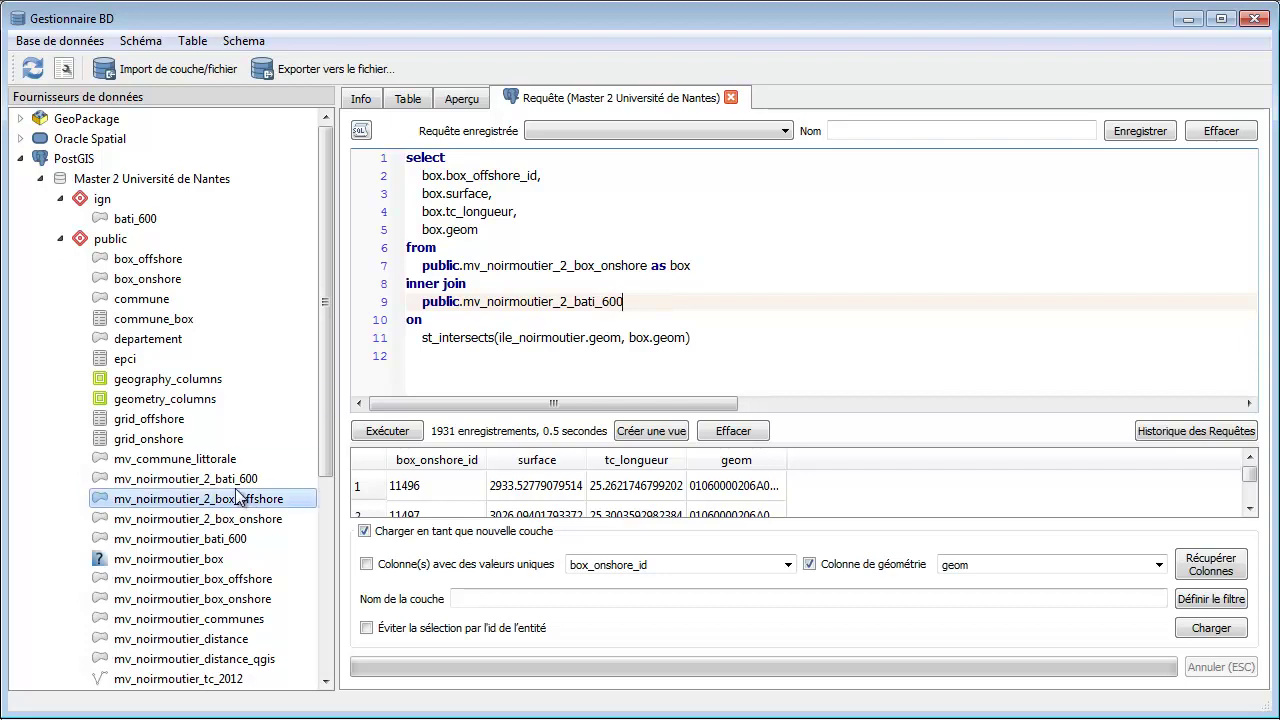
Alias the joined buildings view as bati and use bati.geom as the first argument of st_intersects
click(697, 313)
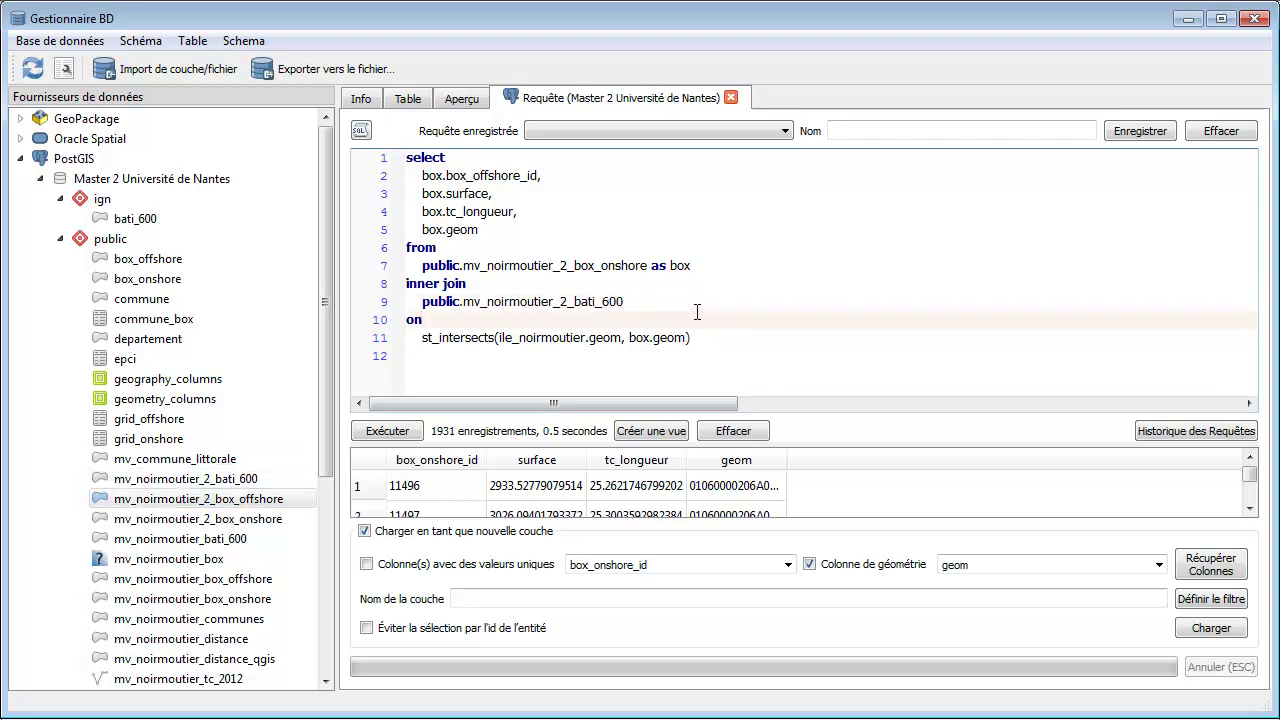
double_click(541, 299)
click(646, 290)
click(645, 302)
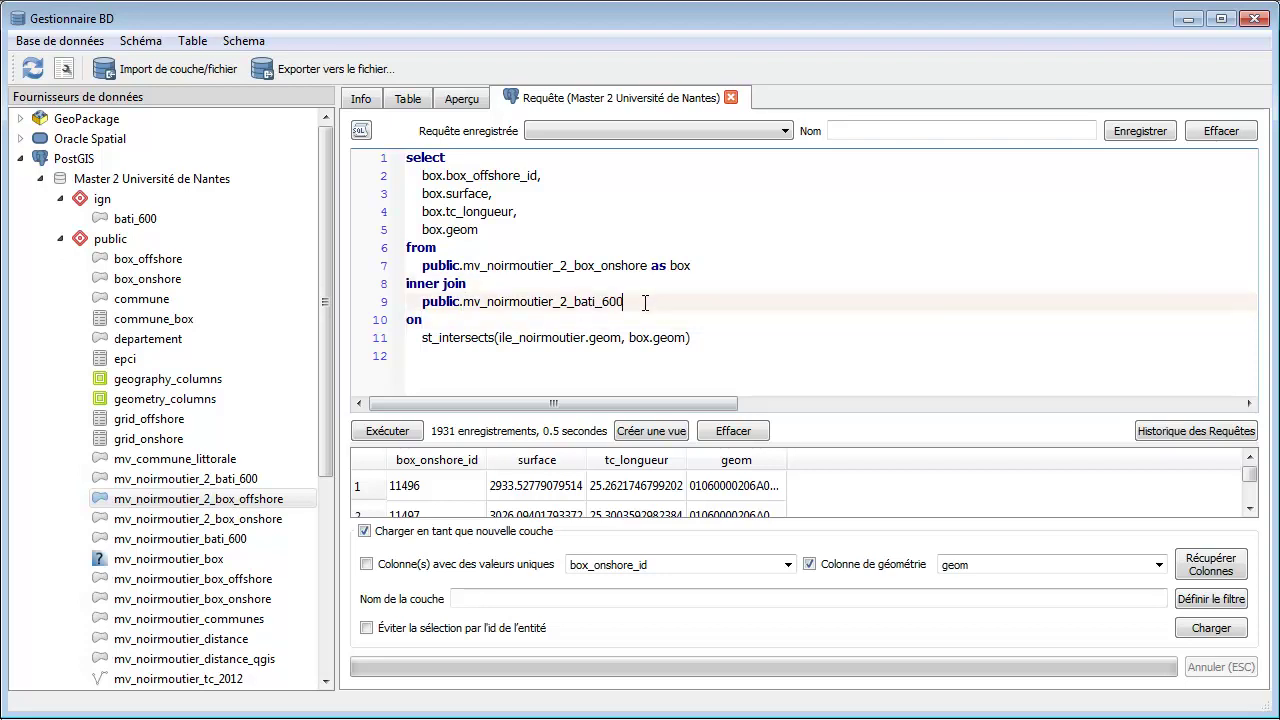
text(as bati)
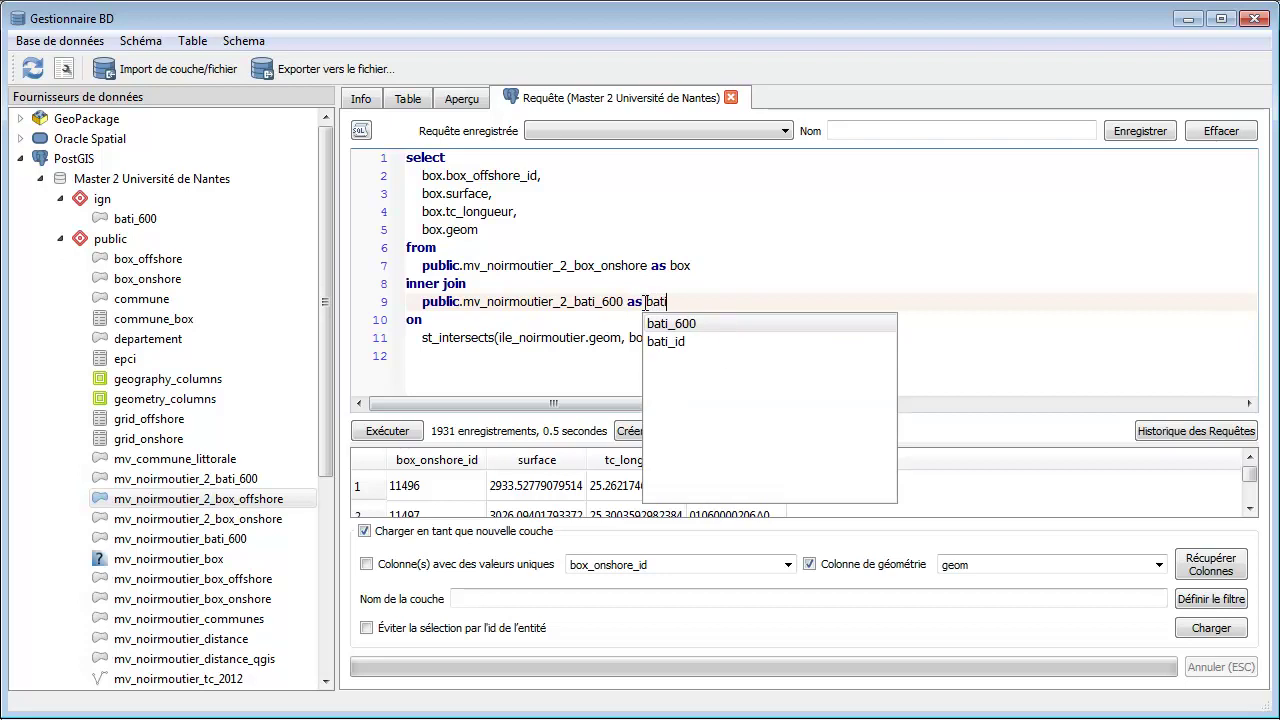
key(Escape)
double_click(656, 301)
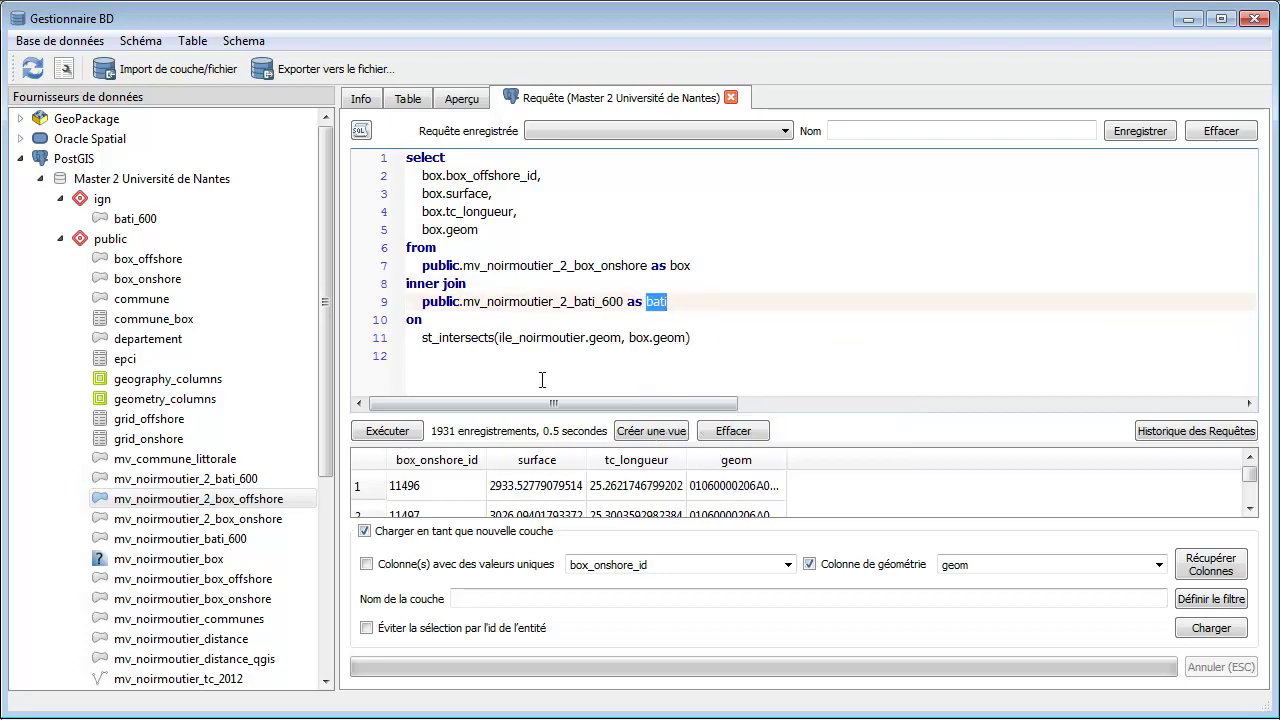
key(ctrl+c)
double_click(538, 338)
key(ctrl+v)
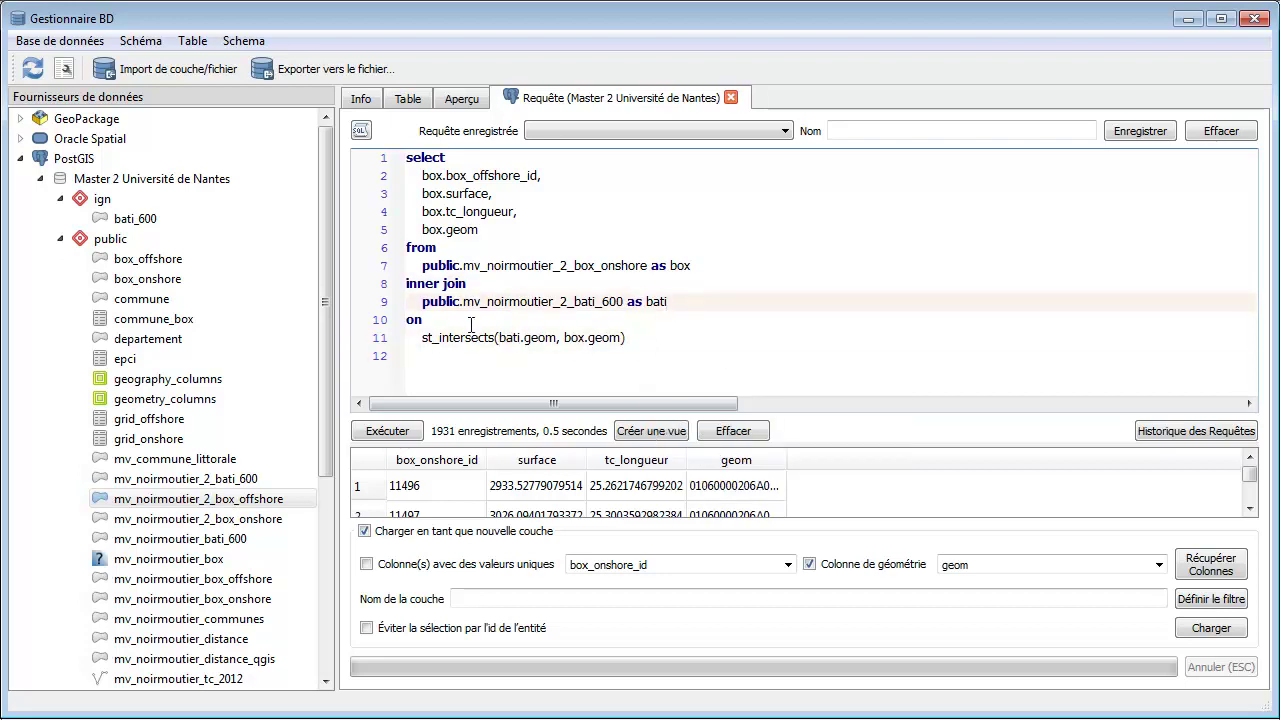
Insert two blank lines beneath the select keyword of the query
click(605, 243)
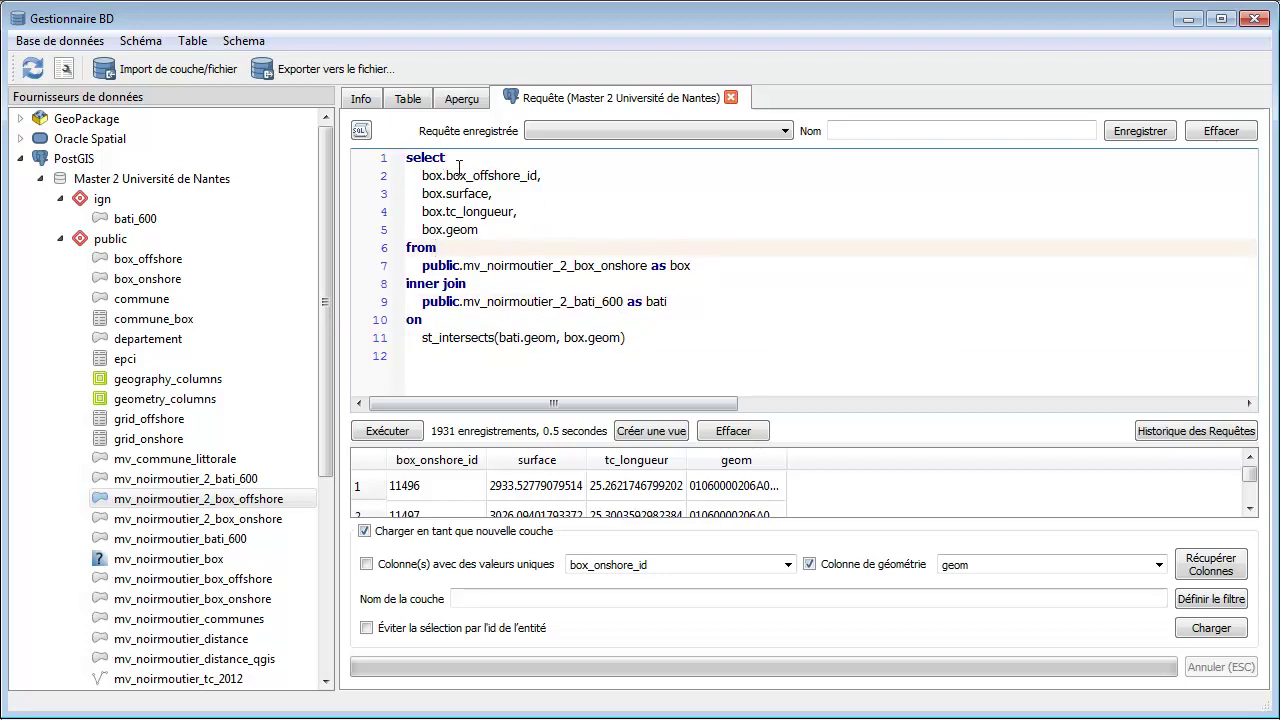
click(479, 159)
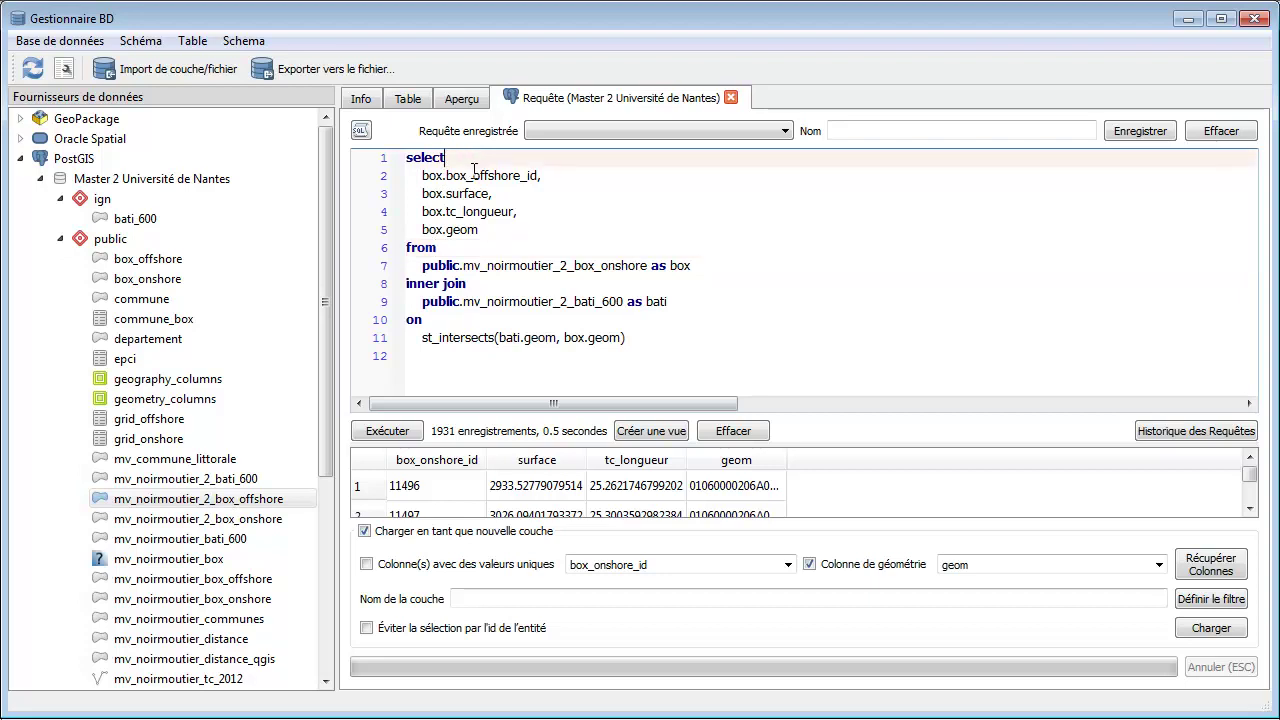
key(Return)
key(Return)
click(438, 175)
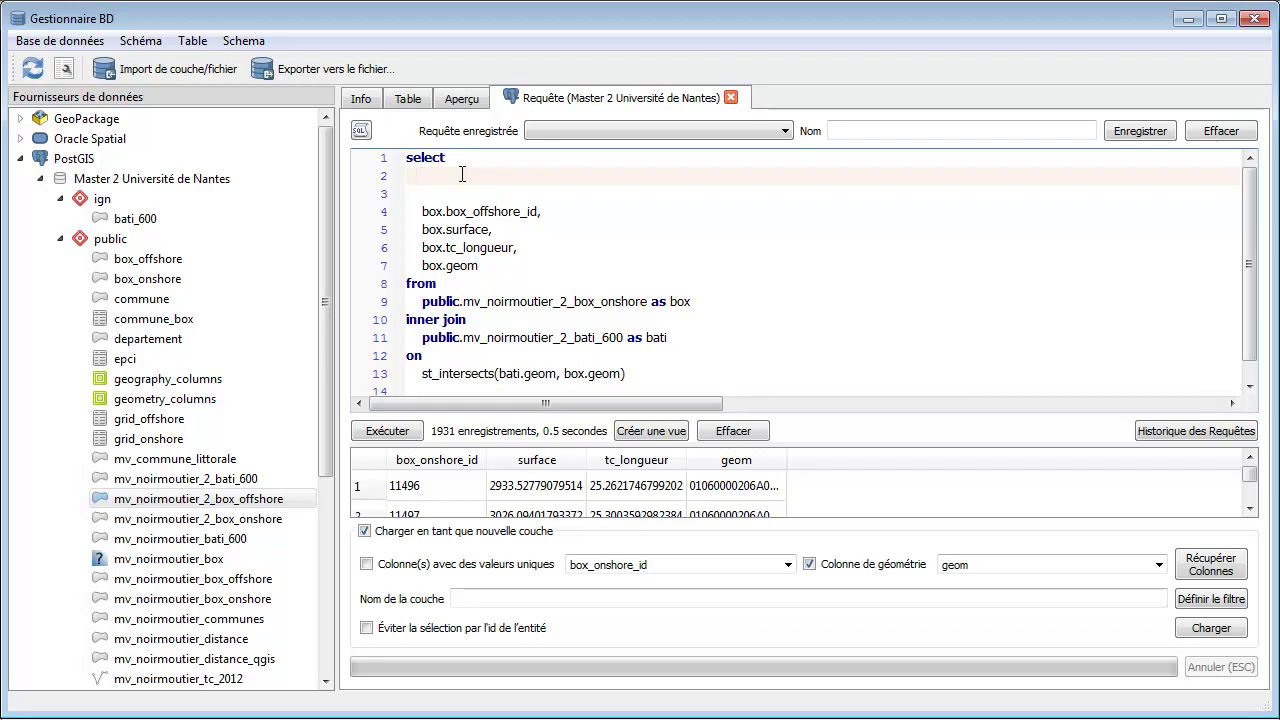
click(798, 225)
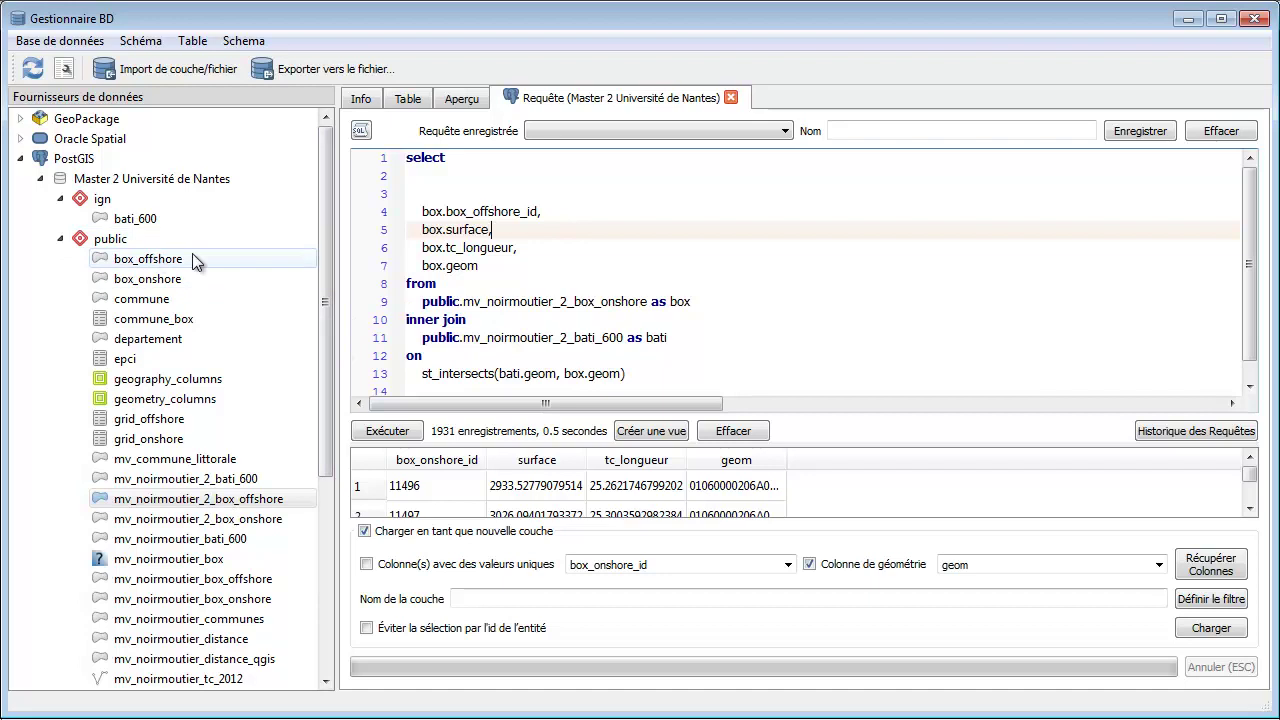
Replace the query's from table with public.mv_noirmoutier_tc_2012 and alias it as tc
scroll(333, 312, down, 3)
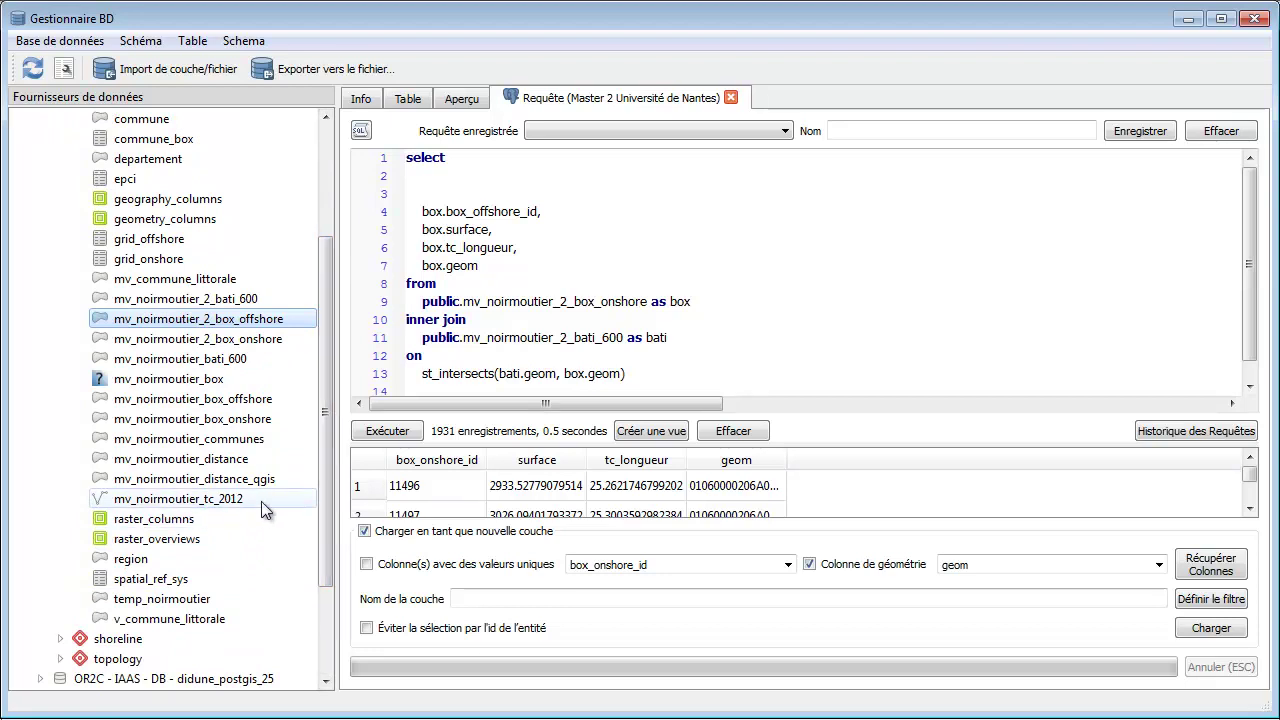
drag(684, 304, 691, 304)
click(532, 271)
drag(559, 302, 653, 298)
key(Delete)
text(tc_201)
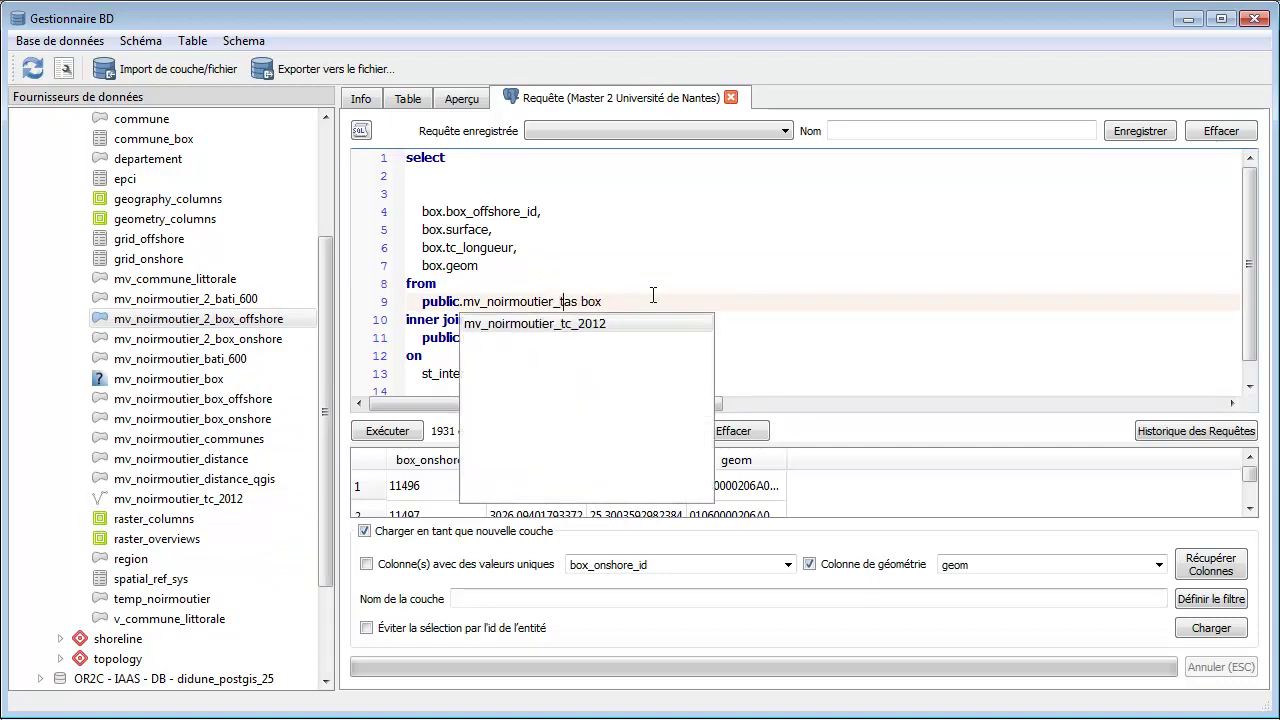
text(2)
double_click(645, 302)
text(tc)
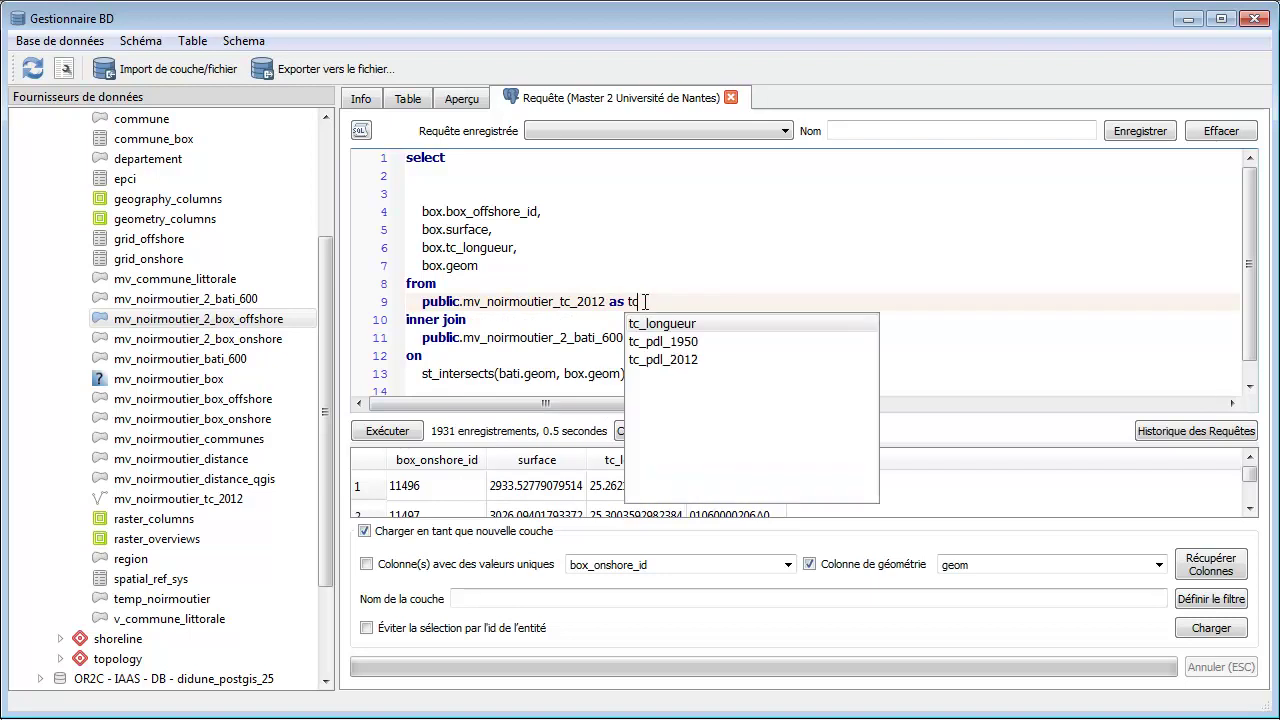
Replace the inner join keyword with a comma after tc and delete the on st_intersects condition
click(800, 281)
drag(468, 321, 378, 330)
key(BackSpace)
key(BackSpace)
text(,)
drag(674, 356, 393, 340)
key(BackSpace)
key(BackSpace)
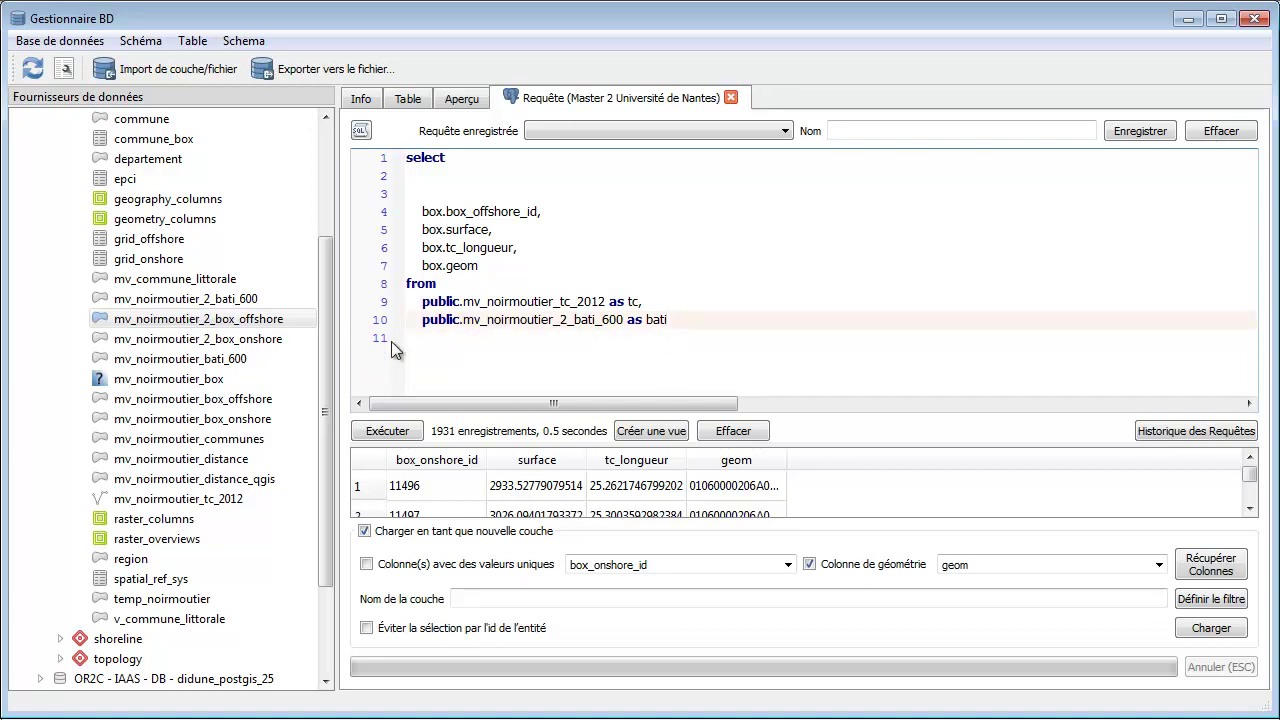
Change the selected id, surface and geometry columns to bati.gid, bati.surface and bati.geom
click(457, 177)
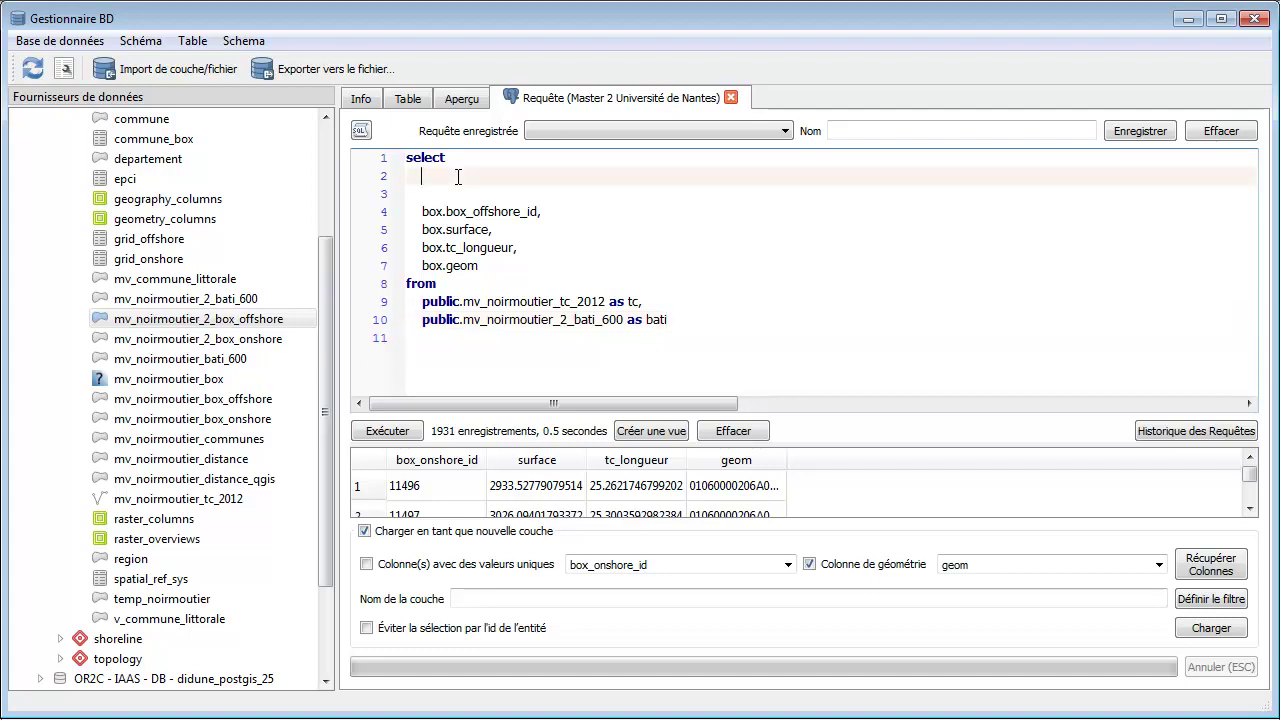
double_click(659, 318)
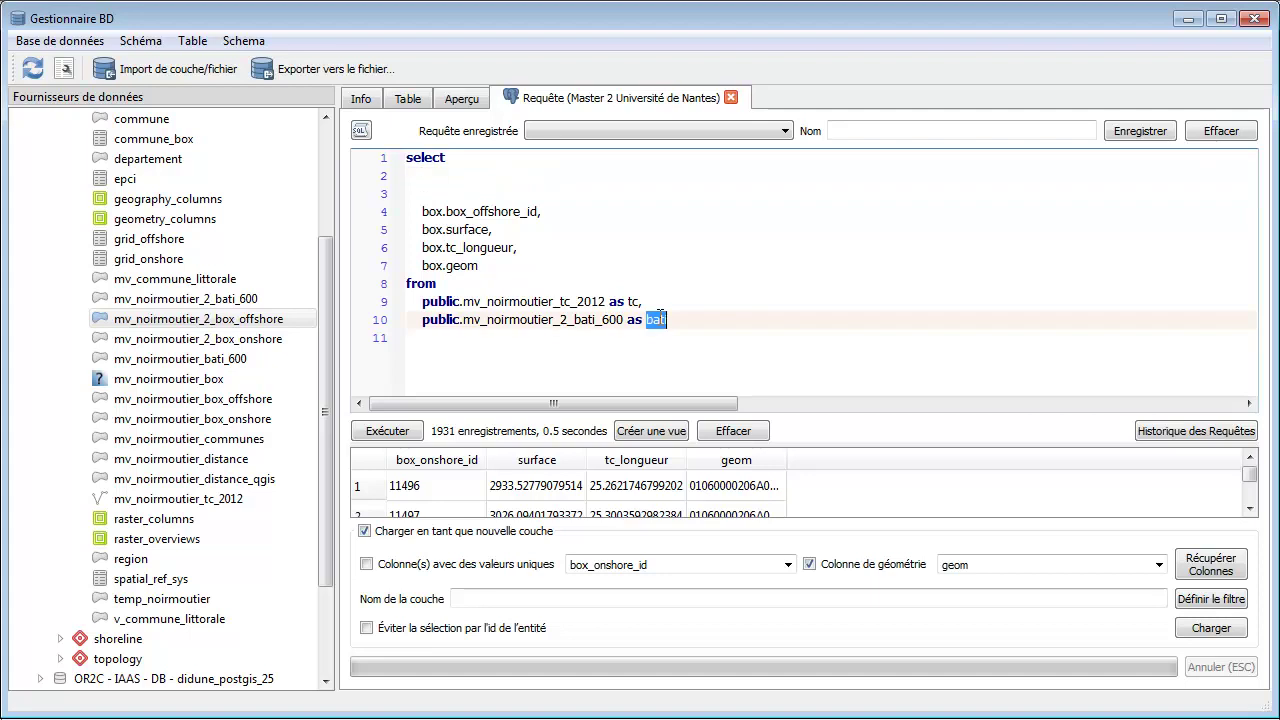
double_click(432, 211)
key(ctrl+v)
double_click(456, 211)
text(gid)
click(523, 194)
double_click(432, 229)
key(ctrl+v)
click(621, 196)
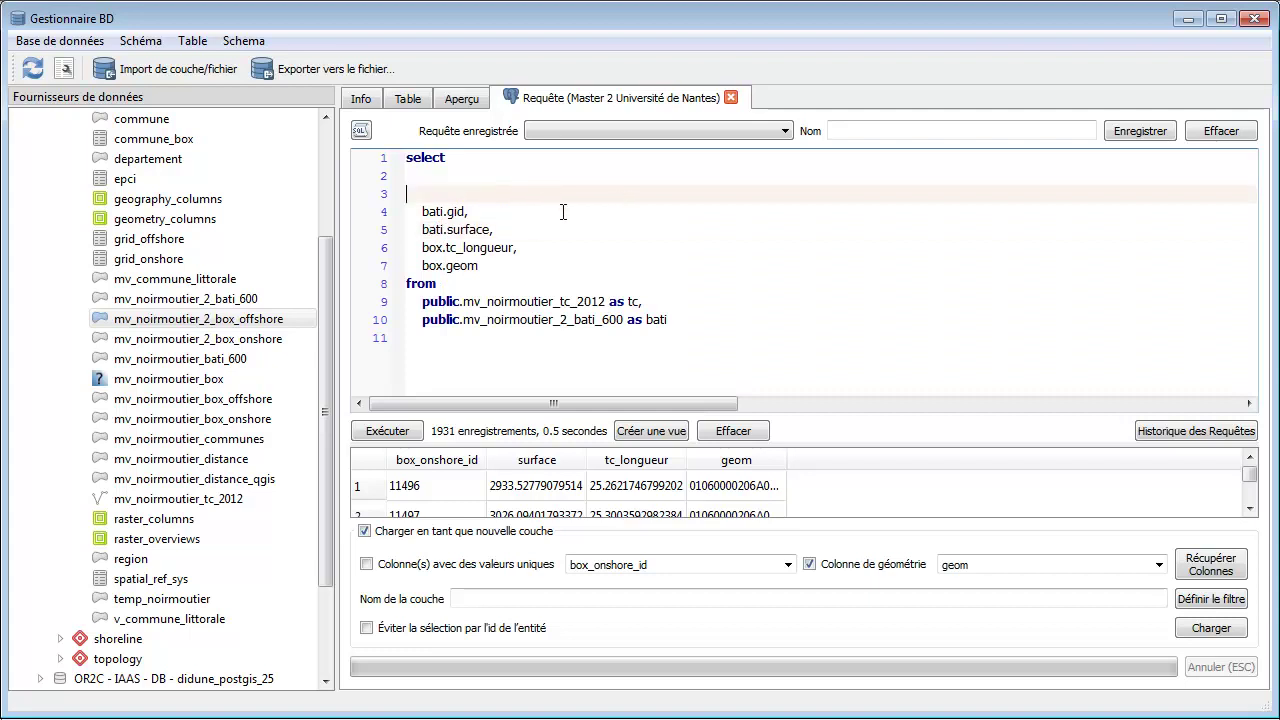
drag(424, 248, 506, 248)
drag(423, 266, 514, 250)
key(ctrl+v)
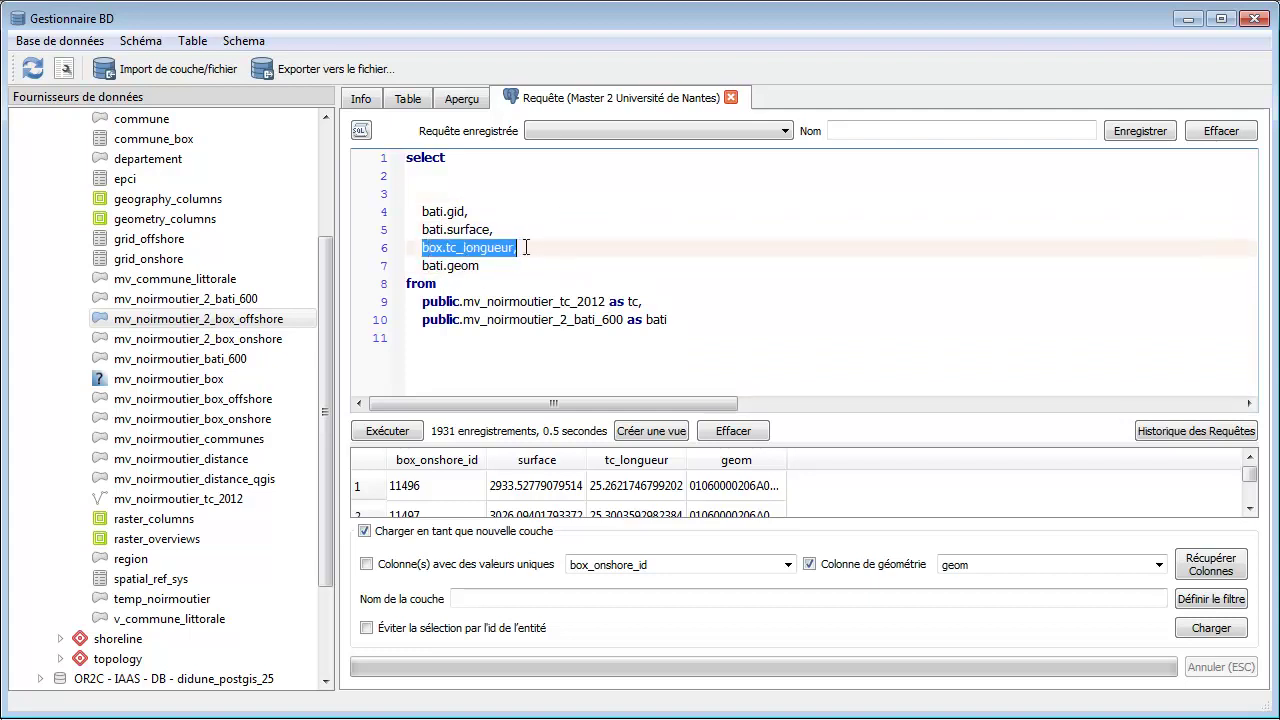
Replace the box.tc_longueur column with st_distance(tc.geom, bati.geom) as distance
text(st_dista)
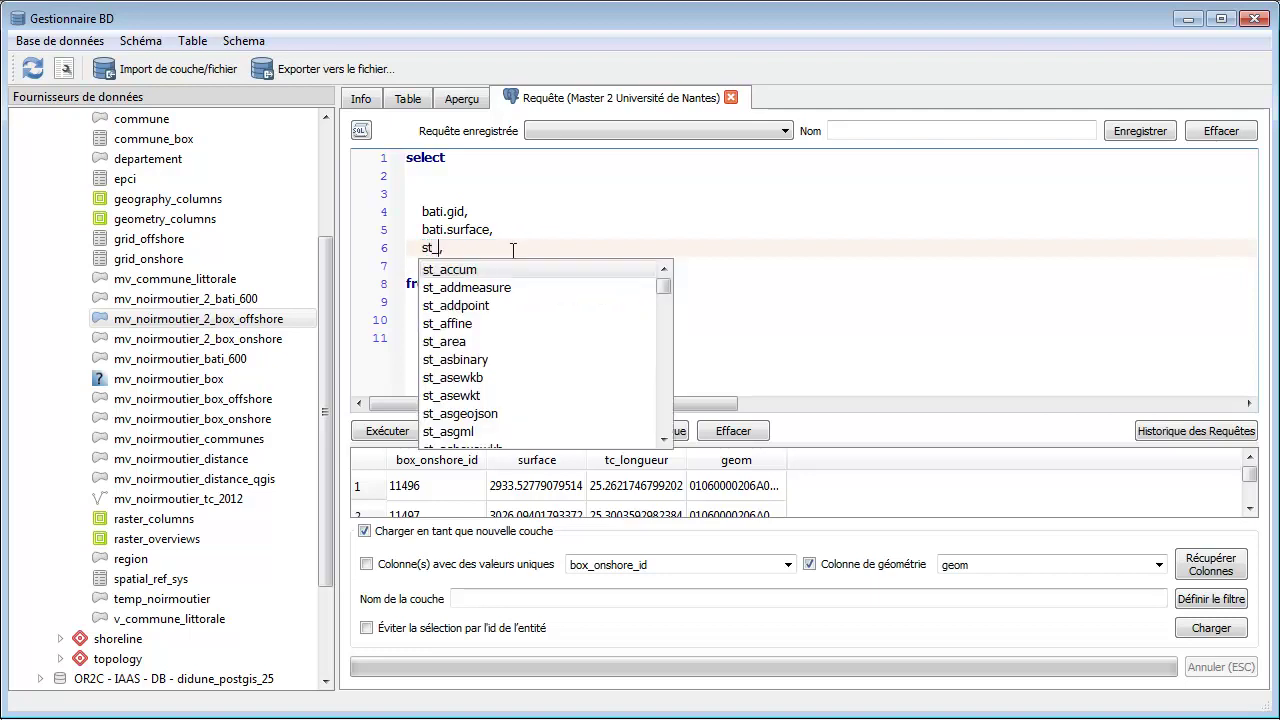
text(nce)
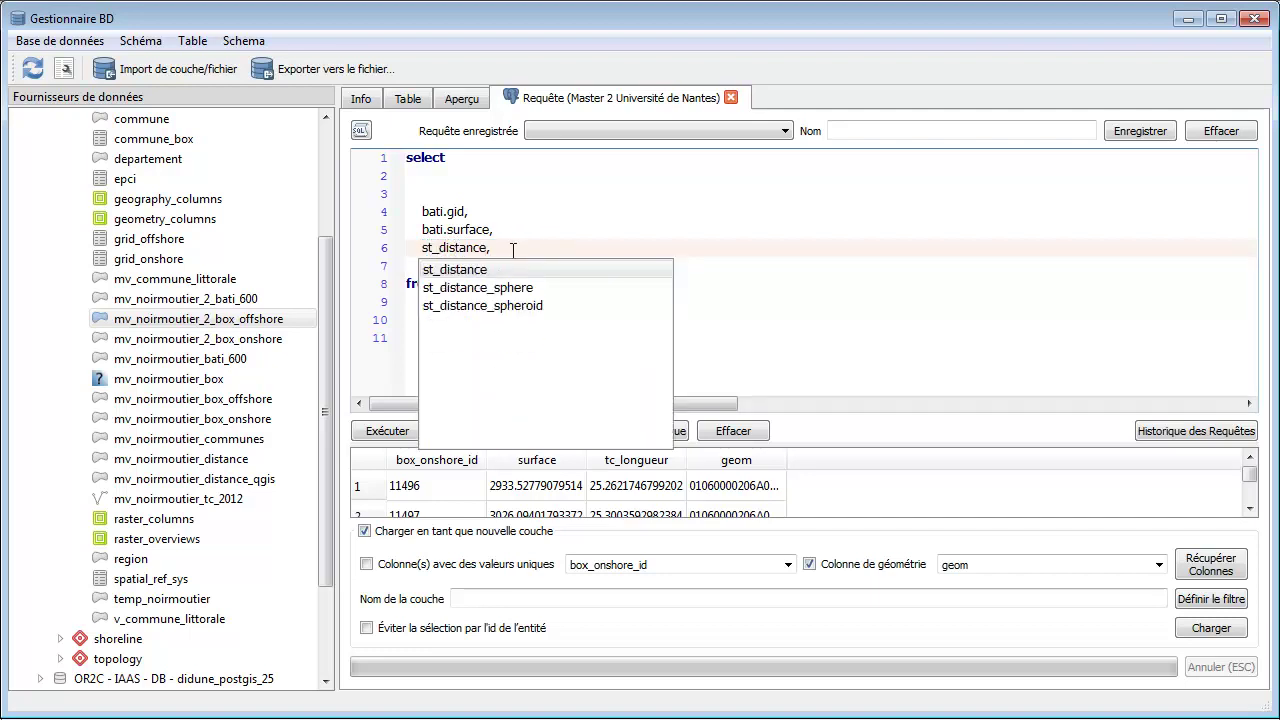
text((tc.geom, )
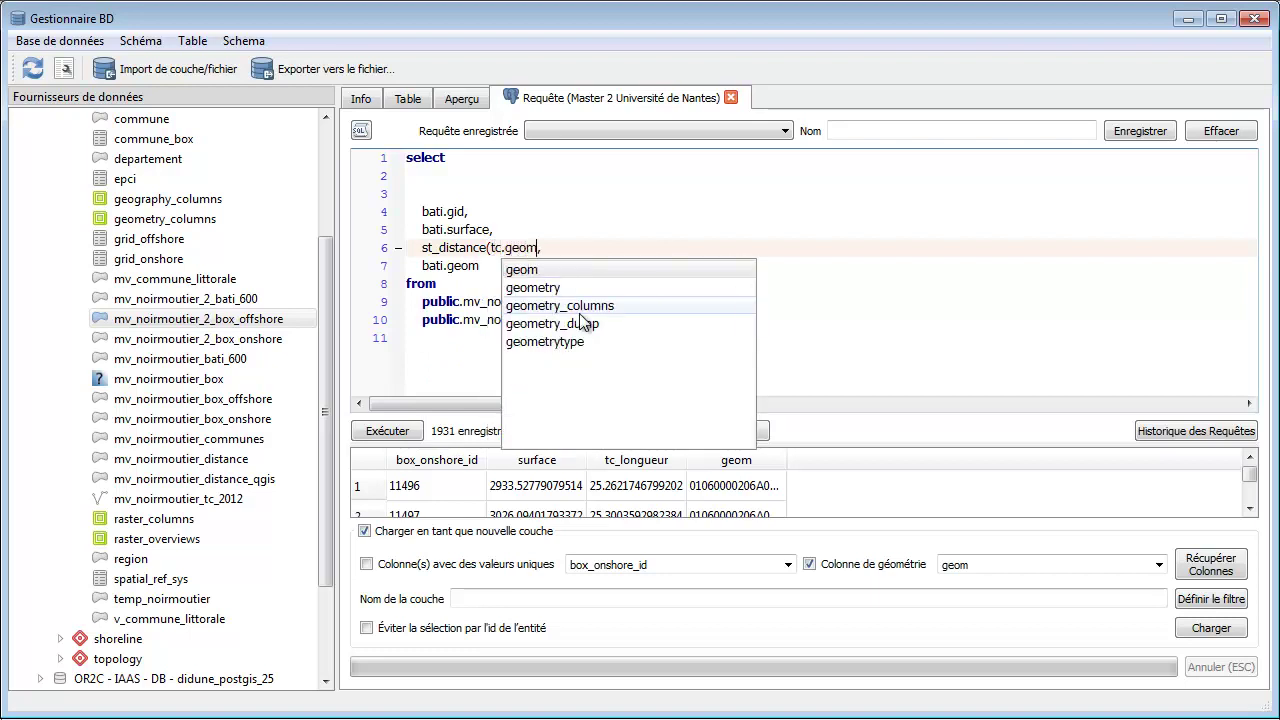
text(bati.ge)
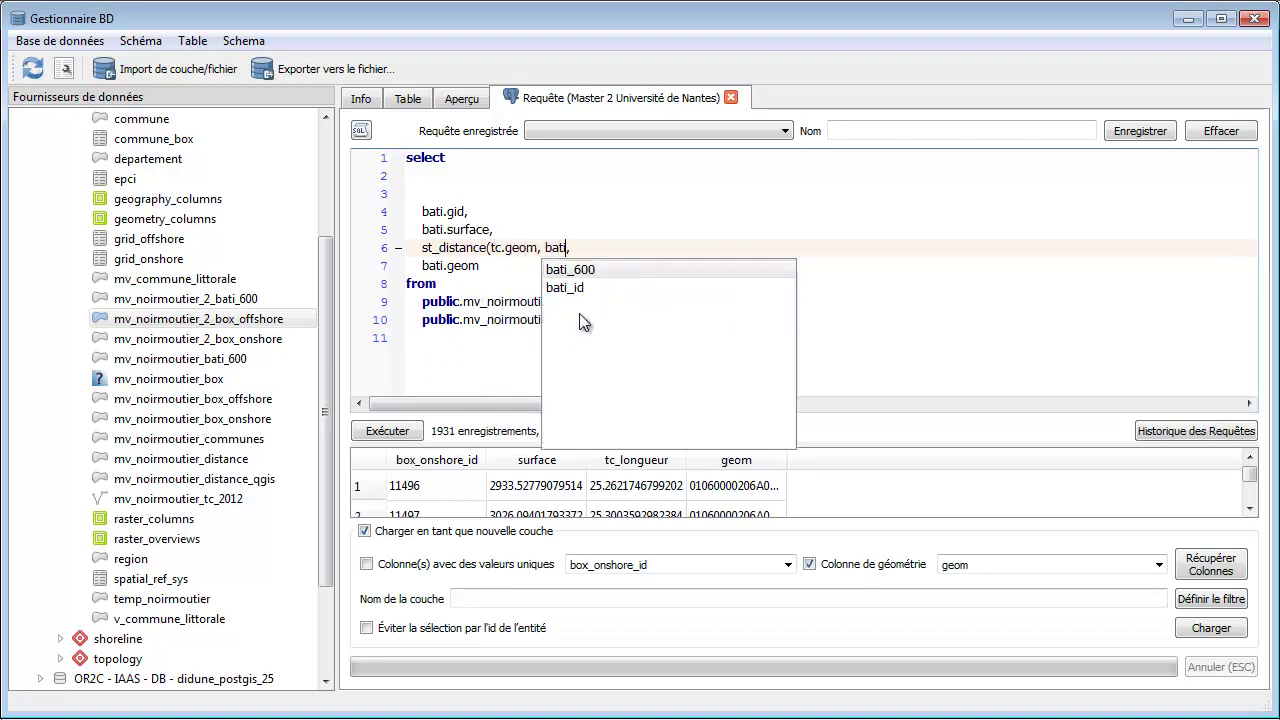
text(om) as )
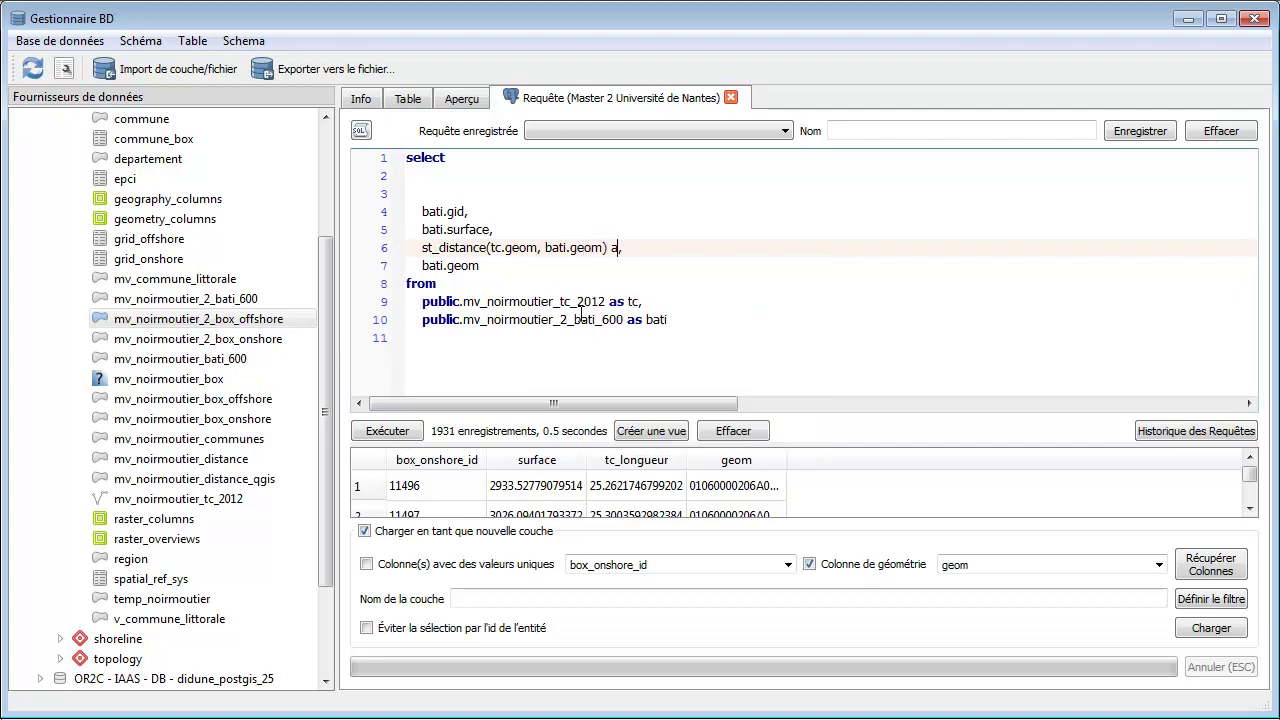
text(distance)
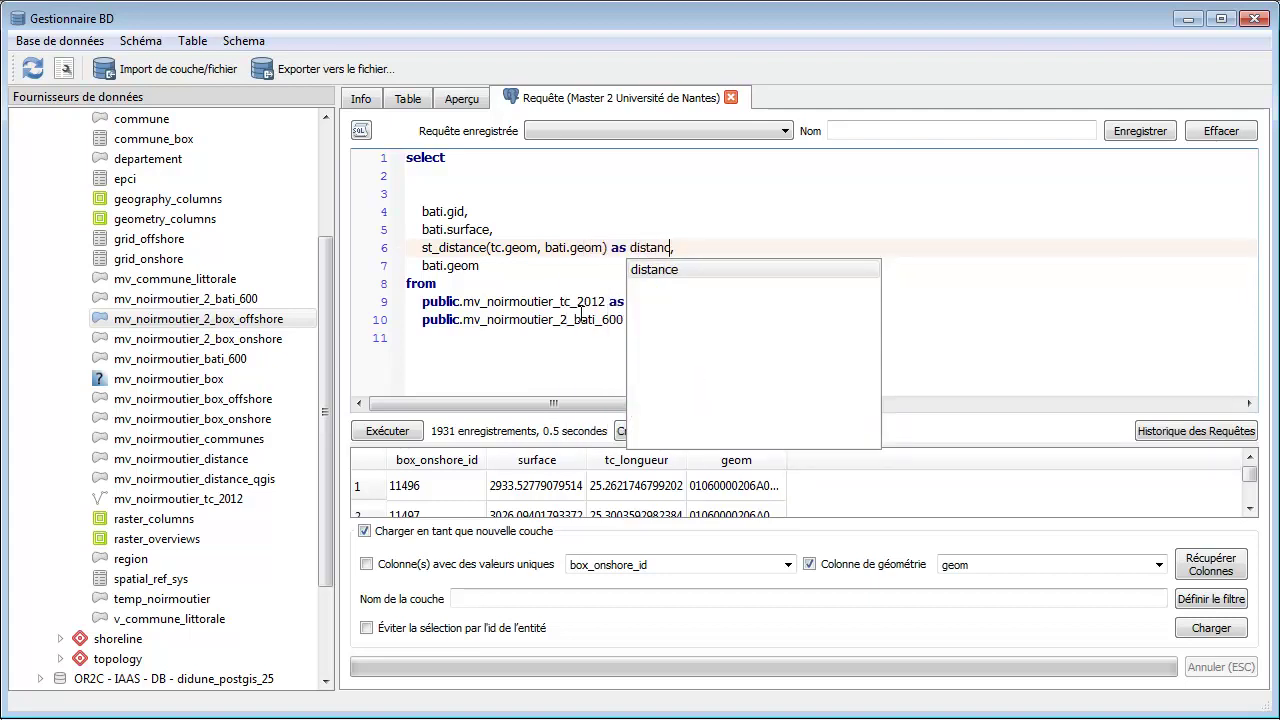
Remove the blank lines beneath select and execute the distance query
click(461, 165)
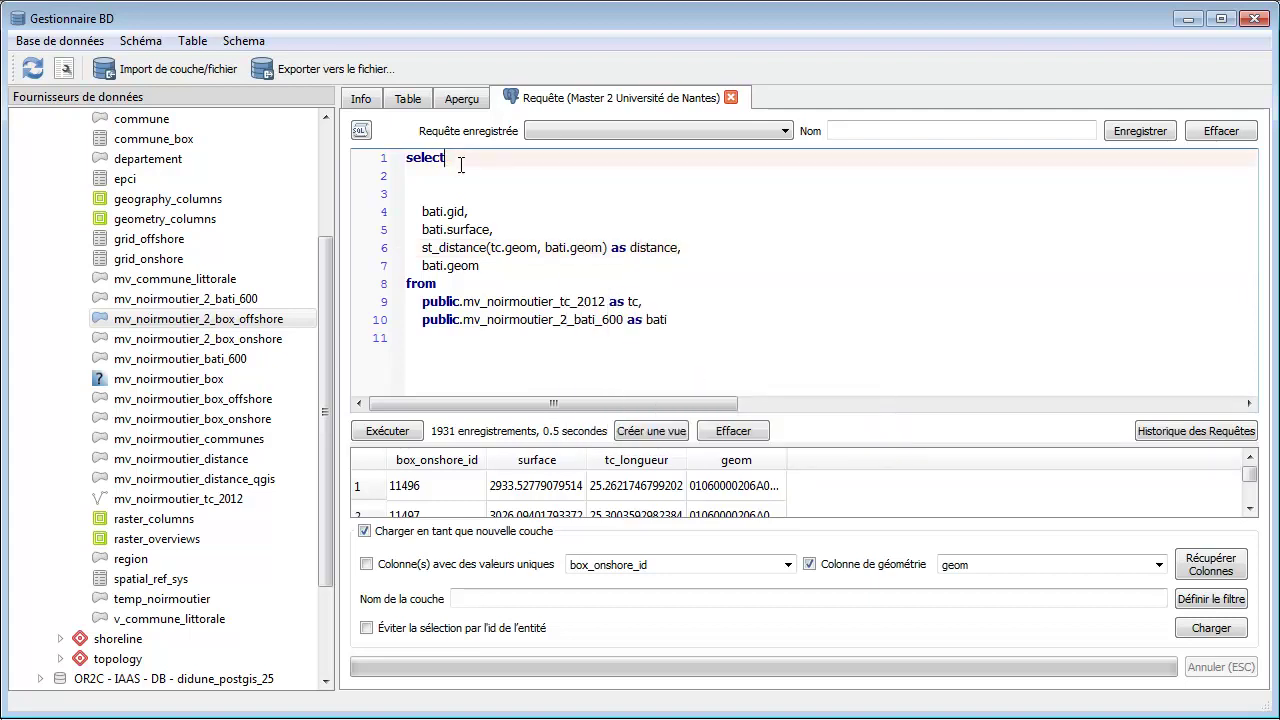
key(Delete)
click(428, 175)
key(Delete)
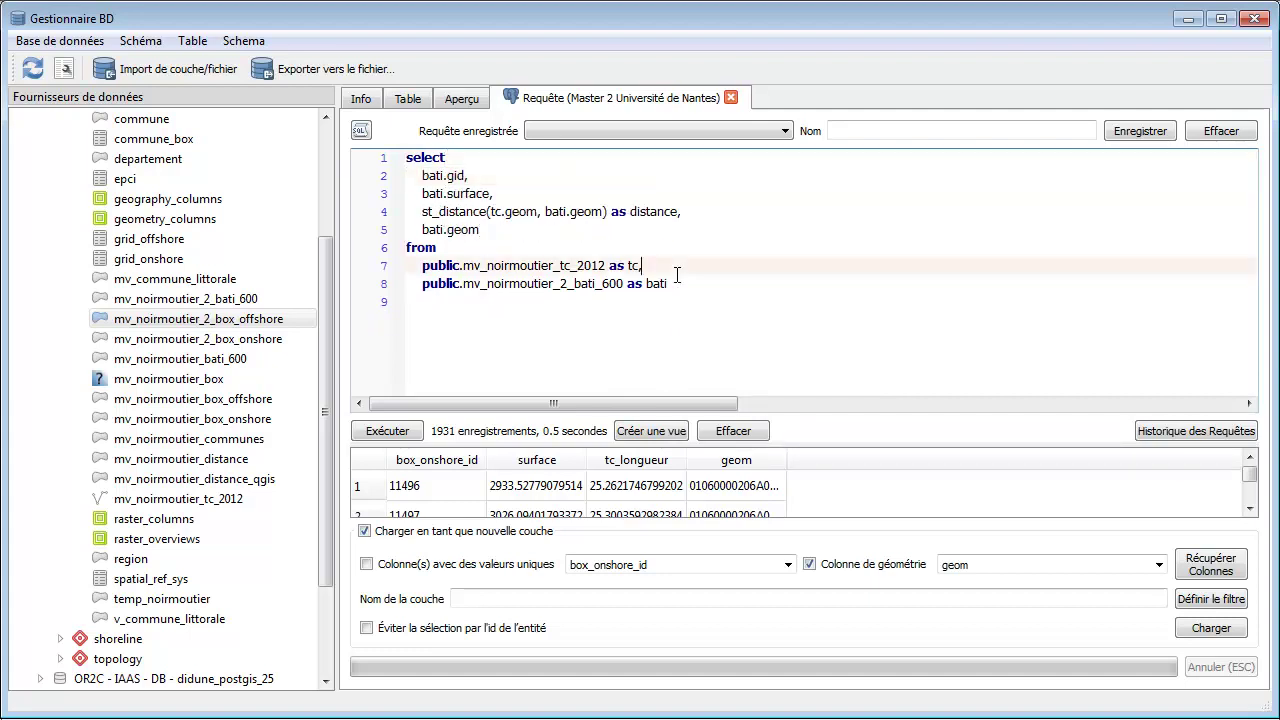
click(392, 429)
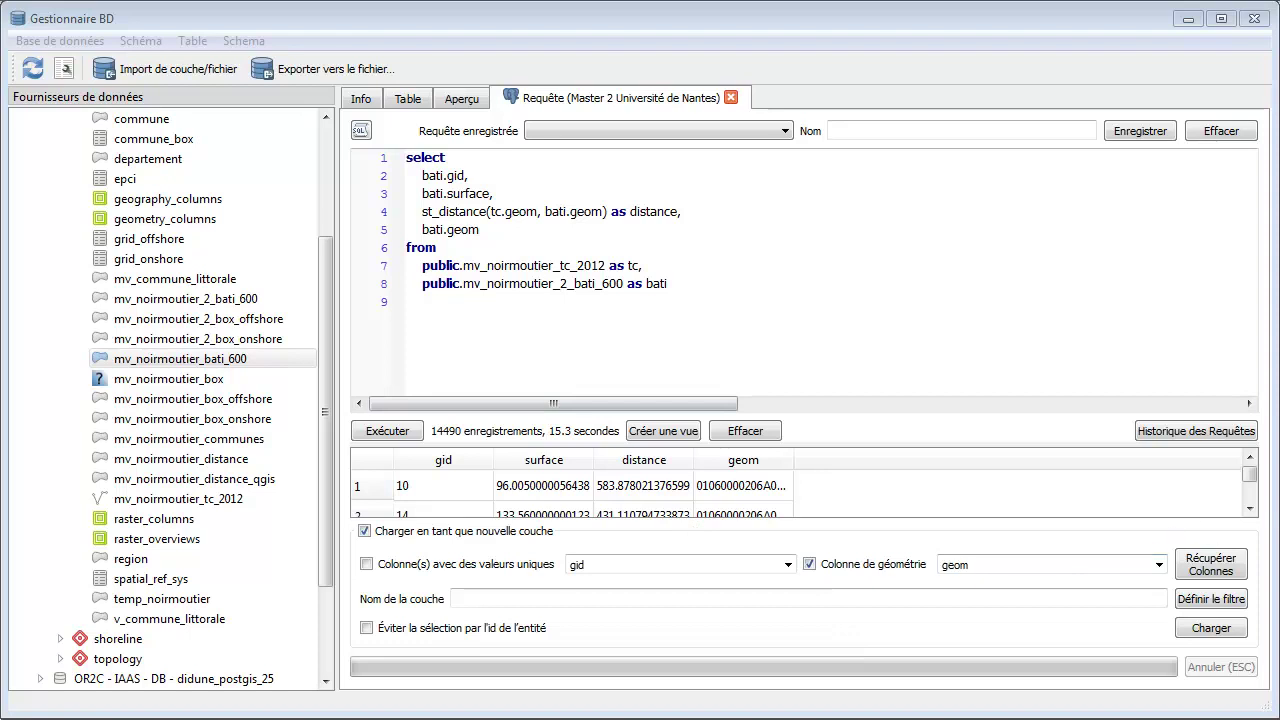
Enlarge the results table and look through the distances calculated for the buildings
click(1249, 508)
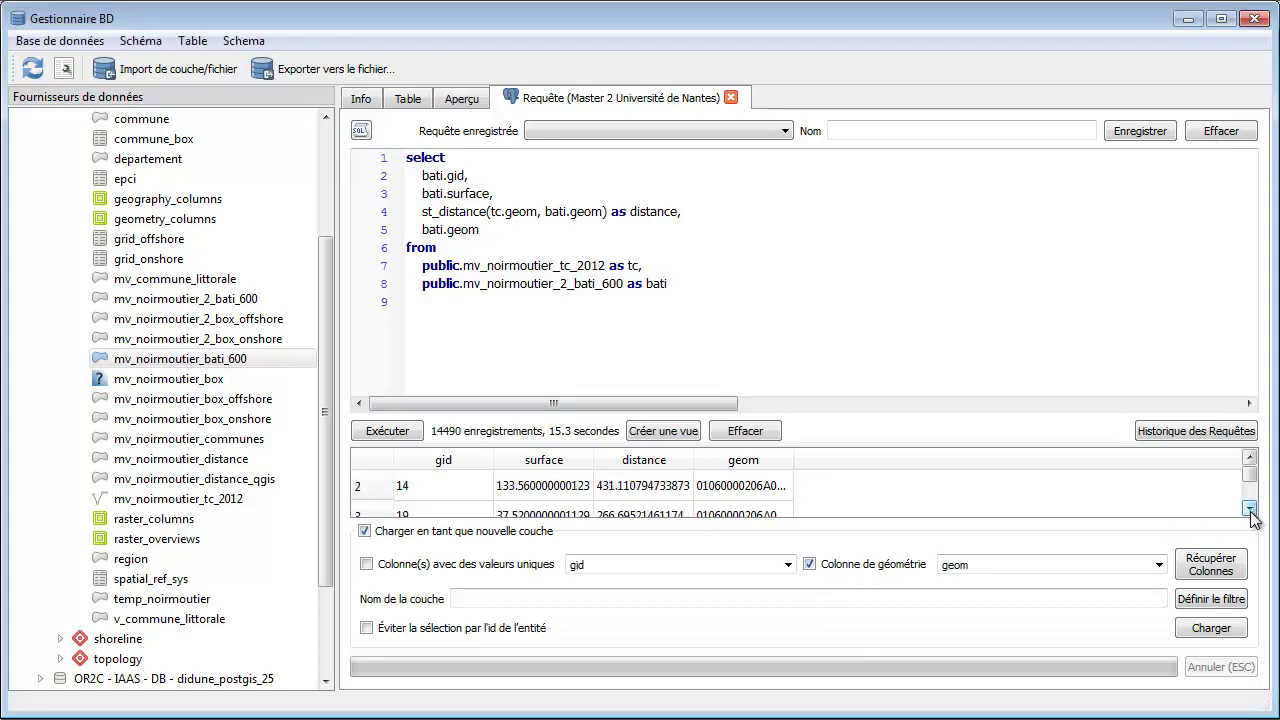
drag(853, 440, 855, 393)
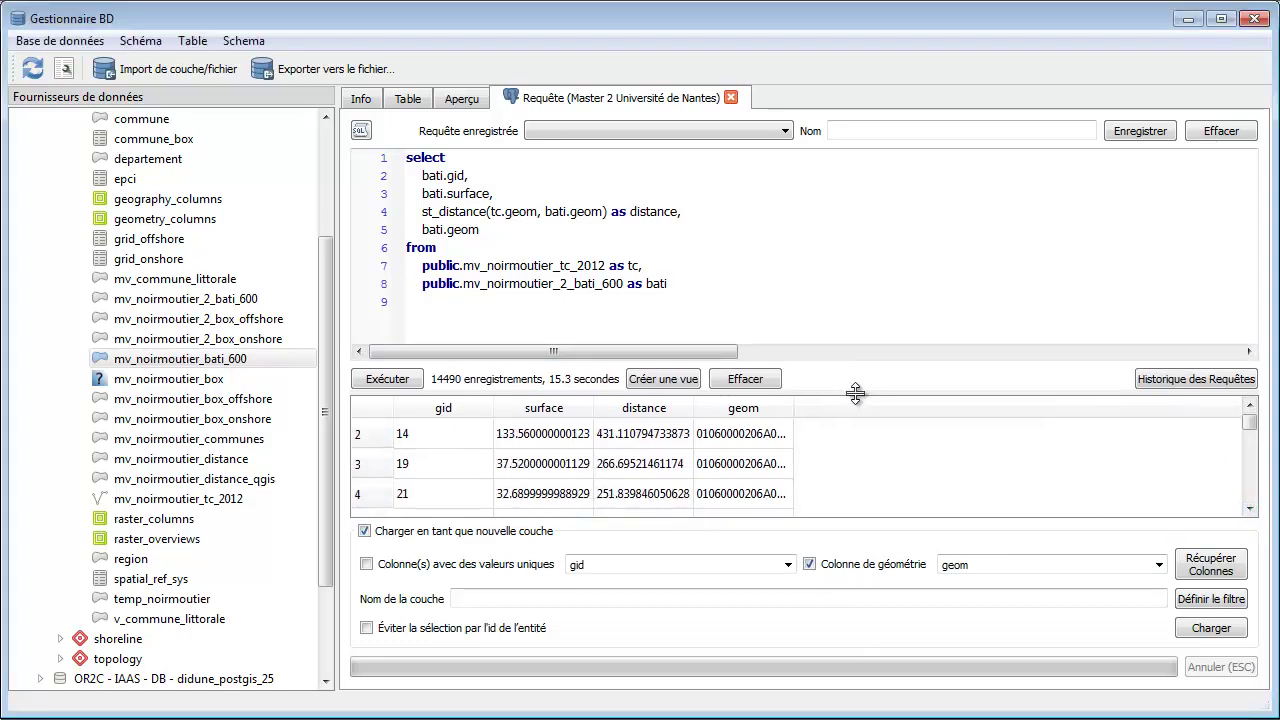
click(1249, 508)
click(1249, 508)
click(1249, 508)
click(1249, 508)
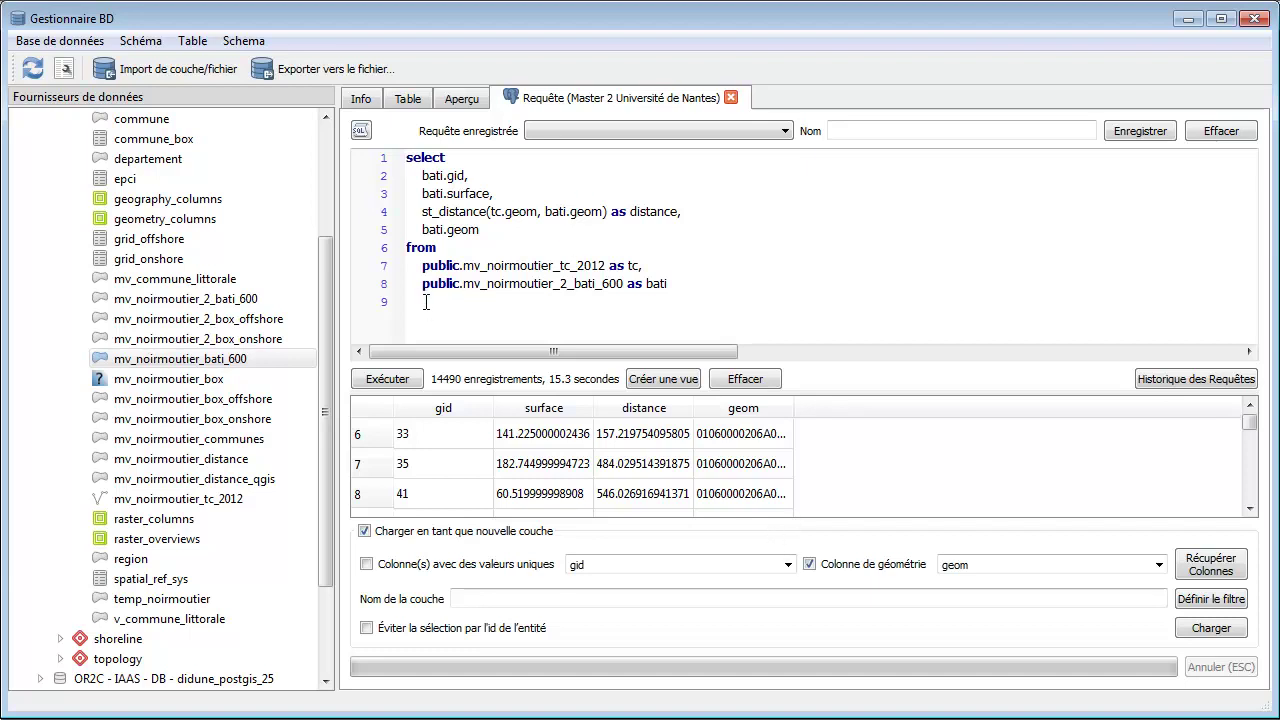
Add a where clause limiting st_distance(tc.geom, bati.geom) to < 120 and execute the query
click(703, 288)
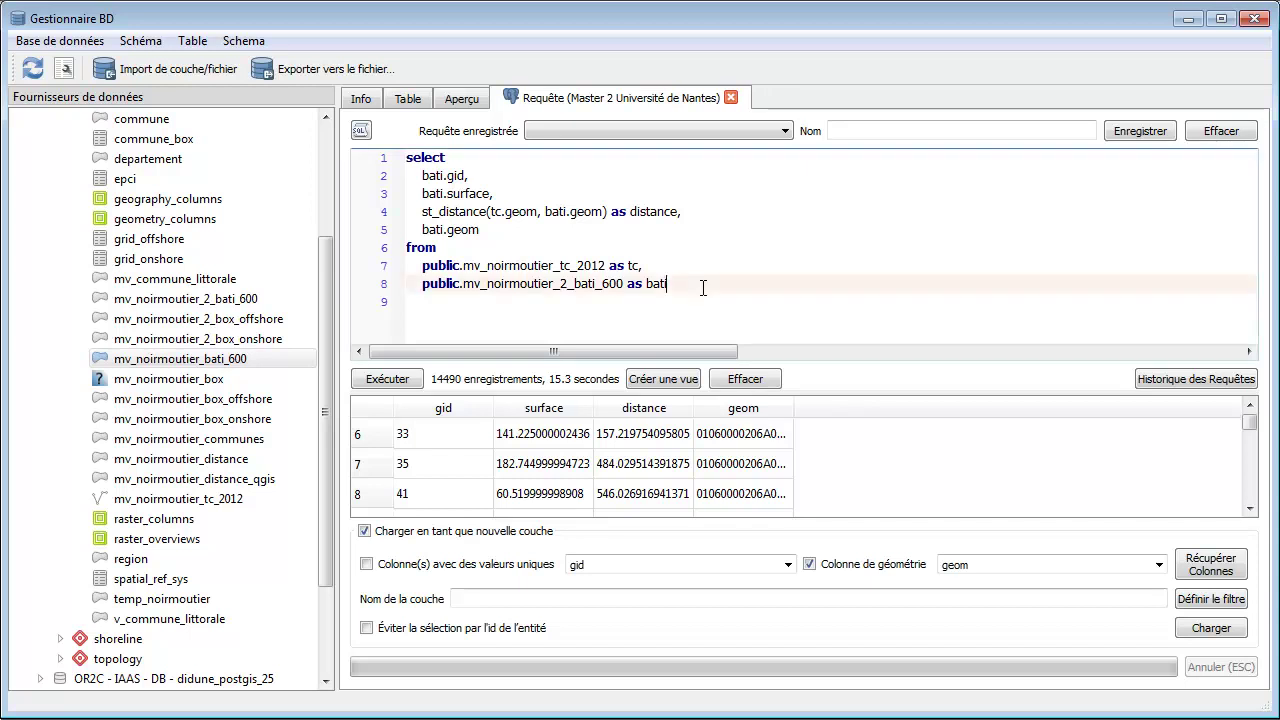
key(Return)
text(where)
key(Return)
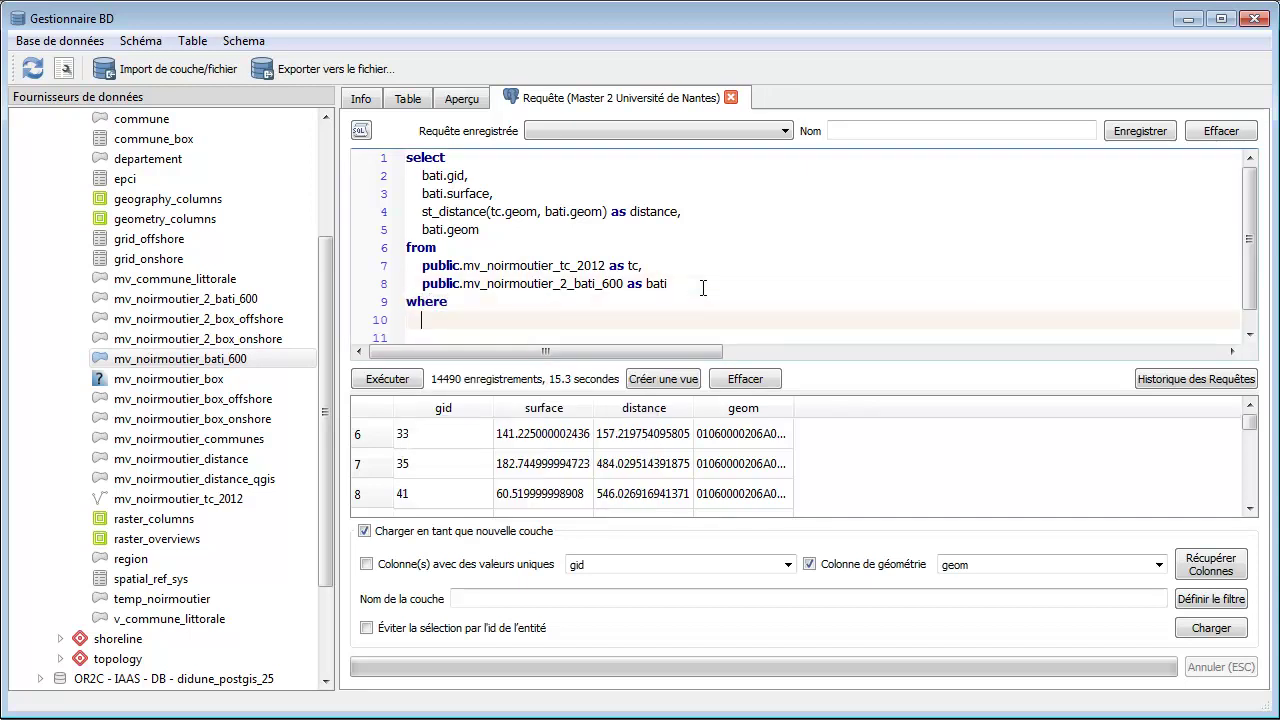
click(423, 212)
drag(423, 212, 607, 212)
key(ctrl+c)
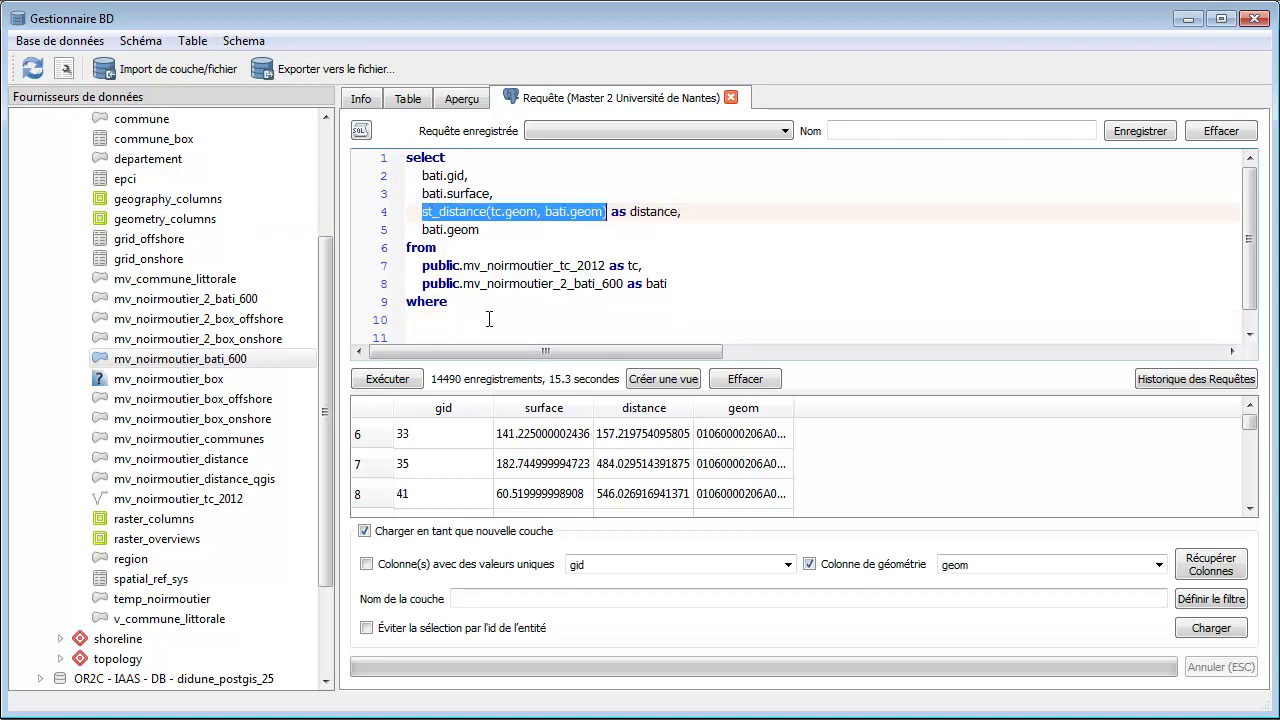
click(642, 320)
key(ctrl+v)
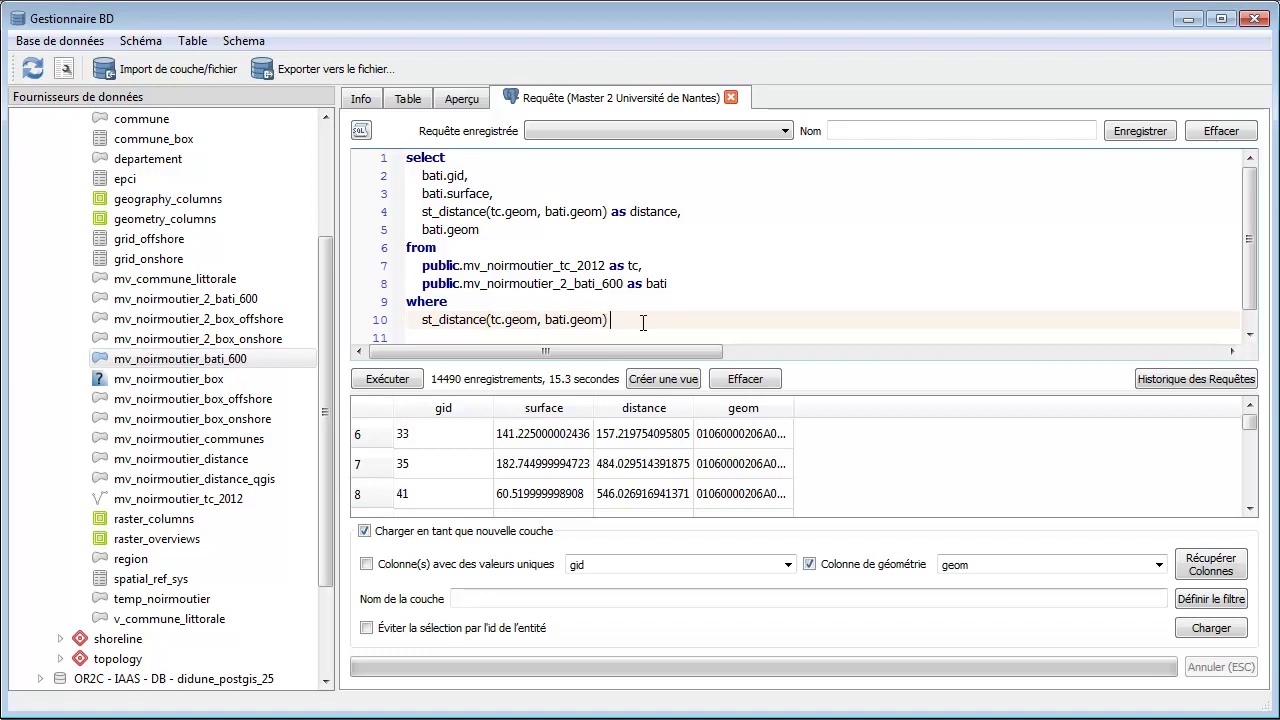
text(< 120)
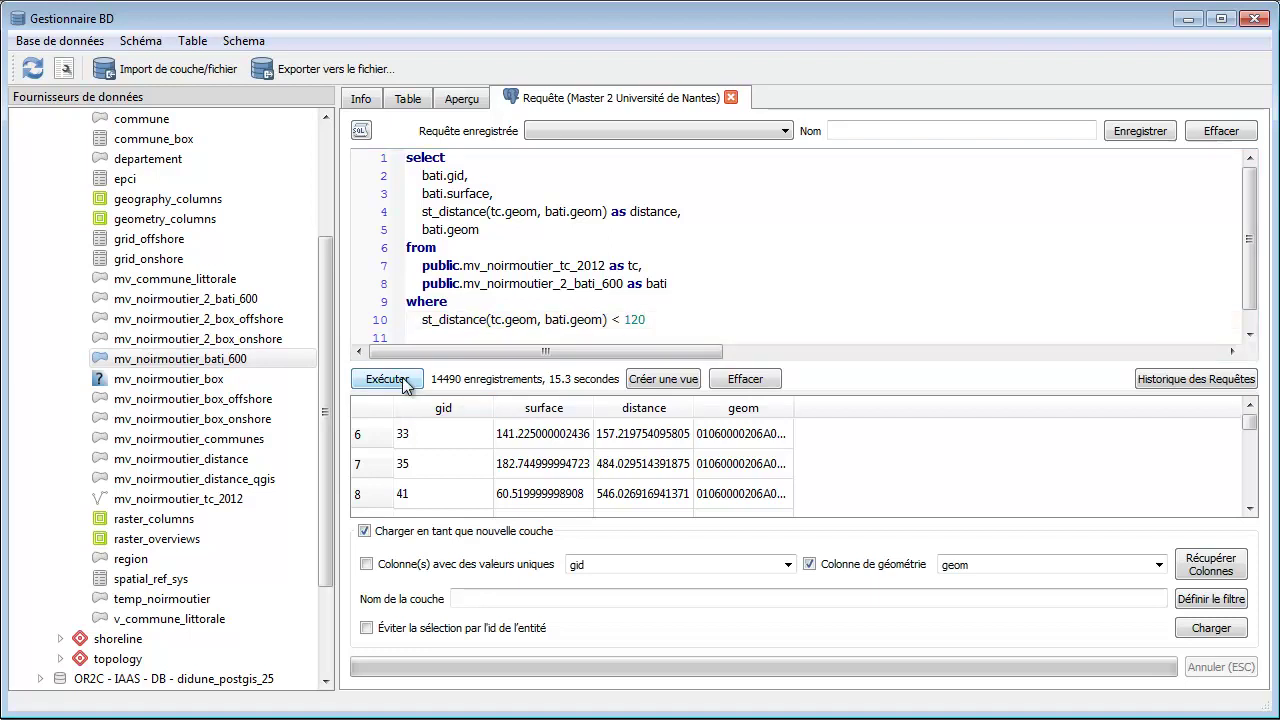
click(388, 379)
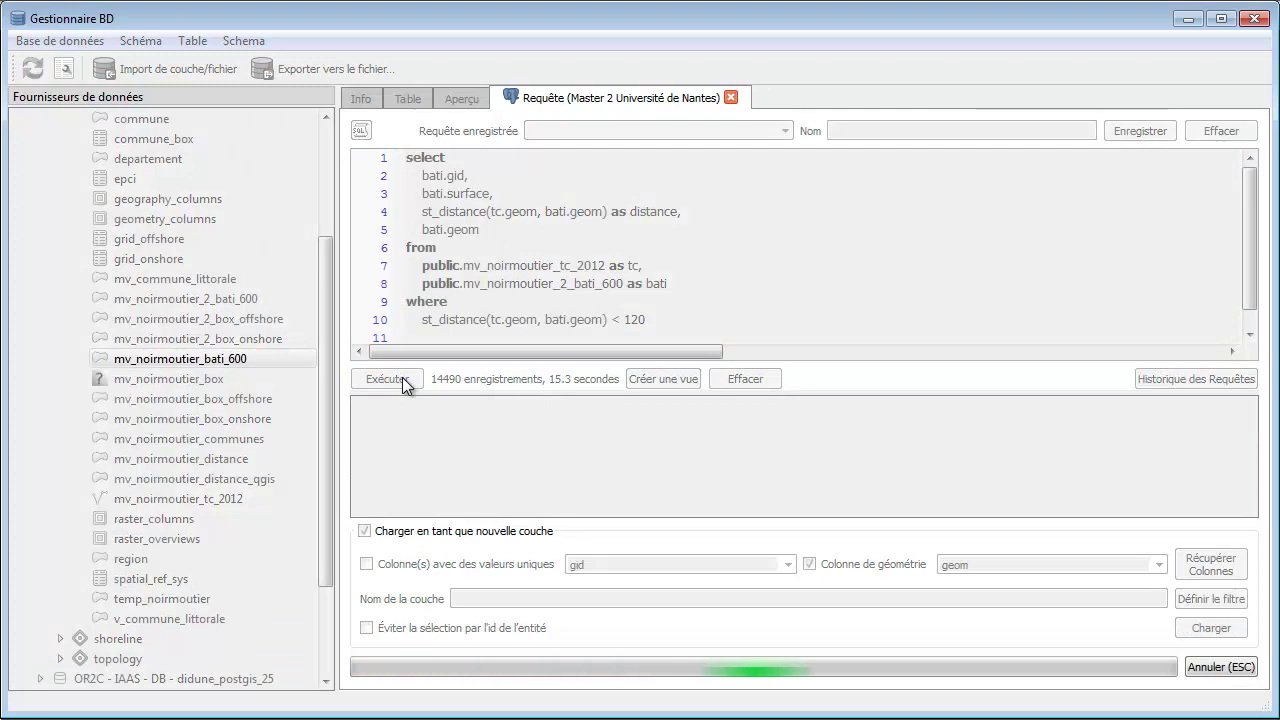
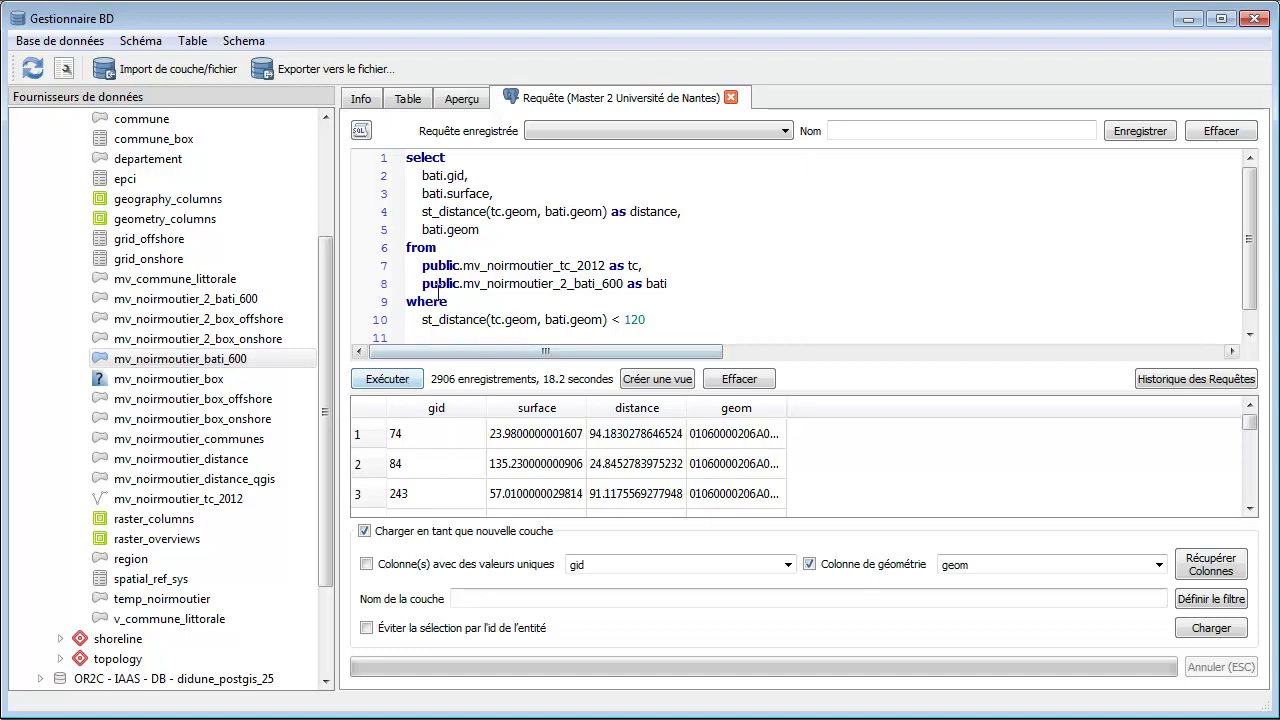
Select the whole where clause with its st_distance condition in the query
drag(692, 319, 406, 301)
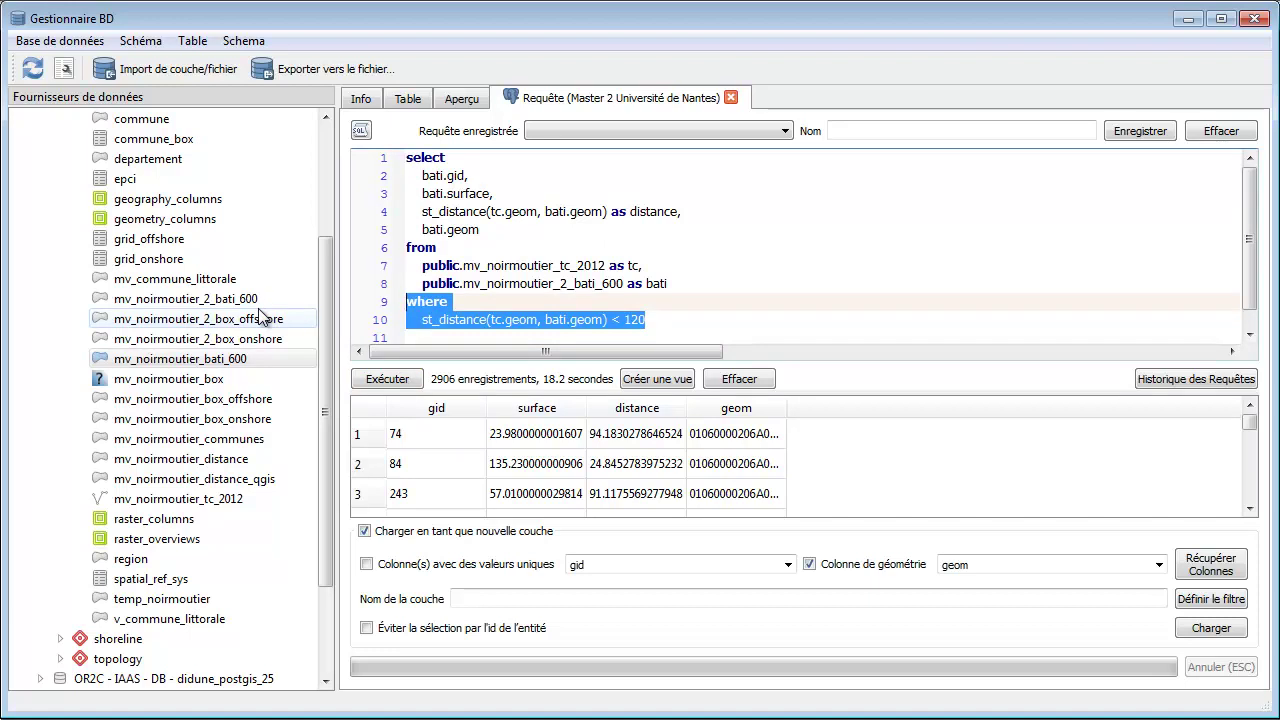
Remove the where clause with the 120 distance limit from the query and select the remaining SQL for copying
key(Delete)
key(BackSpace)
key(ctrl+a)
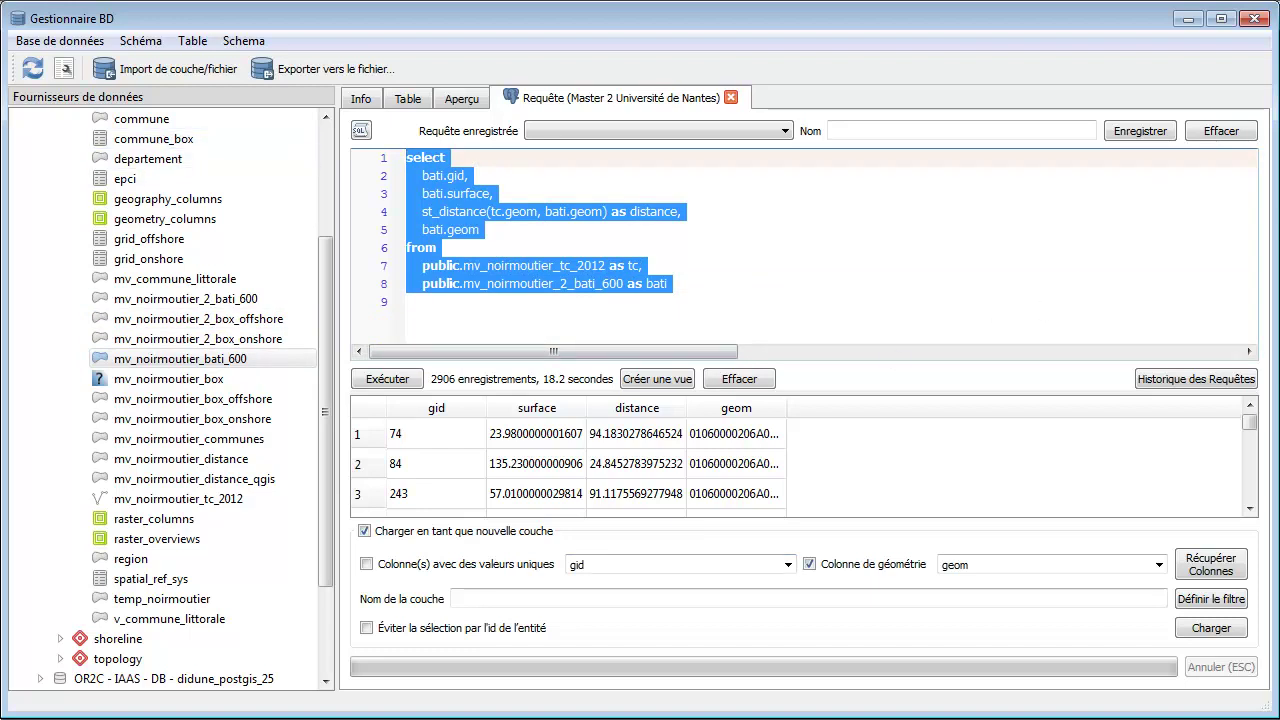
Switch to pgAdmin 4 and start a new materialized view in the public schema named mv_noirmoutier_2_distance
key(alt+Tab)
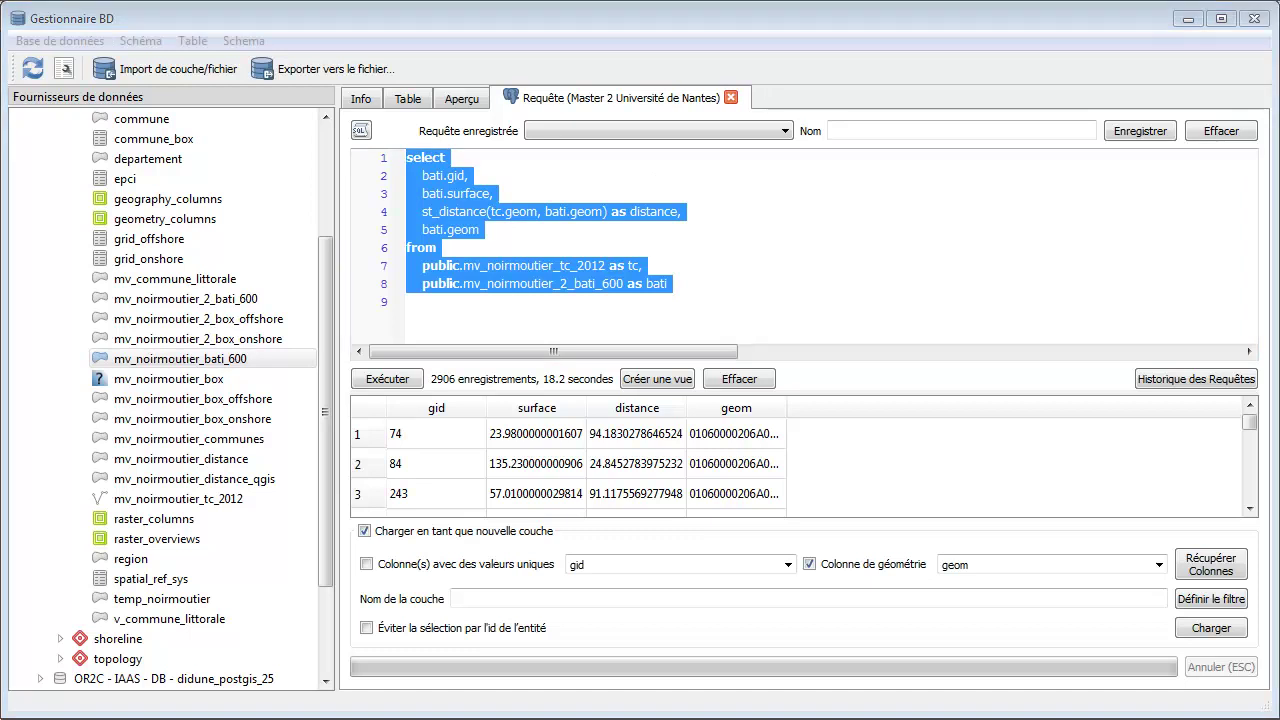
right_click(242, 383)
mouse_move(349, 406)
click(523, 411)
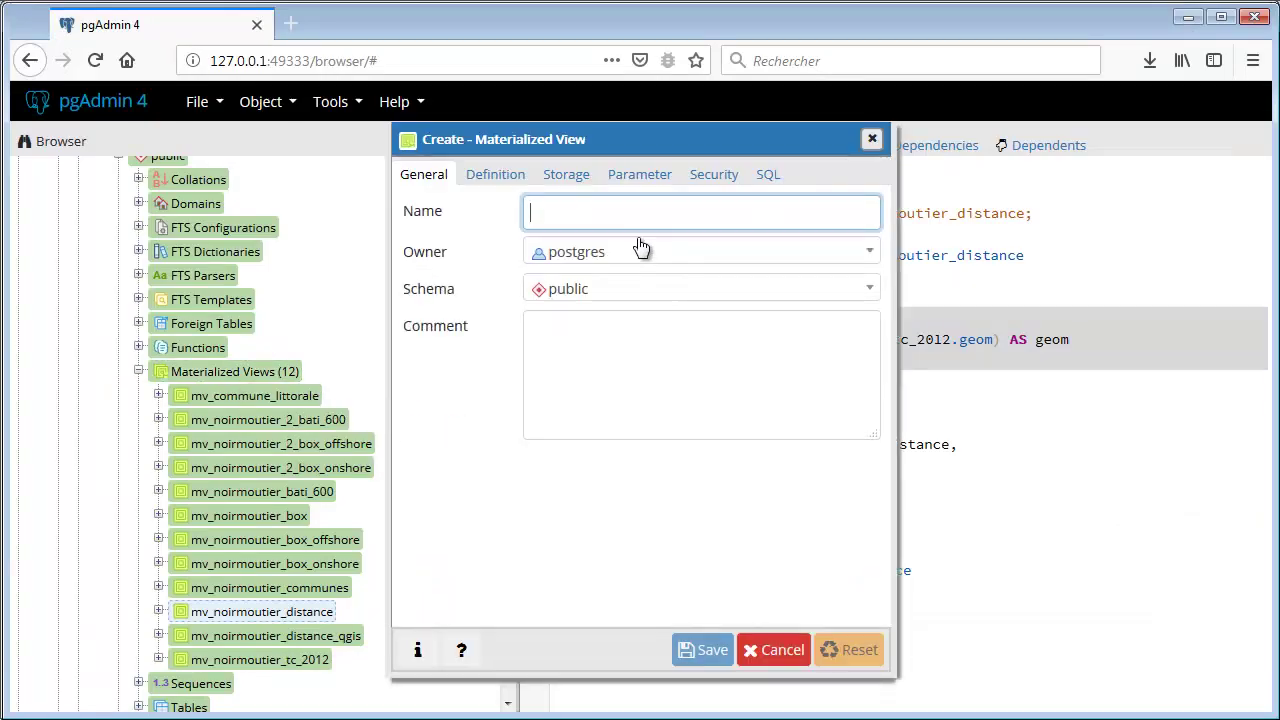
text(mv_noirmoutier_2_)
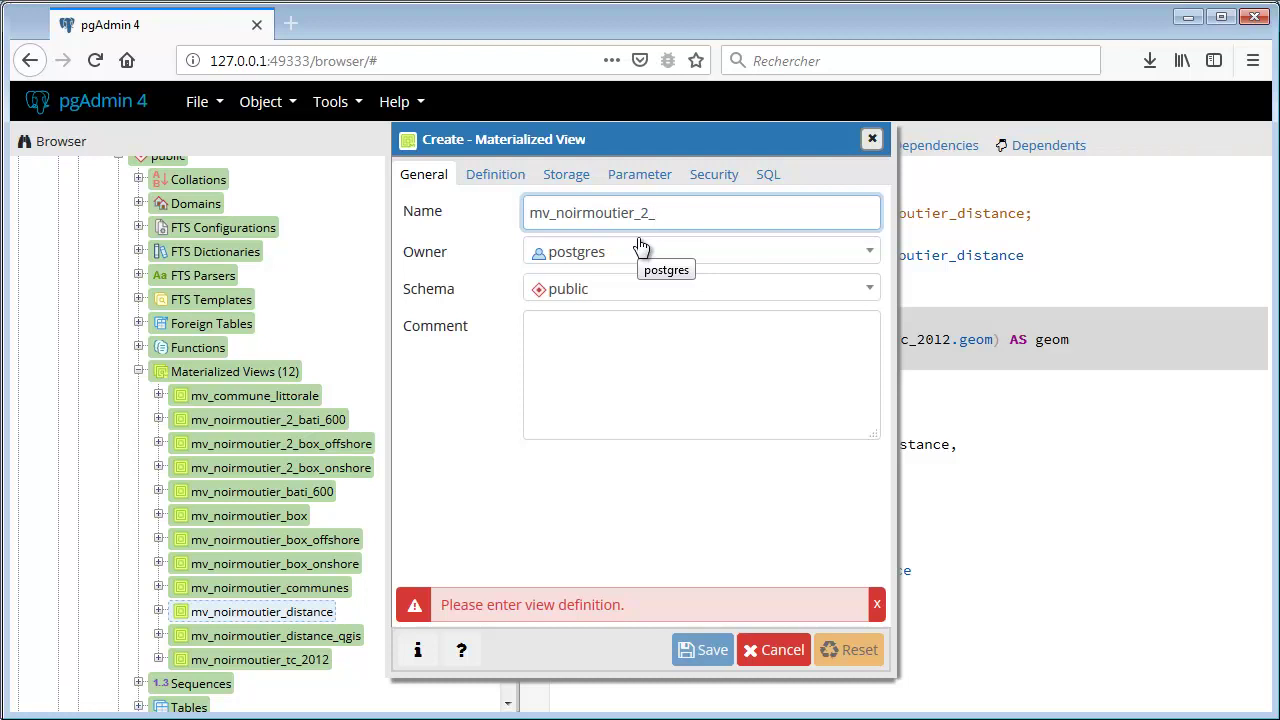
text(distance)
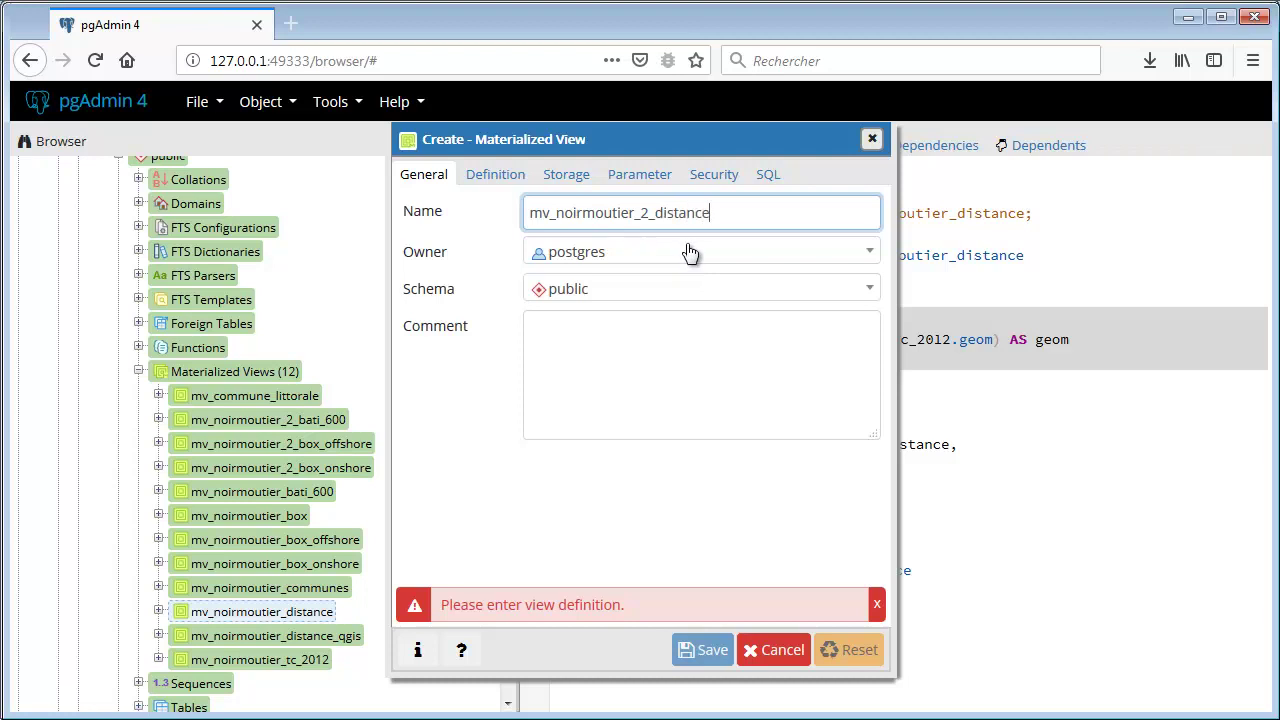
Paste the distance query as the view definition, add "row_number() over() as id," as its first column, and save the view
click(494, 175)
click(618, 222)
key(ctrl+v)
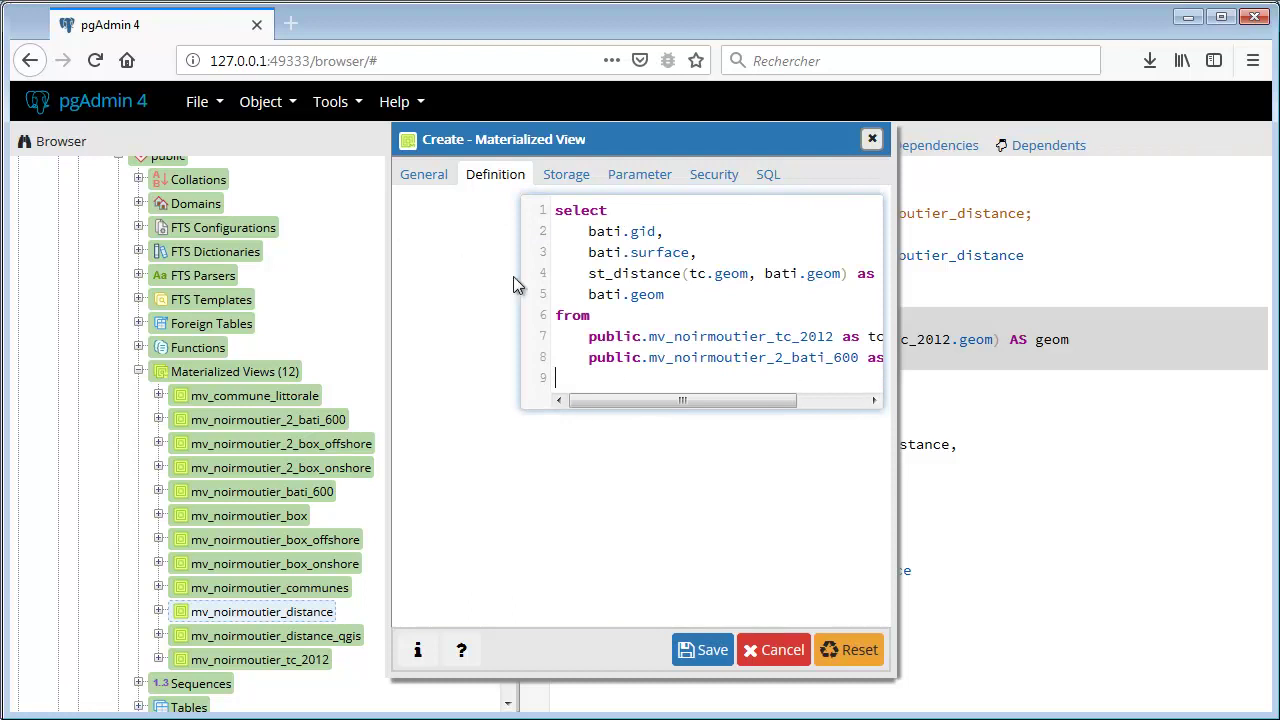
key(Return)
text(row_number() ove)
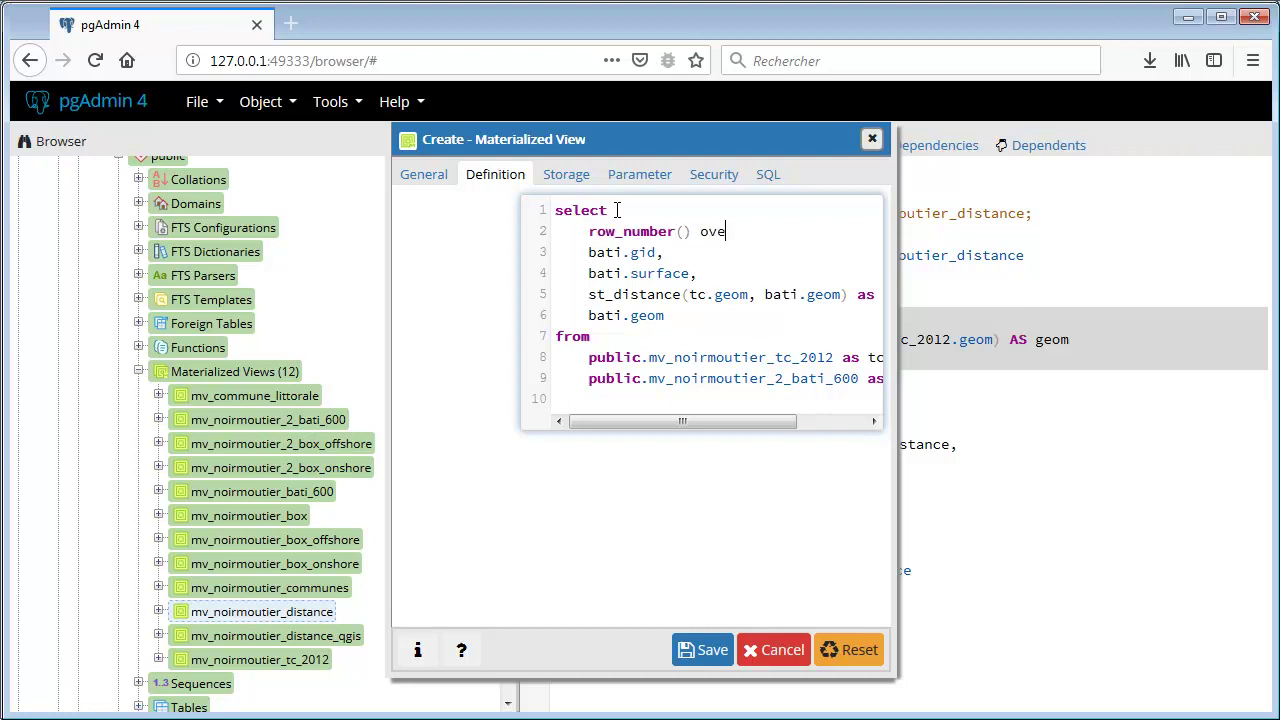
text(r() as id,)
click(702, 650)
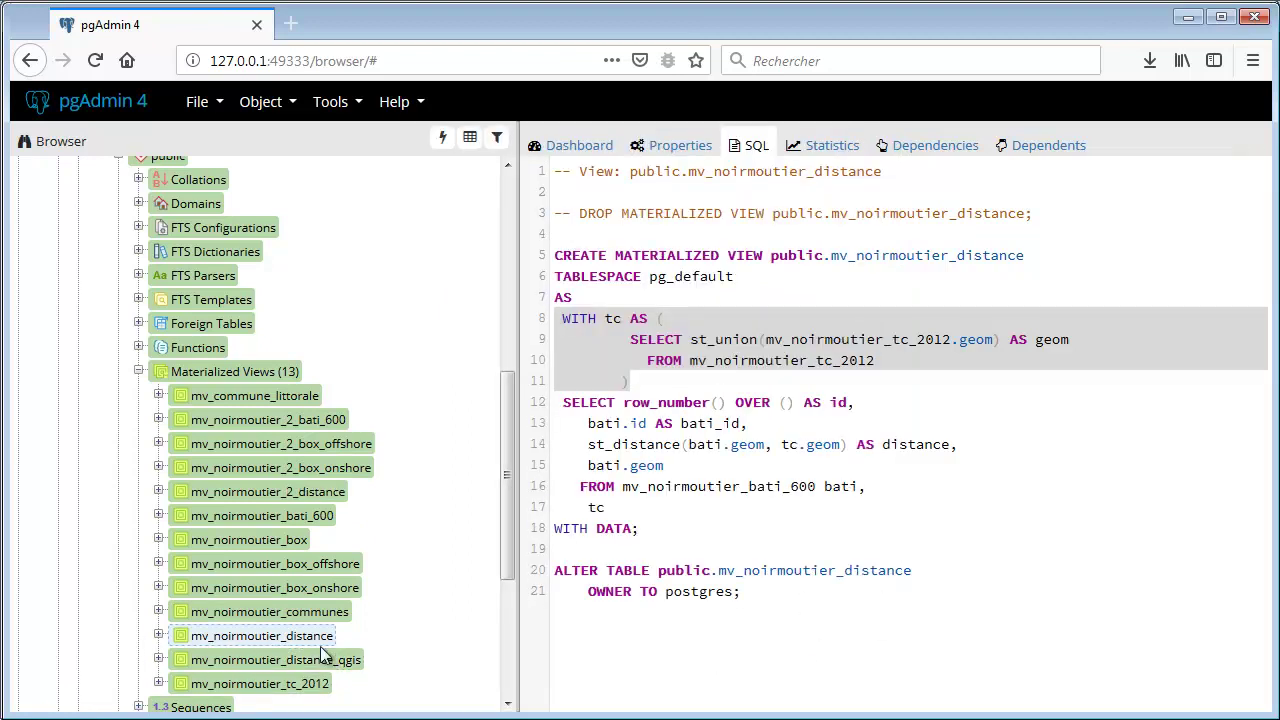
Start a new index on mv_noirmoutier_2_distance named srdix_mv_noirmoutier_2_distance, with pg_default as its tablespace
click(158, 491)
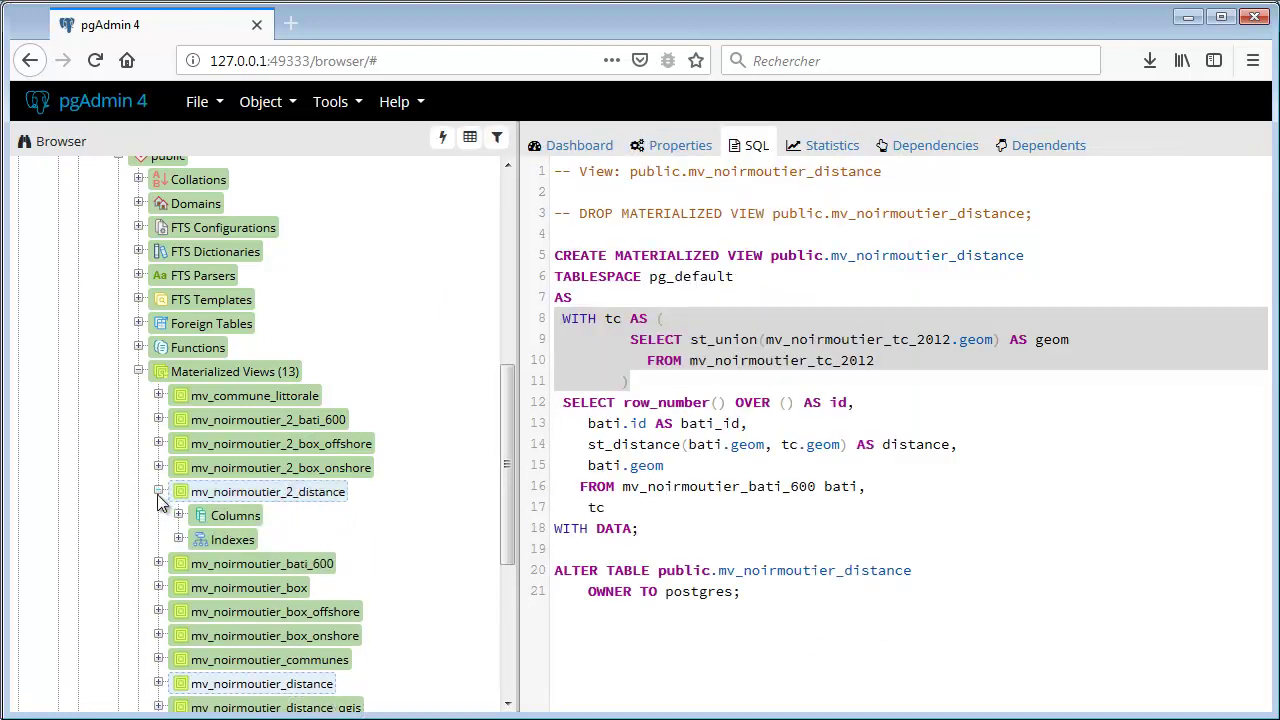
right_click(222, 540)
mouse_move(343, 560)
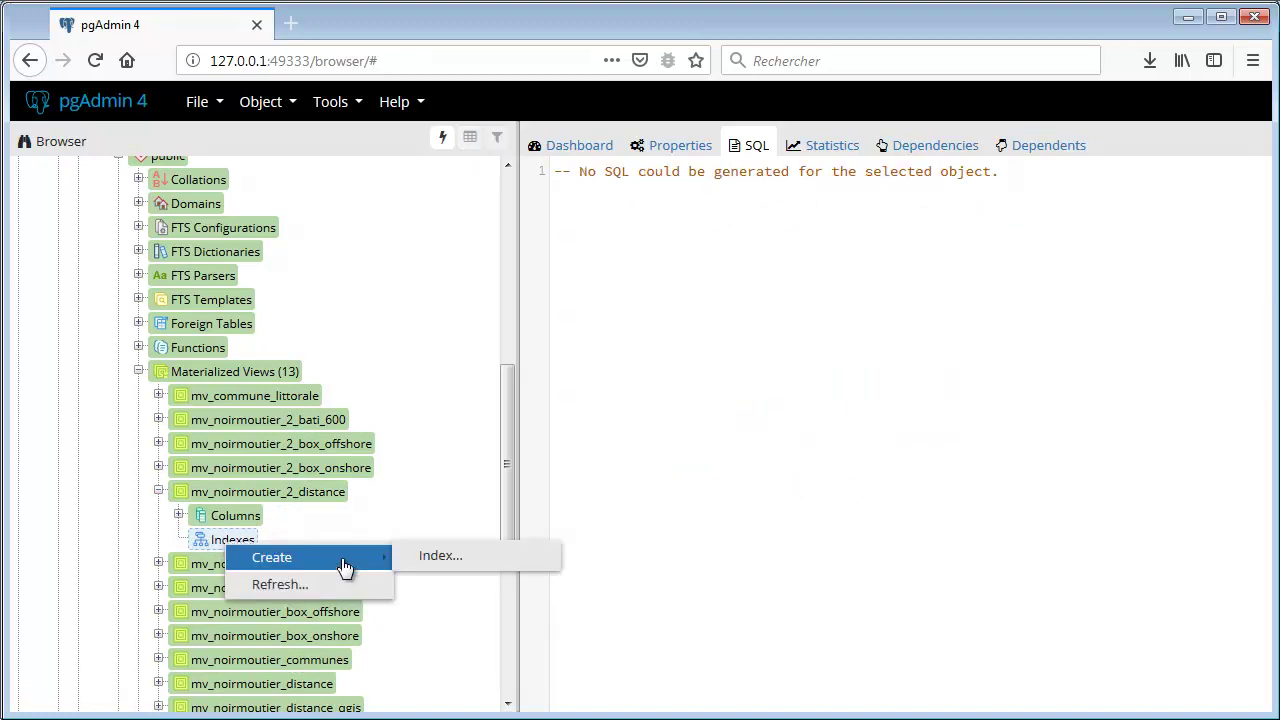
click(506, 558)
text(sr)
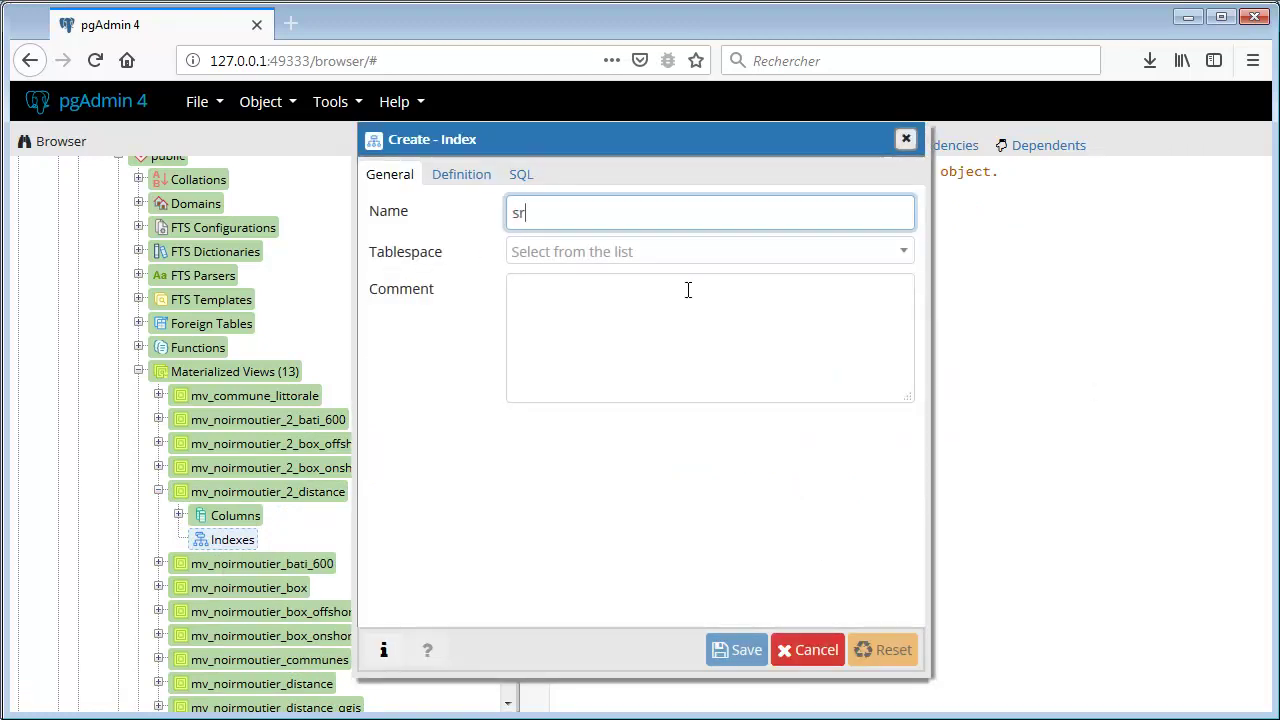
text(dix_mv_noirmouier)
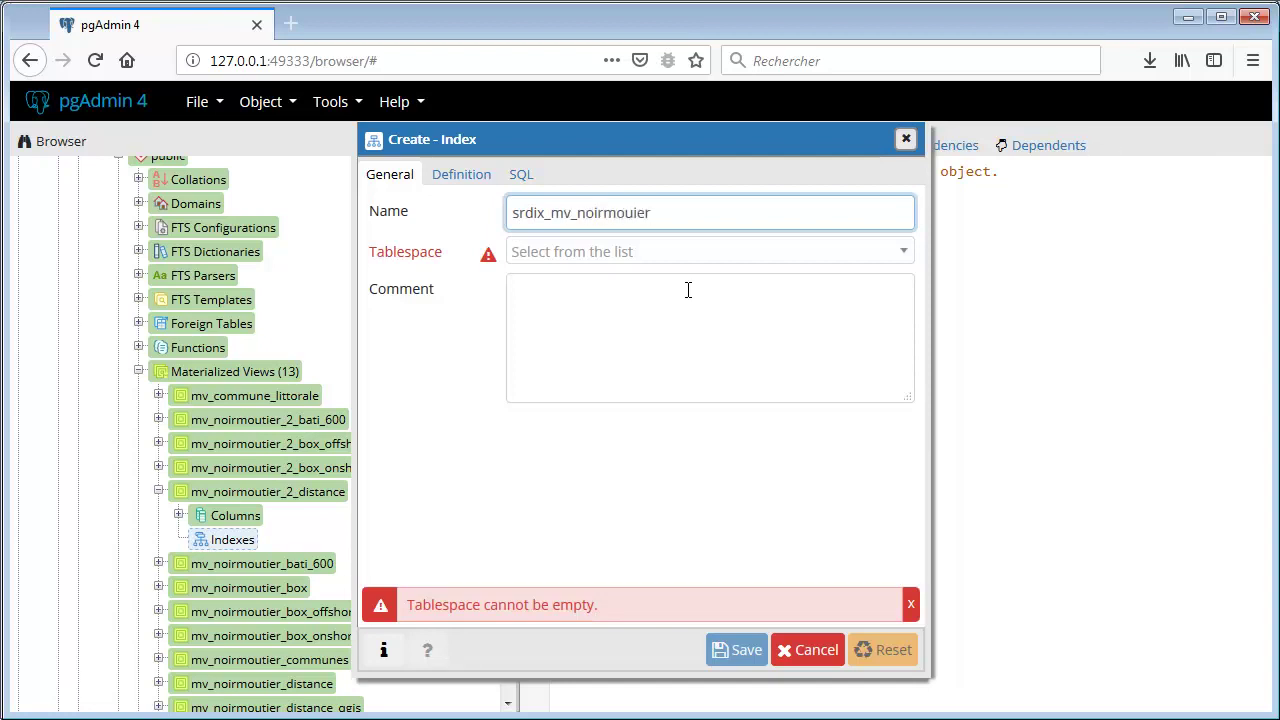
key(BackSpace)
key(BackSpace)
key(BackSpace)
text(tier_2_distance)
click(794, 257)
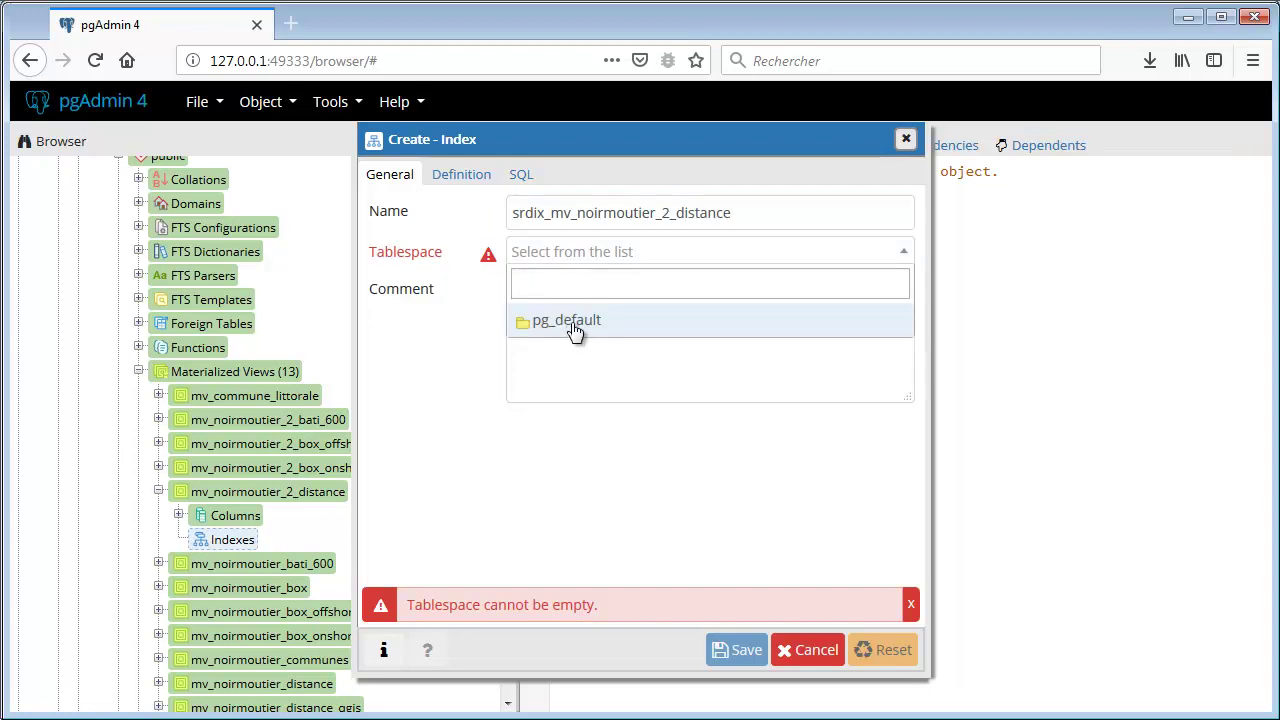
click(580, 328)
Define the index with the gist access method on the geom column, save it, and collapse the view's tree entry
click(492, 180)
click(566, 212)
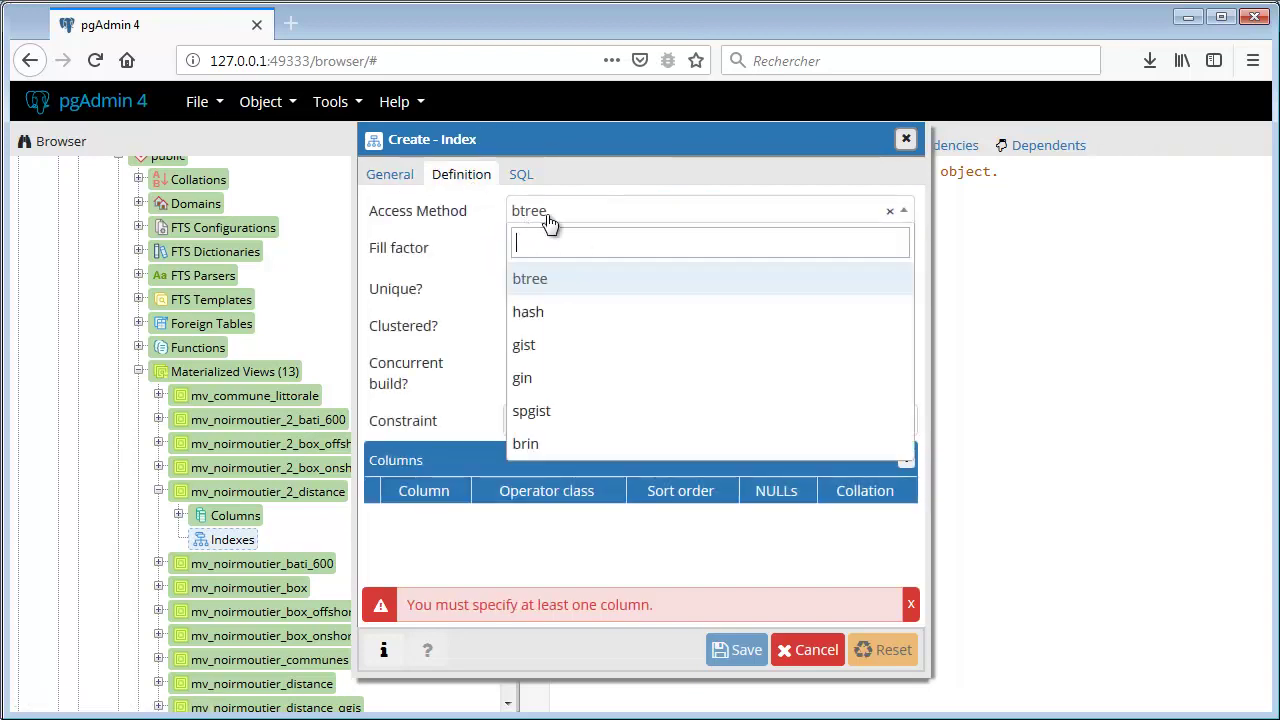
click(535, 346)
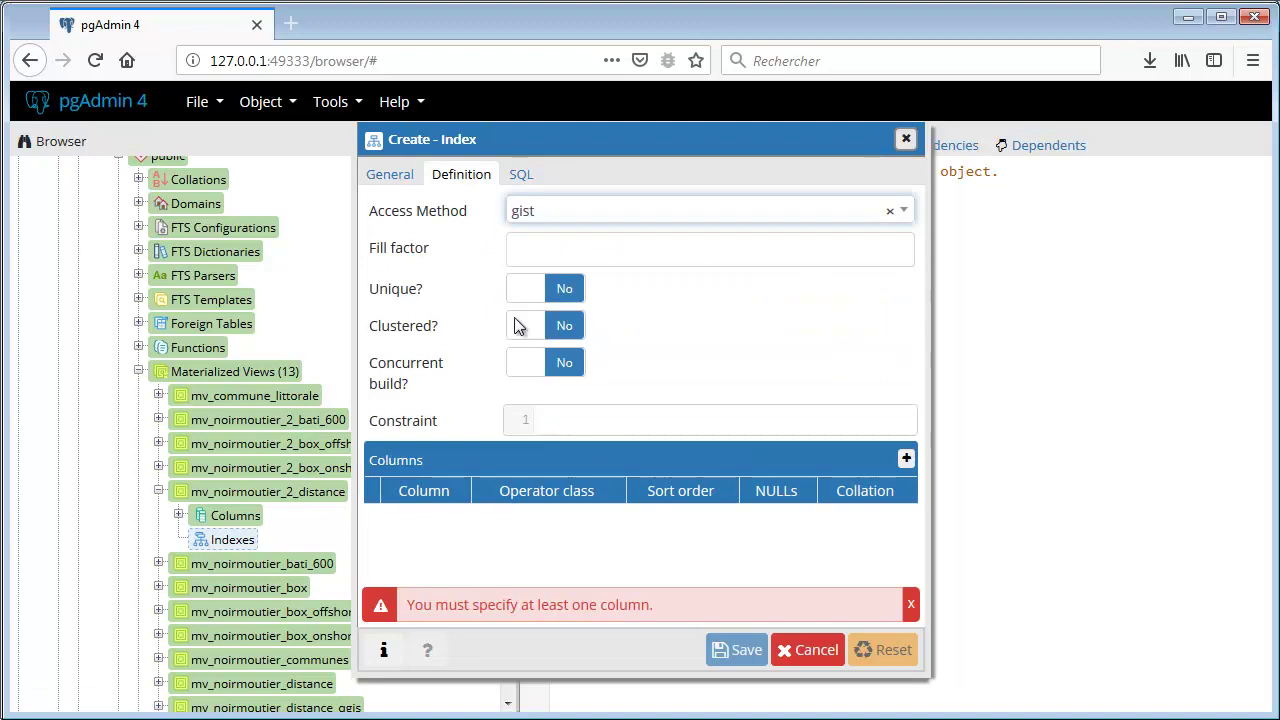
click(905, 461)
click(478, 521)
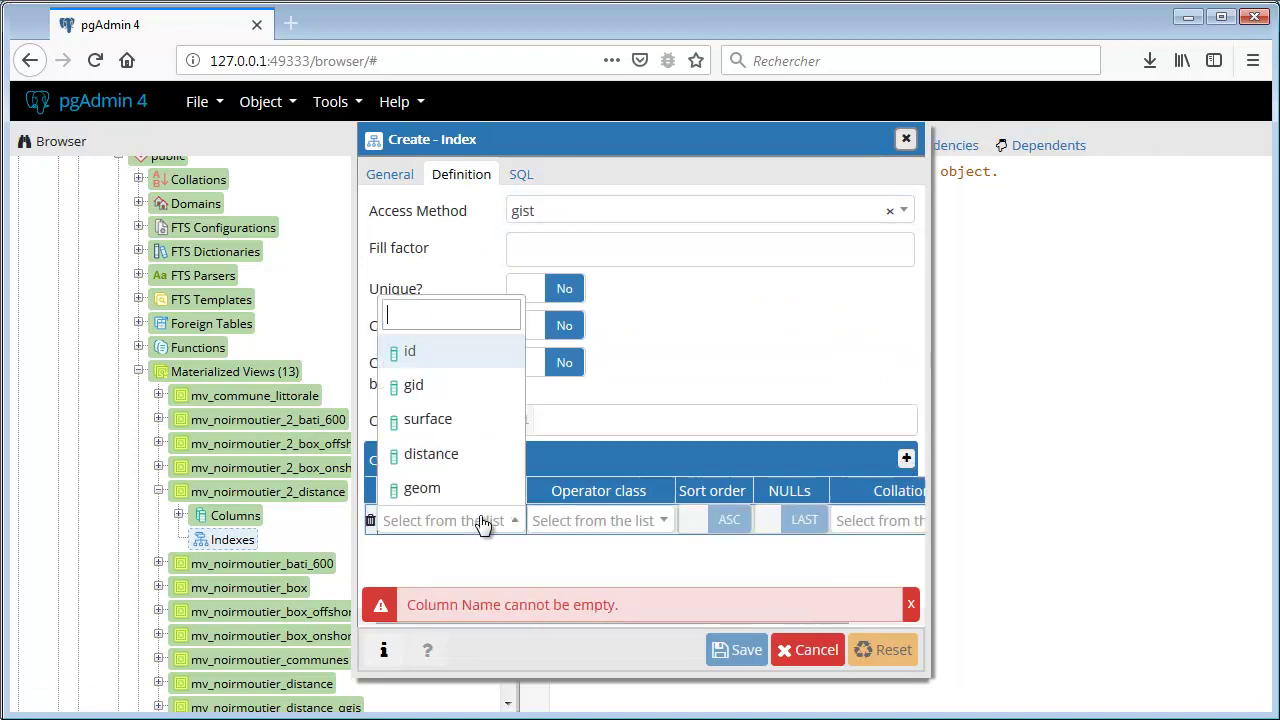
click(412, 492)
click(750, 650)
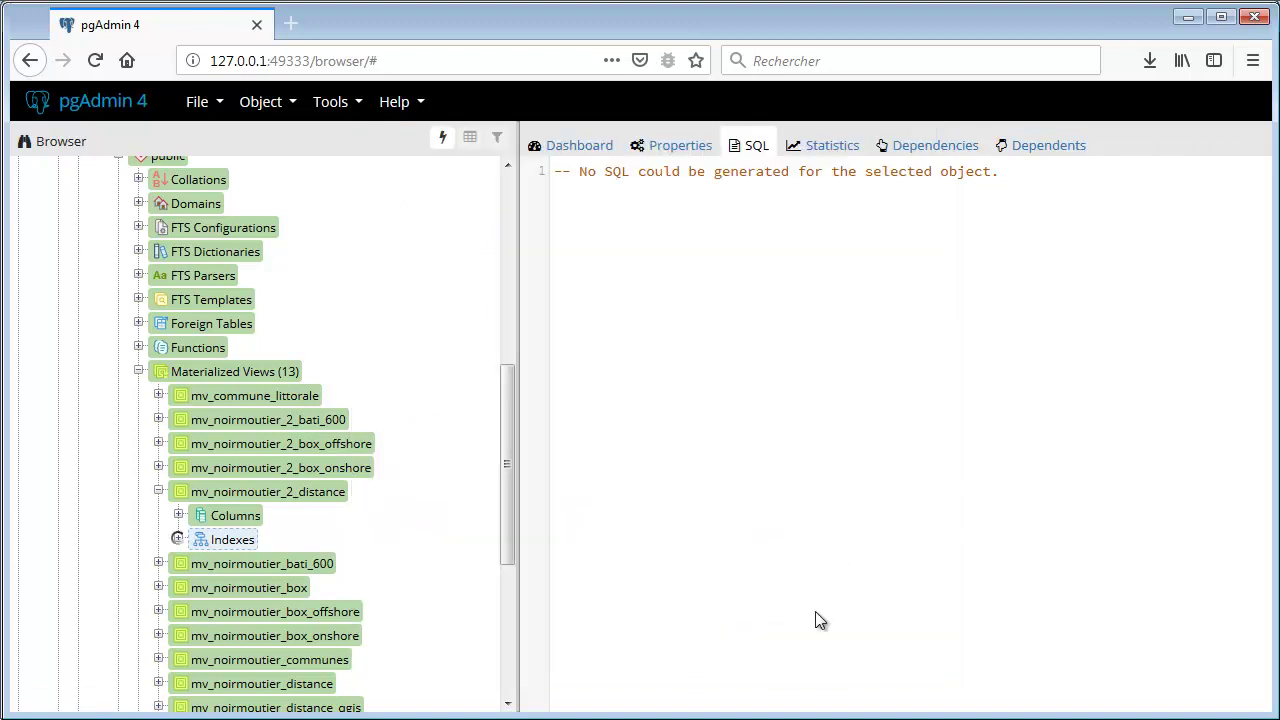
click(158, 490)
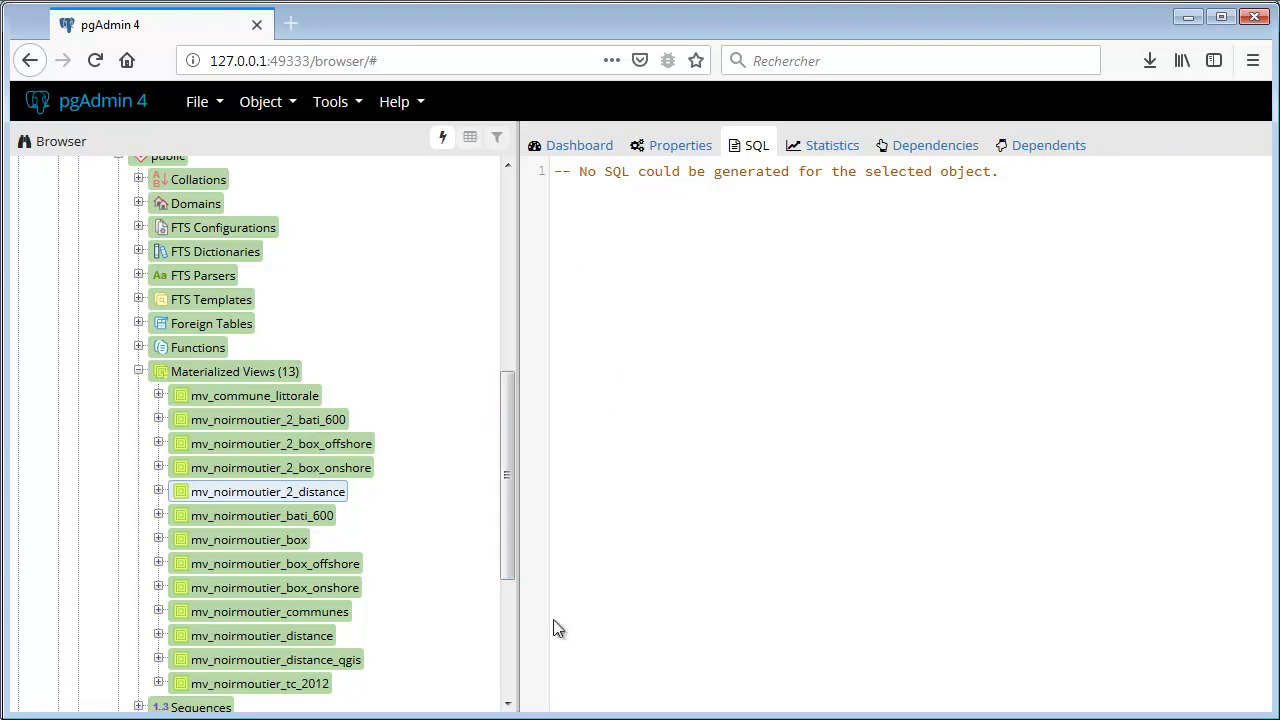
Return to Gestionnaire BD, enlarge the query editor, and insert three blank lines above the select statement
key(alt+Tab)
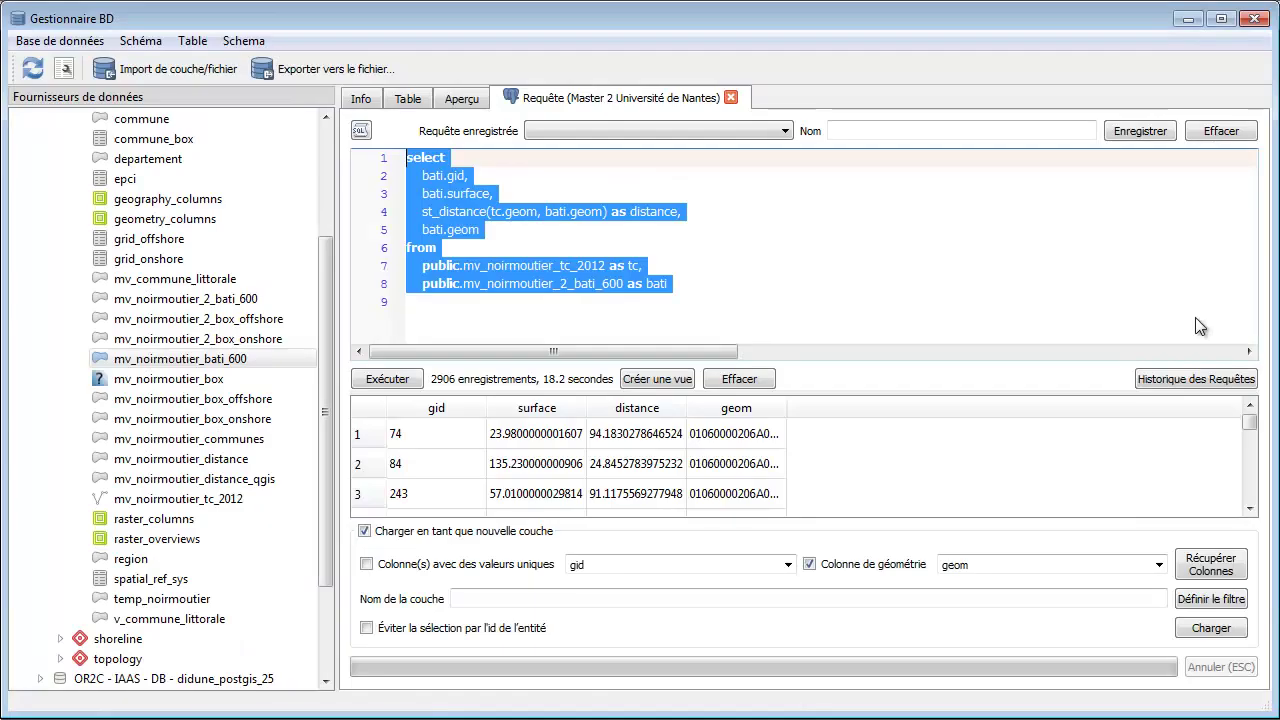
click(843, 267)
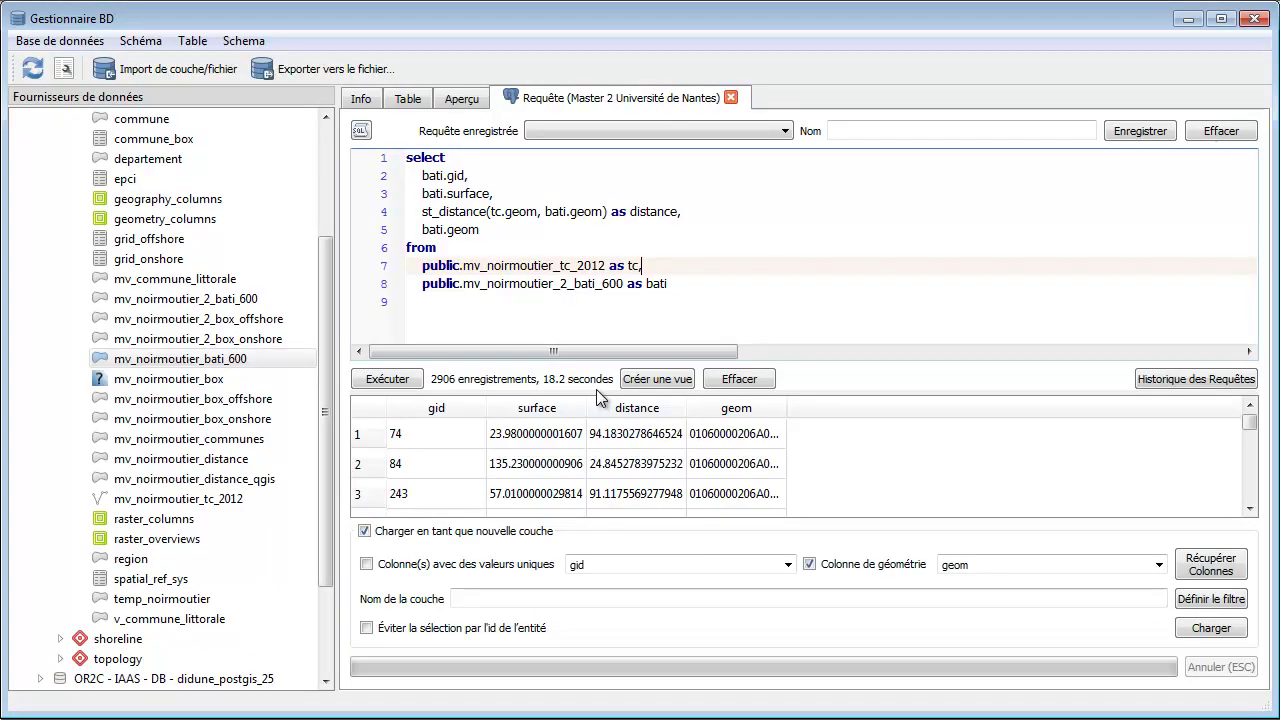
drag(597, 394, 596, 457)
click(643, 320)
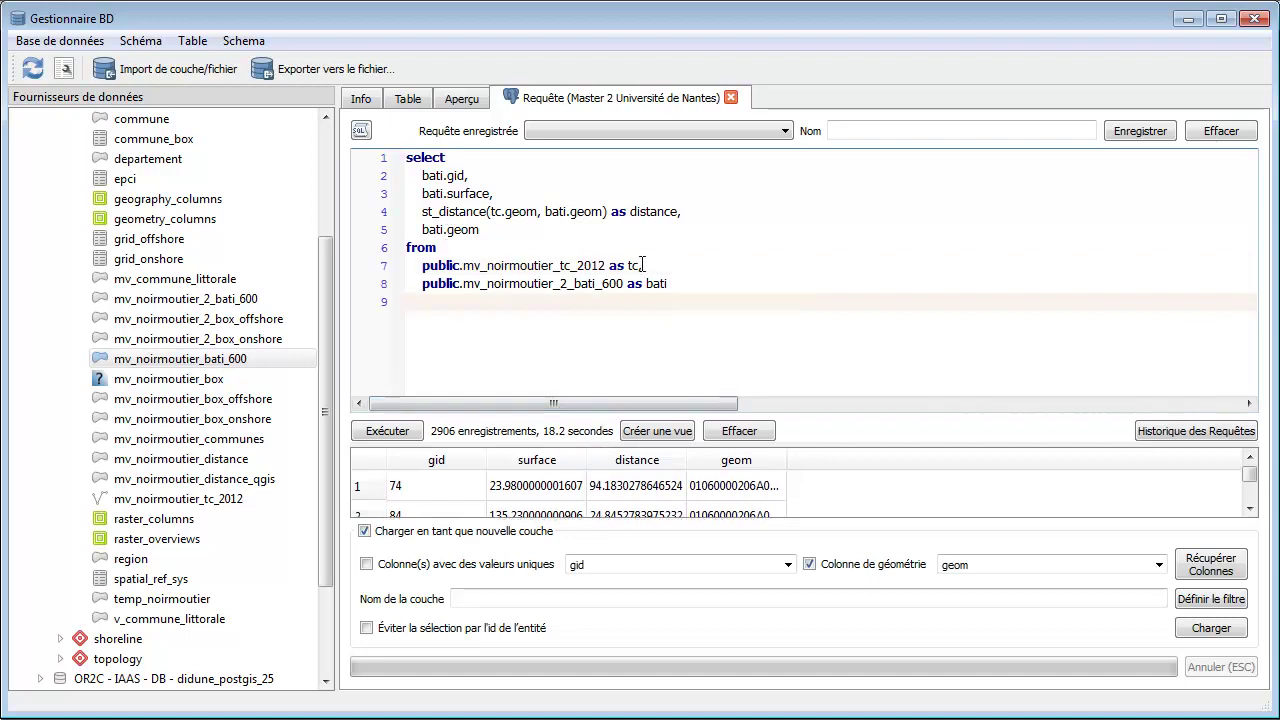
key(ctrl+Home)
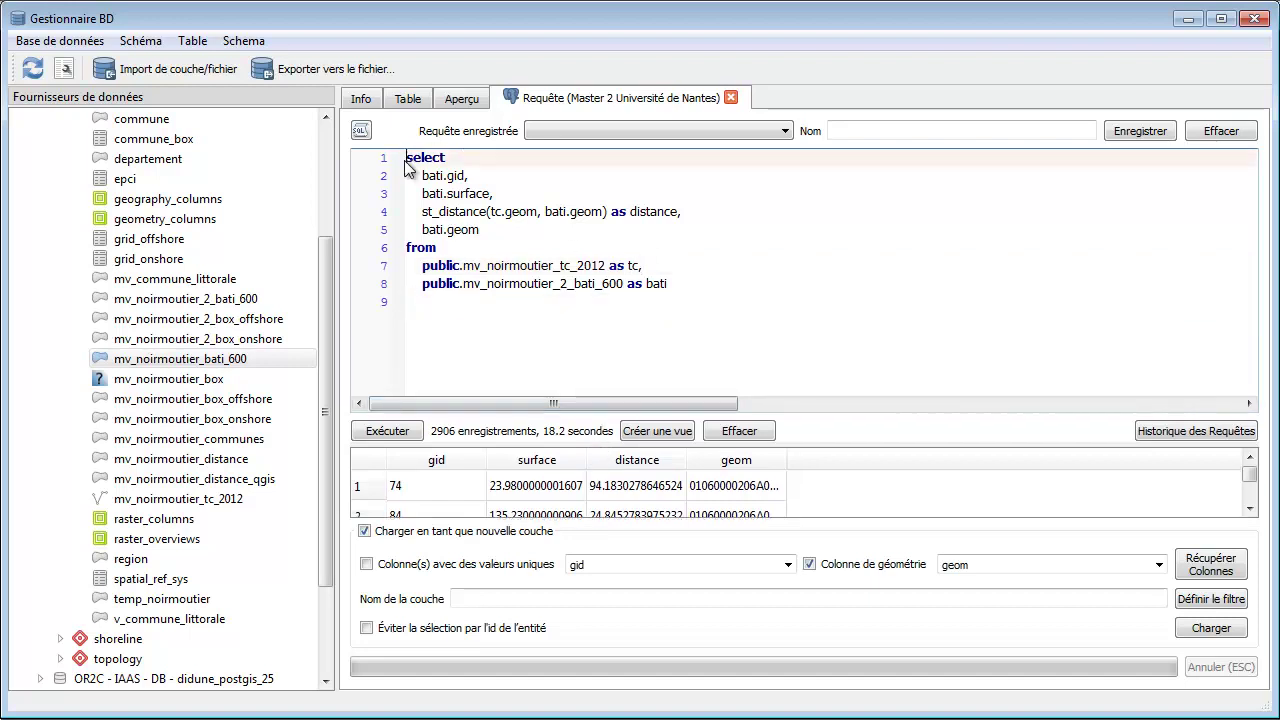
key(Return)
key(Return)
key(Return)
click(485, 175)
click(488, 161)
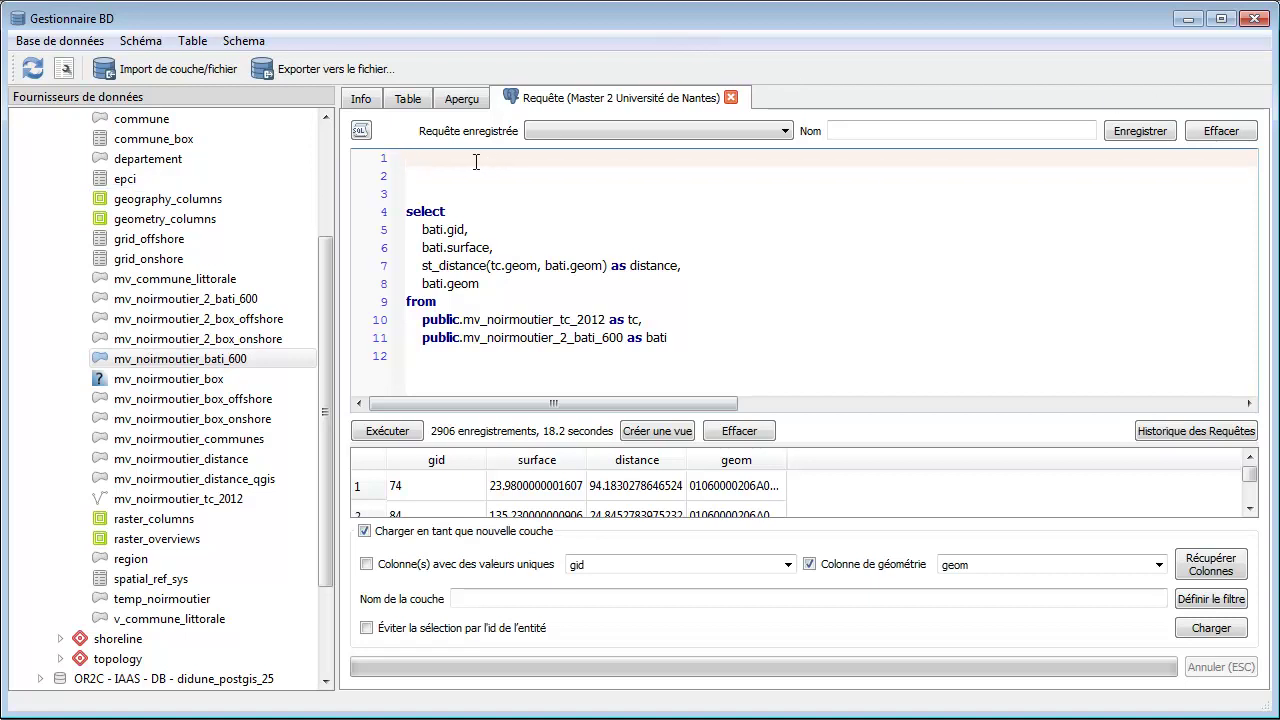
Write an empty "with bati_intersect as ( )" block above the main select, leaving blank lines between its parentheses
text(with bati_intersect as ()
key(Return)
key(Return)
key(Return)
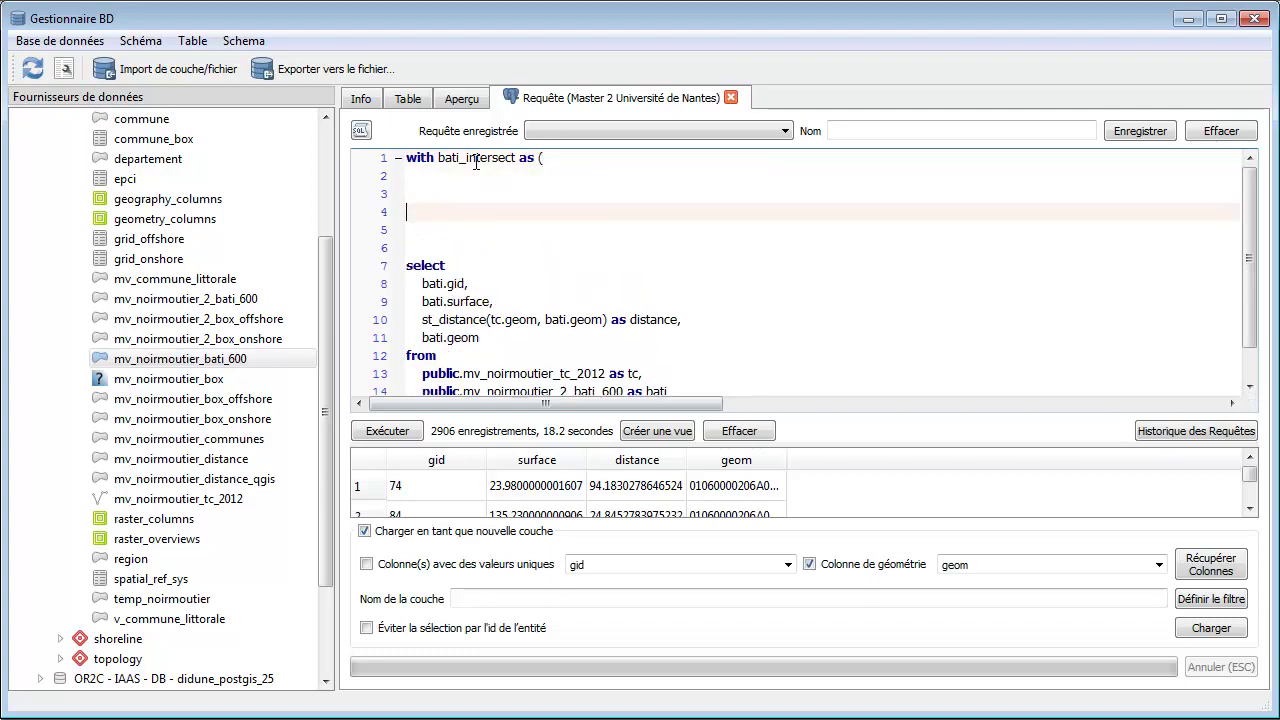
text())
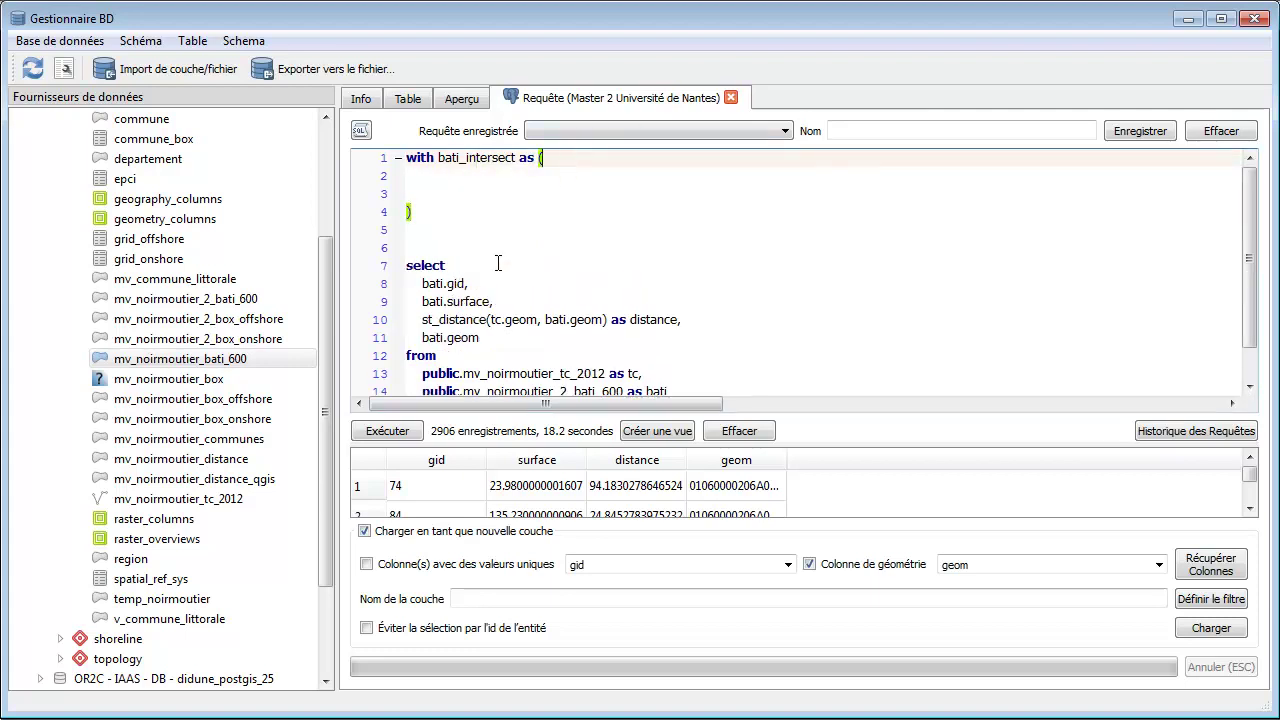
Enlarge the editor text and lay out the select and from clauses of a subquery inside the bati_intersect block
scroll(515, 235, down, 1)
drag(462, 231, 326, 228)
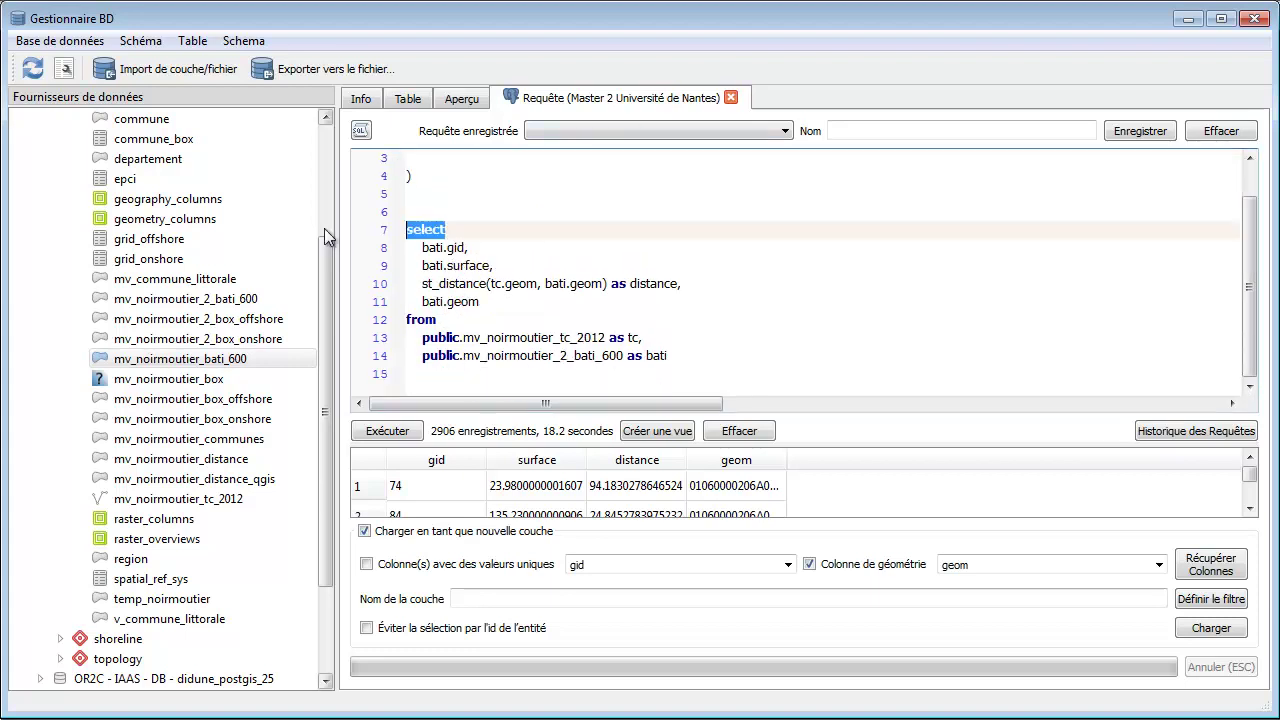
ctrl+scroll(448, 205, up, 1)
click(441, 180)
text(select)
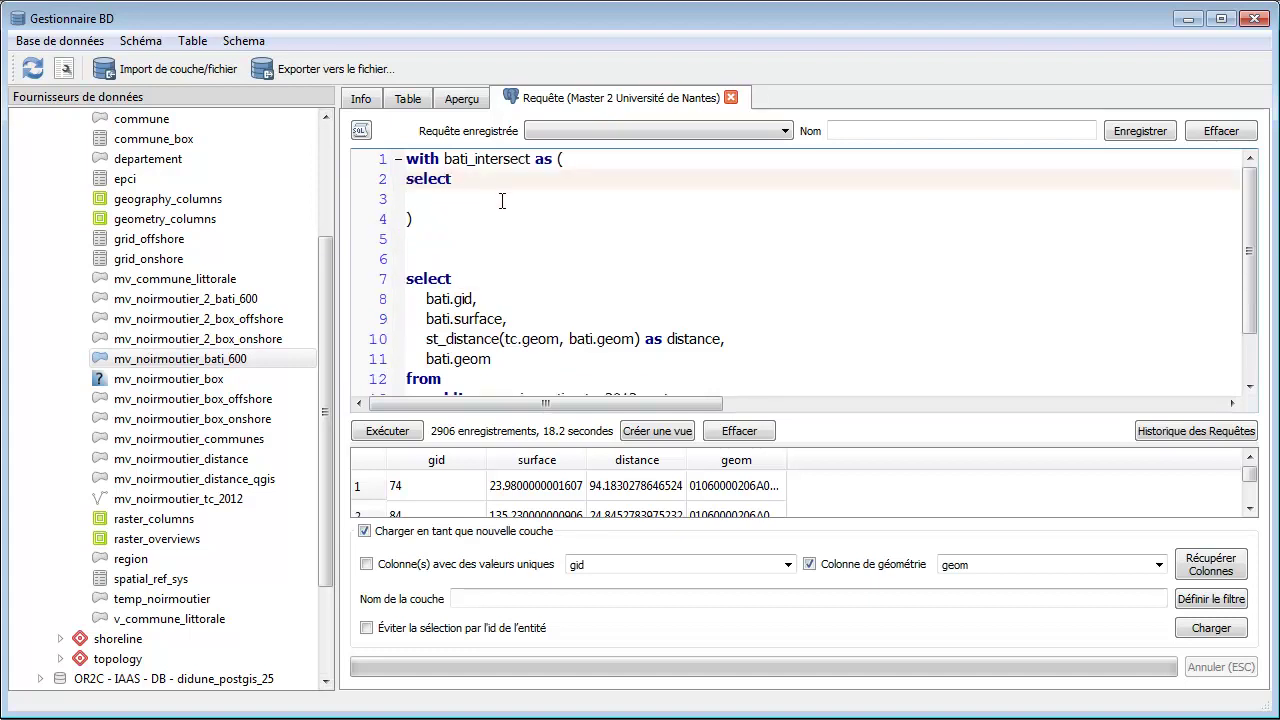
key(Return)
key(Tab)
key(Return)
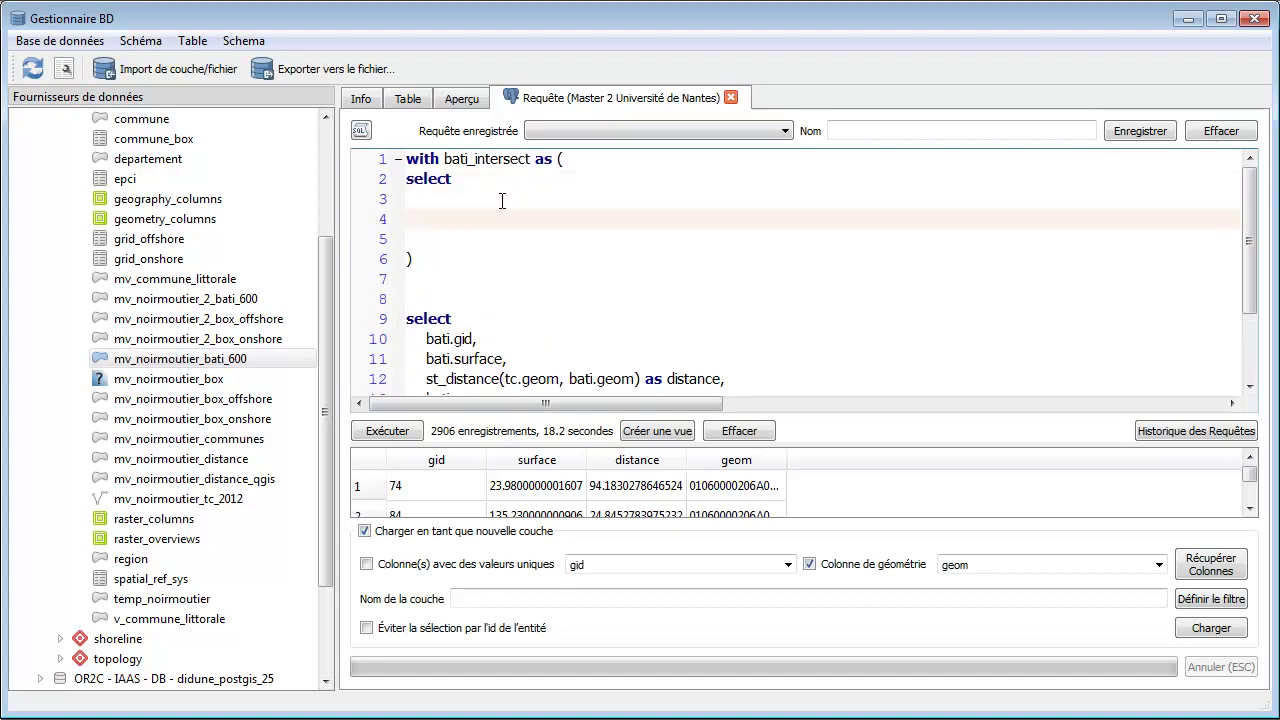
text(from)
key(Return)
key(Return)
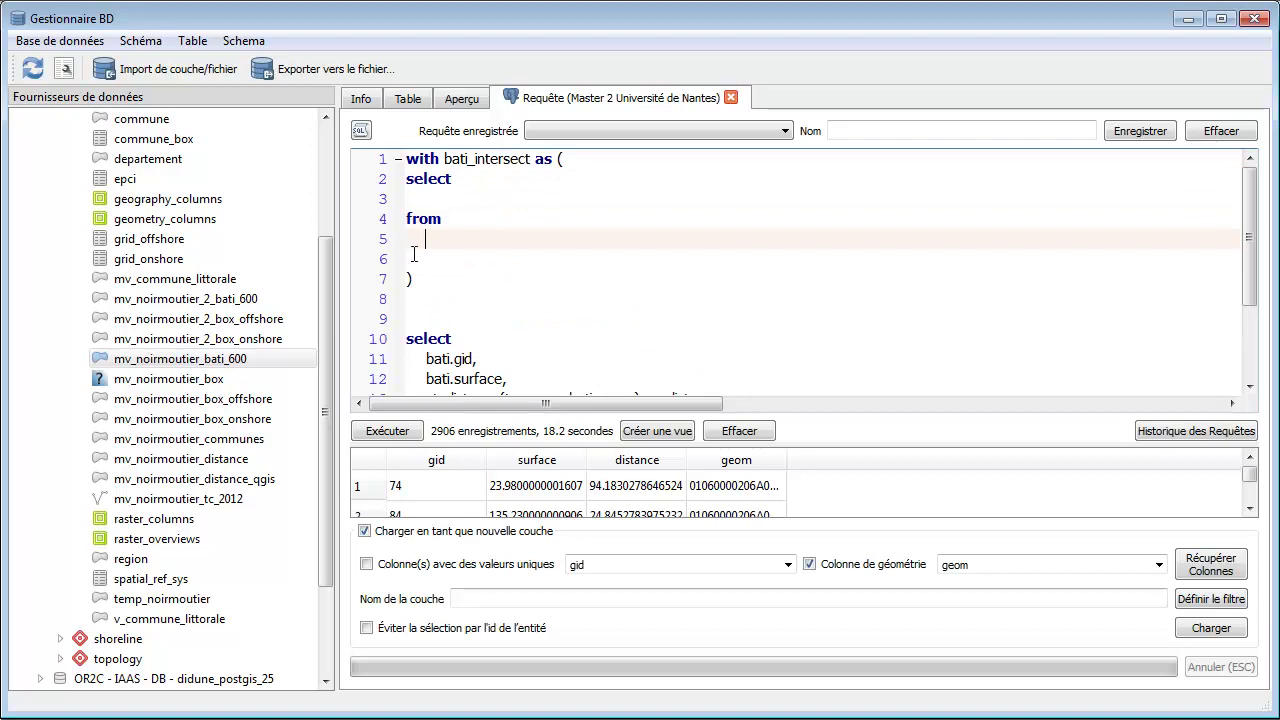
Copy "public.mv_noirmoutier_2_bati_600 as bati" from the main query into the from clause of the bati_intersect subquery
scroll(490, 230, down, 2)
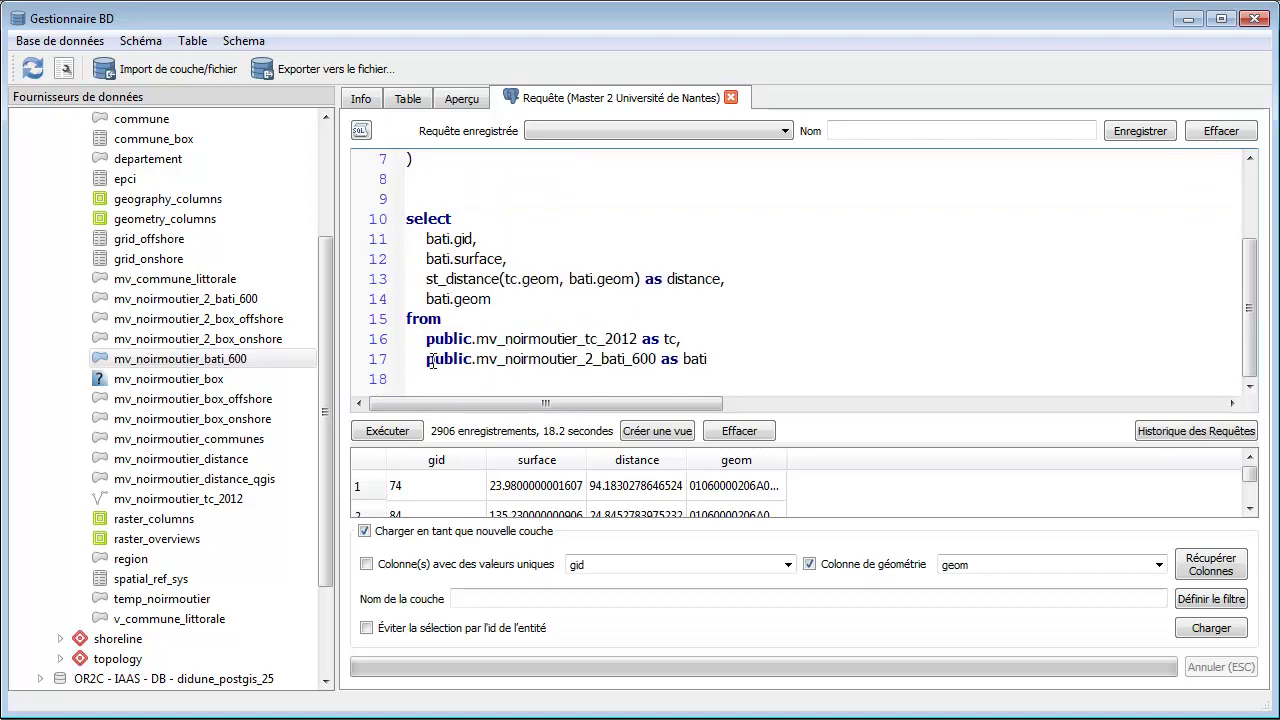
drag(428, 360, 737, 363)
key(ctrl+c)
scroll(580, 261, up, 2)
click(452, 238)
key(ctrl+v)
key(Return)
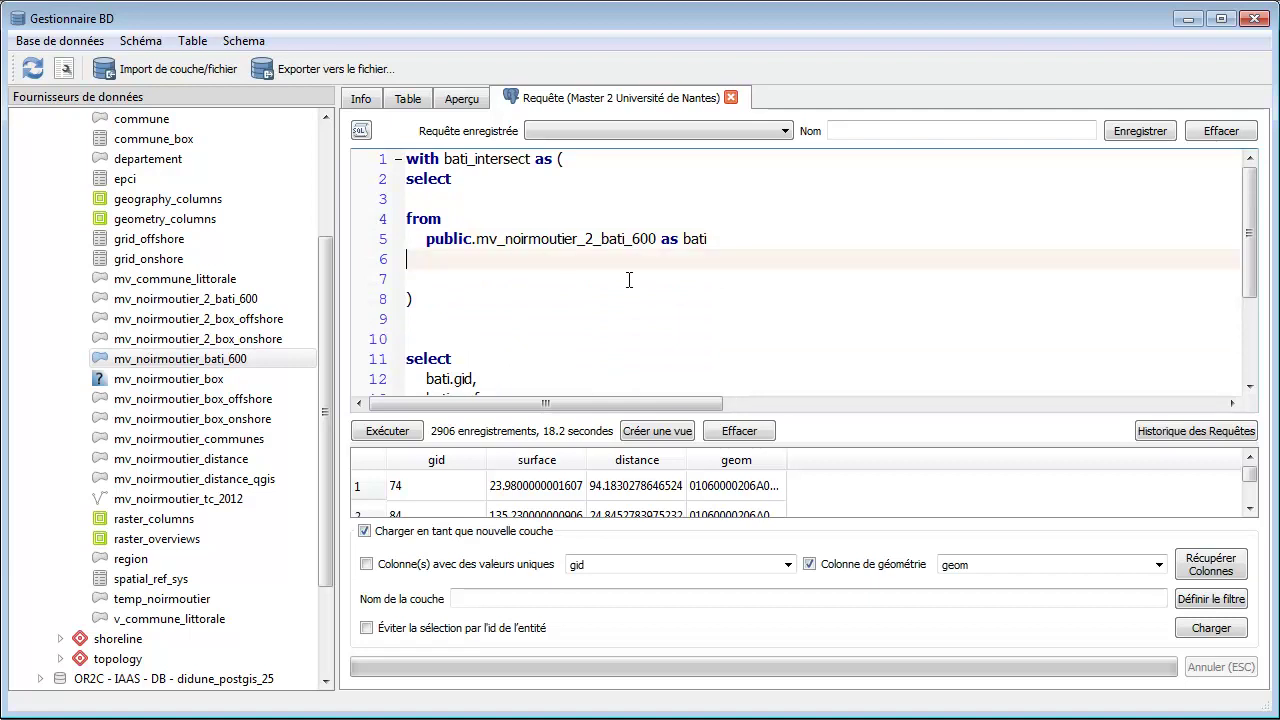
Add an "on" line below the from table of the bati_intersect subquery and begin an indented line beneath it with "p"
text(on)
key(Return)
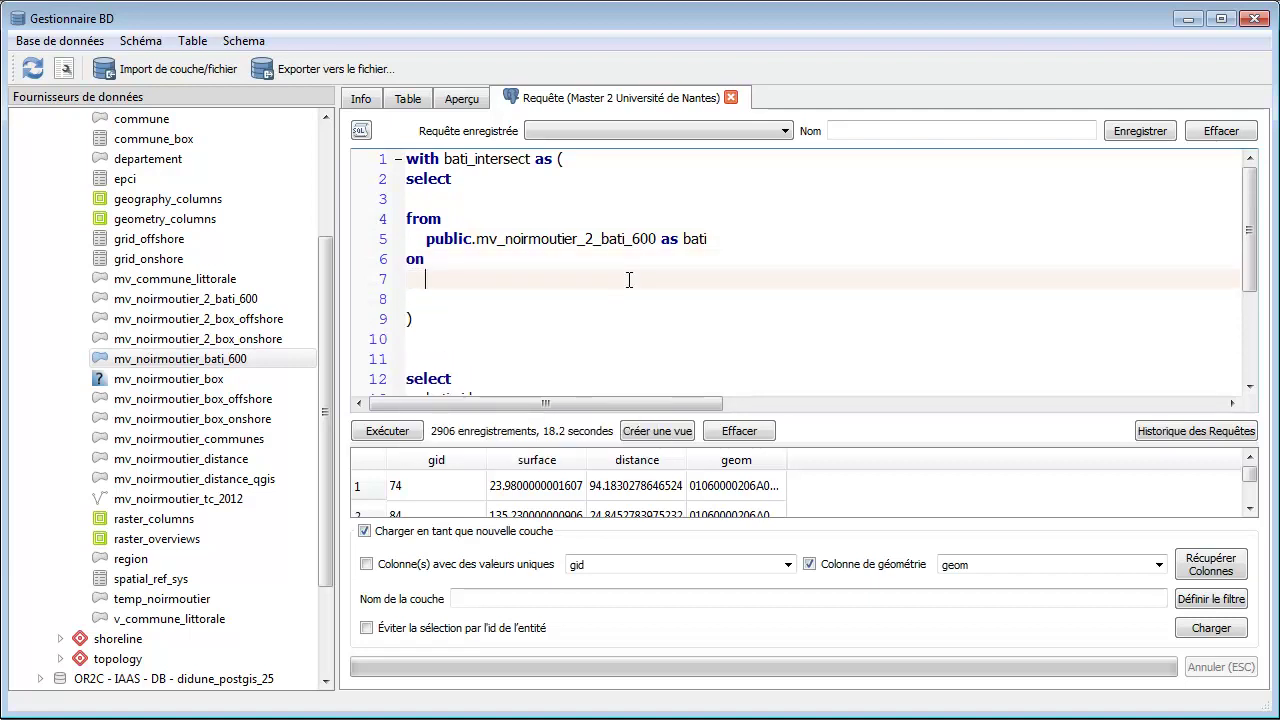
text(st)
key(BackSpace)
key(BackSpace)
text(p)
Complete the indented line beneath "on" as "public.mv_noirmoutier_2_box_onshore as box2" and add a new line after it
click(464, 341)
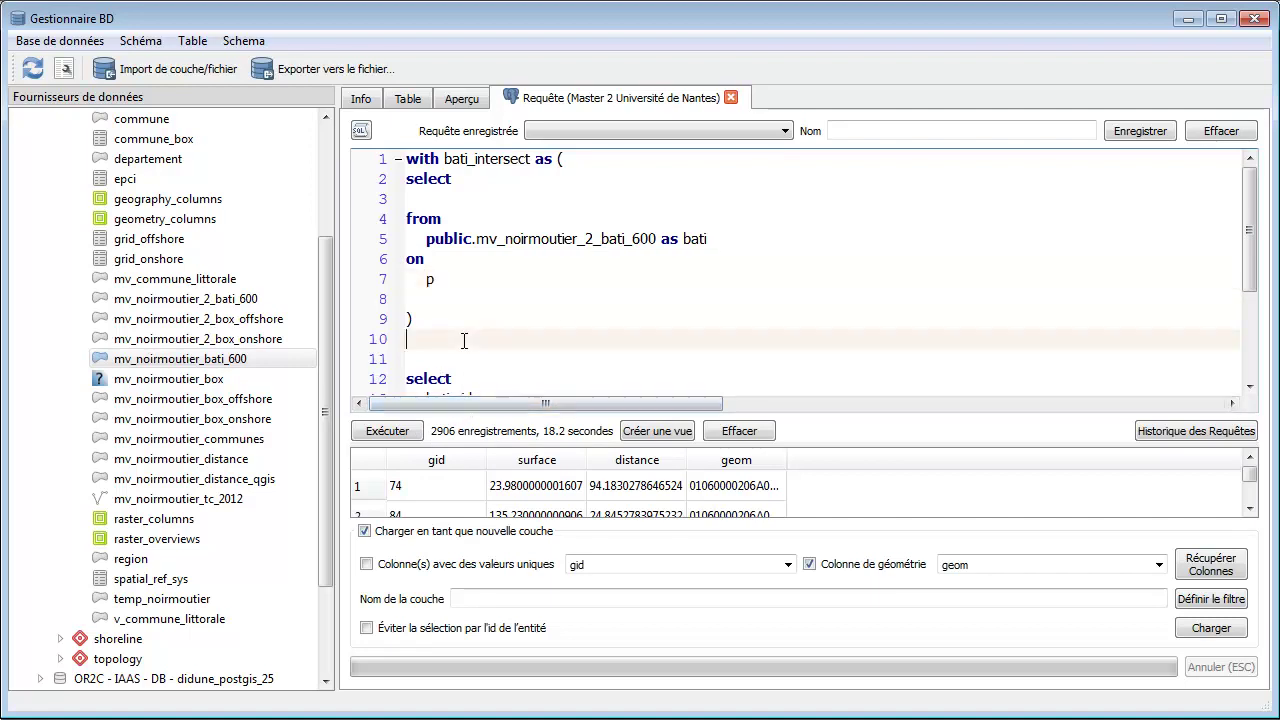
scroll(470, 298, down, 3)
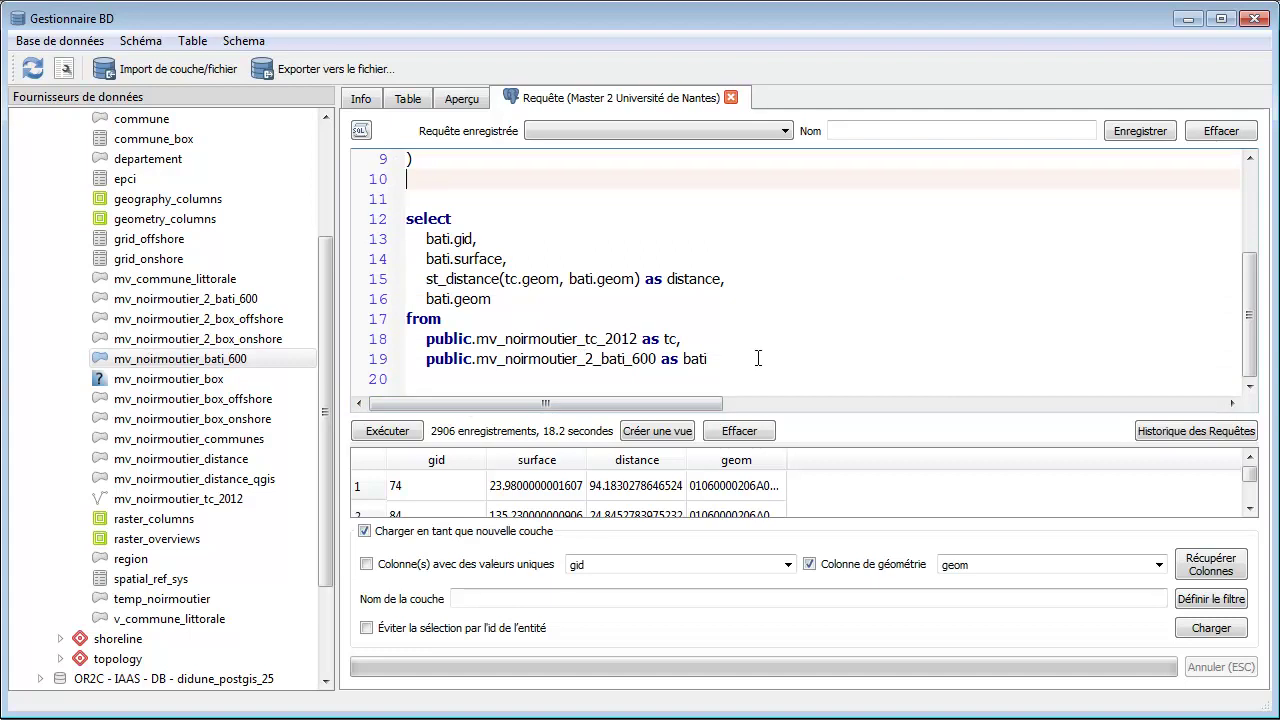
scroll(580, 360, up, 3)
click(446, 281)
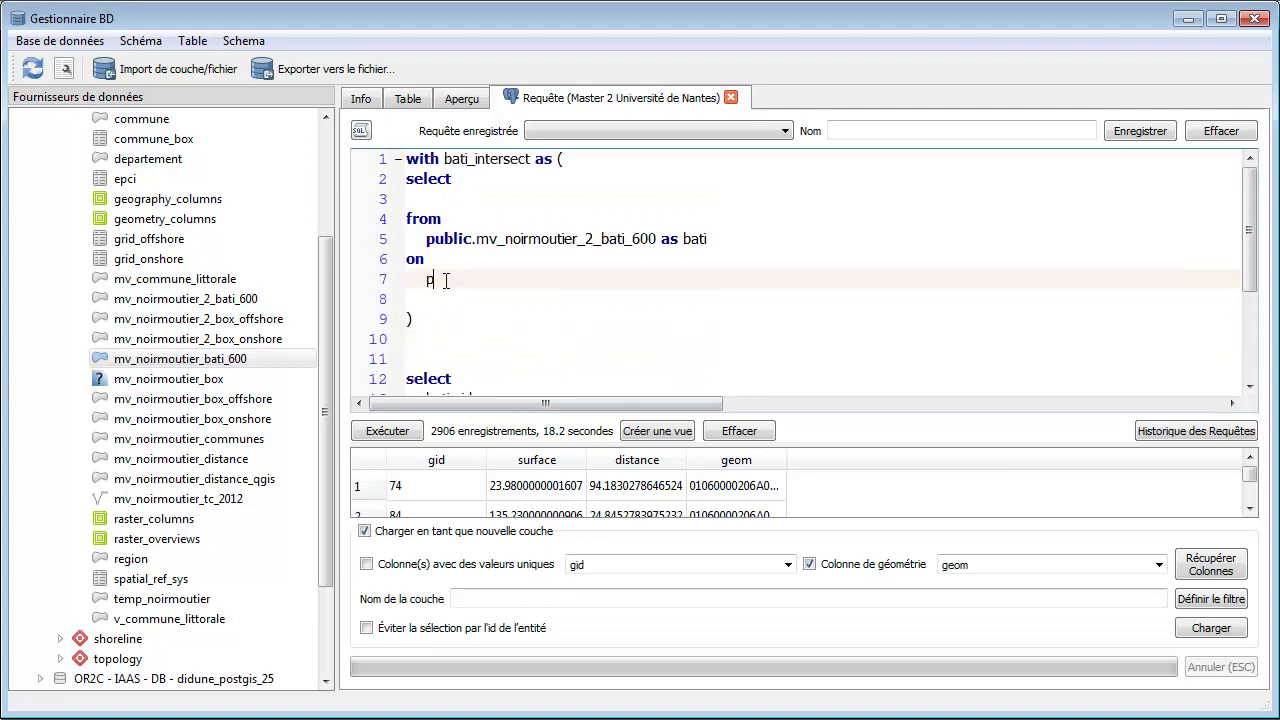
text(ublic)
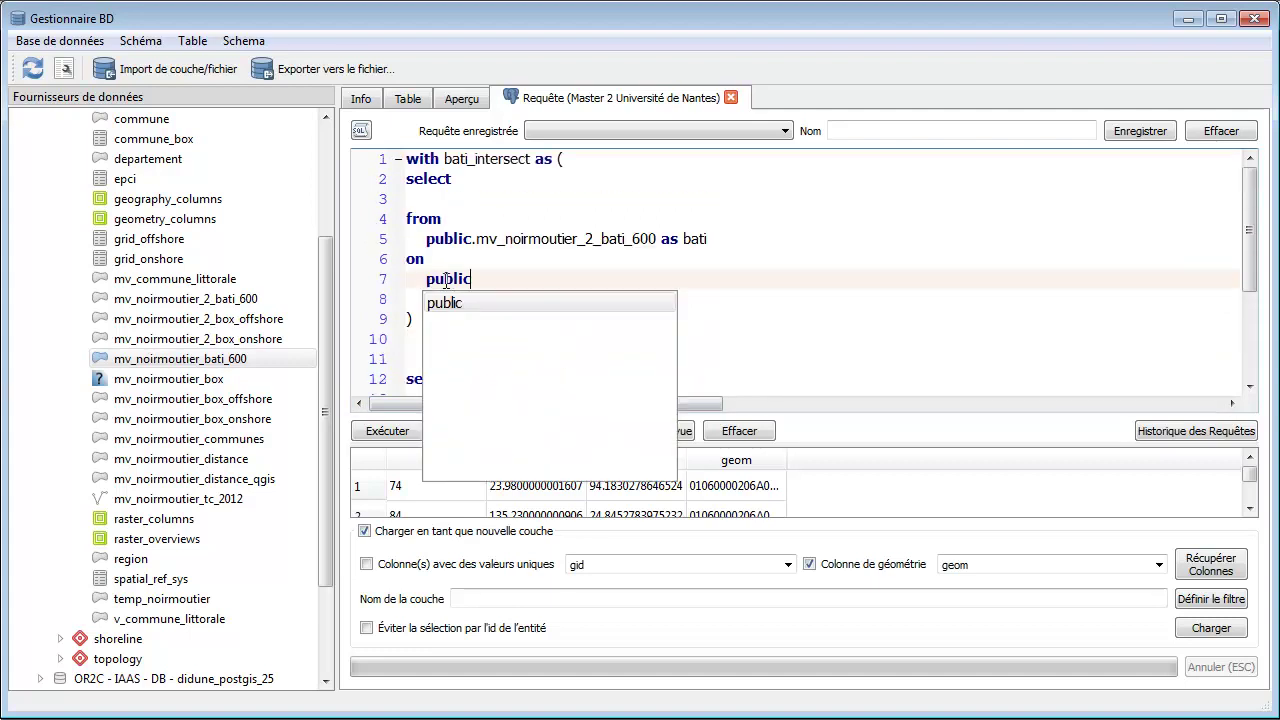
text(.mv_n)
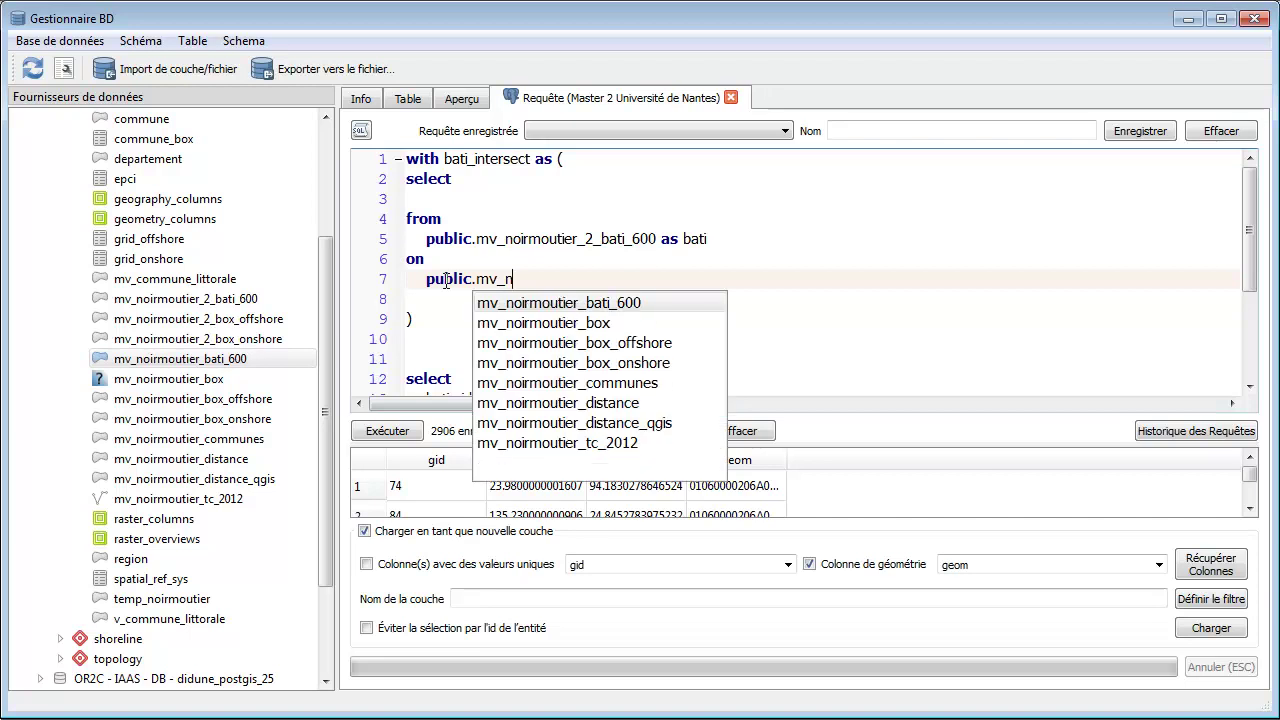
text(oirmoutier_2)
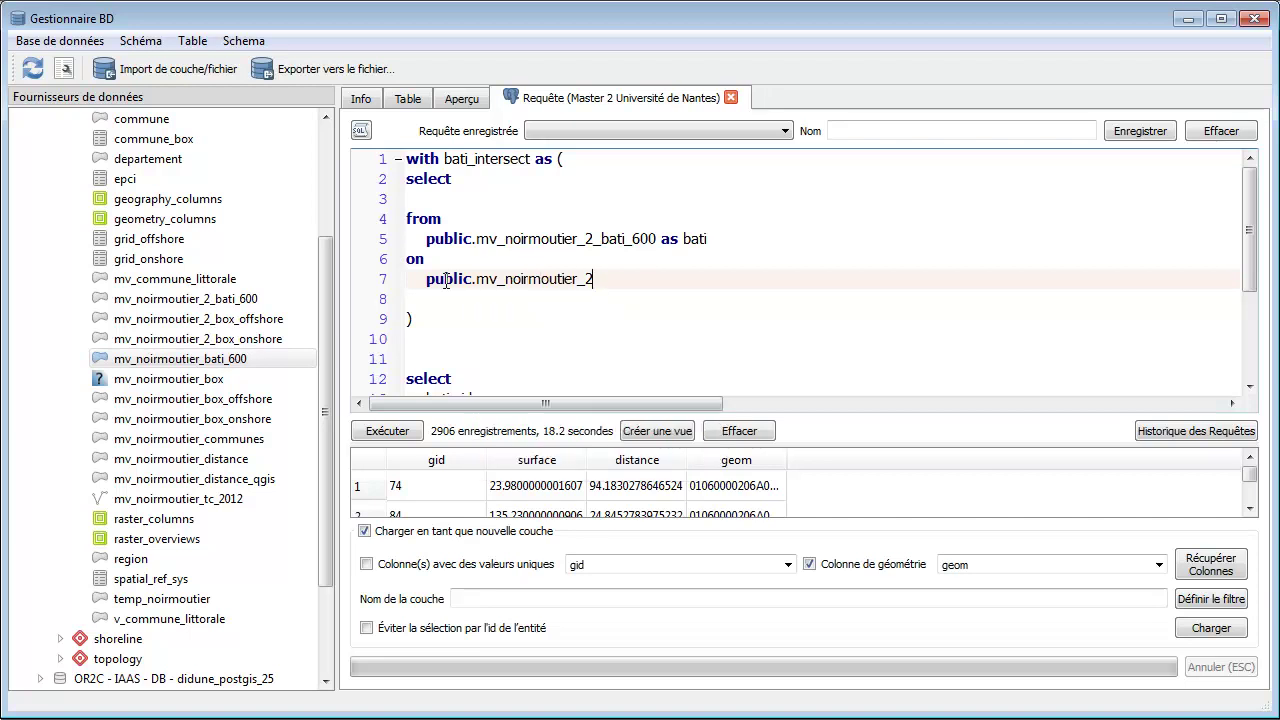
text(_box_onshore as box)
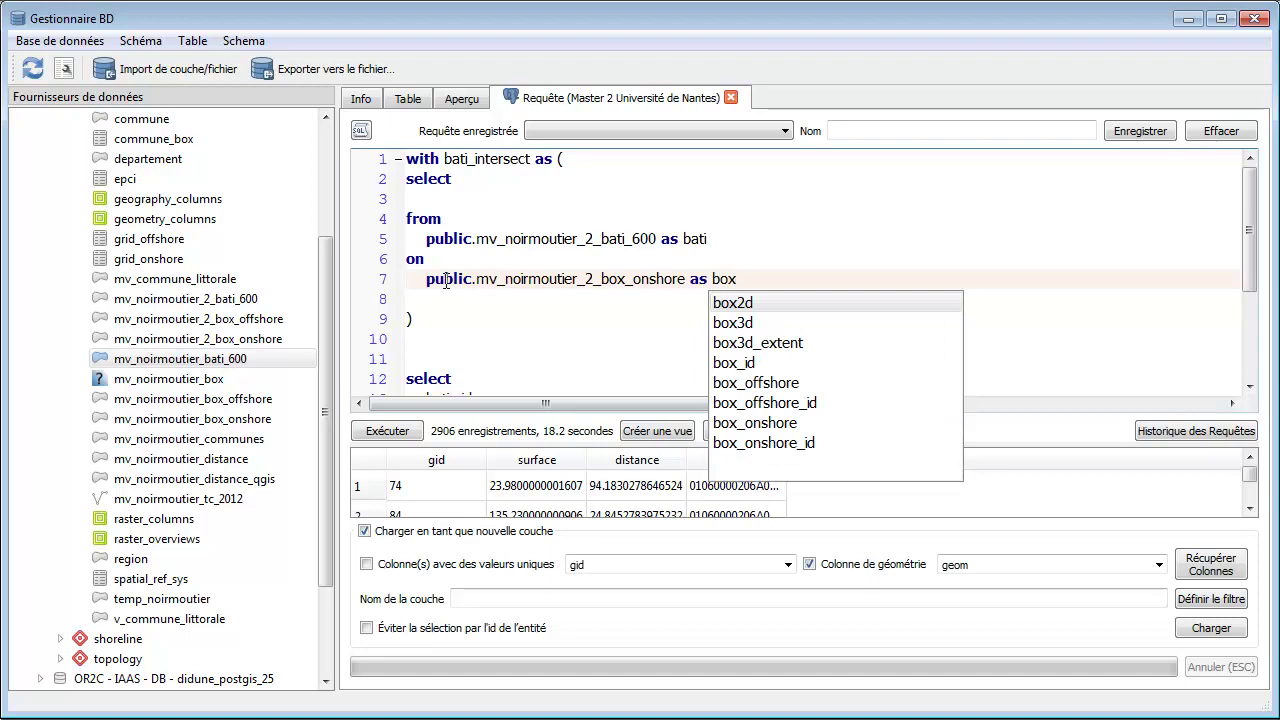
key(Return)
key(BackSpace)
key(Return)
Replace the "on" keyword above the box_onshore table with "inner join"
drag(434, 260, 403, 262)
key(BackSpace)
text(inner )
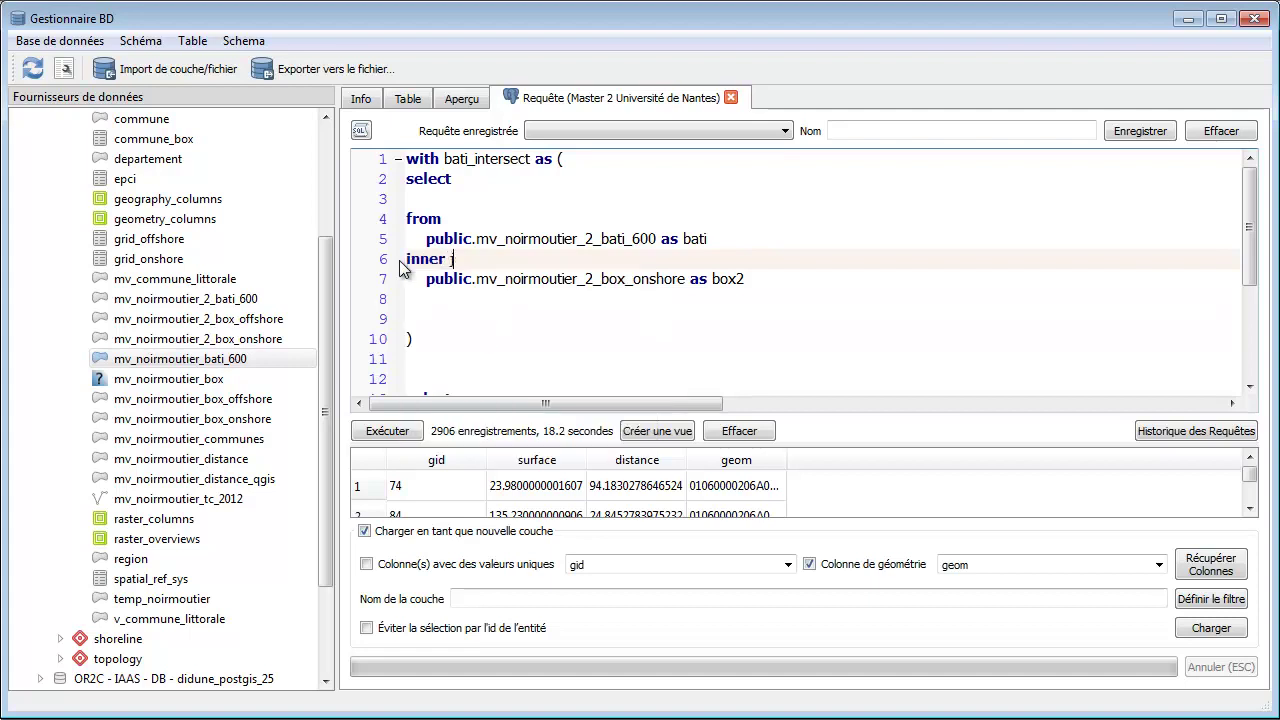
text(join)
Add an "on" clause below the joined table and start its indented condition with "st_interects("
click(416, 298)
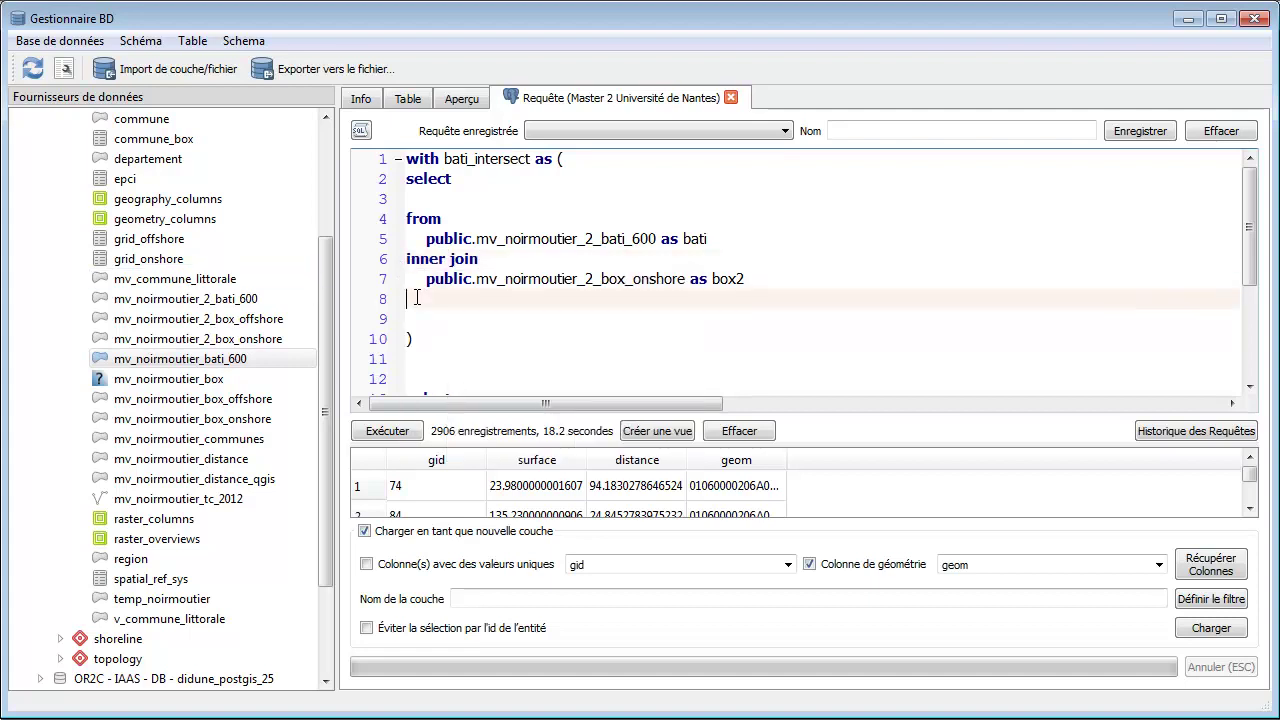
text(on)
key(Return)
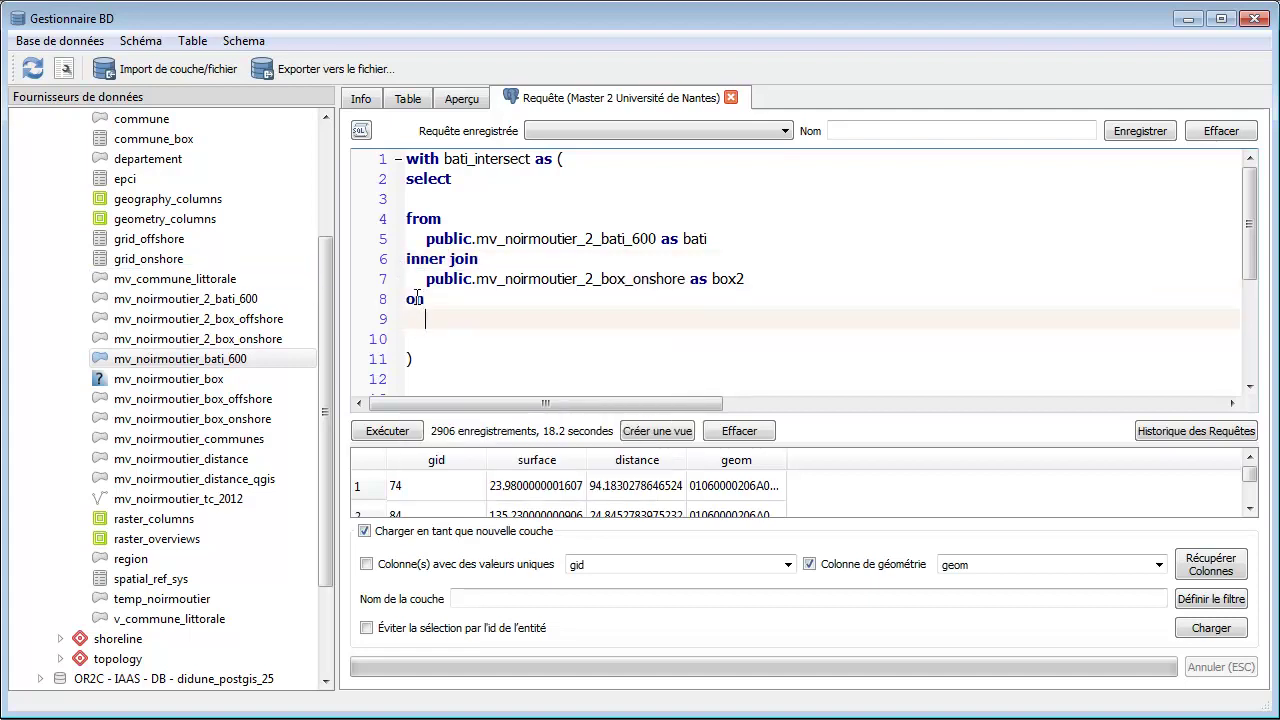
key(Tab)
text(st-)
text(interects)
text(()
click(446, 318)
key(BackSpace)
text(_)
Complete the join condition with "bati.geom, box.geom)" and shorten the joined table's alias to "box"
click(612, 322)
double_click(696, 239)
click(553, 317)
text(bati.geom, )
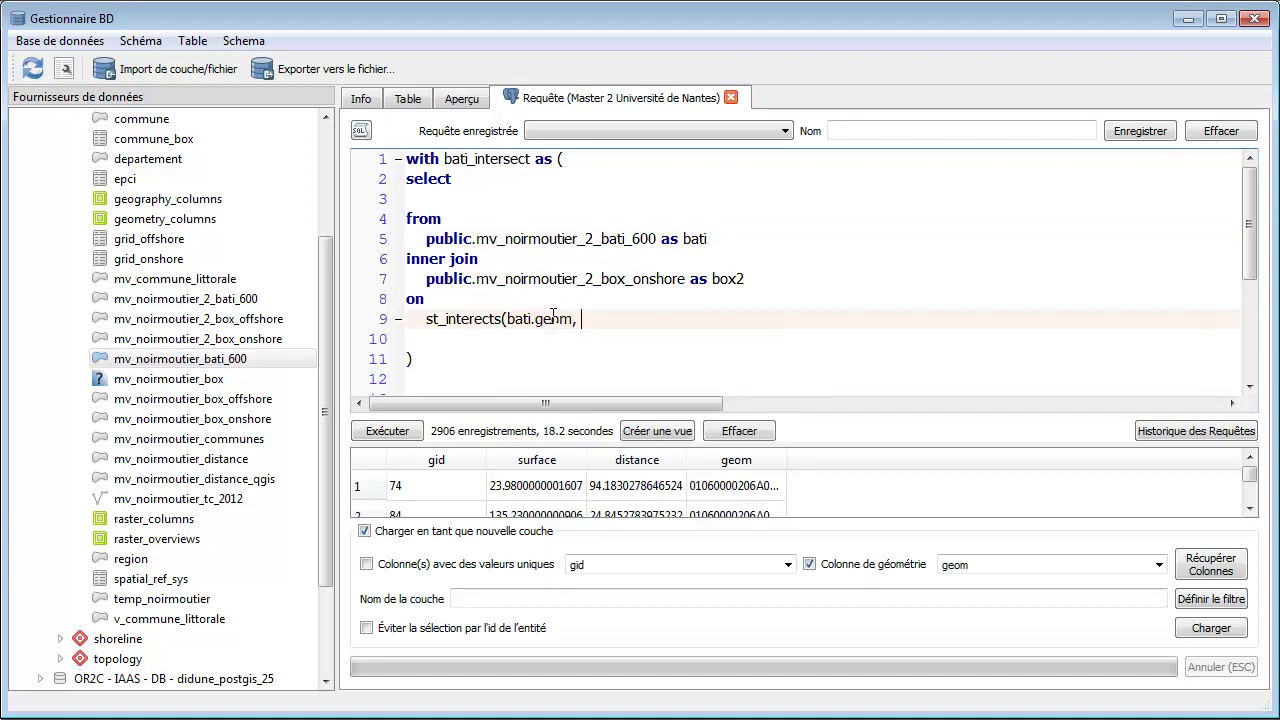
text(box.geom)
click(765, 286)
key(BackSpace)
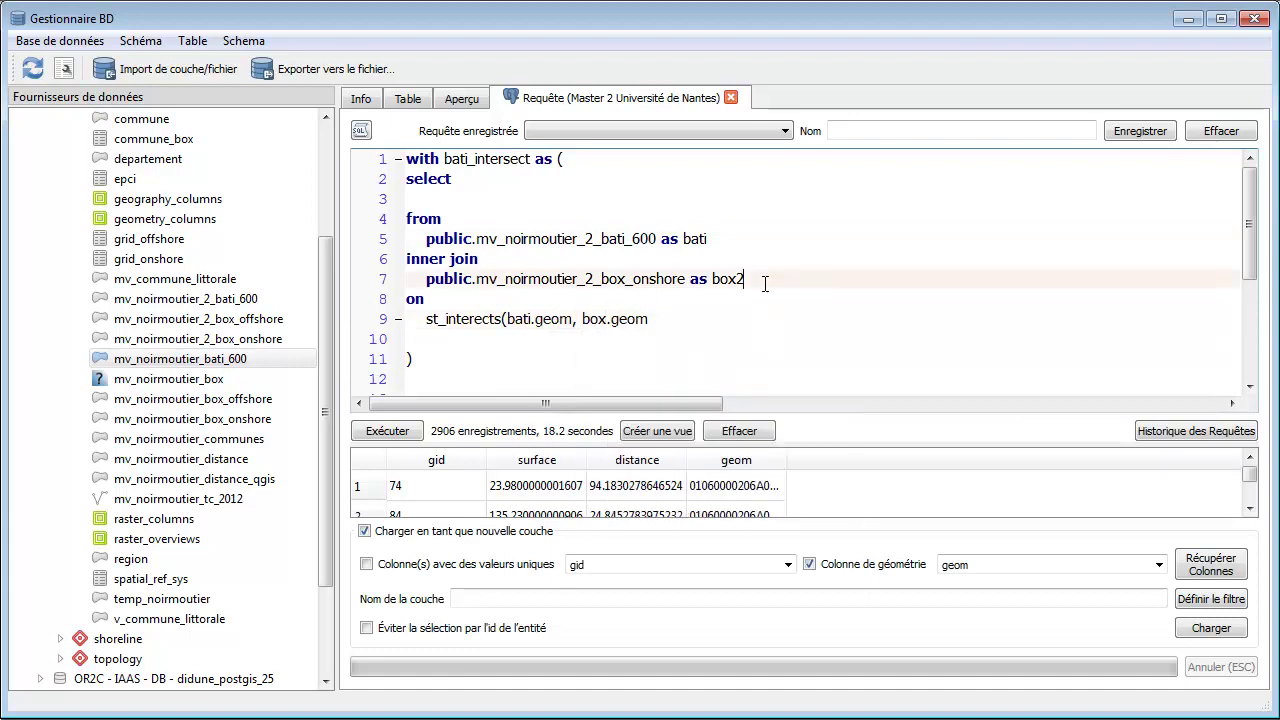
click(709, 318)
text())
Copy the main query's gid, surface, st_distance and geom columns into the select clause of the bati_intersect subquery
click(453, 202)
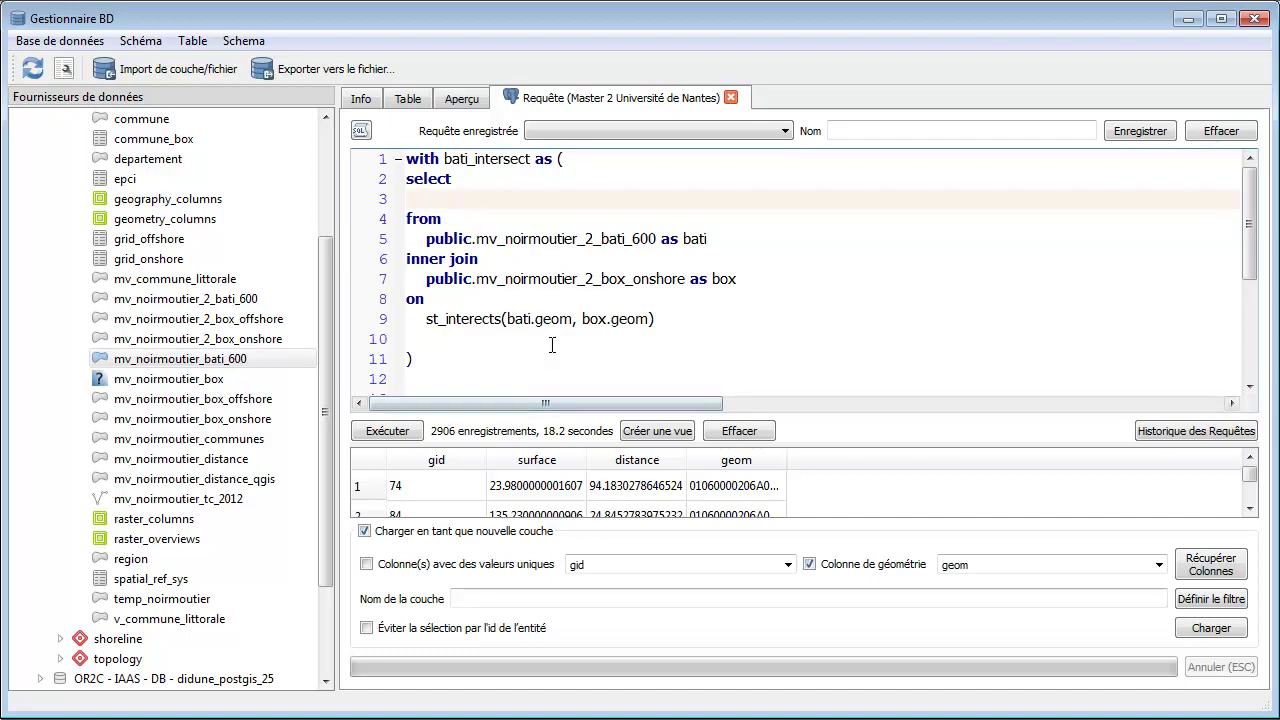
scroll(526, 348, down, 2)
click(427, 320)
drag(427, 322, 529, 373)
key(ctrl+c)
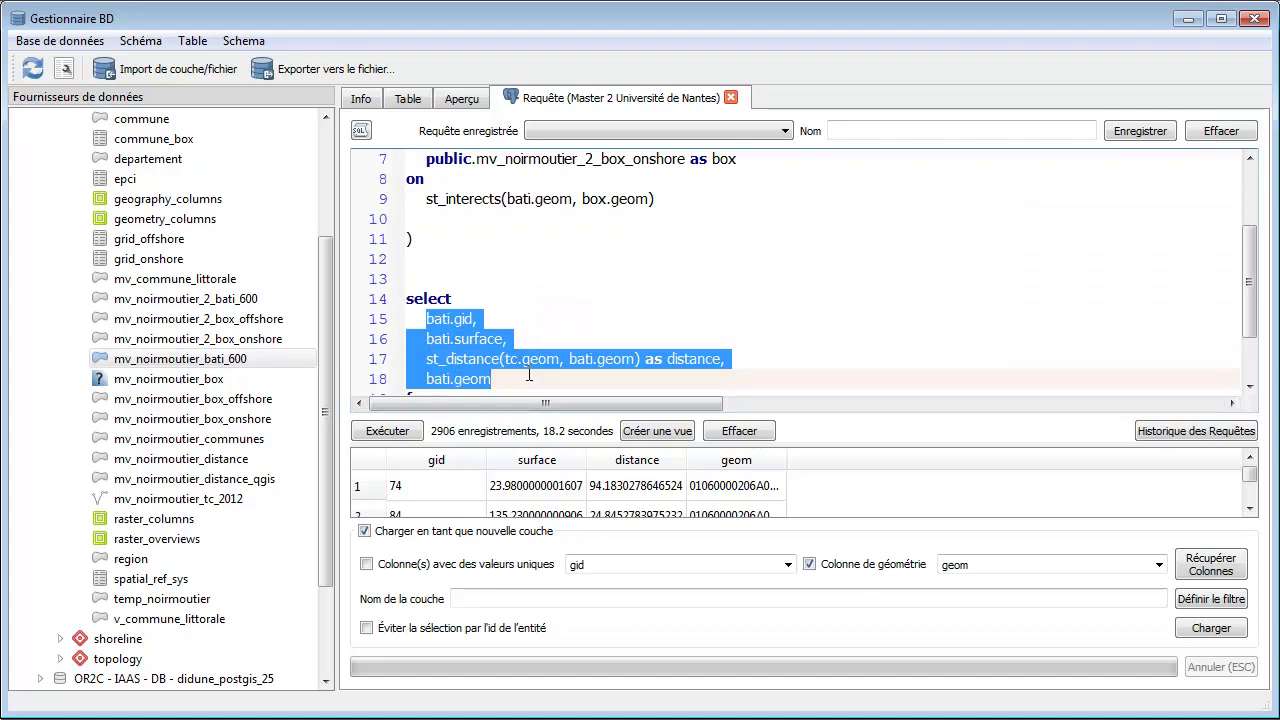
scroll(530, 374, up, 2)
click(431, 200)
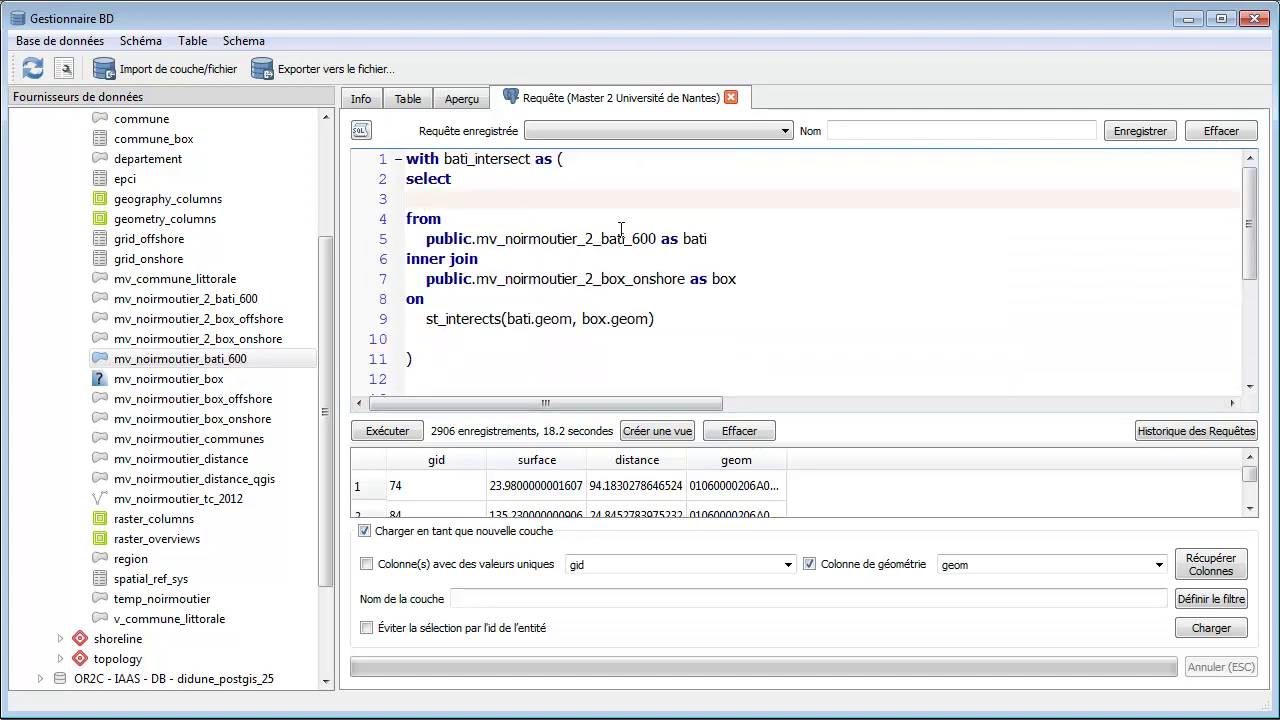
key(ctrl+v)
click(762, 299)
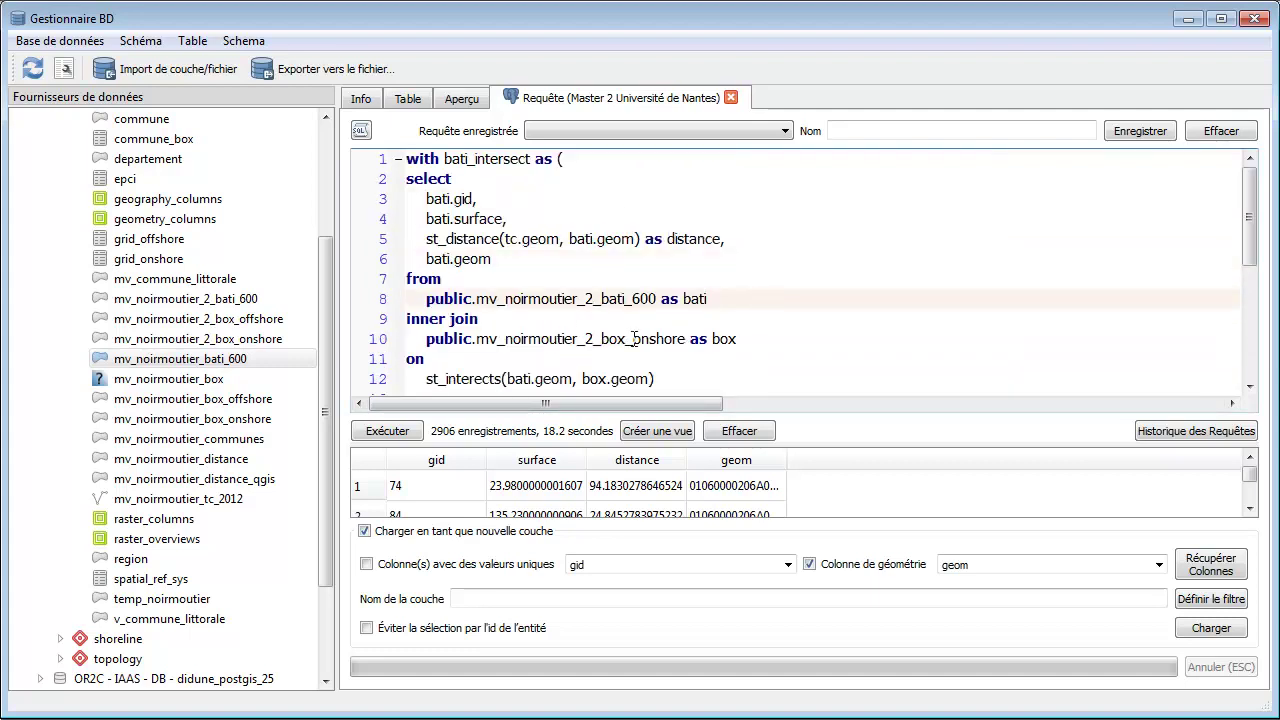
text(i)
Isolate the subquery by deleting "with bati_intersect as (", its closing parenthesis and the whole main query below
drag(620, 163, 404, 165)
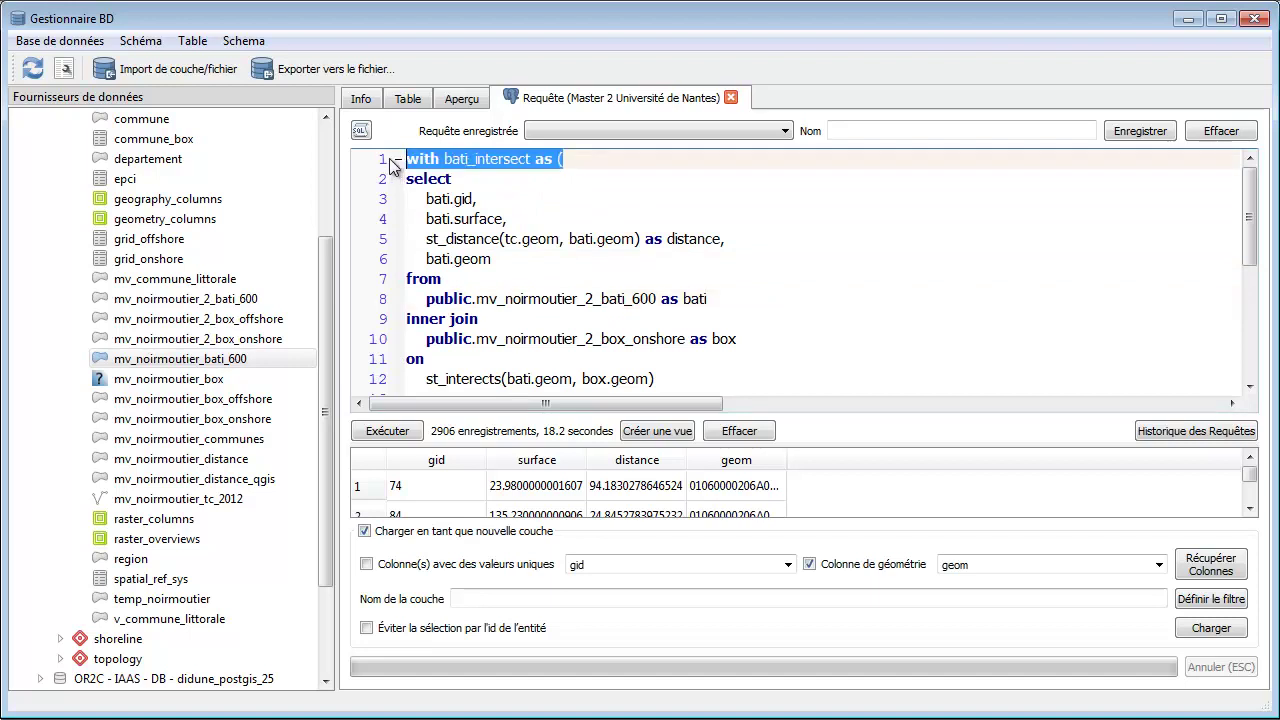
key(BackSpace)
scroll(430, 280, down, 3)
click(409, 229)
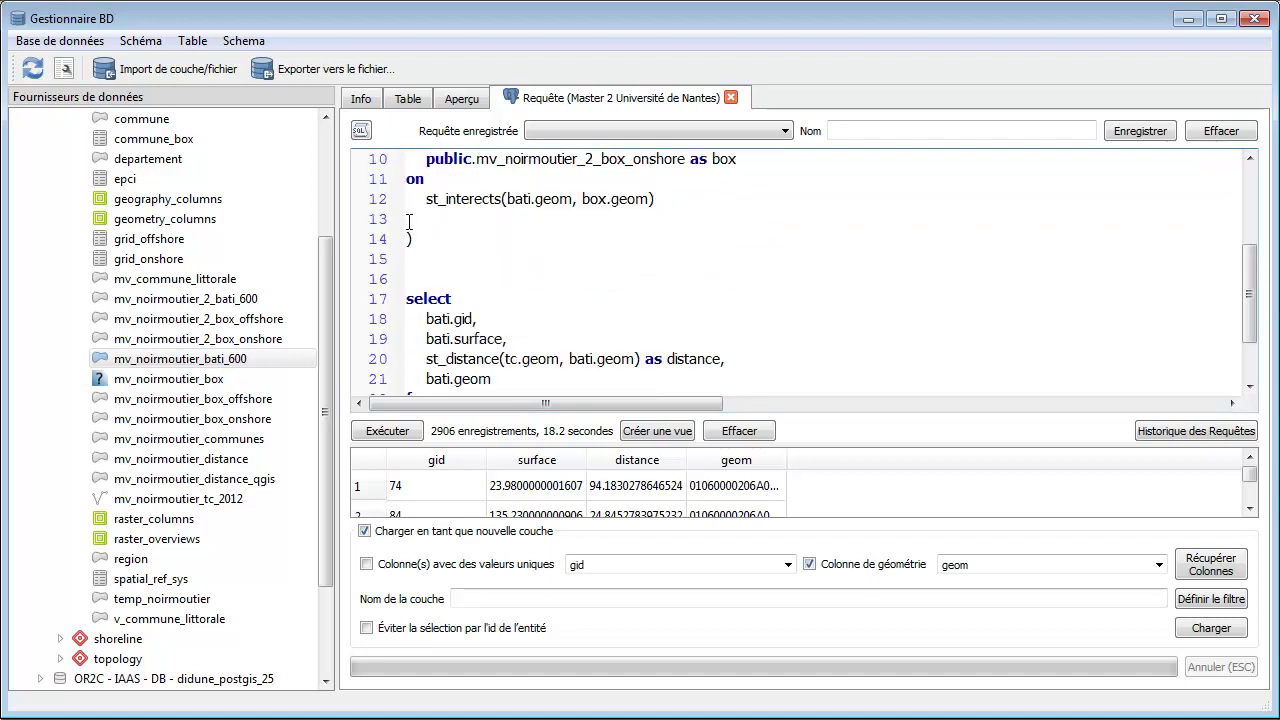
drag(409, 229, 411, 510)
key(BackSpace)
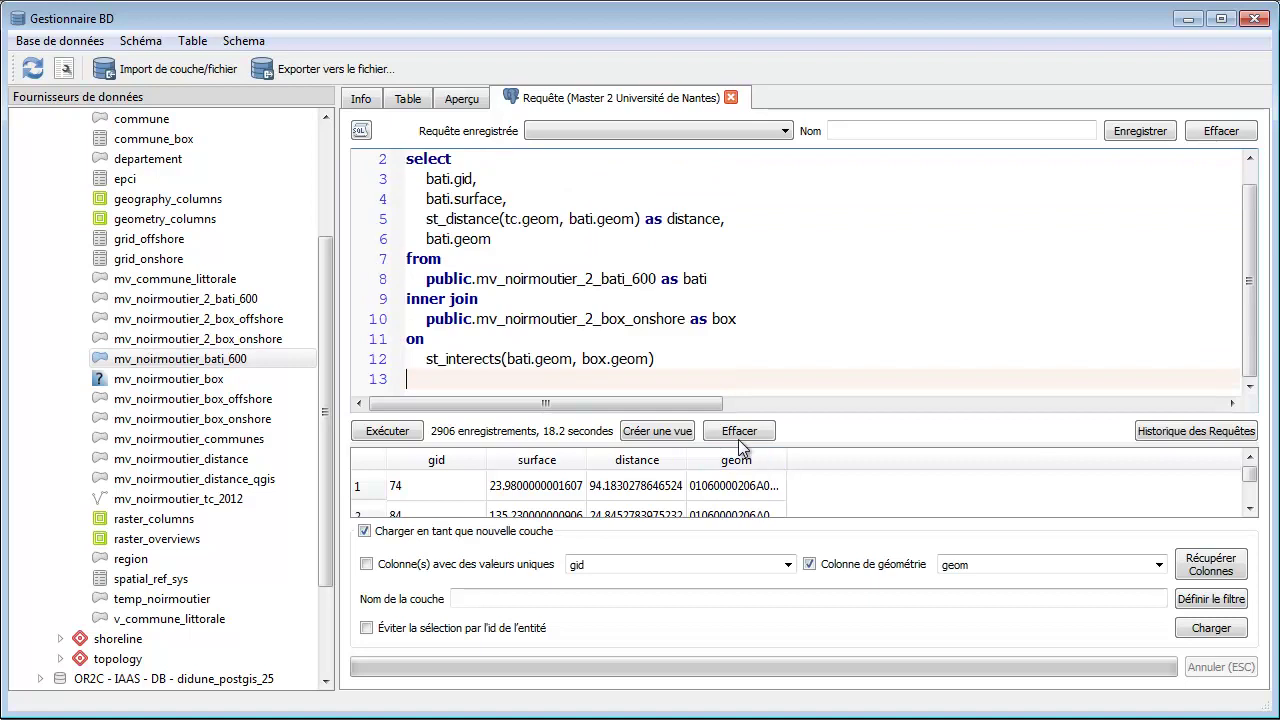
Run the isolated select query, examine the database's error report, and close it
click(395, 431)
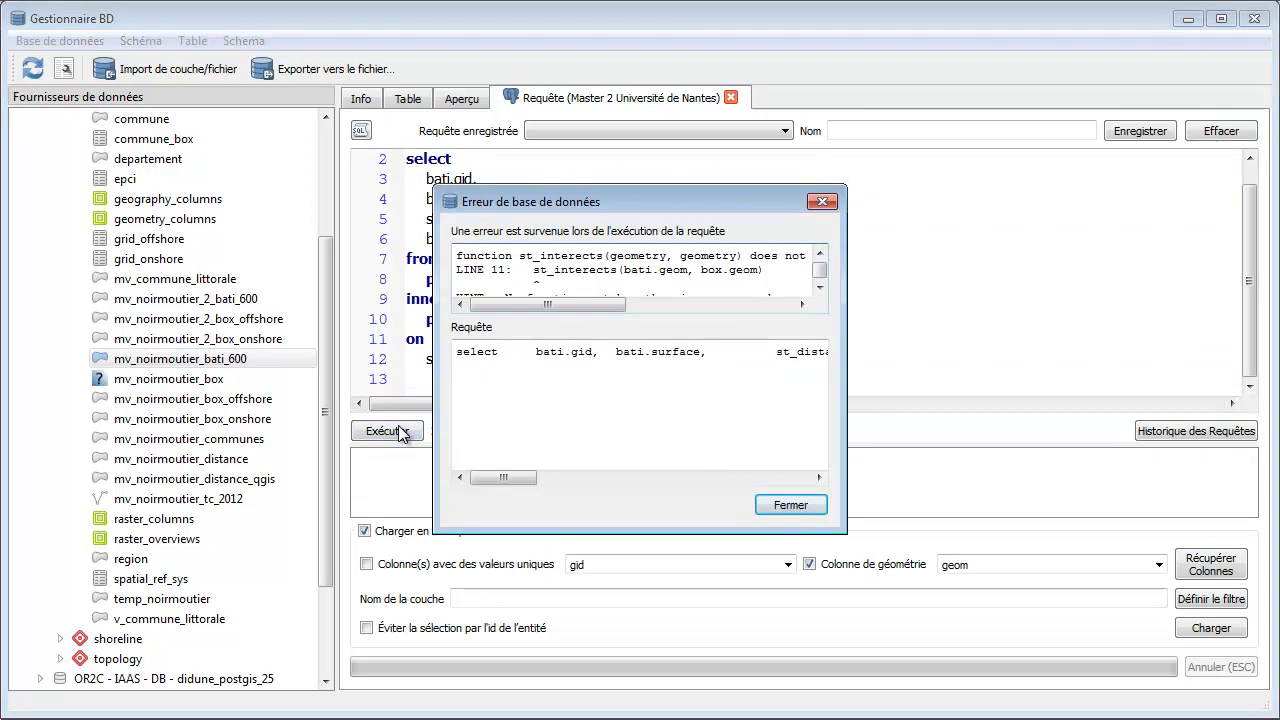
mouse_move(590, 307)
mouse_down()
mouse_move(666, 309)
mouse_move(546, 317)
mouse_move(652, 312)
mouse_move(570, 318)
mouse_move(589, 321)
mouse_up()
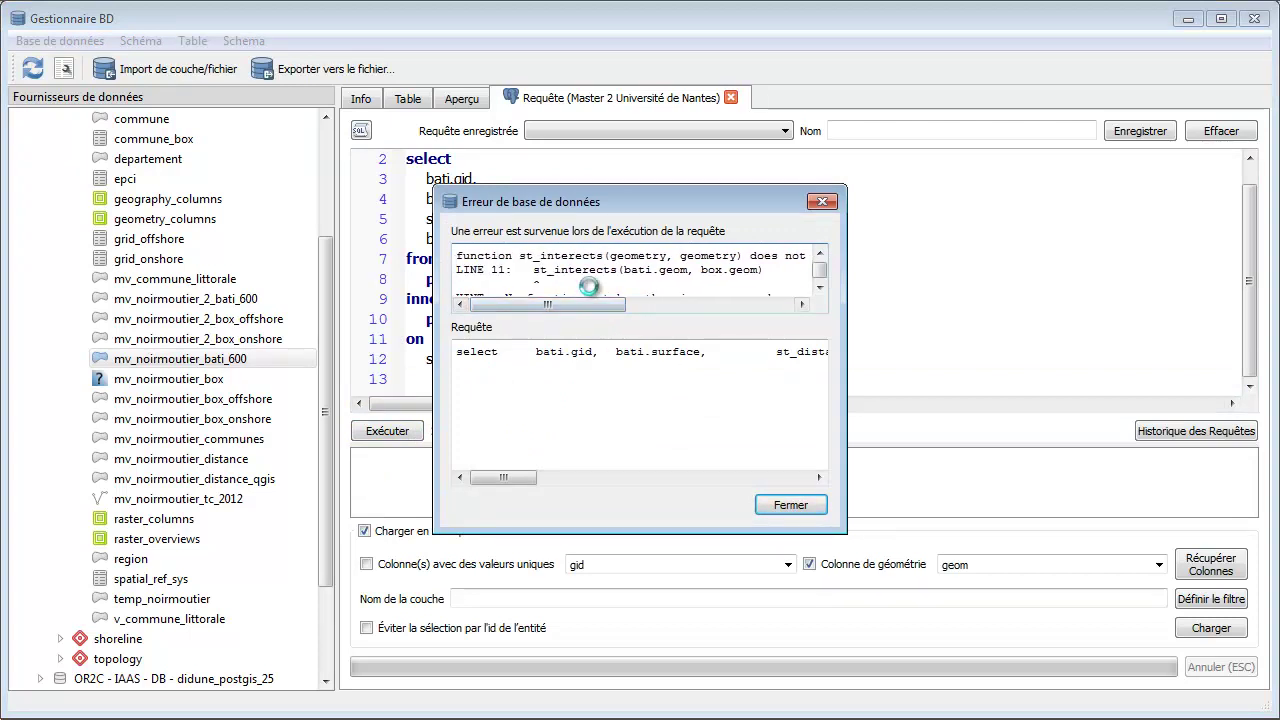
click(820, 287)
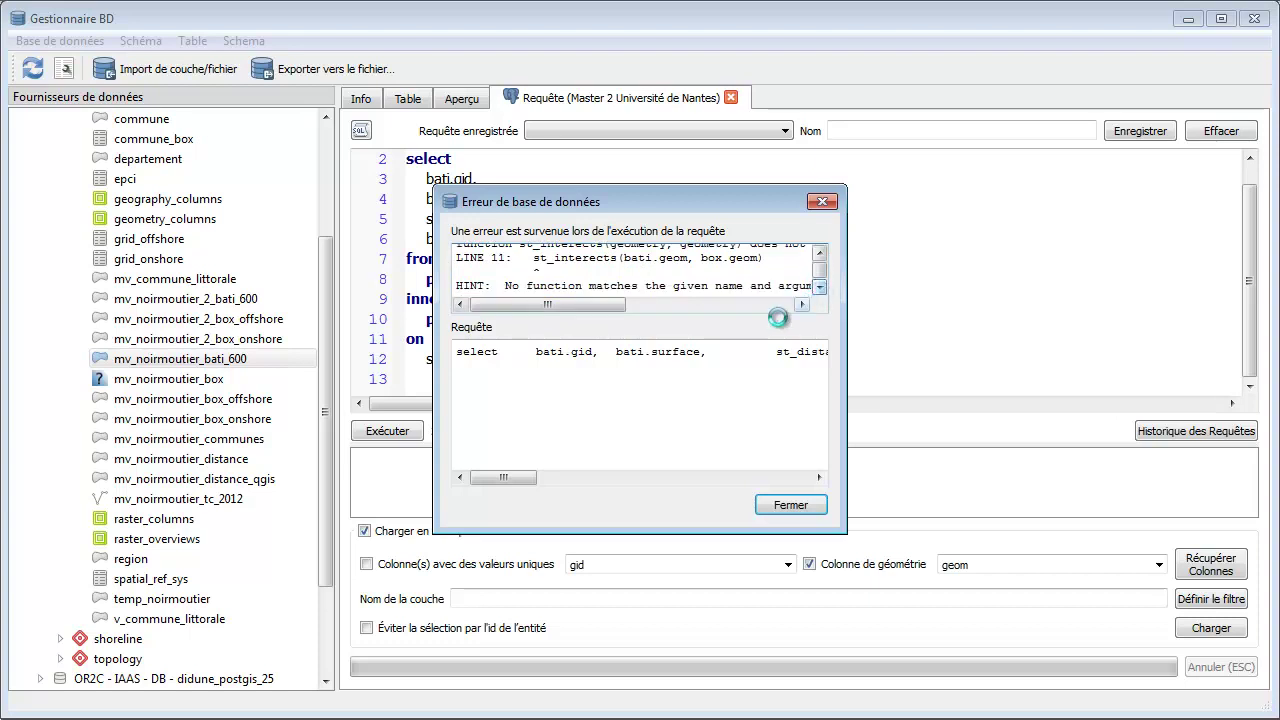
click(777, 503)
Remove the "st_distance(tc.geom, bati.geom) as distance" line from the select clause, leaving no blank line
click(558, 237)
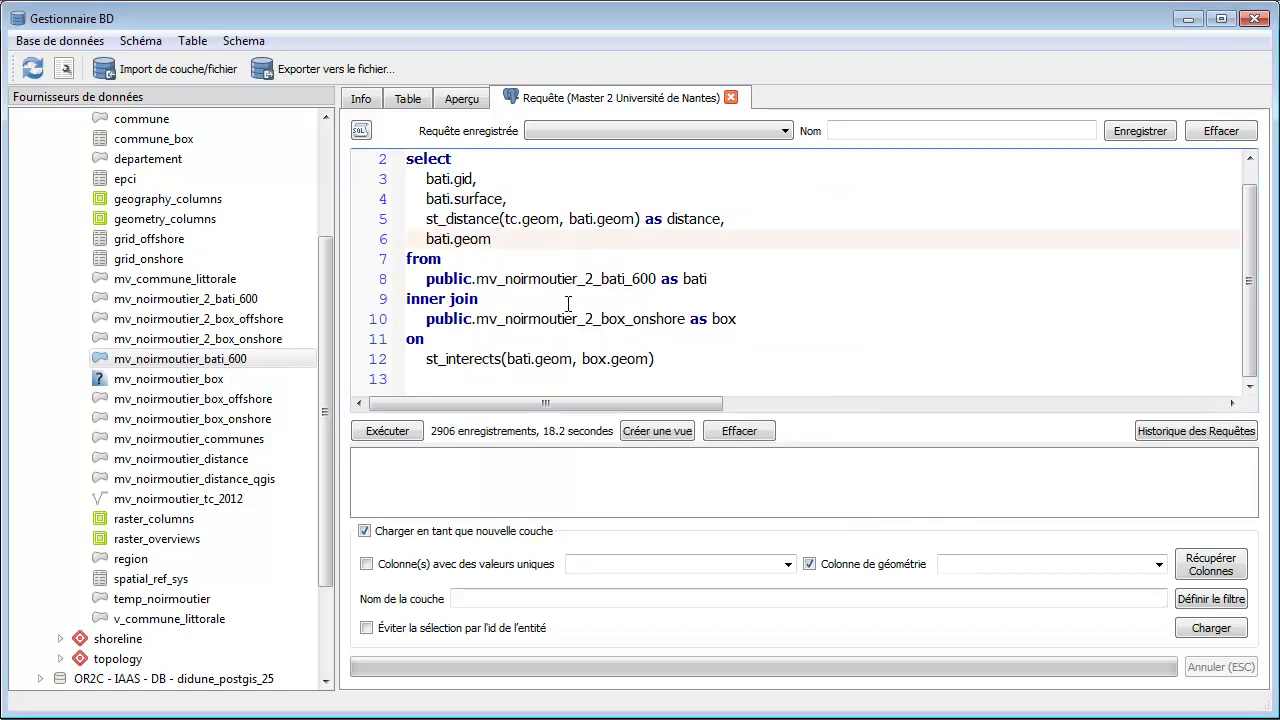
double_click(724, 319)
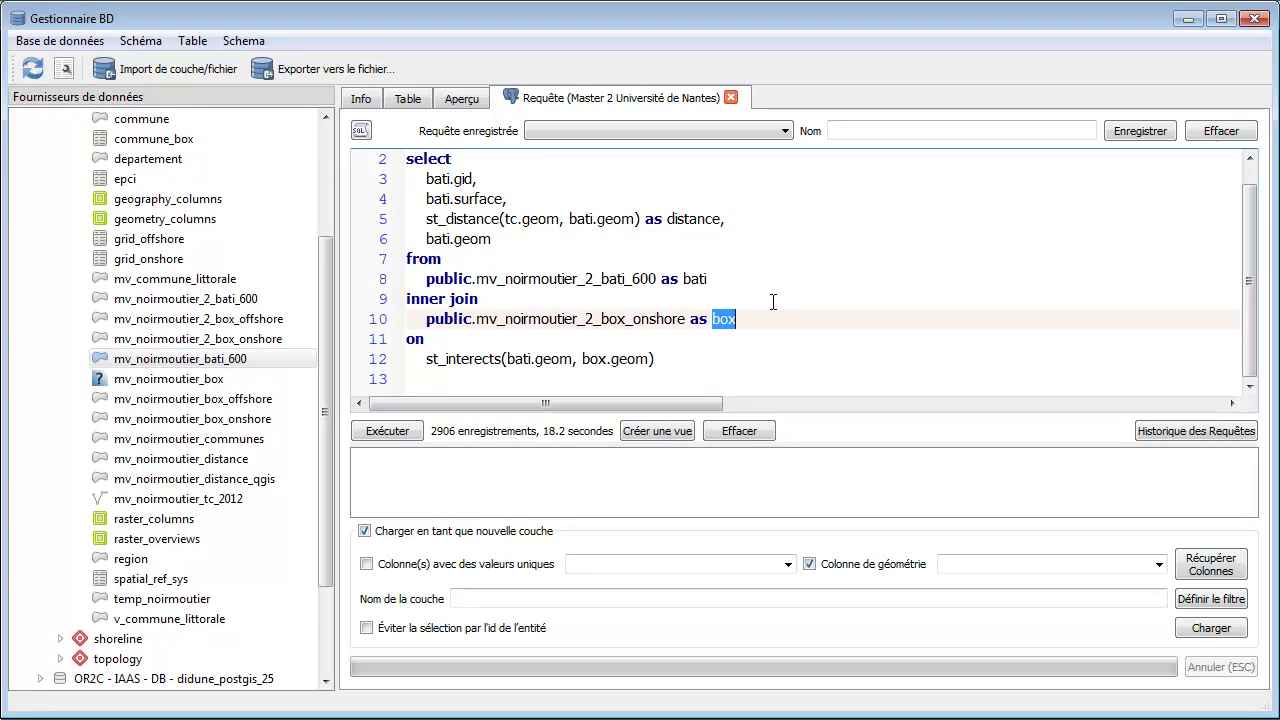
click(519, 214)
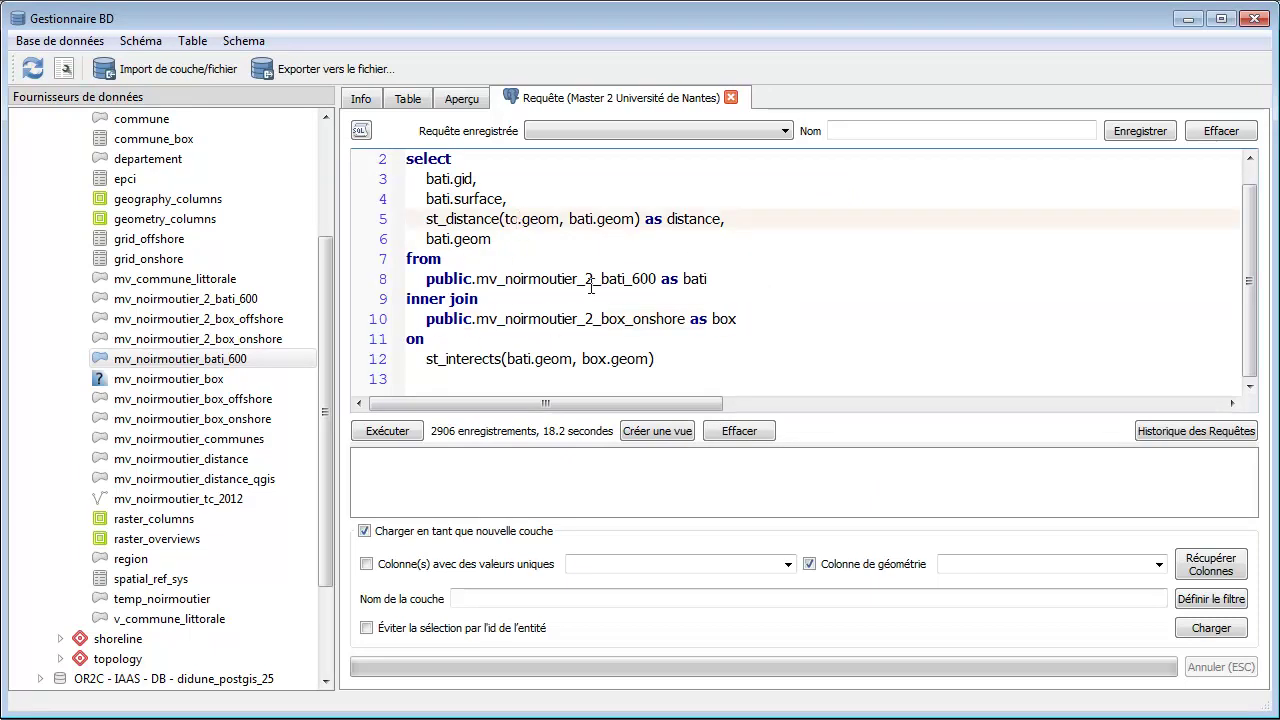
drag(724, 219, 355, 225)
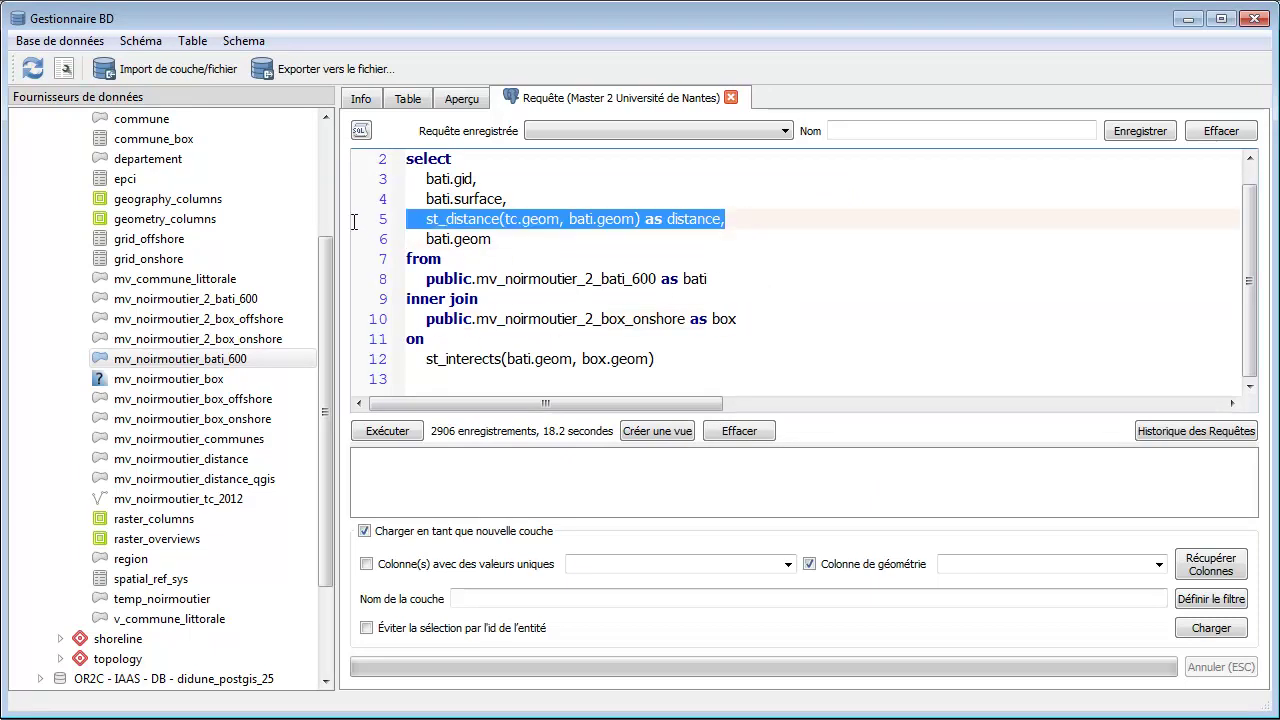
key(Delete)
click(656, 279)
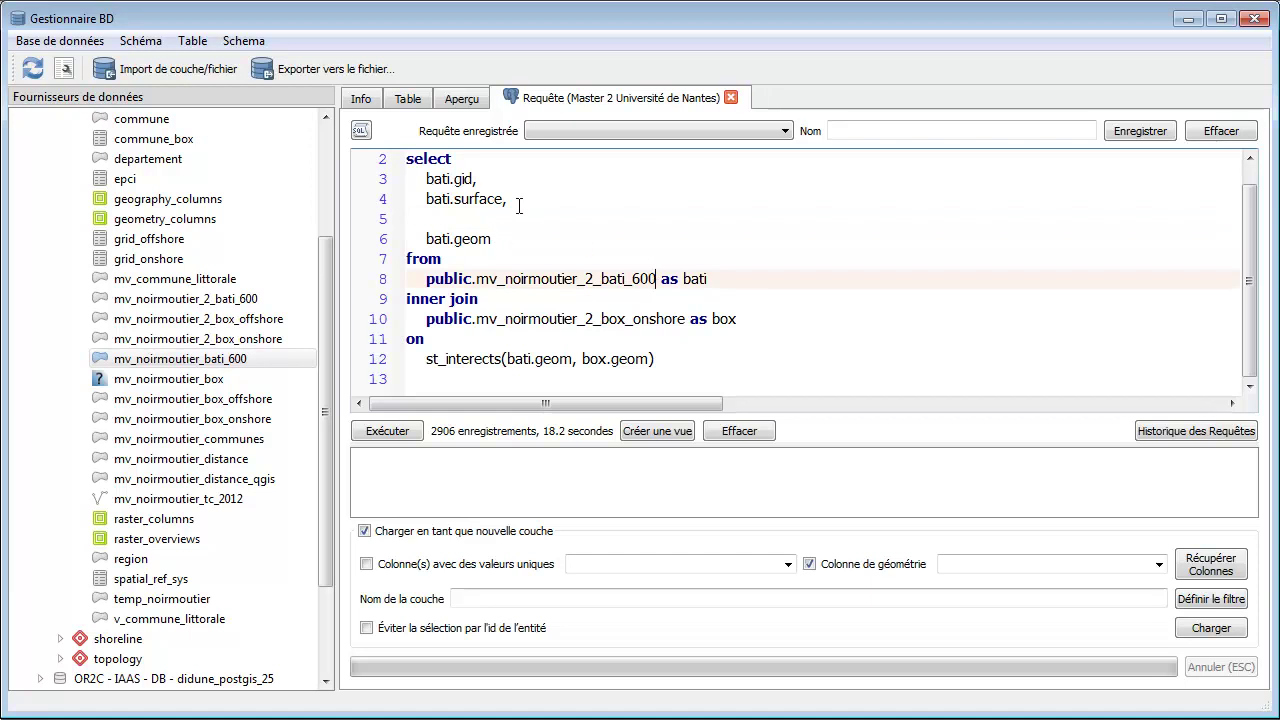
click(528, 212)
key(BackSpace)
Run the query without the distance column and dismiss the database's error report
click(382, 428)
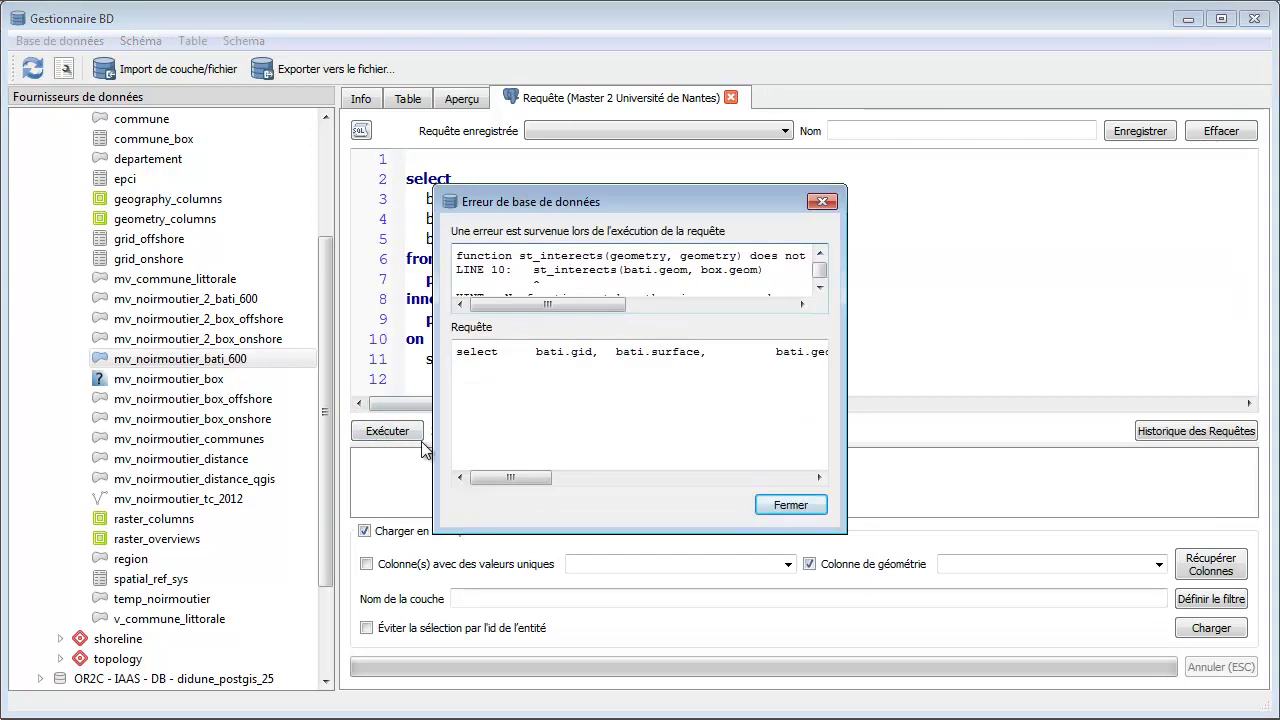
click(805, 506)
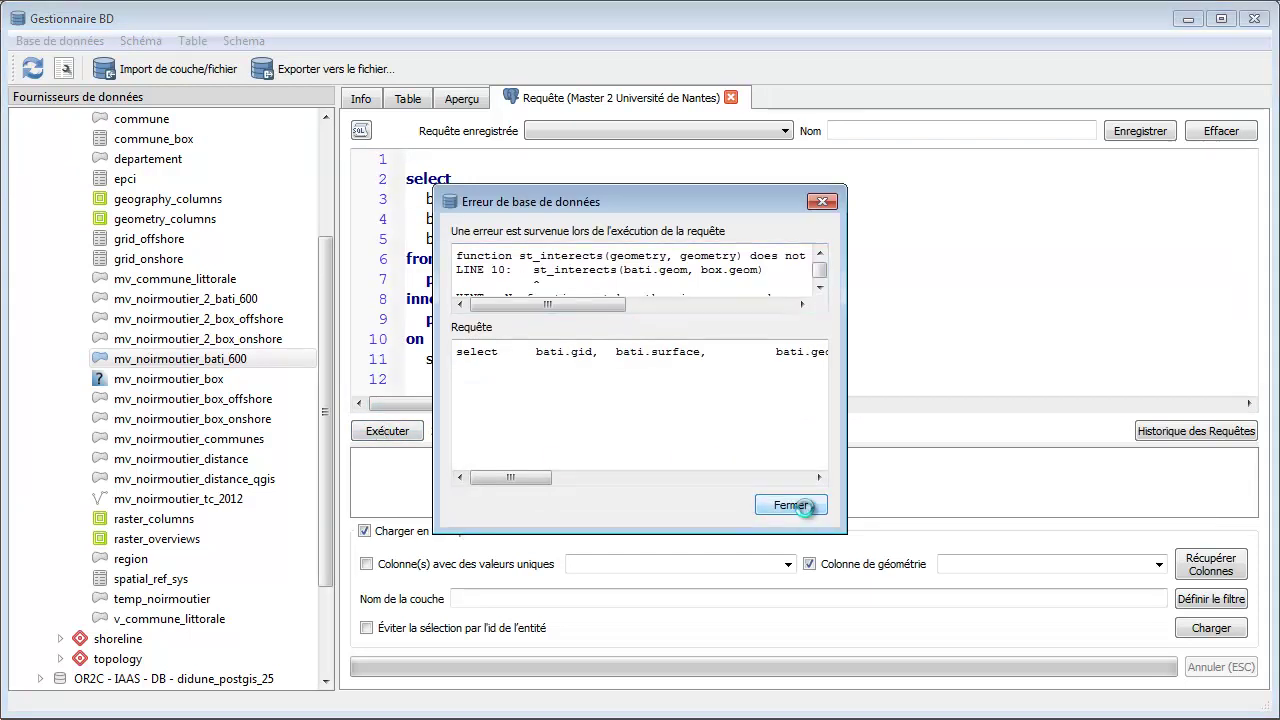
click(511, 358)
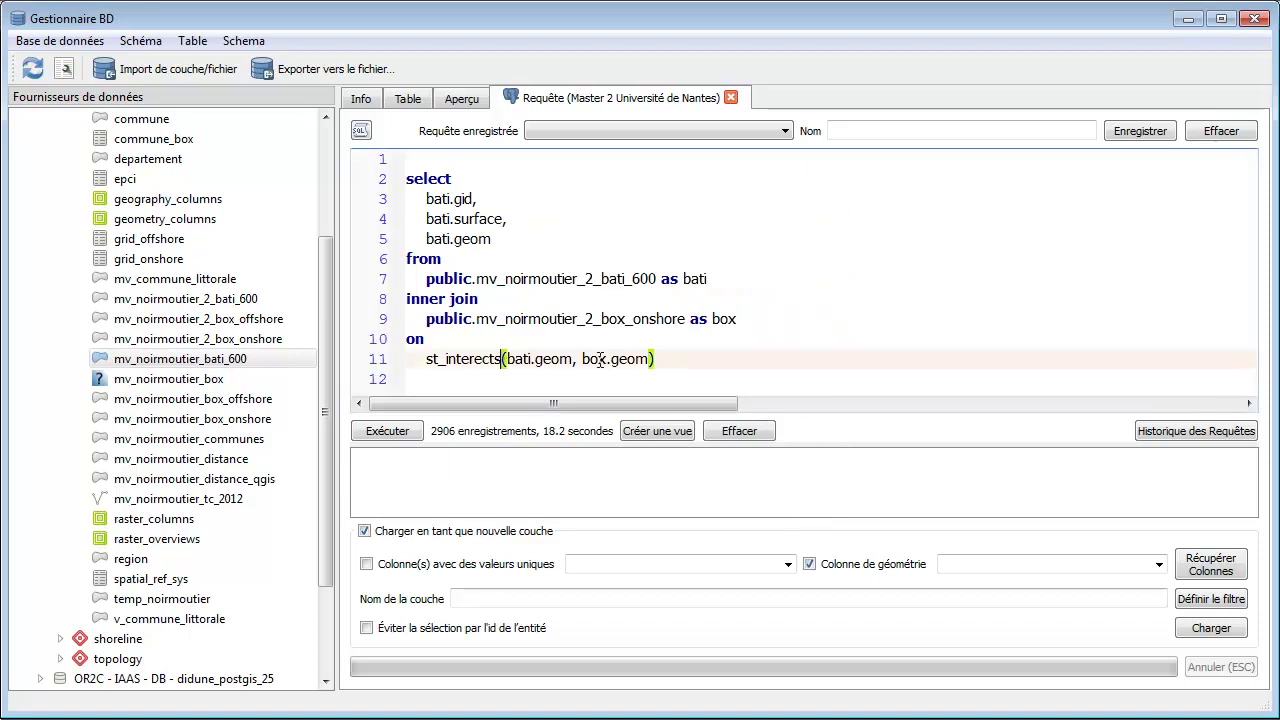
Examine the general information and fields of mv_noirmoutier_2_bati_600, and return to the query
double_click(694, 279)
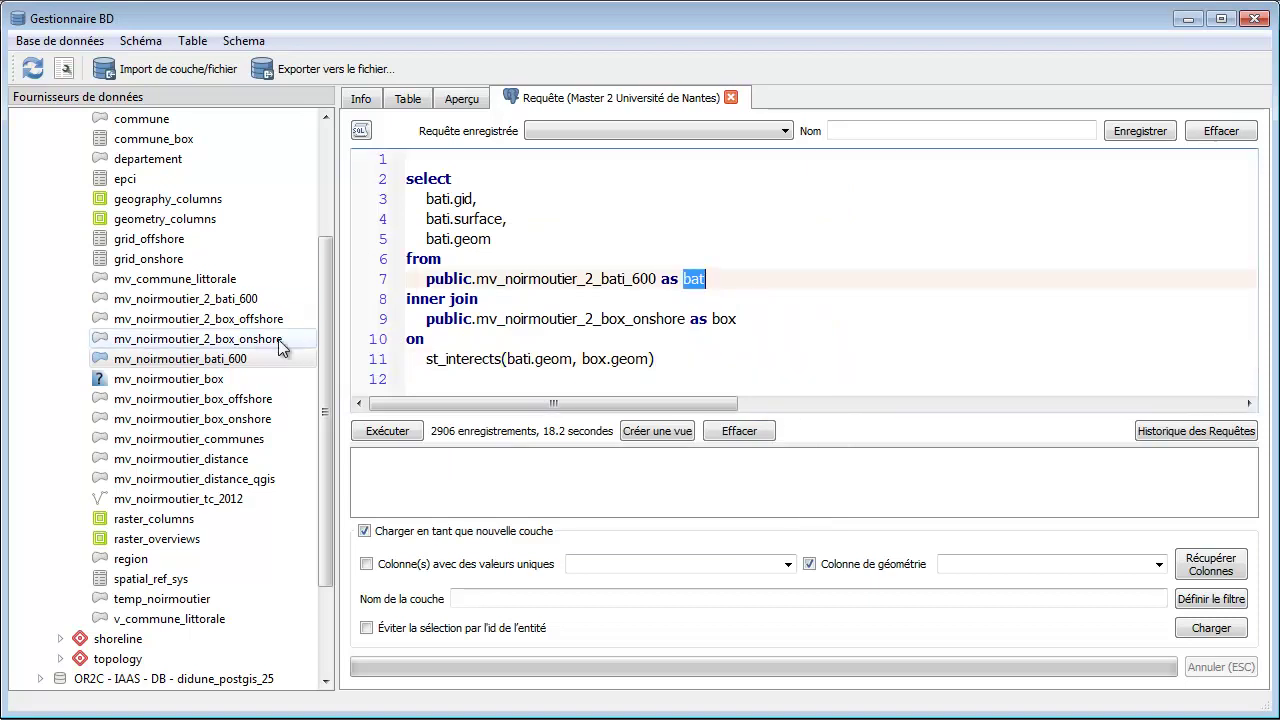
click(232, 298)
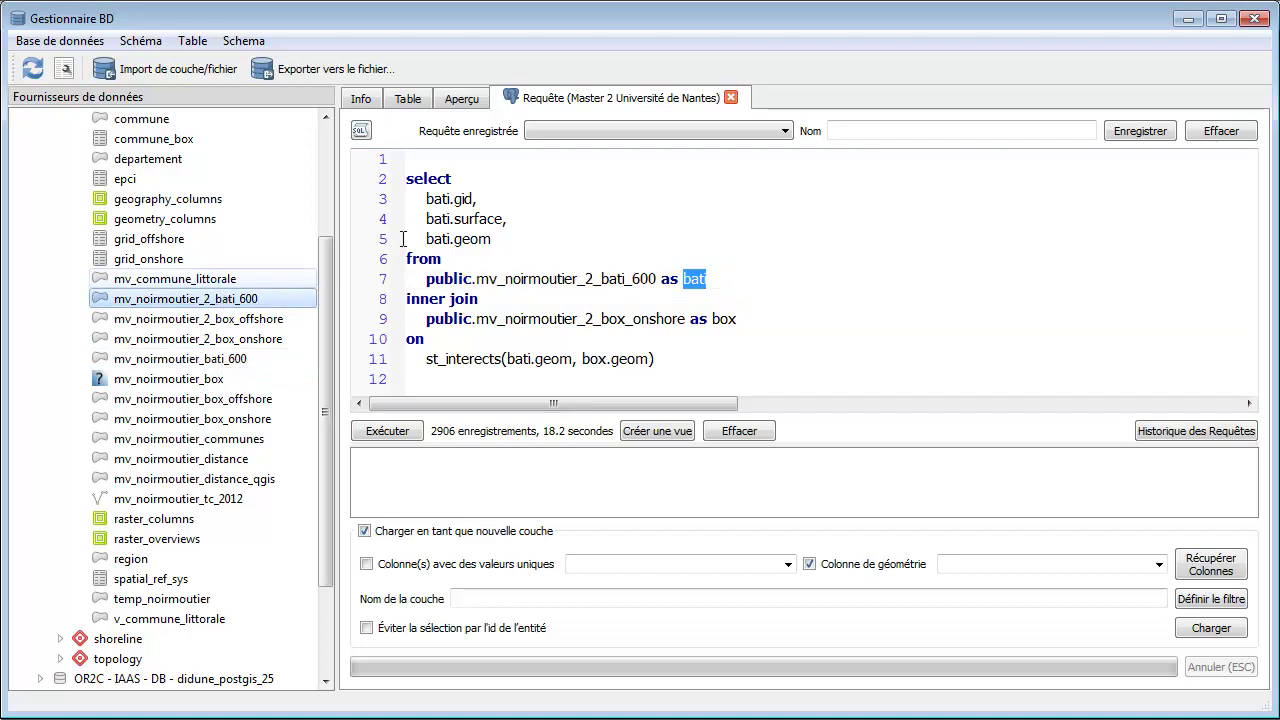
click(361, 98)
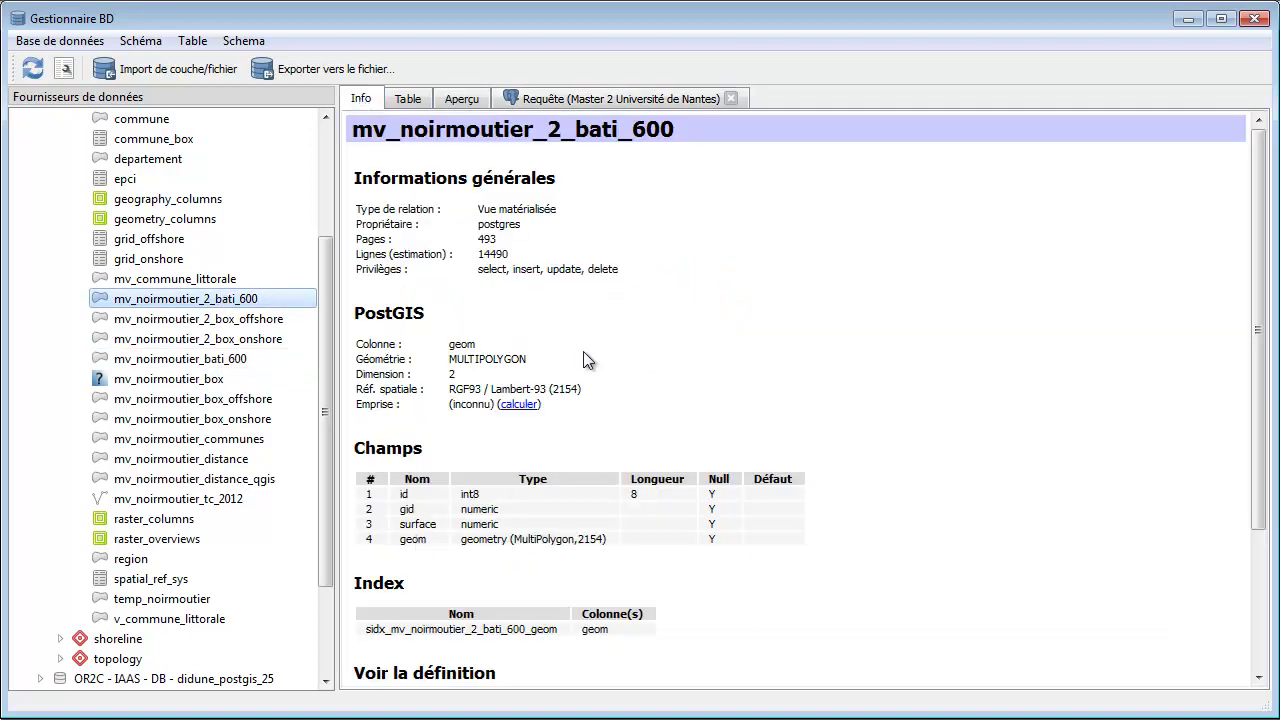
click(580, 98)
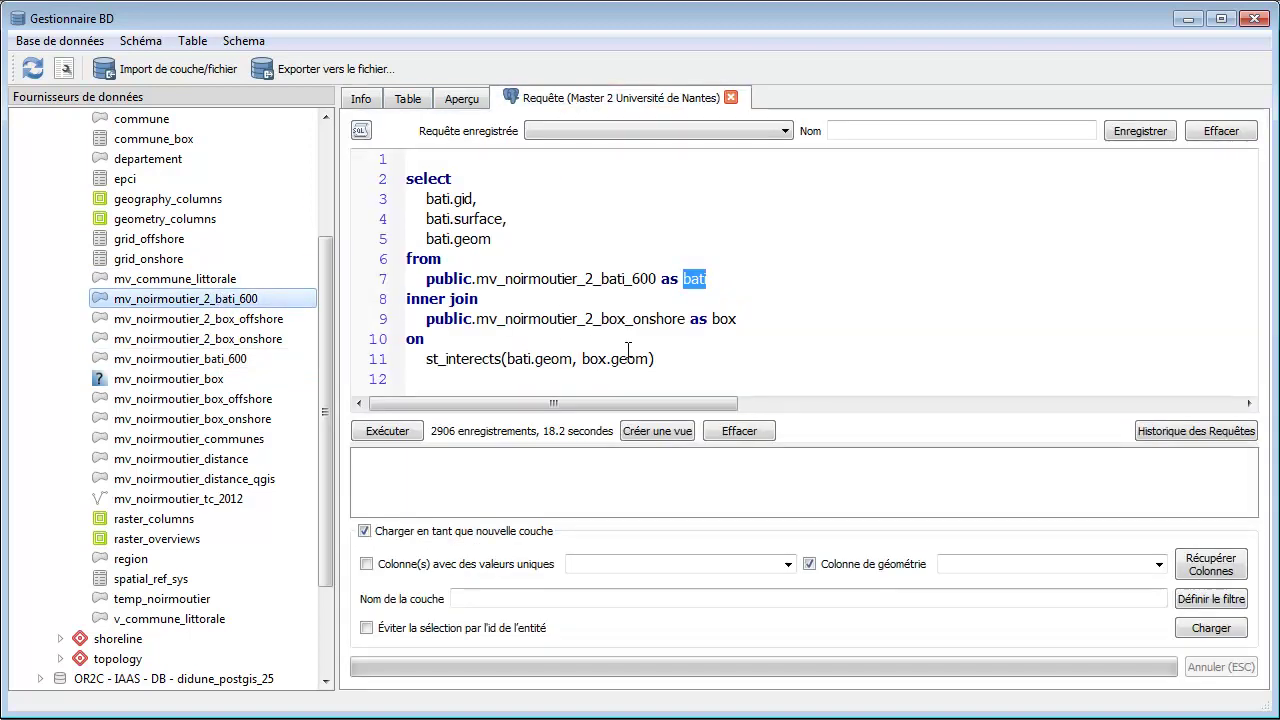
Examine the general information and fields of mv_noirmoutier_2_box_onshore, and return to the query
click(258, 343)
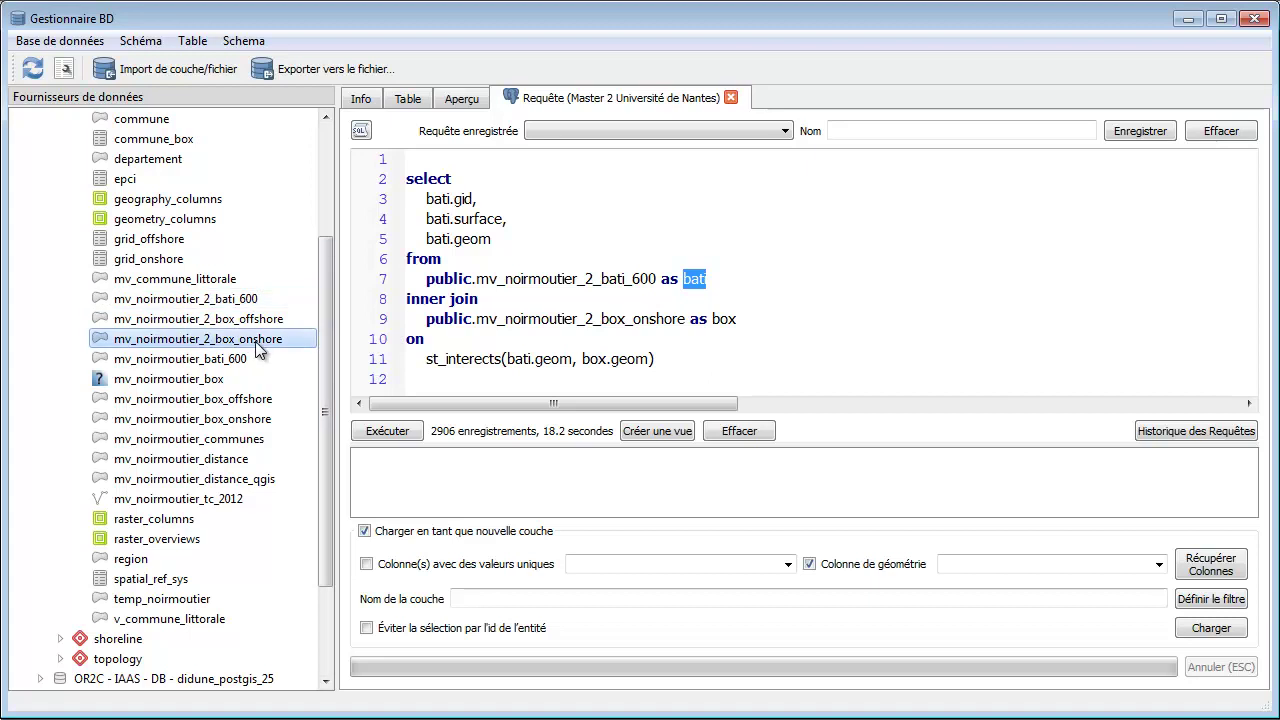
click(362, 99)
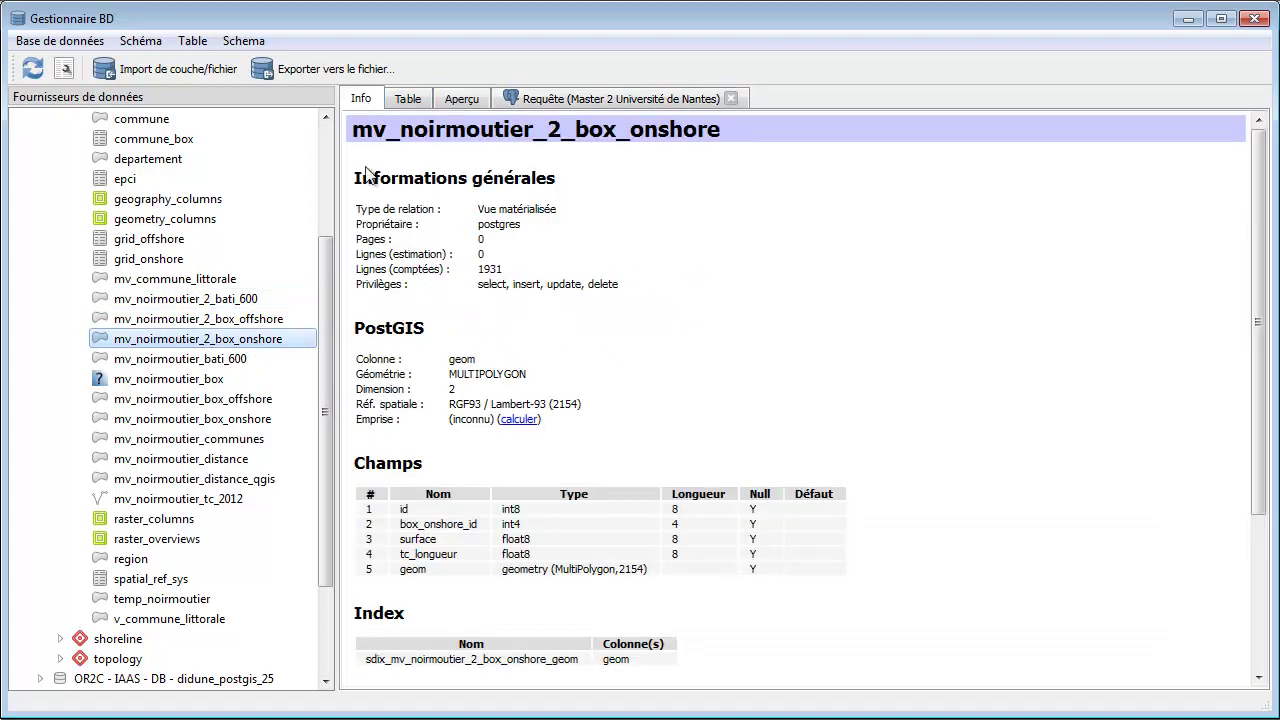
click(675, 99)
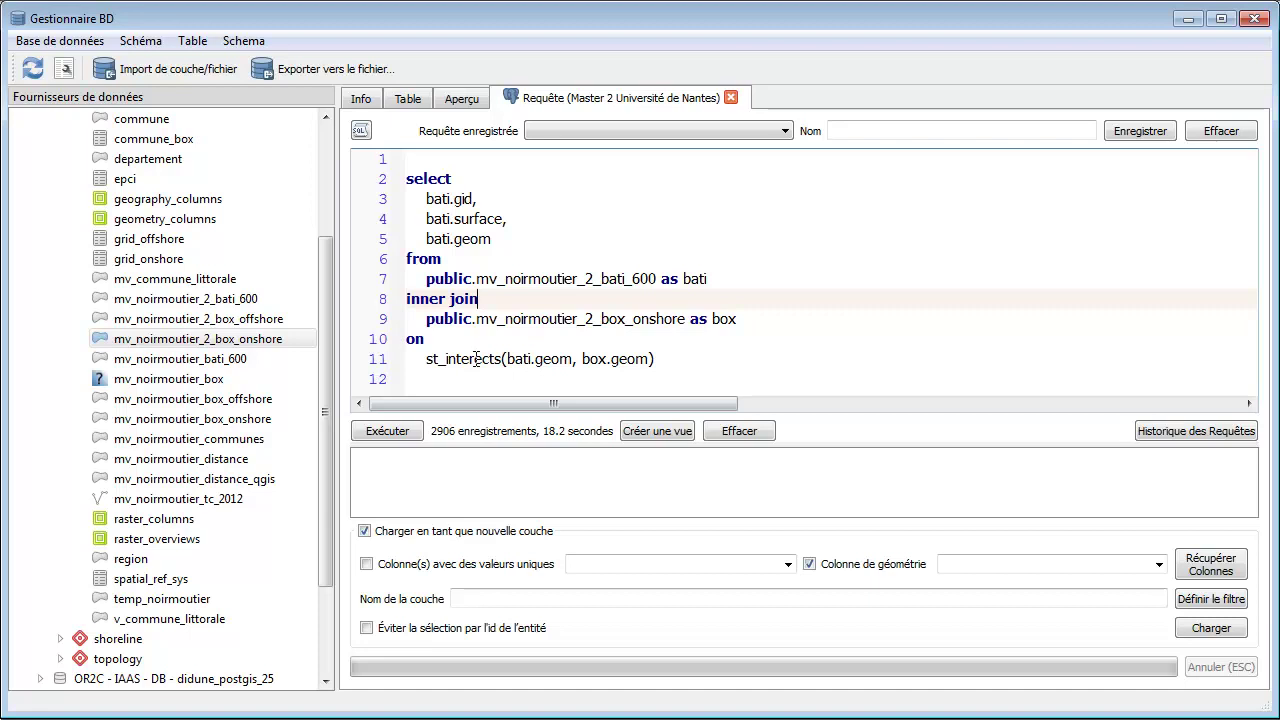
Correct the misspelled function in the join condition to st_intersects and run the query
drag(472, 358, 502, 358)
text(sect)
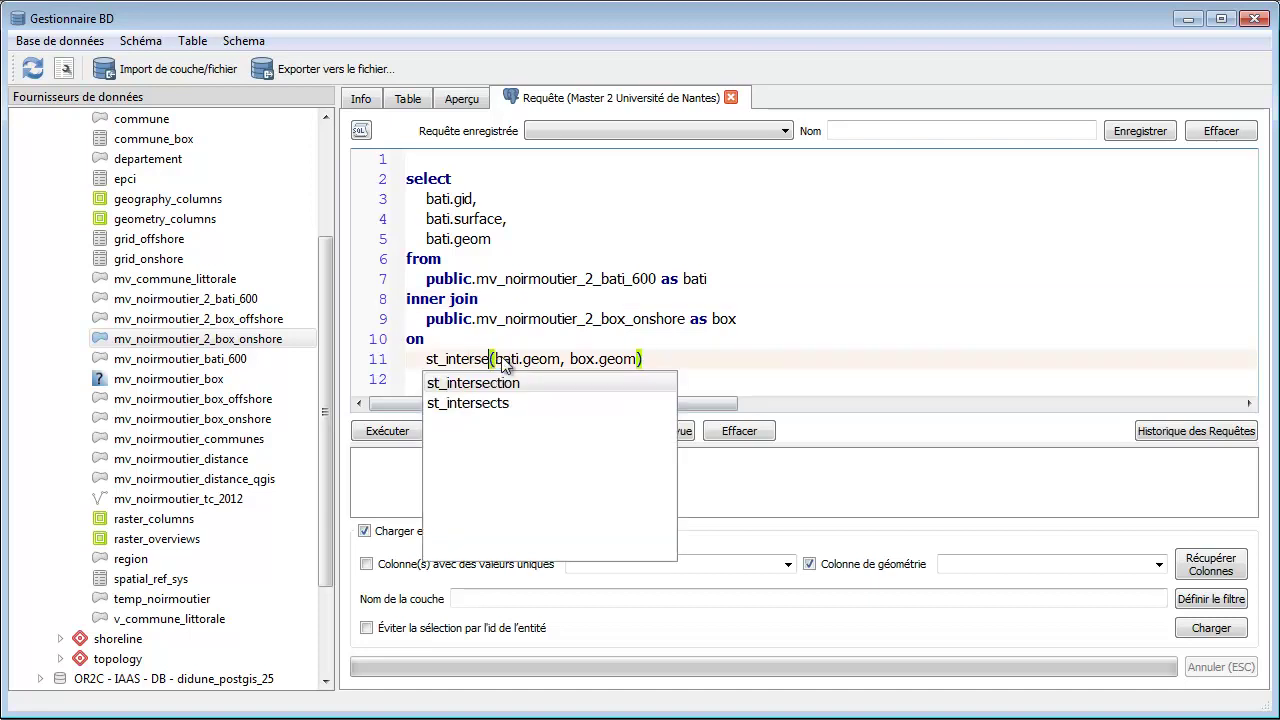
text(s)
click(648, 278)
click(396, 433)
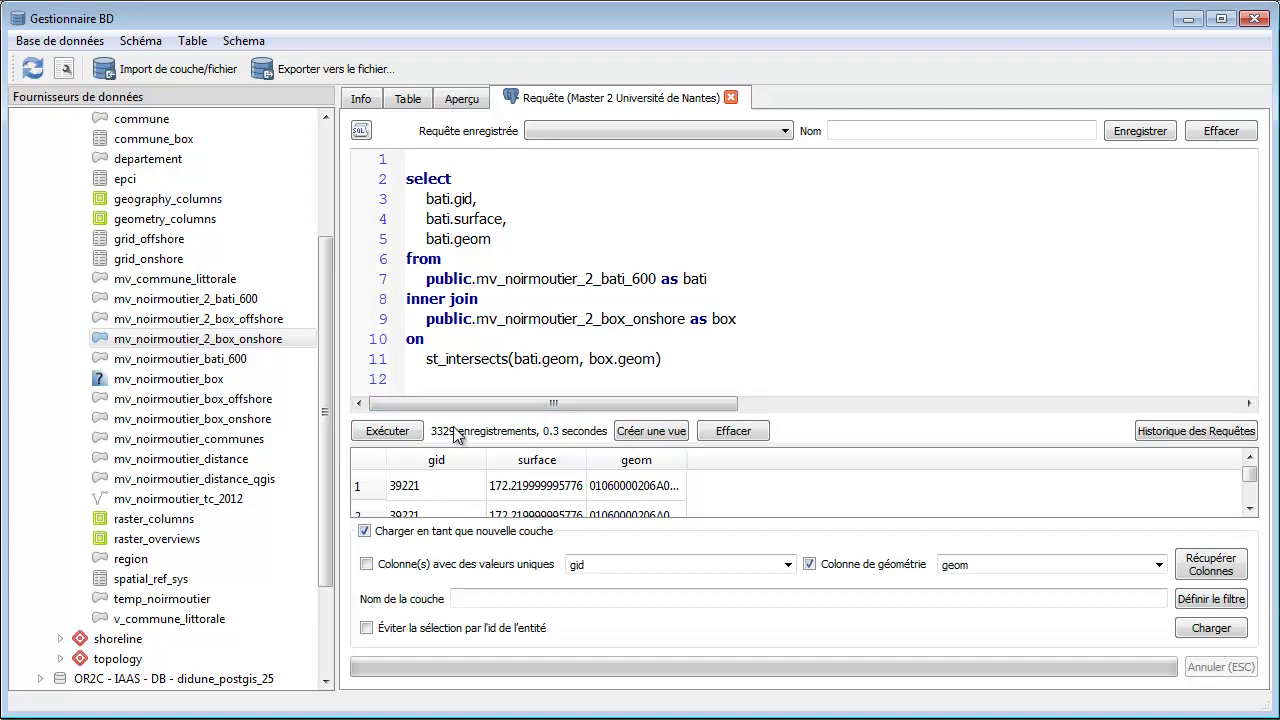
Insert "with bati_intersects as (" on the empty line above the select clause
click(469, 181)
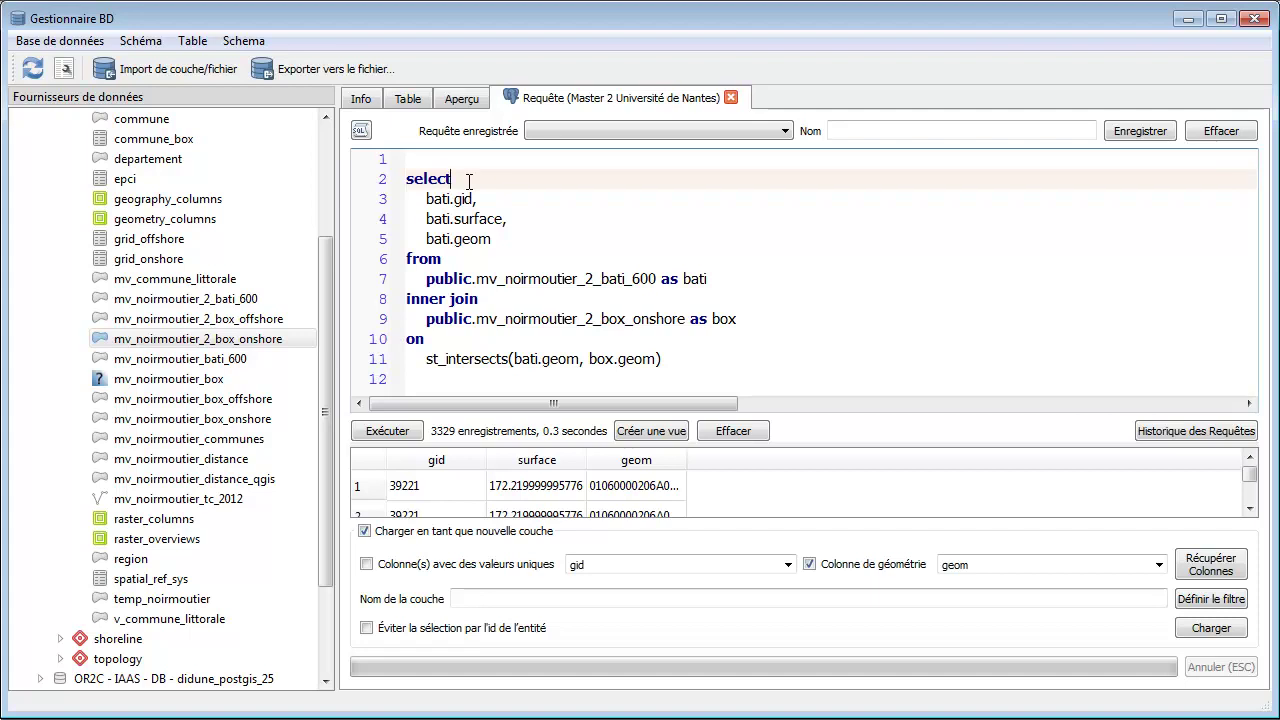
click(545, 219)
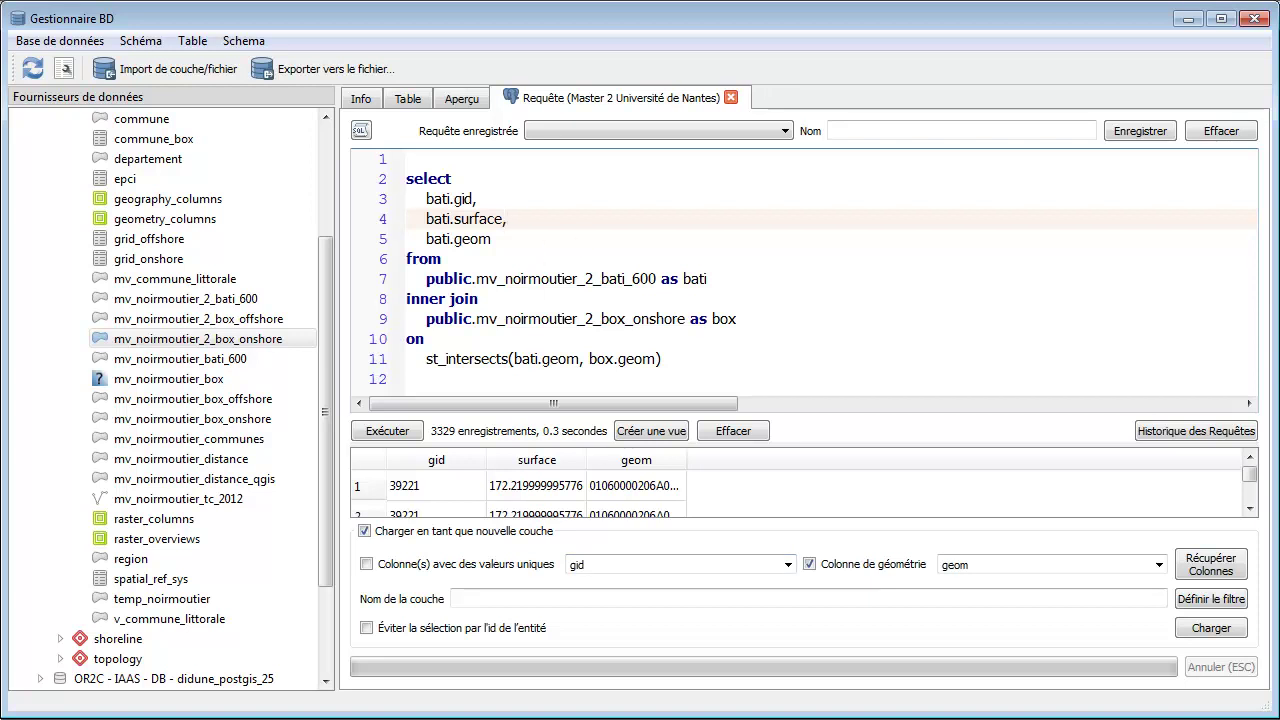
click(431, 161)
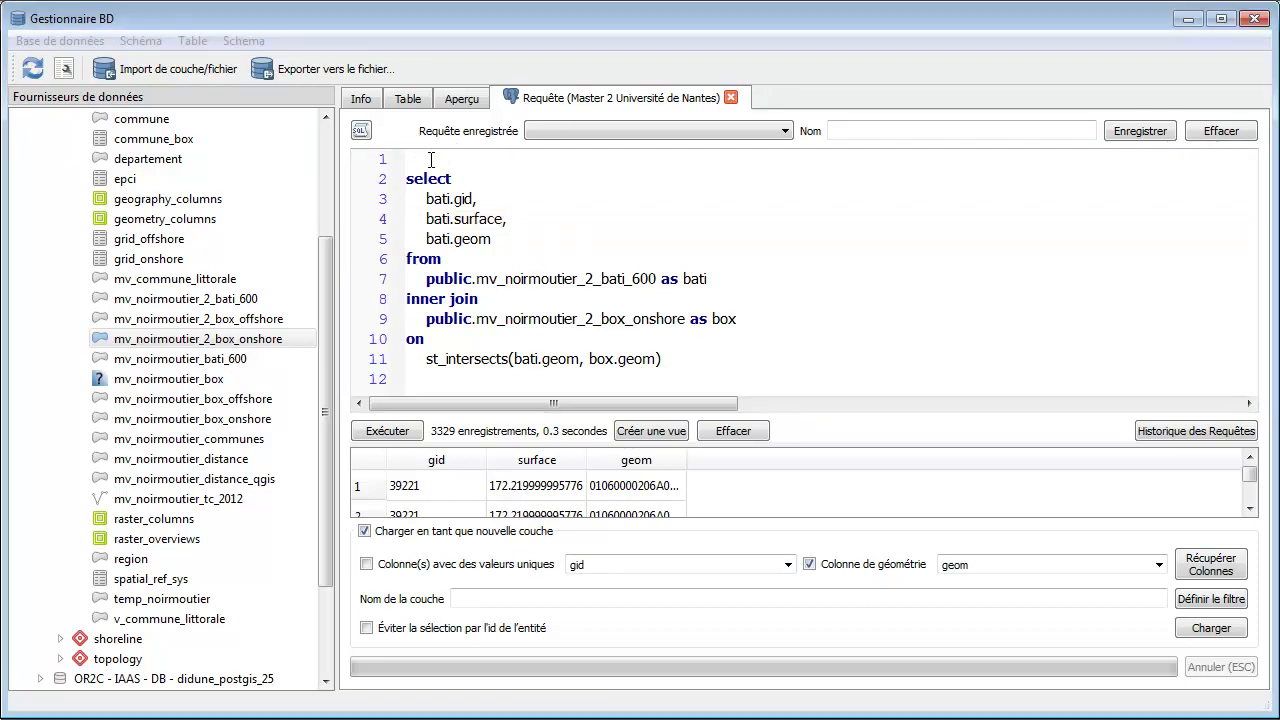
text(with)
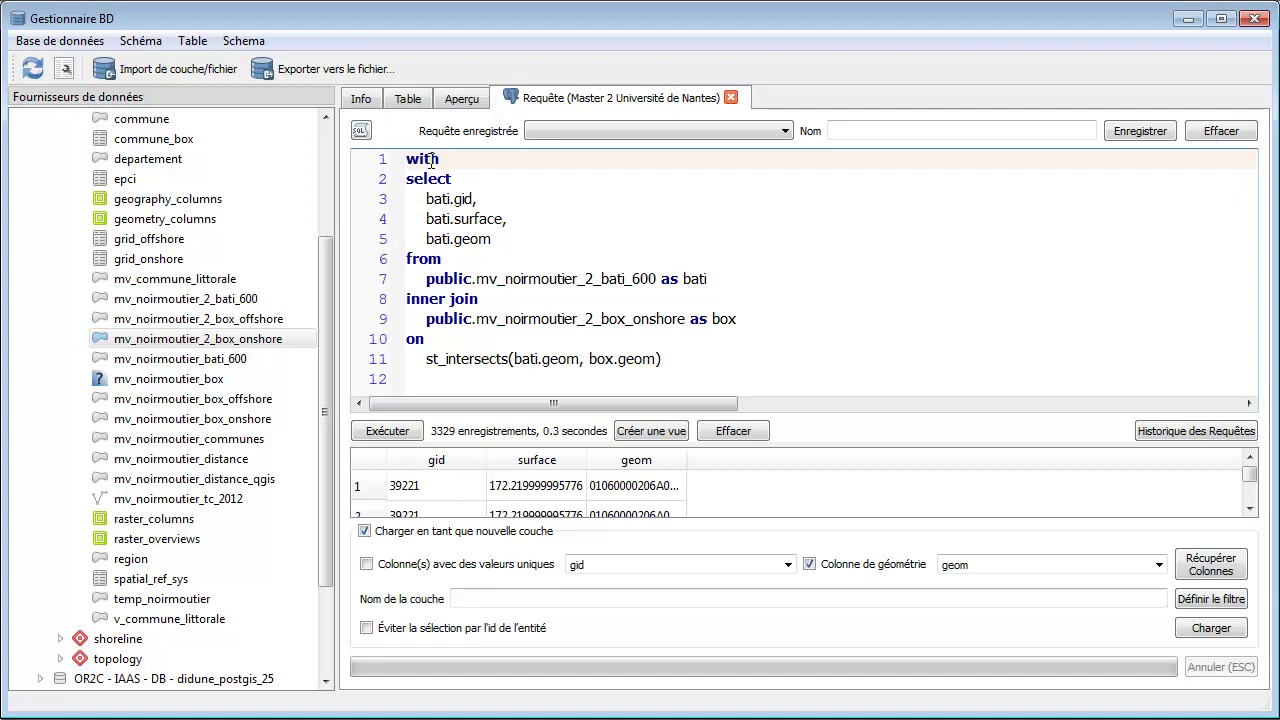
text( bati)
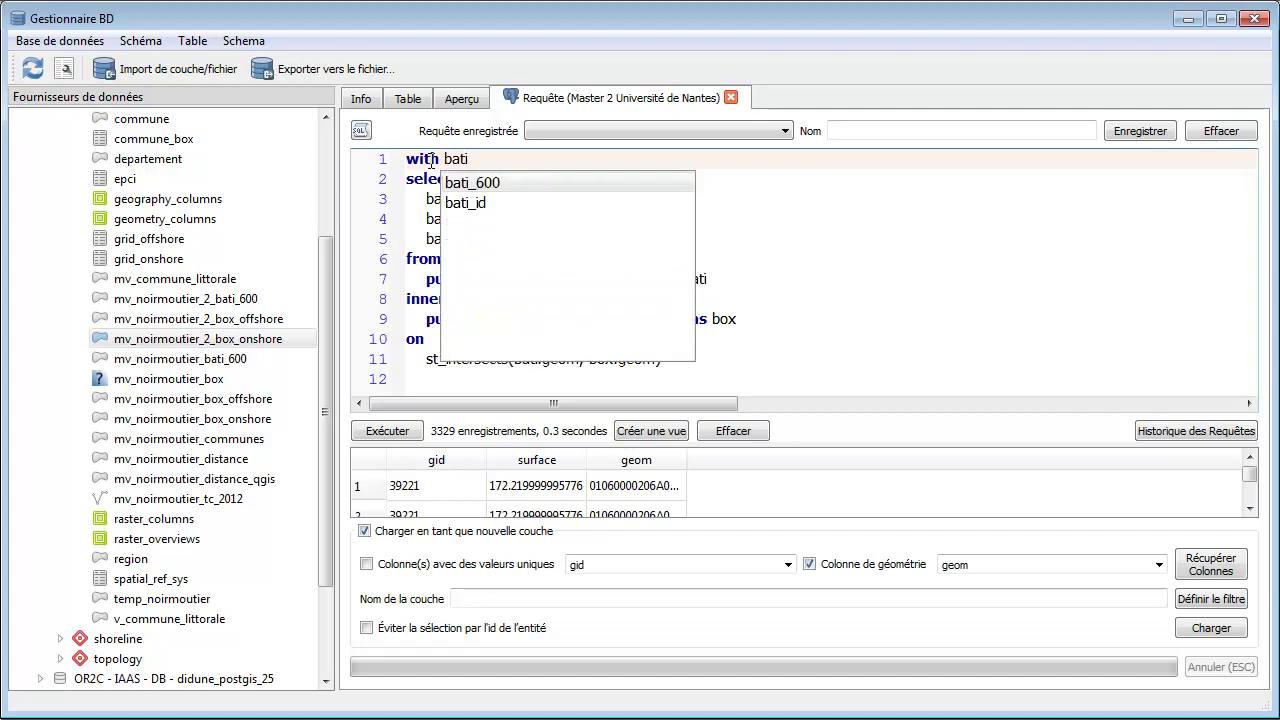
text(_int)
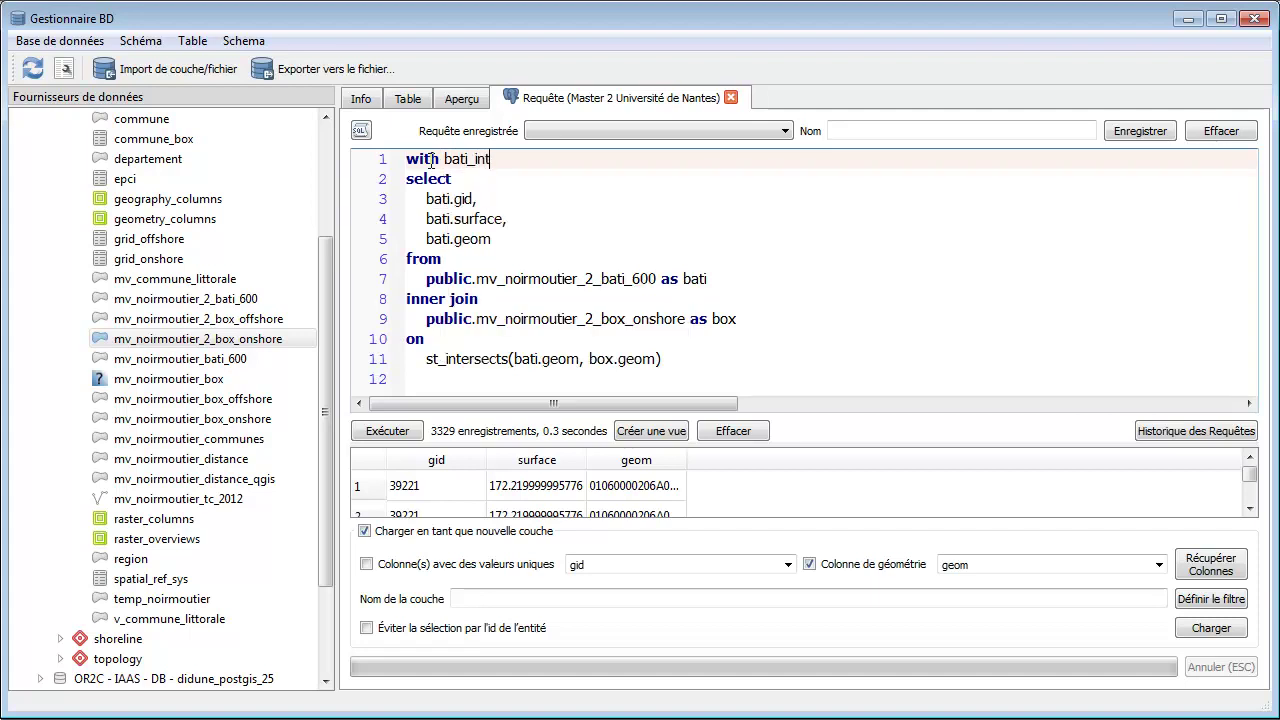
text(ersects as ()
Close the bati_intersects subquery with a parenthesis on a new line after the join condition, and indent its lines one level
click(676, 353)
key(Return)
text())
drag(705, 358, 406, 178)
key(Tab)
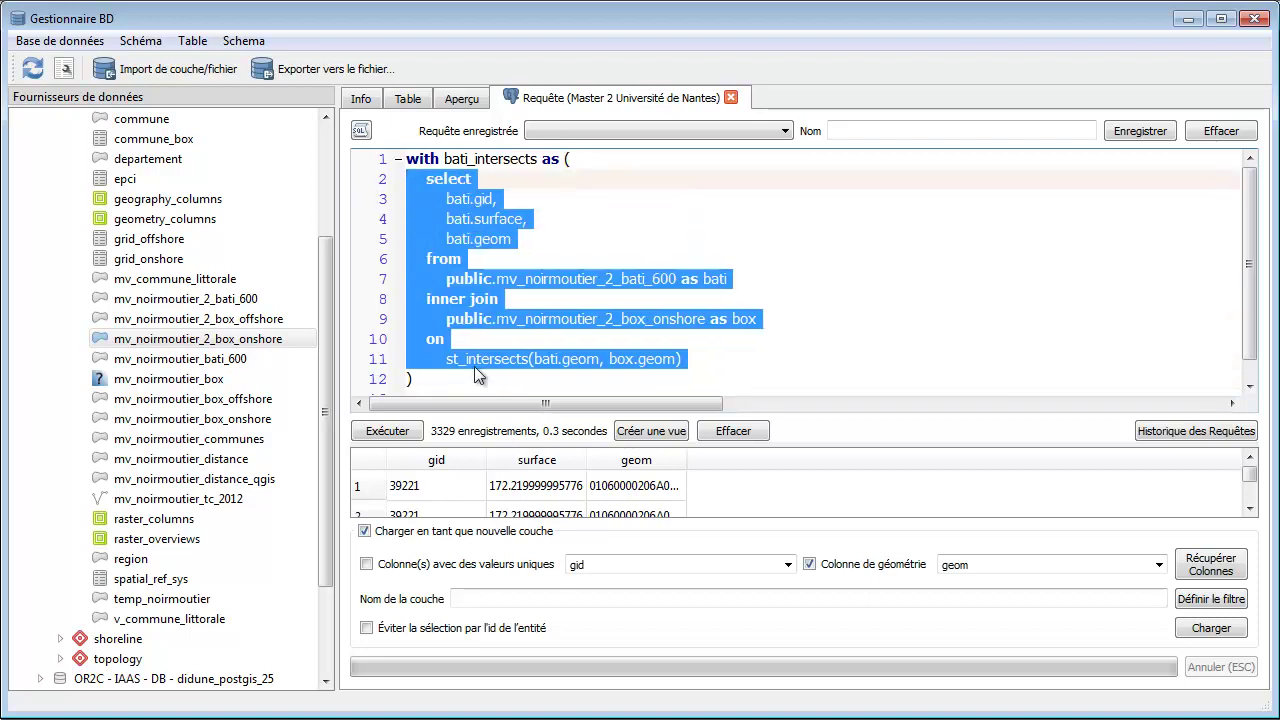
click(462, 378)
Add "box_onshore_id," as the first column of the subquery's select clause
click(483, 181)
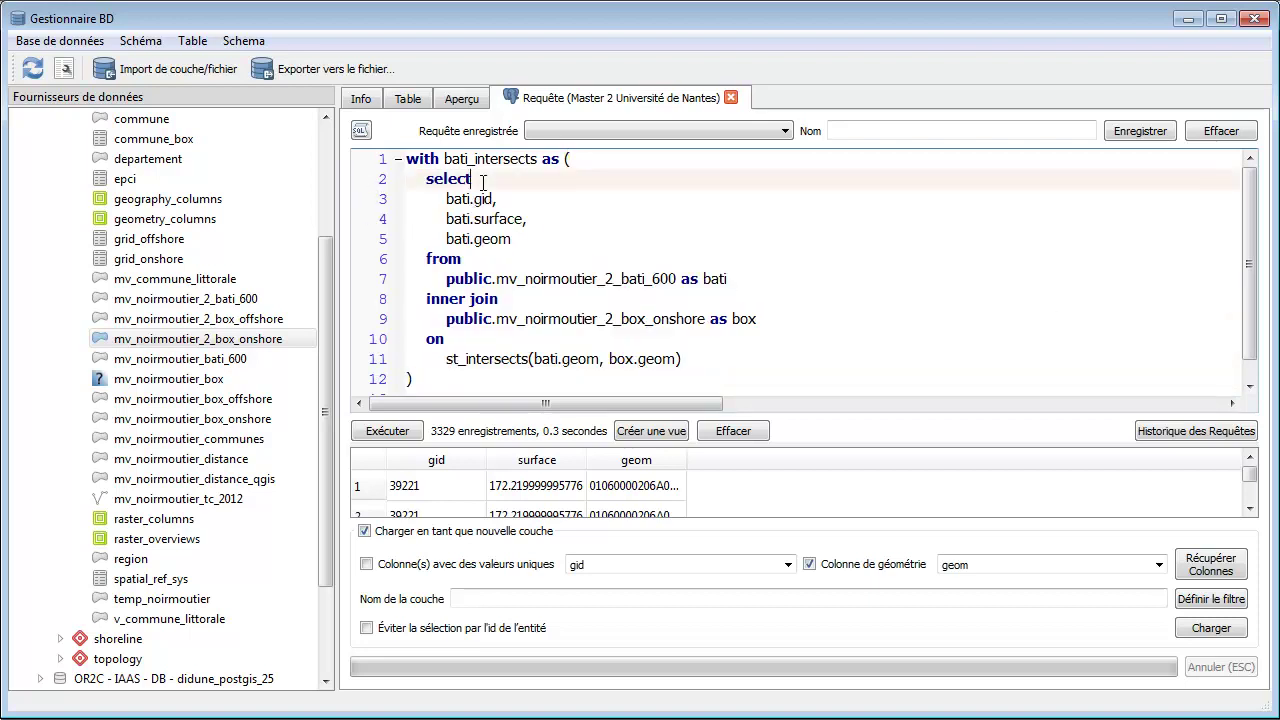
key(Return)
text(box_)
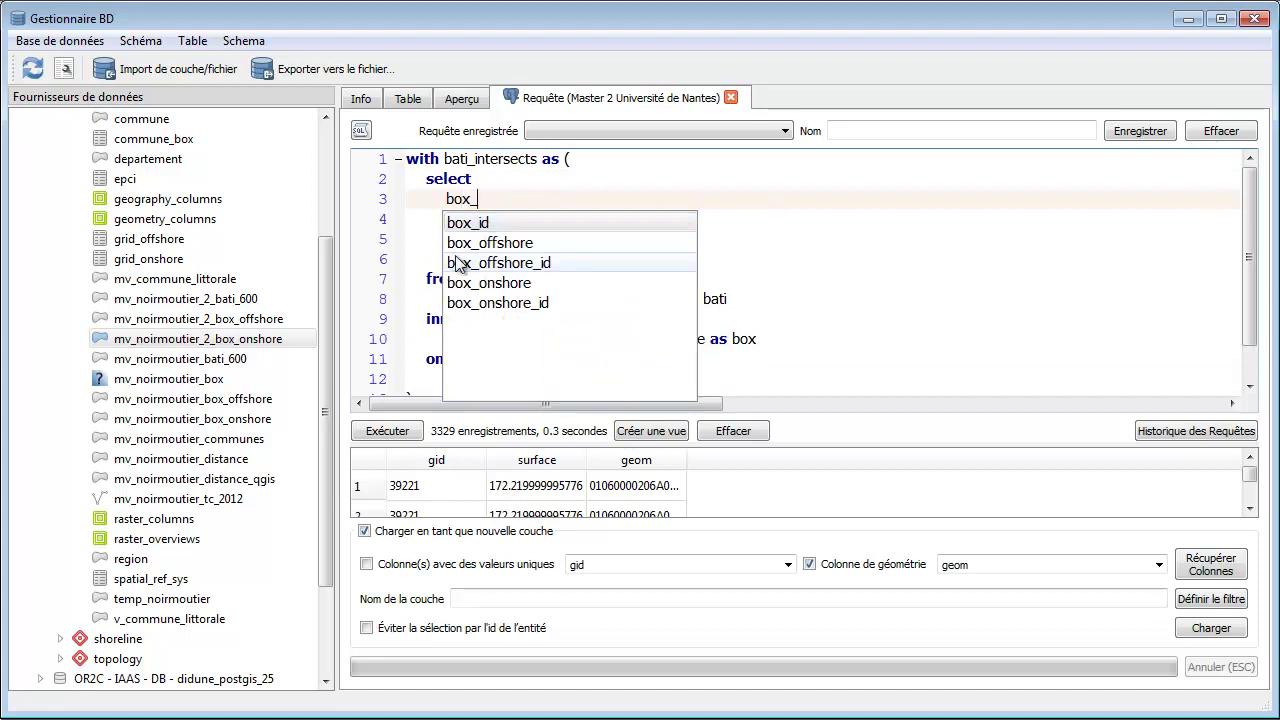
double_click(510, 303)
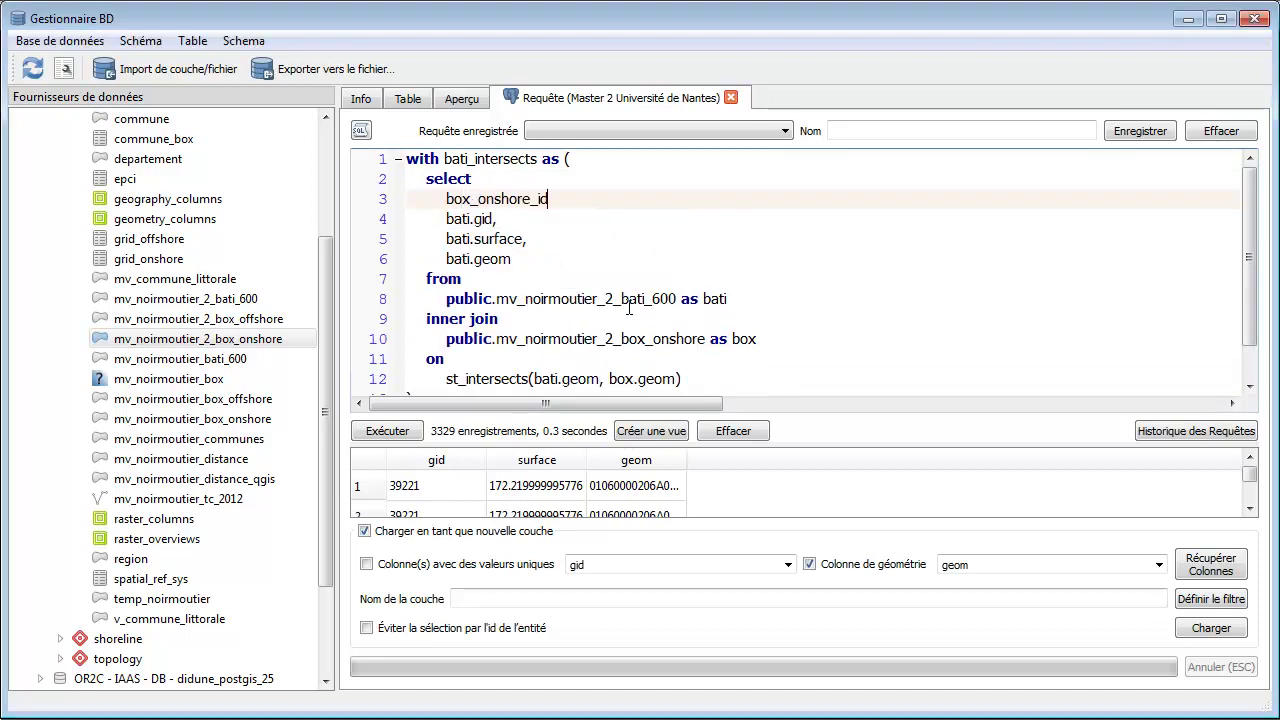
text(,)
click(787, 283)
click(554, 242)
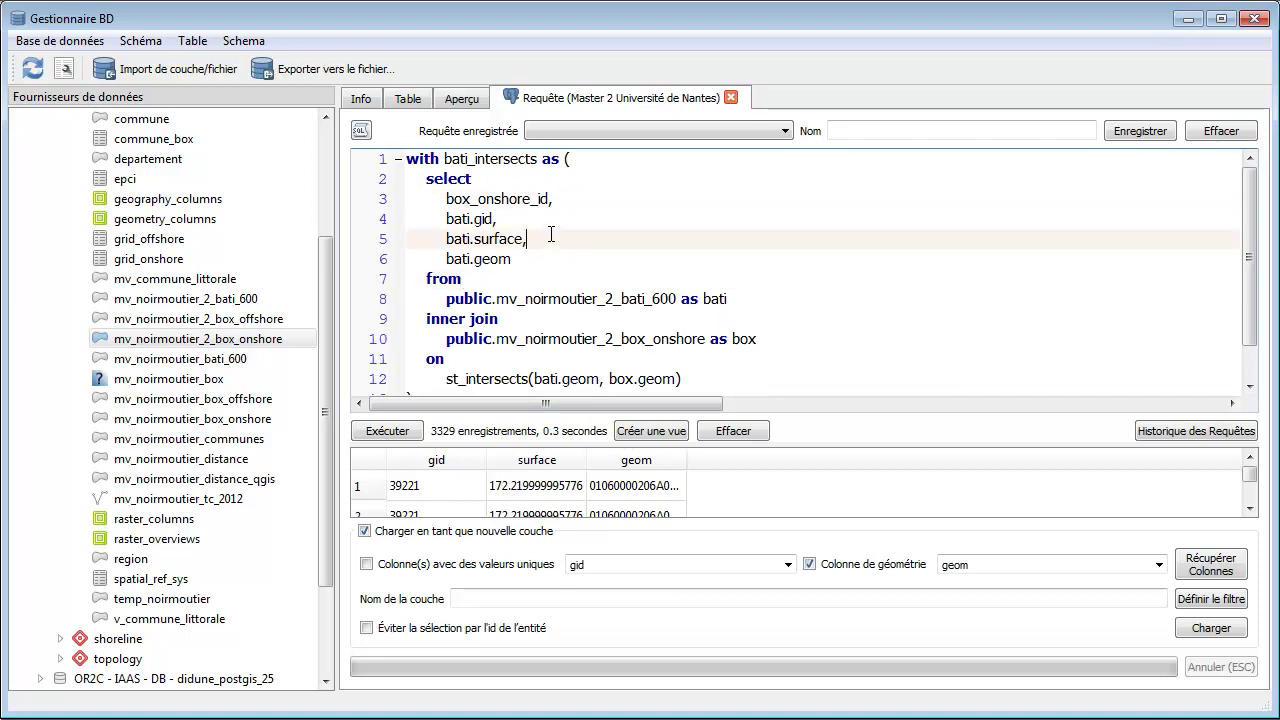
click(553, 199)
Add the line "st_distance(tc.geom, bati.geom) as distance," below the subquery's closing parenthesis, separated by a blank line
scroll(555, 270, down, 1)
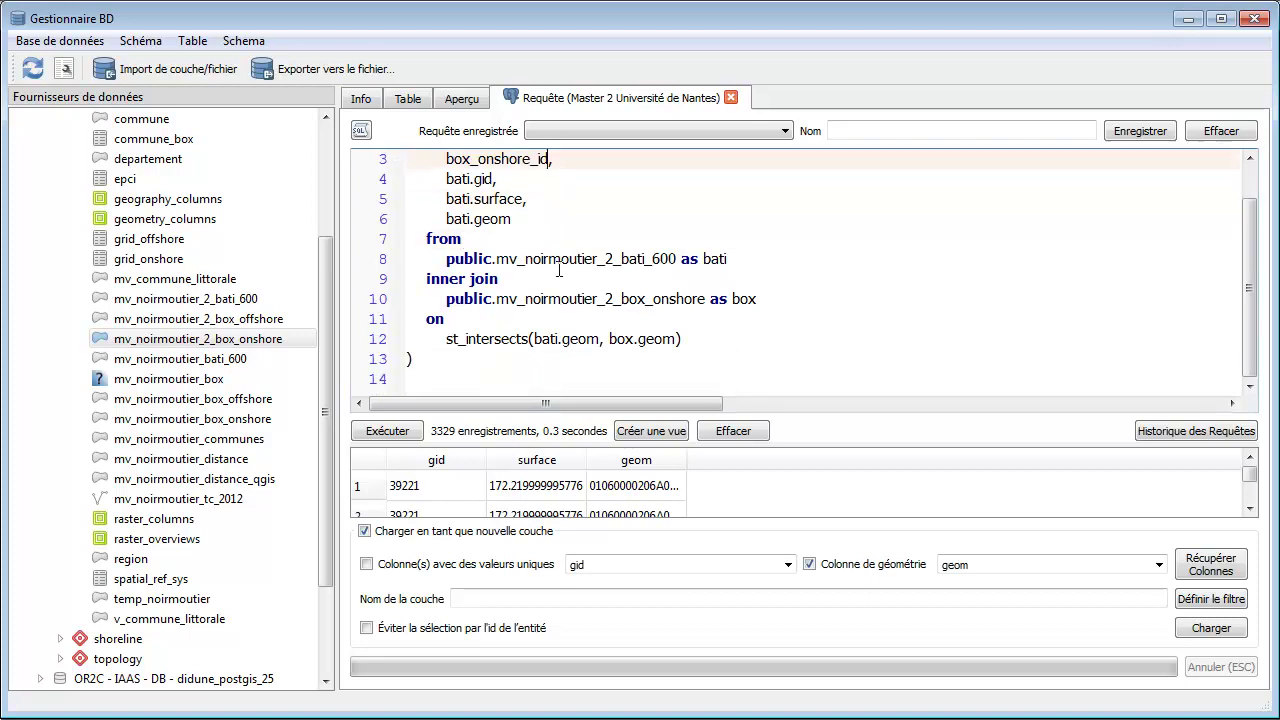
click(467, 365)
key(Return)
scroll(467, 365, down, 1)
key(Return)
text(st_distance(tc.geom, bati.geom) as distance,)
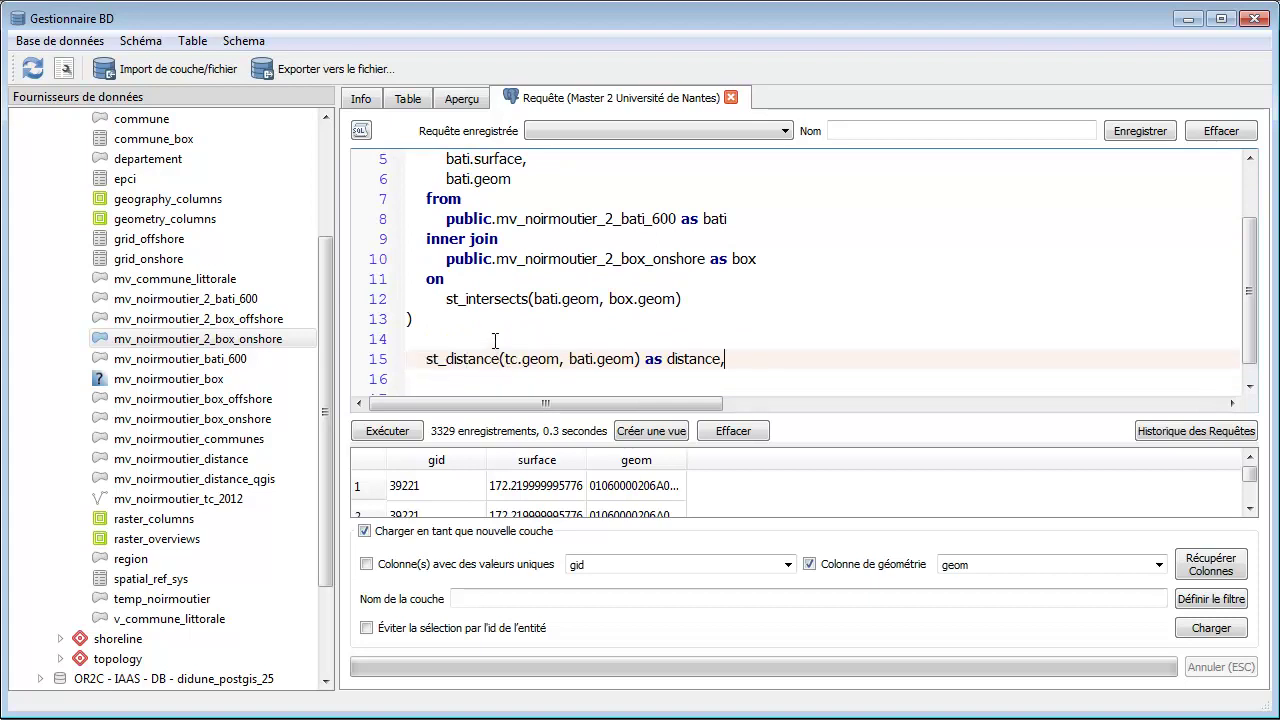
Copy the subquery's select keyword and insert it between the closing parenthesis and the distance line, followed by blank lines
key(ctrl+z)
key(ctrl+z)
key(ctrl+z)
scroll(475, 320, up, 2)
double_click(468, 181)
key(ctrl+c)
key(ctrl+y)
click(435, 298)
key(ctrl+v)
key(Return)
key(Return)
key(Return)
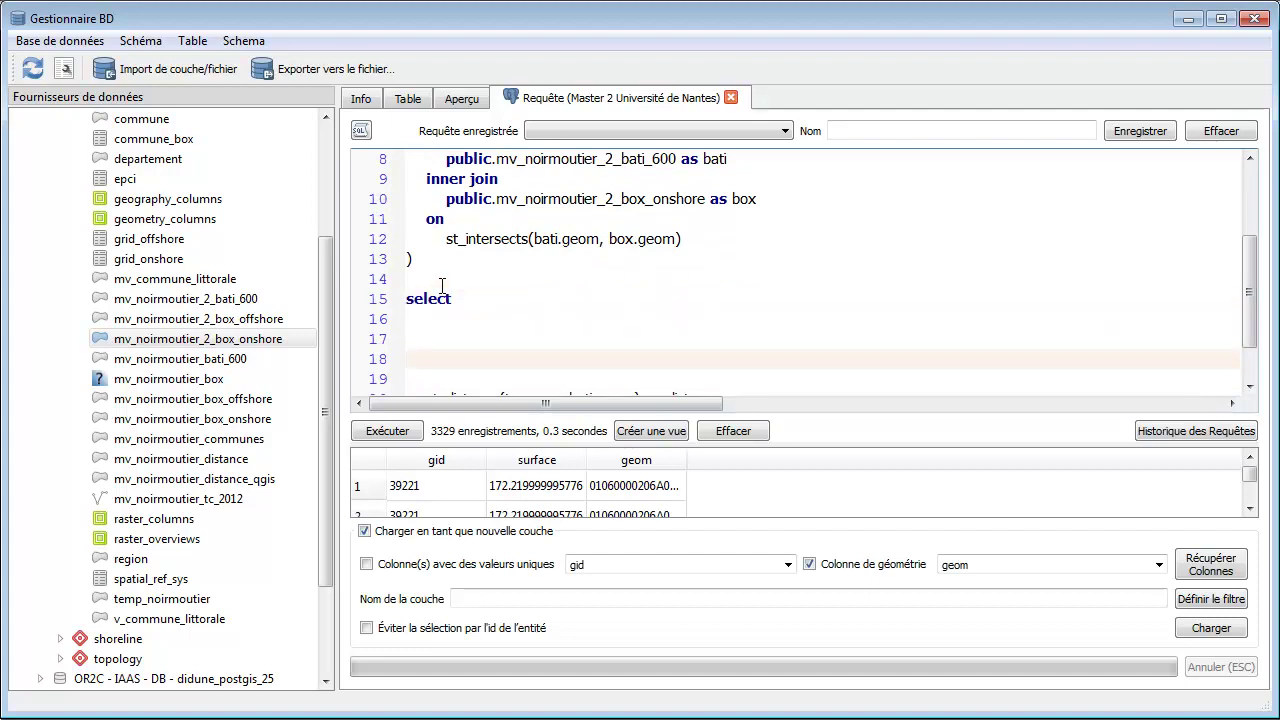
Add a from clause to the main query with bati_intersects as its indented source
text(from)
scroll(654, 208, up, 3)
double_click(506, 158)
scroll(516, 292, down, 1)
scroll(516, 292, down, 3)
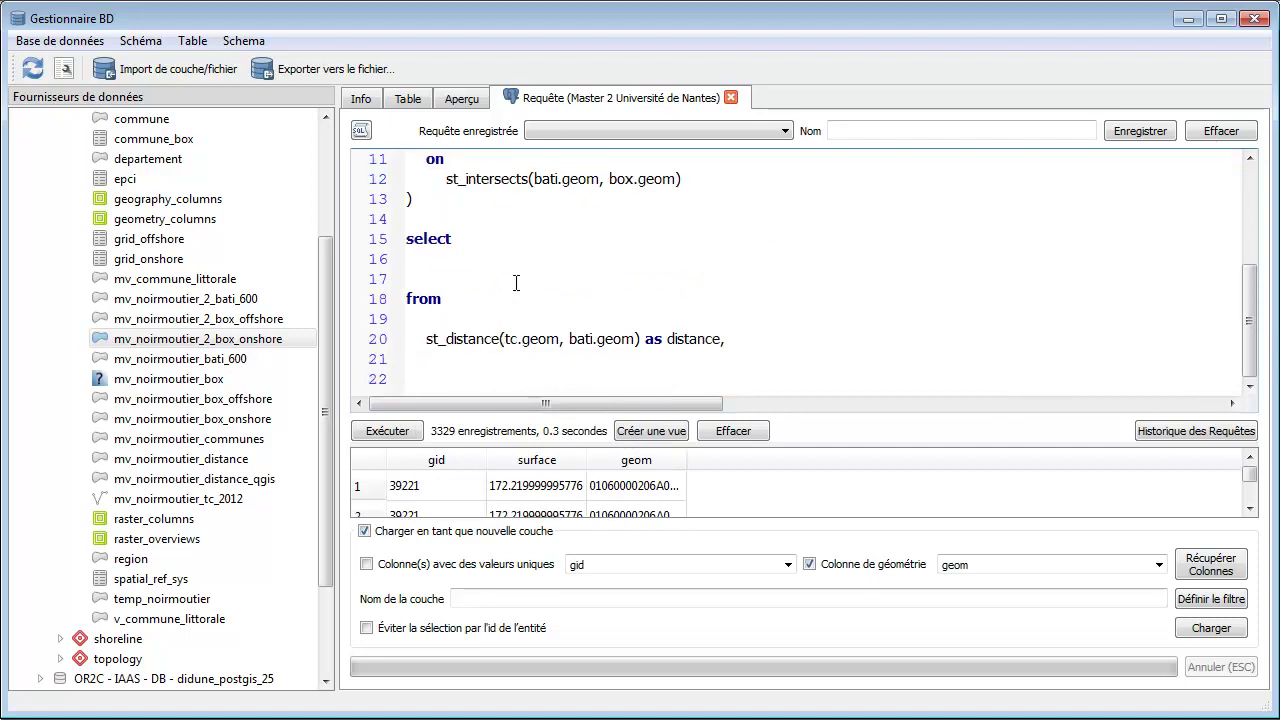
click(439, 316)
key(Tab)
key(Return)
click(542, 317)
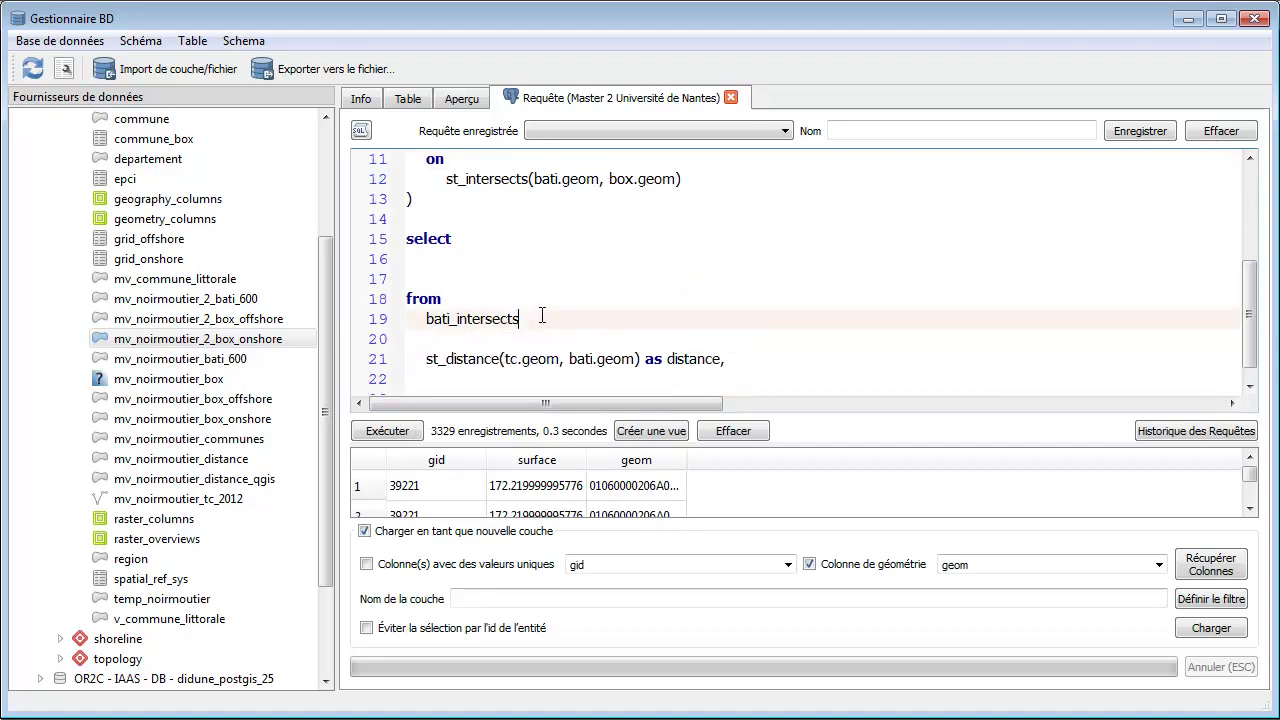
Add public.mv_noirmoutier_tc_2012 as a second, comma-separated source in the main query's from clause
key(Return)
text(public.)
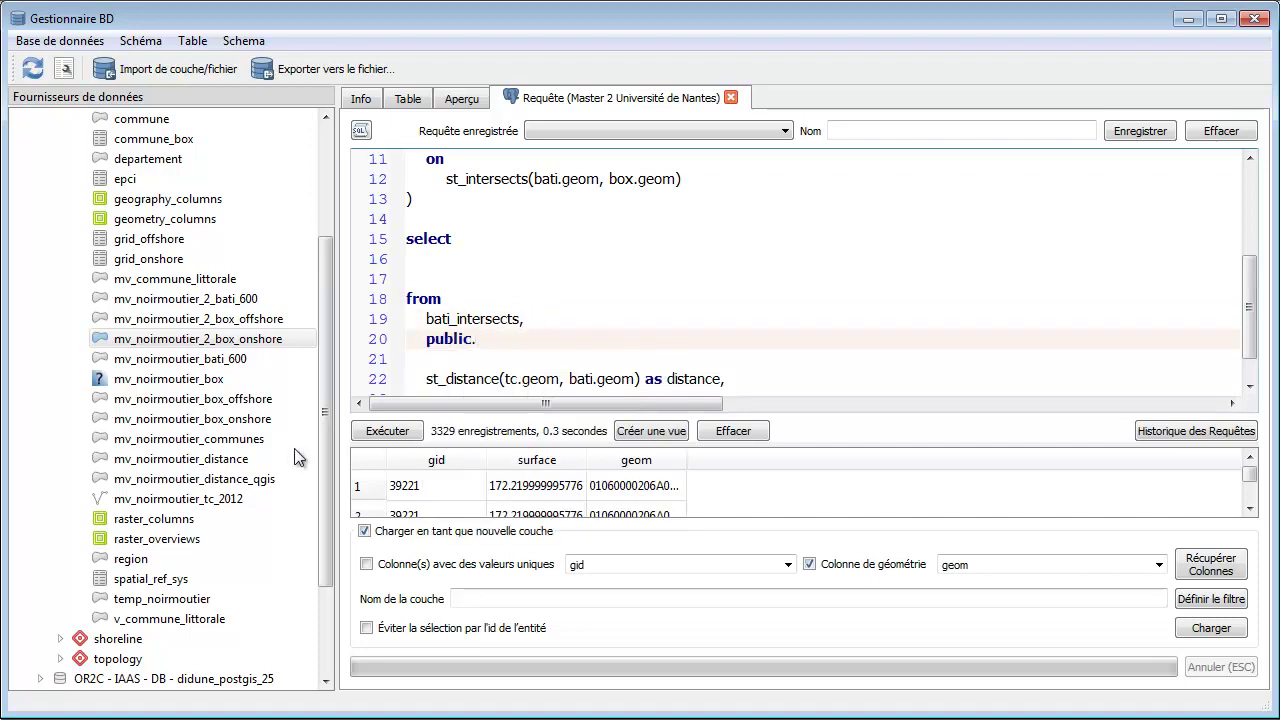
click(216, 484)
right_click(218, 494)
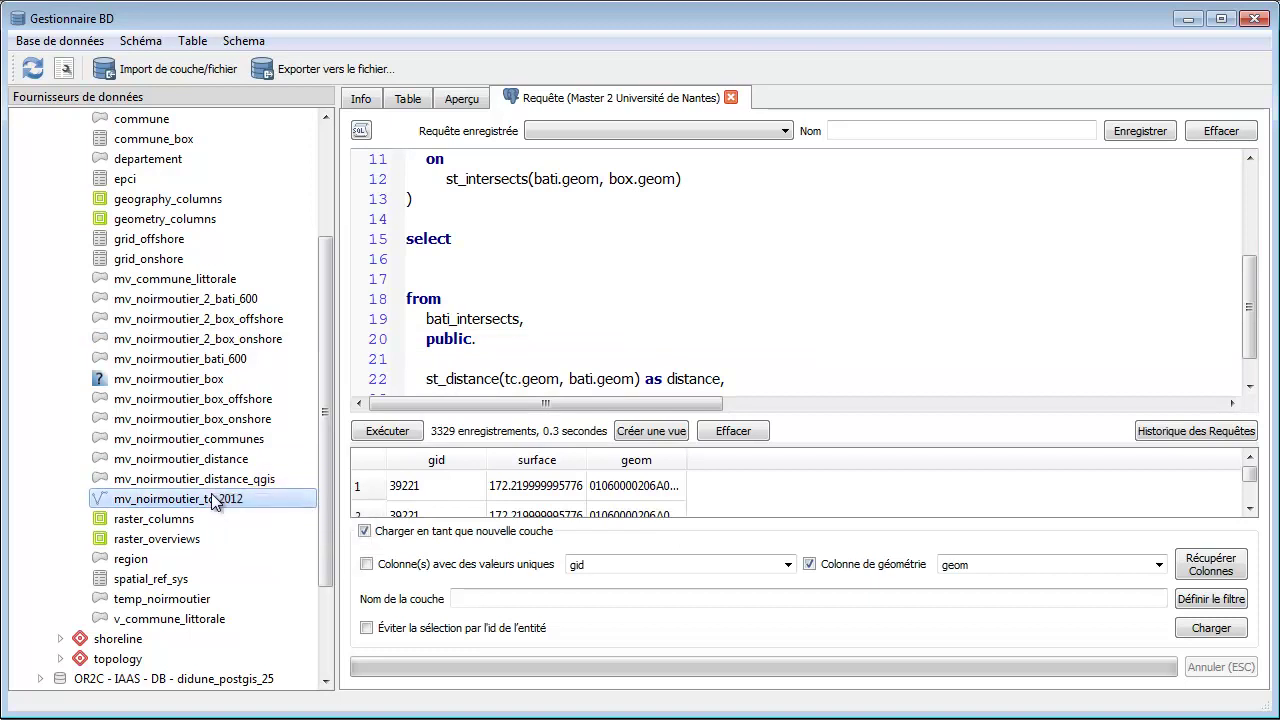
click(270, 503)
key(ctrl+c)
click(614, 340)
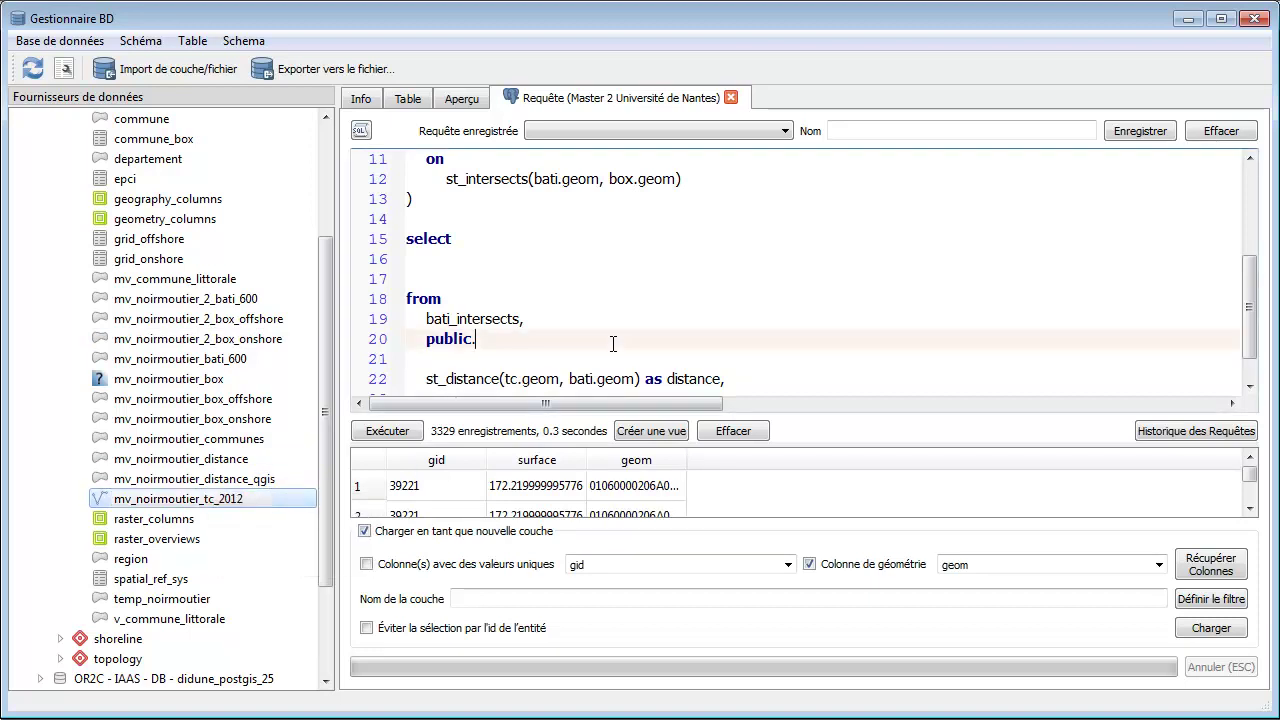
key(ctrl+v)
click(705, 295)
Move the st_distance line from below the from clause into the main select clause and indent it
drag(724, 368, 418, 378)
key(ctrl+x)
click(452, 274)
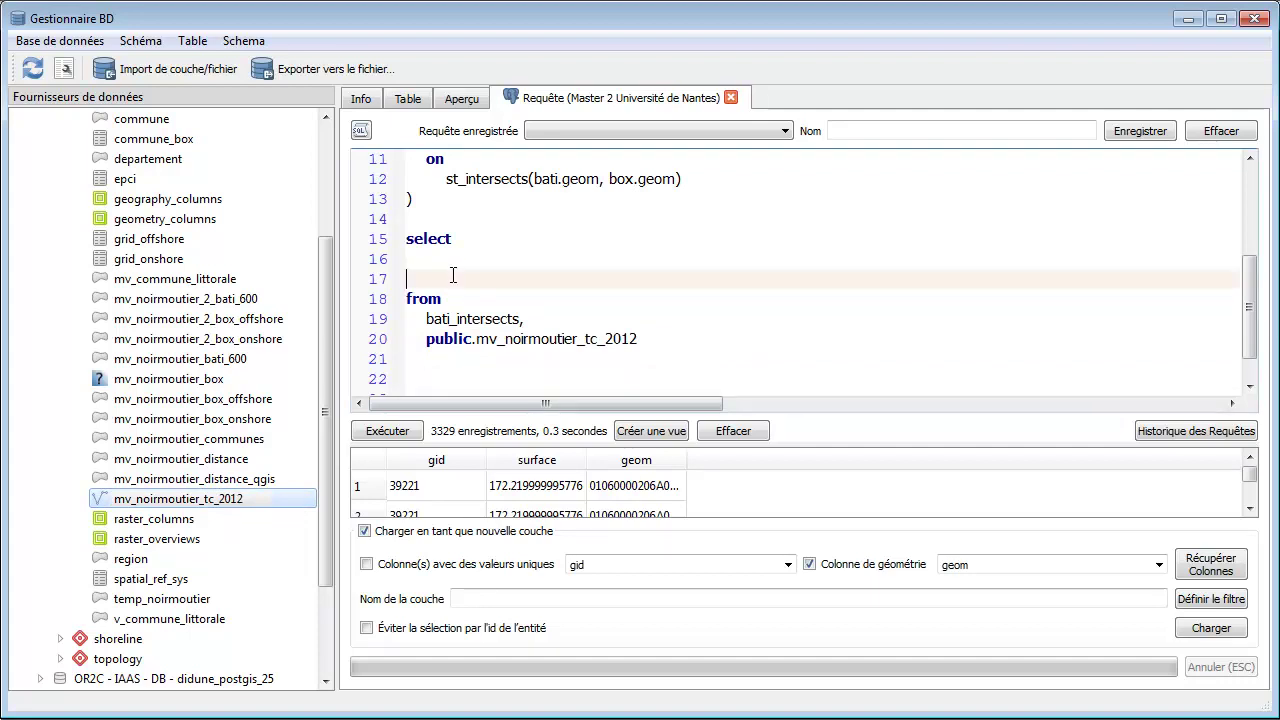
key(ctrl+v)
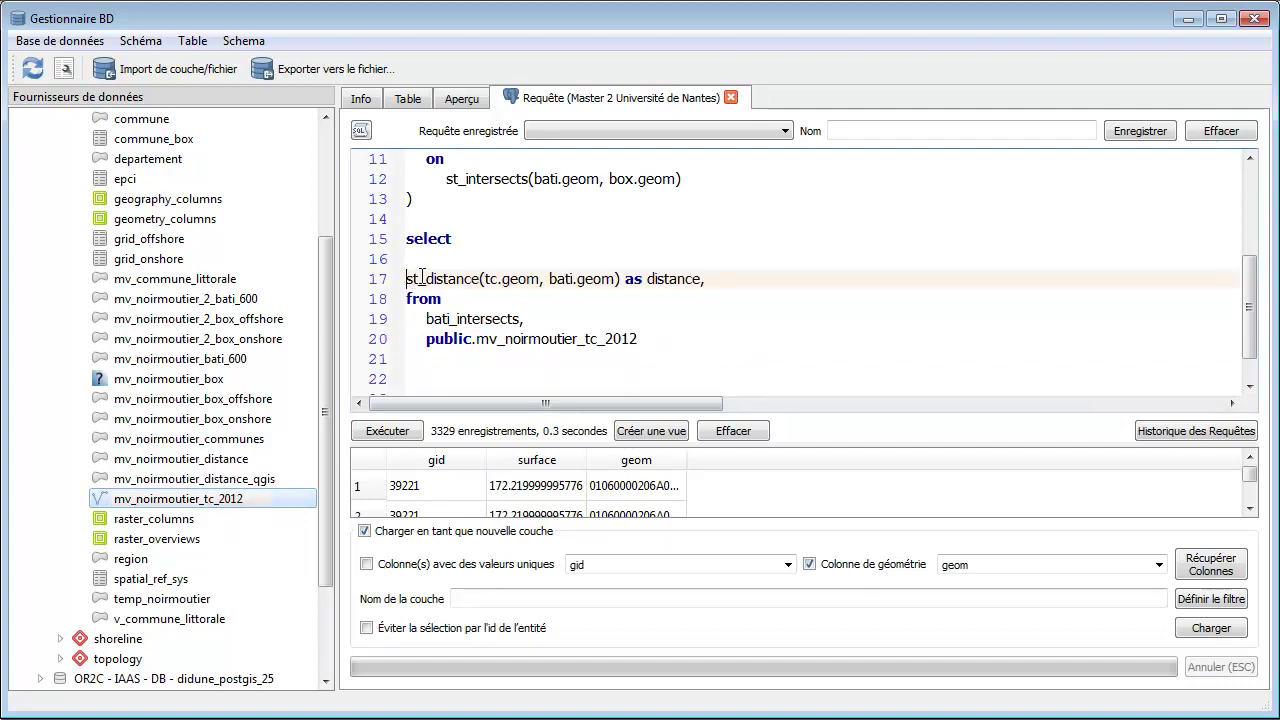
key(Tab)
Copy box_onshore_id, bati.gid, bati.surface and bati.geom from the subquery into the main select clause, indenting the first one
drag(435, 260, 437, 249)
click(441, 260)
scroll(566, 268, up, 4)
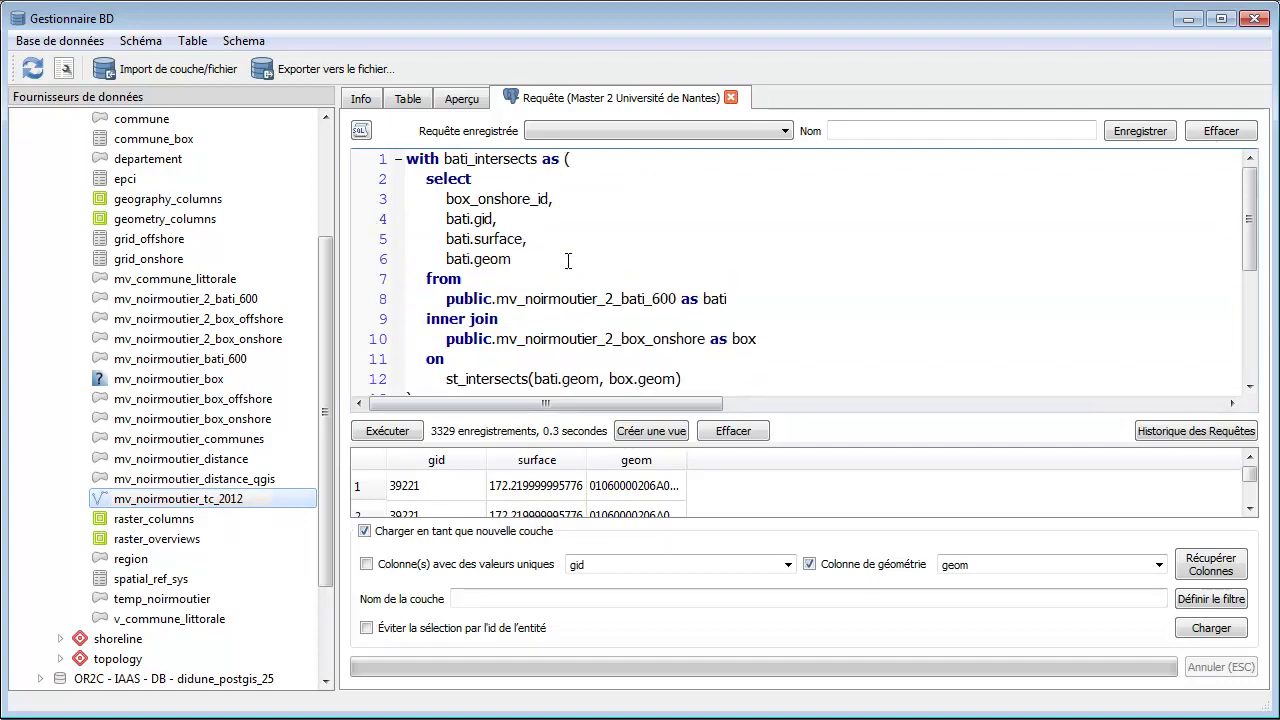
drag(446, 198, 544, 259)
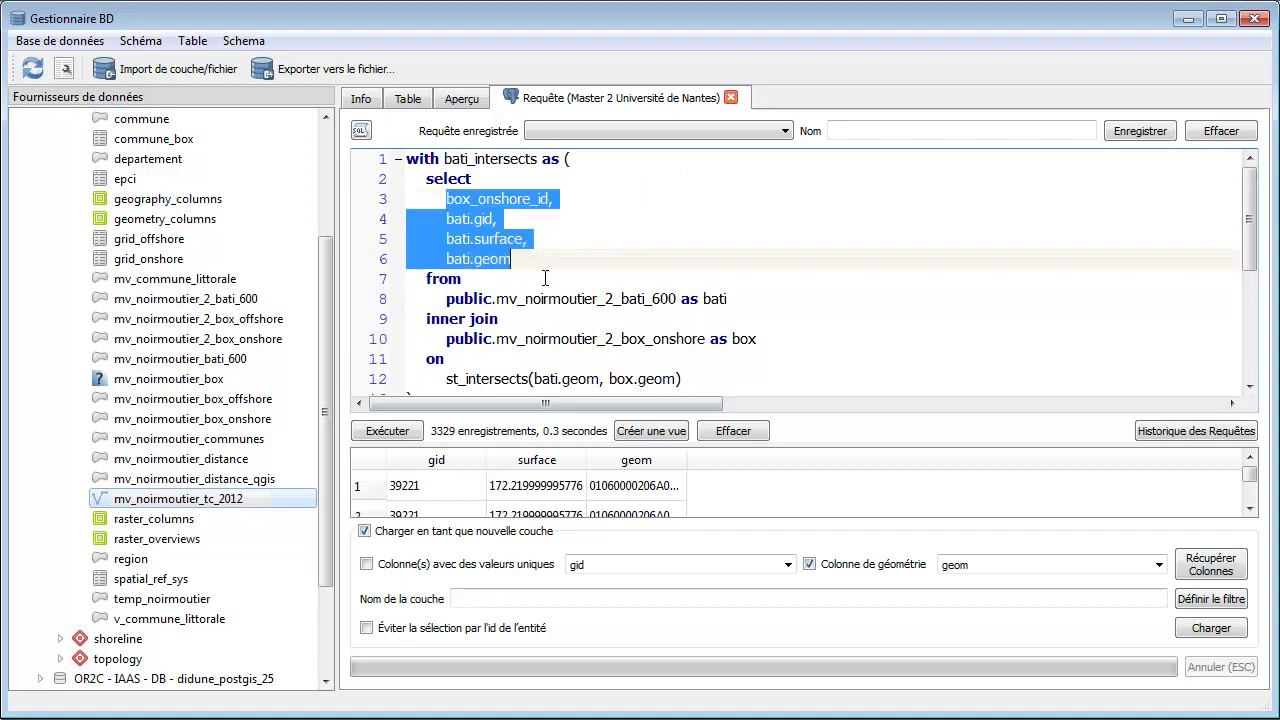
scroll(545, 266, down, 4)
click(467, 224)
key(ctrl+v)
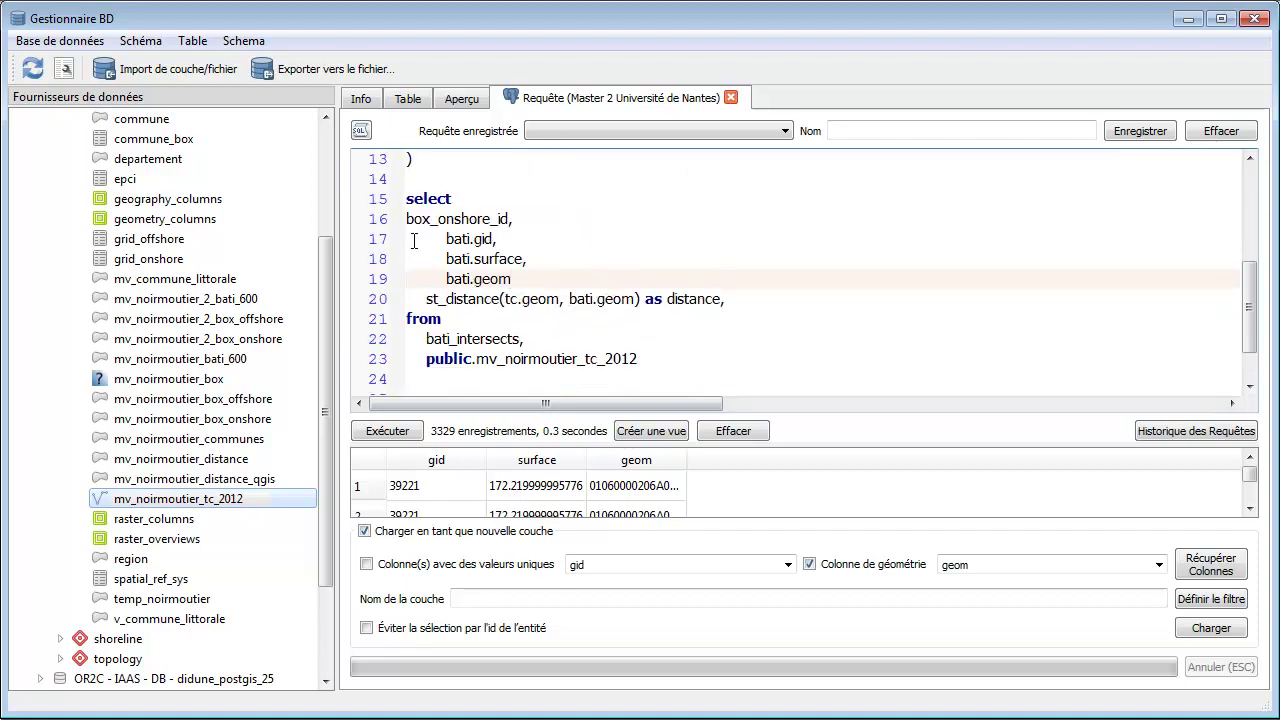
click(407, 218)
key(Tab)
Move the st_distance line between bati.surface and bati.geom in the main select clause
click(530, 259)
key(Return)
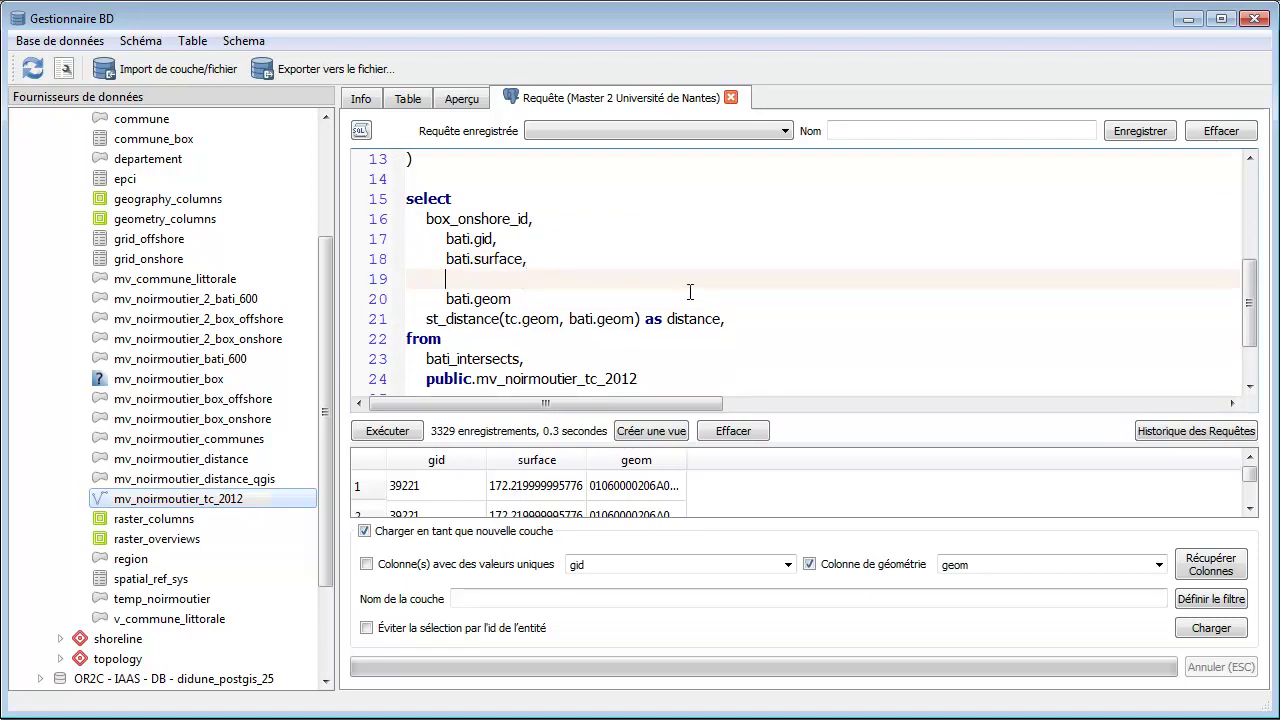
drag(750, 318, 363, 322)
key(ctrl+x)
click(478, 284)
key(ctrl+v)
Align the bati columns with the other main select columns and remove the leftover blank line before the from clause
drag(528, 259, 389, 251)
key(shift+Tab)
drag(563, 297, 287, 310)
key(shift+Tab)
click(430, 318)
key(Delete)
Run the complete query with the bati_intersects subquery and dismiss the database's error report
click(670, 252)
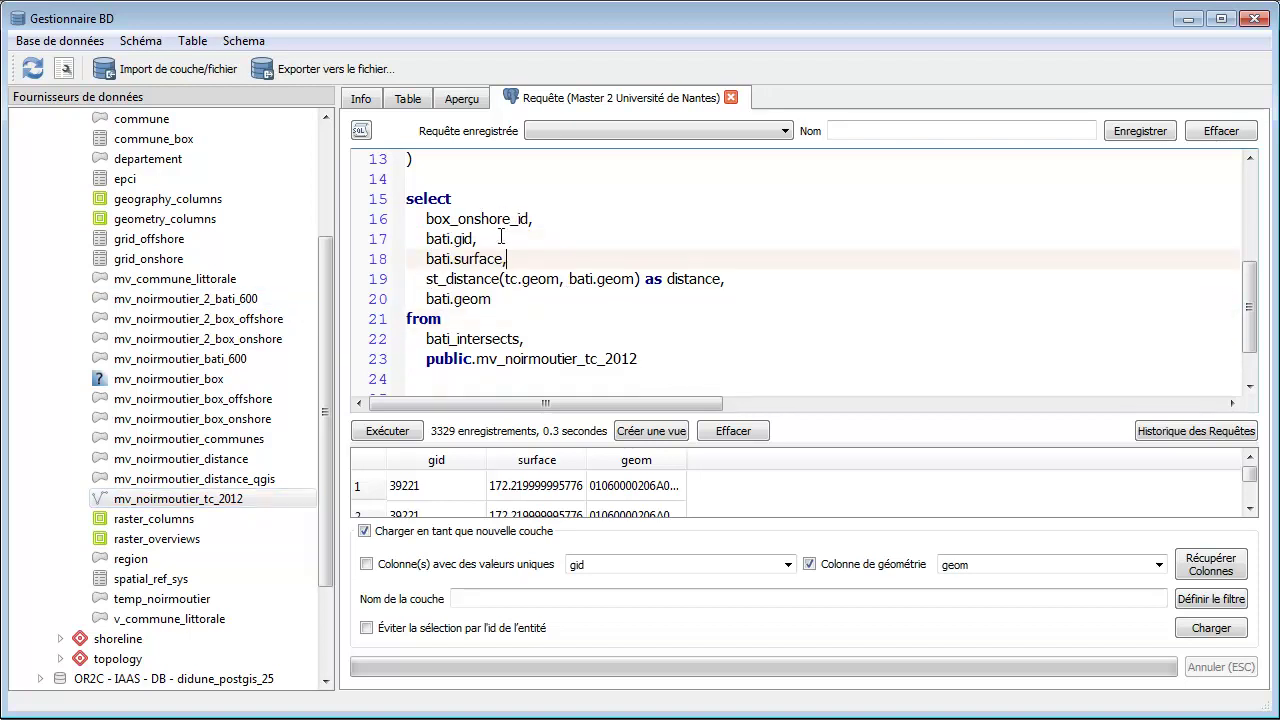
click(382, 431)
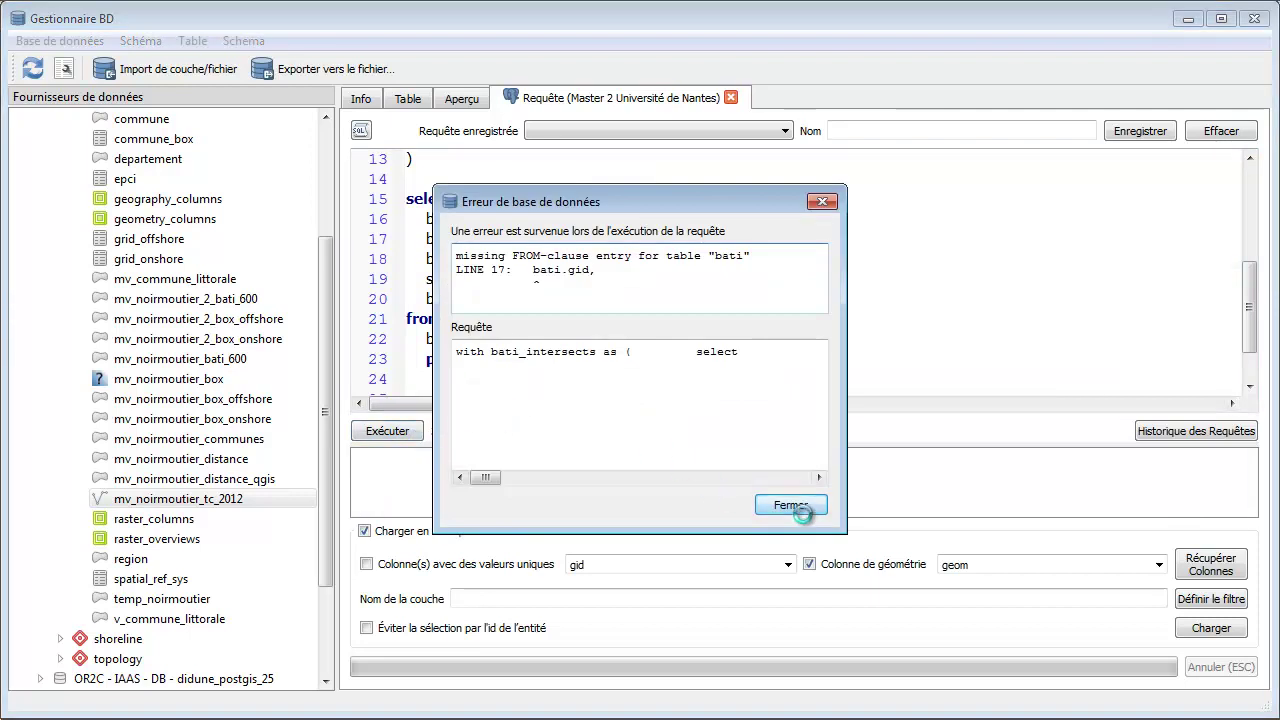
click(791, 505)
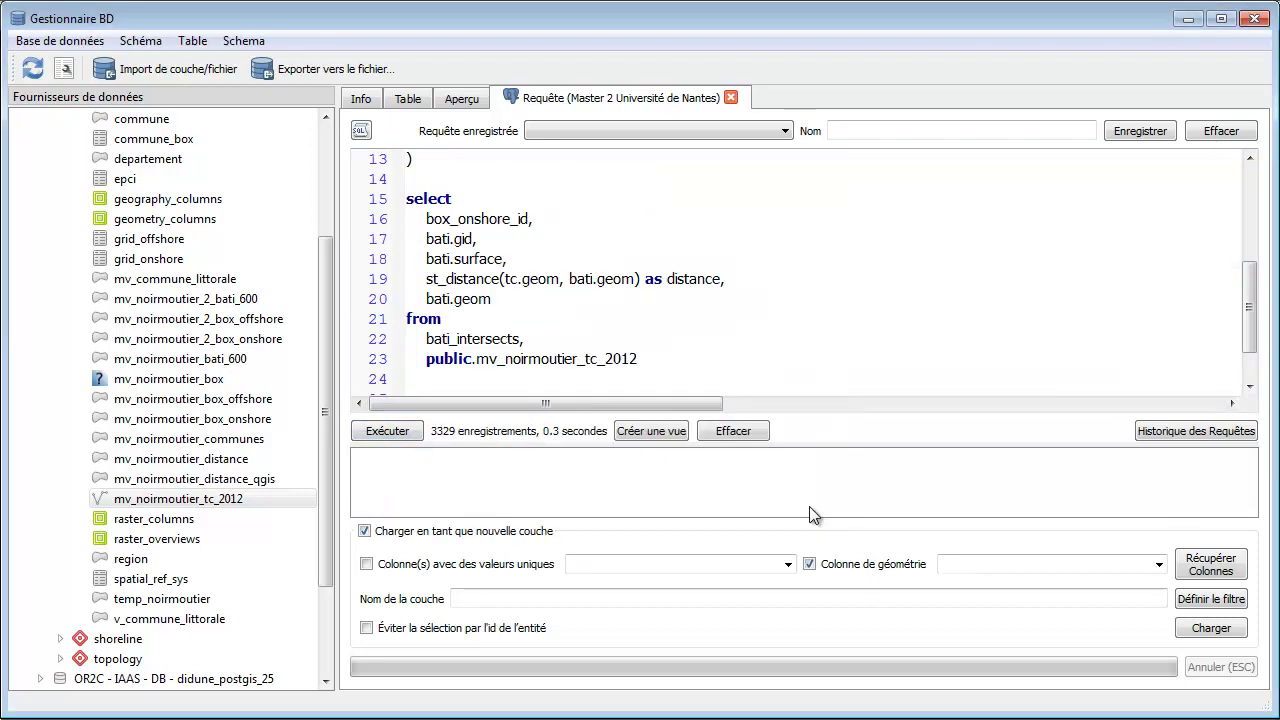
Give bati_intersects the alias bati in the main from clause and run the query again
click(629, 336)
key(BackSpace)
text(bati)
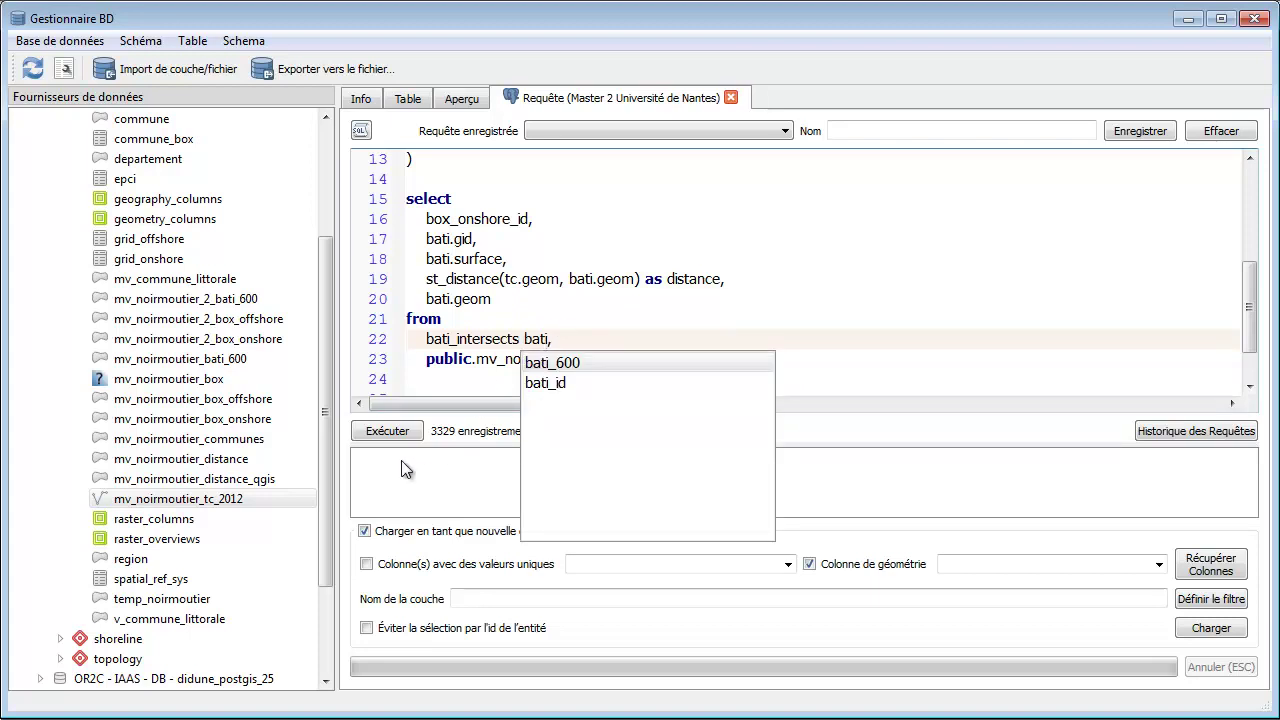
click(388, 436)
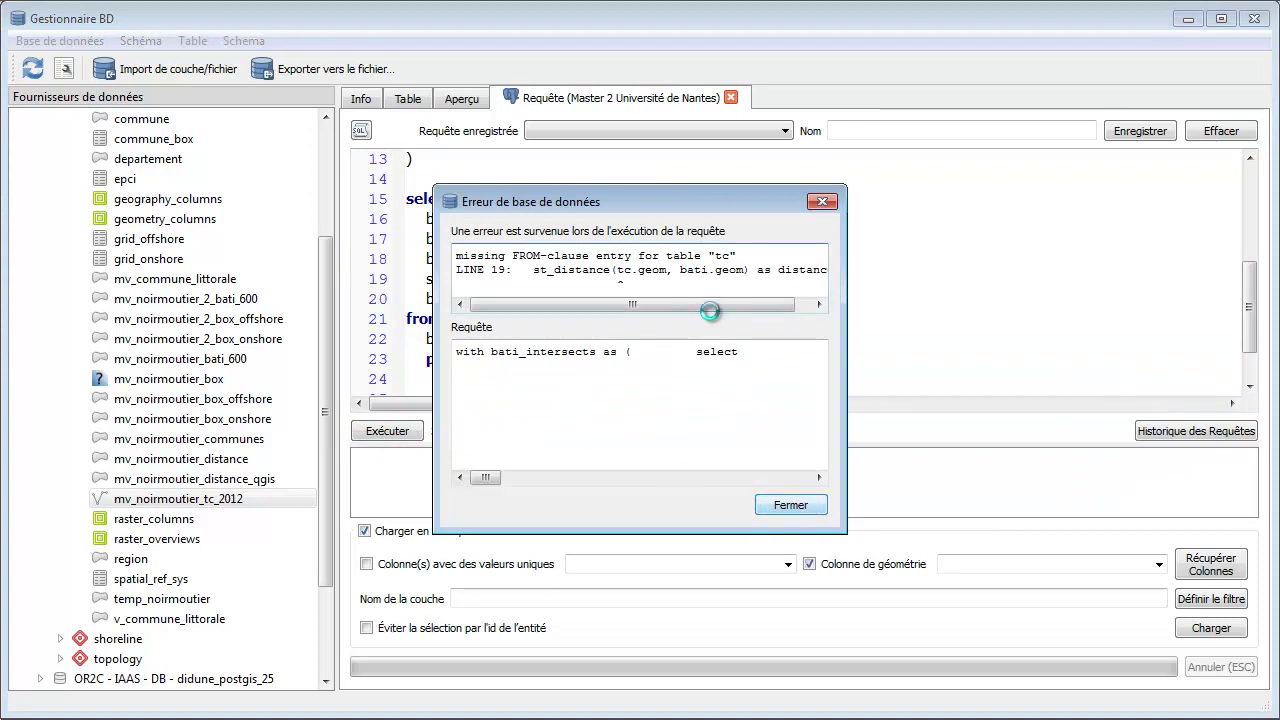
Dismiss the error report, give mv_noirmoutier_tc_2012 the alias tc in the main from clause, and run the query again
click(790, 505)
click(663, 360)
text(tc)
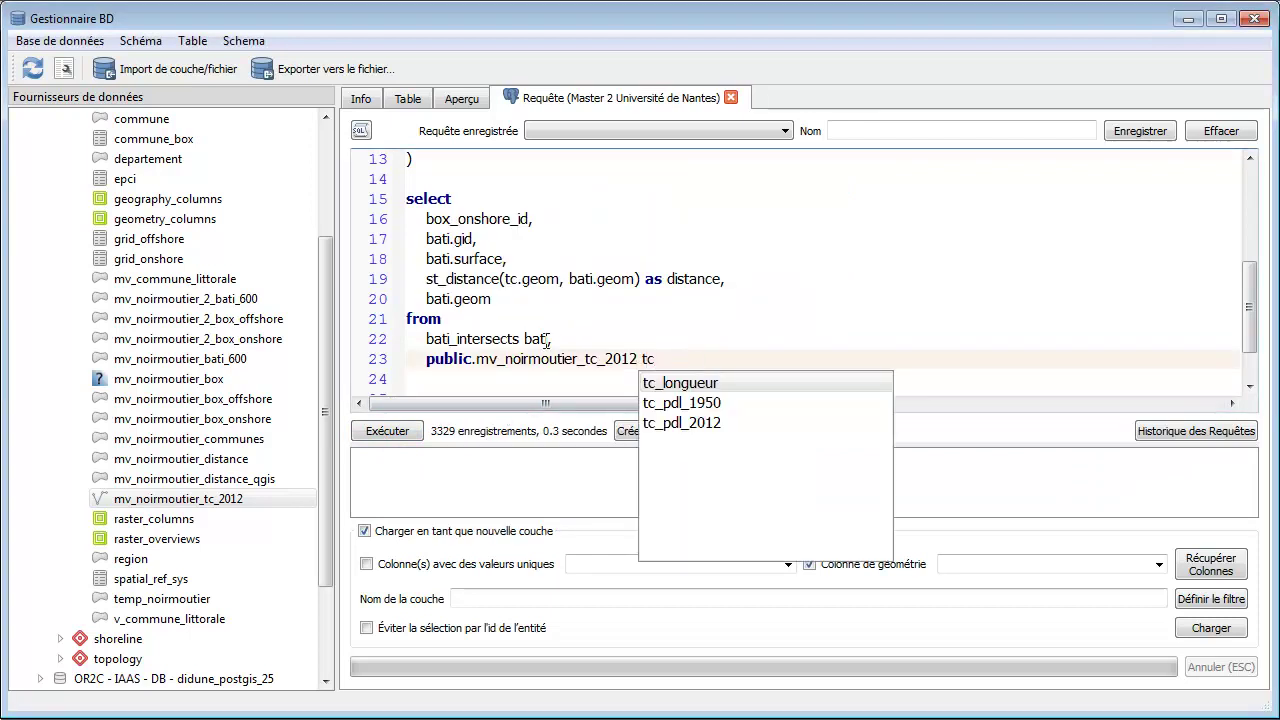
click(390, 436)
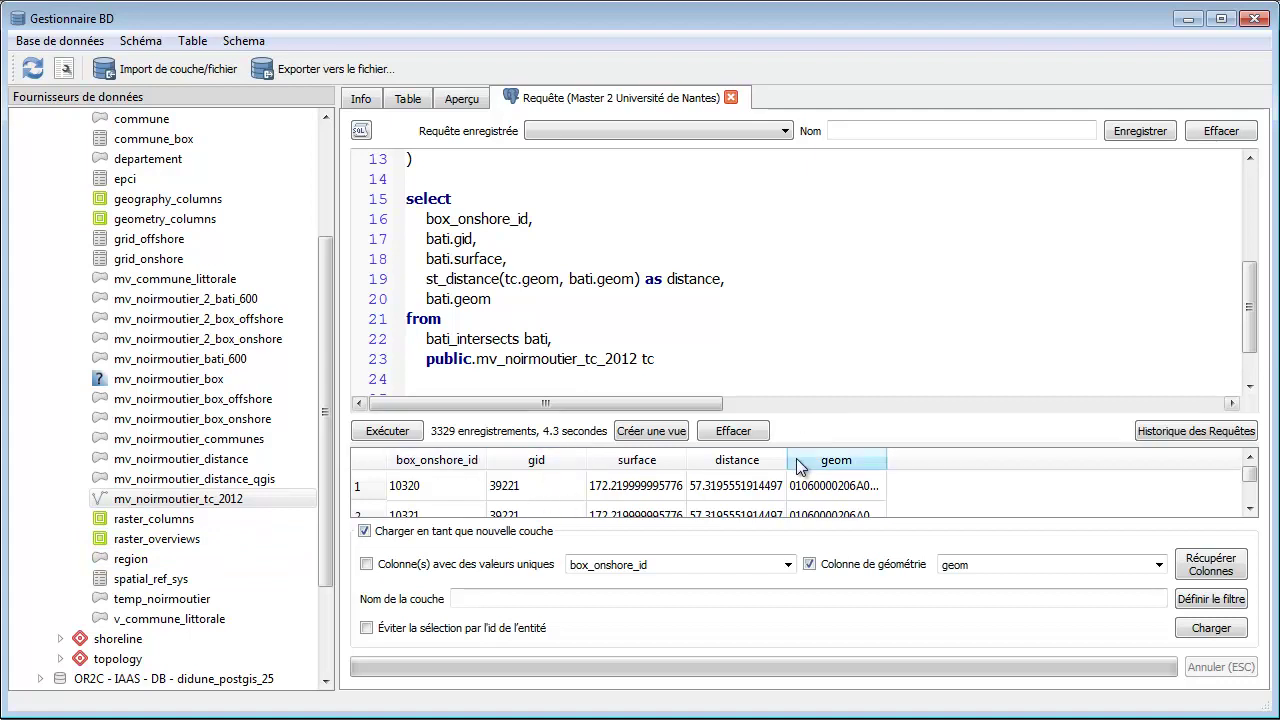
Enlarge the query results area and add an ORDER by clause after the main from clause
drag(805, 444, 809, 366)
click(638, 259)
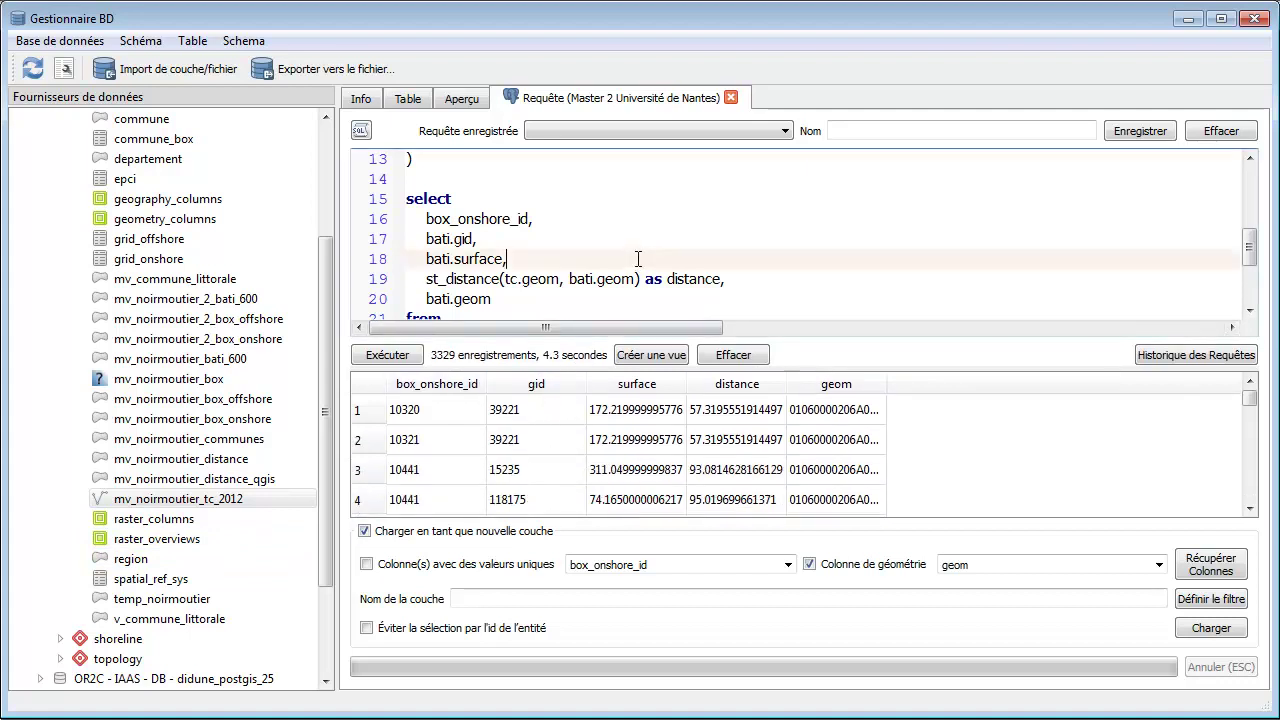
scroll(472, 241, down, 1)
click(684, 297)
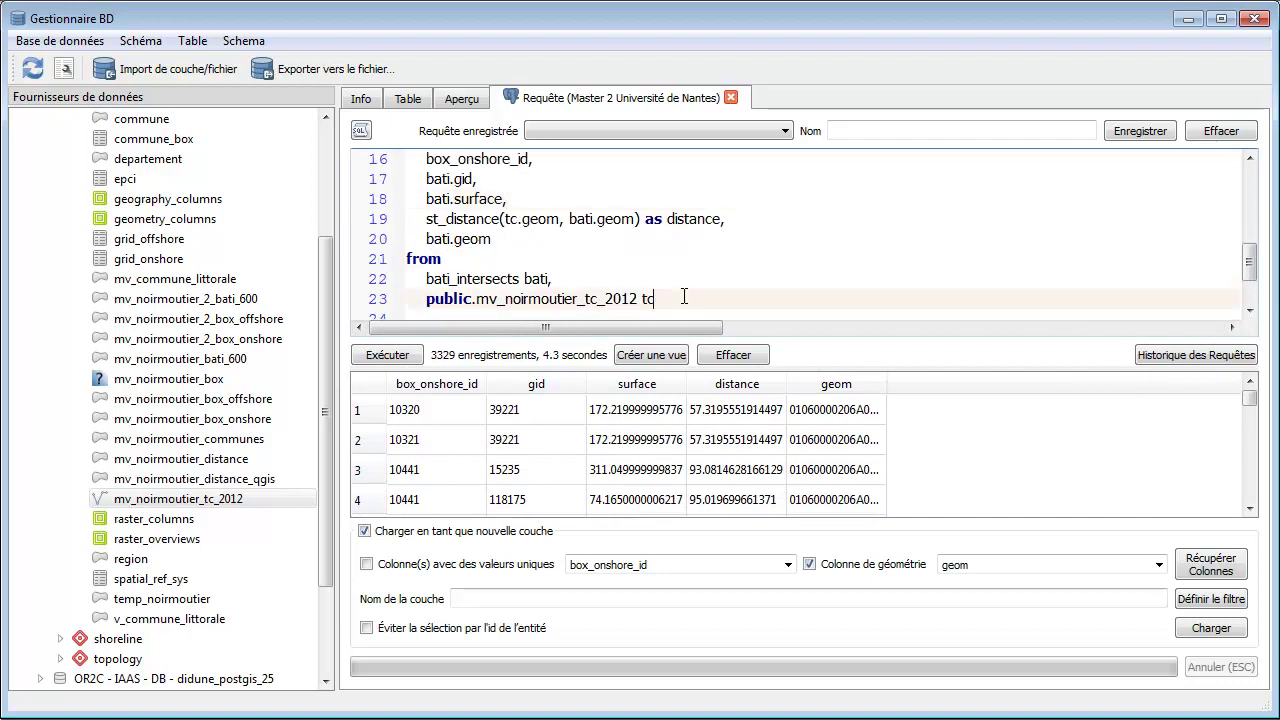
key(Return)
text(ORDER by)
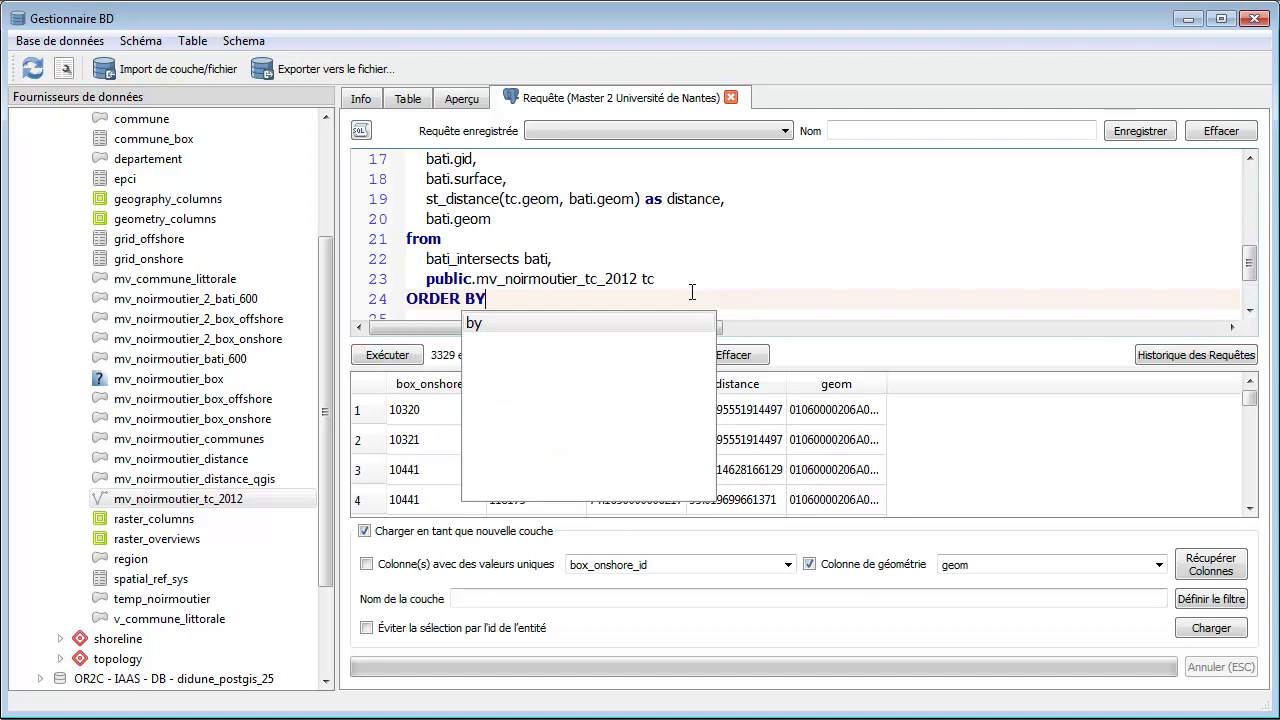
key(Return)
Copy box_onshore_id from the main select into the ORDER by clause and run the query
scroll(620, 280, up, 3)
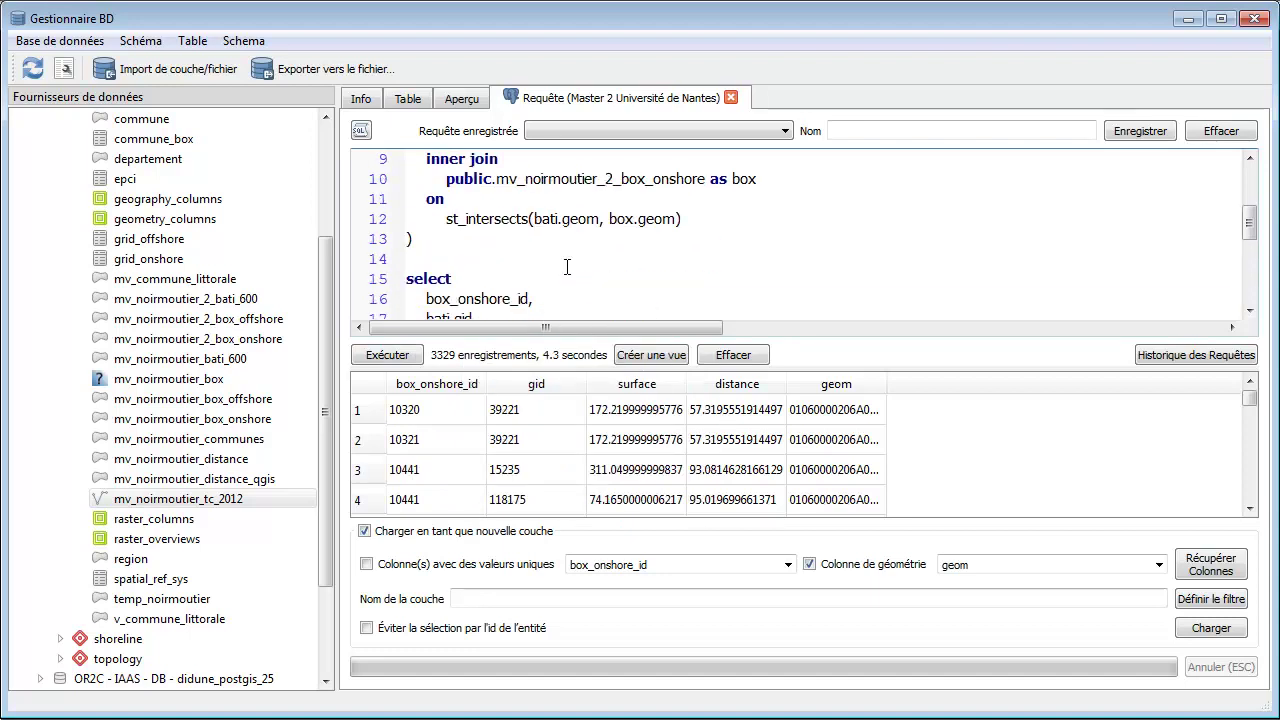
drag(427, 298, 531, 298)
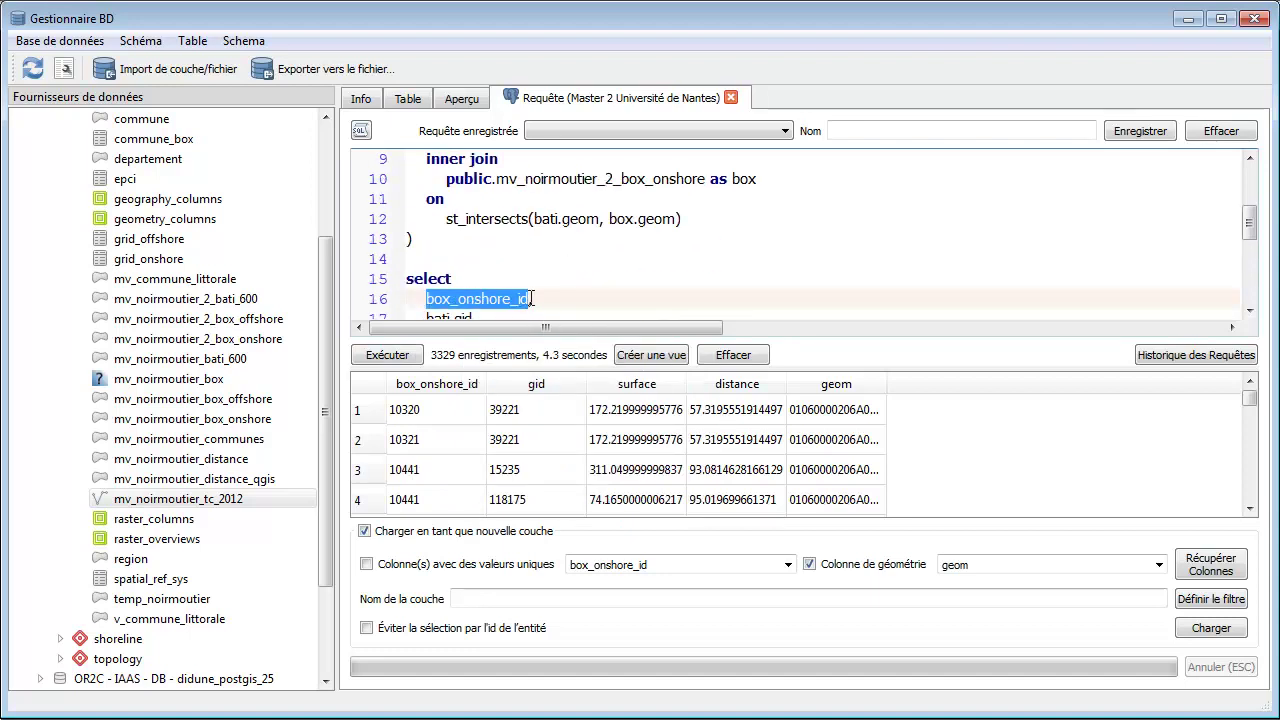
scroll(531, 300, down, 3)
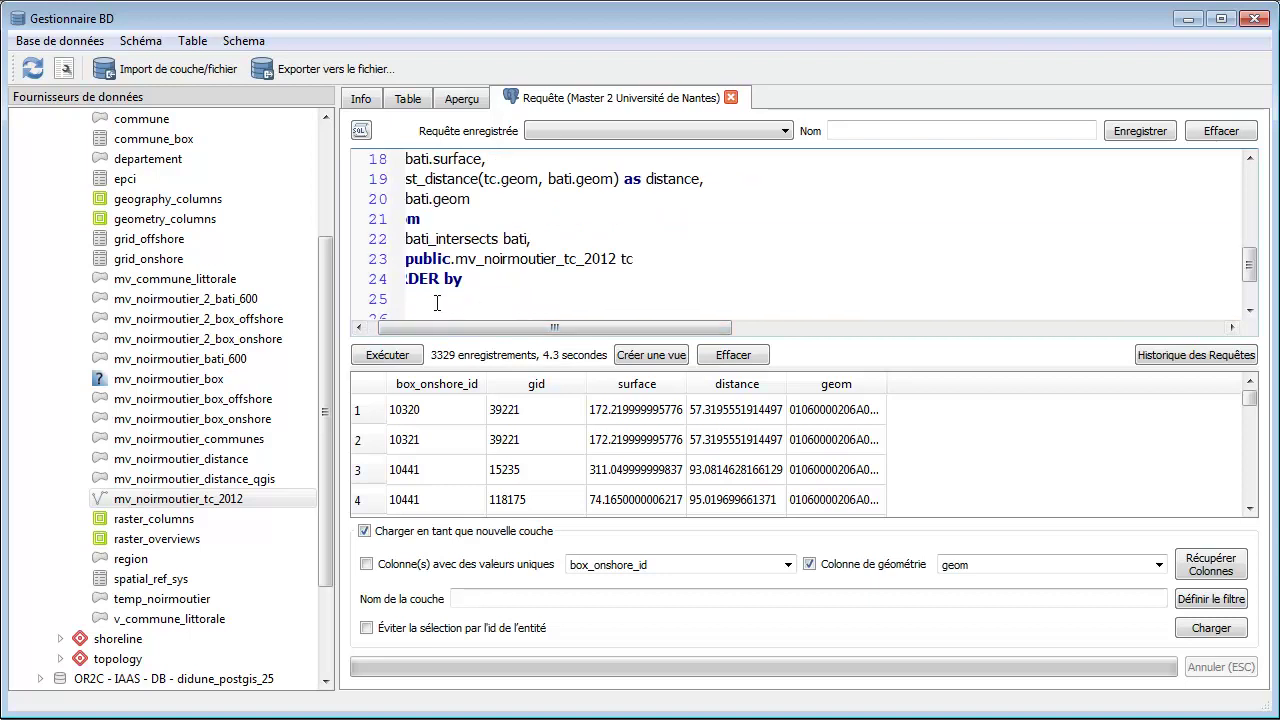
drag(430, 300, 263, 285)
click(505, 302)
key(ctrl+v)
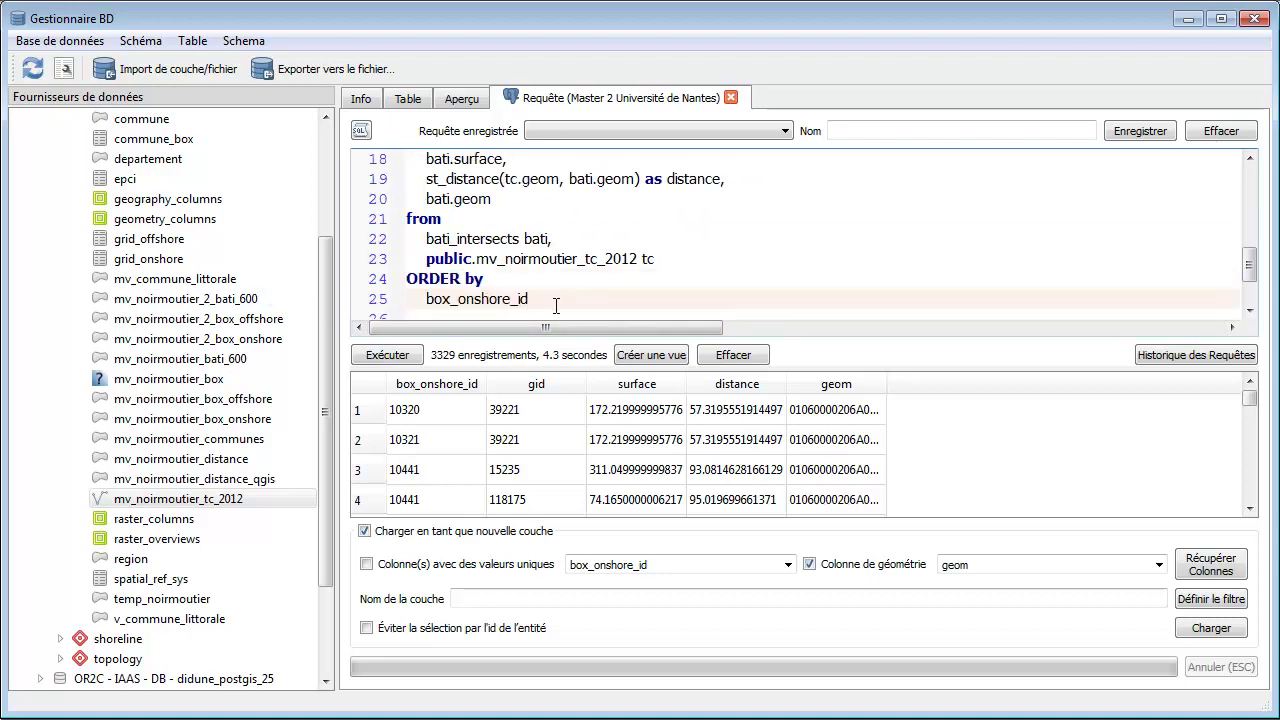
click(386, 356)
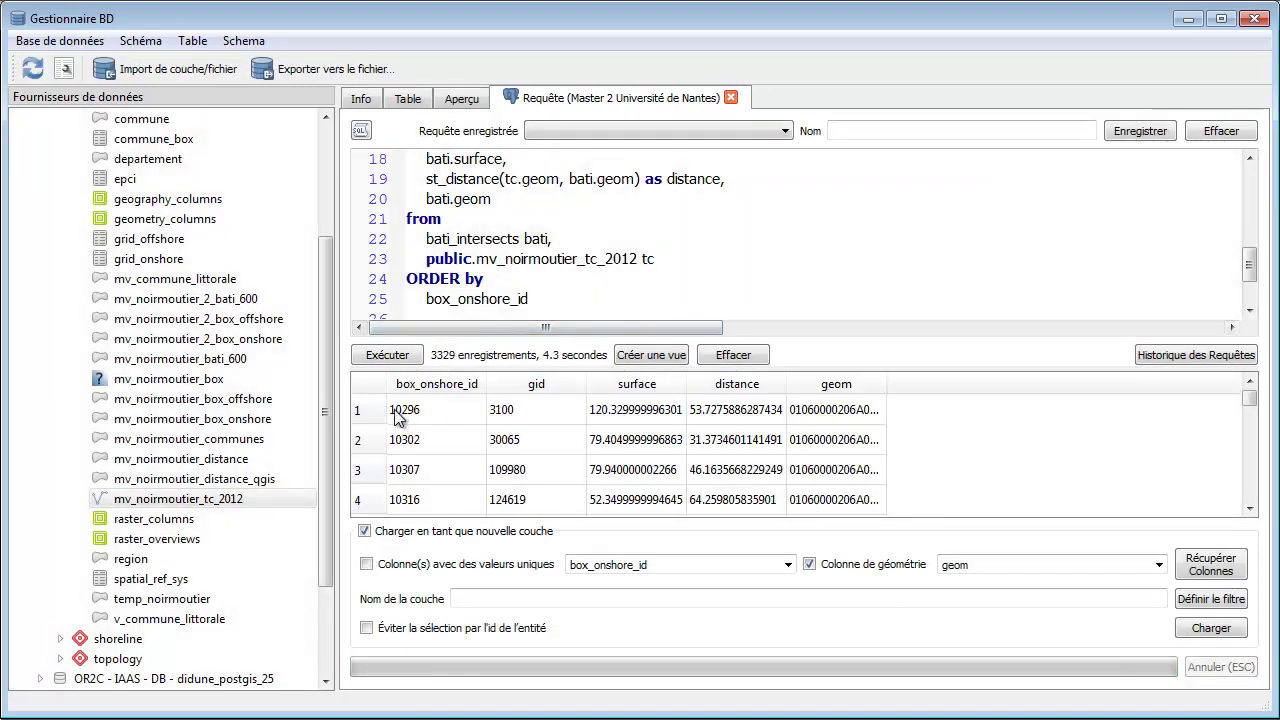
Examine how the distances are ordered among result rows sharing the same box_onshore_id, such as 10336
scroll(417, 437, down, 3)
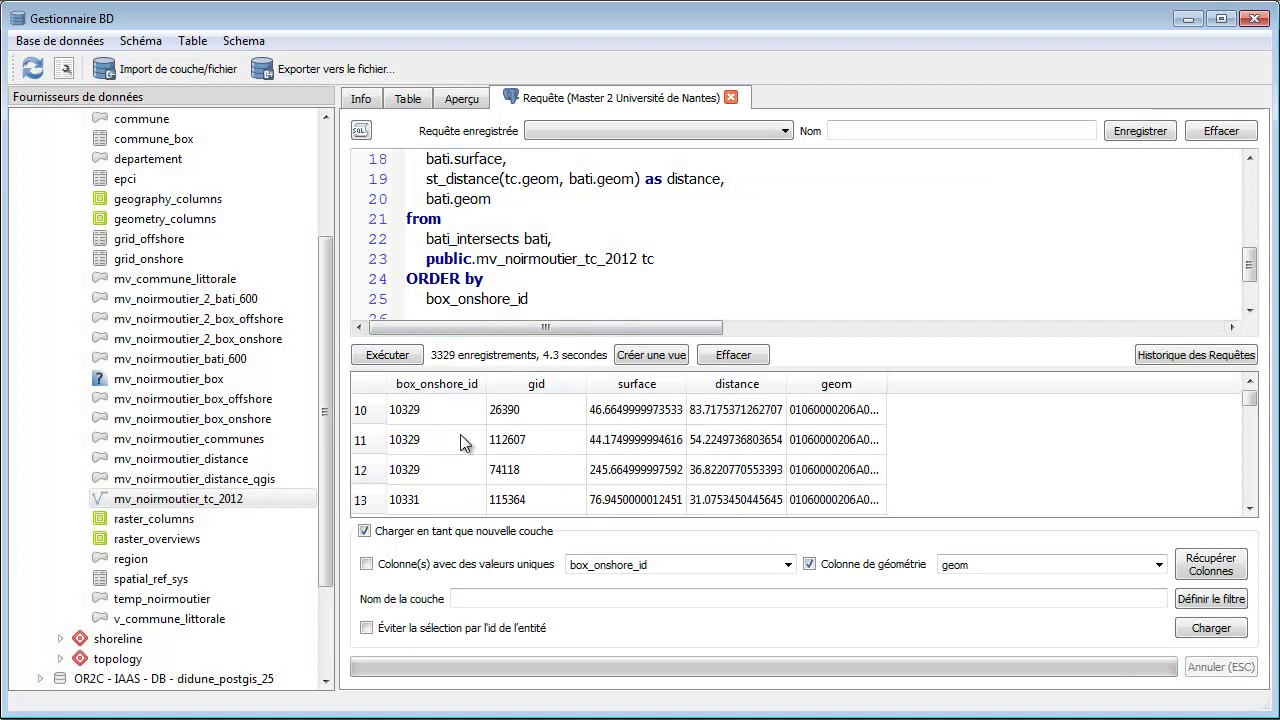
click(1250, 508)
click(1250, 508)
click(1250, 508)
click(1250, 508)
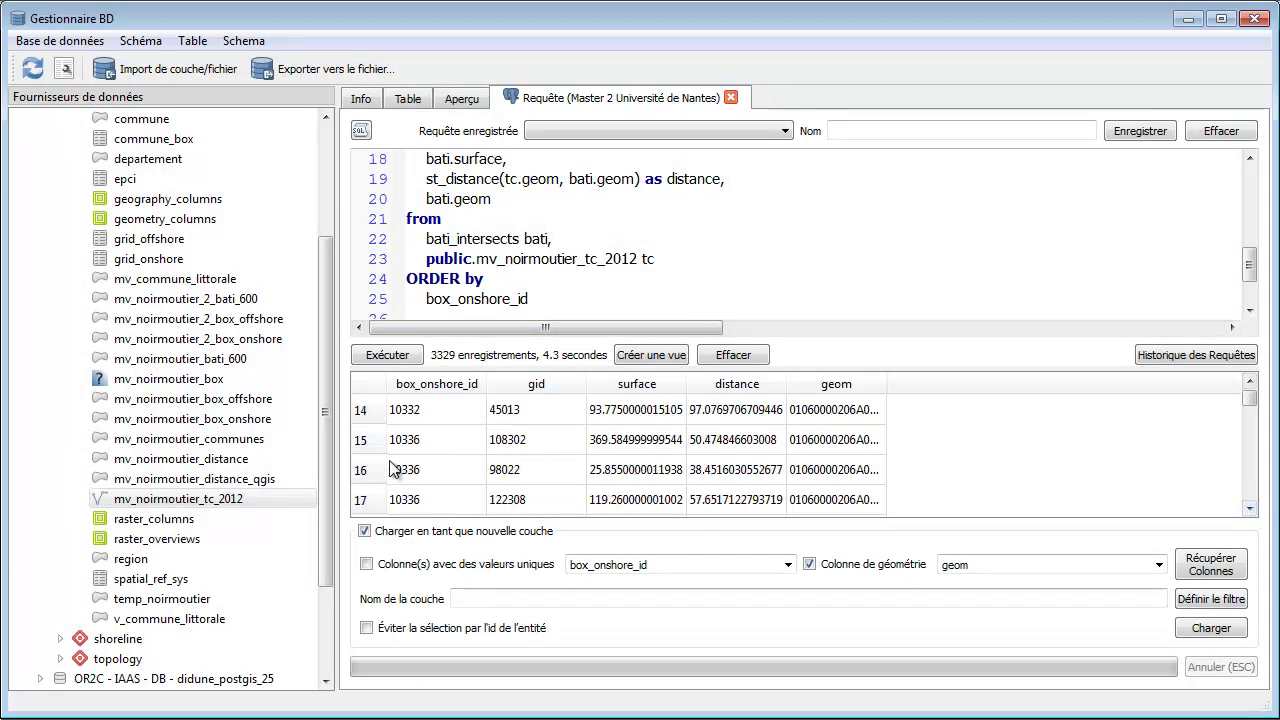
click(371, 441)
drag(371, 441, 370, 500)
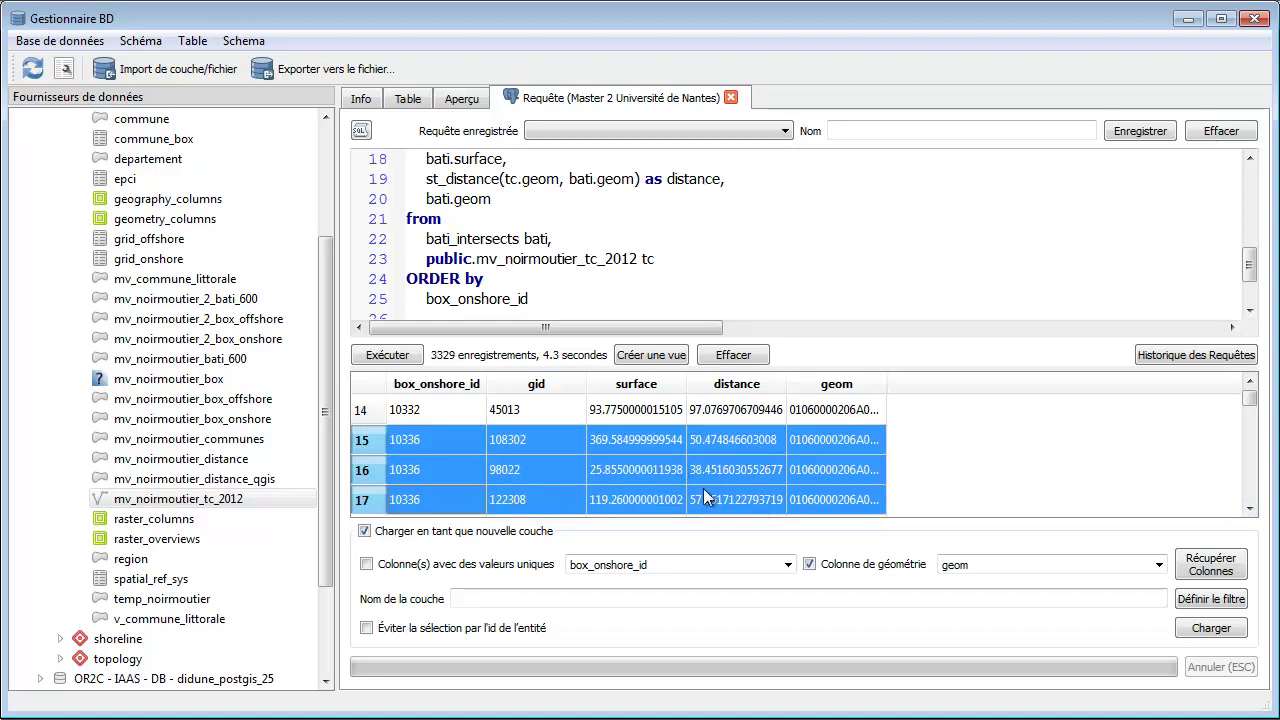
click(1250, 508)
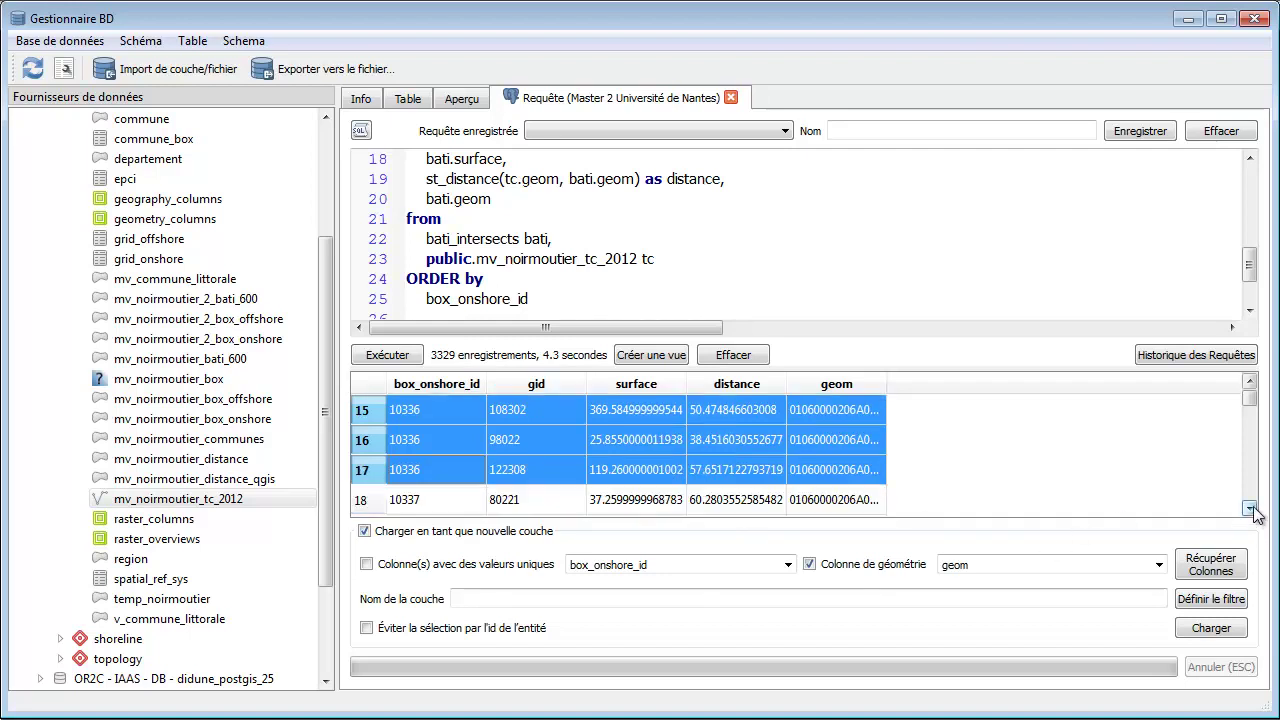
click(1250, 381)
click(1250, 381)
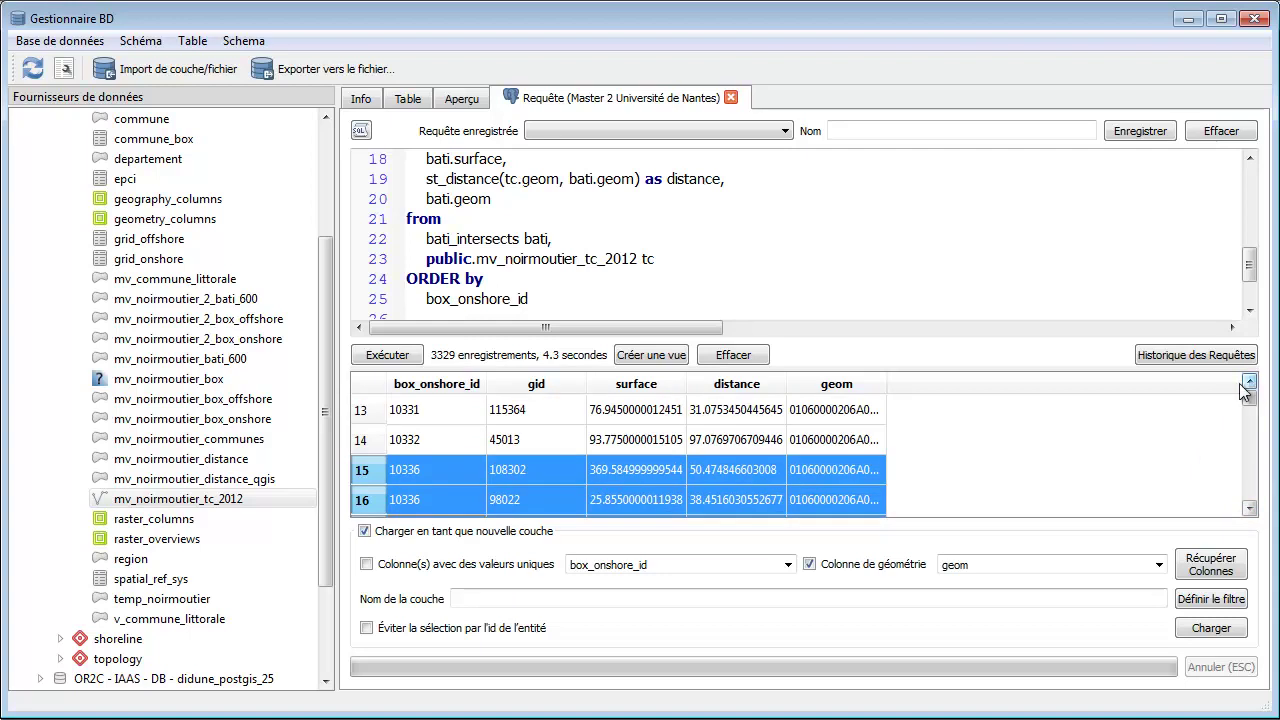
Add st_distance(tc.geom, bati.geom) as the second sort criterion after box_onshore_id and run the query
click(546, 299)
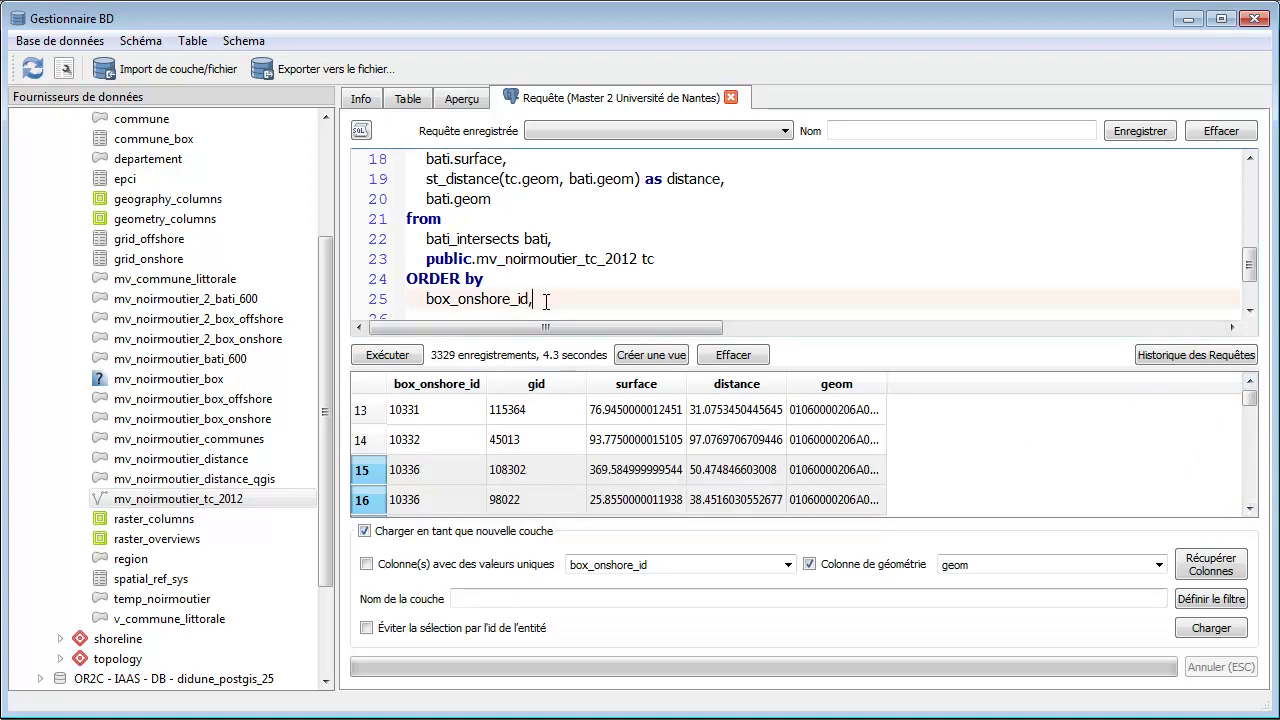
key(Return)
drag(427, 159, 641, 160)
key(ctrl+c)
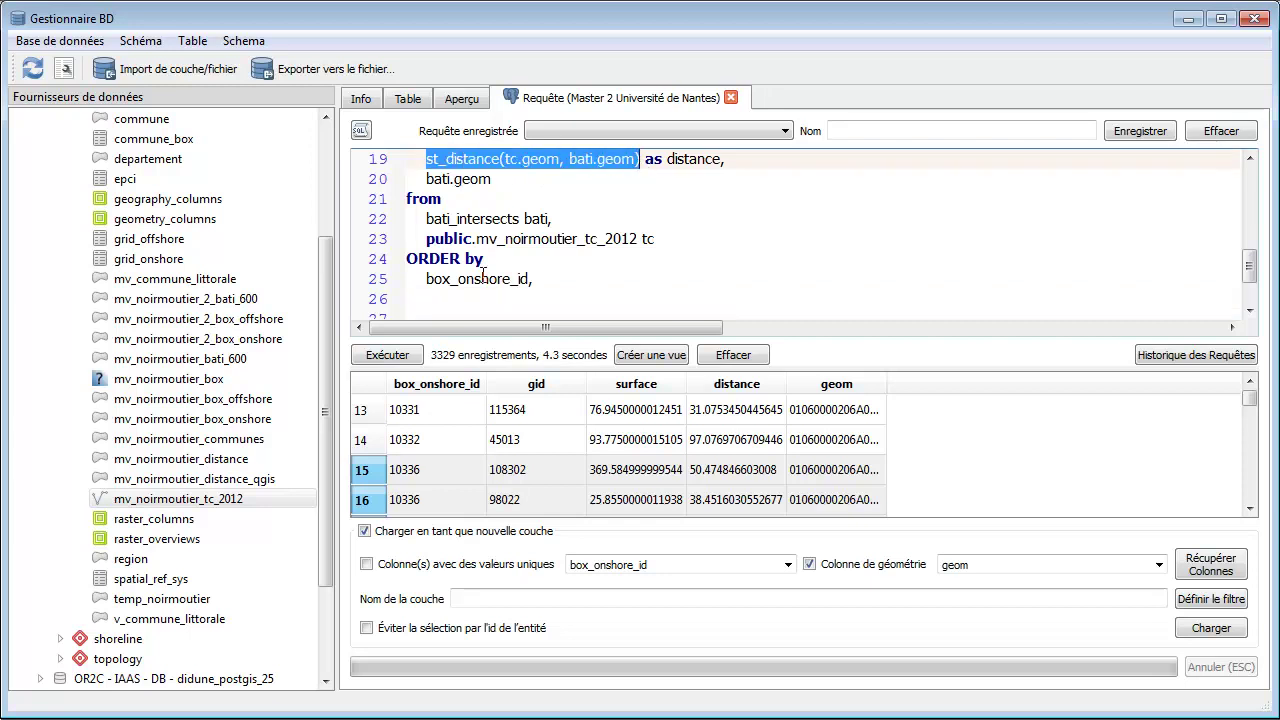
click(530, 299)
key(ctrl+v)
click(392, 356)
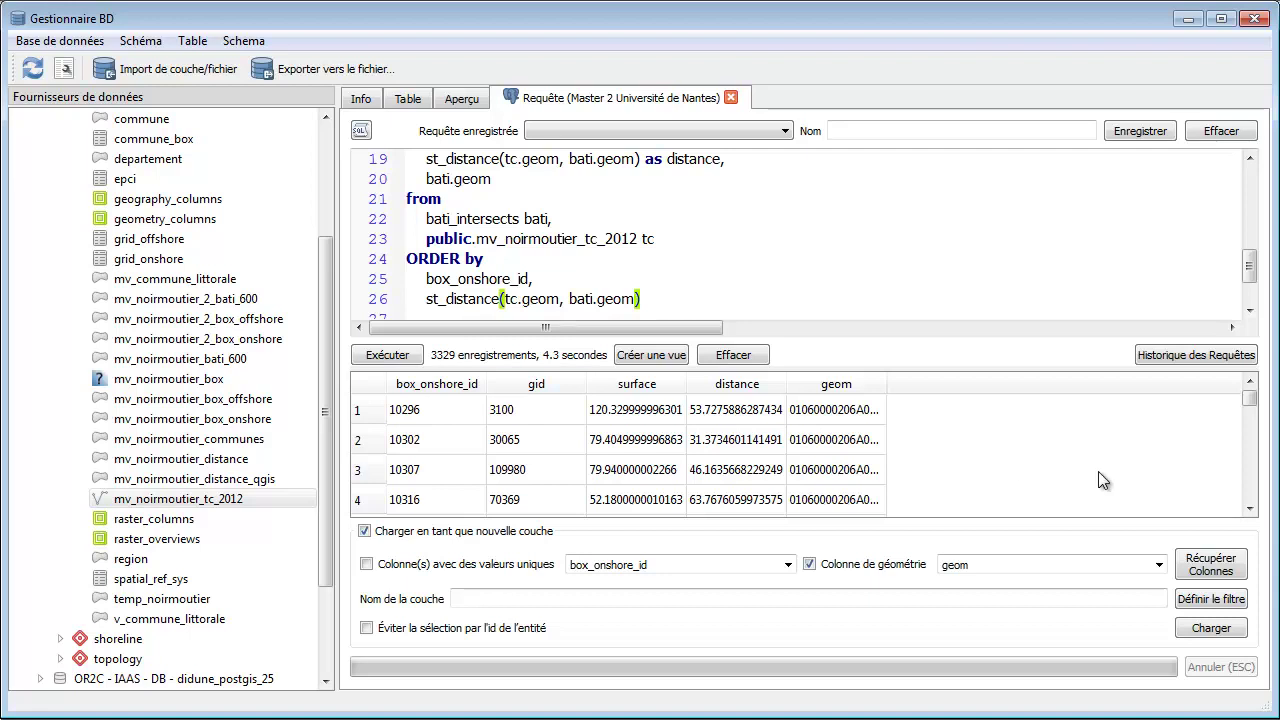
Check the distance order of the result rows belonging to box 10336
click(1250, 510)
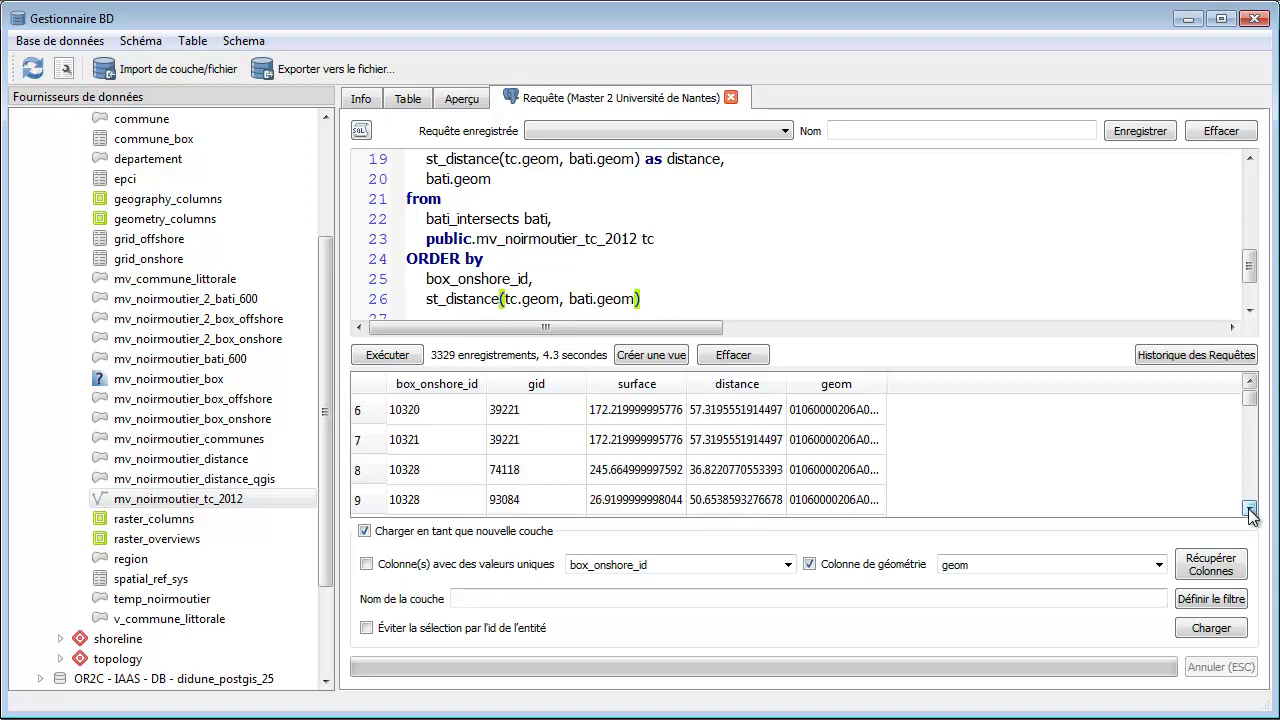
click(1250, 510)
click(1250, 510)
click(1250, 510)
click(1250, 510)
click(1250, 510)
drag(366, 412, 402, 478)
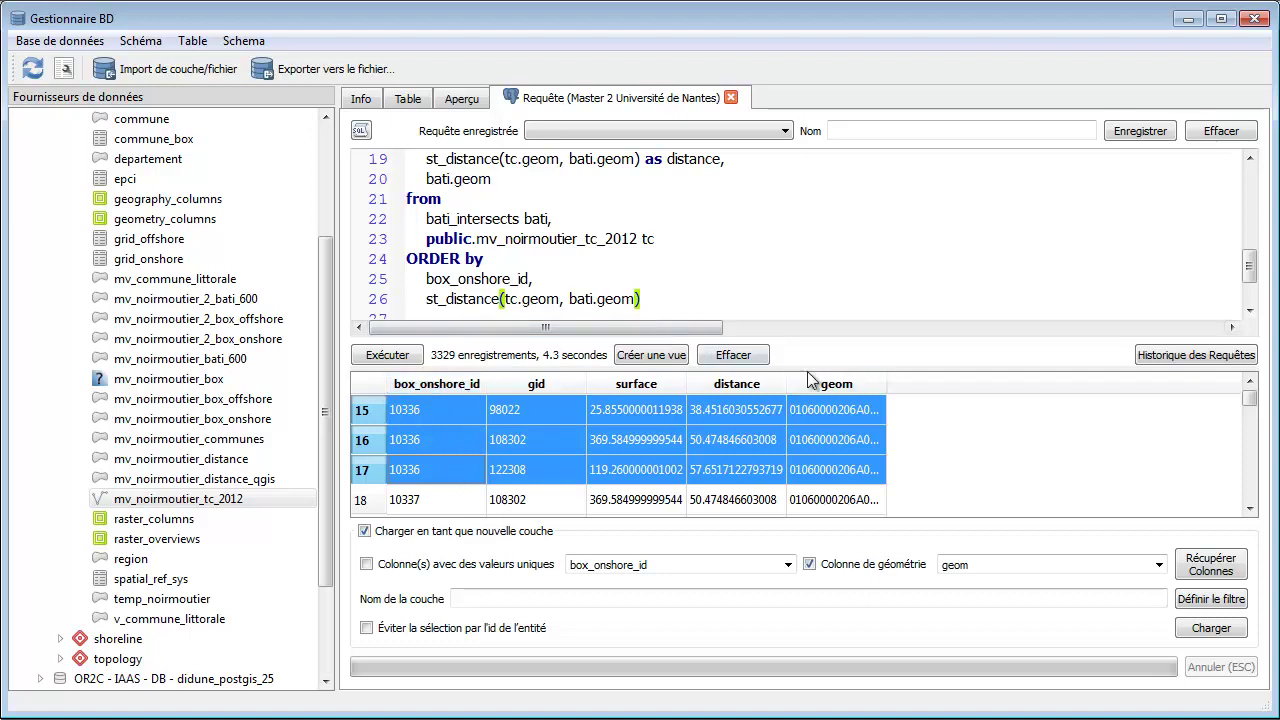
Enlarge the query editor, then remove the blank line between the bati_intersects subquery and the main select and rerun the query
drag(810, 371, 808, 432)
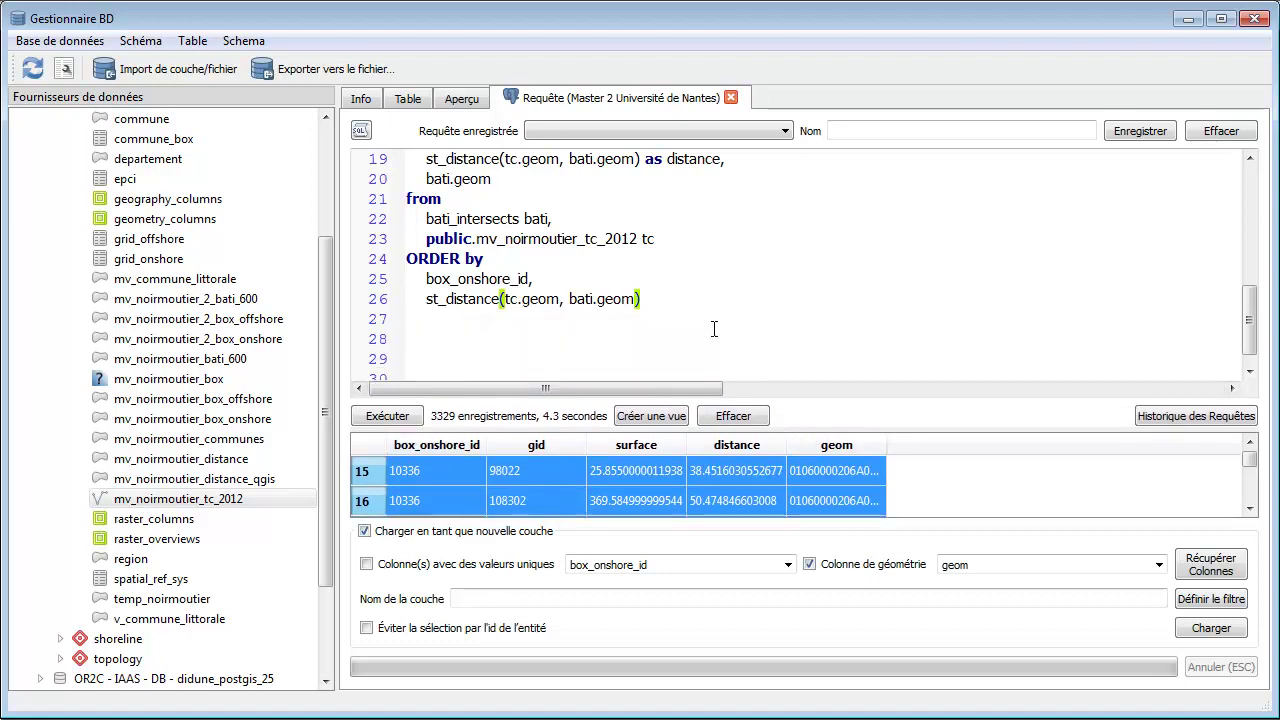
click(660, 296)
scroll(657, 290, up, 2)
click(473, 184)
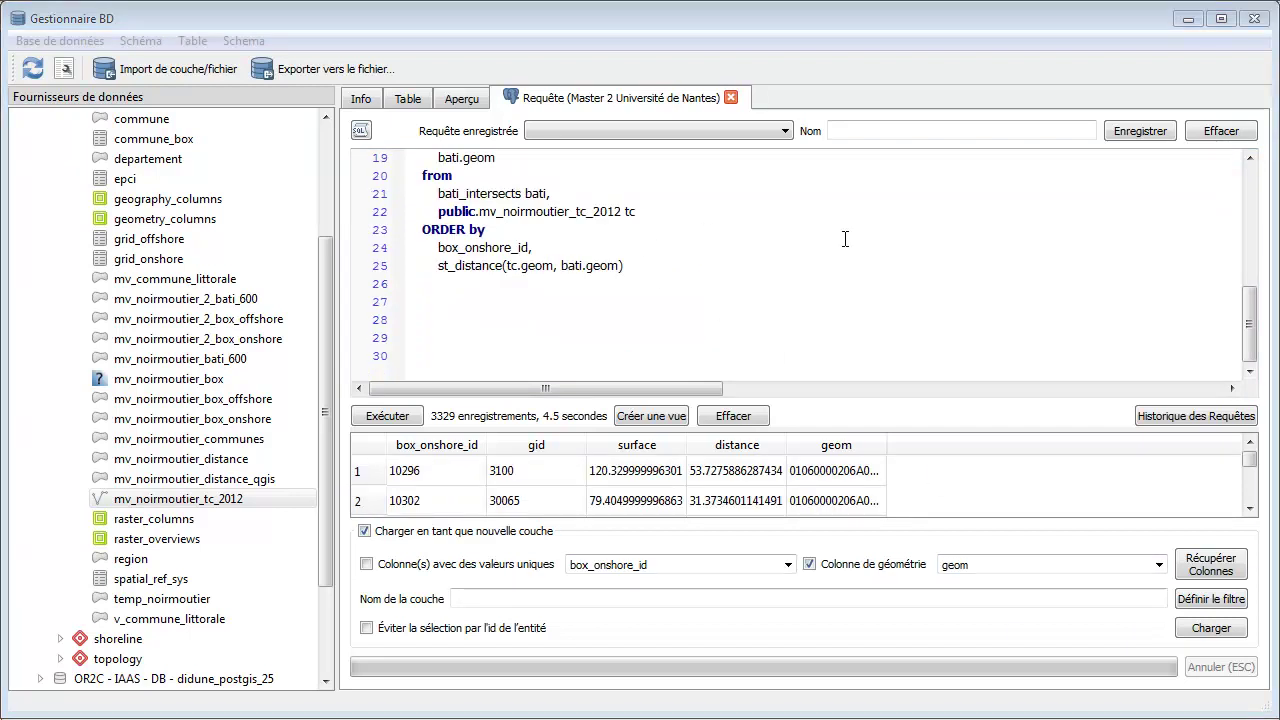
Change the inner join in the bati_intersects subquery to a right join
drag(1249, 314, 1251, 194)
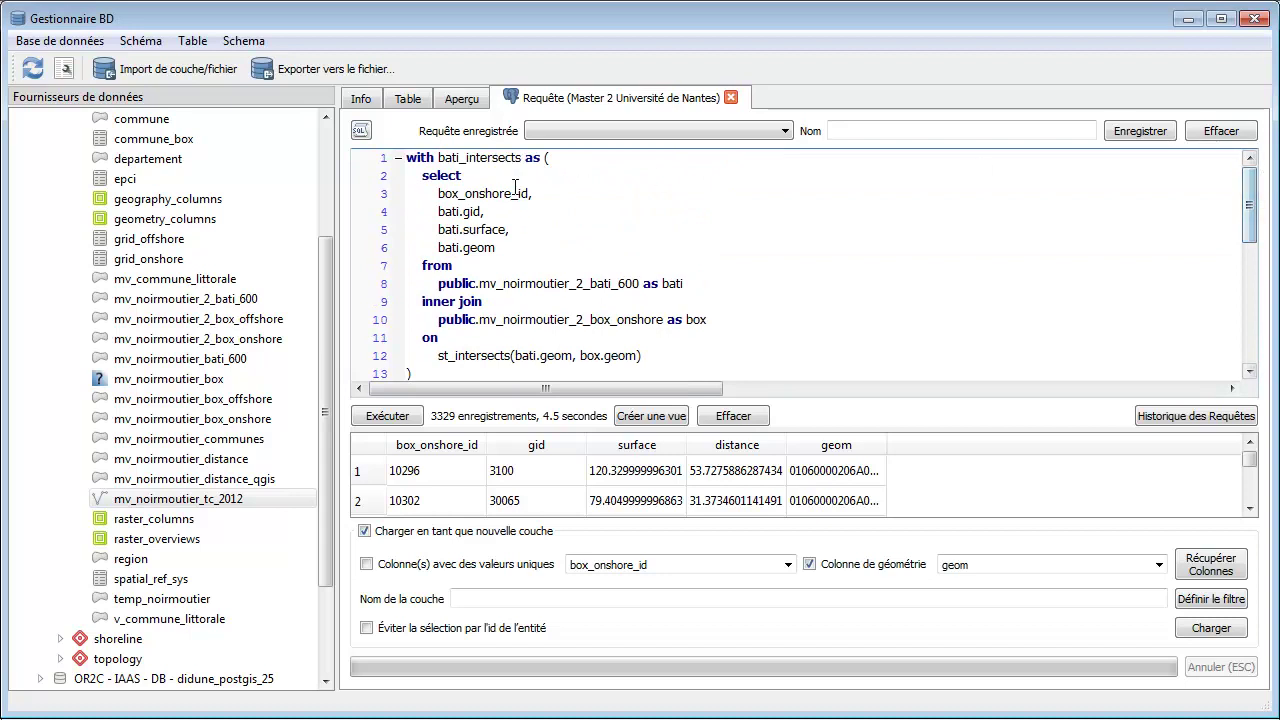
double_click(456, 160)
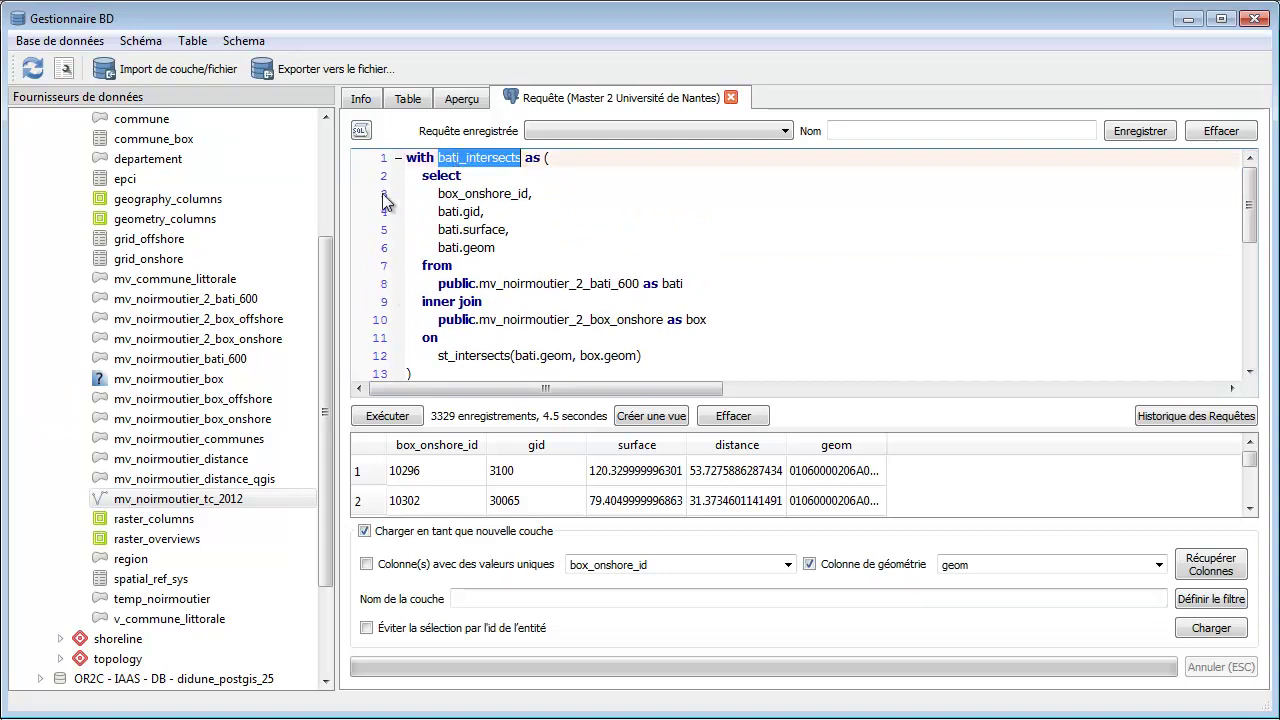
drag(423, 304, 489, 301)
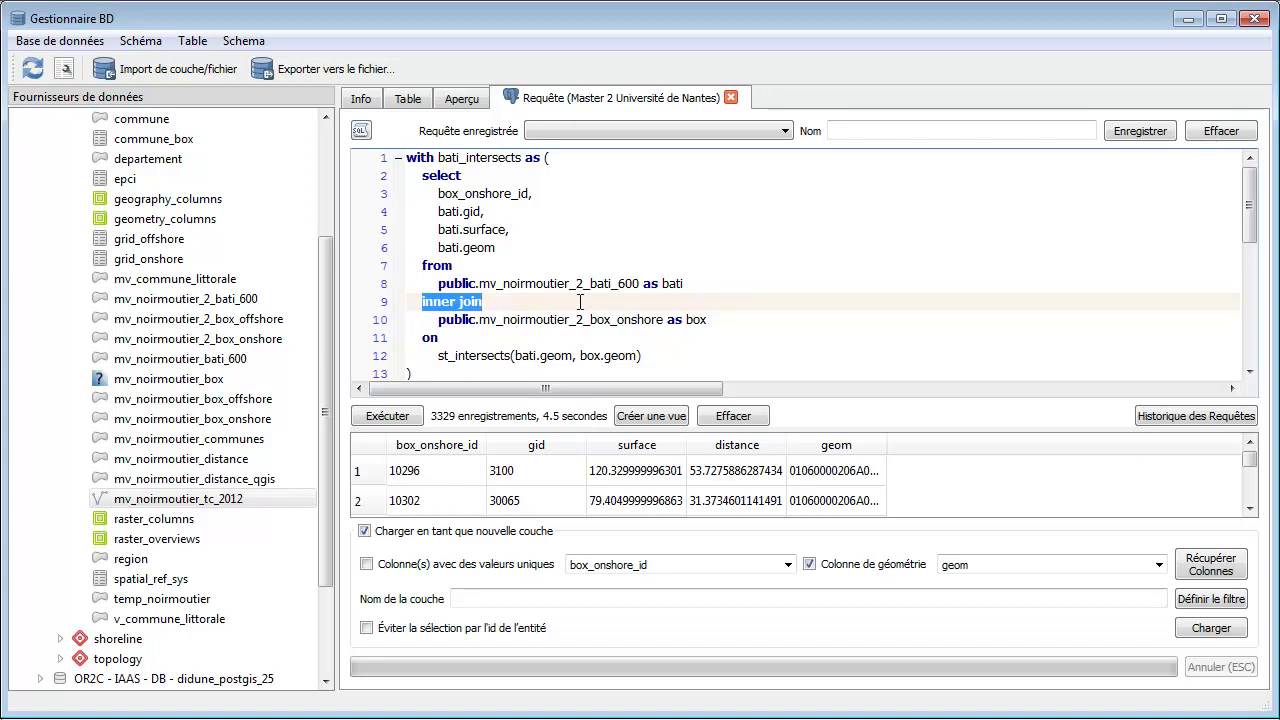
click(464, 301)
double_click(440, 301)
text(right)
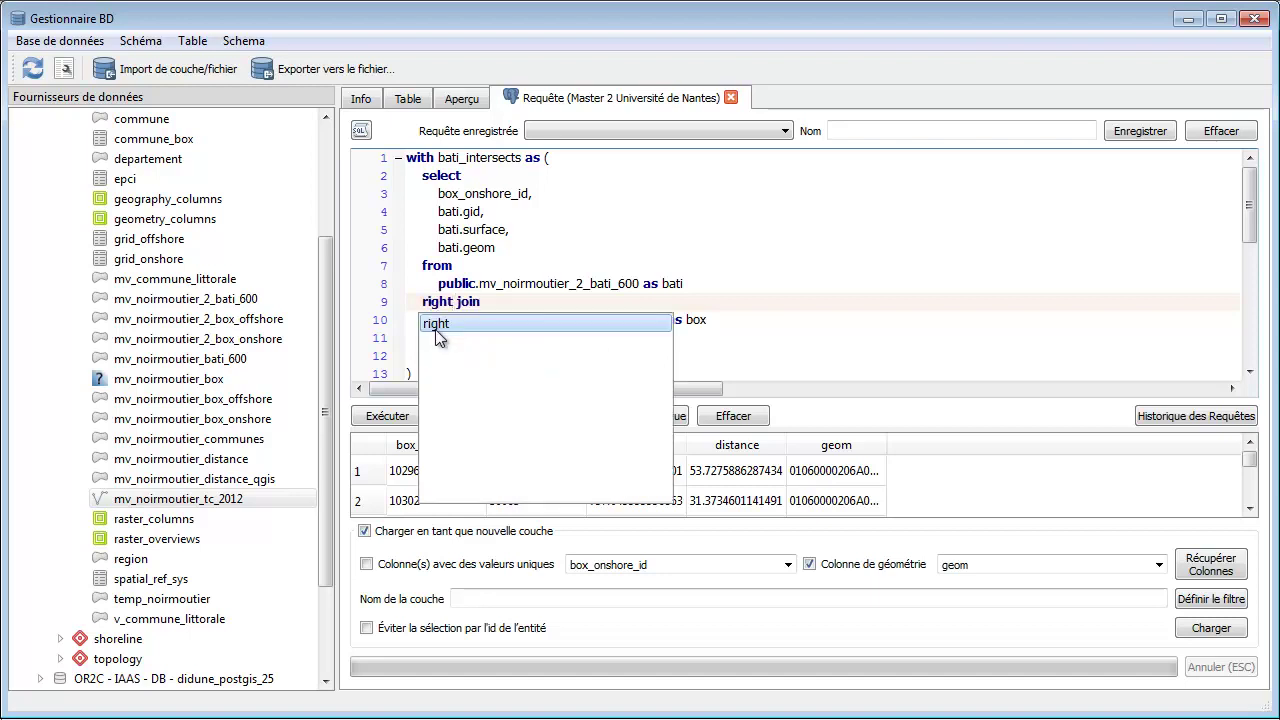
click(494, 273)
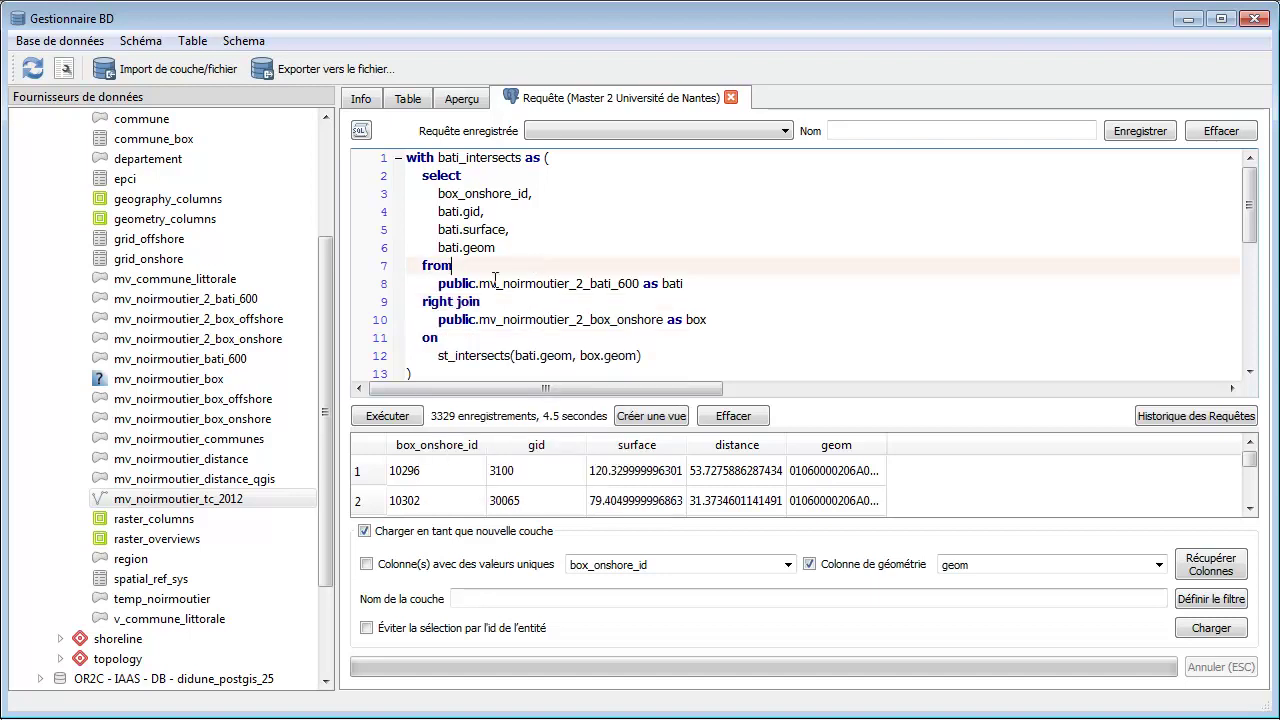
Review the two tables of the right join and the box and bati columns selected in the subquery
click(437, 284)
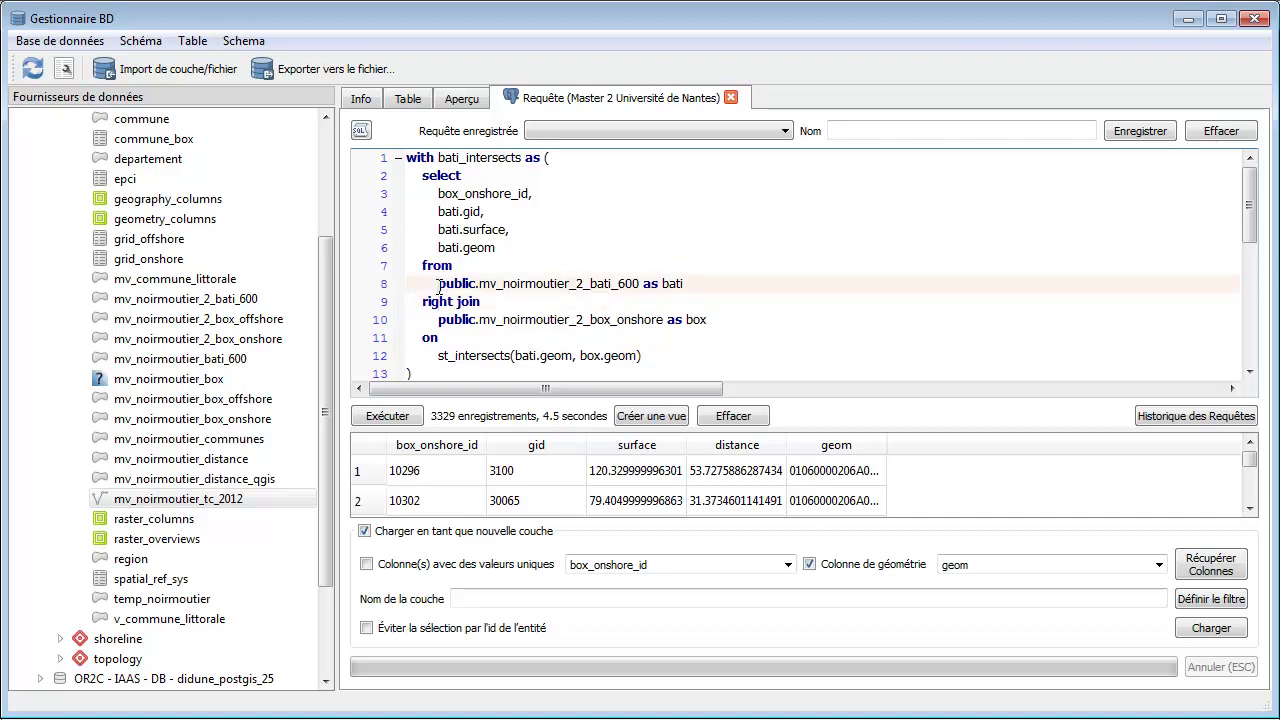
drag(440, 321, 723, 320)
click(453, 300)
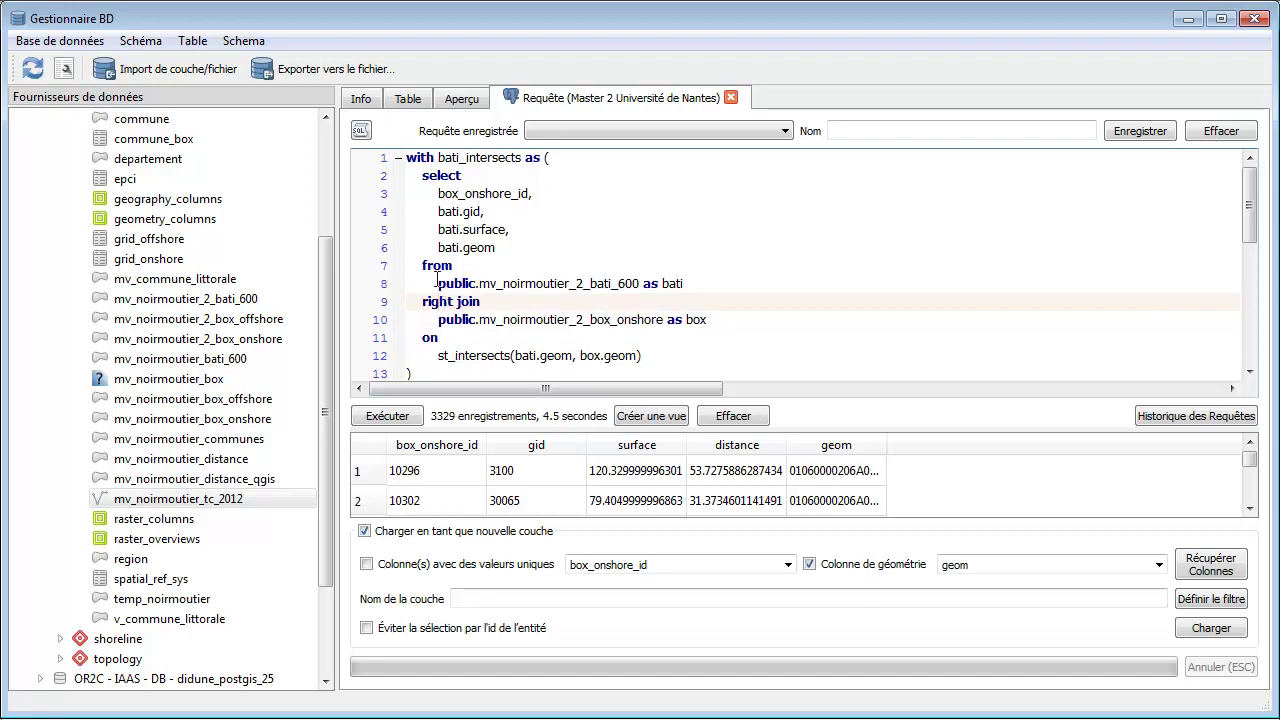
drag(437, 283, 684, 283)
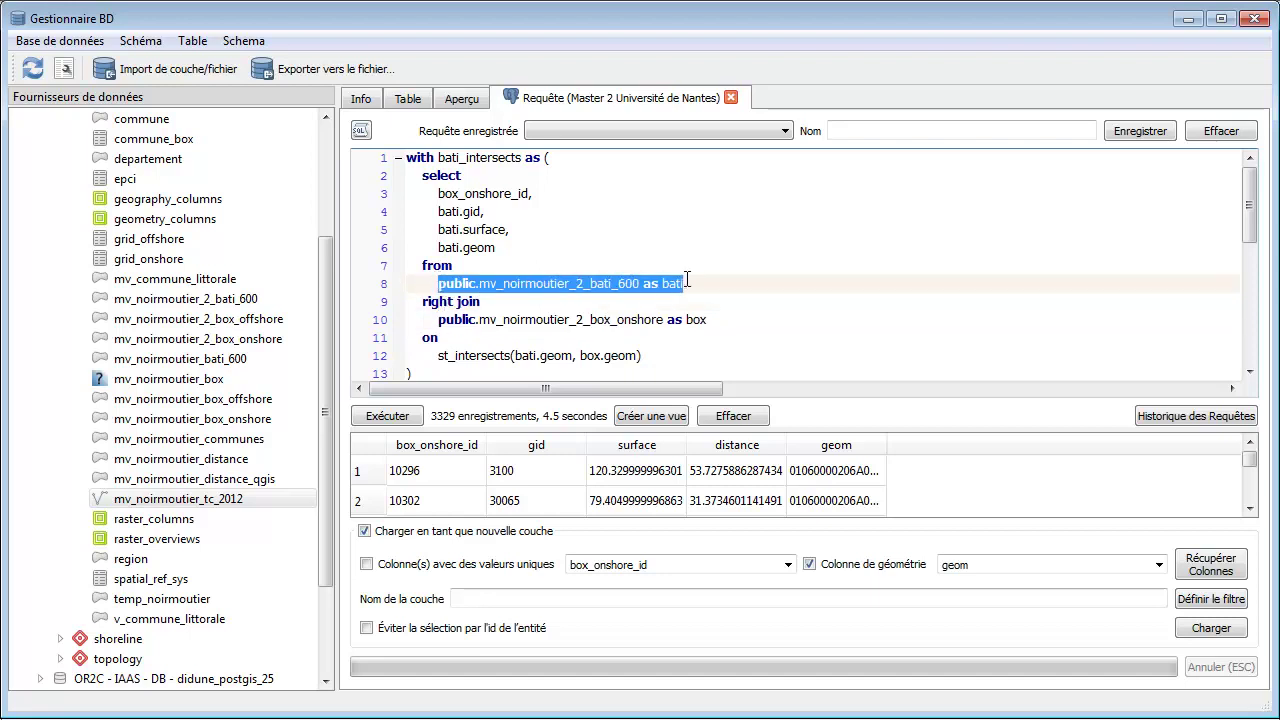
click(771, 278)
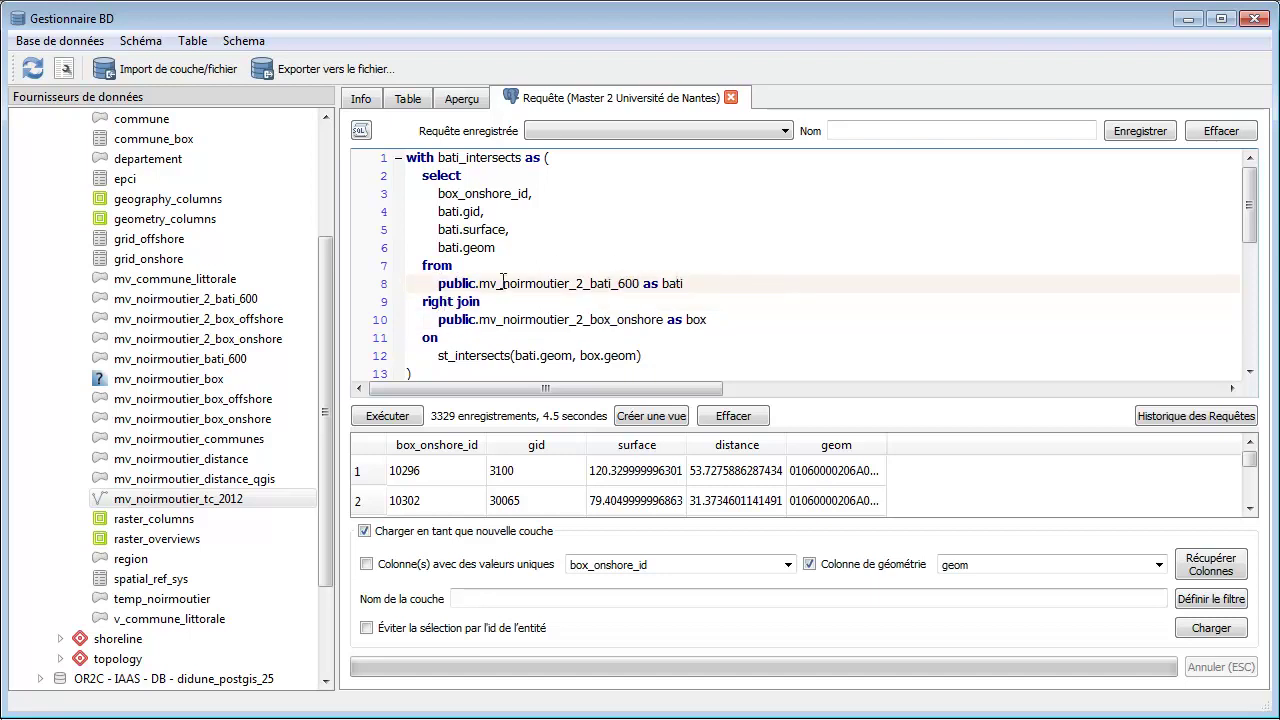
double_click(620, 320)
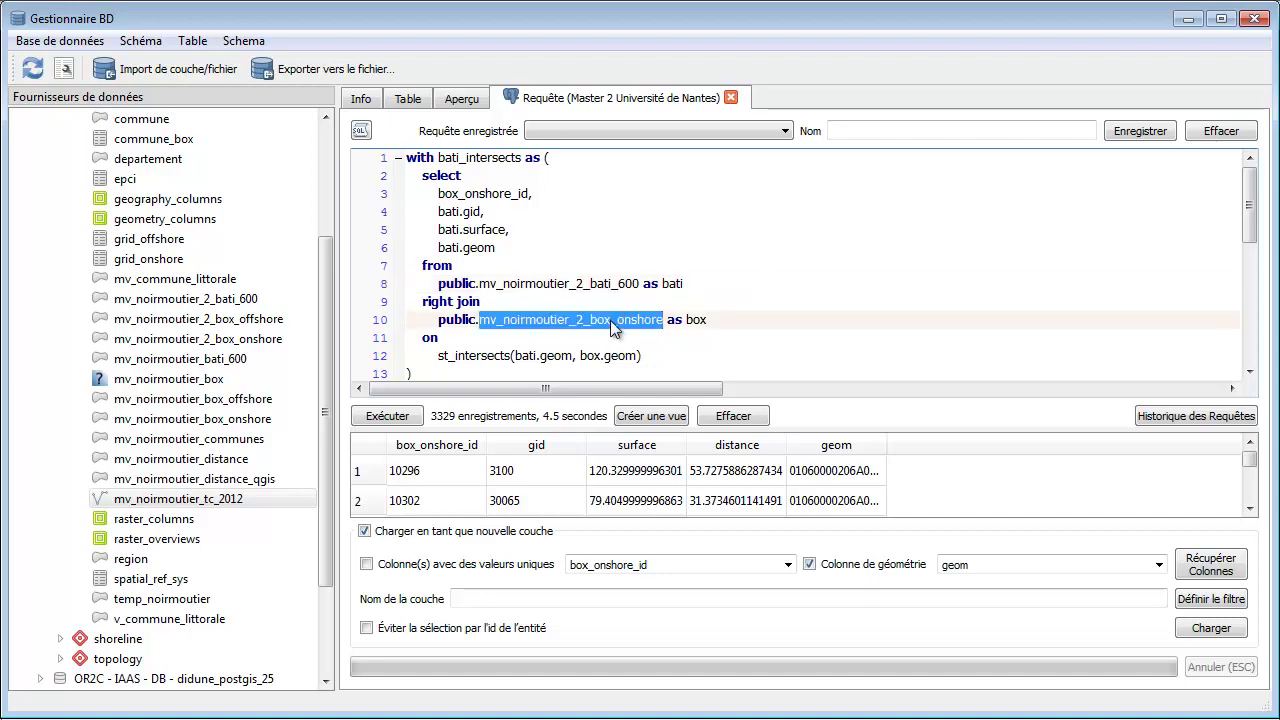
double_click(466, 193)
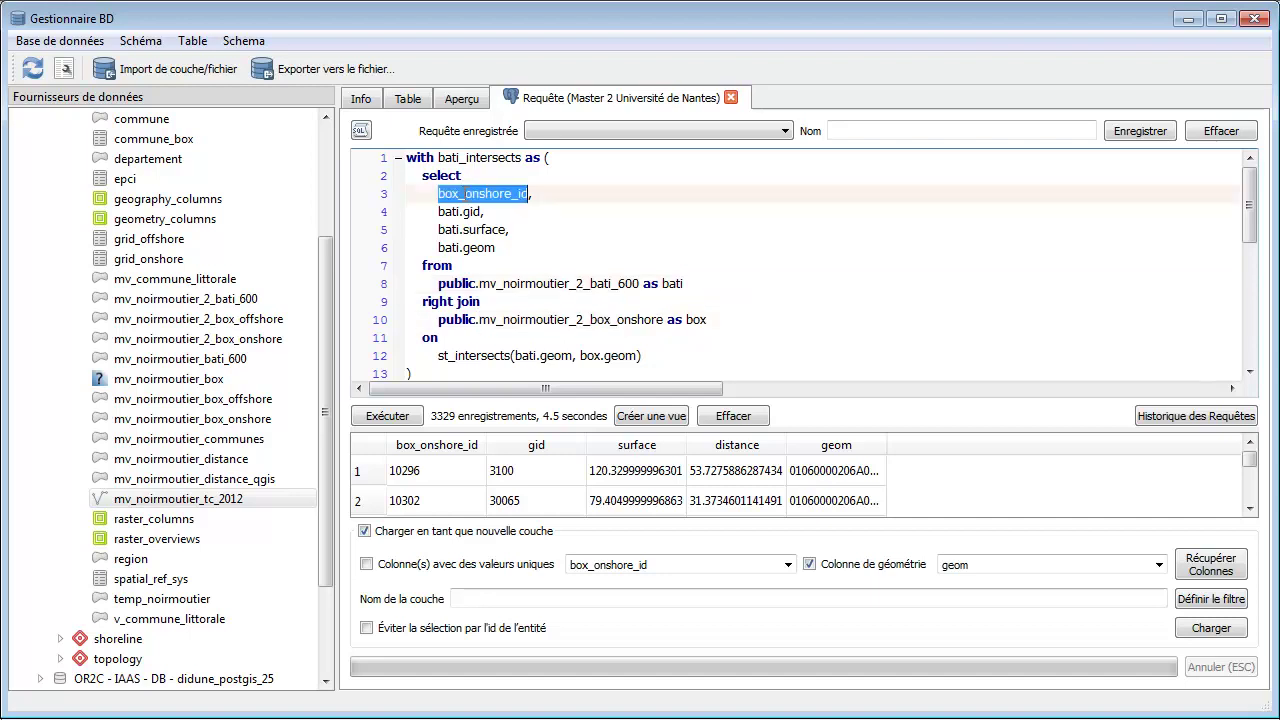
double_click(447, 211)
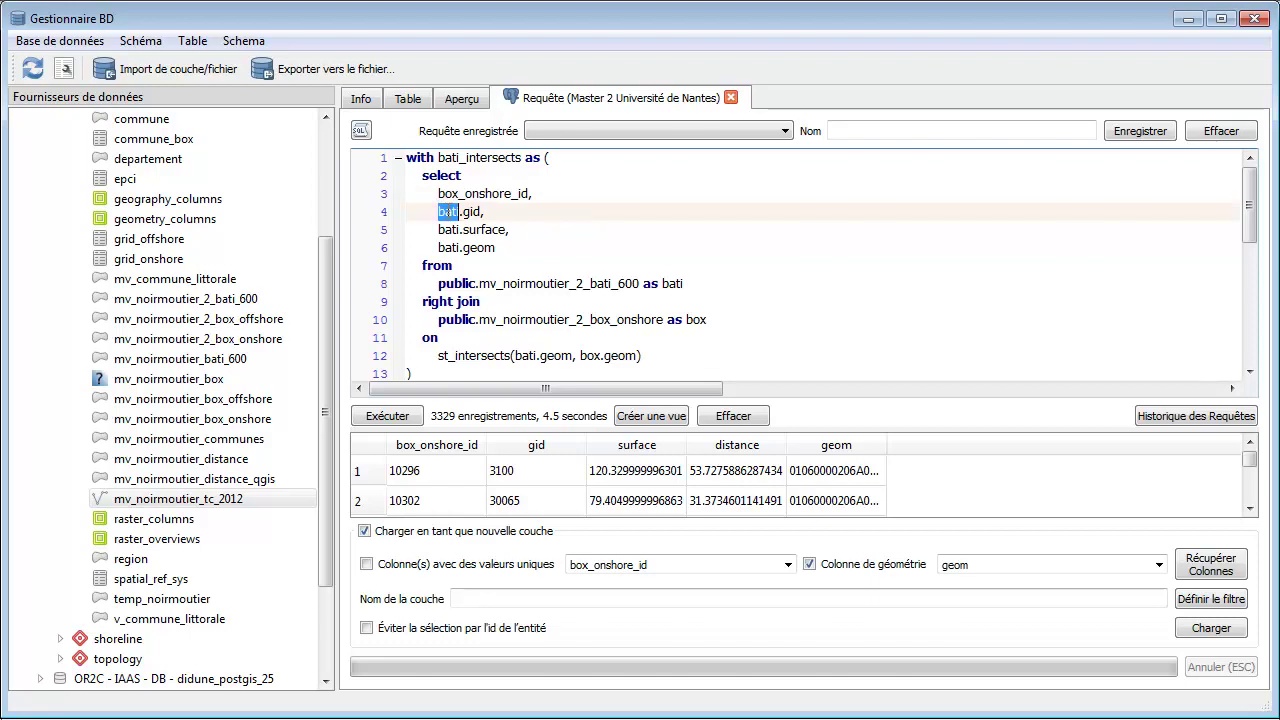
double_click(448, 229)
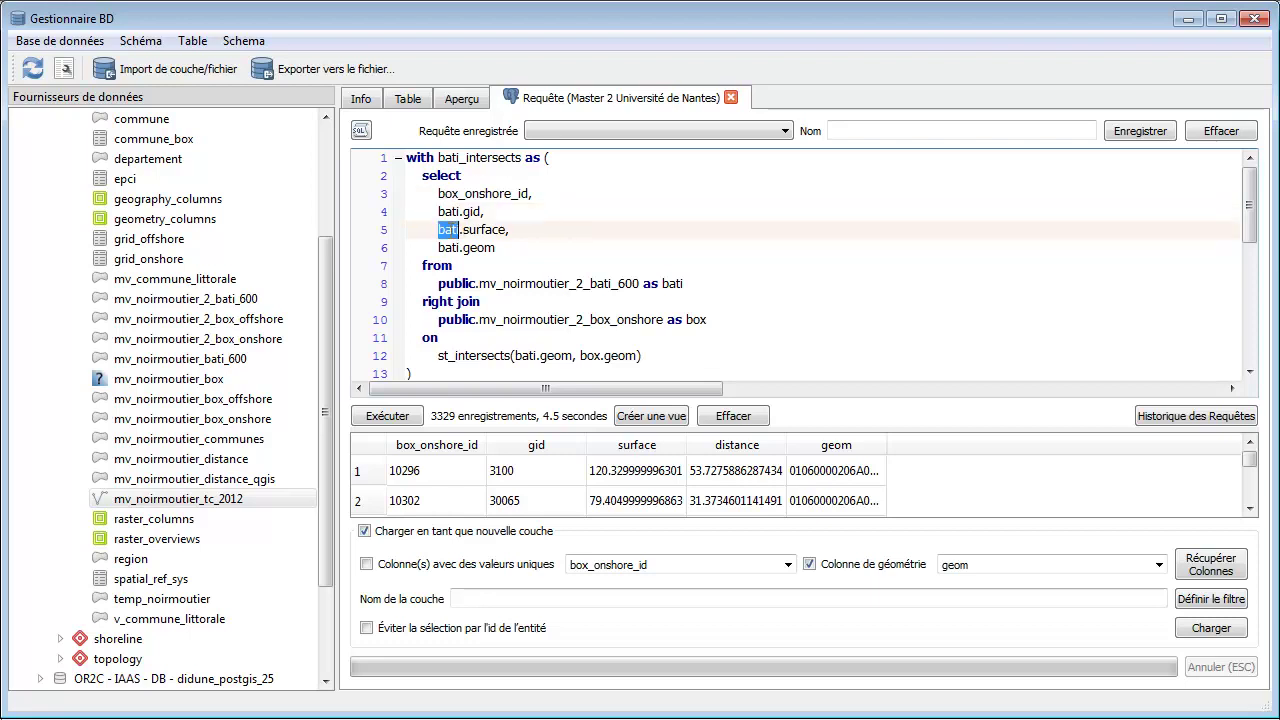
Add box.geom as a column after bati.geom in the bati_intersects subquery
double_click(448, 247)
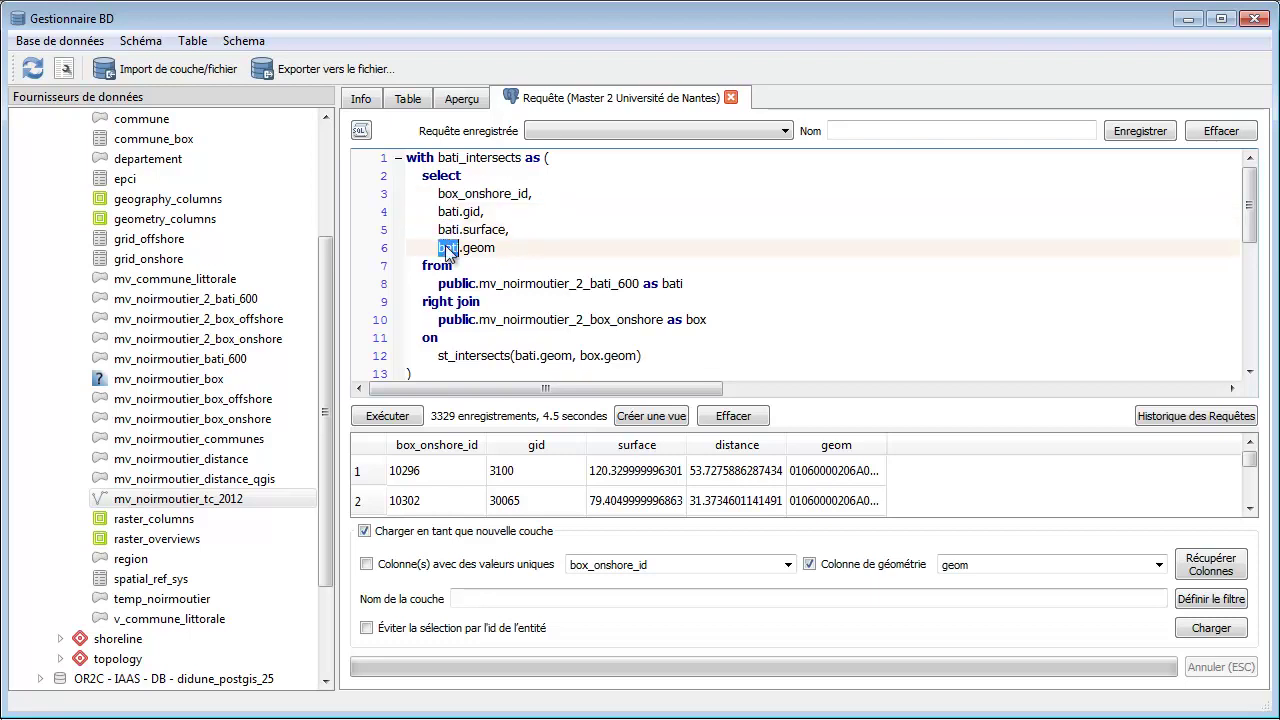
click(508, 248)
key(Return)
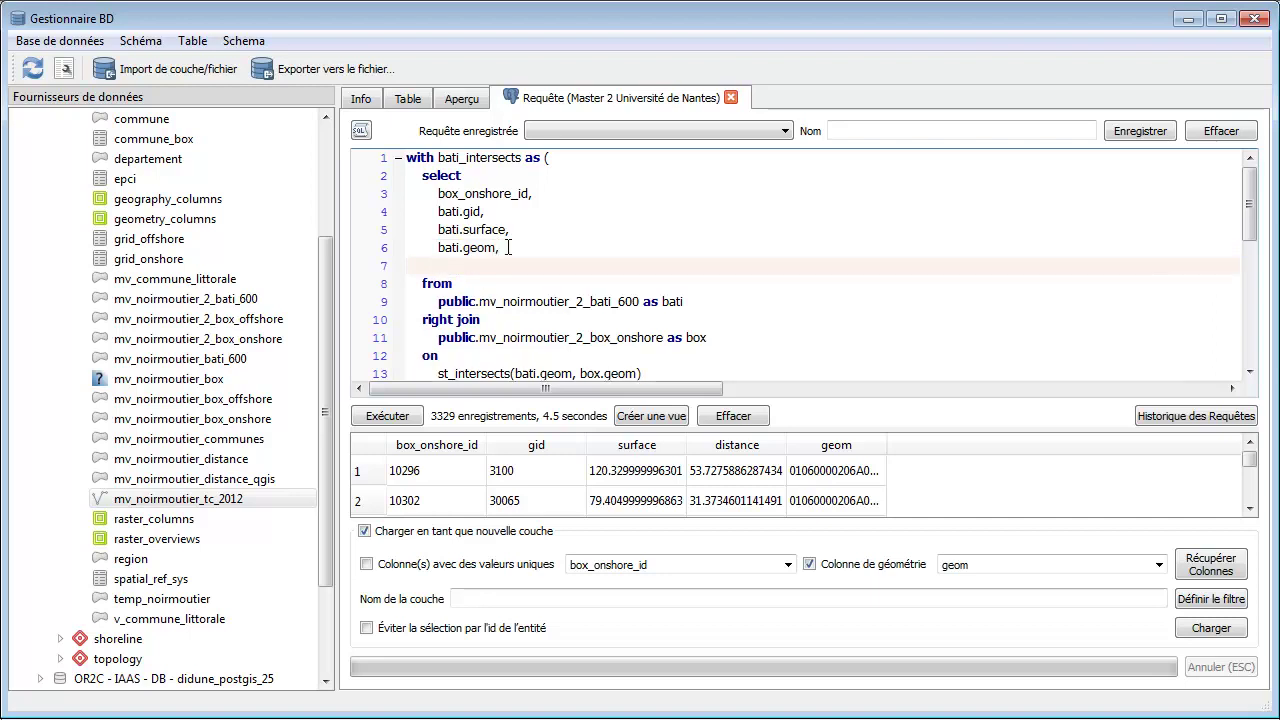
text(box.geom)
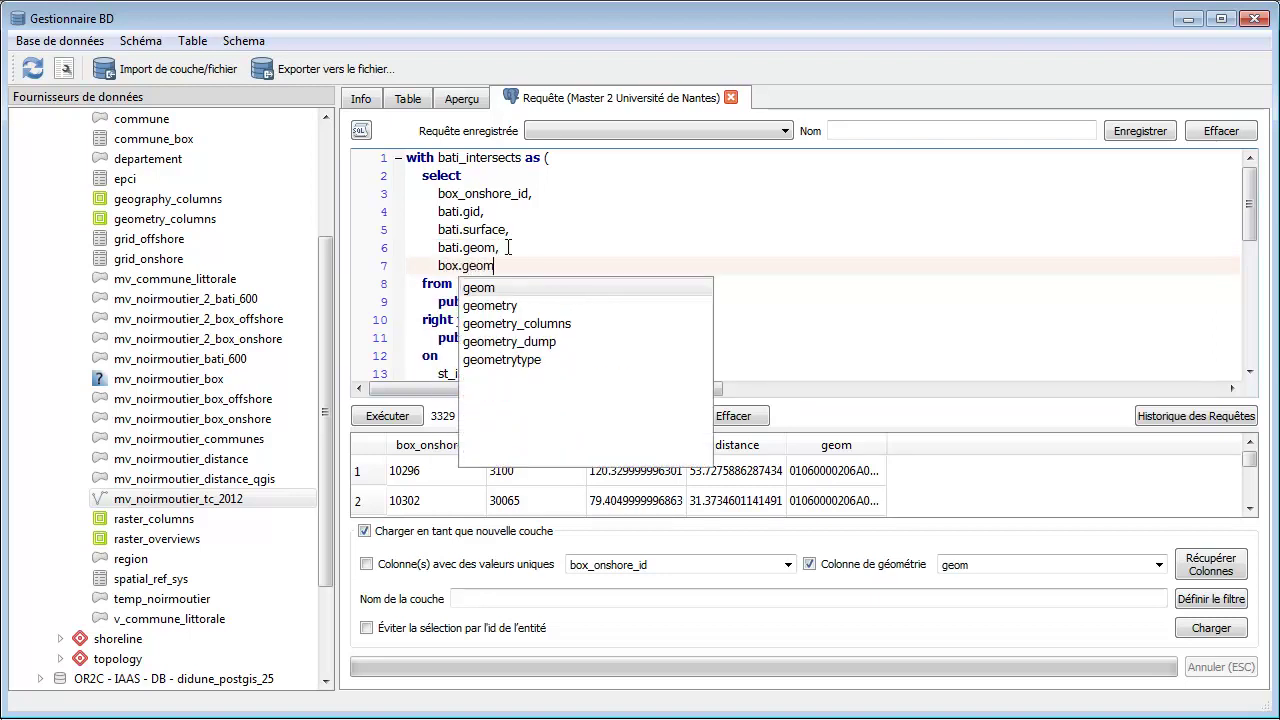
Alias bati.geom as bati_geom and box.geom as box_geom in the subquery
click(508, 248)
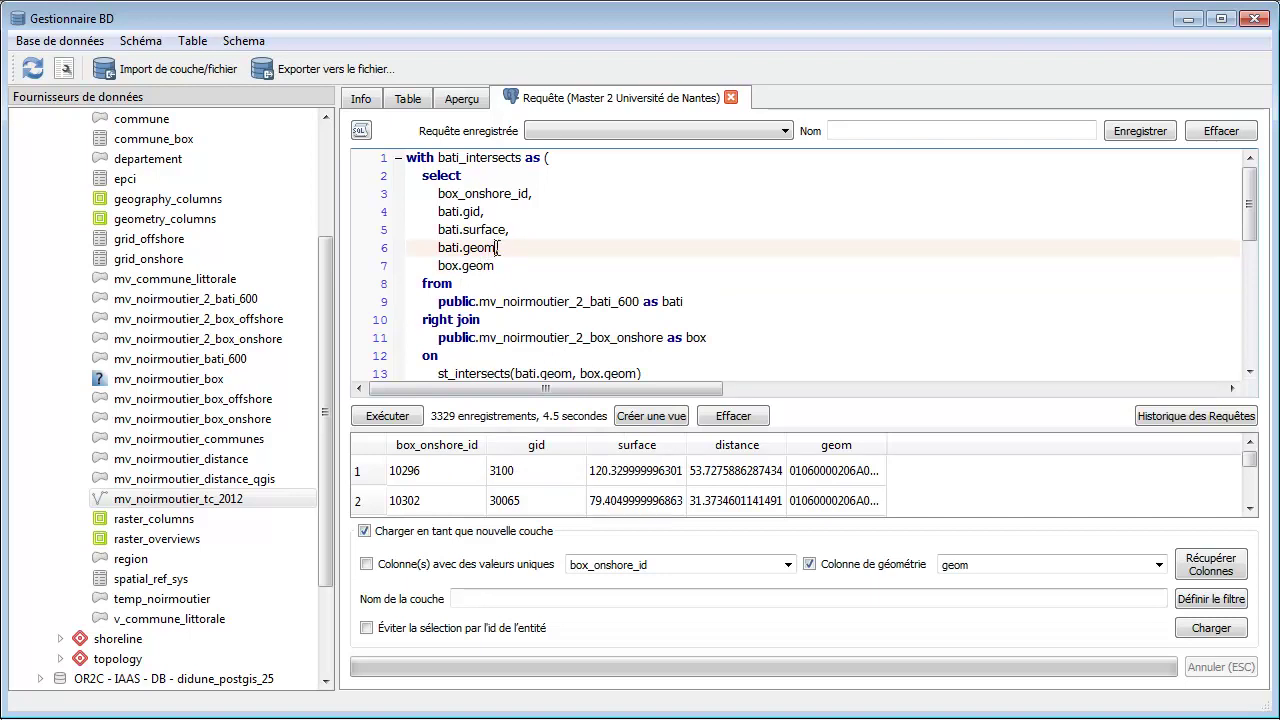
text(as bati_)
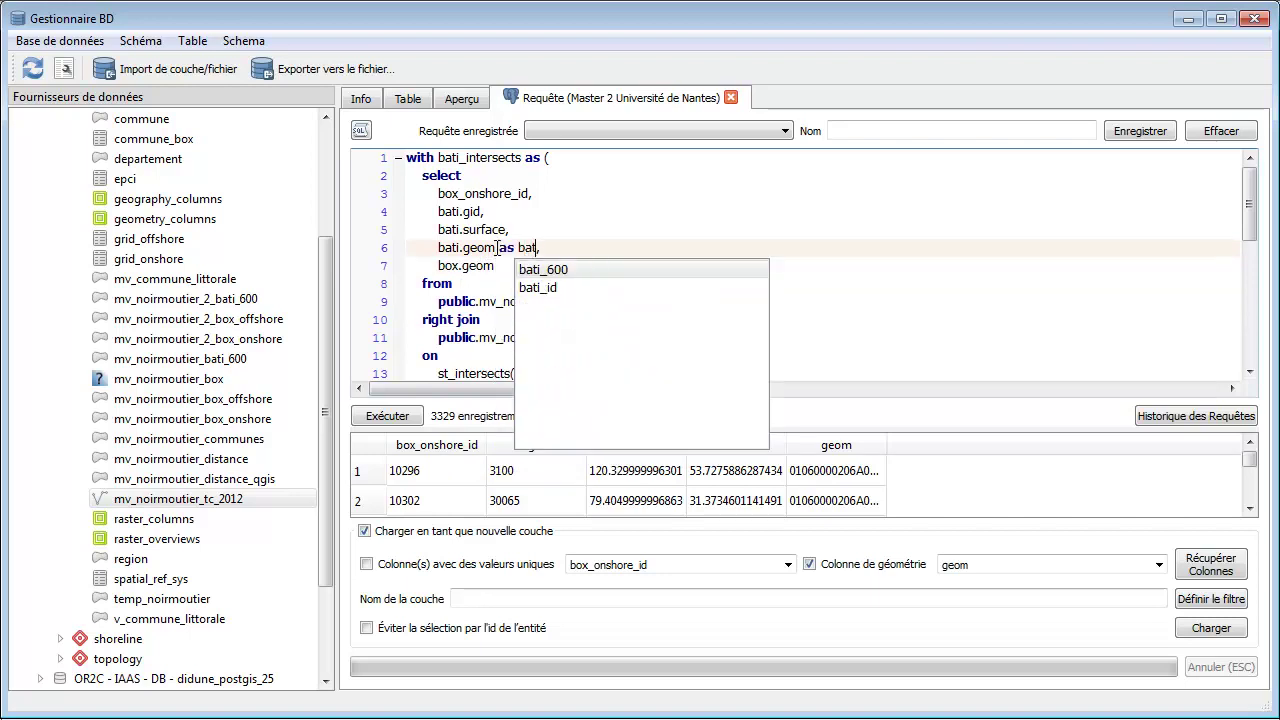
text(geom)
click(510, 265)
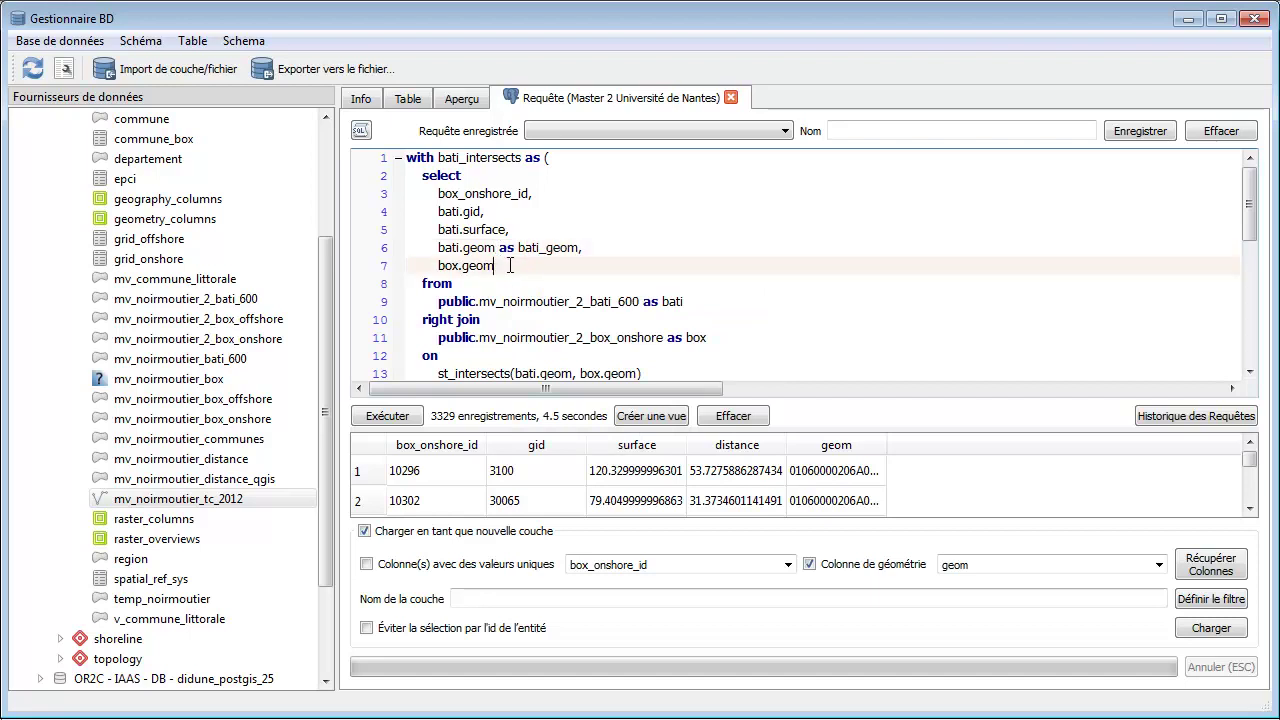
text(as box_geom)
Copy the bati_intersects subquery's select into a new SQL window, run it on its own and browse its result rows
scroll(603, 264, down, 1)
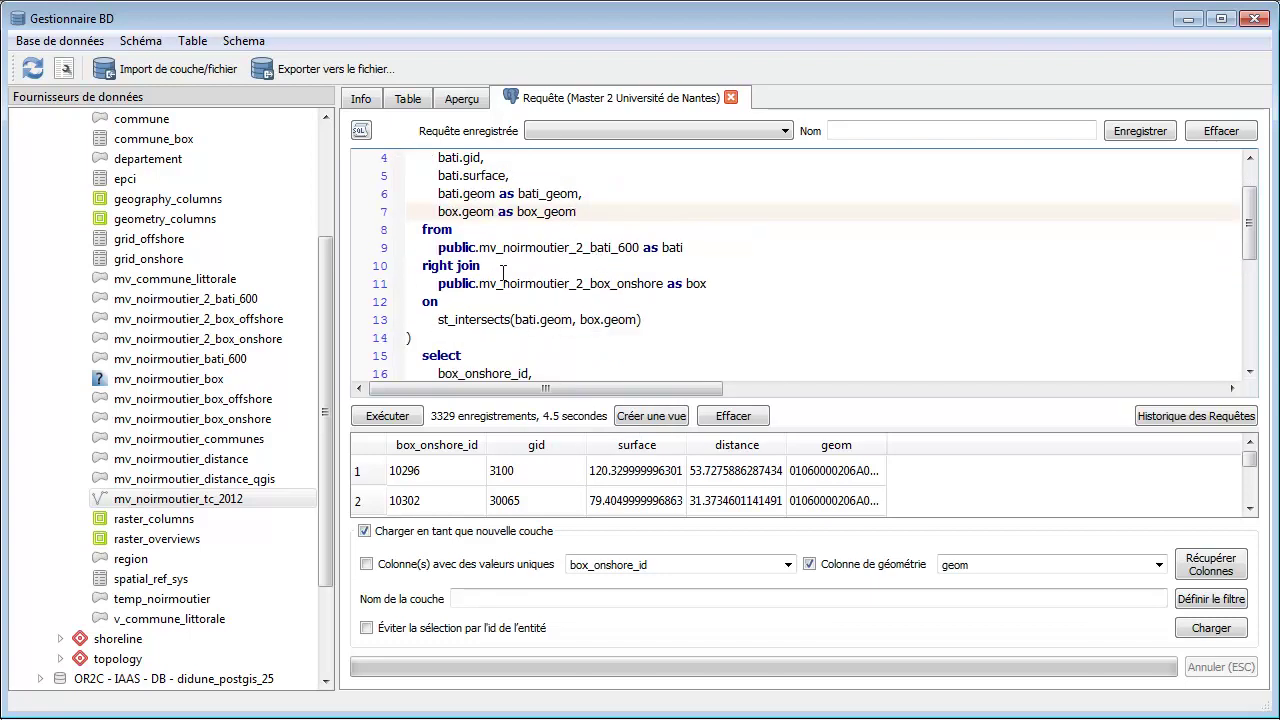
scroll(492, 277, up, 1)
scroll(603, 318, down, 1)
click(659, 321)
drag(659, 321, 308, 172)
key(ctrl+c)
click(63, 68)
key(ctrl+v)
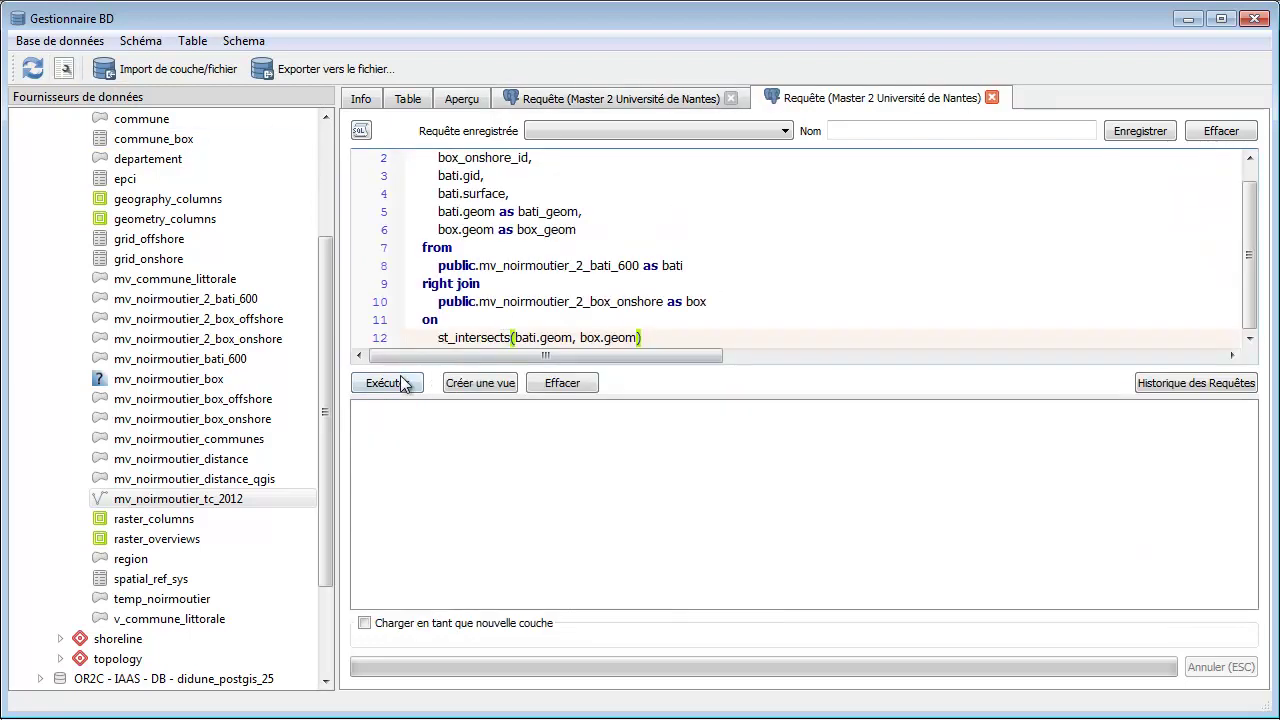
click(386, 383)
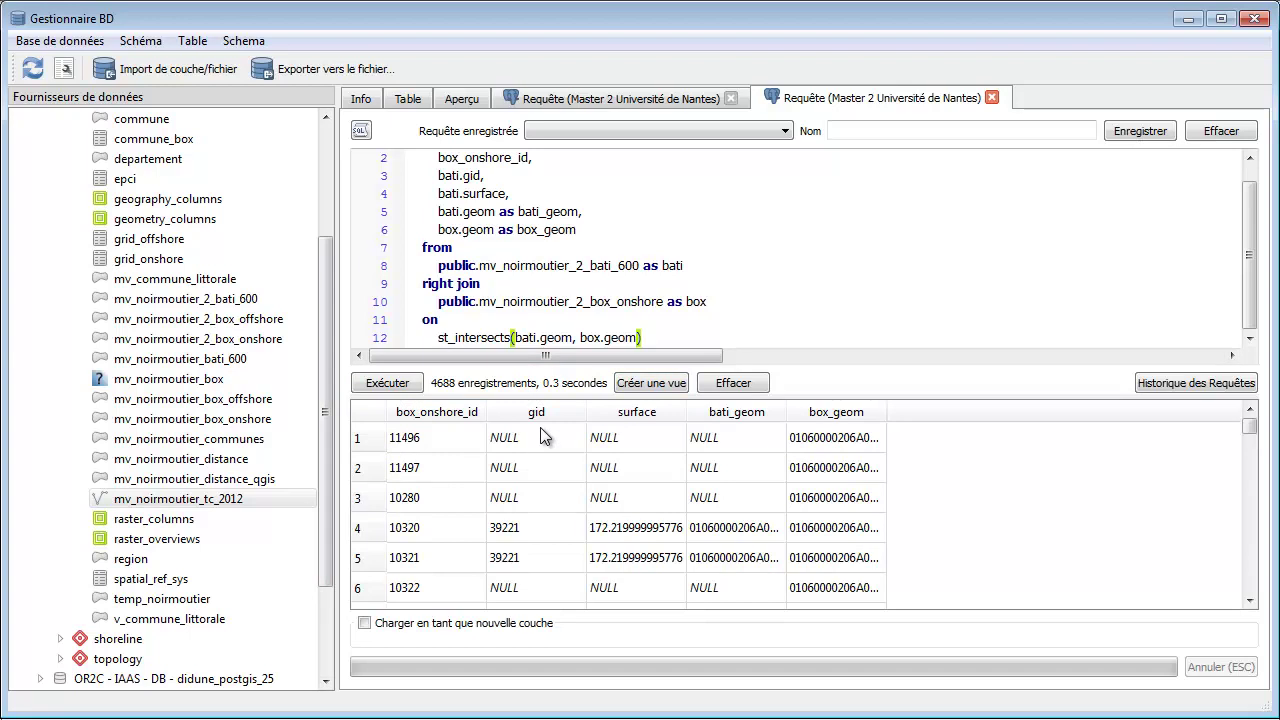
scroll(465, 482, down, 2)
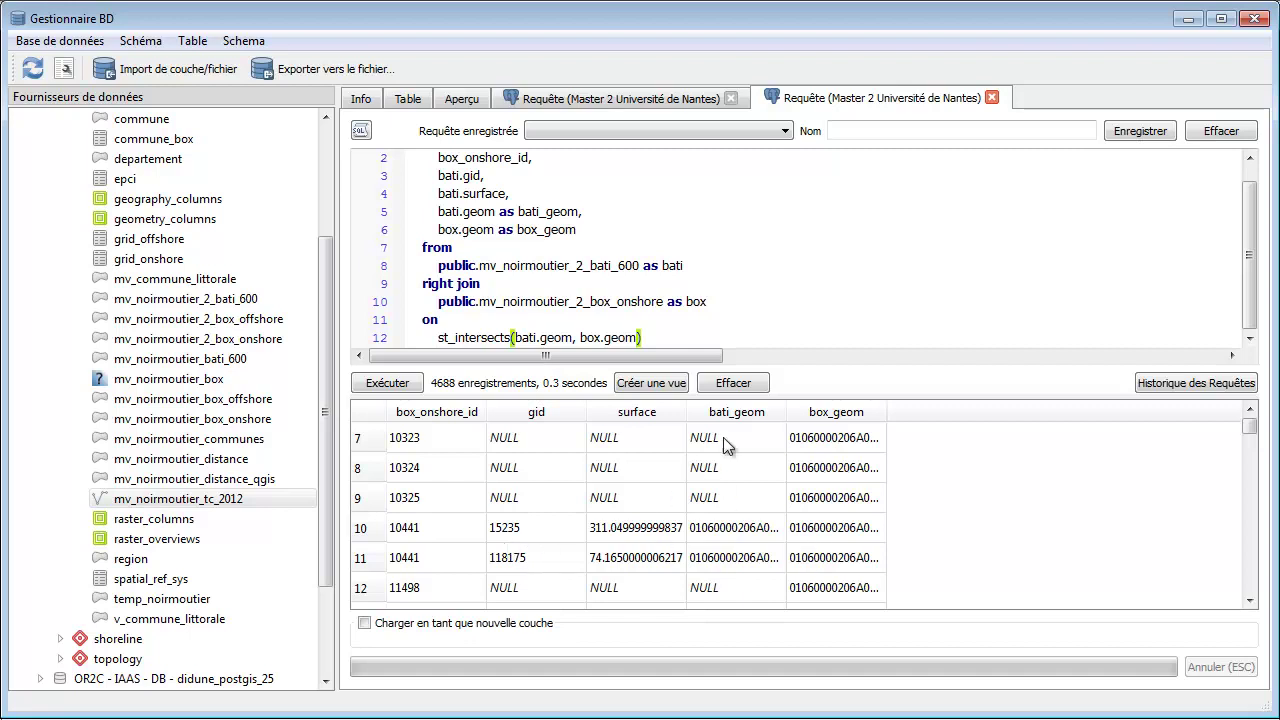
scroll(880, 323, up, 1)
click(751, 300)
Return to the full query and examine its main select, its bati_intersects and mv_noirmoutier_tc_2012 sources and its box_onshore_id column
click(677, 95)
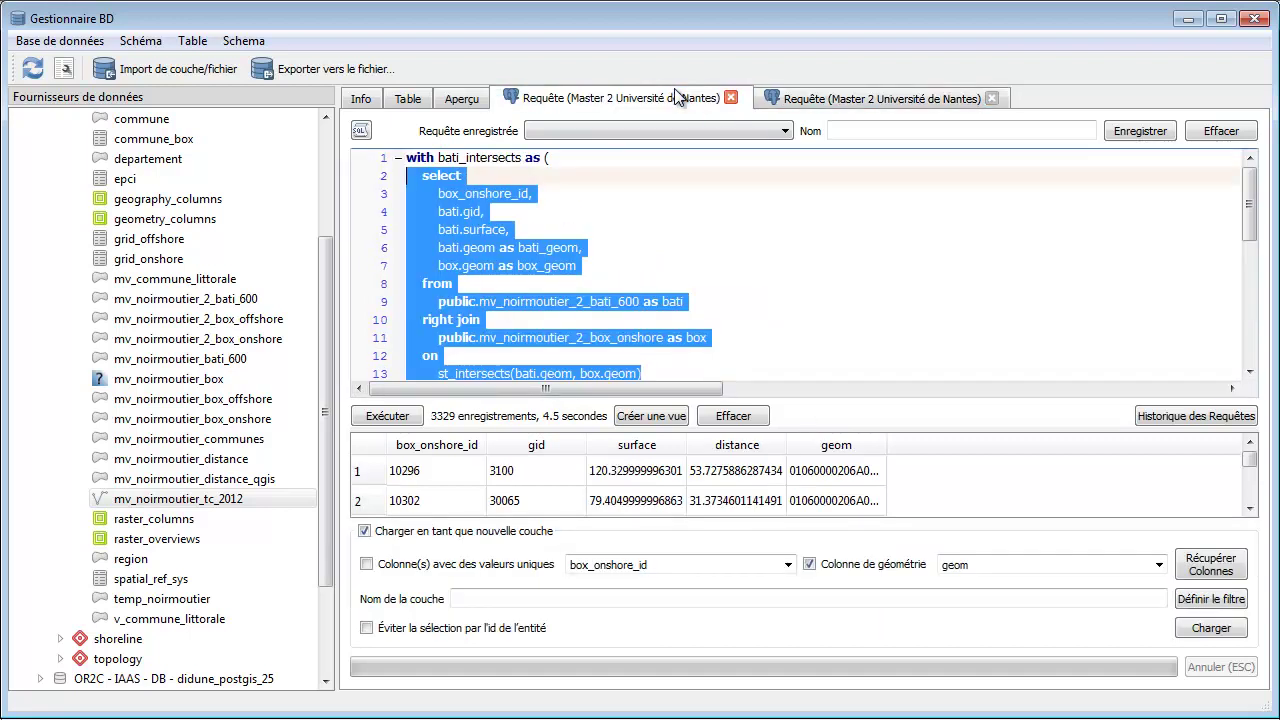
click(658, 262)
scroll(560, 275, down, 3)
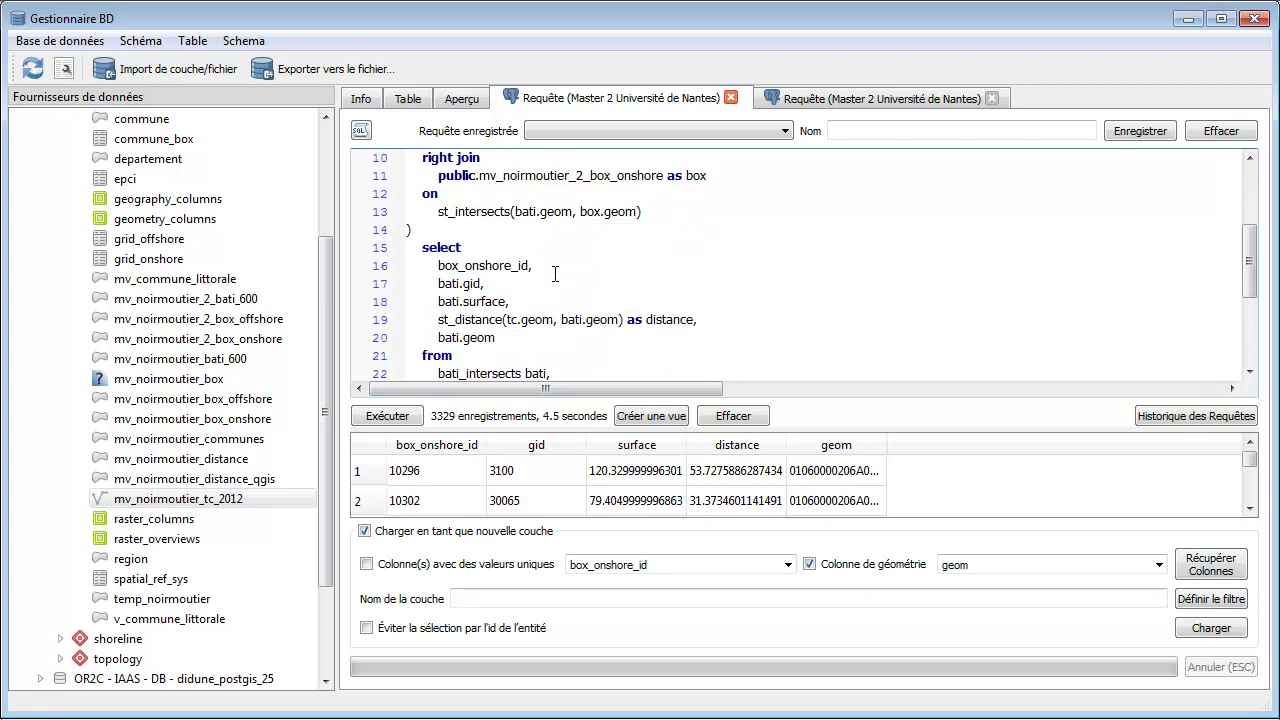
scroll(447, 247, down, 1)
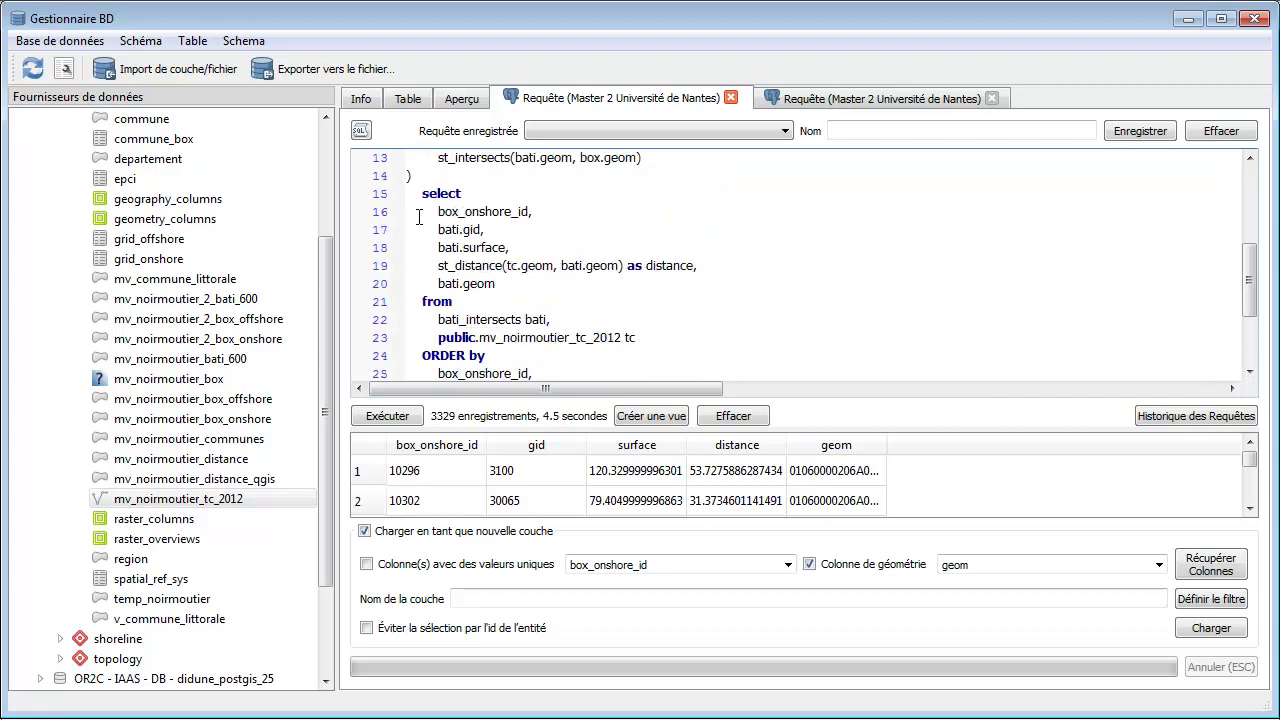
drag(420, 194, 535, 358)
scroll(613, 323, down, 1)
drag(673, 323, 366, 264)
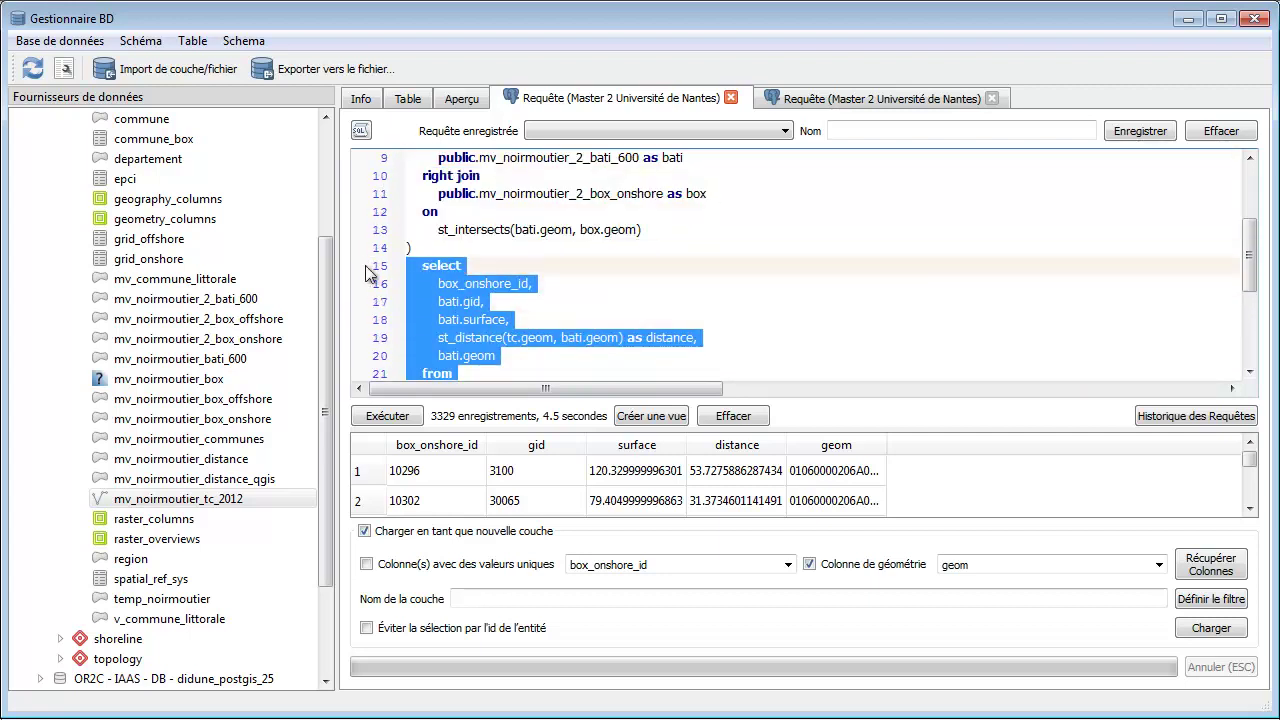
click(762, 325)
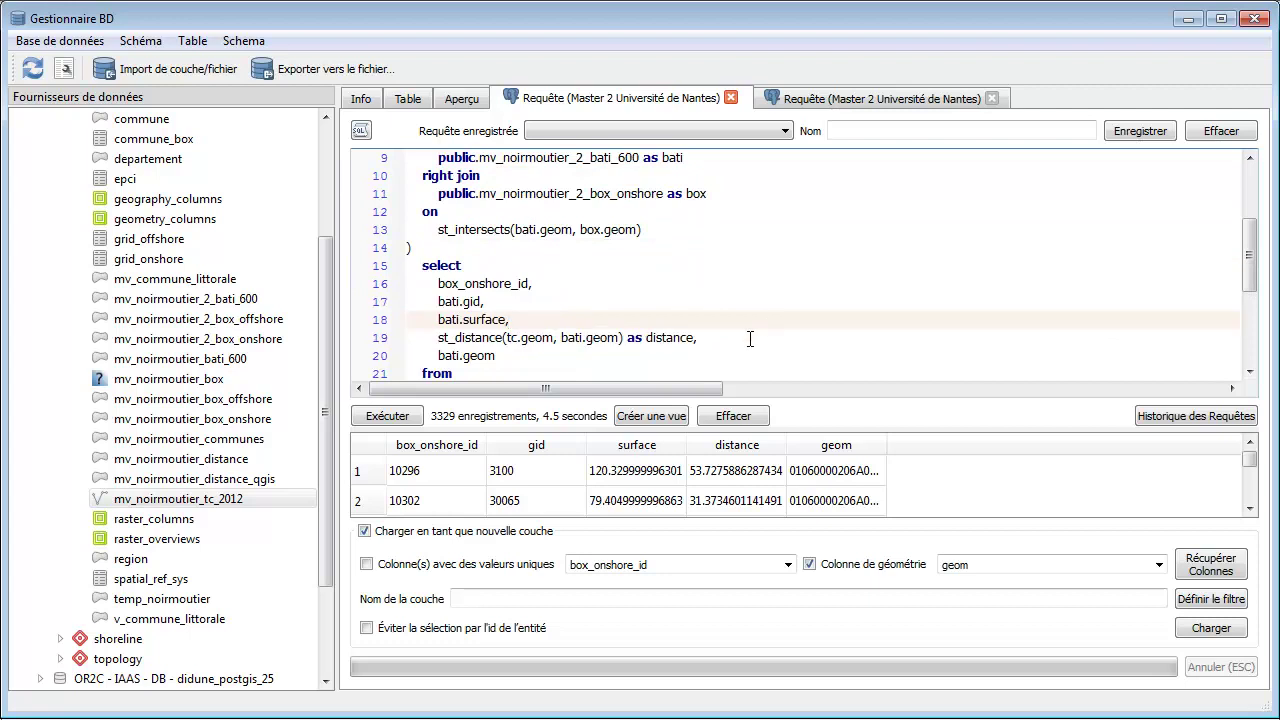
scroll(717, 347, down, 2)
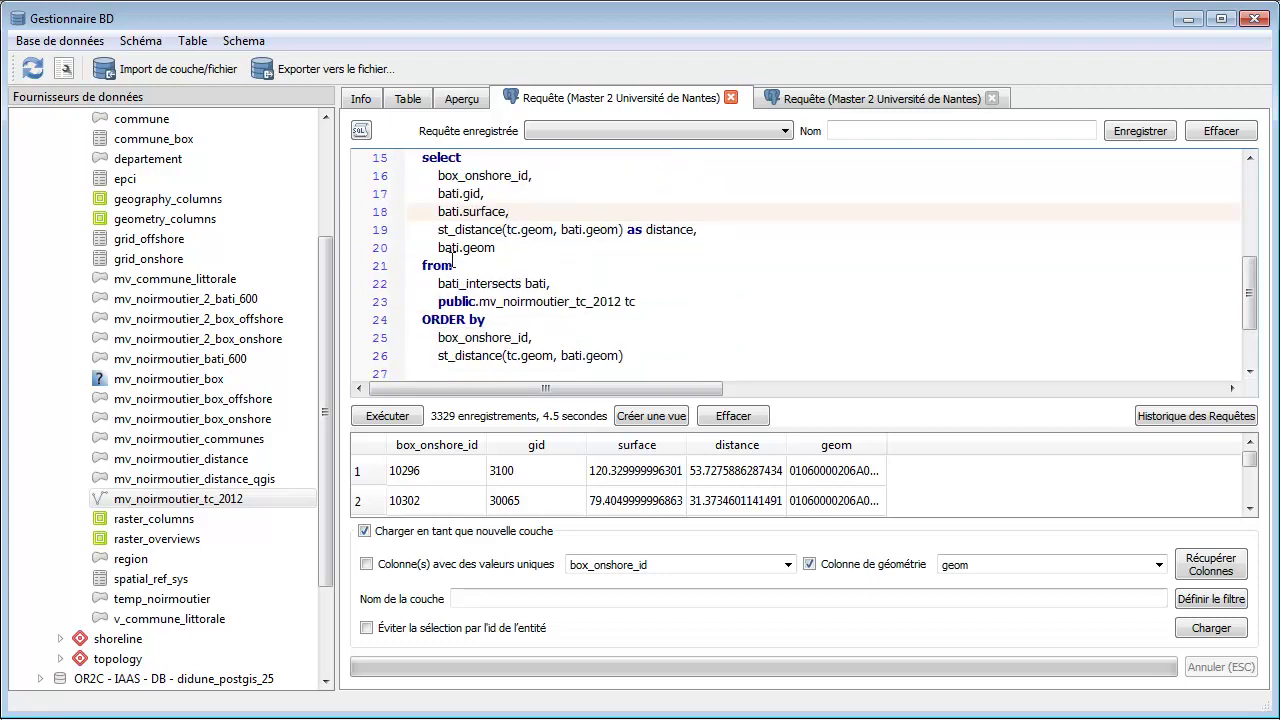
double_click(490, 287)
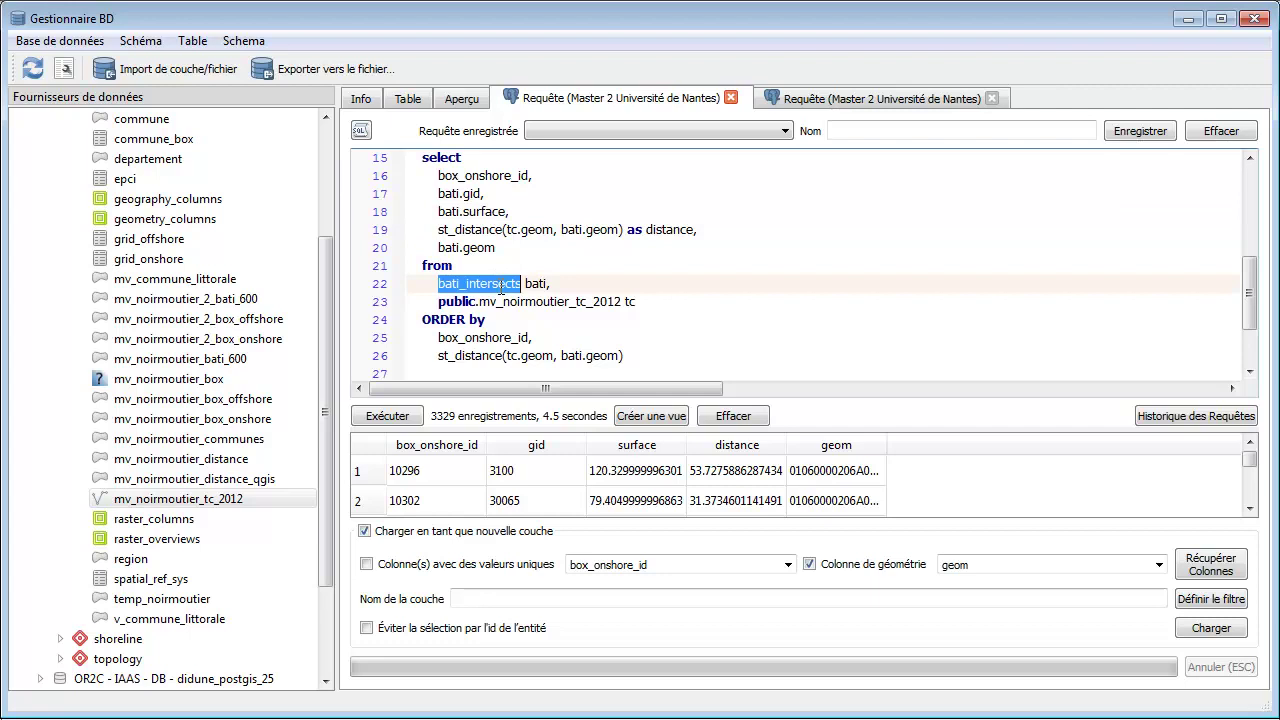
click(538, 323)
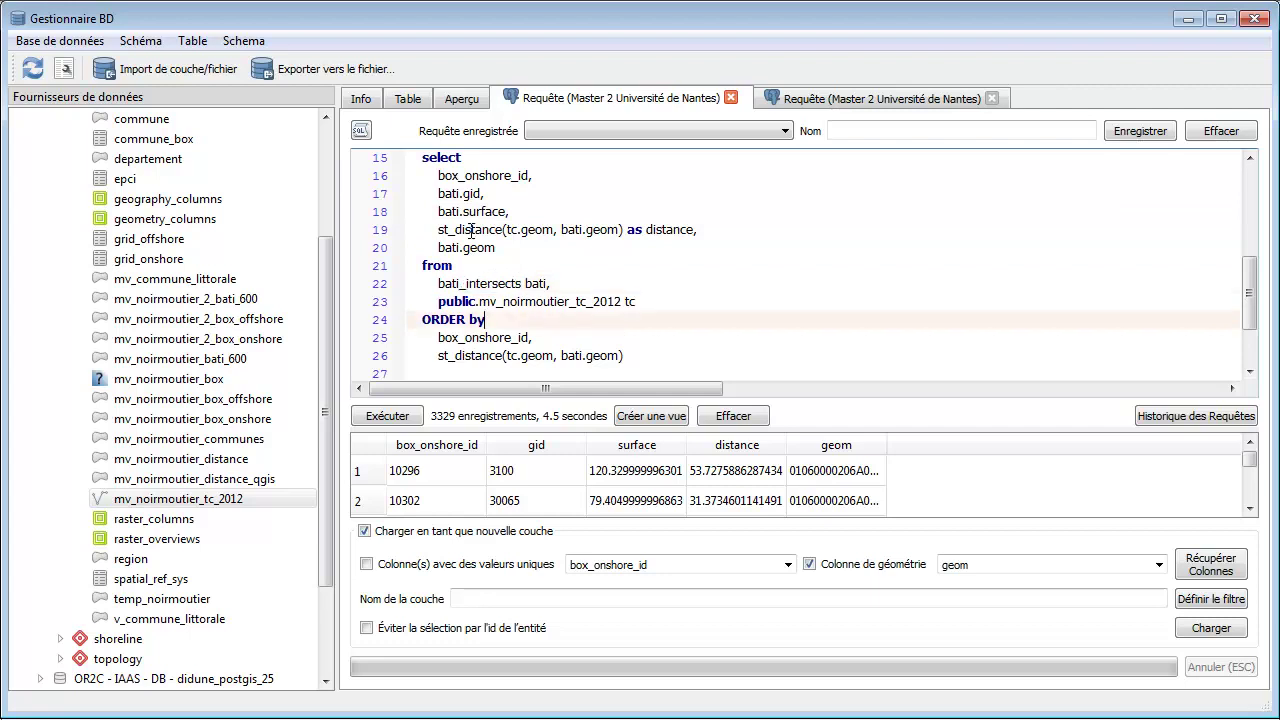
double_click(583, 302)
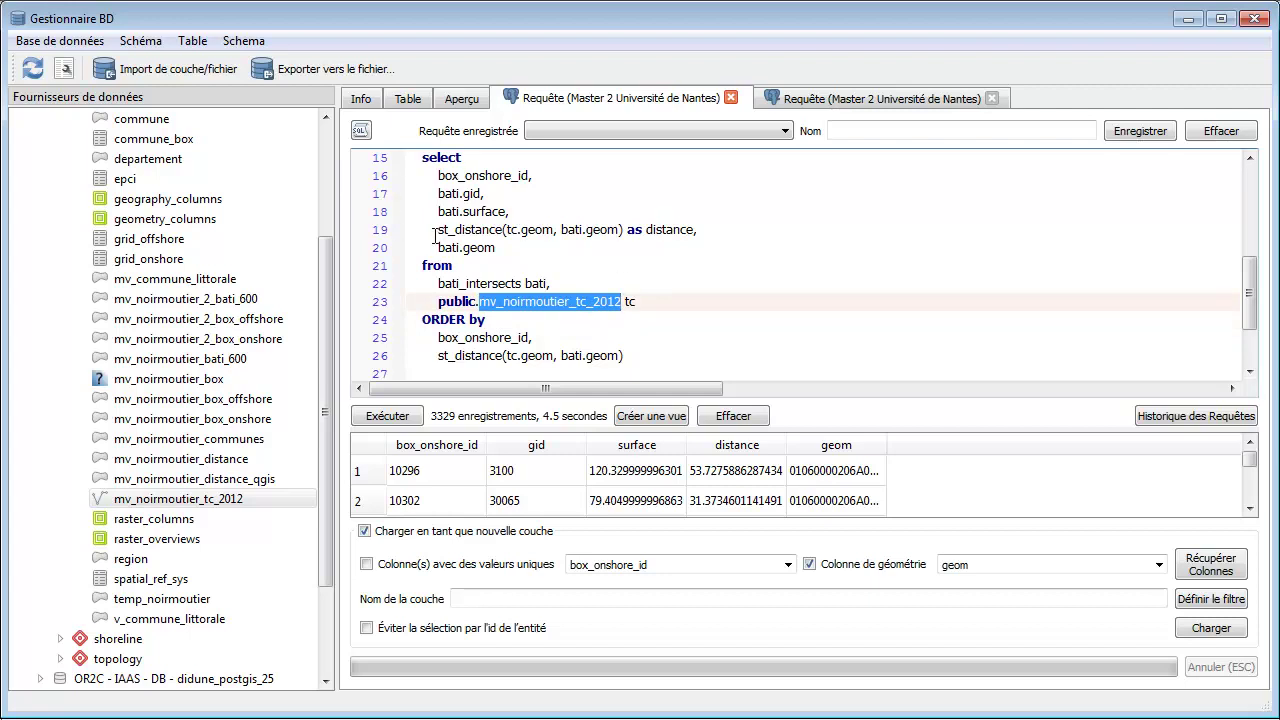
double_click(456, 178)
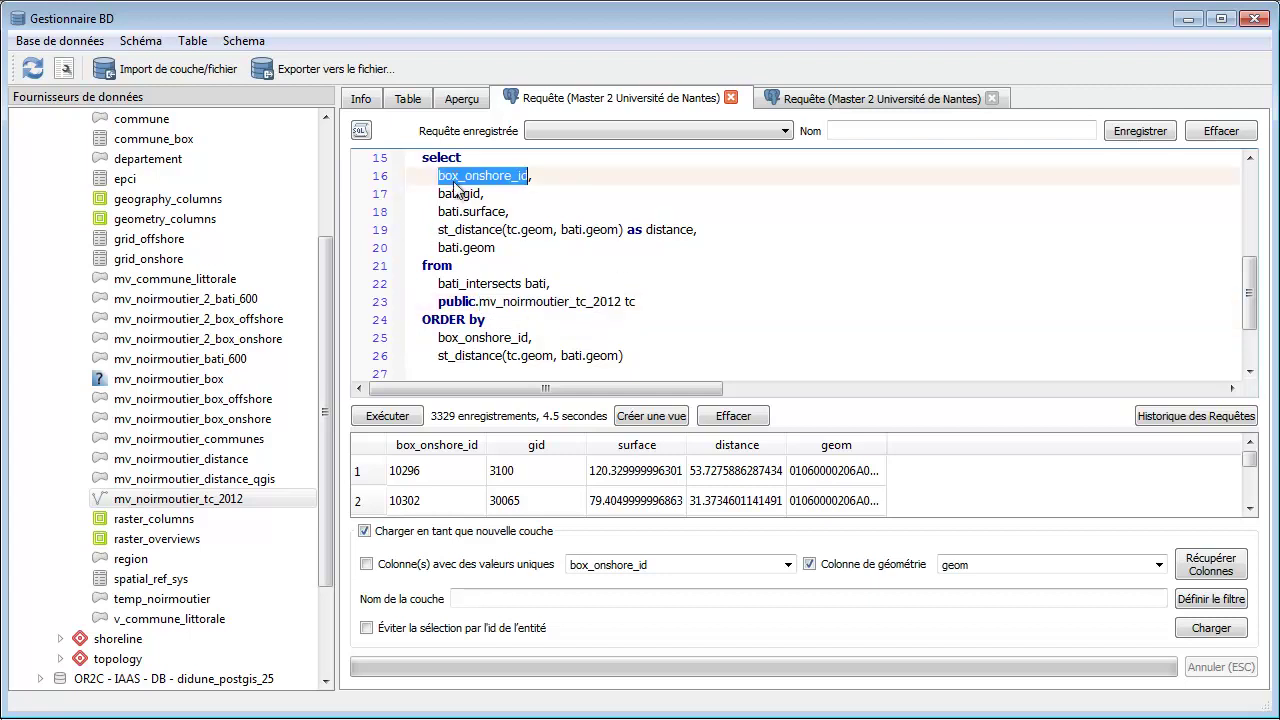
Remove the bati.gid and bati.surface columns from the main select
double_click(450, 194)
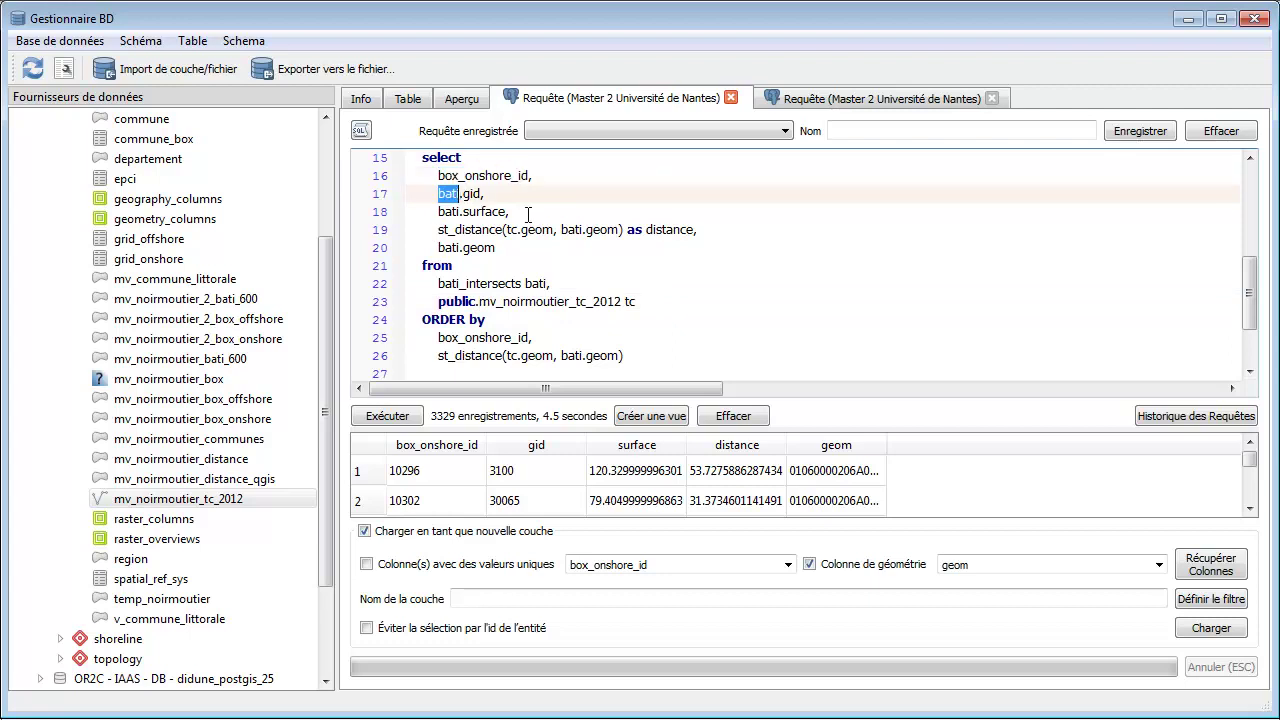
drag(538, 211, 335, 195)
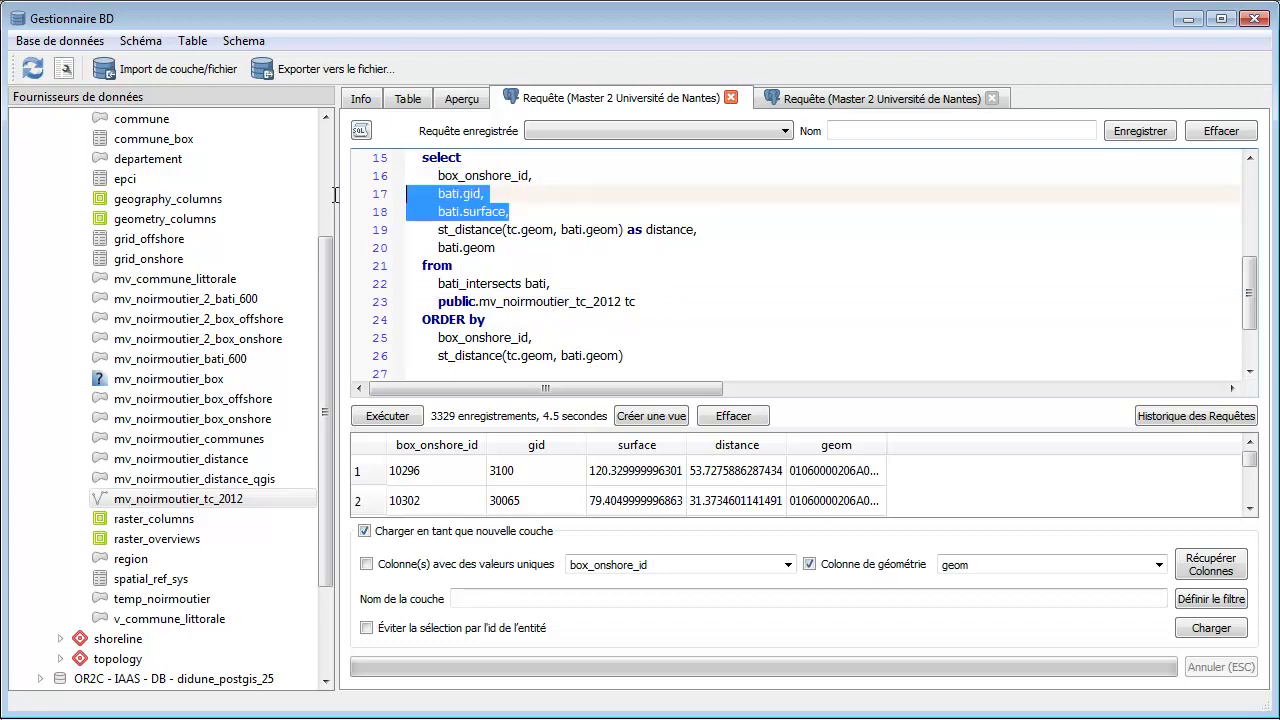
key(Delete)
key(Delete)
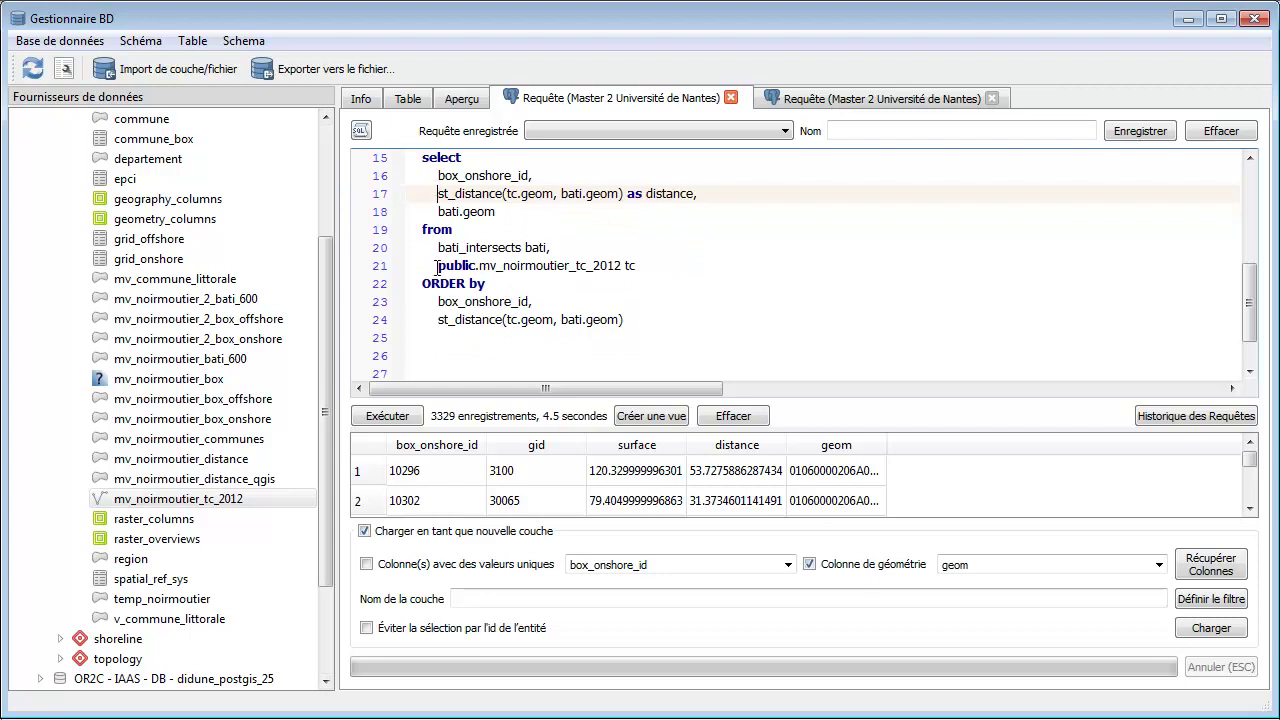
Wrap the st_distance expression in the main select in the min() aggregate function
text(min)
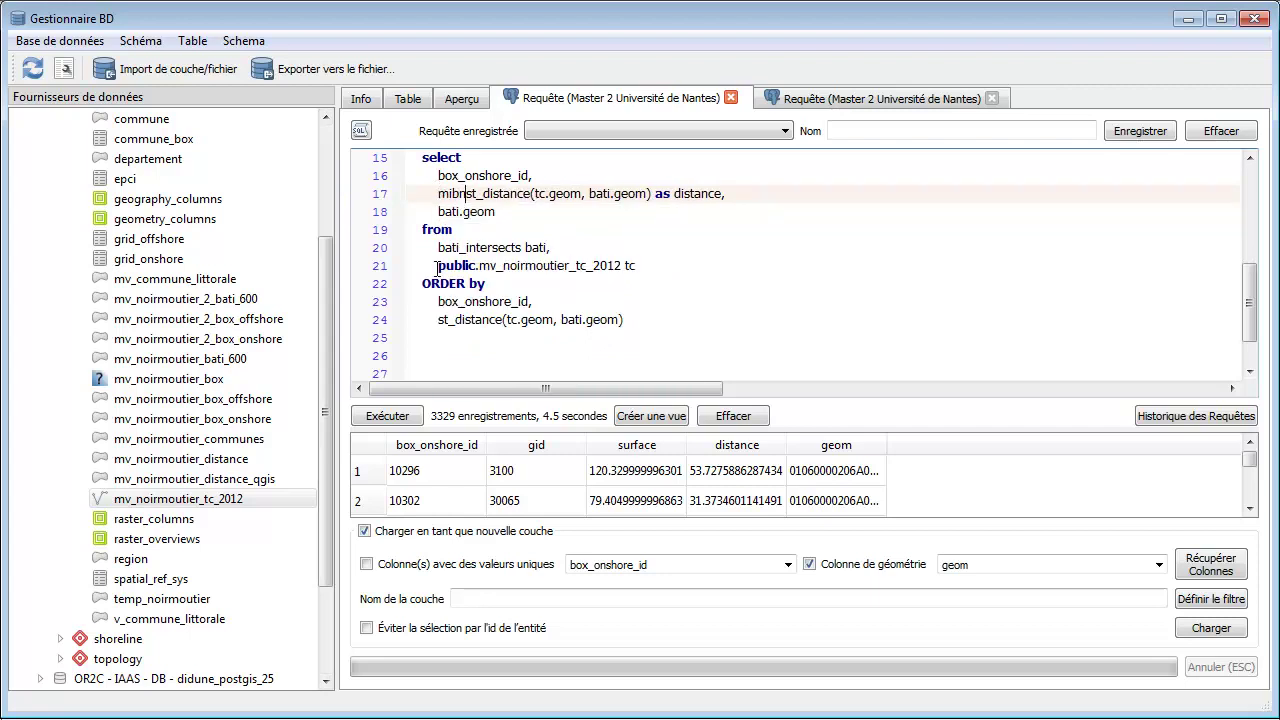
key(BackSpace)
text(n()
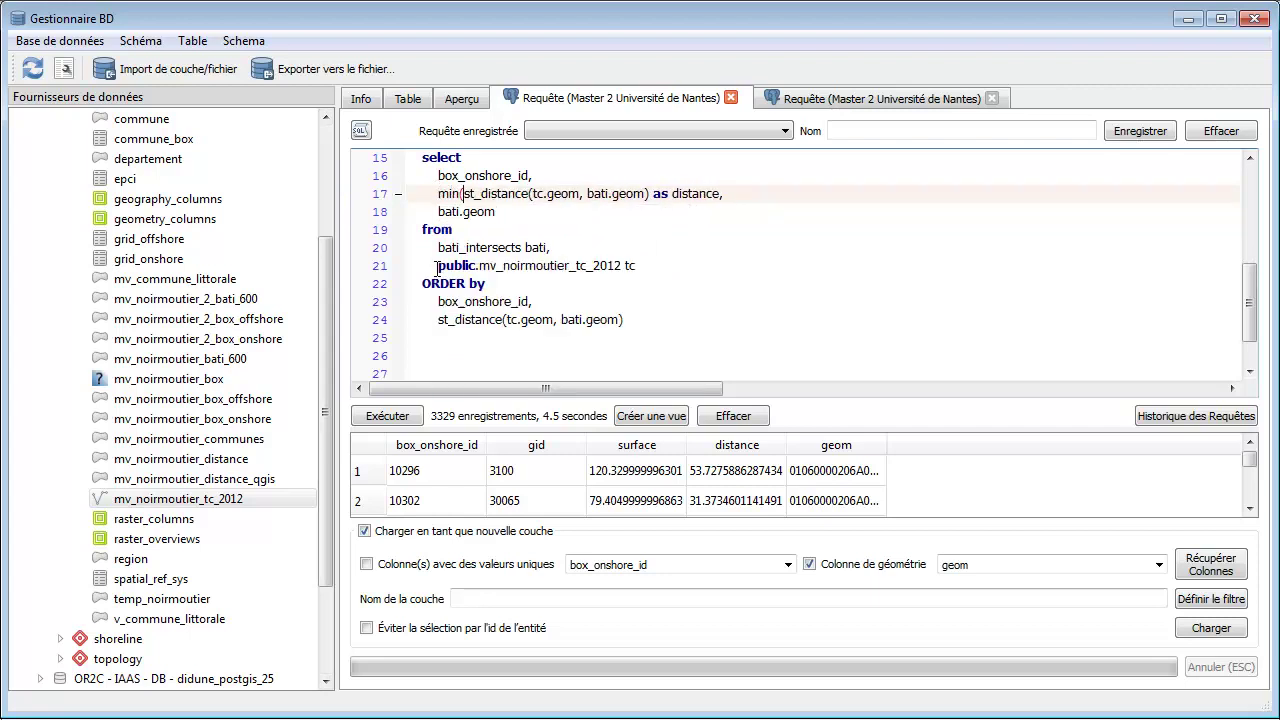
click(649, 194)
text())
Replace bati.geom with bati_geom inside the minimum distance expression
click(532, 193)
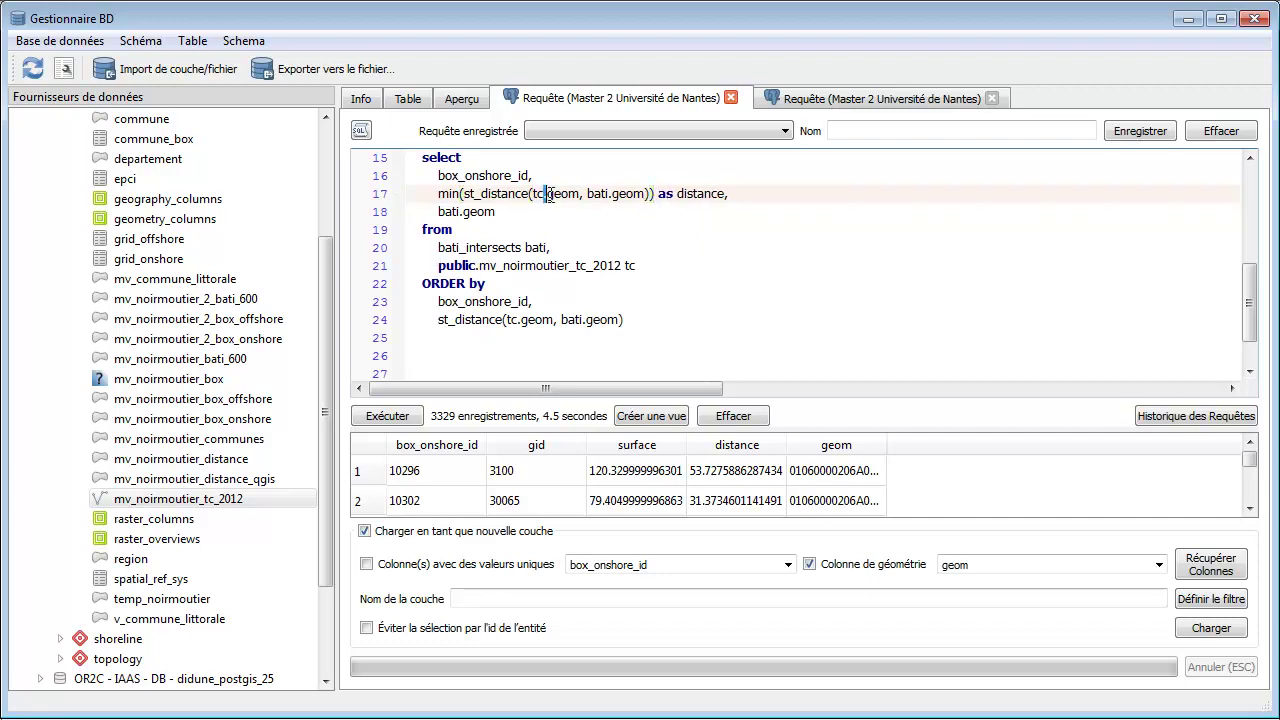
click(594, 192)
drag(587, 193, 647, 196)
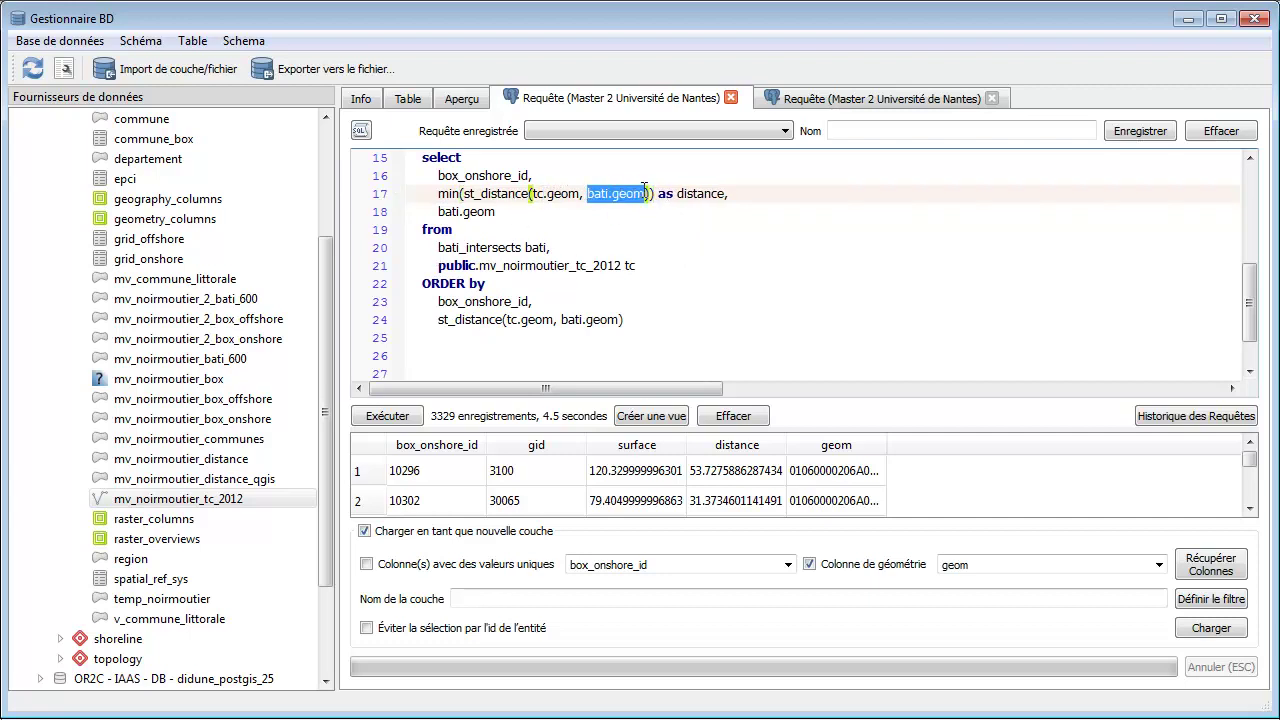
text(bati_geom)
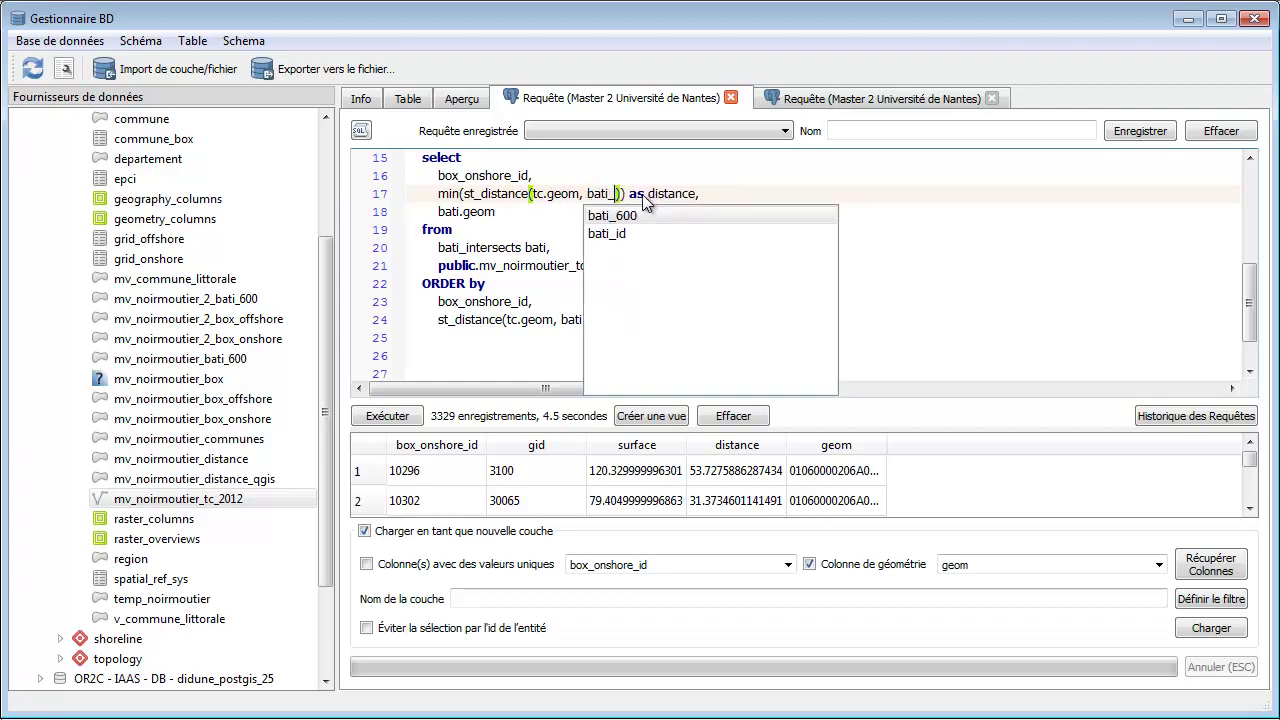
click(774, 268)
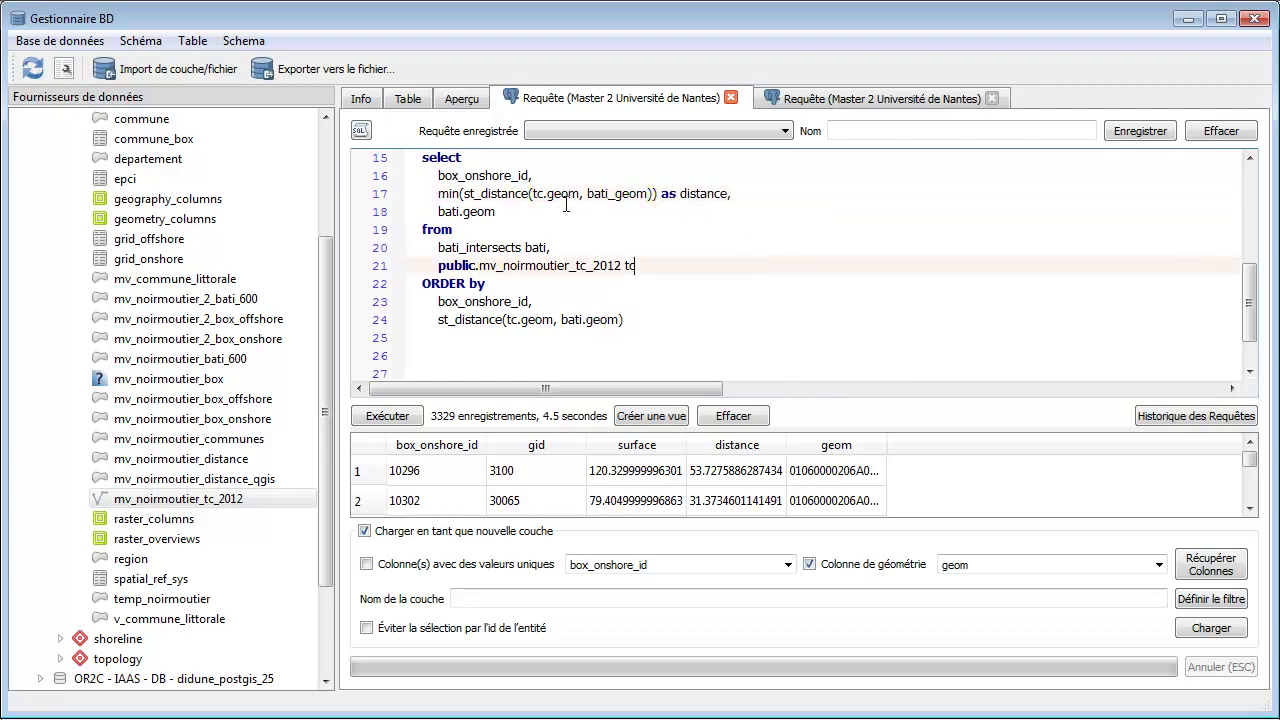
Replace the bati.geom column in the main select with box_geom
drag(438, 211, 503, 211)
text(box_geom)
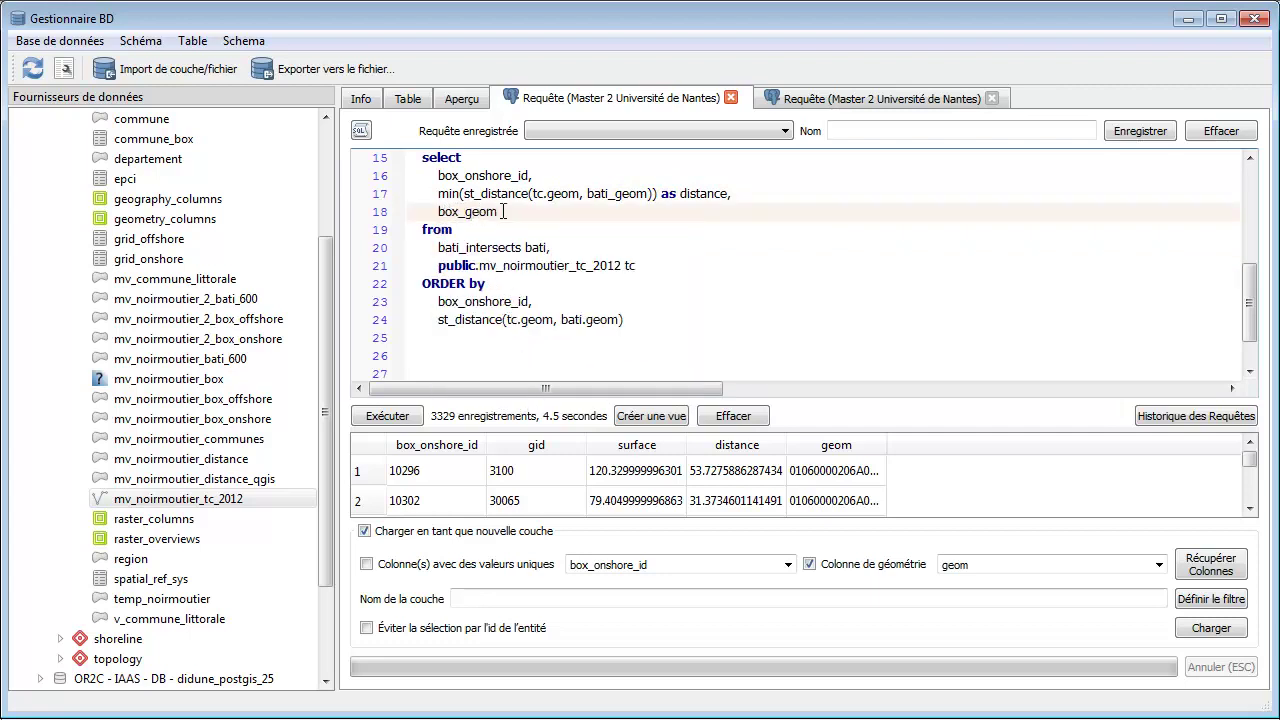
click(578, 266)
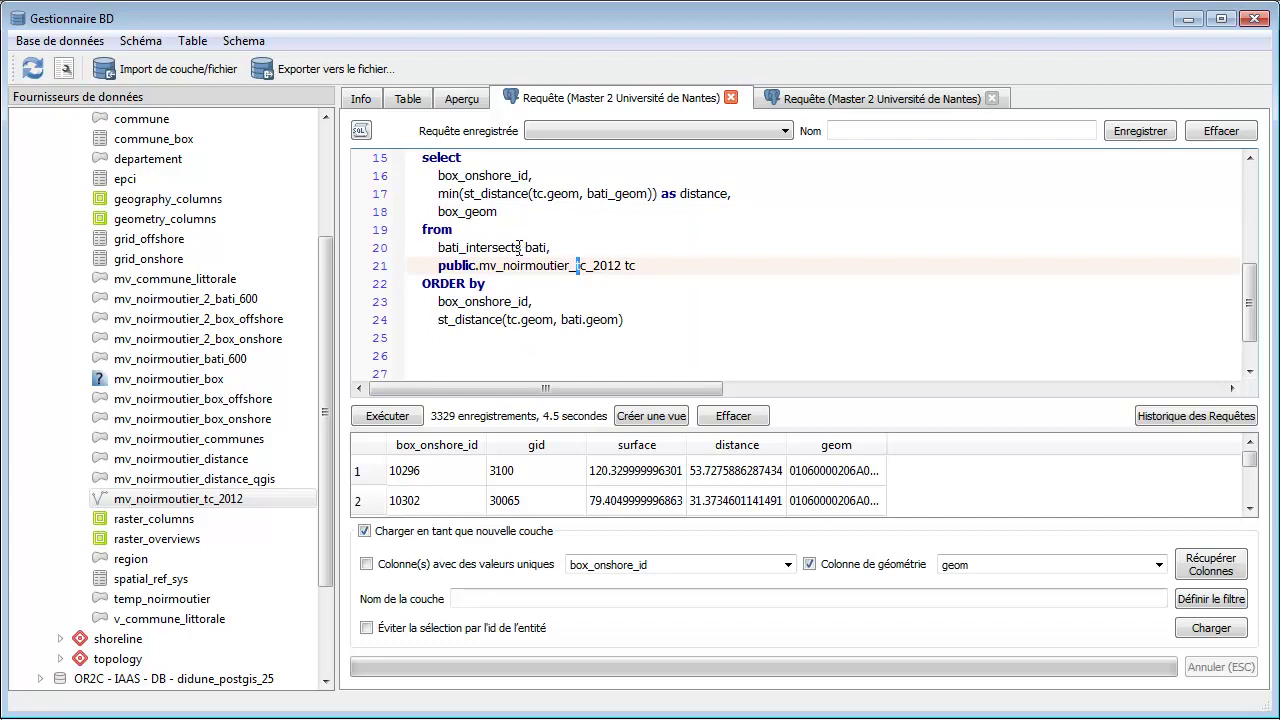
Remove the st_distance expression and the preceding comma from the ORDER BY clause, leaving only box_onshore_id
click(453, 335)
drag(676, 322, 349, 322)
key(BackSpace)
key(BackSpace)
key(BackSpace)
Add a group by clause on box_onshore_id between the FROM tables and the ORDER BY clause
click(488, 249)
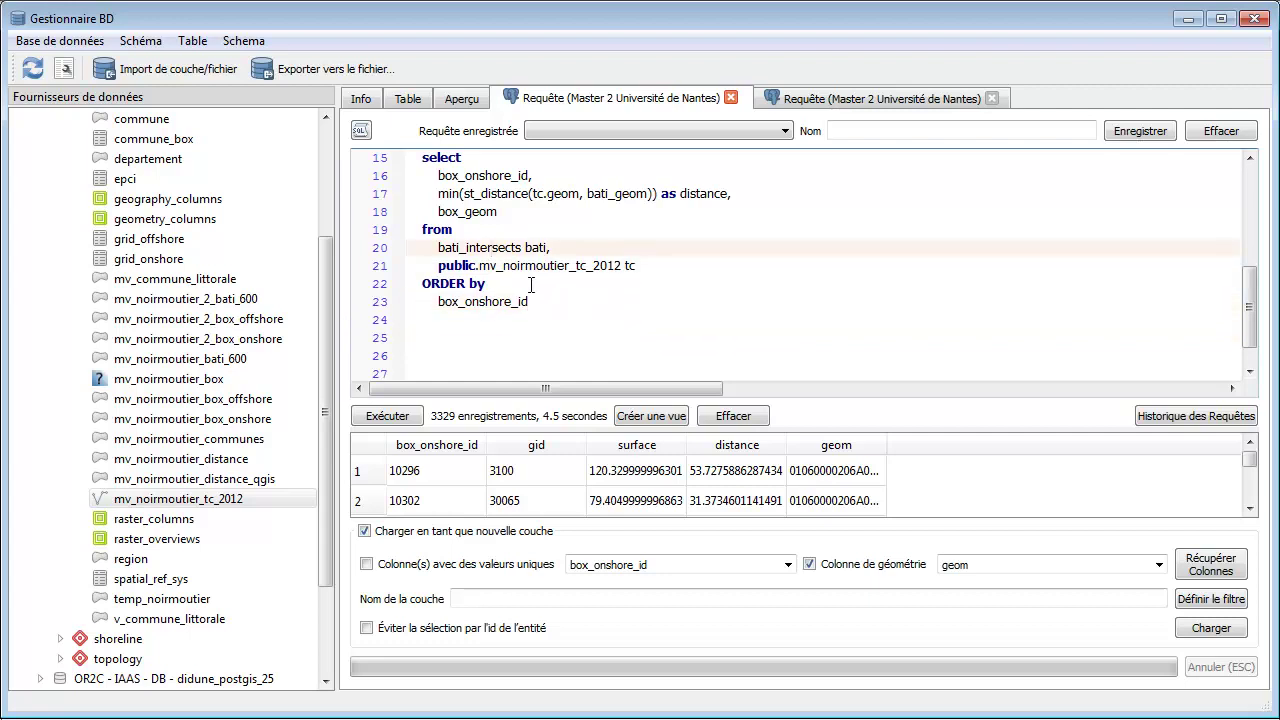
click(645, 262)
key(Return)
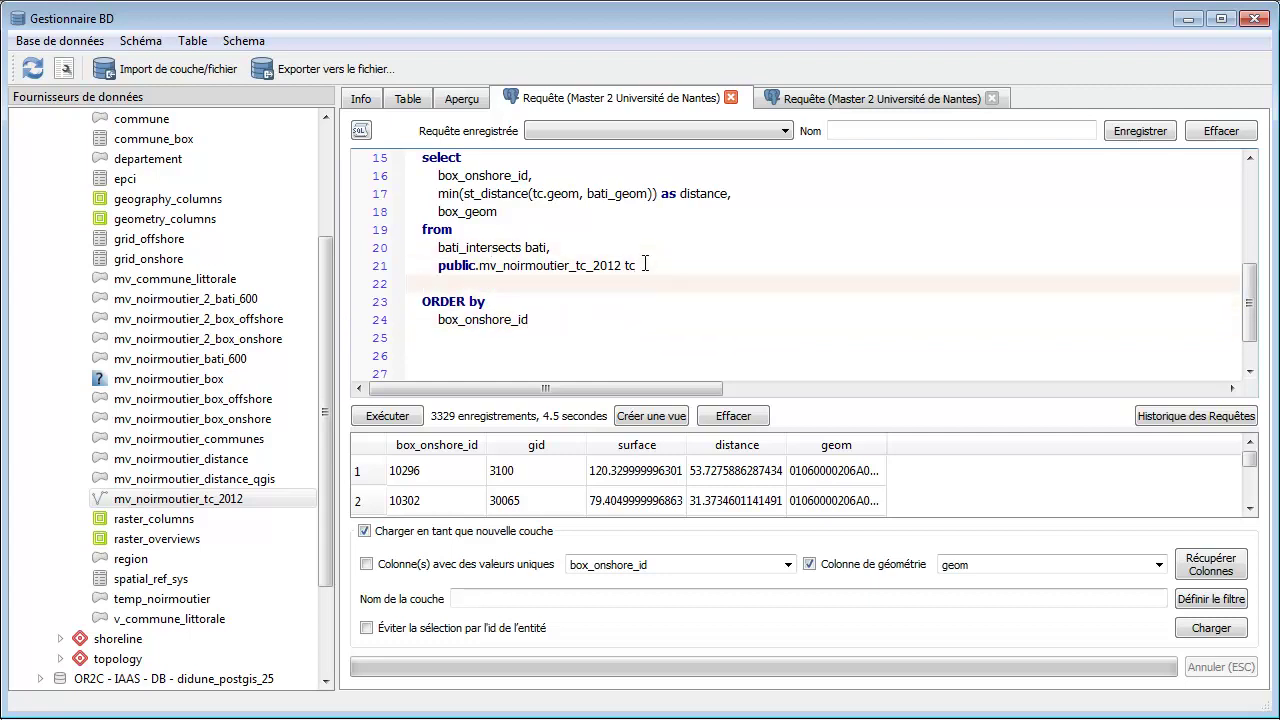
text(group by)
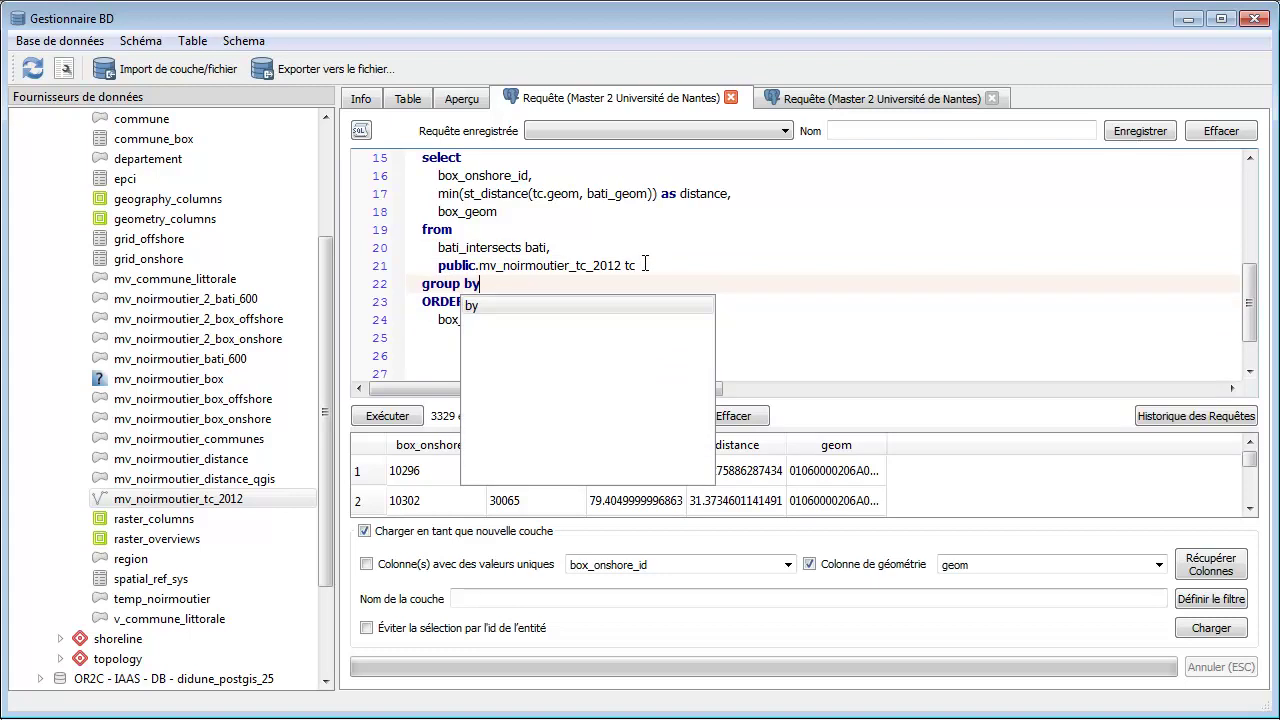
key(Return)
key(Return)
double_click(515, 175)
key(ctrl+c)
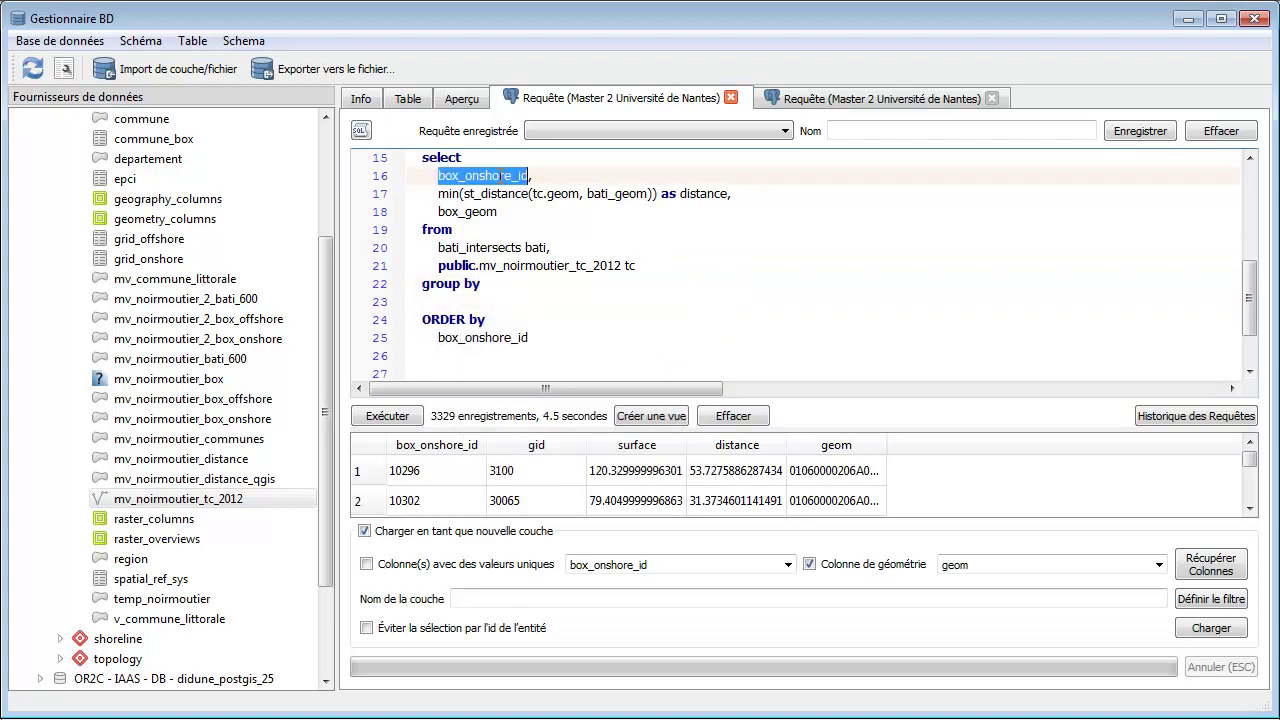
click(480, 298)
key(ctrl+v)
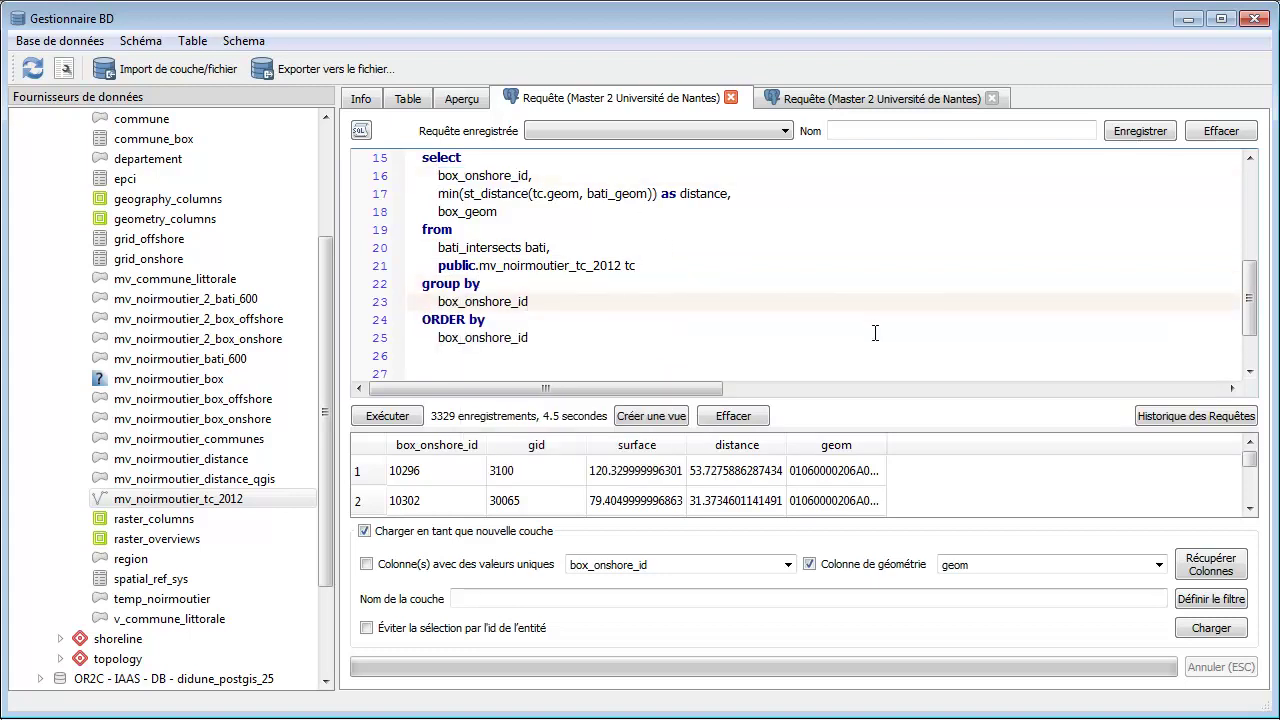
Add box_geom as a second column in the group by clause and execute the query
key(Return)
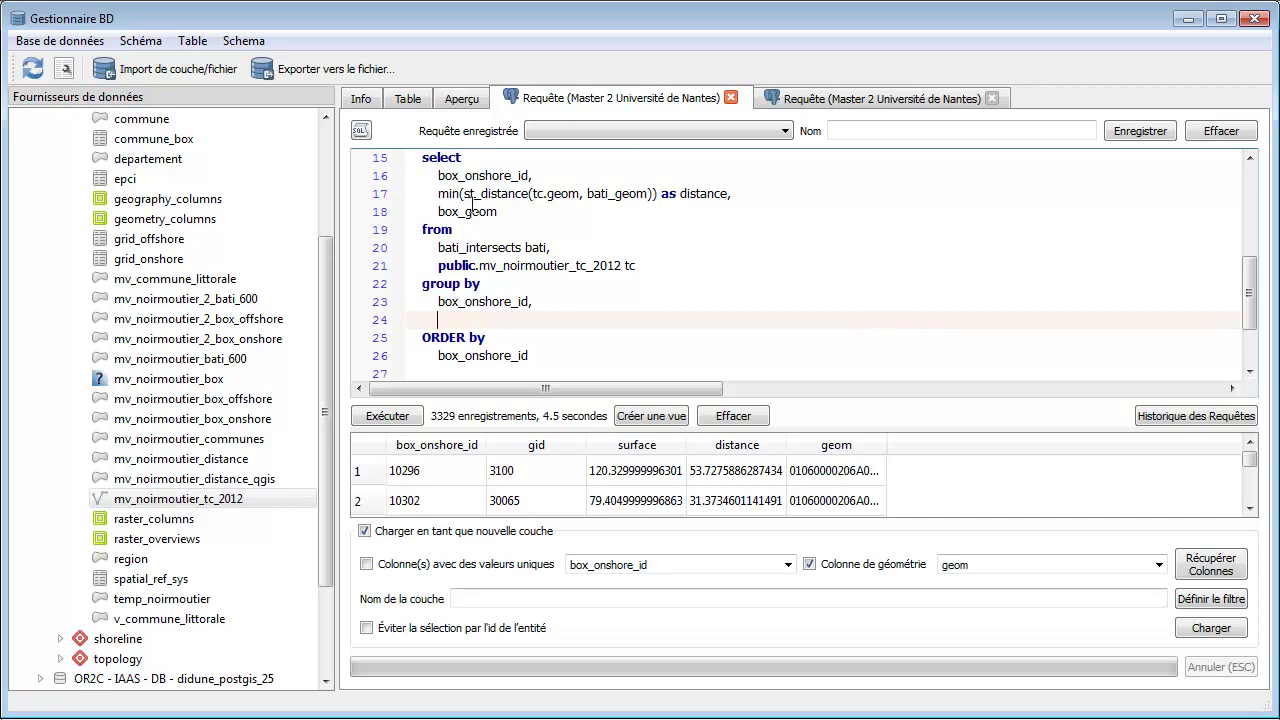
double_click(468, 211)
key(ctrl+c)
click(456, 318)
key(ctrl+v)
click(388, 416)
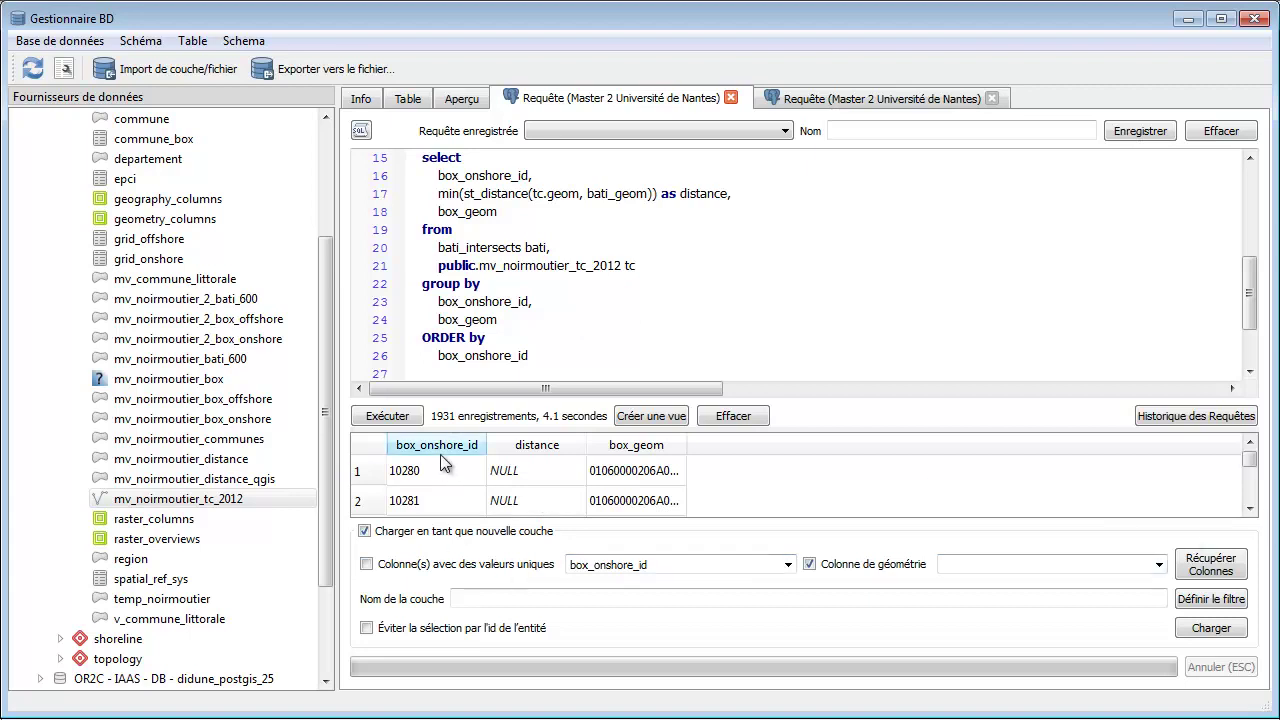
Examine the distance values of the first boxes in the query results
click(1249, 508)
click(1249, 508)
click(1249, 508)
click(1249, 508)
click(1249, 508)
click(1249, 508)
click(1249, 508)
click(1249, 508)
click(1249, 508)
click(1249, 508)
click(1249, 508)
click(1249, 508)
click(1249, 508)
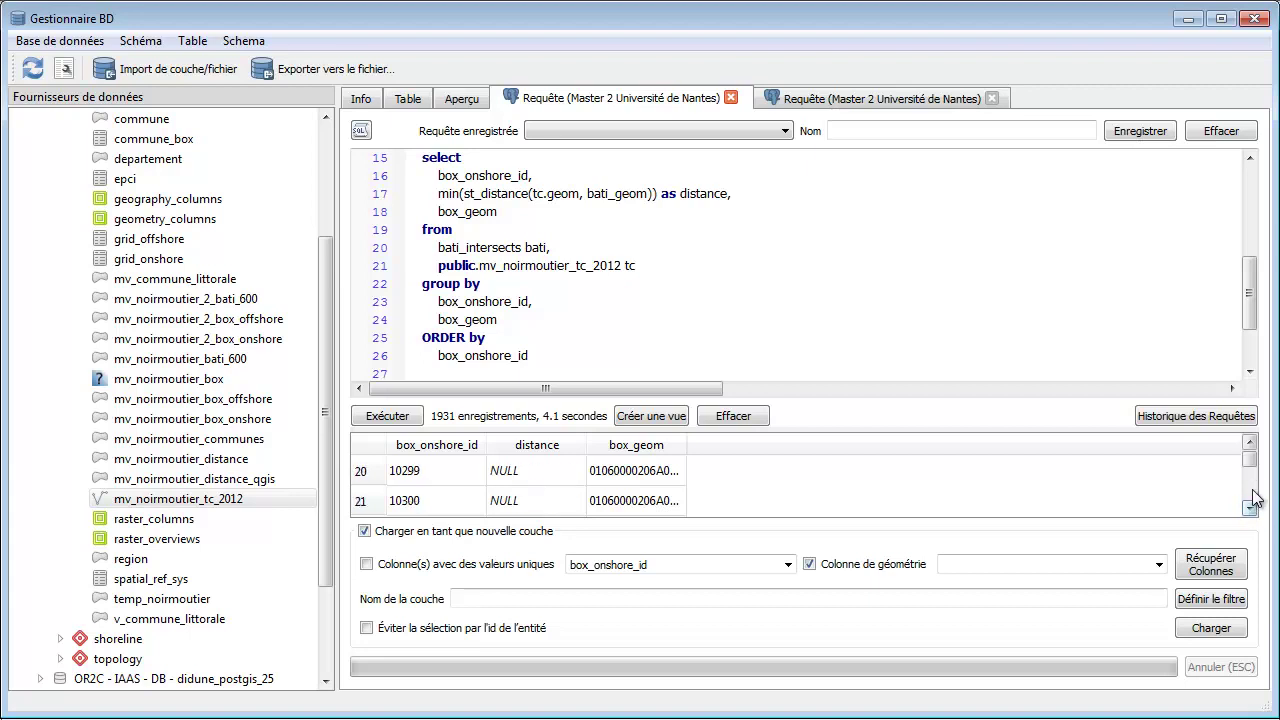
click(1249, 443)
click(1249, 443)
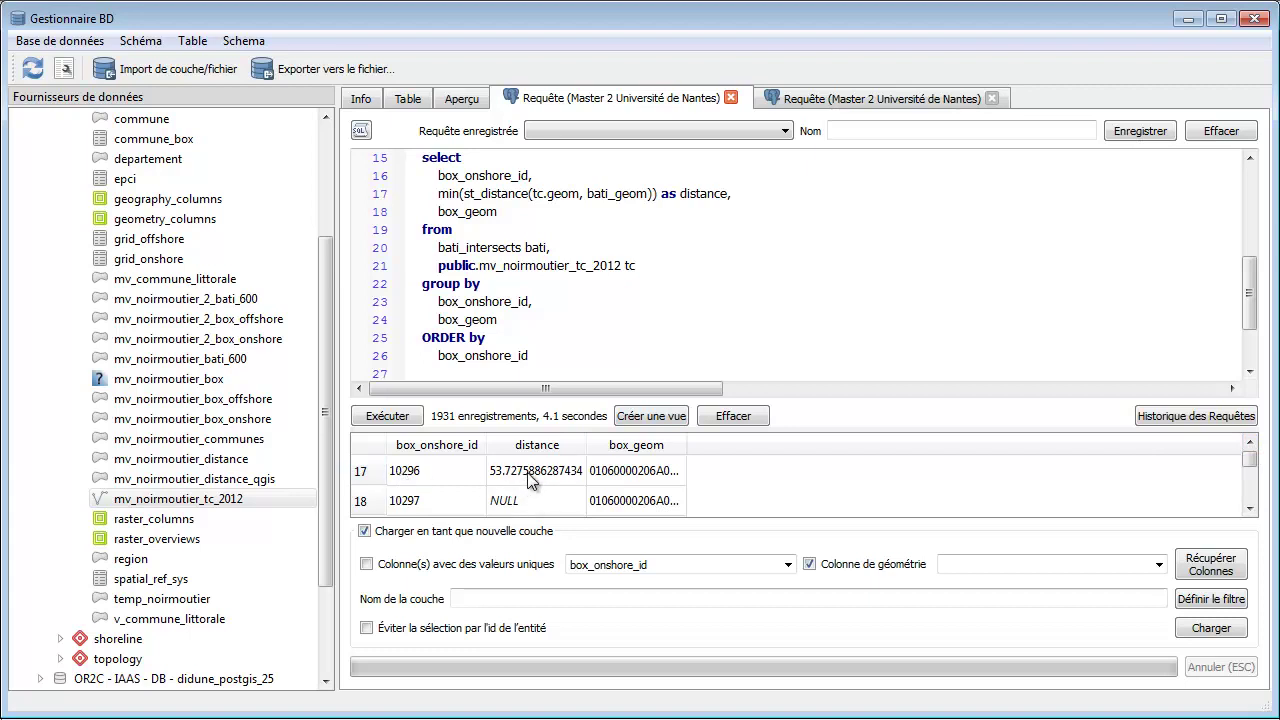
Try to add a bati_geom column before box_geom in the main select and execute the query
click(742, 197)
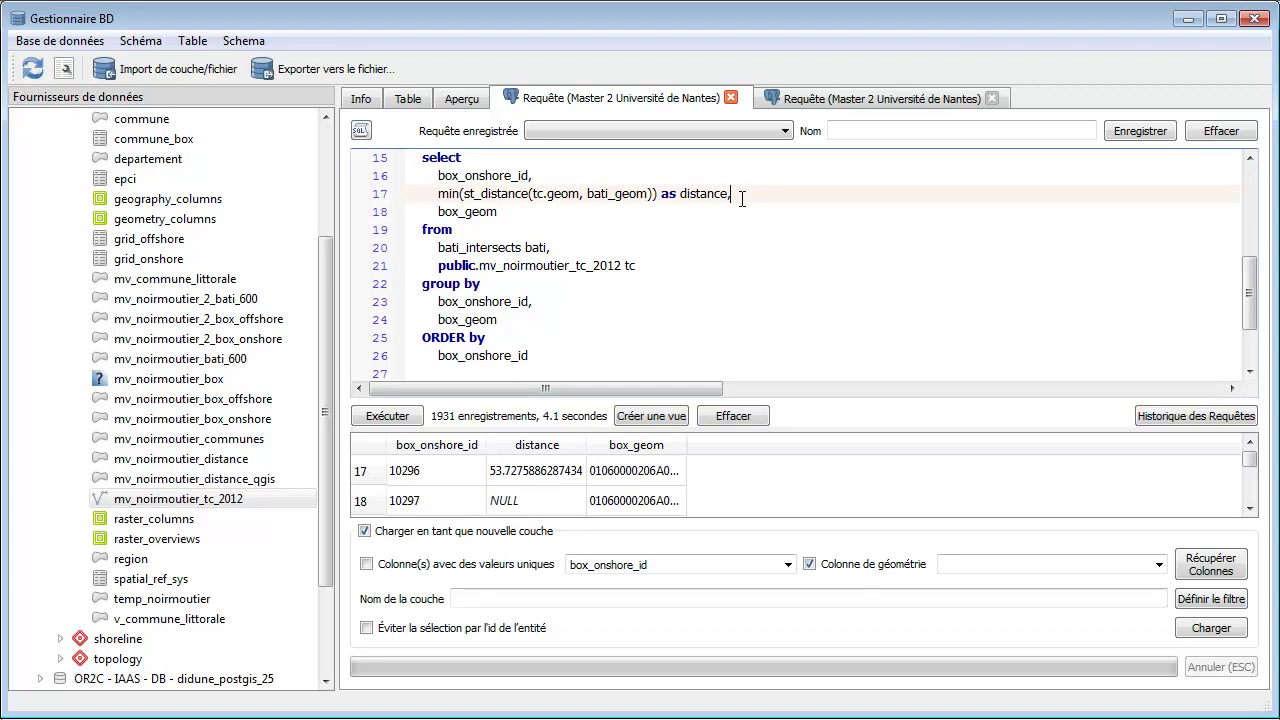
key(Return)
text(bat)
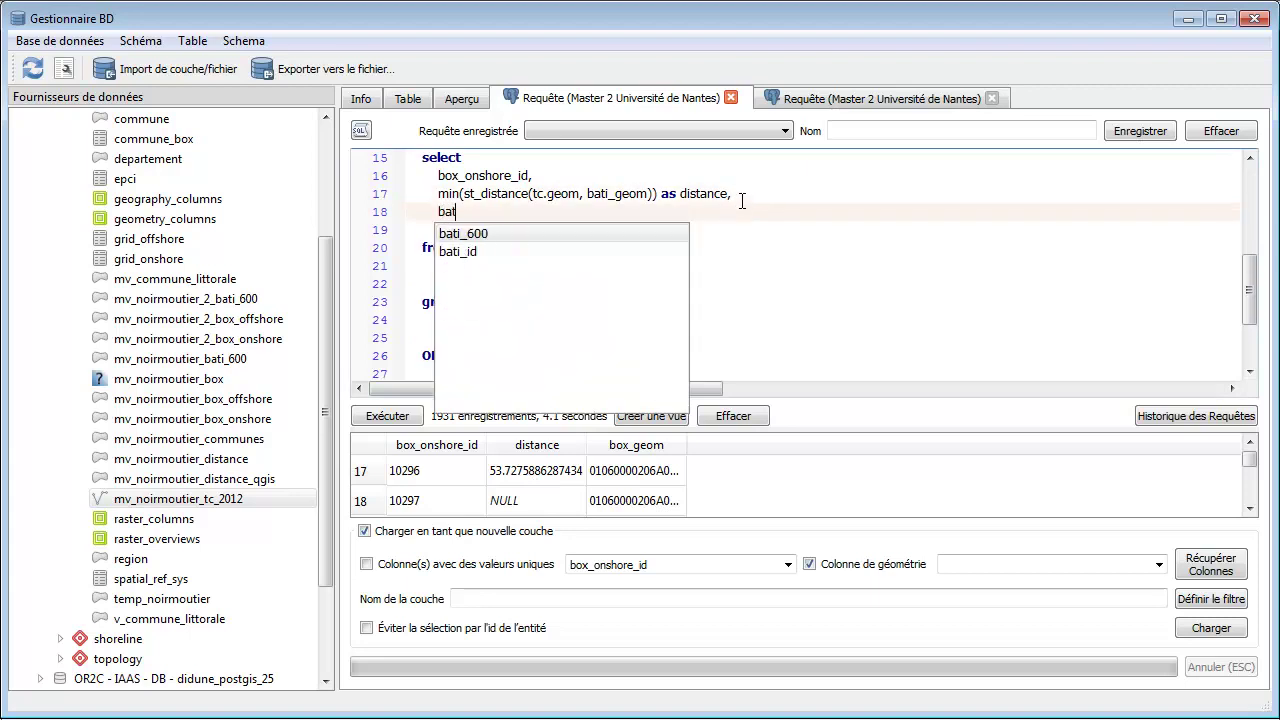
text(i_geom)
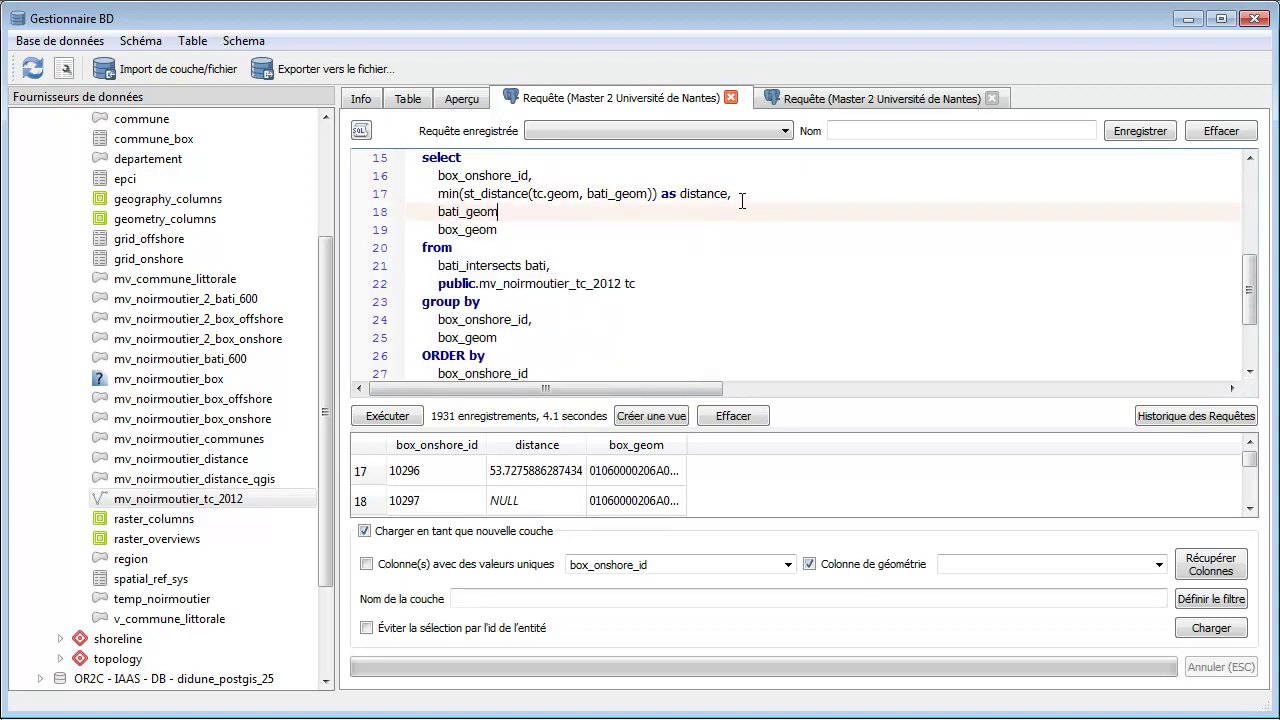
text(,)
click(400, 416)
click(790, 505)
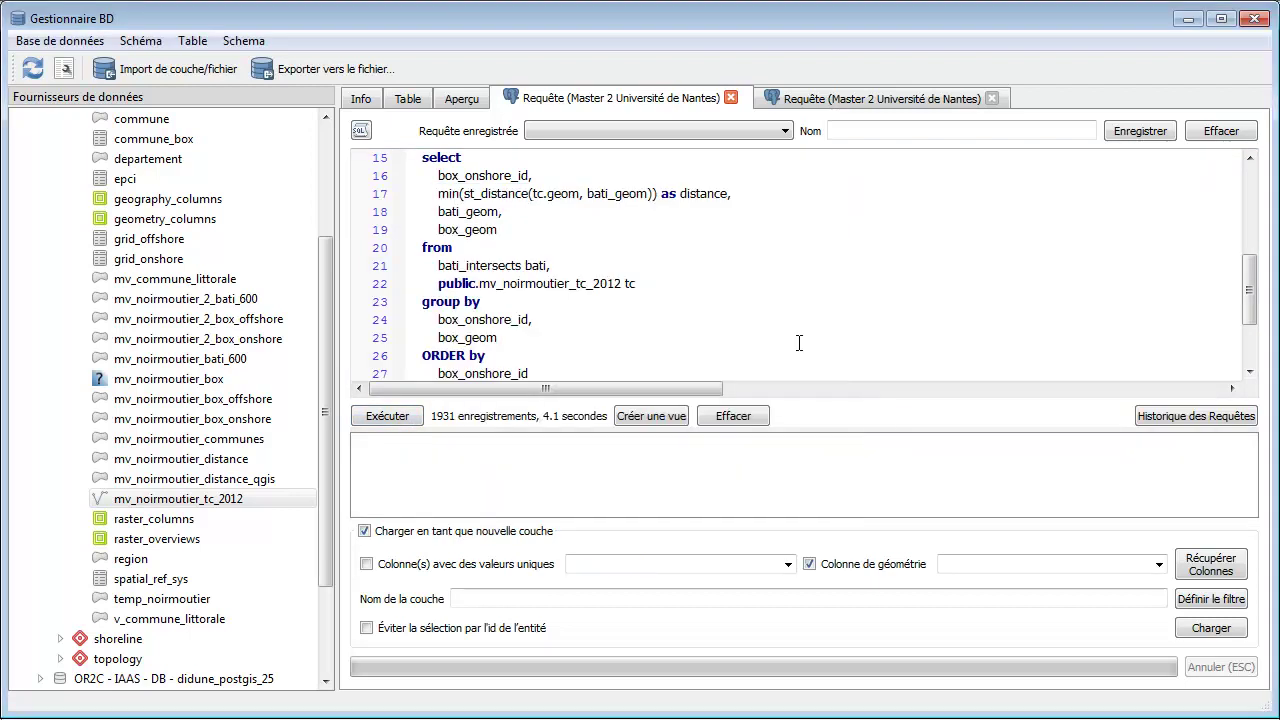
Remove the bati_geom line from the main select
click(468, 212)
double_click(468, 212)
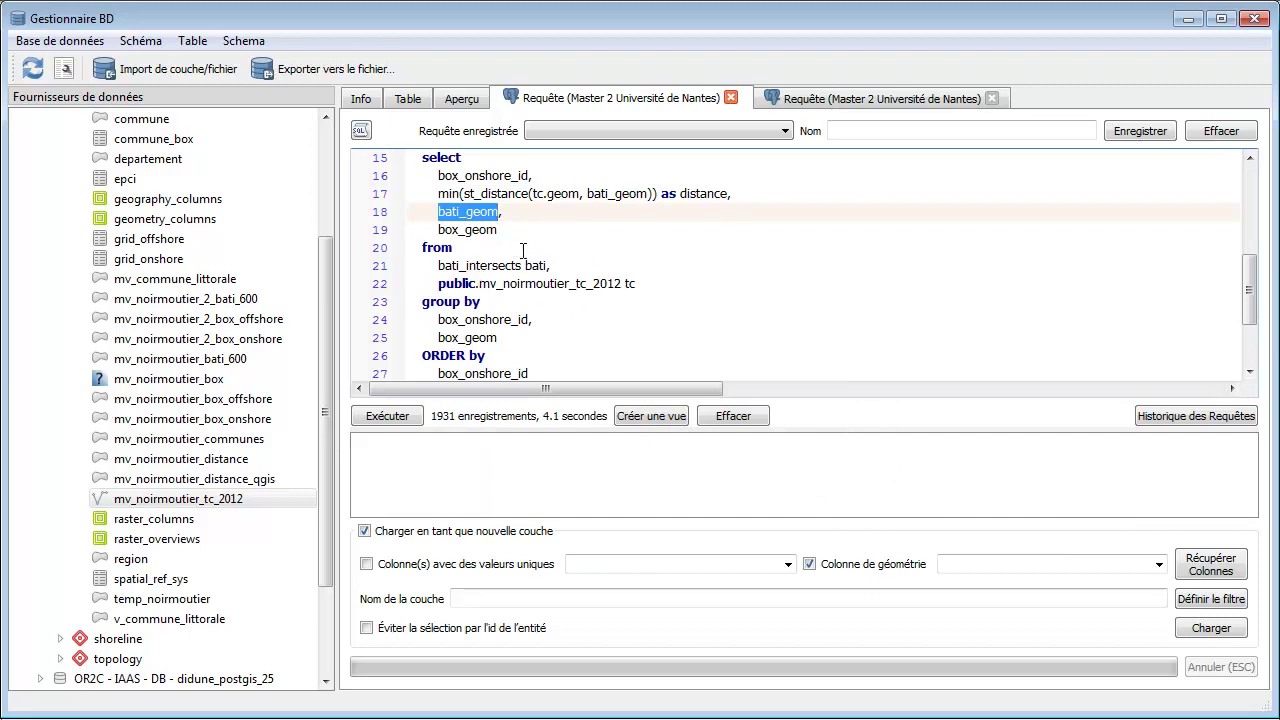
click(468, 212)
double_click(468, 212)
drag(500, 212, 249, 206)
key(BackSpace)
key(BackSpace)
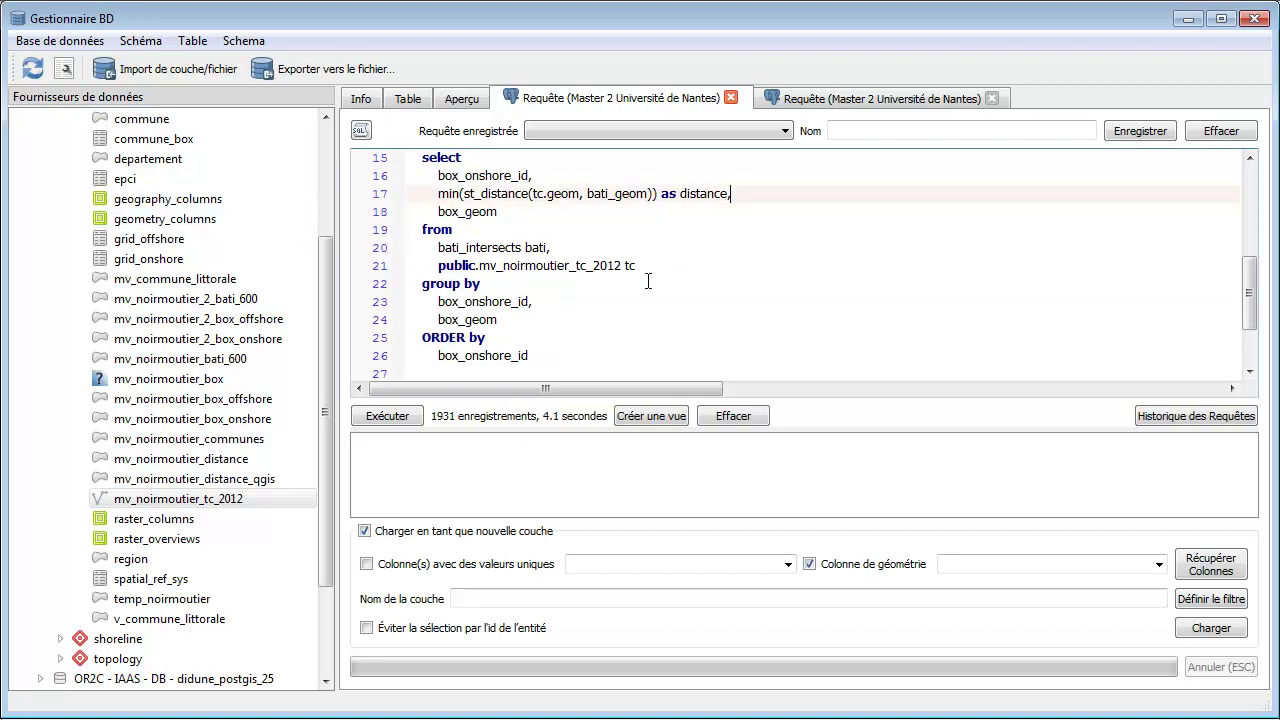
Execute the query and load its result as a new layer with box_geom as the geometry column
click(388, 416)
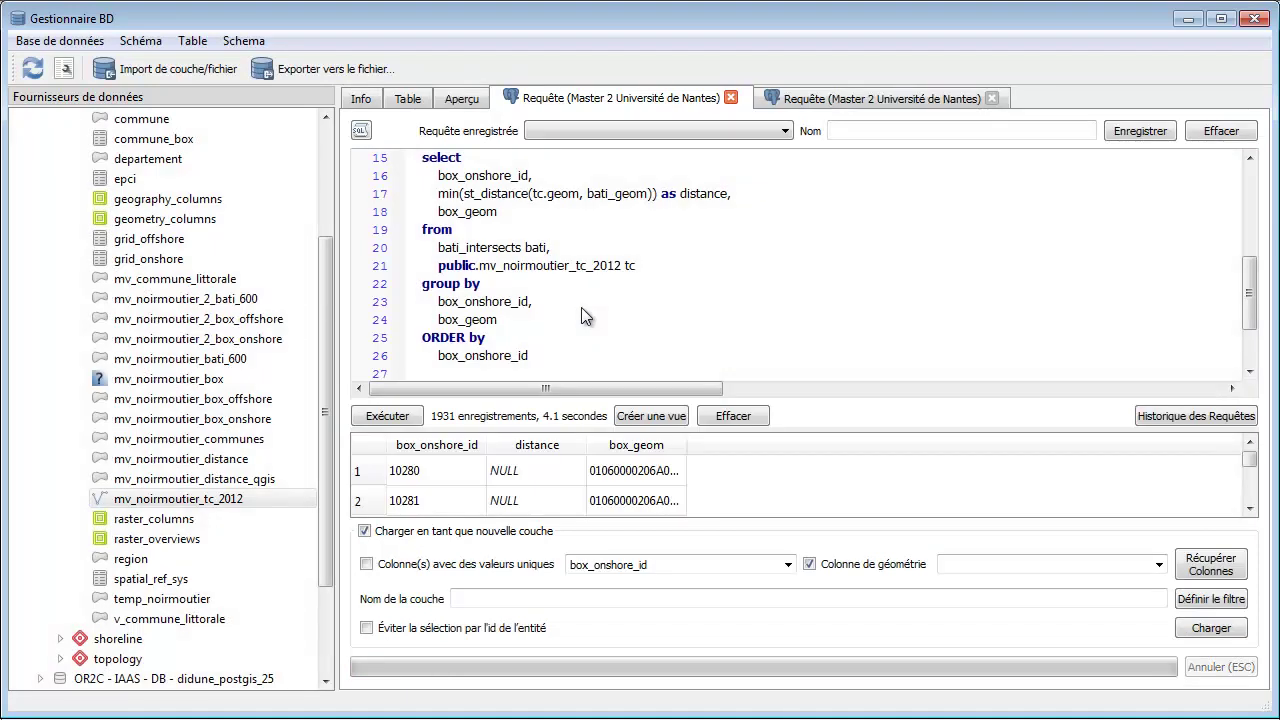
click(1152, 566)
click(960, 603)
click(1230, 628)
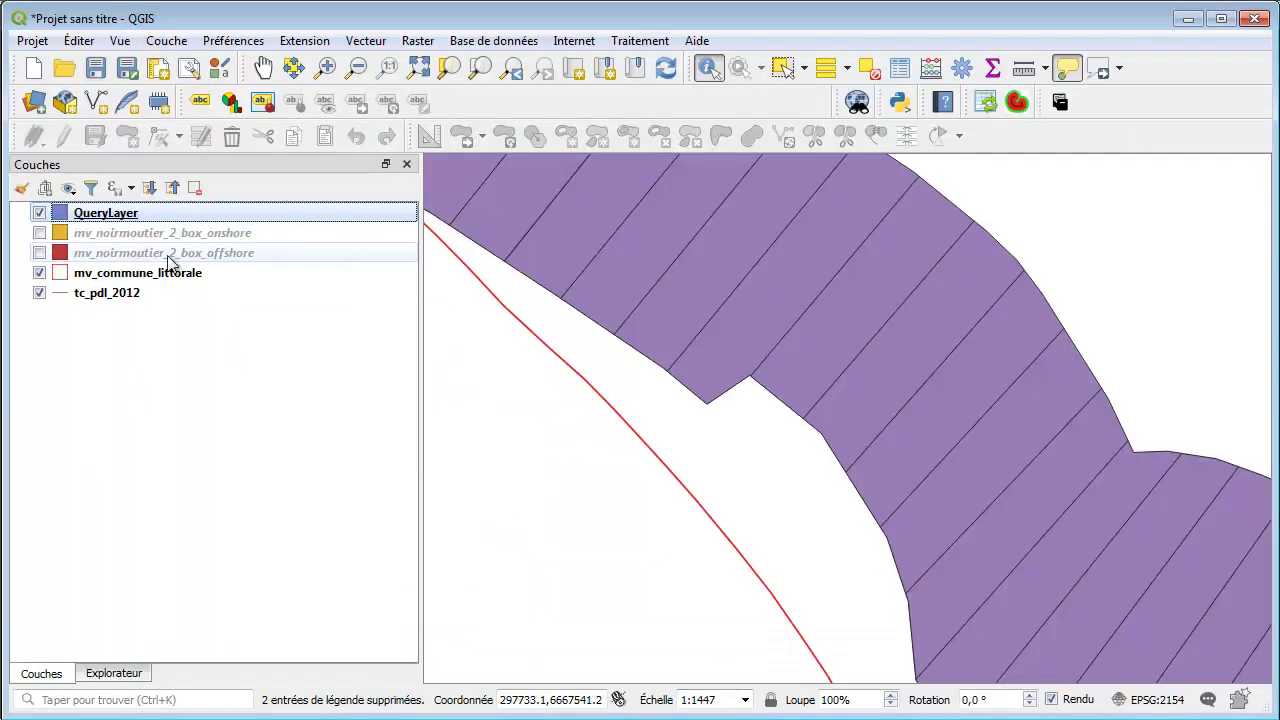
Switch to the QGIS main window and add the mv_noirmoutier_2_bati_600 buildings layer to the map
scroll(931, 371, down, 1)
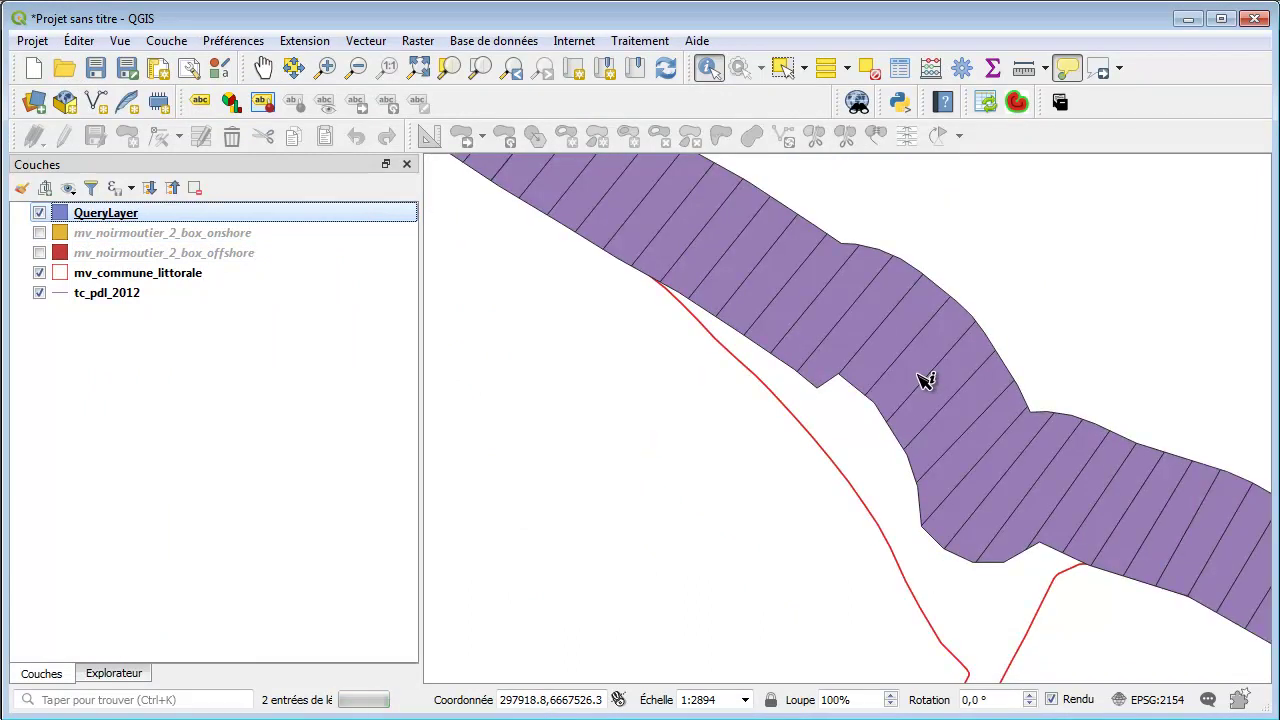
click(110, 673)
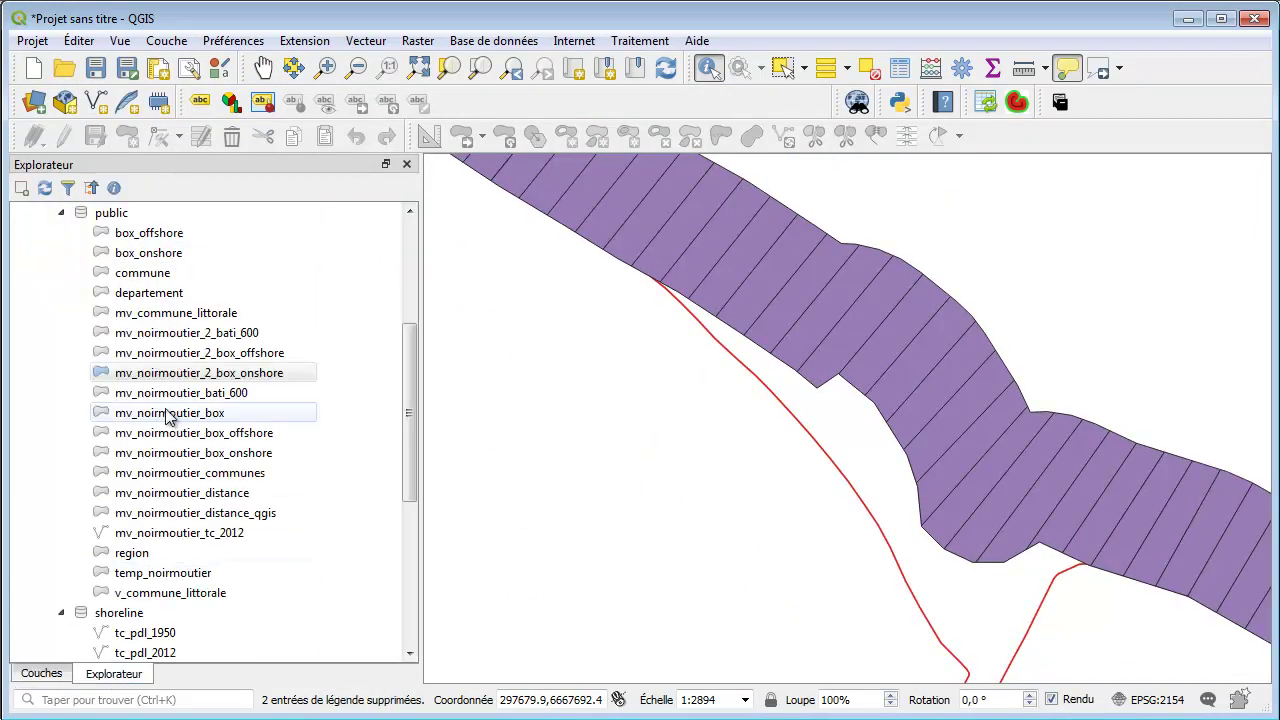
drag(217, 333, 722, 403)
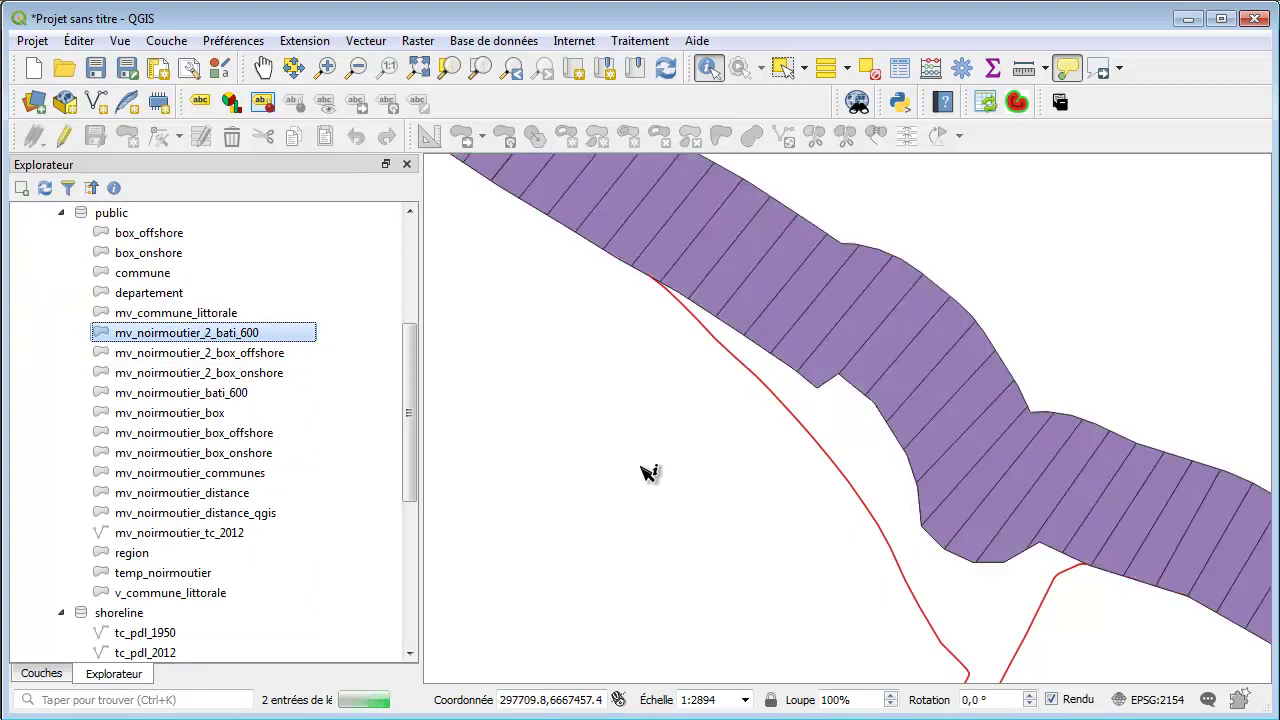
click(44, 675)
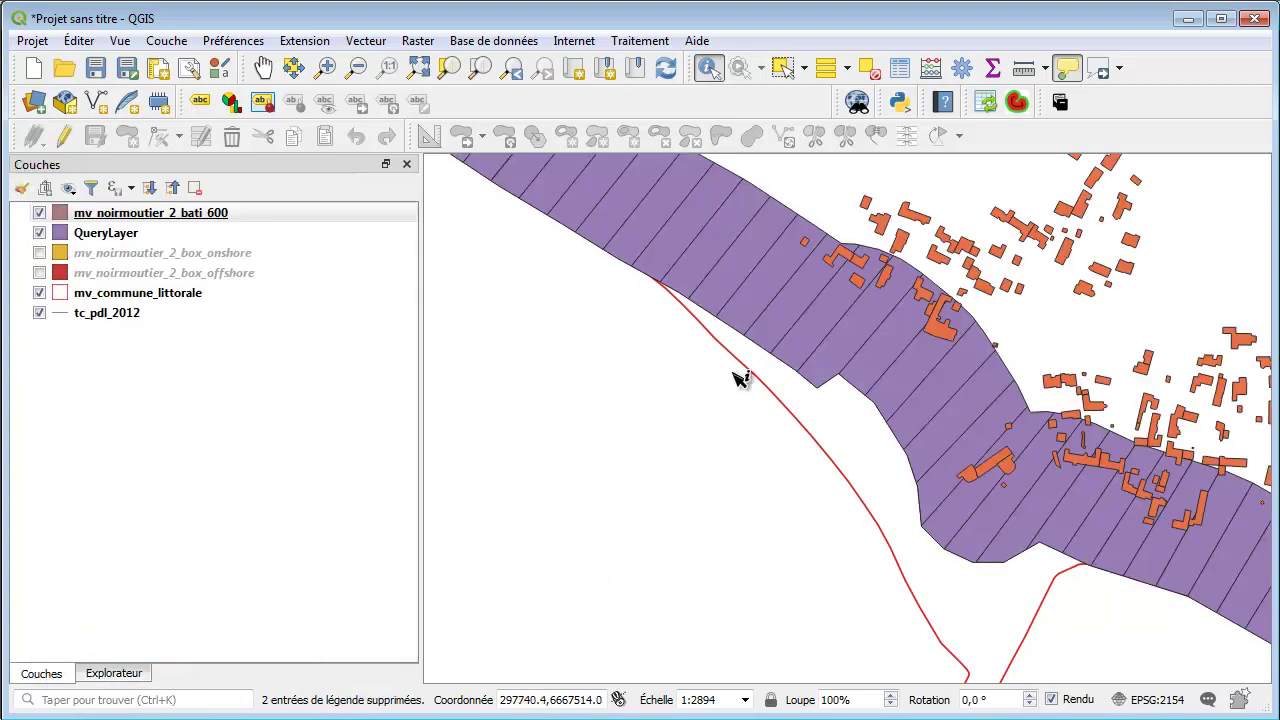
Identify two QueryLayer boxes containing buildings to read their minimum distance values
click(106, 235)
click(758, 236)
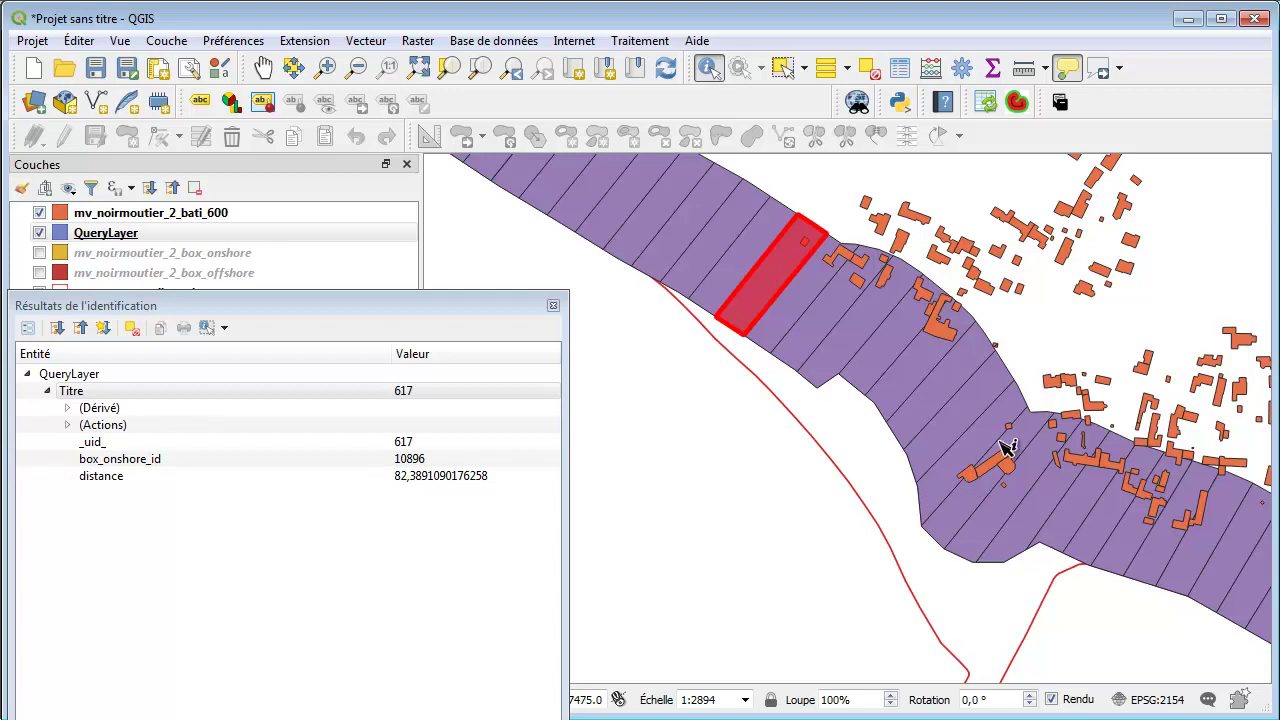
click(940, 485)
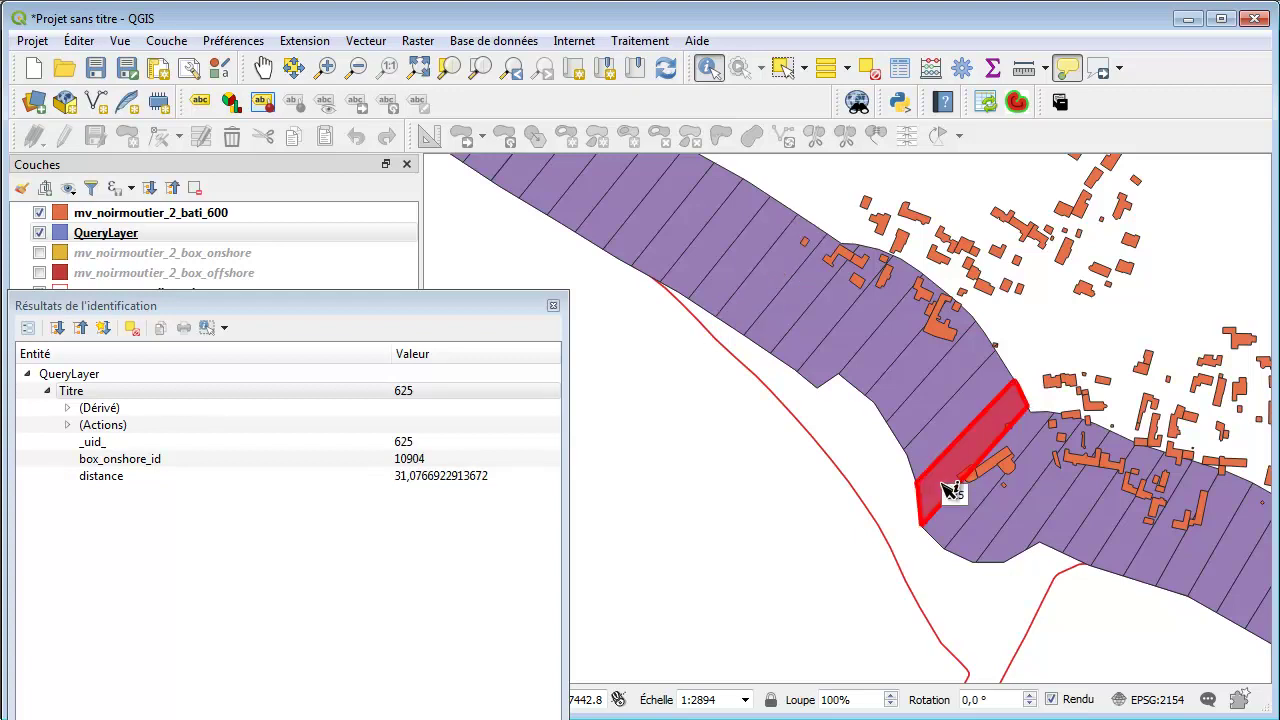
click(819, 529)
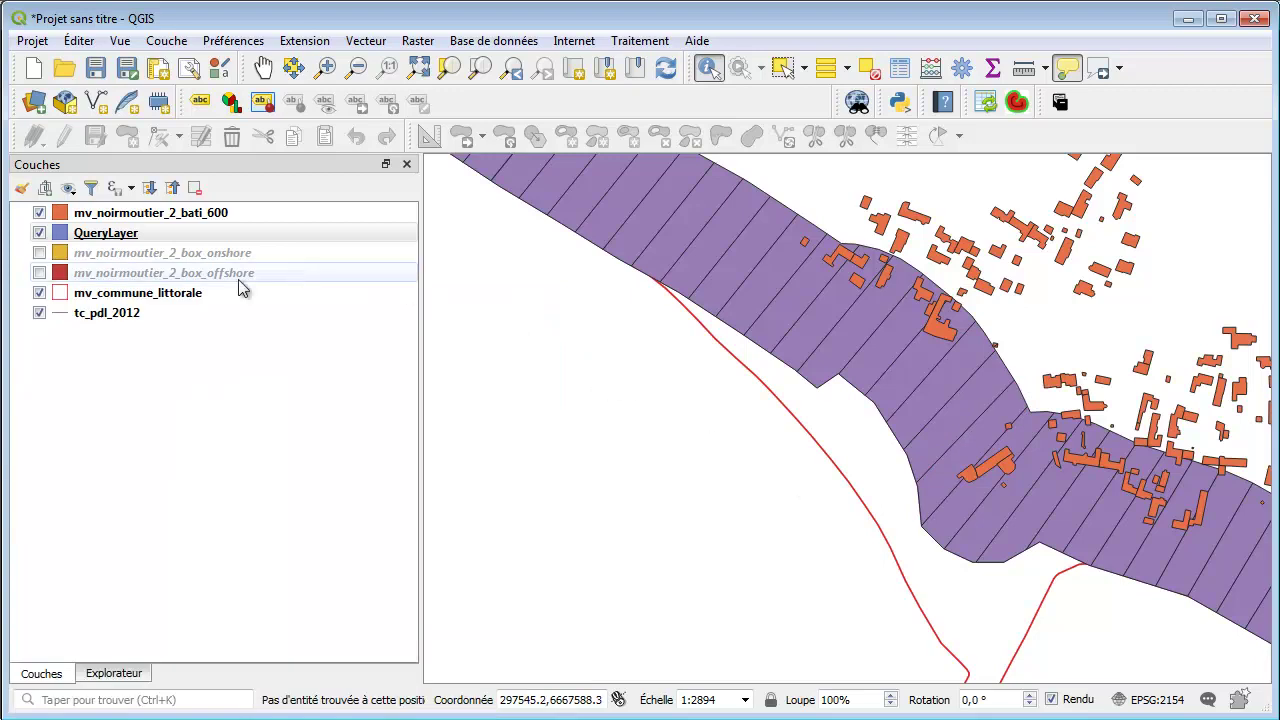
Set QueryLayer's symbology to graduated (Gradué) based on the distance column
right_click(115, 236)
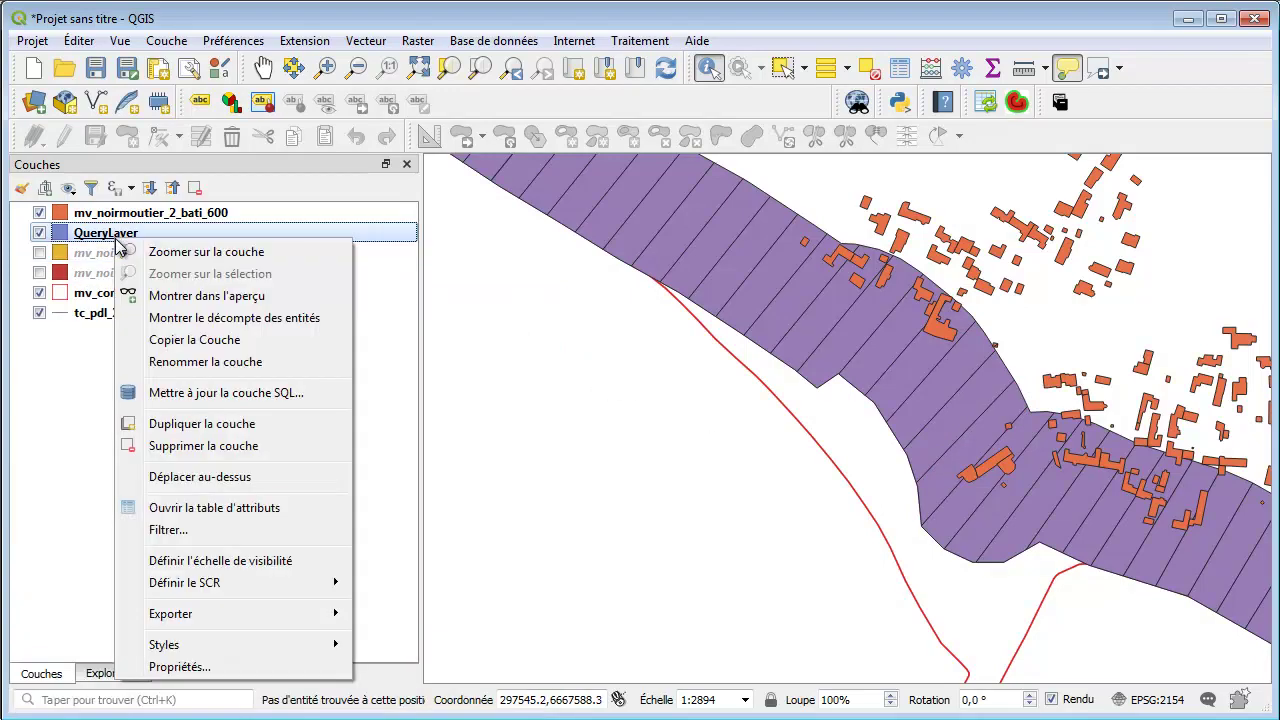
click(224, 676)
click(322, 44)
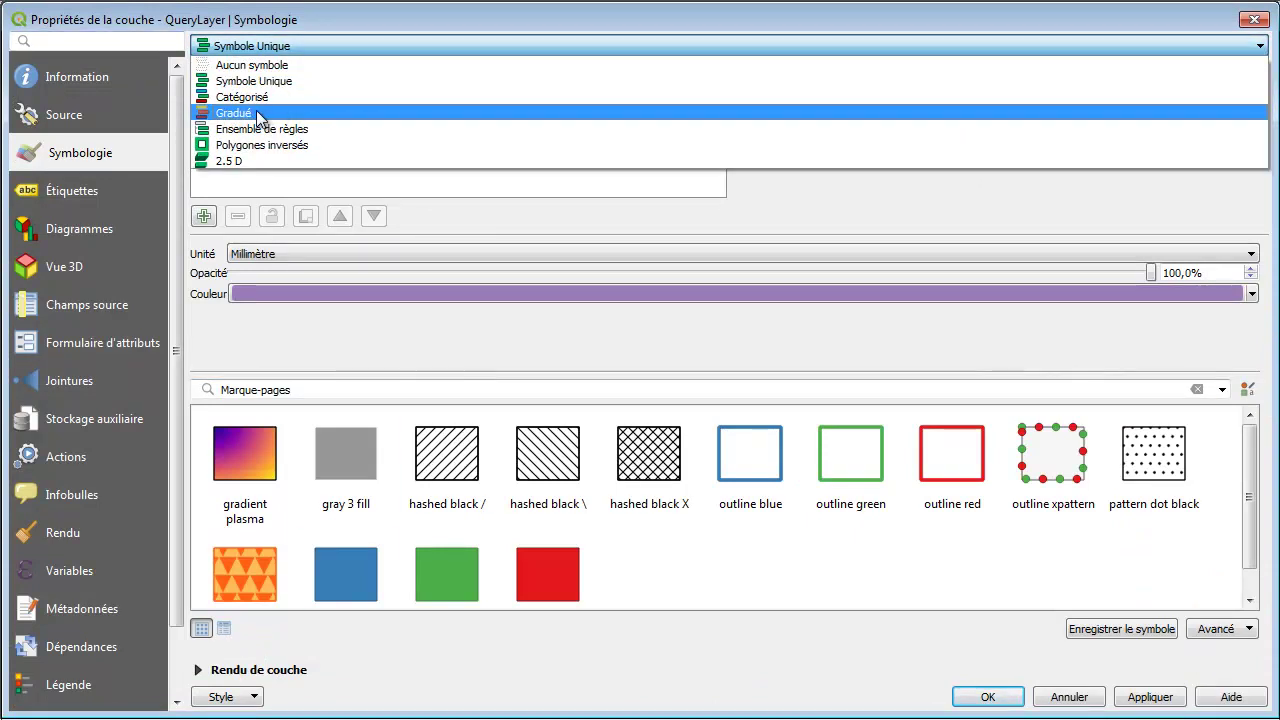
click(255, 97)
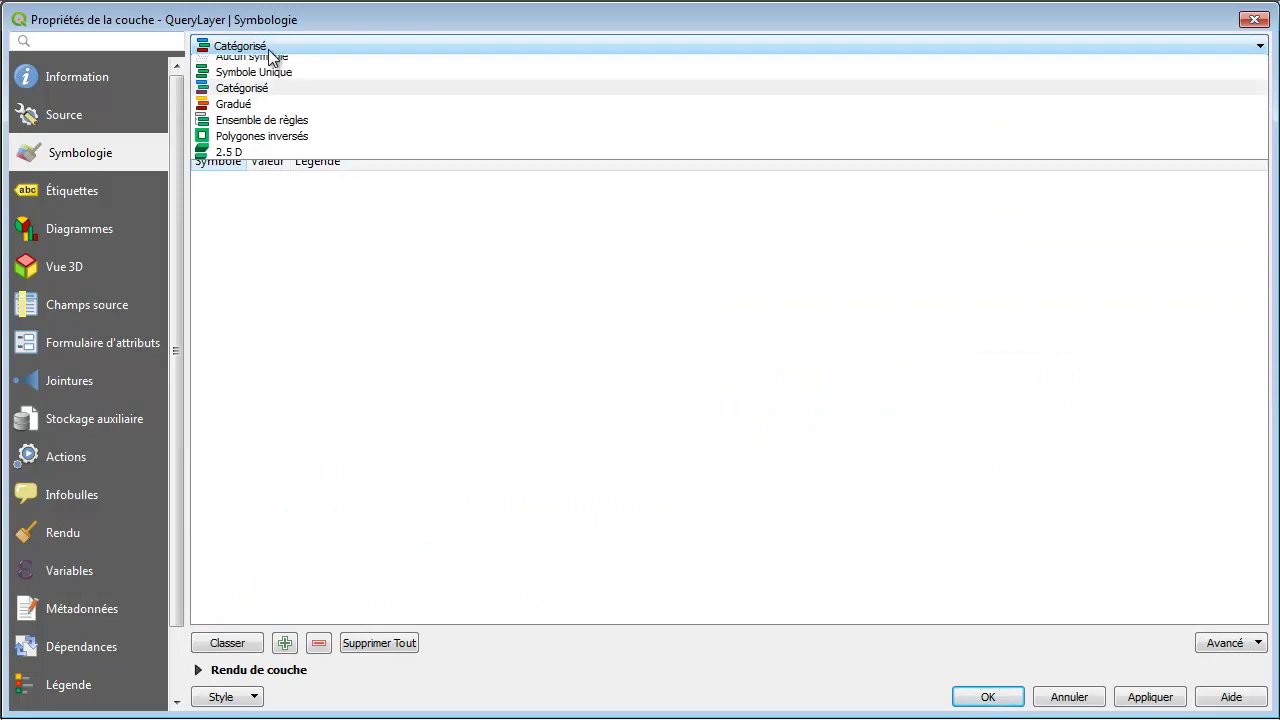
click(246, 113)
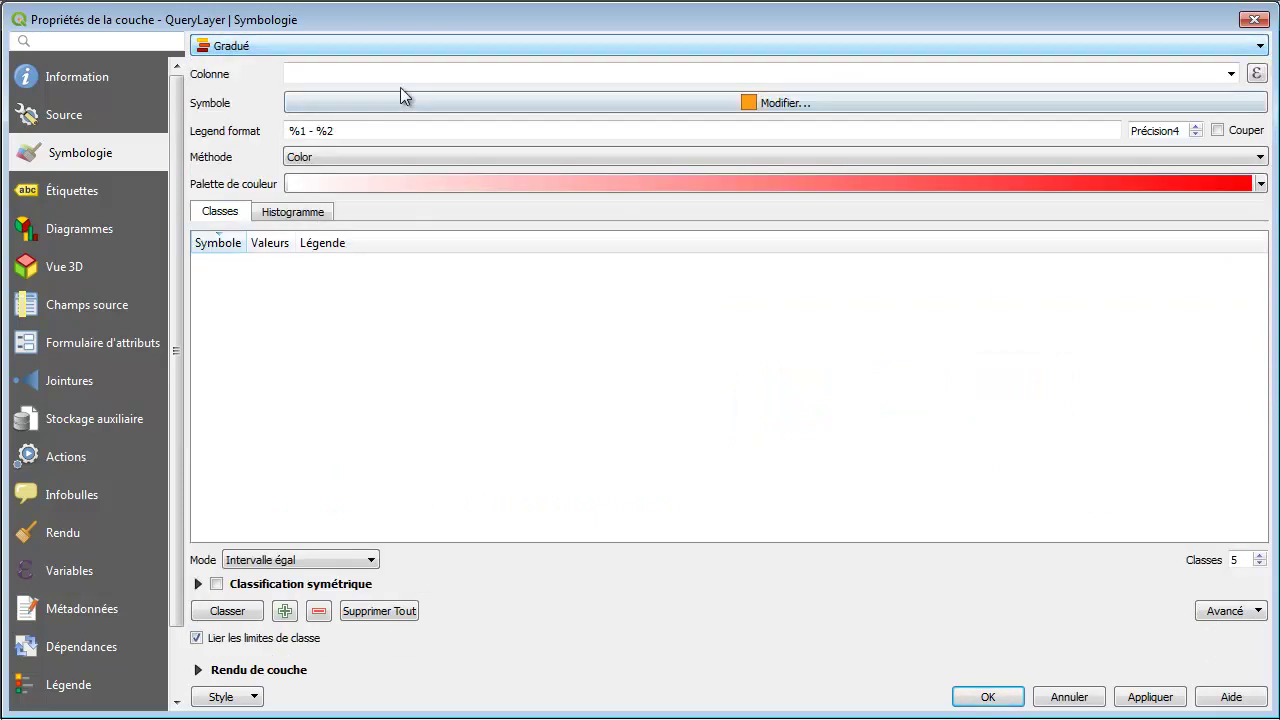
click(1235, 76)
click(318, 126)
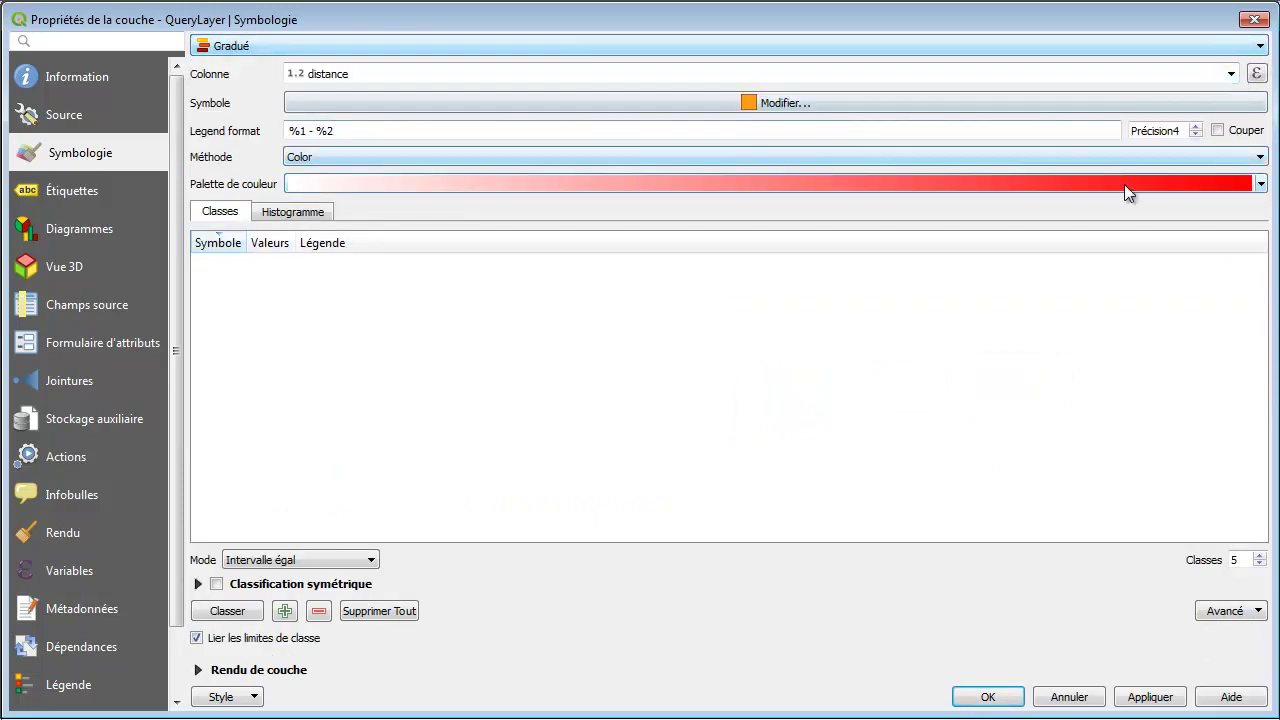
Invert the graduated style's colour palette so it runs from red to white
click(1263, 191)
click(706, 237)
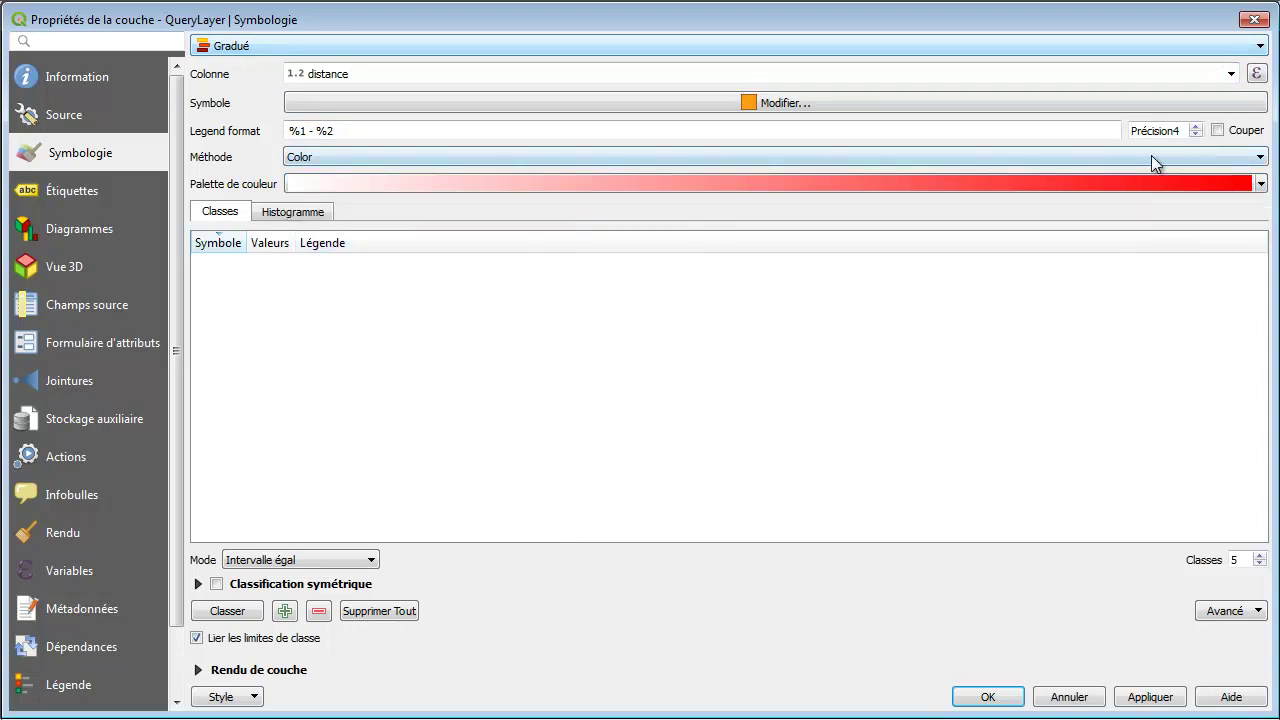
click(414, 186)
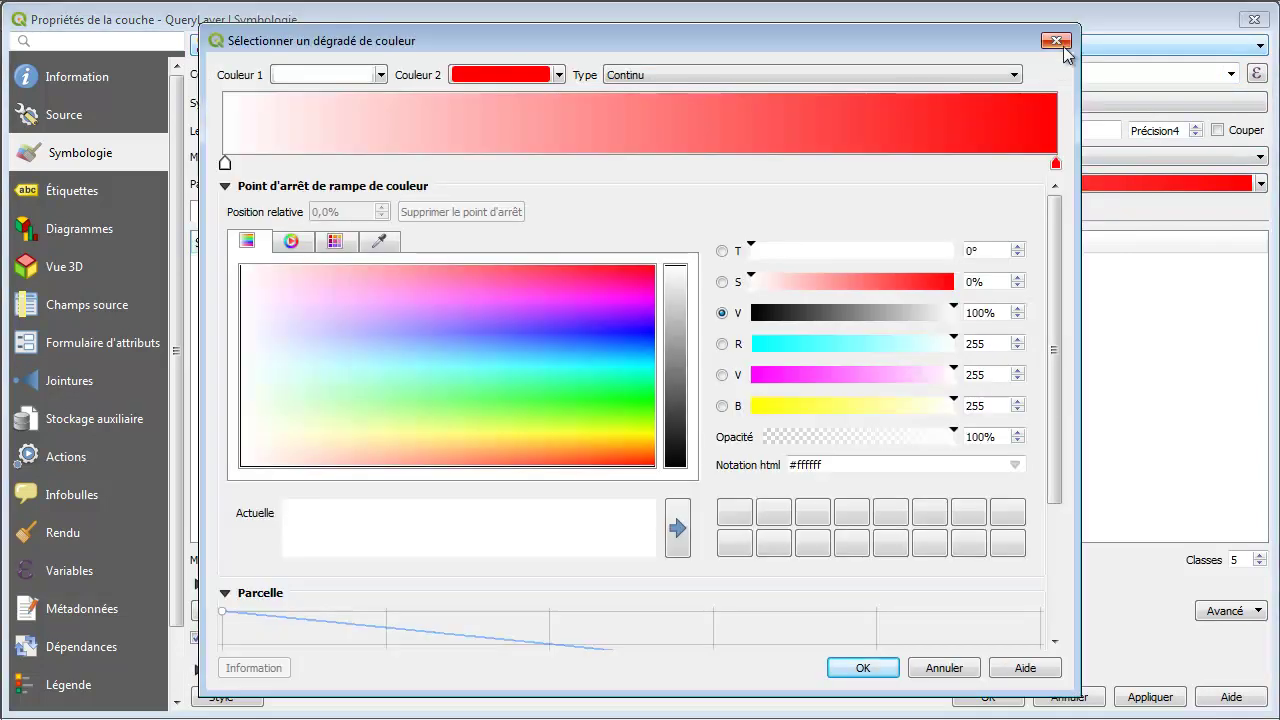
click(1060, 45)
click(1261, 185)
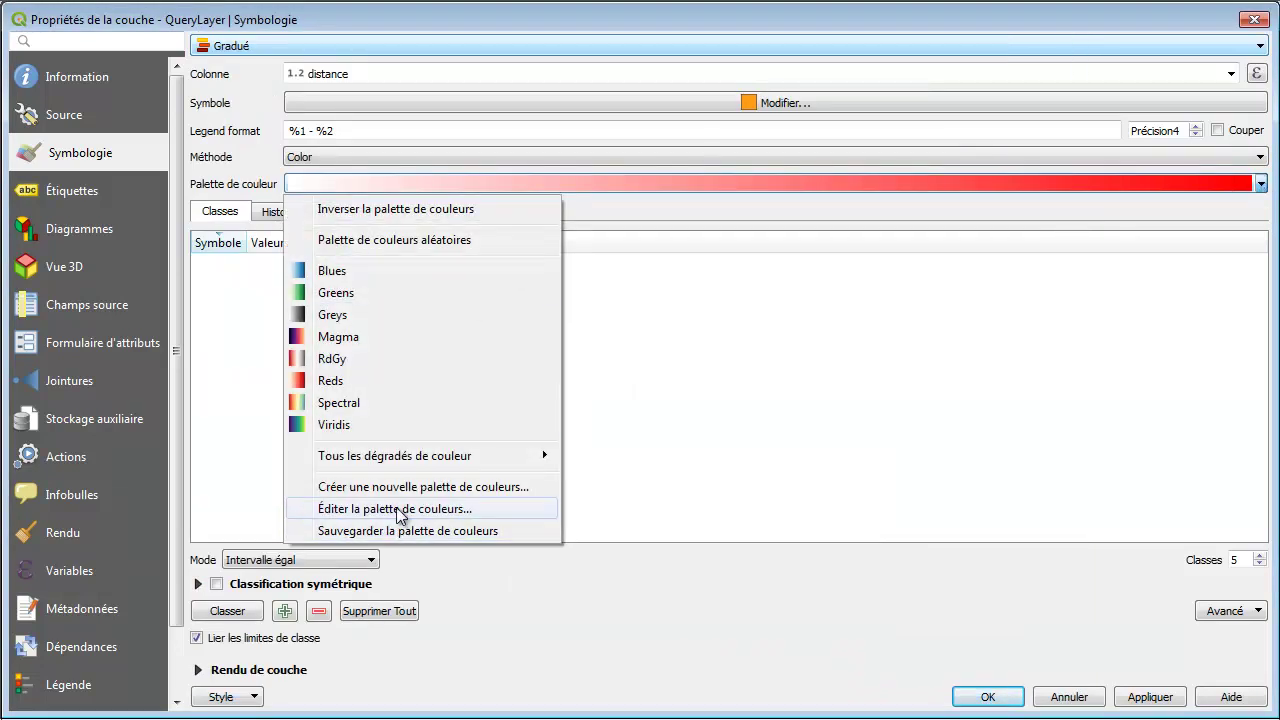
click(415, 209)
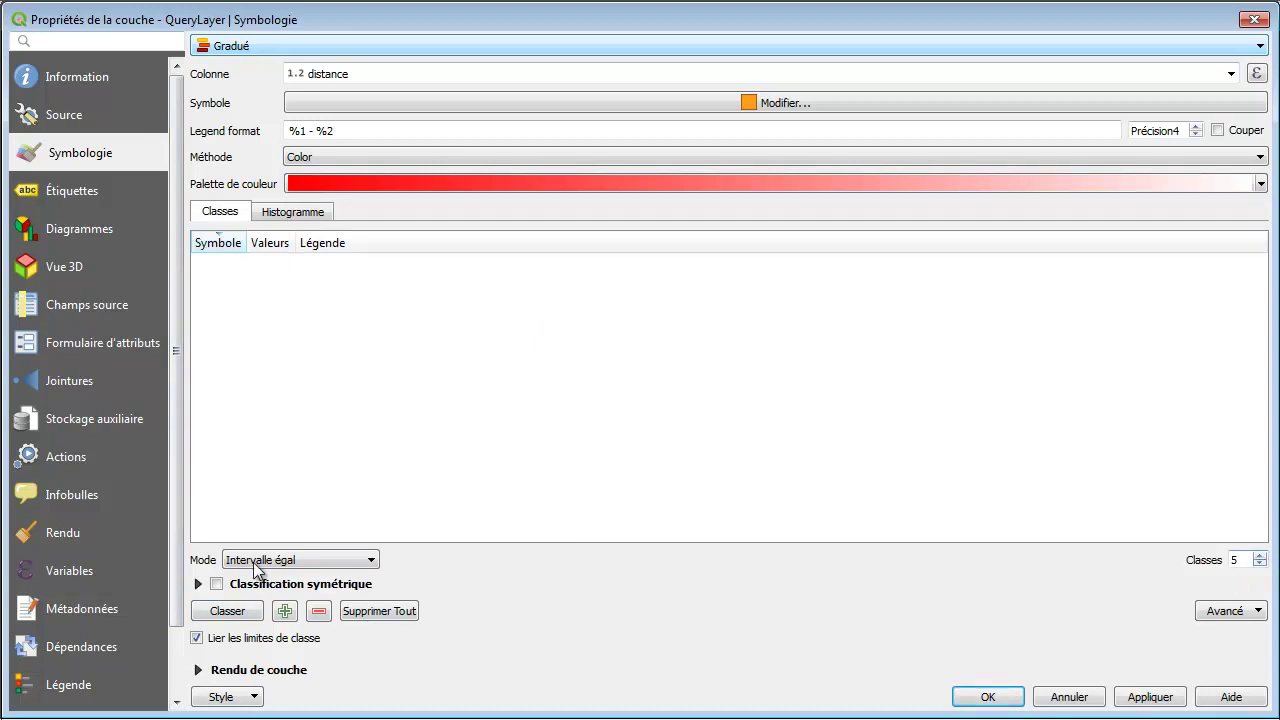
Classify the distances into 6 equal-interval classes with legend precision 0, and apply the style
click(224, 611)
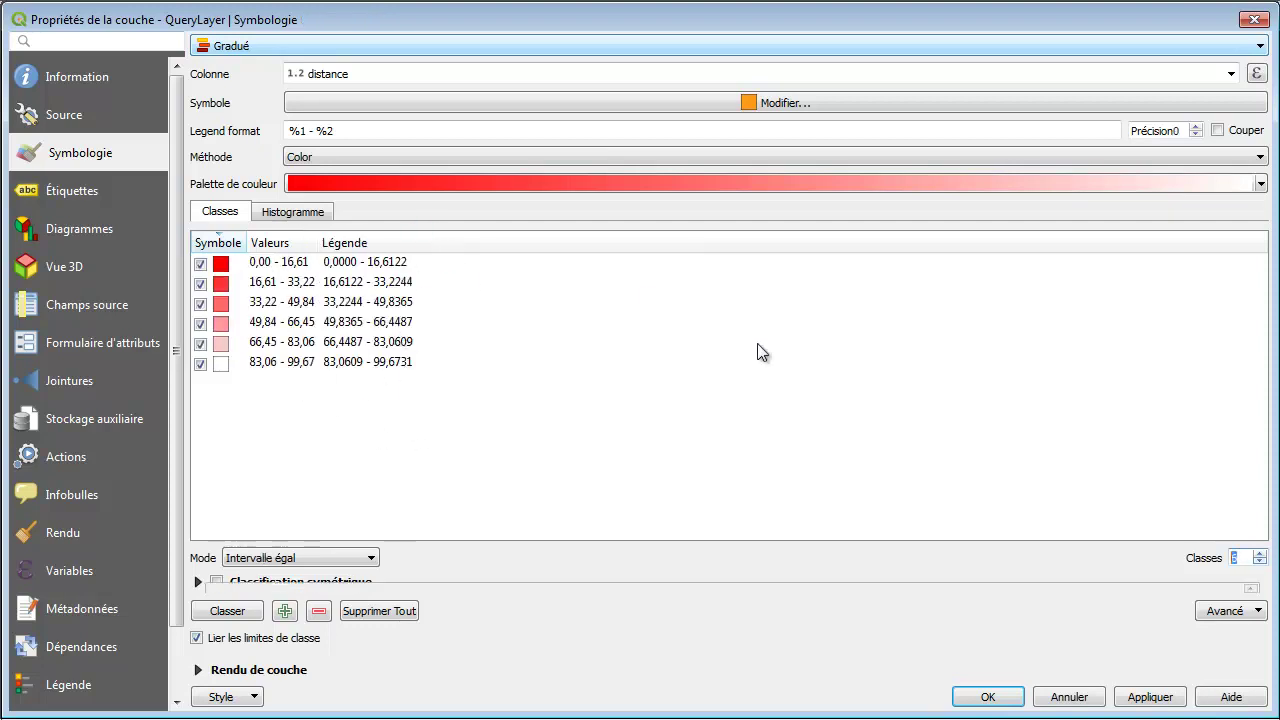
click(1152, 697)
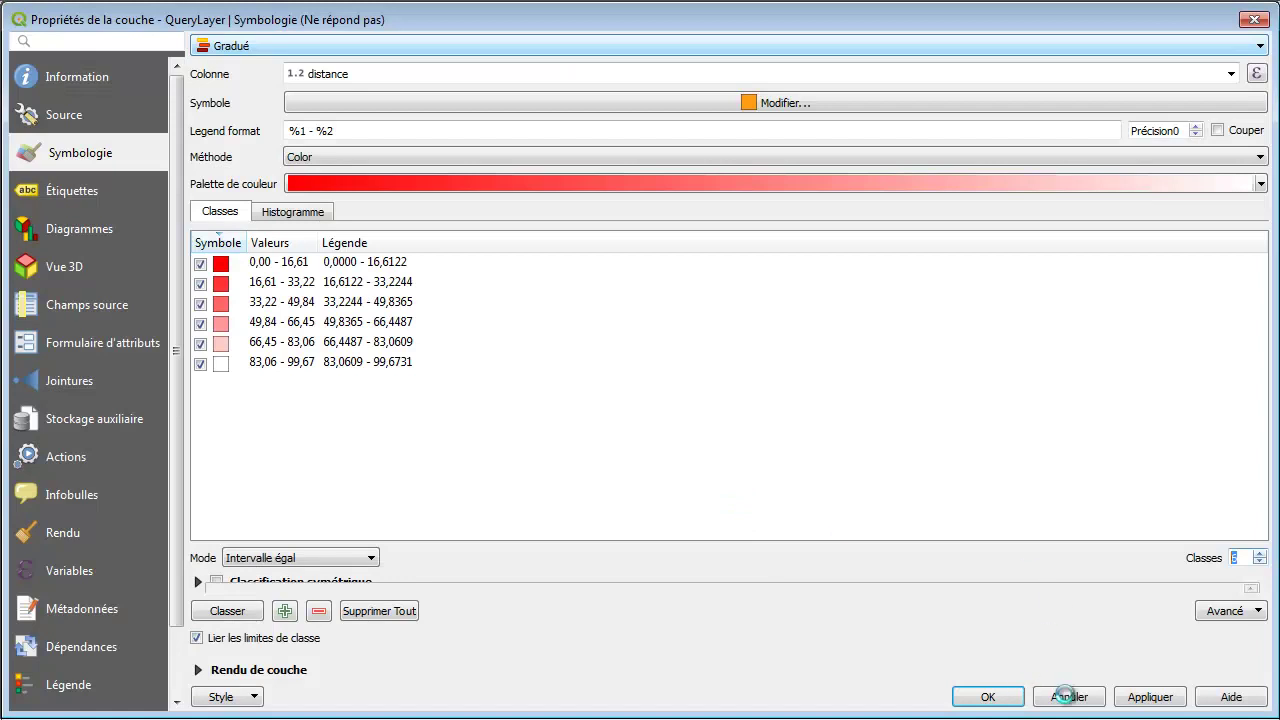
Dismiss the QueryLayer properties, switch to the DB Manager window, and copy the entire building-distance SQL query
click(1067, 696)
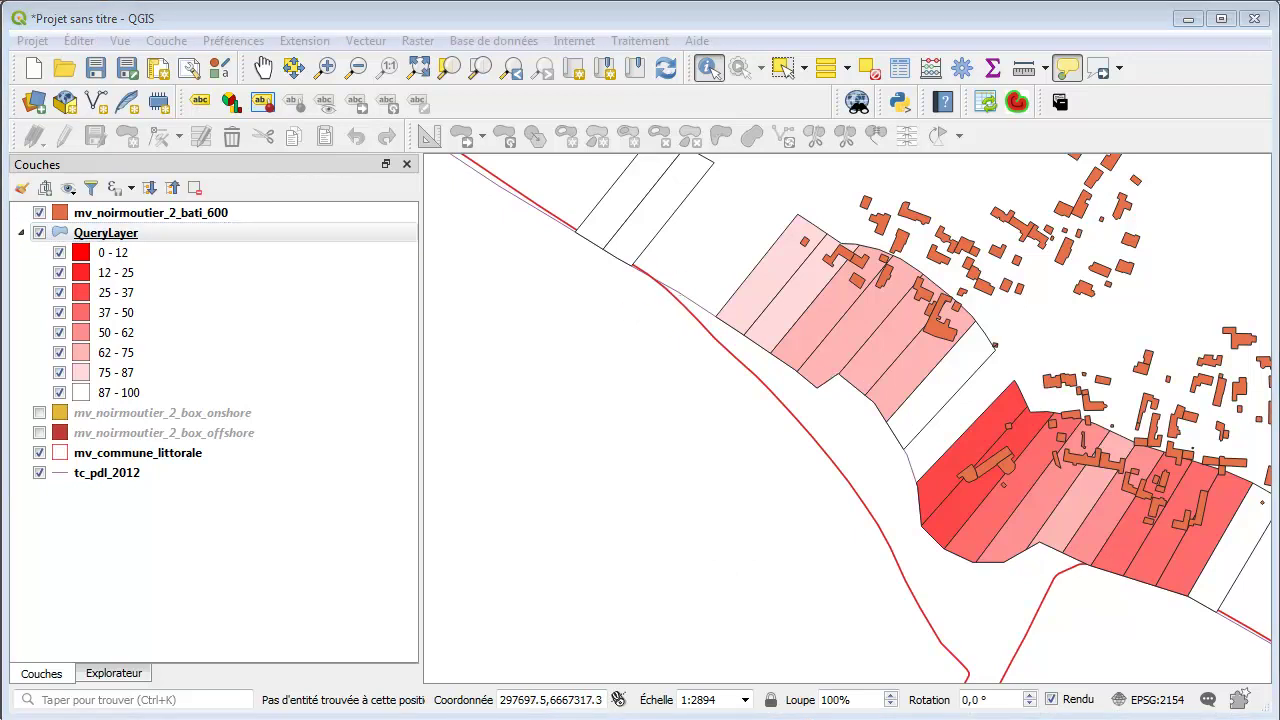
key(alt+Tab)
click(481, 192)
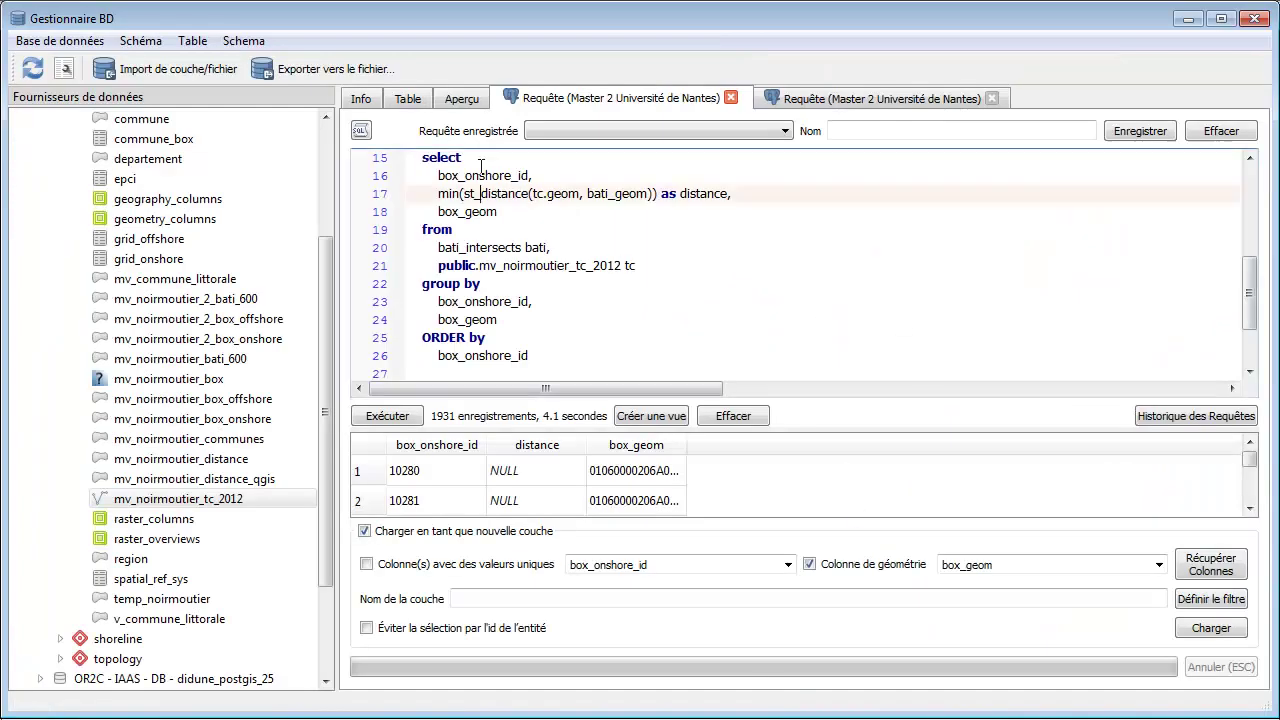
scroll(452, 182, up, 4)
scroll(450, 183, up, 1)
click(465, 231)
key(ctrl+a)
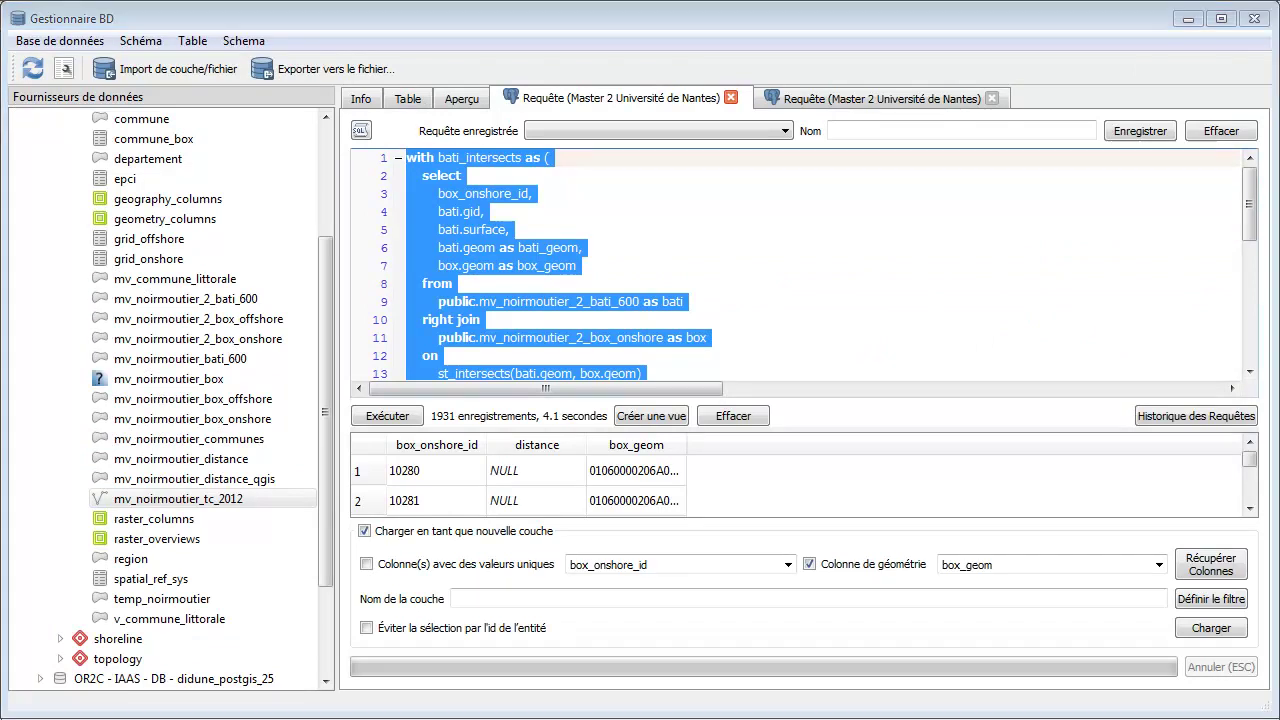
Switch to pgAdmin and start a new materialized view in the public schema named mv_noirmoutier_2_box_bati_distance
key(alt+Tab)
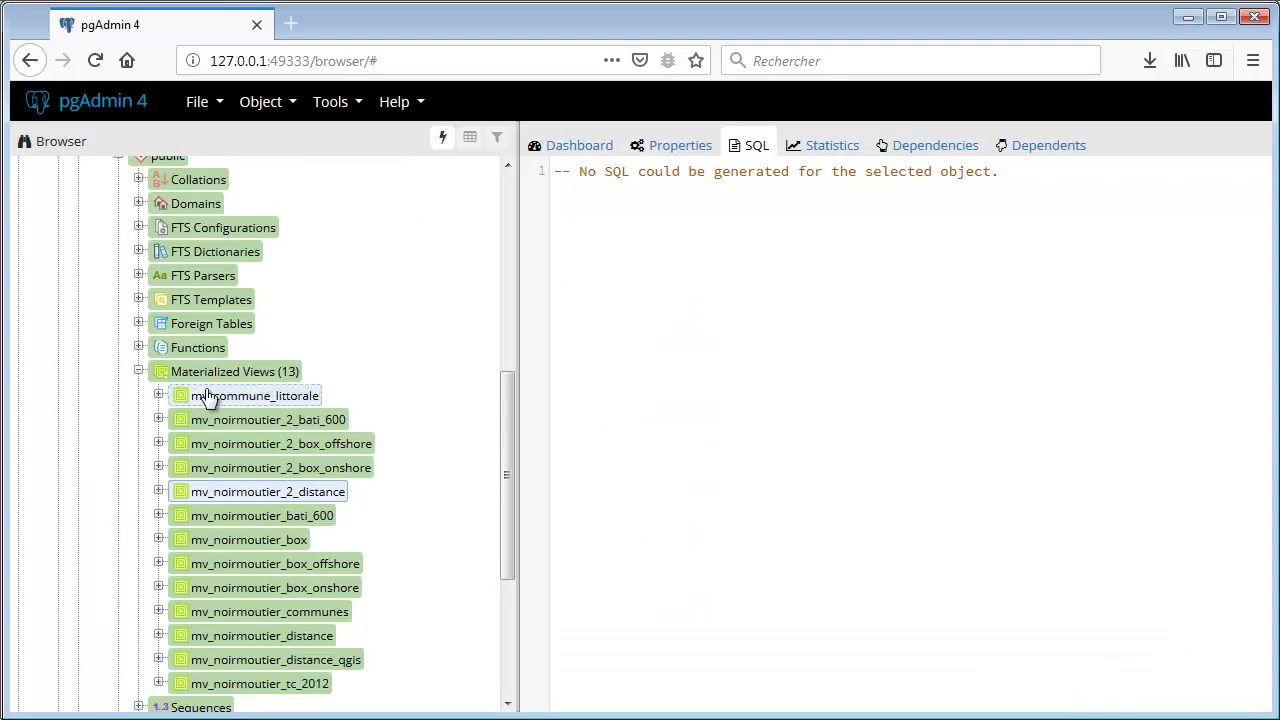
right_click(252, 373)
mouse_move(316, 390)
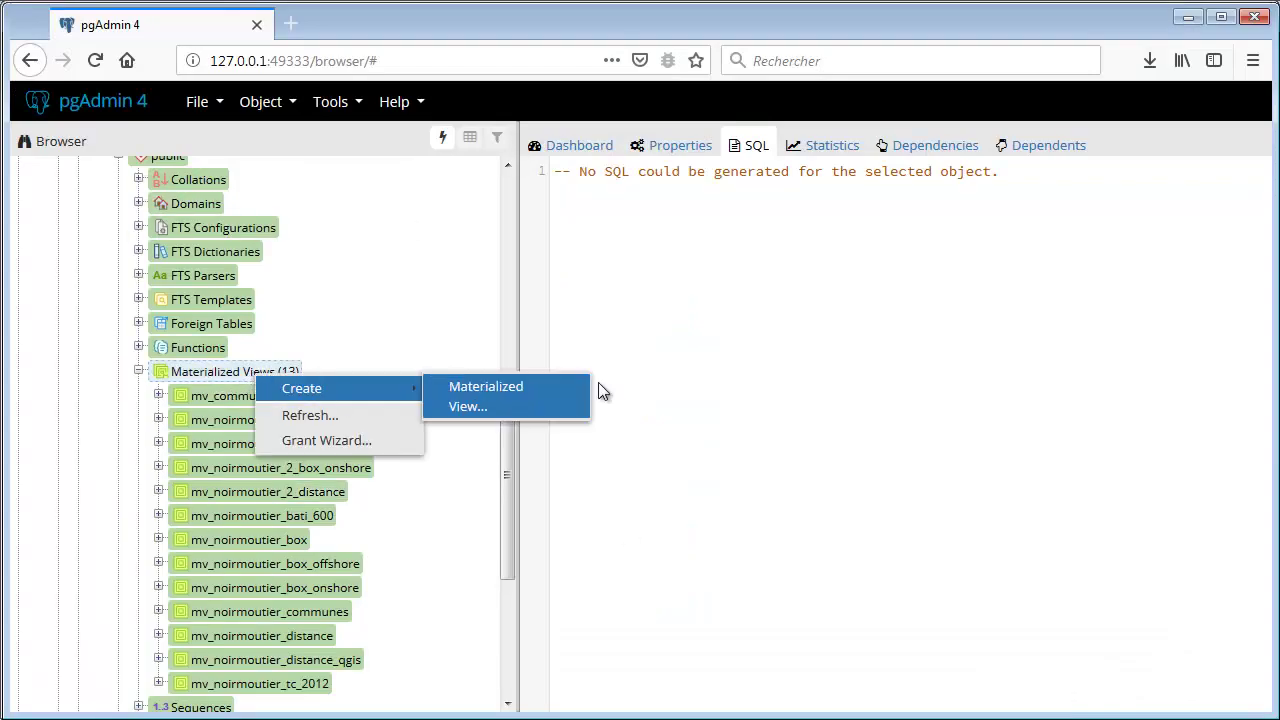
click(490, 395)
text(mv_noirmout)
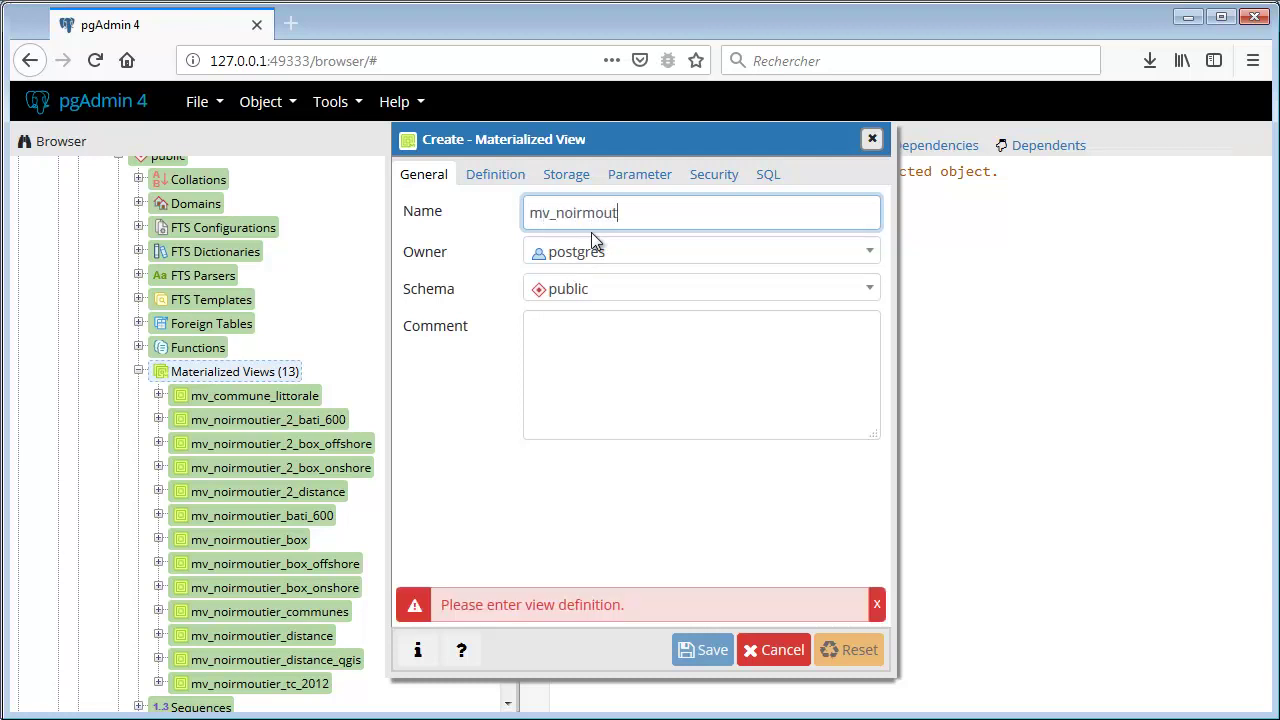
text(ier_2_box_)
text(i_distance)
Paste the copied query as the view's definition, outdent its final select block, and put a blank line before it
click(495, 178)
click(581, 207)
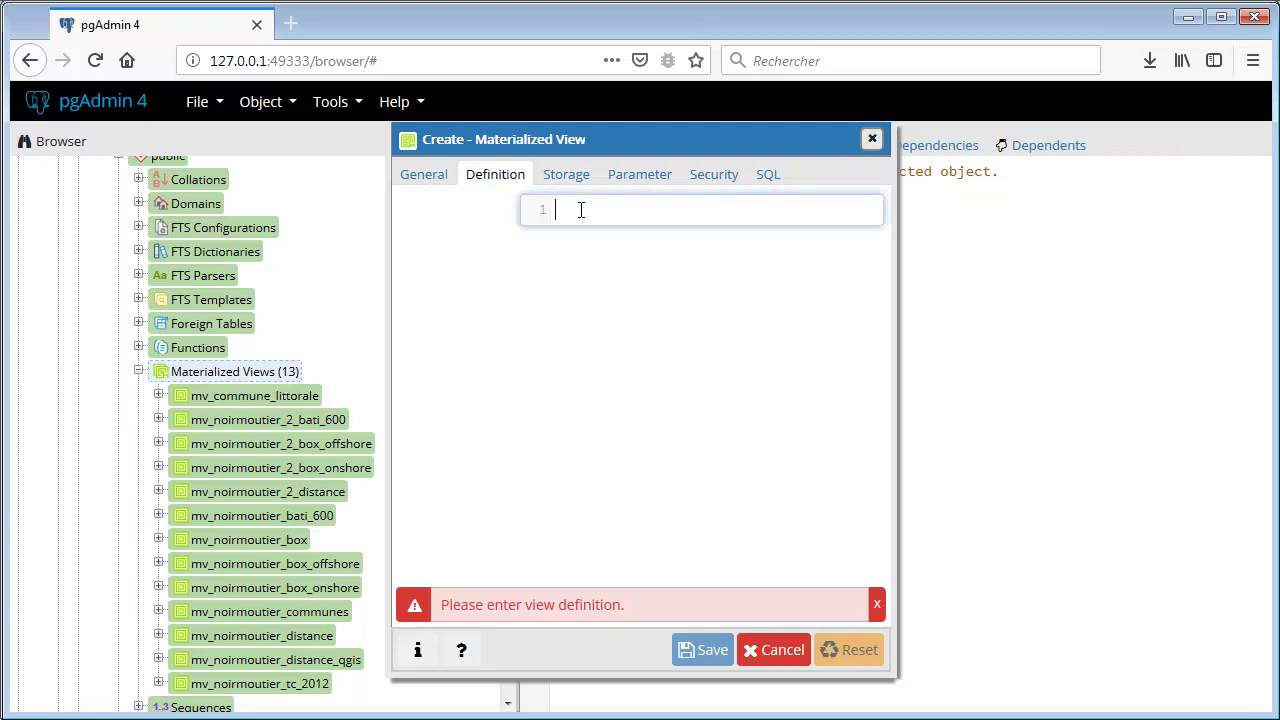
key(ctrl+v)
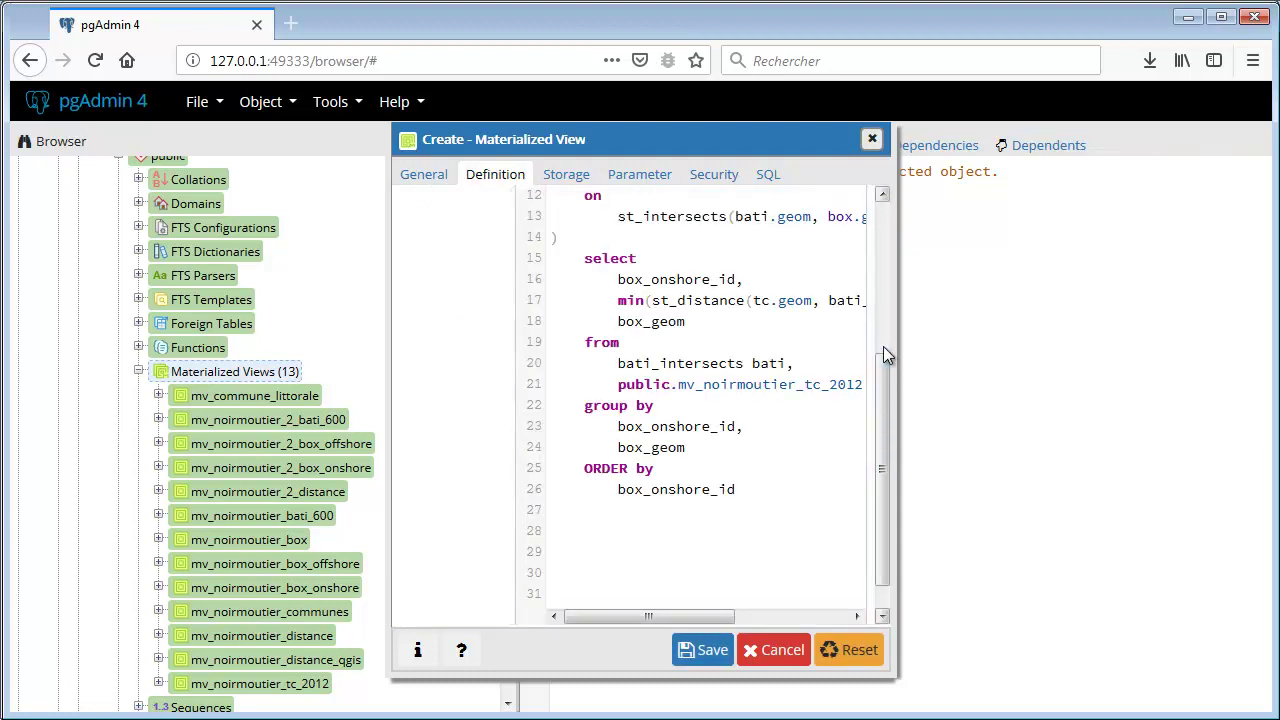
scroll(883, 346, up, 1)
drag(754, 556, 514, 318)
key(shift+Tab)
click(609, 297)
key(Return)
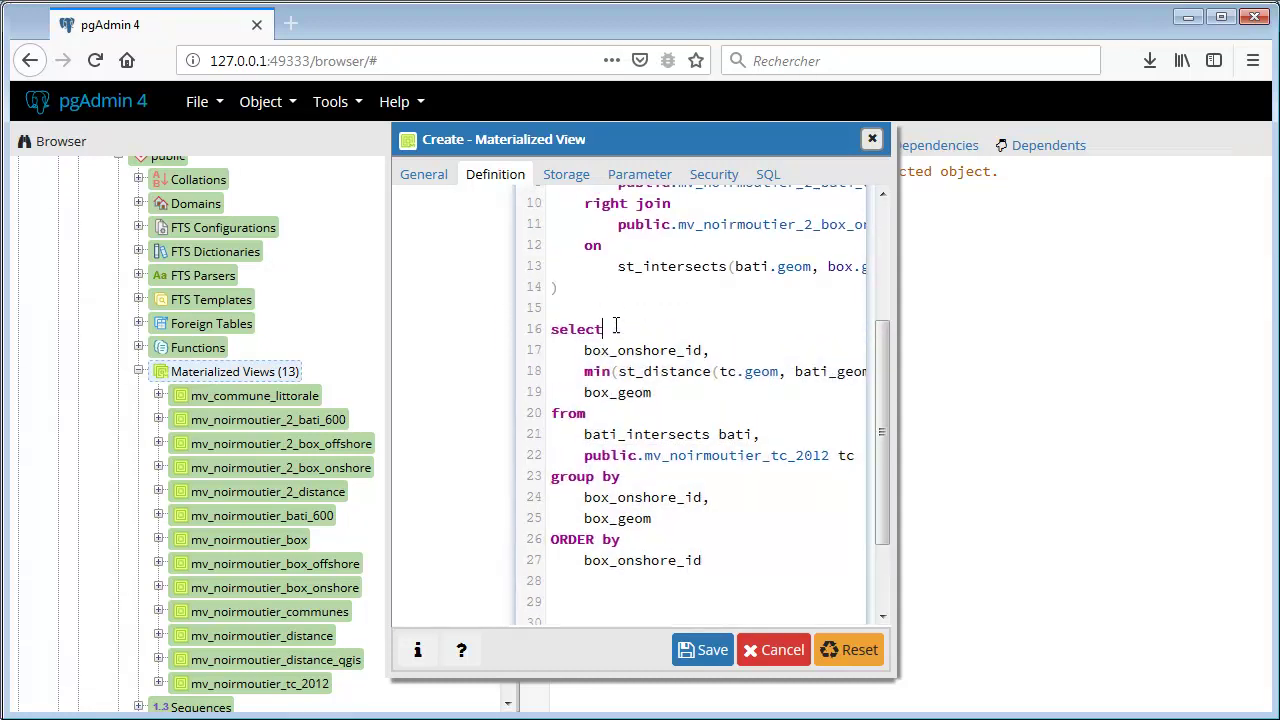
Add "row_number() over() as id," as the first column of the final select and save the materialized view
click(663, 330)
key(Return)
text(r)
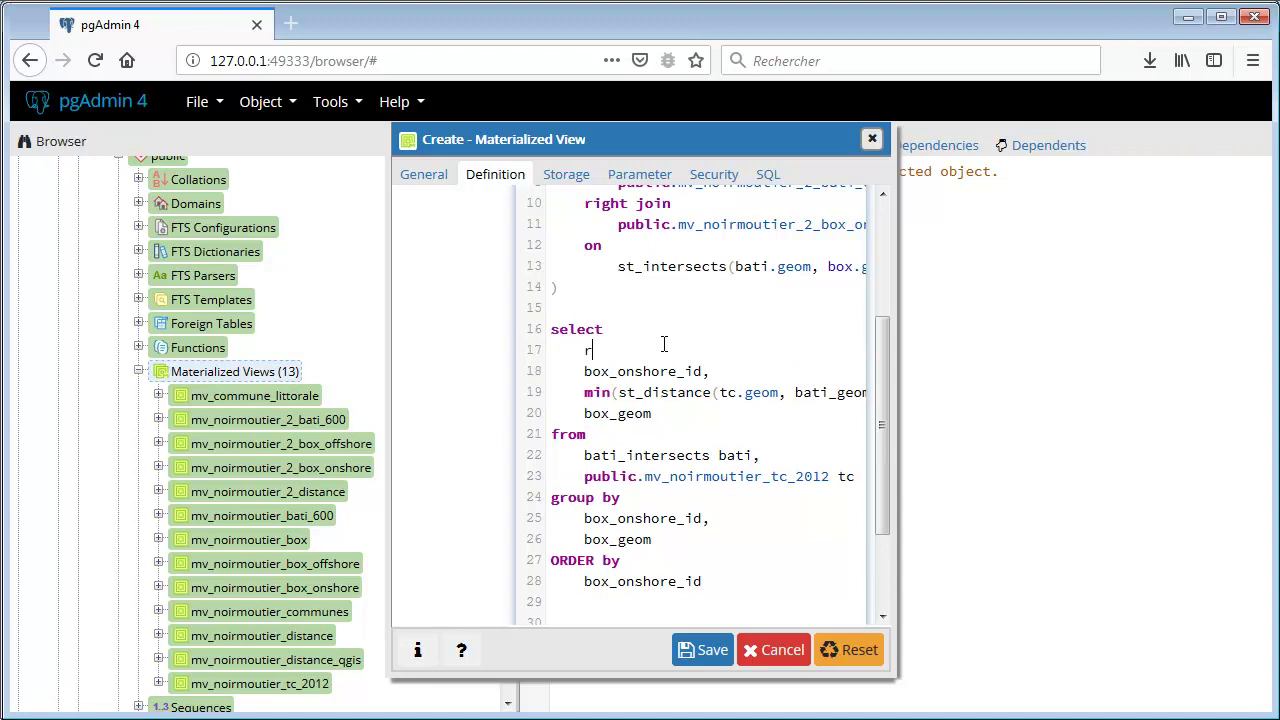
text(ow_number() over() as id,)
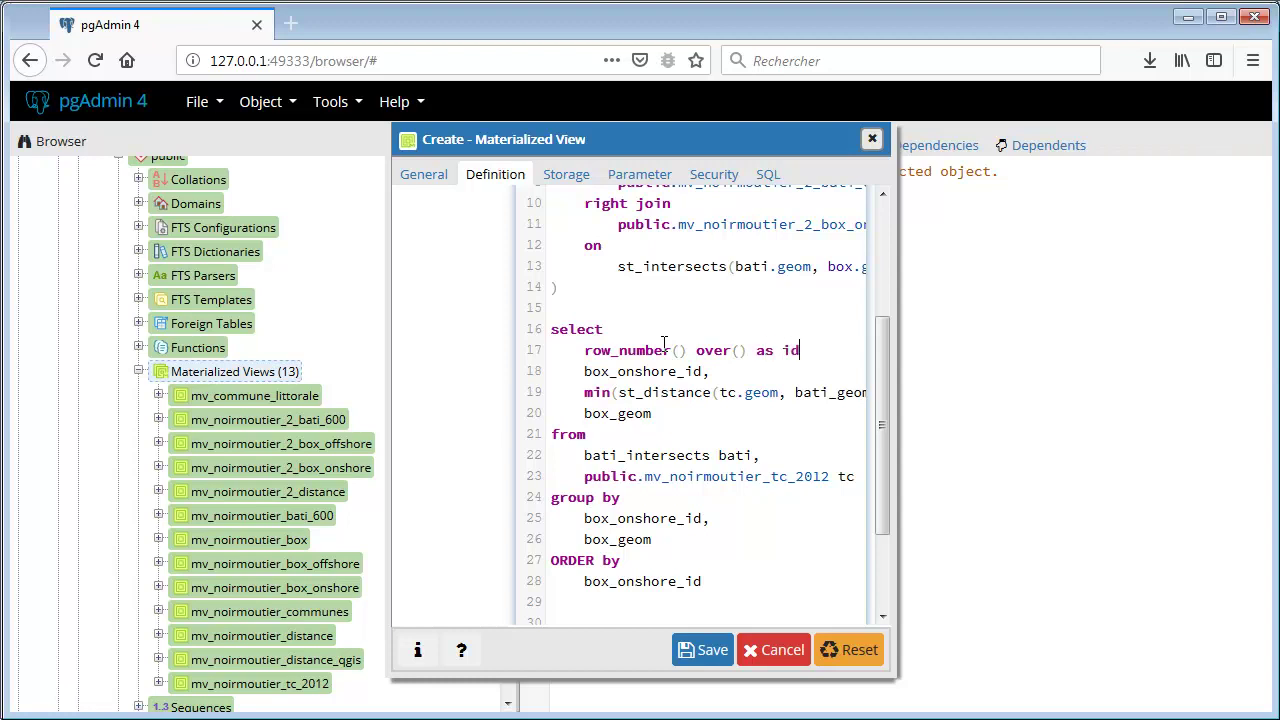
click(754, 406)
click(690, 649)
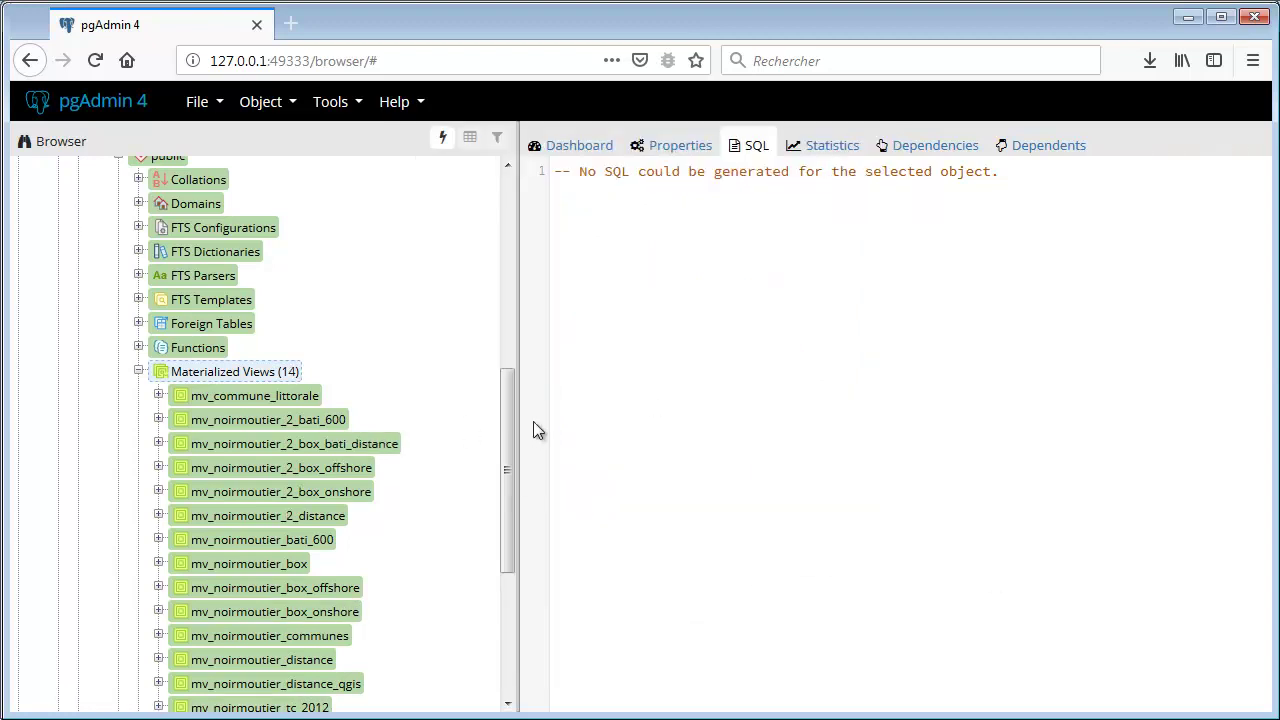
scroll(514, 480, down, 3)
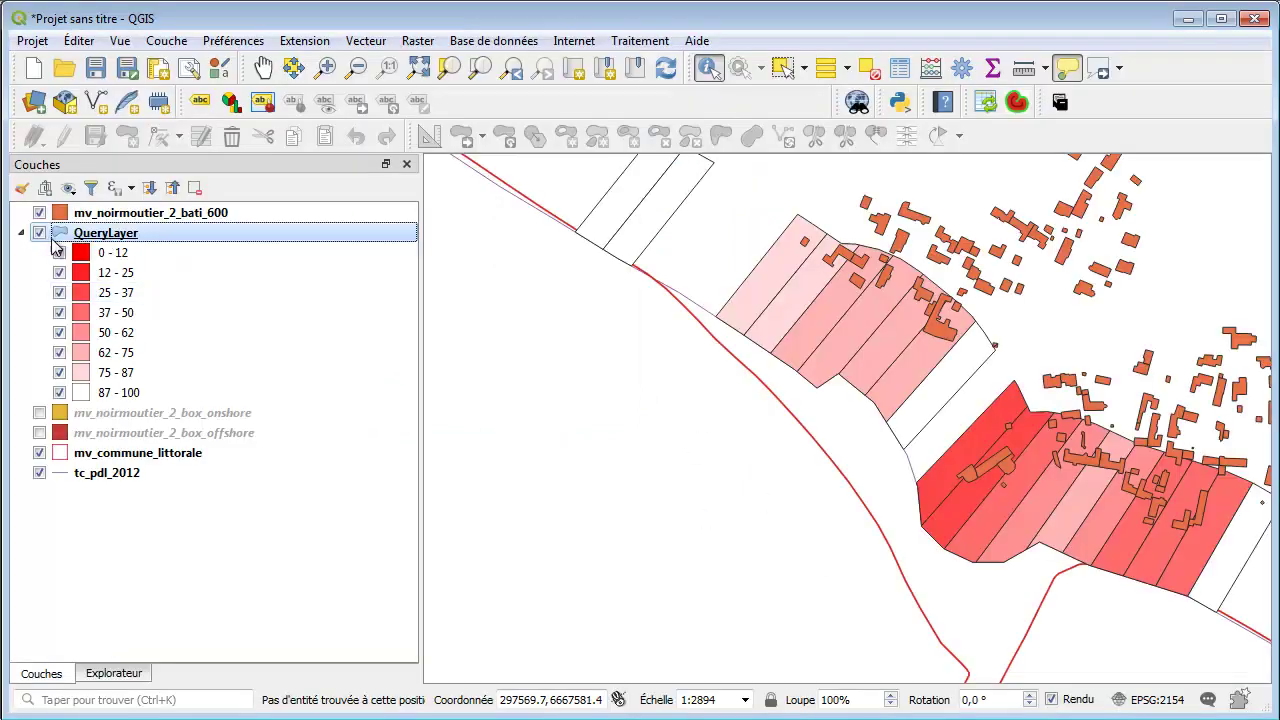
Back in QGIS, hide QueryLayer and refresh the public schema in the data source browser
click(39, 233)
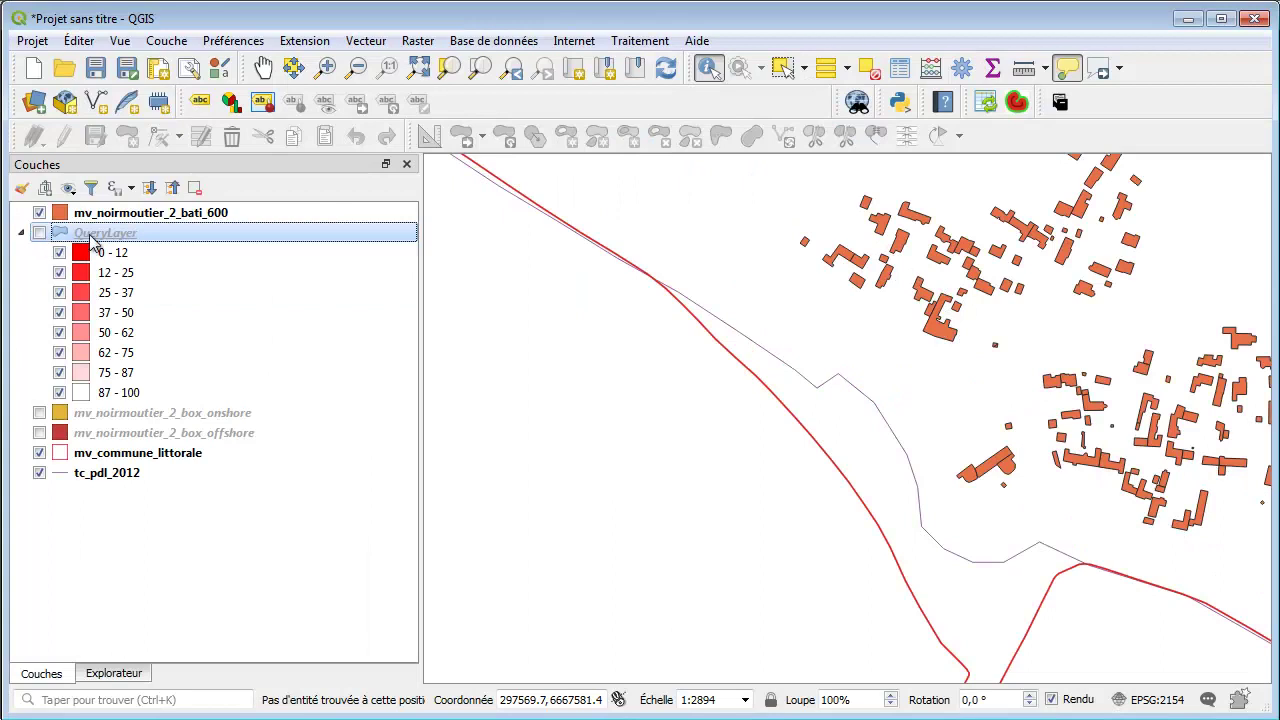
click(108, 674)
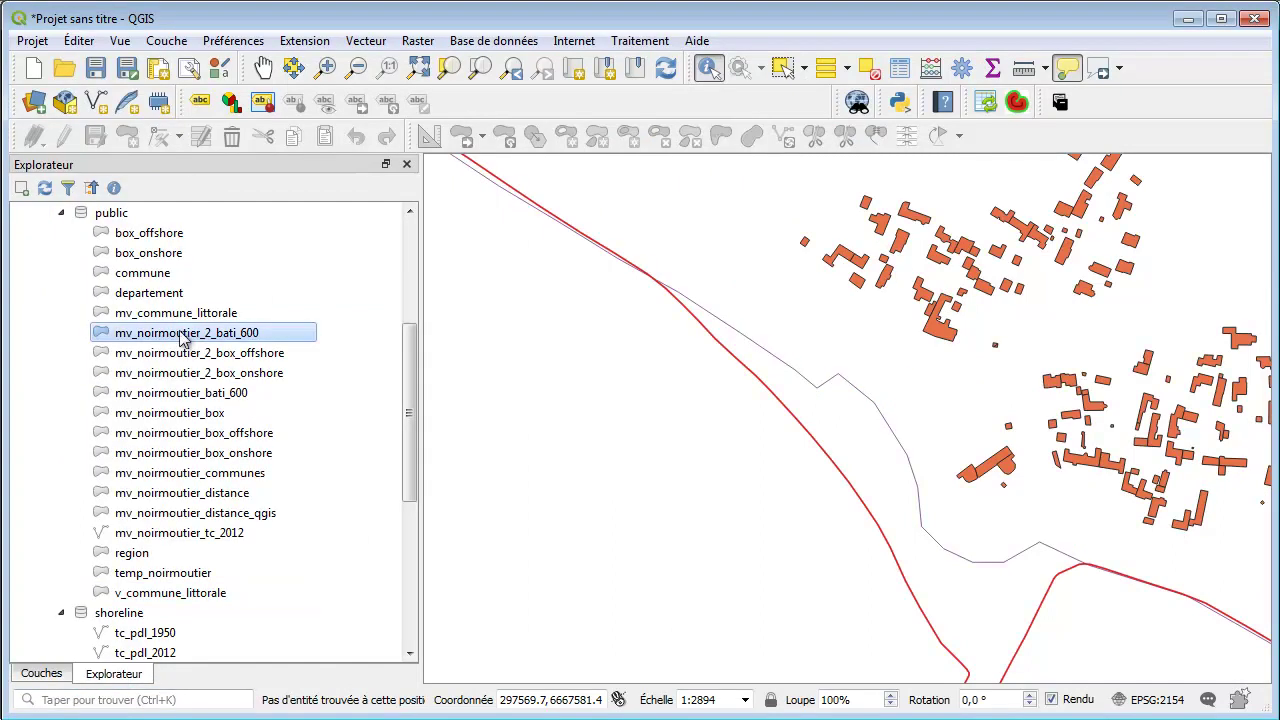
right_click(117, 212)
click(157, 221)
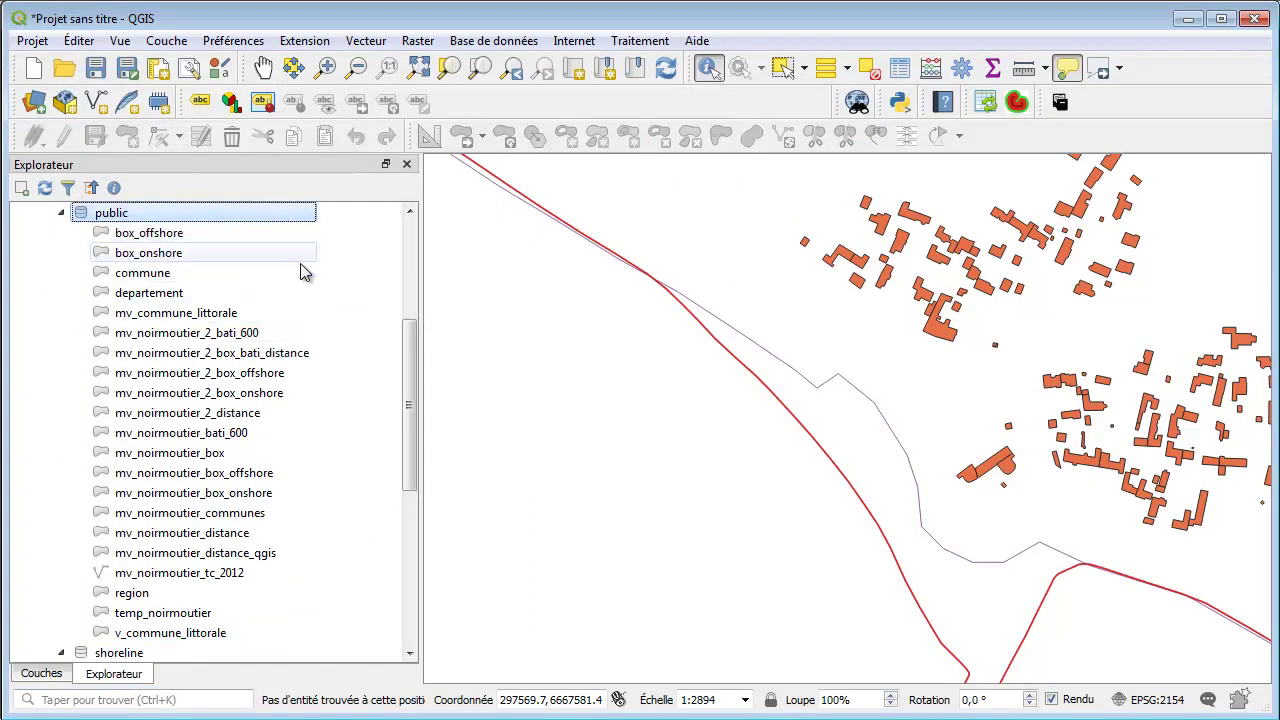
Try to add mv_noirmoutier_2_box_bati_distance to the project as a layer
right_click(230, 354)
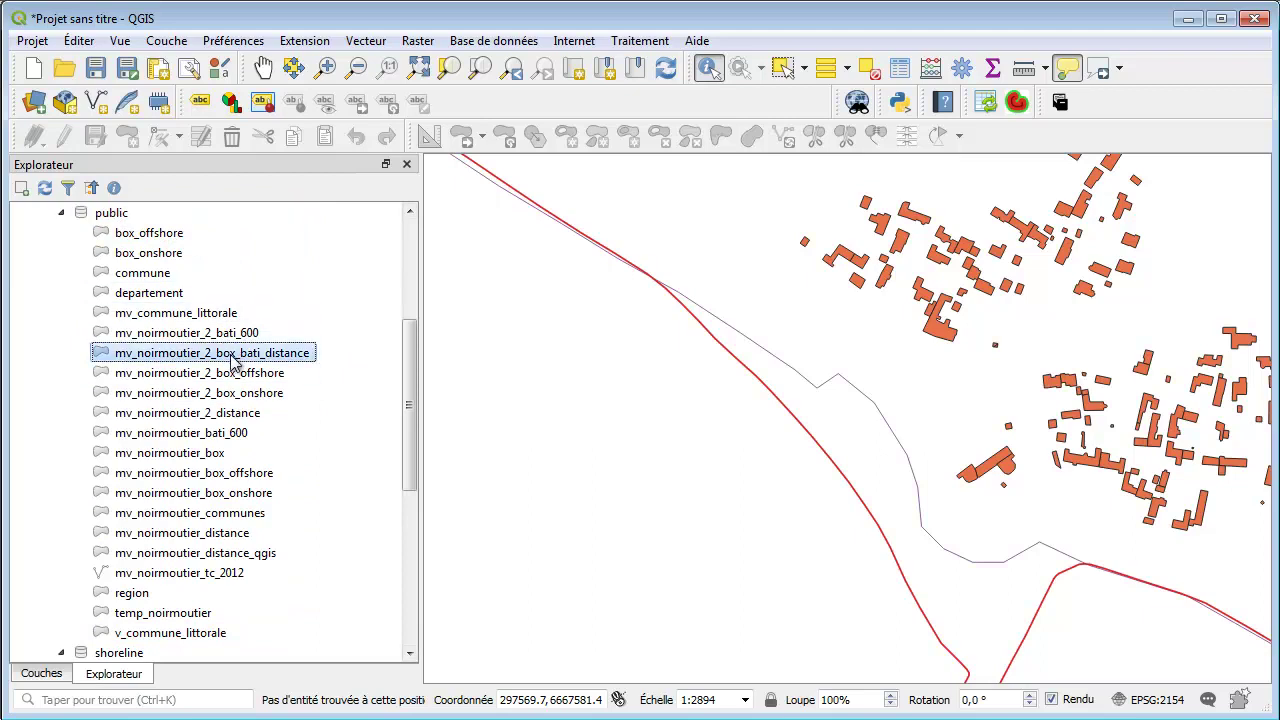
click(310, 368)
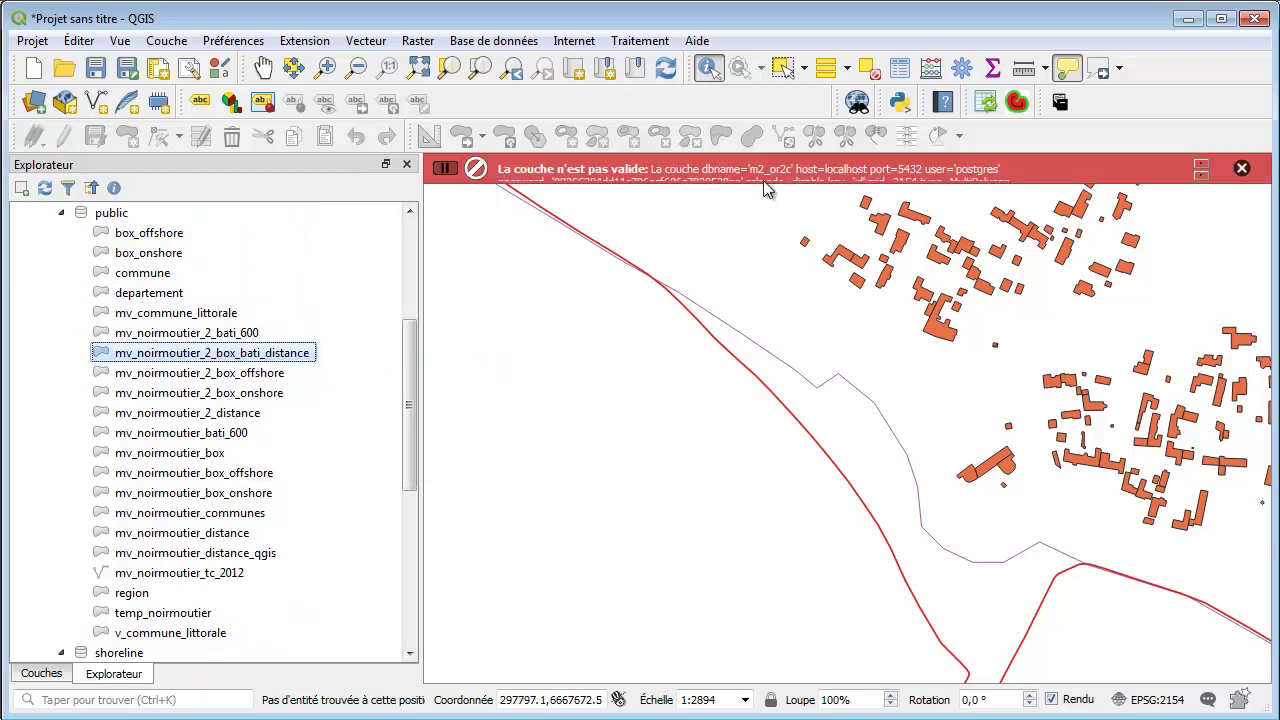
click(1201, 175)
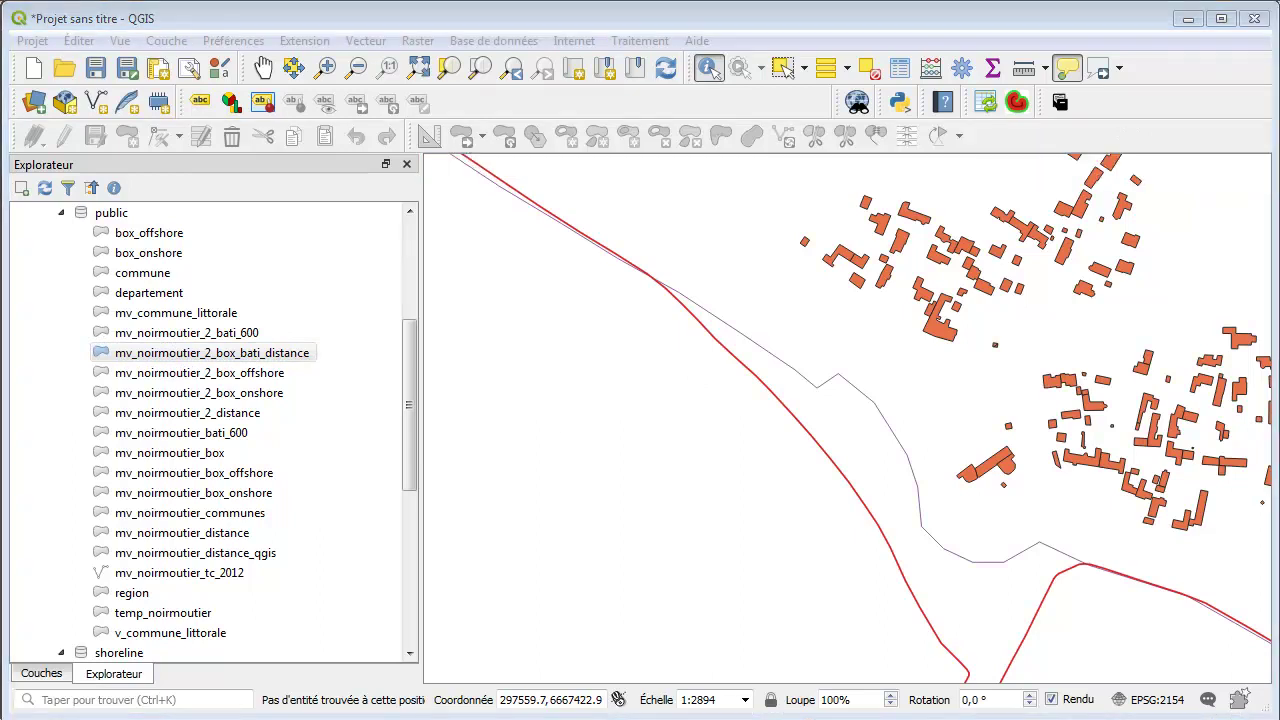
In pgAdmin, refresh the materialized view mv_noirmoutier_2_box_bati_distance with data
key(alt+Tab)
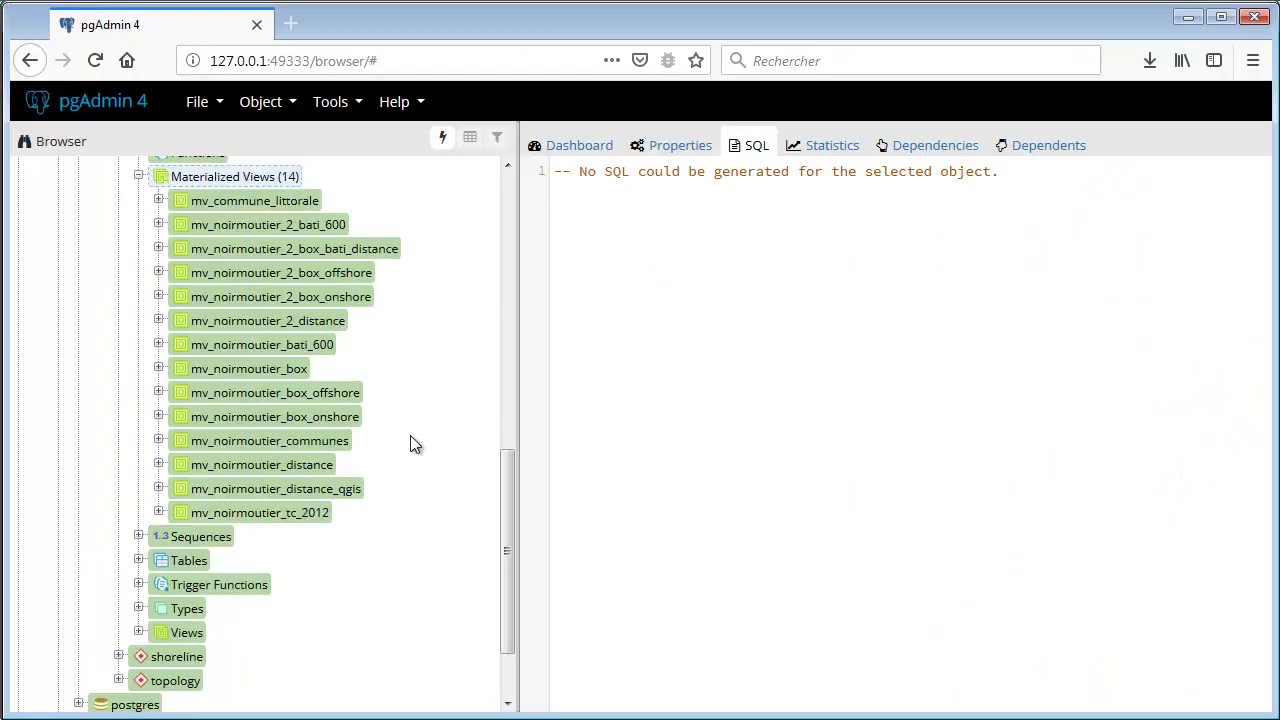
right_click(313, 258)
mouse_move(368, 424)
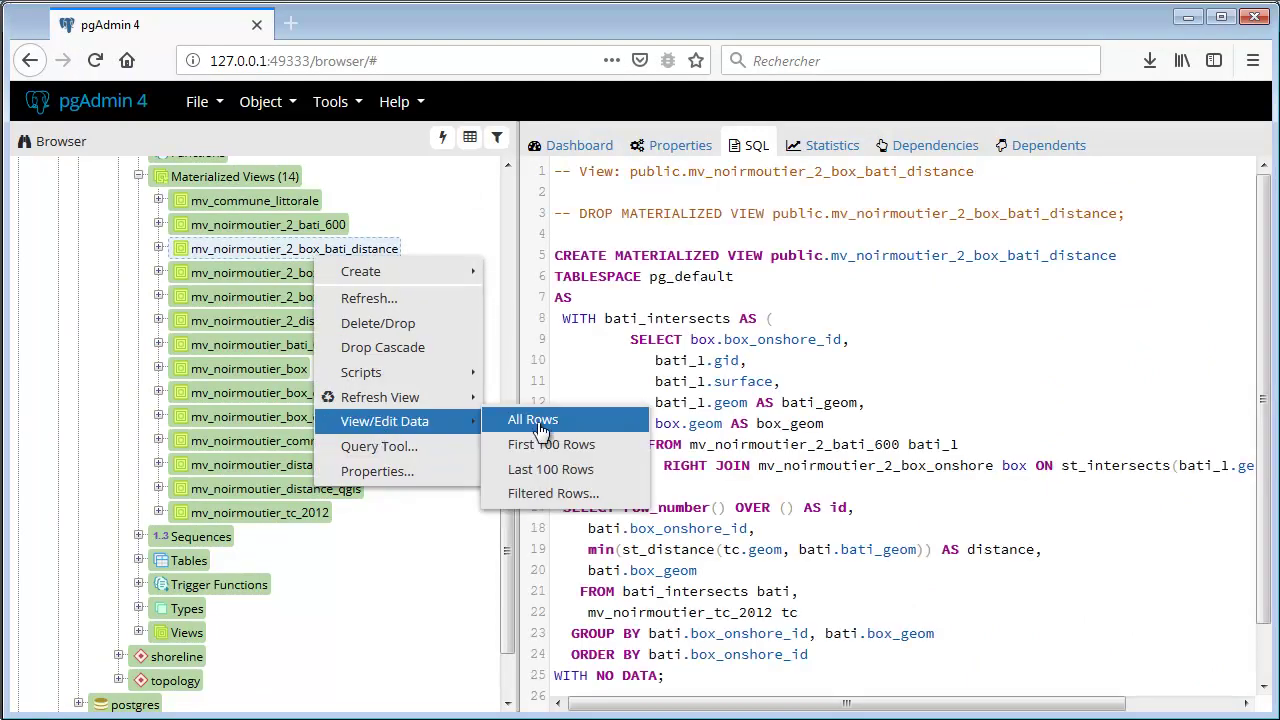
mouse_move(445, 400)
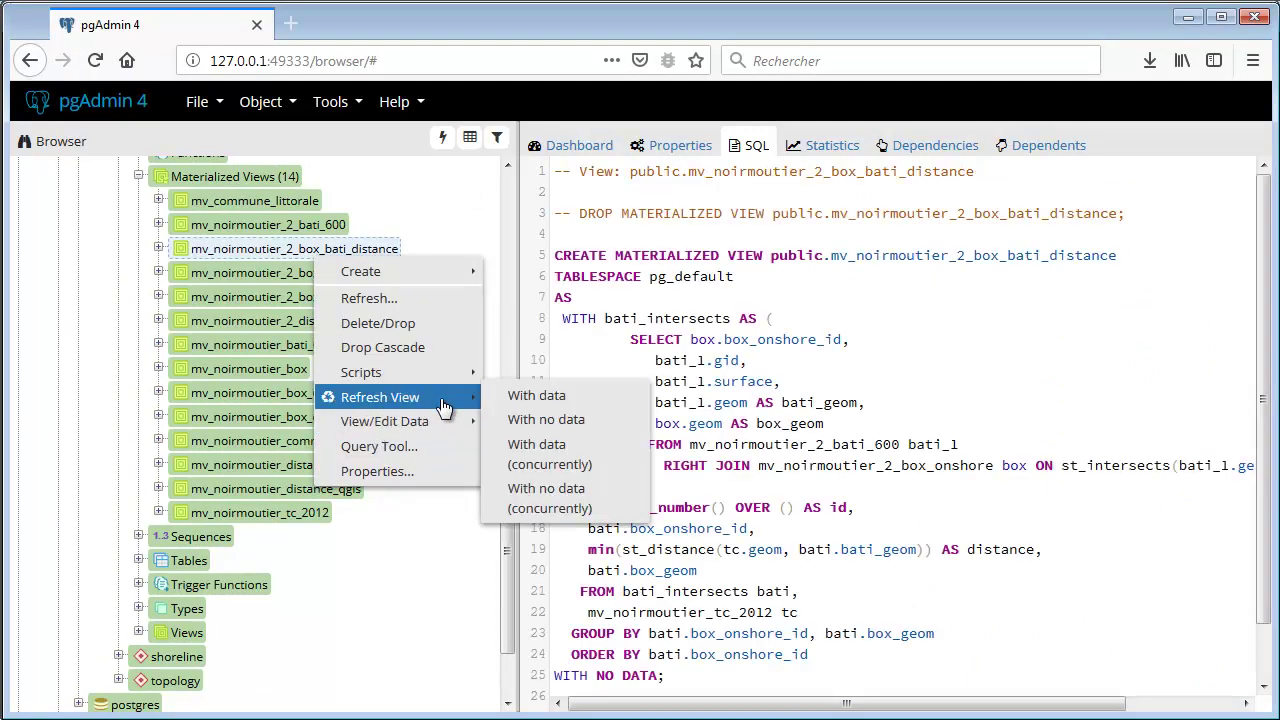
click(536, 398)
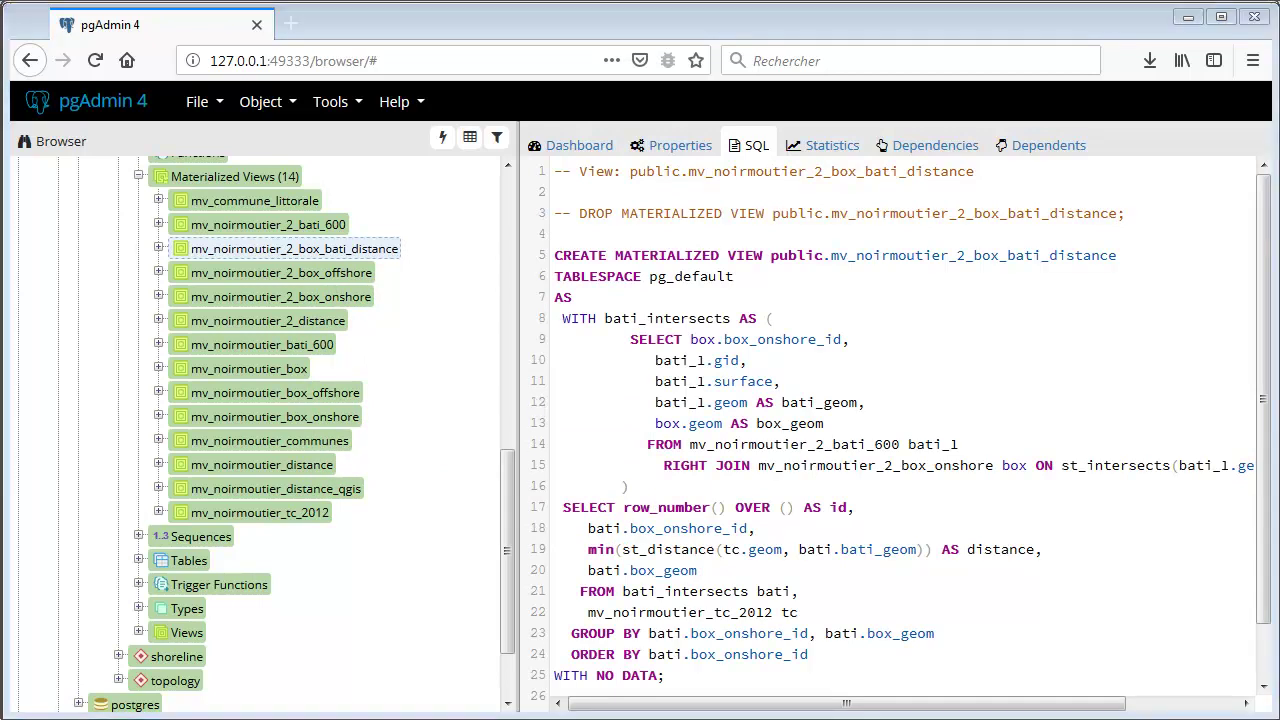
Return to QGIS, refresh the public schema, and add mv_noirmoutier_2_box_bati_distance to the project as a layer
key(alt+Tab)
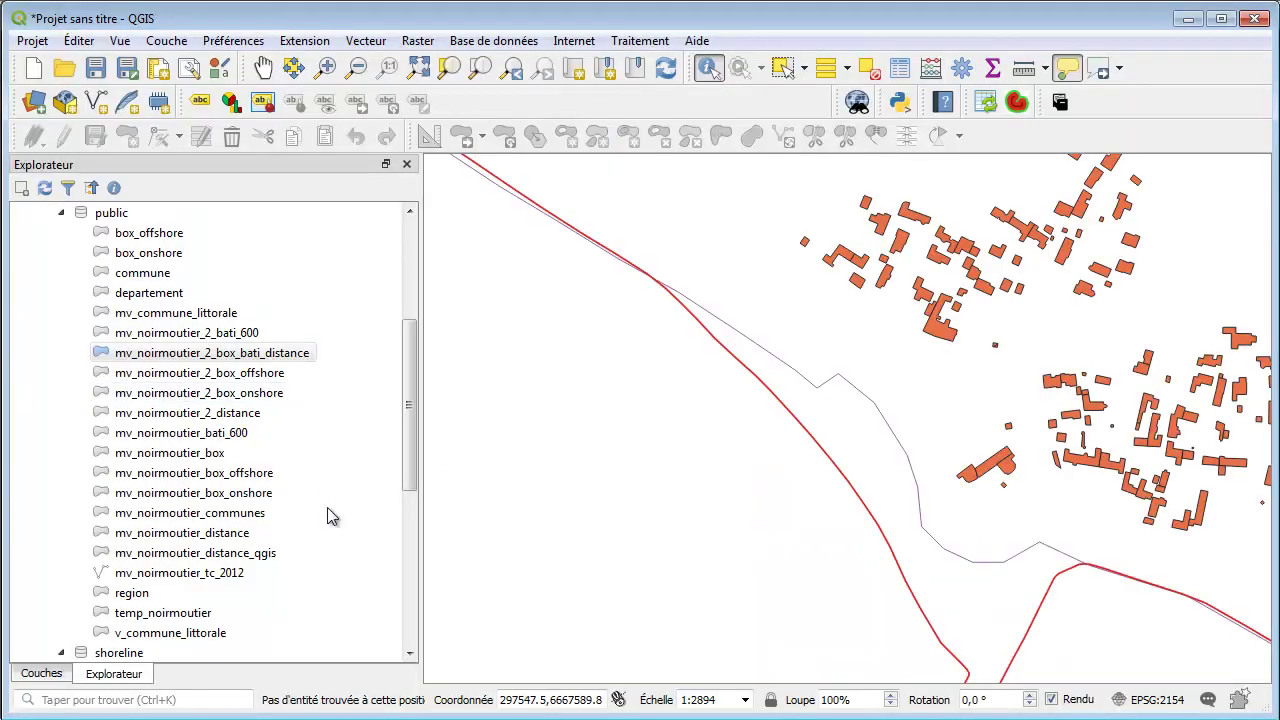
right_click(105, 213)
click(118, 234)
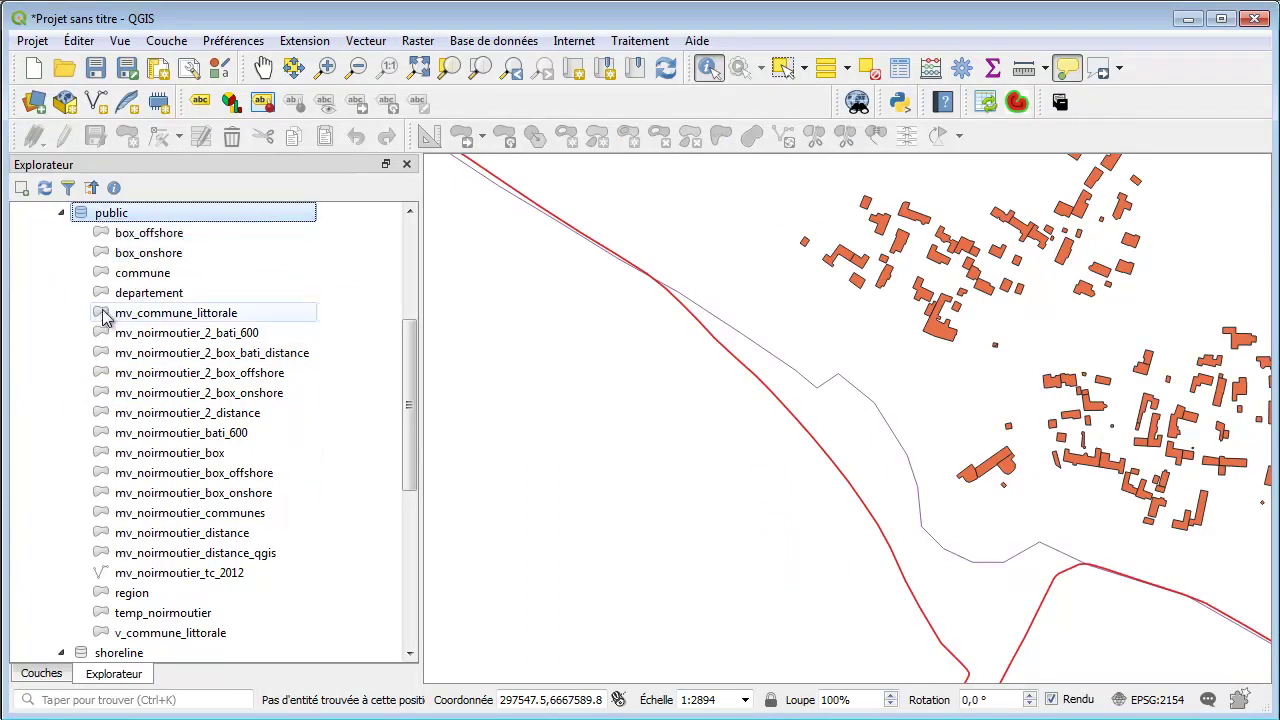
right_click(275, 358)
click(333, 364)
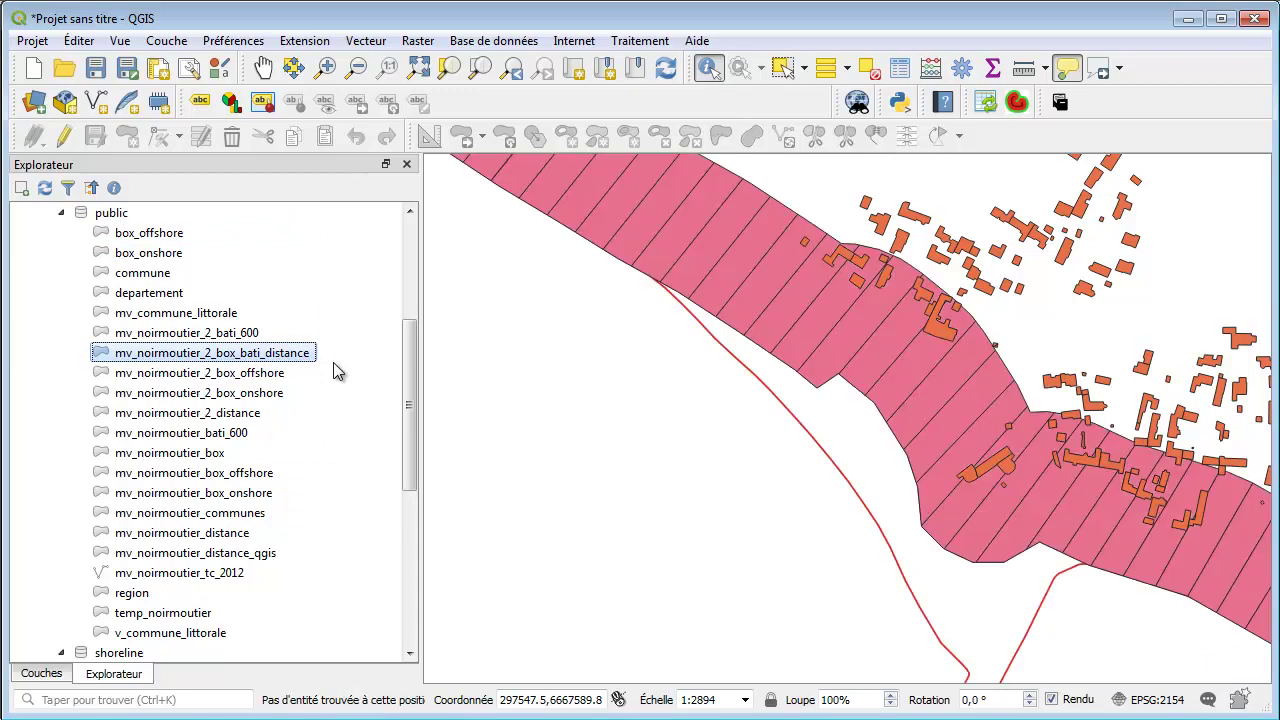
Identify several neighbouring boxes of the mv_noirmoutier_2_box_bati_distance layer to check their distance values, and close the results
click(850, 349)
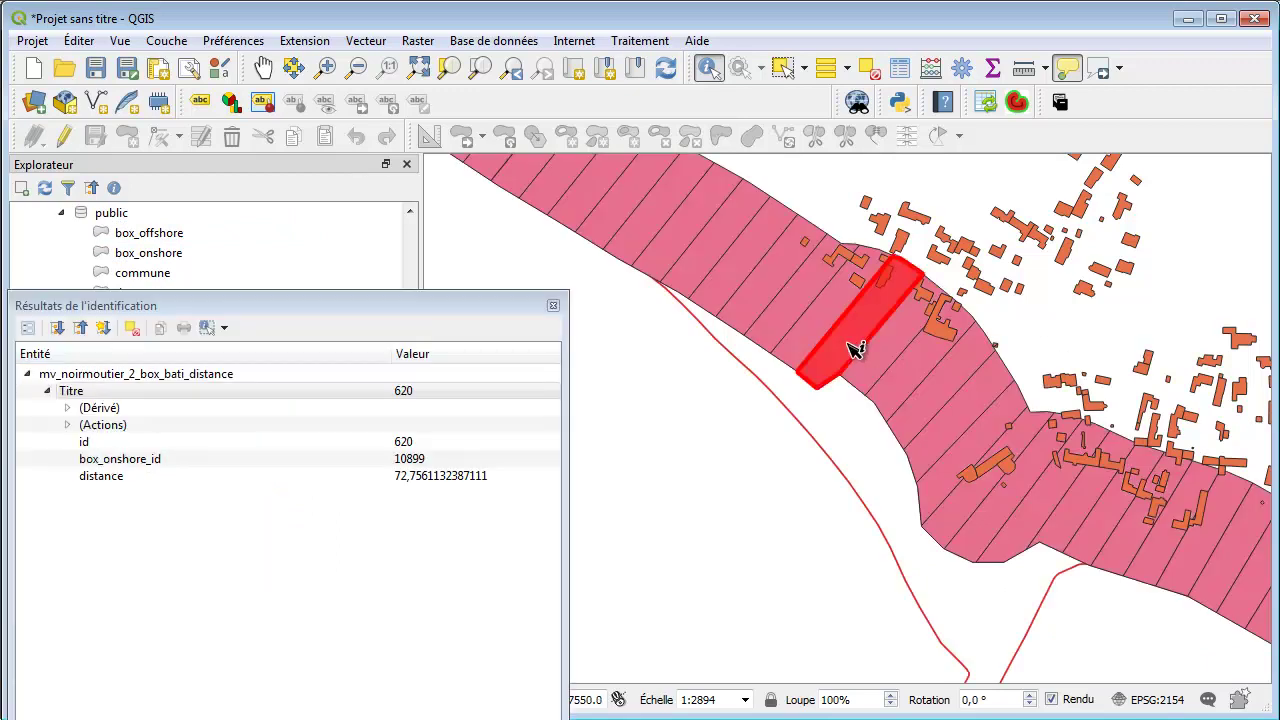
click(821, 334)
click(785, 290)
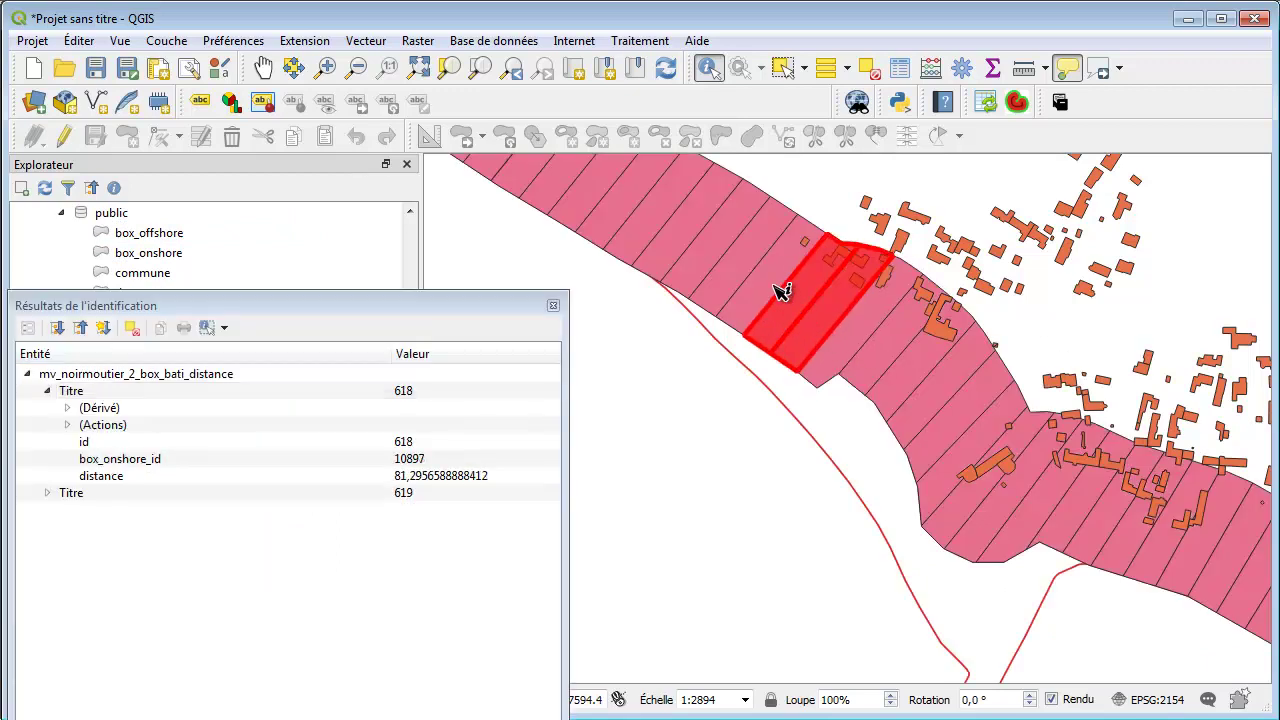
click(761, 281)
click(737, 263)
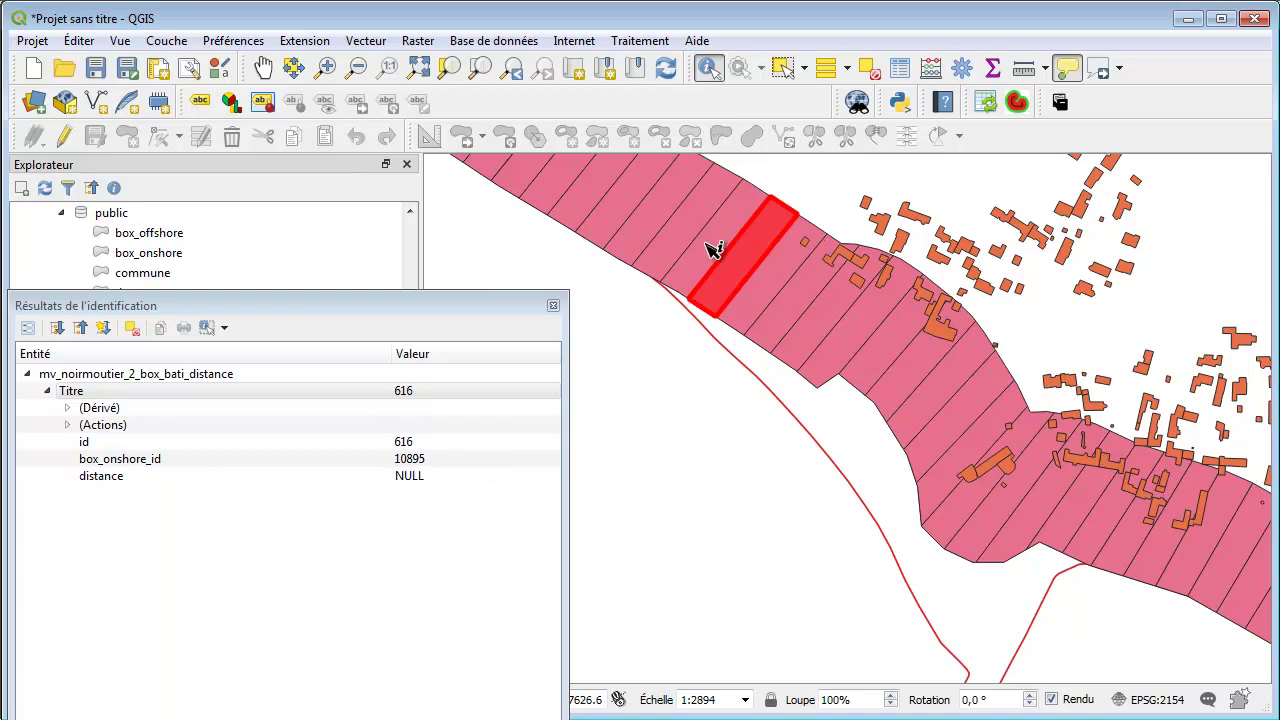
click(703, 239)
click(731, 425)
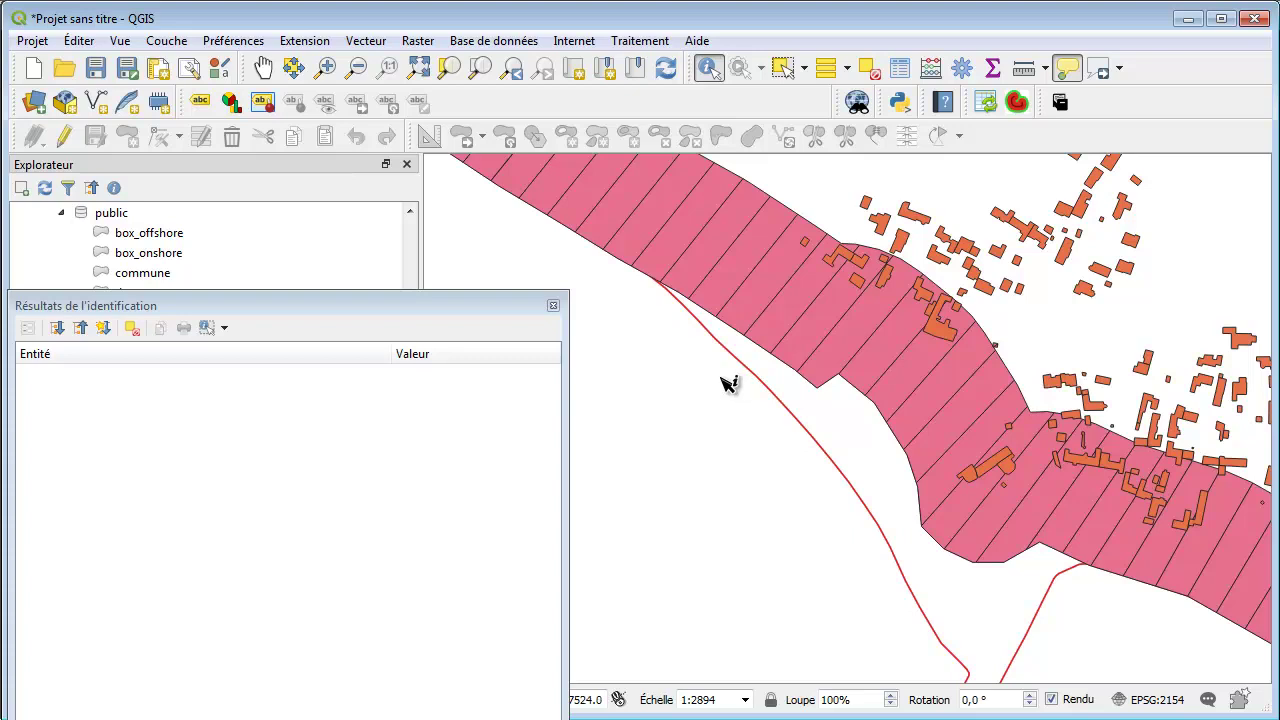
click(553, 305)
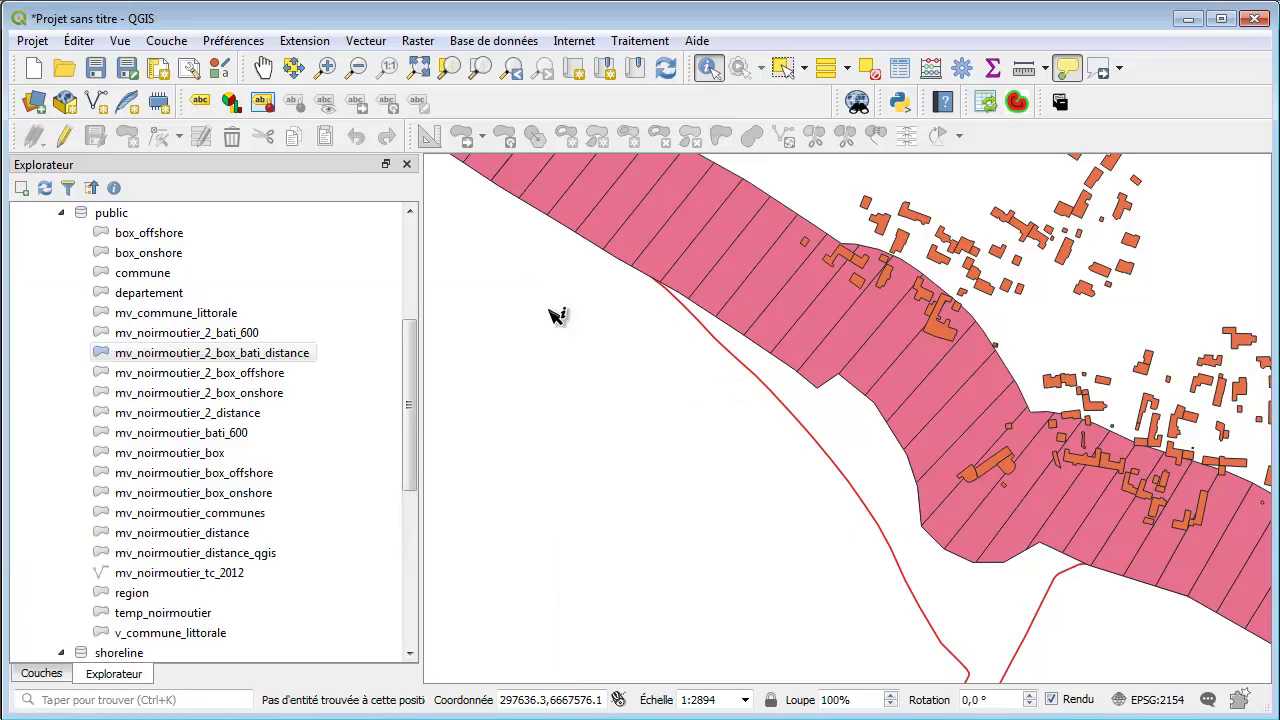